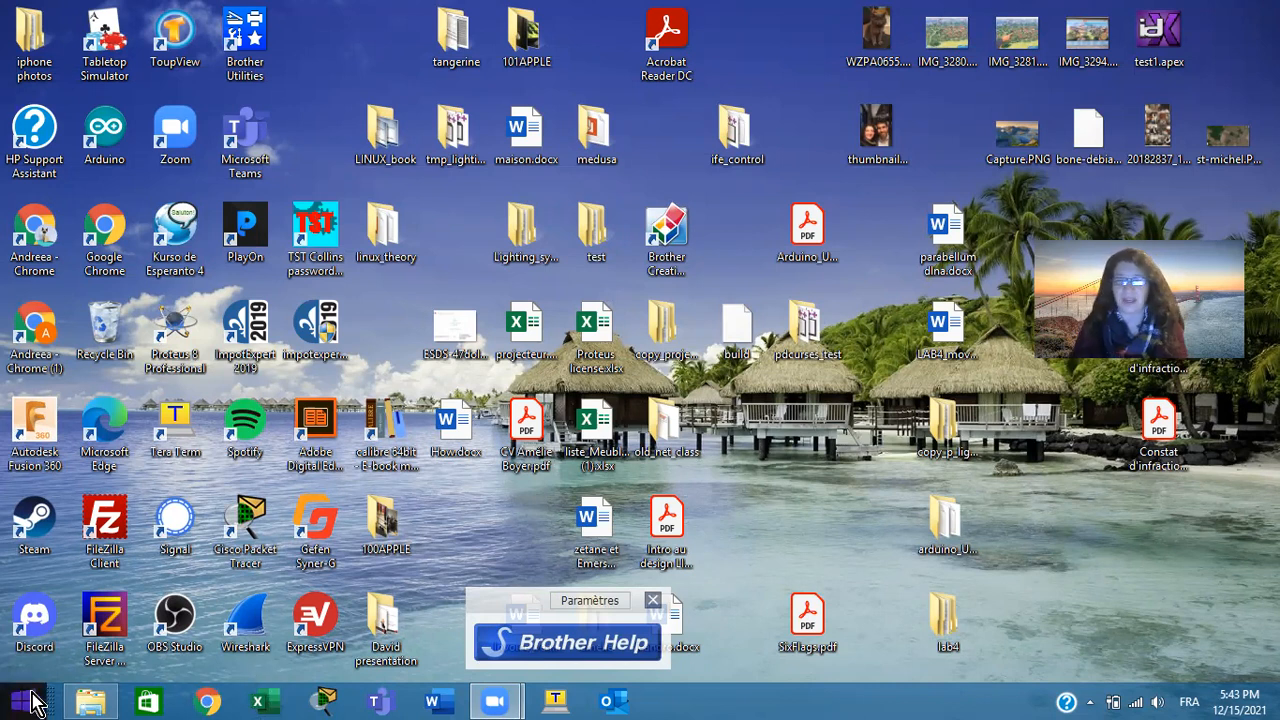
Create a blank workbook in Excel and set the worksheet zoom to 110%
click(262, 702)
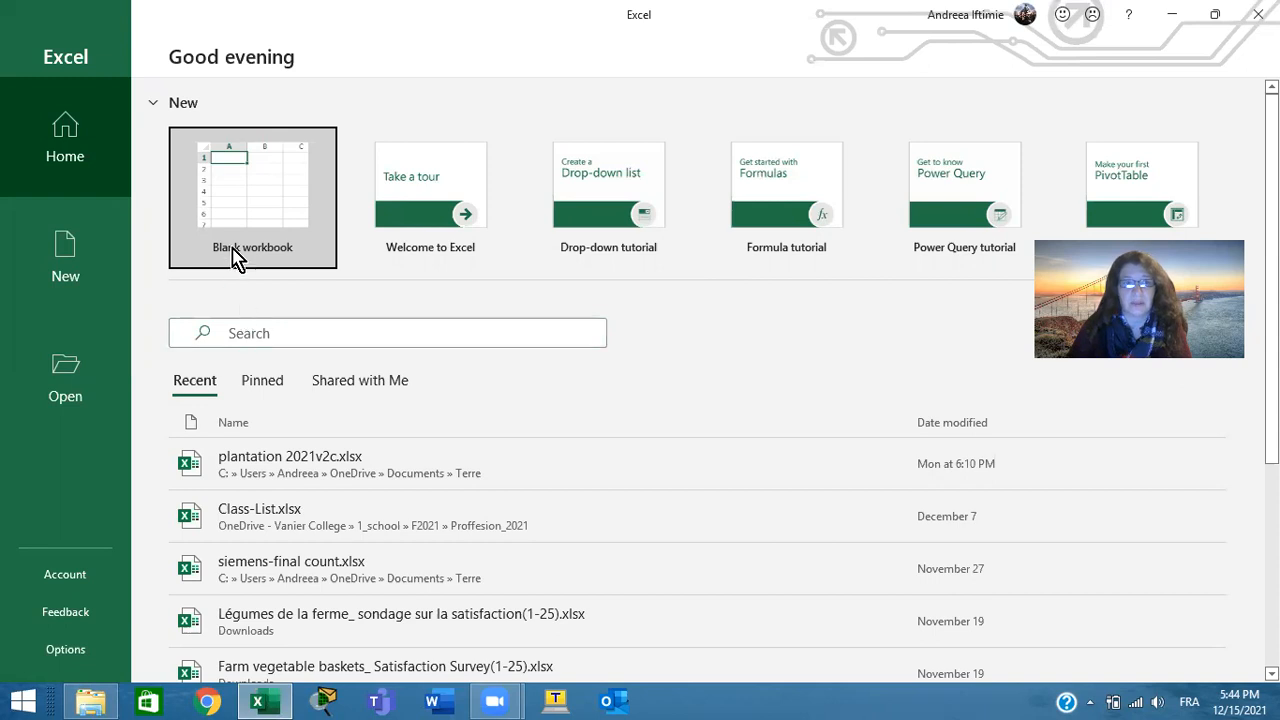
click(268, 195)
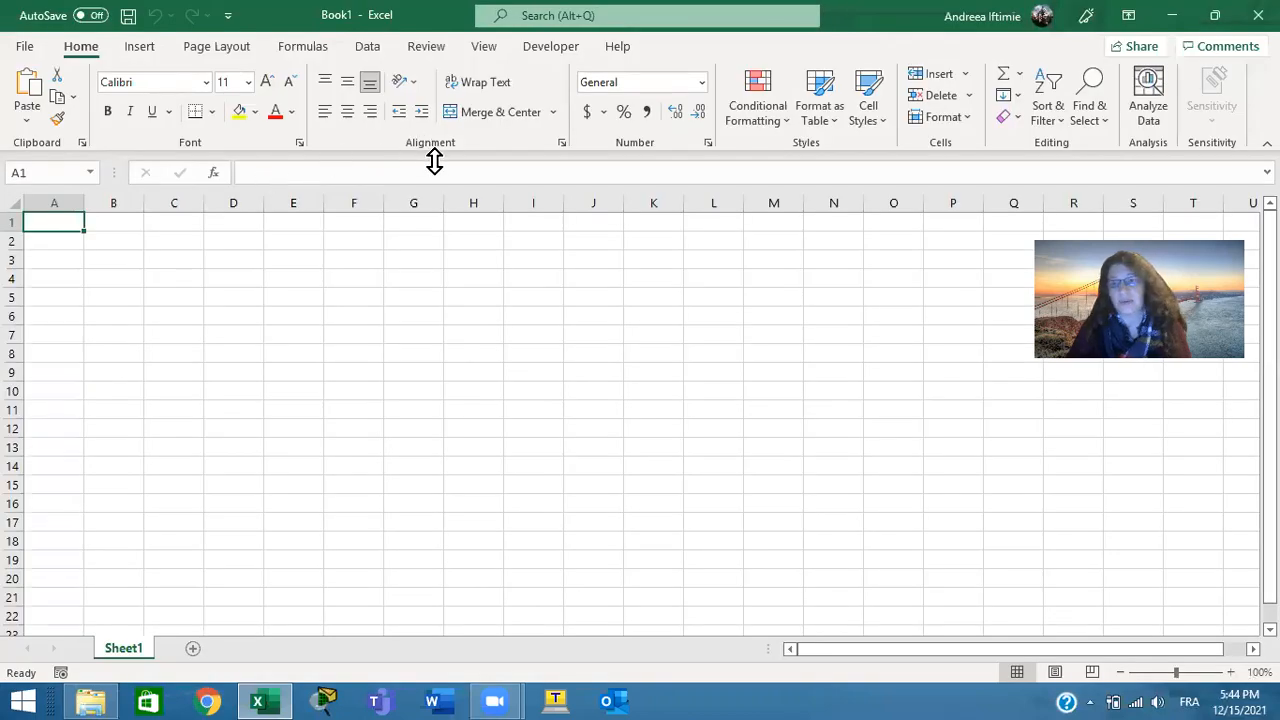
click(1120, 673)
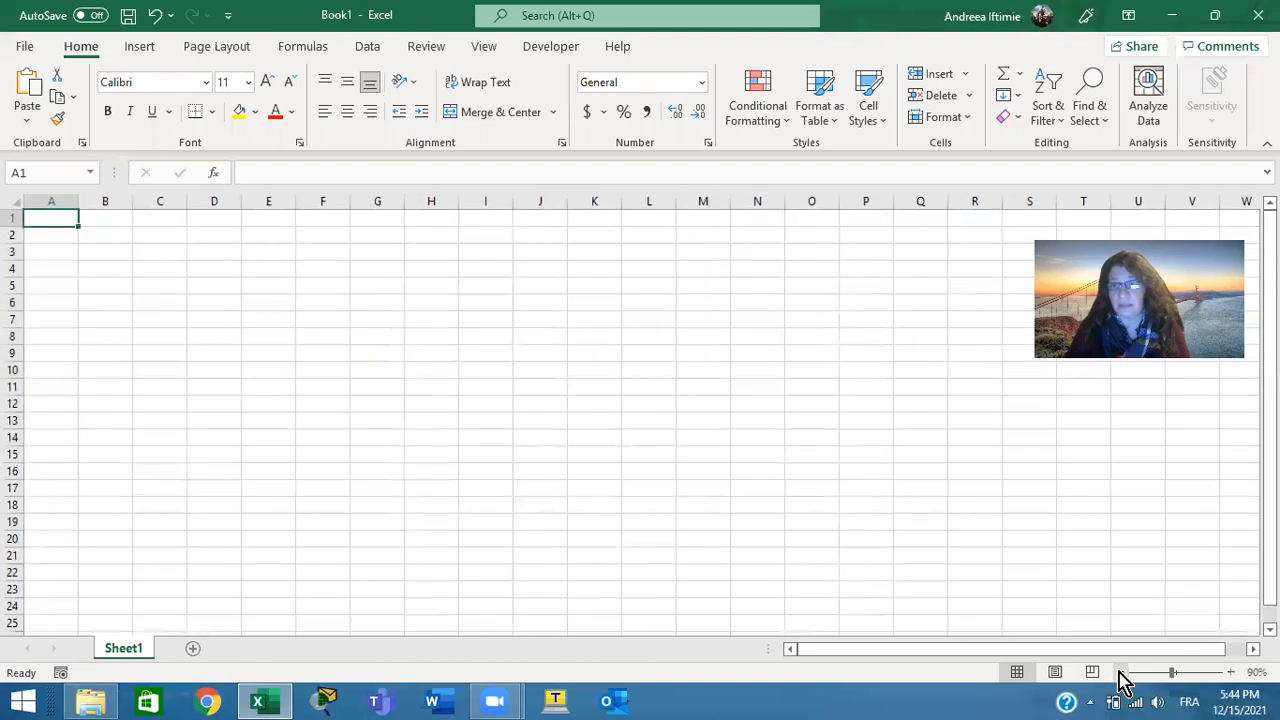
click(1230, 673)
click(1230, 673)
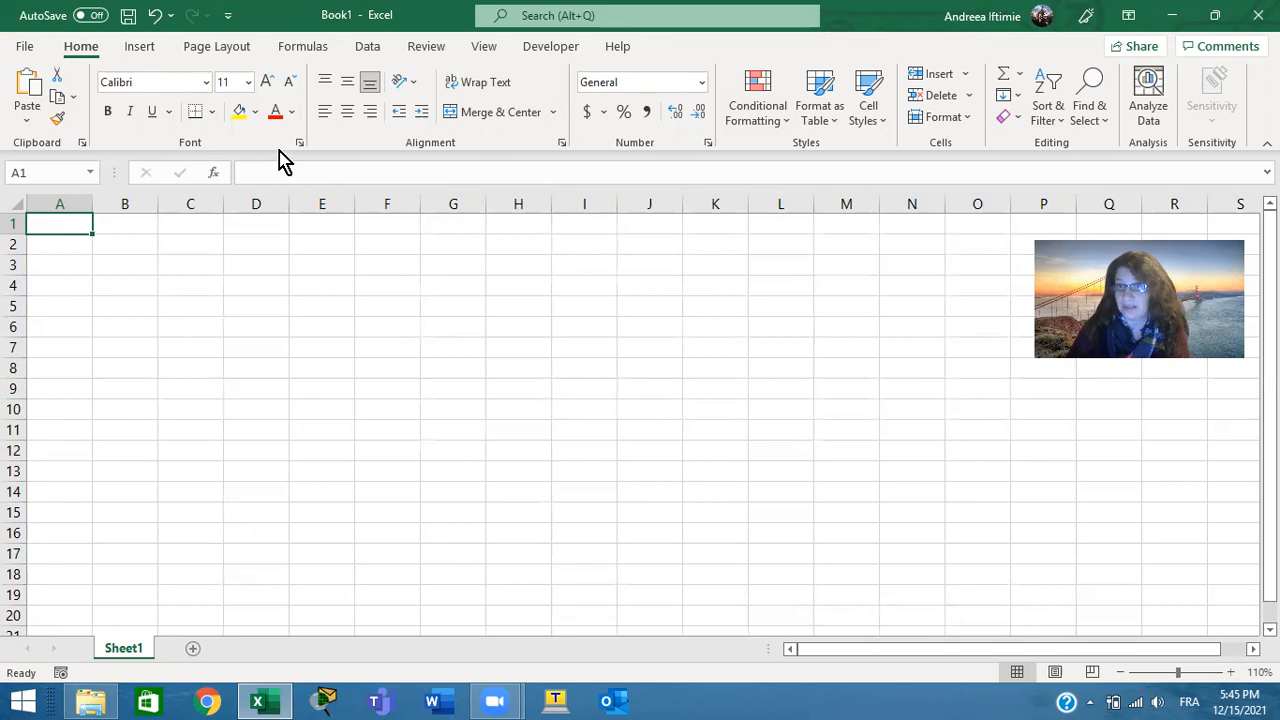
Try a yellow fill on cell D2, and undo it
click(236, 245)
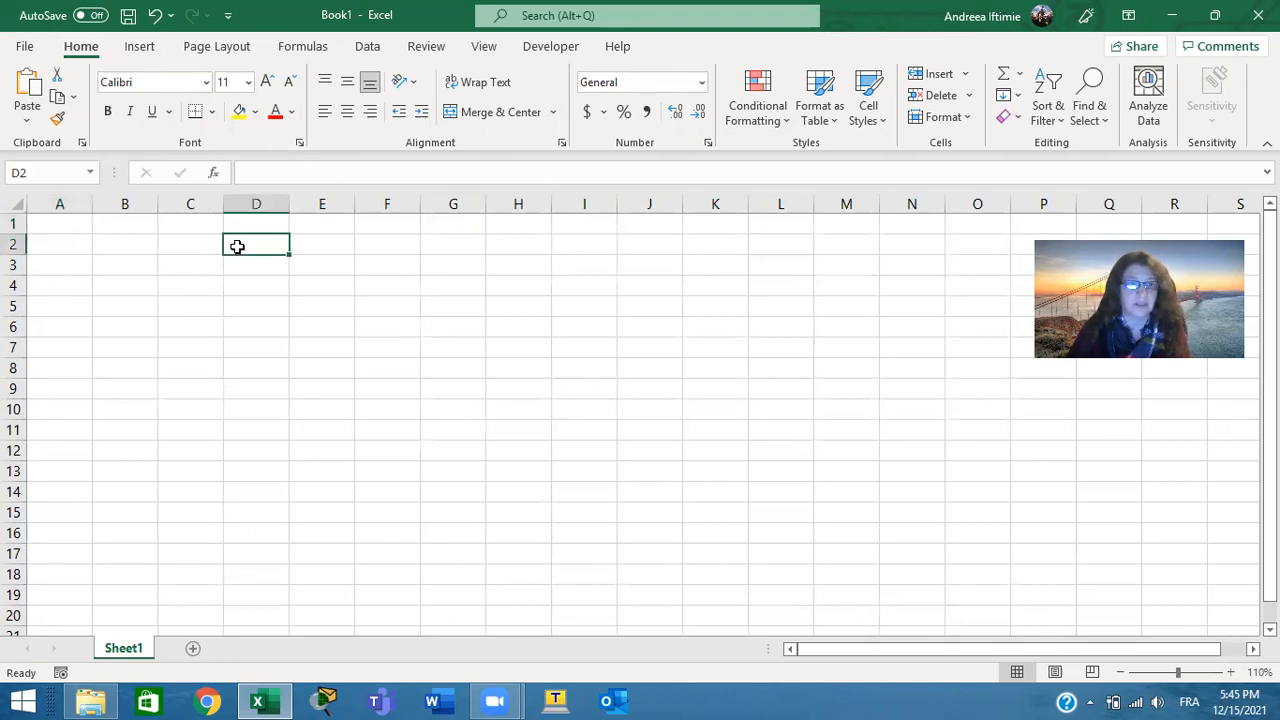
click(240, 113)
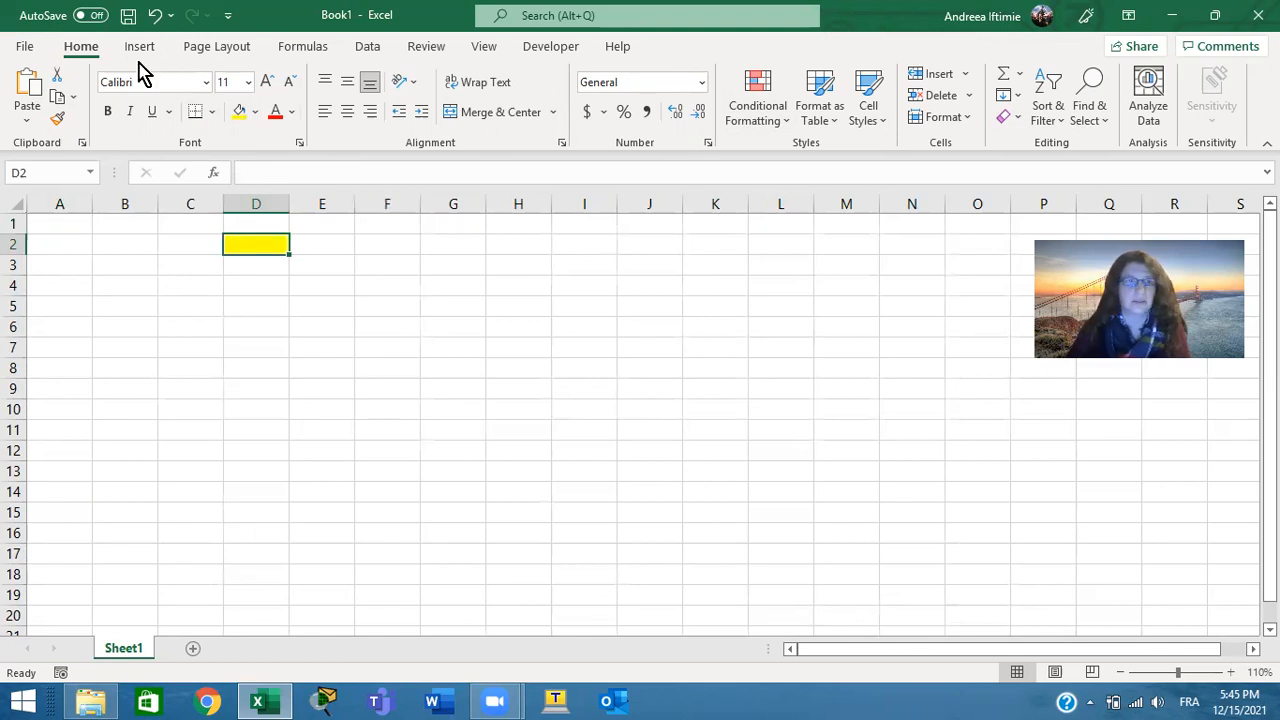
click(155, 16)
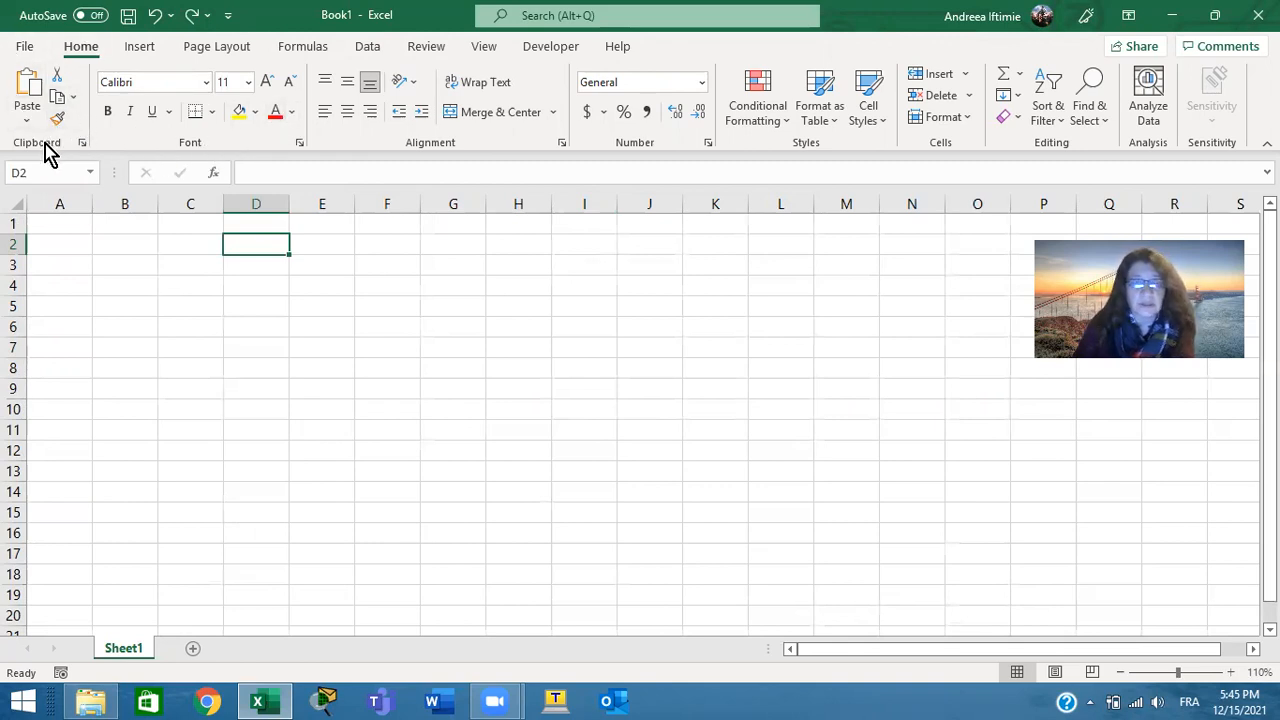
View the full font settings for cell D2, and close them without changing anything
click(299, 143)
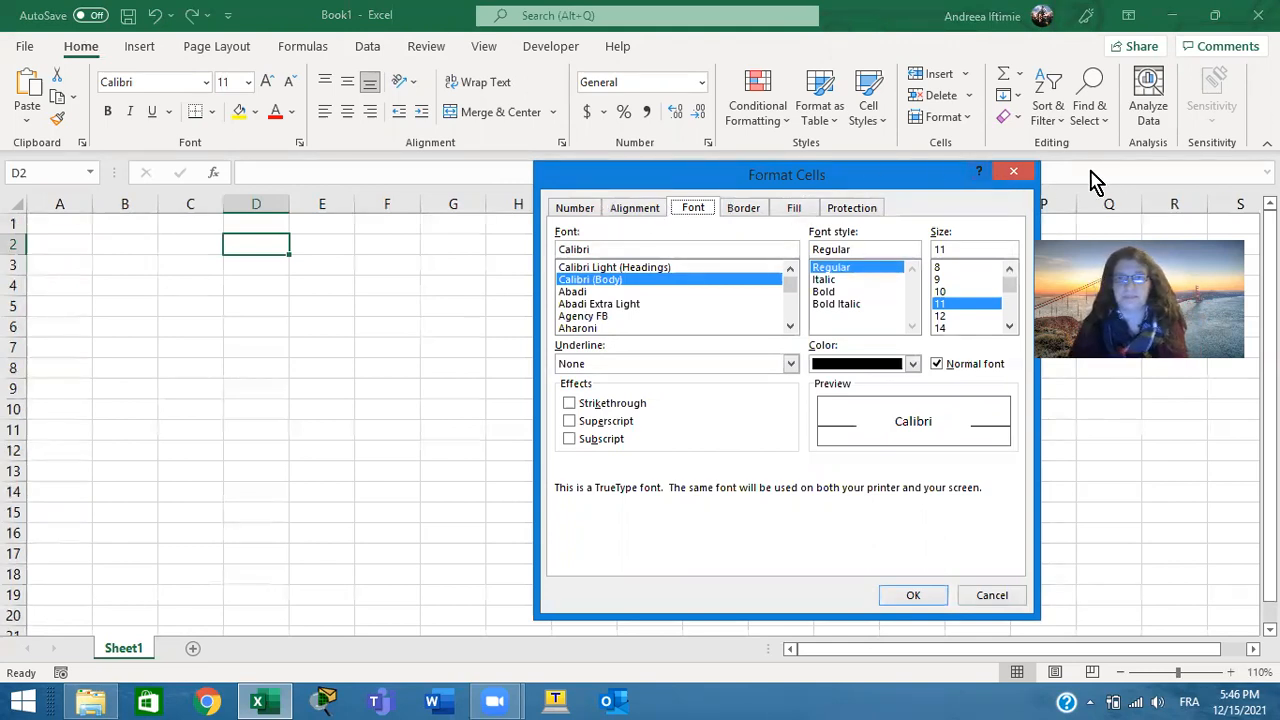
click(1016, 177)
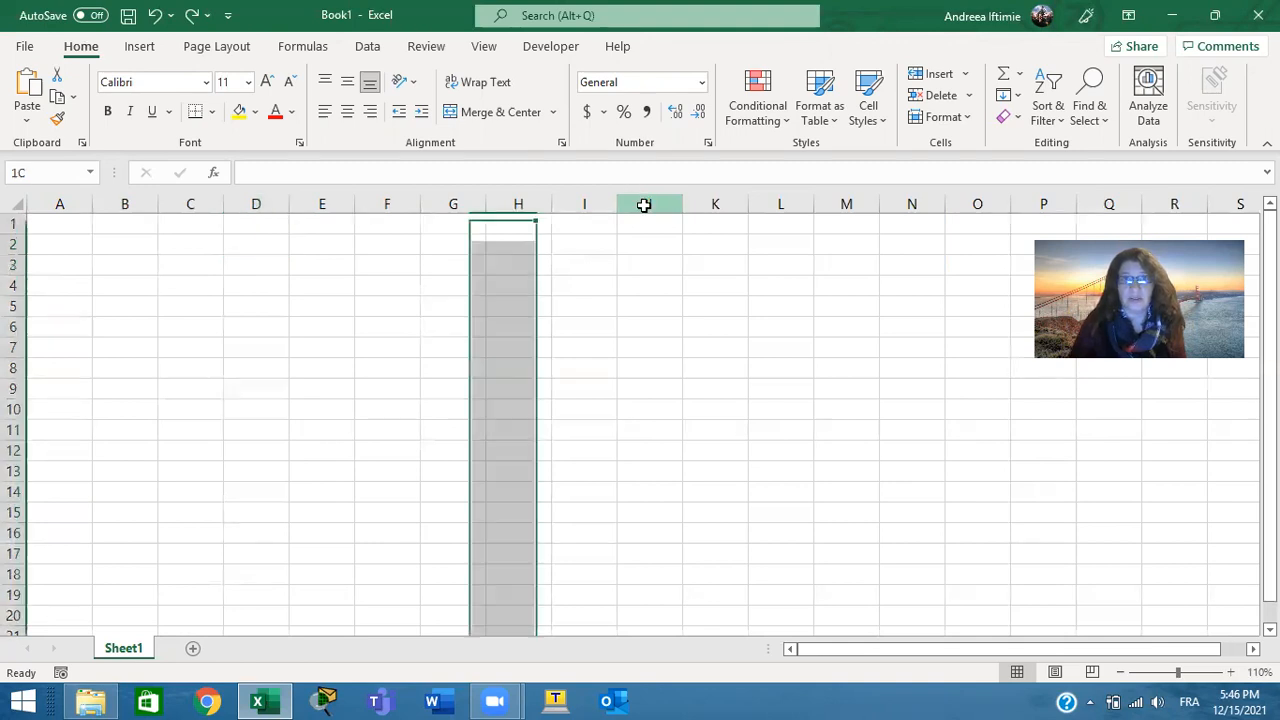
Select the whole of column J, followed by the single cells I1, I2, I3 and F3
click(644, 204)
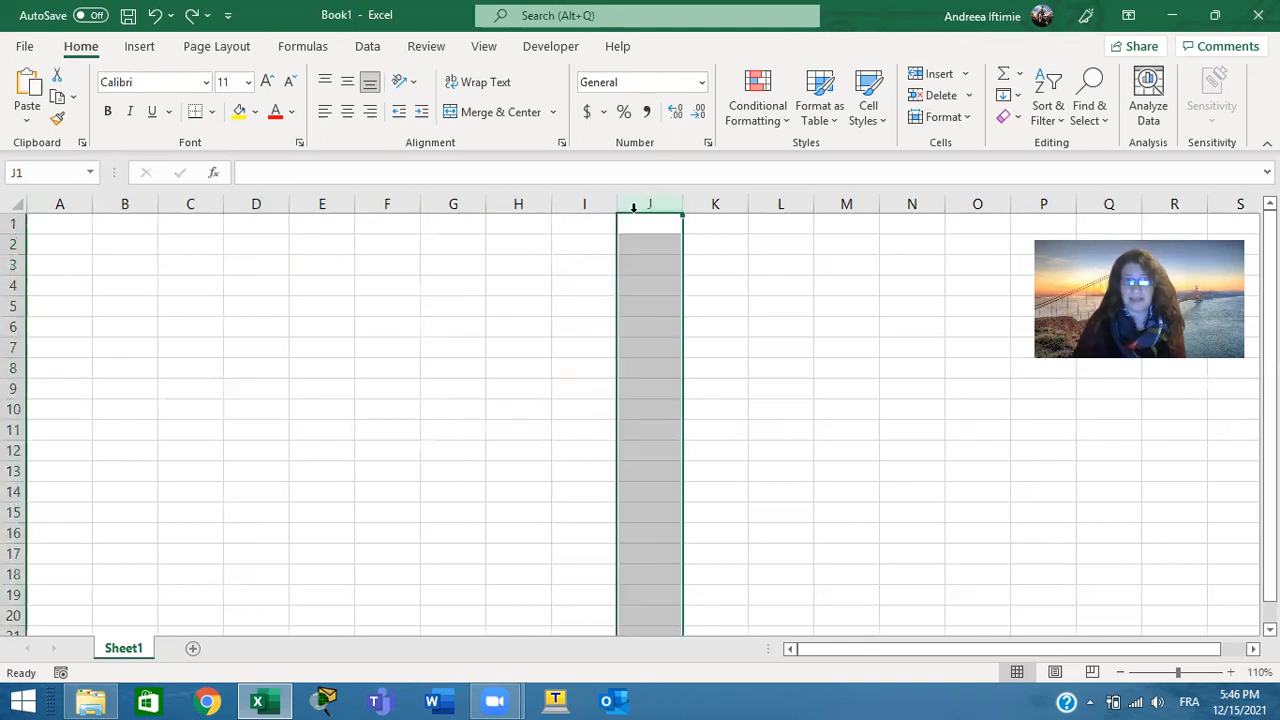
click(595, 230)
click(594, 246)
click(594, 270)
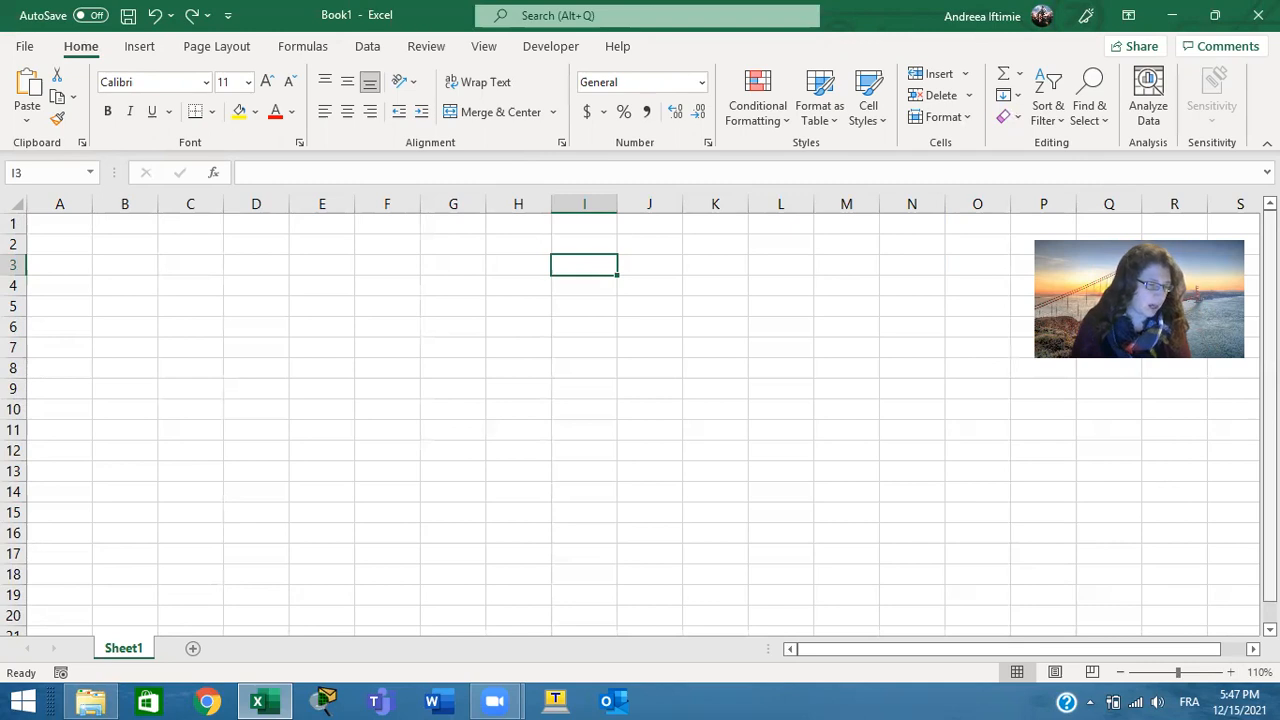
click(366, 275)
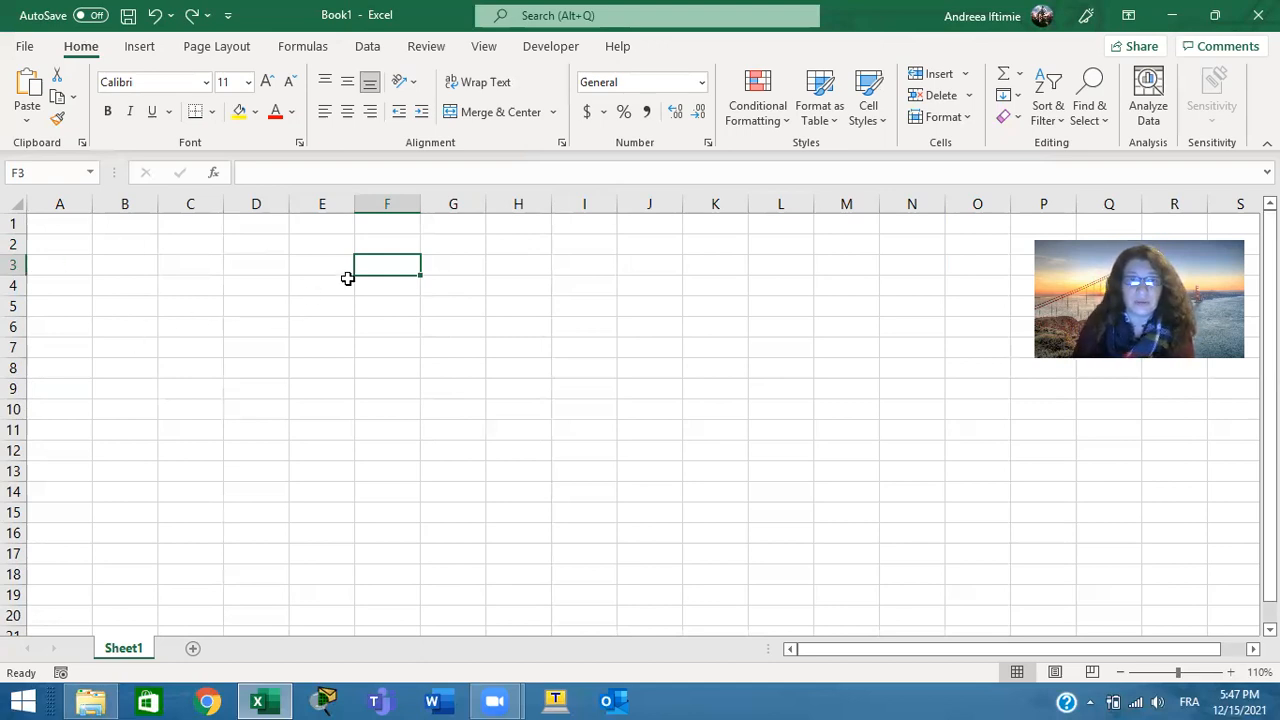
Select the vertical range E3:E11, the horizontal range E3:I3, and finally the block E3:I14
drag(335, 265, 321, 428)
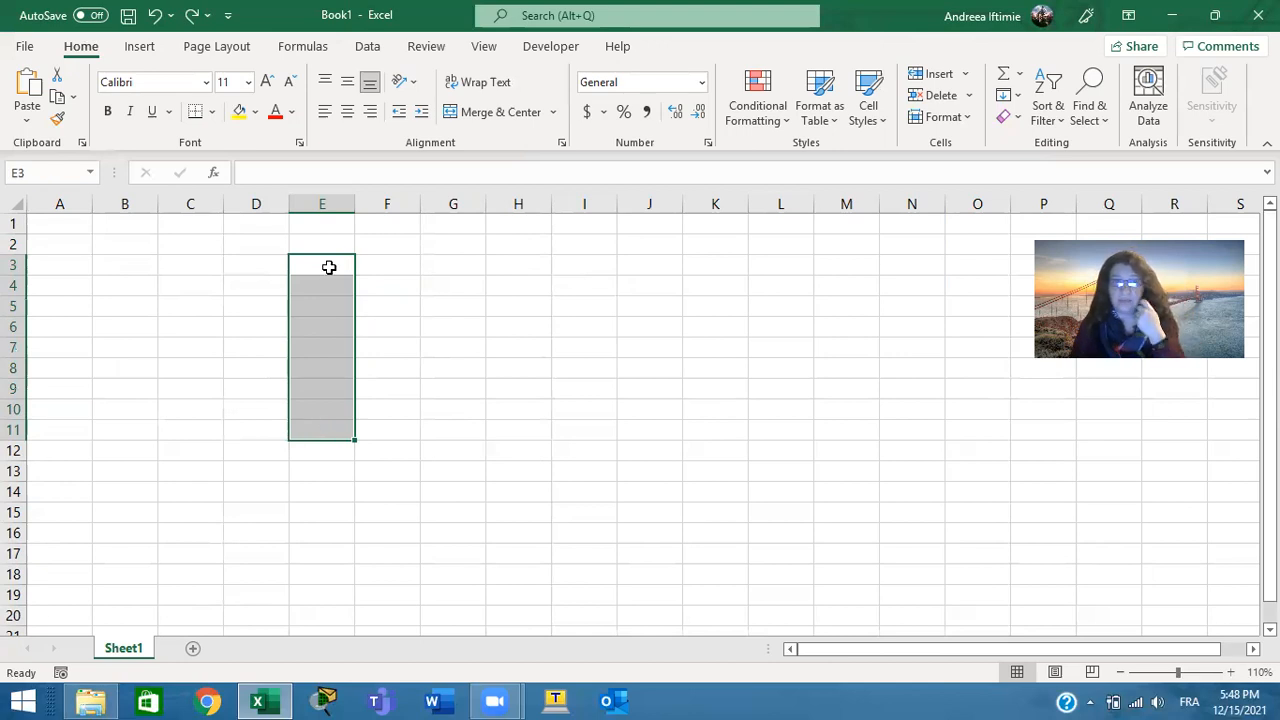
drag(326, 257, 600, 263)
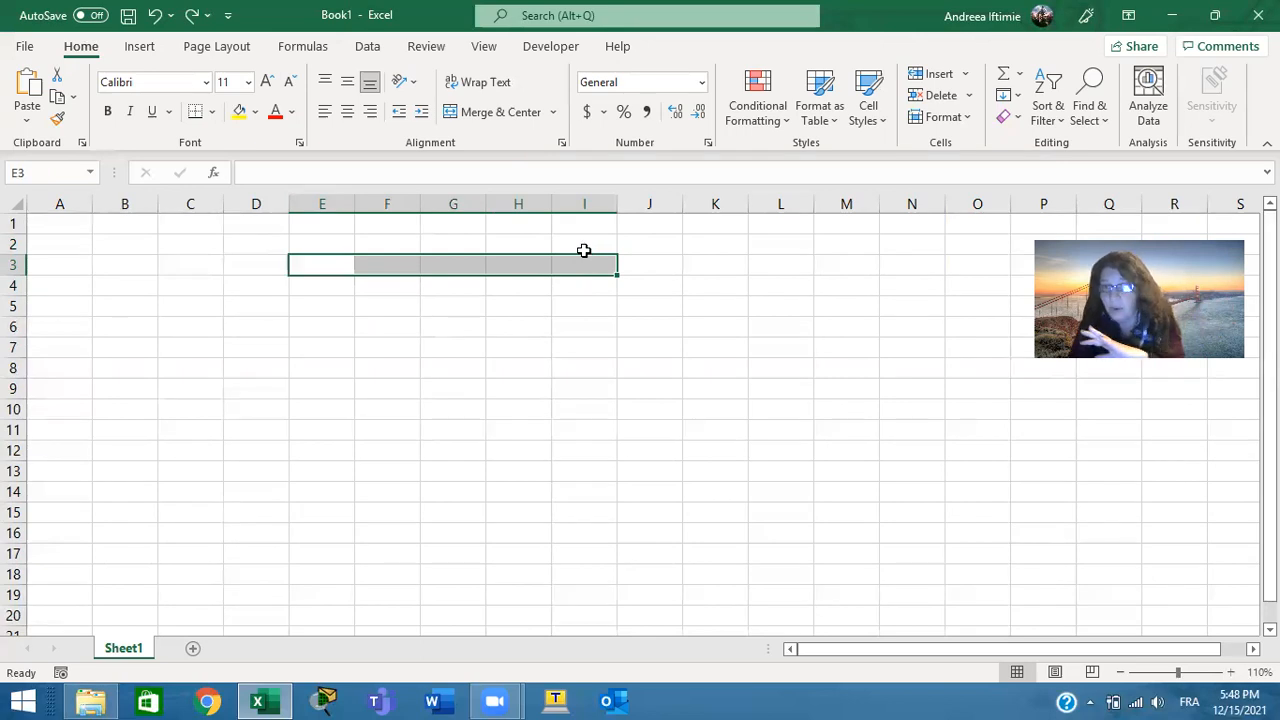
key(shift+Left)
key(shift+Left)
drag(319, 268, 563, 492)
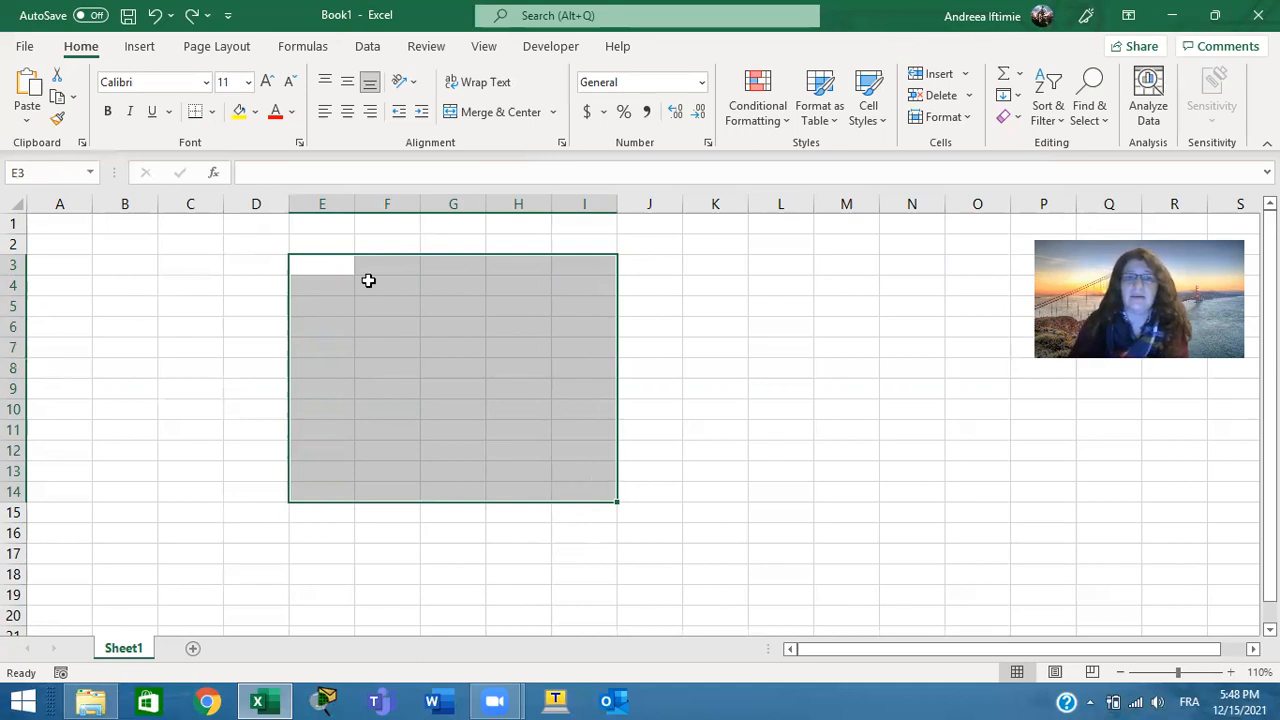
Write the range notation E3:I14 as text in cell E3, and erase it again
click(311, 172)
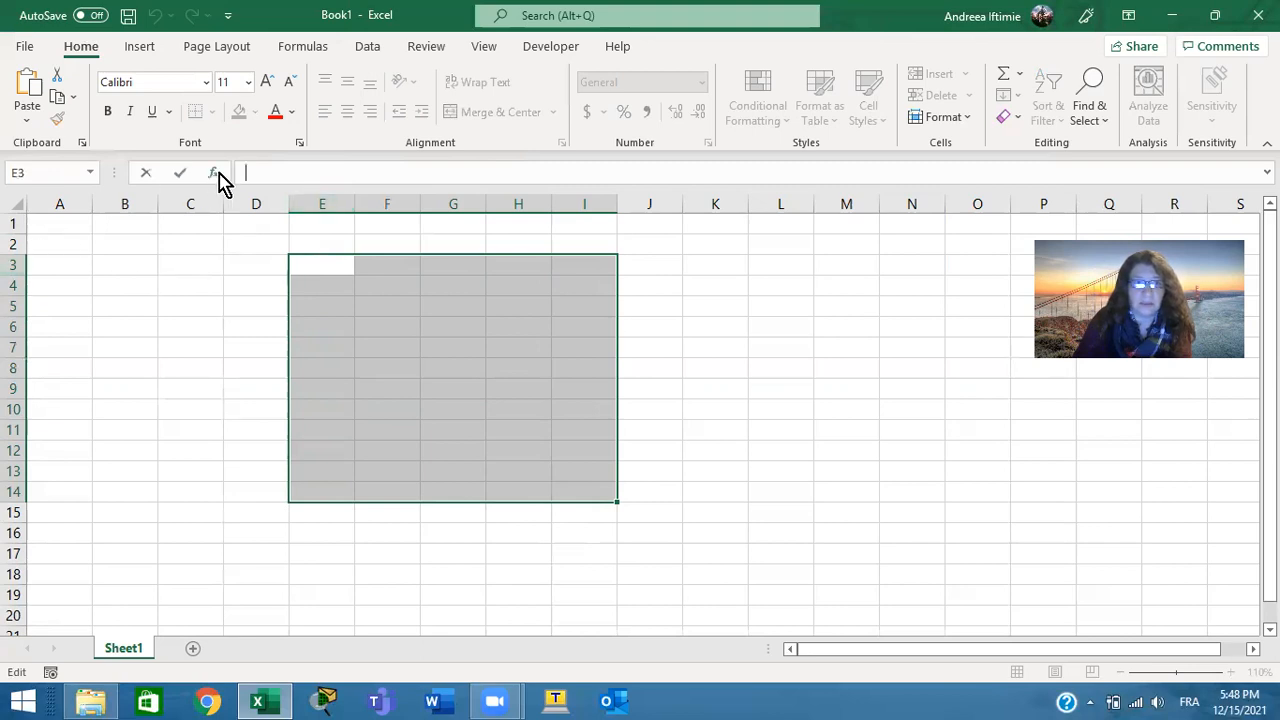
text(E3)
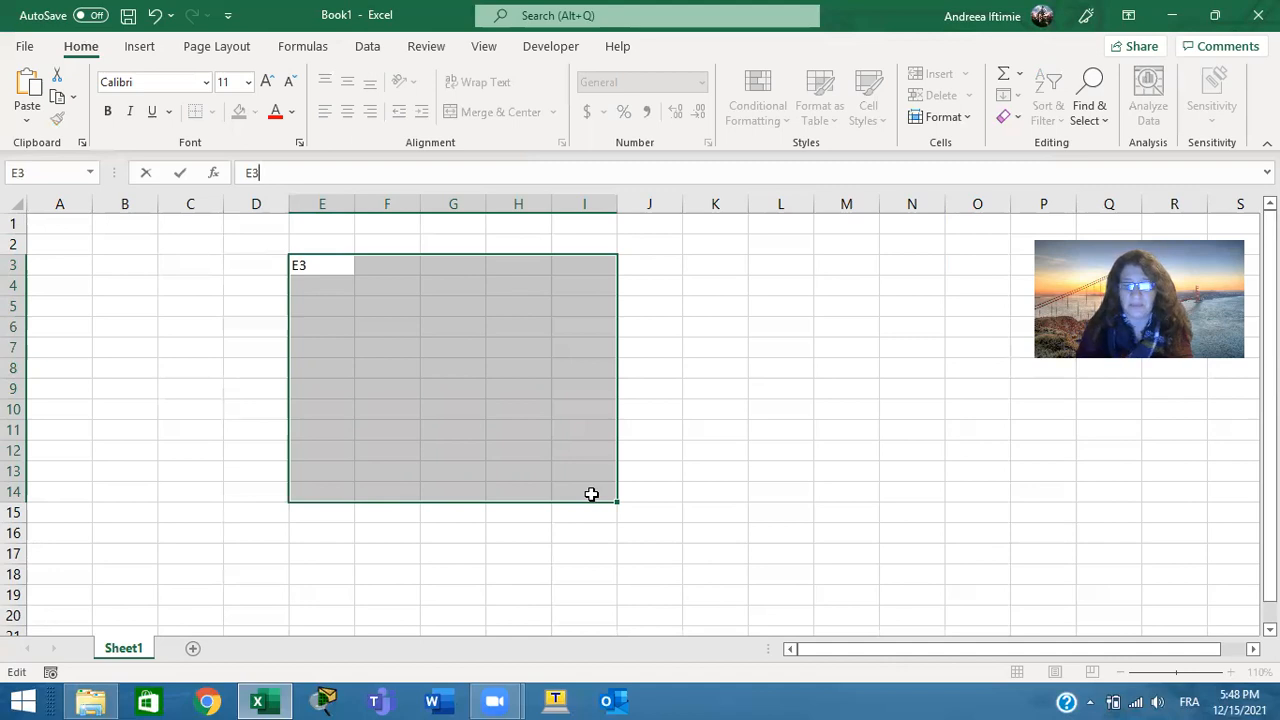
text(:)
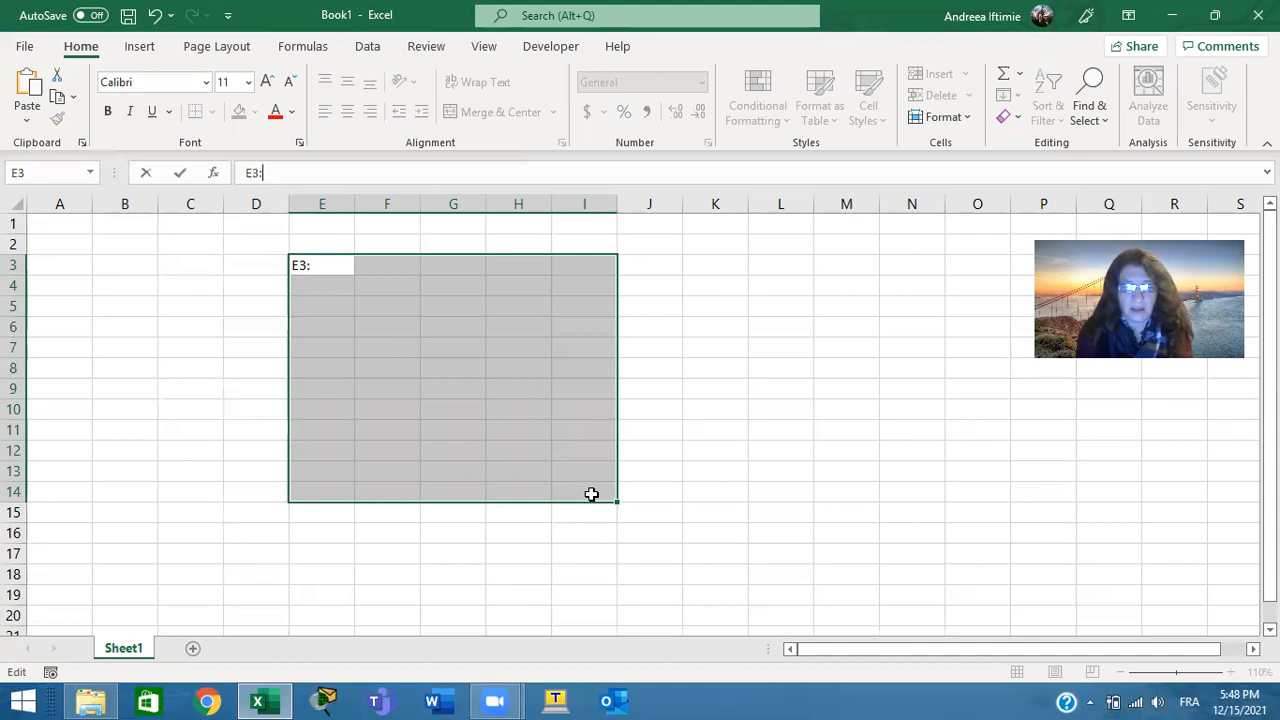
text(I14)
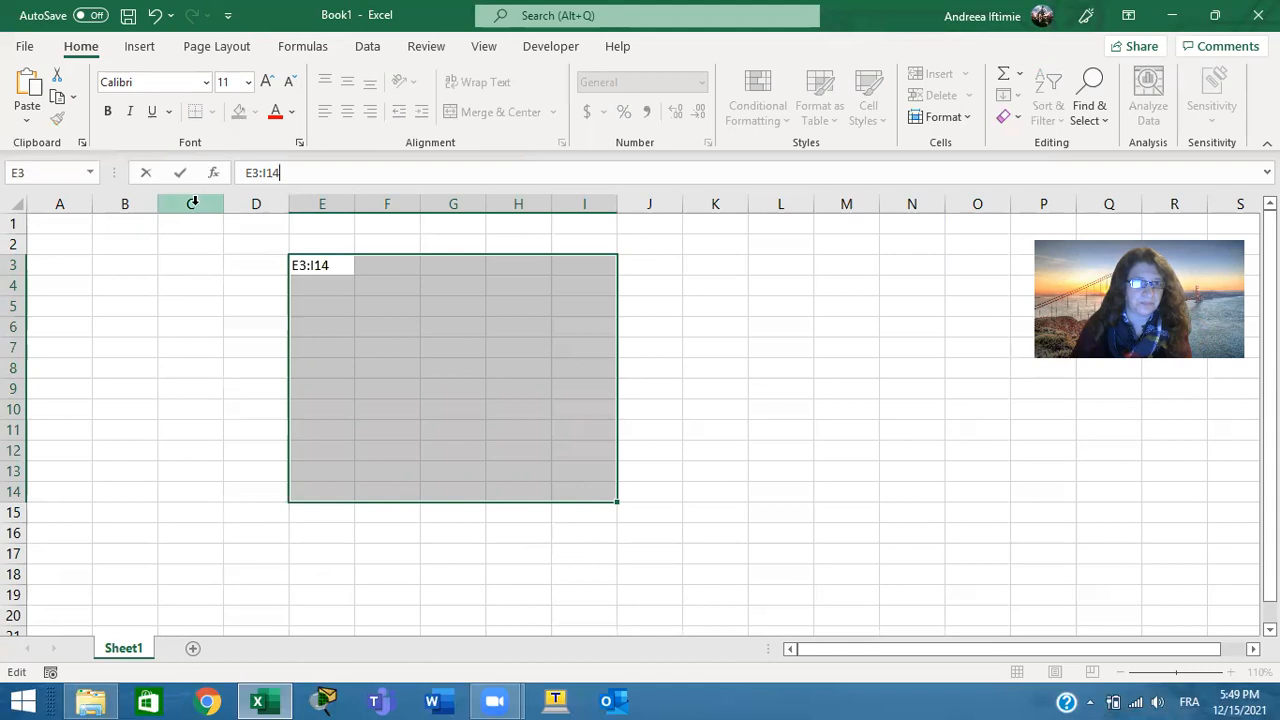
key(BackSpace)
key(BackSpace)
key(BackSpace)
key(BackSpace)
key(BackSpace)
key(BackSpace)
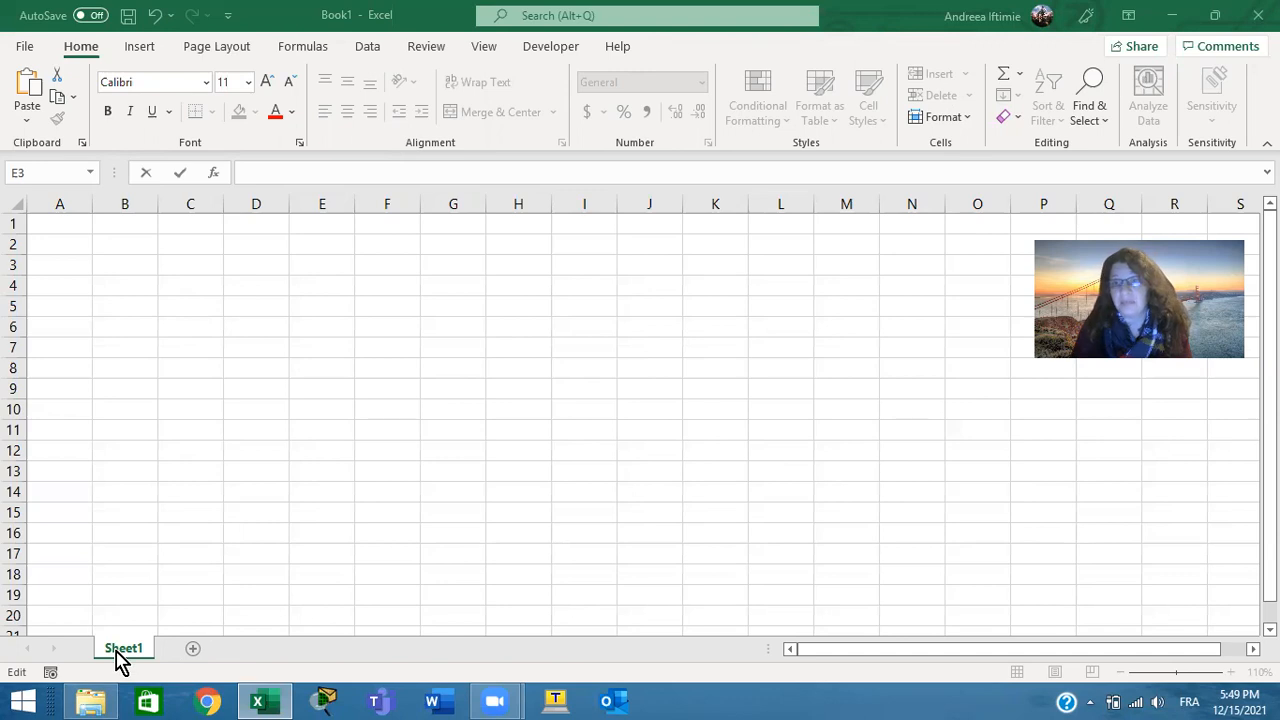
Leave the cell editing and add a second worksheet to the workbook
click(191, 644)
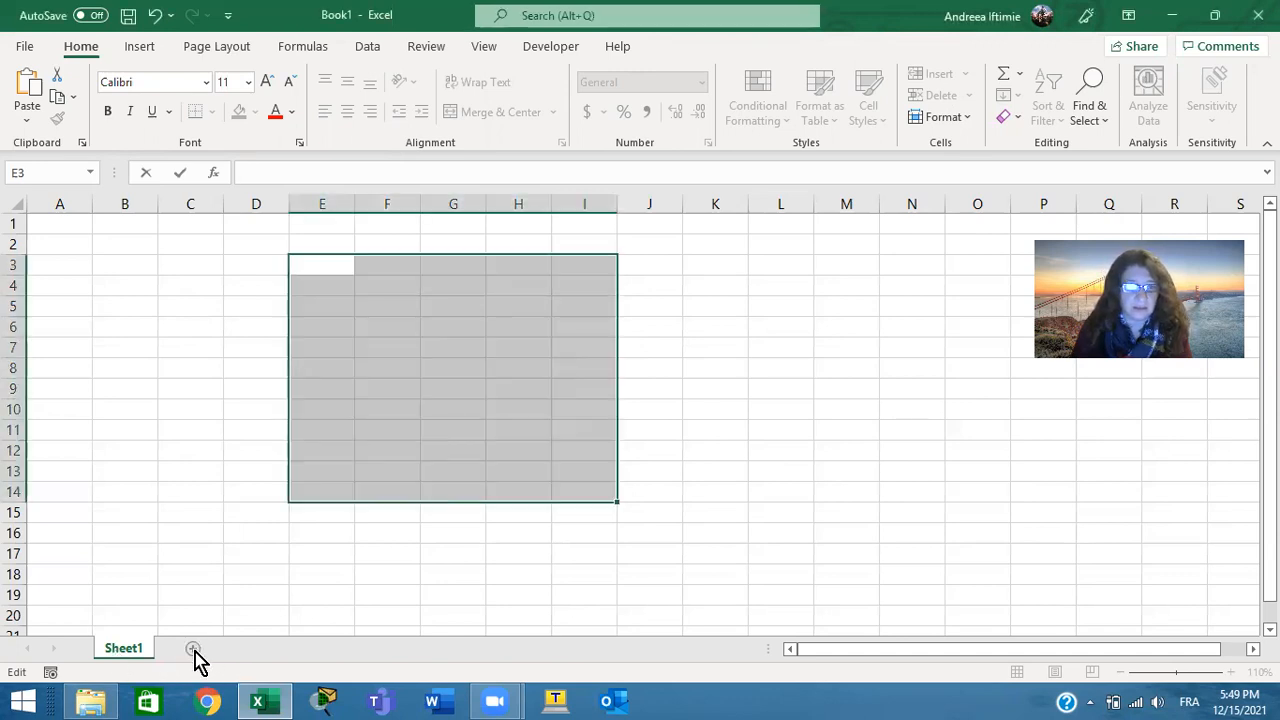
click(216, 602)
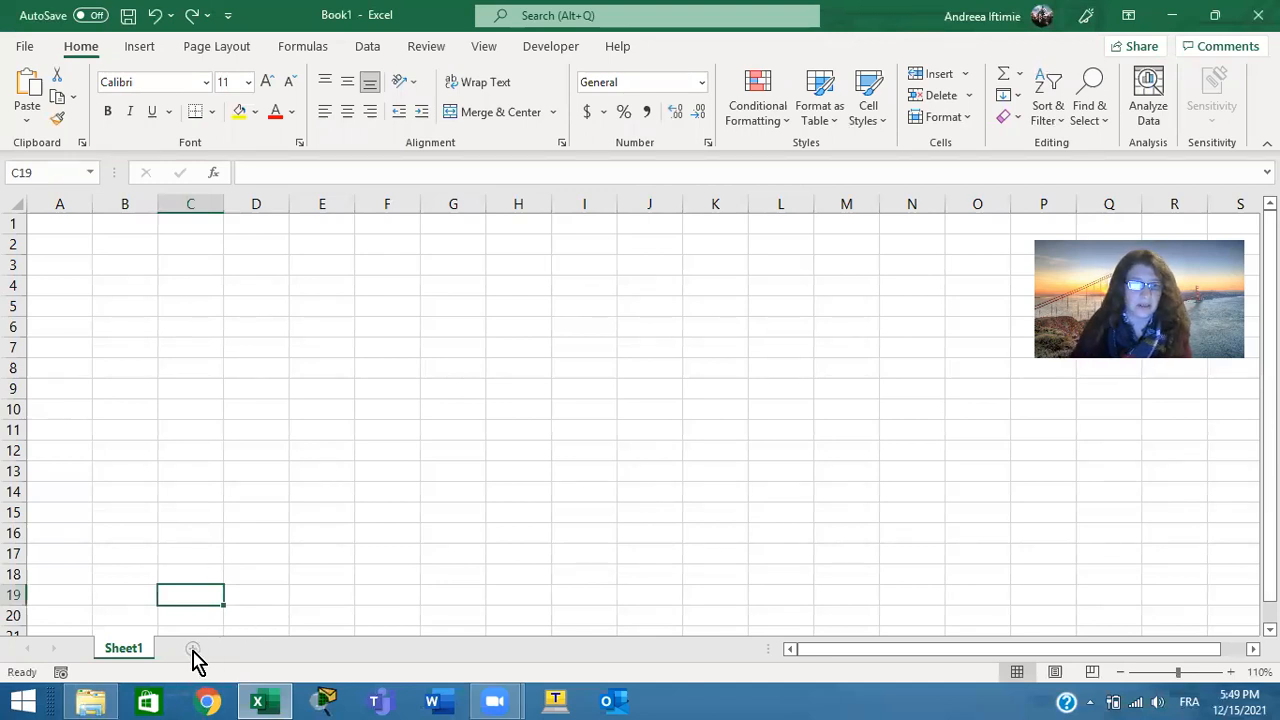
click(194, 655)
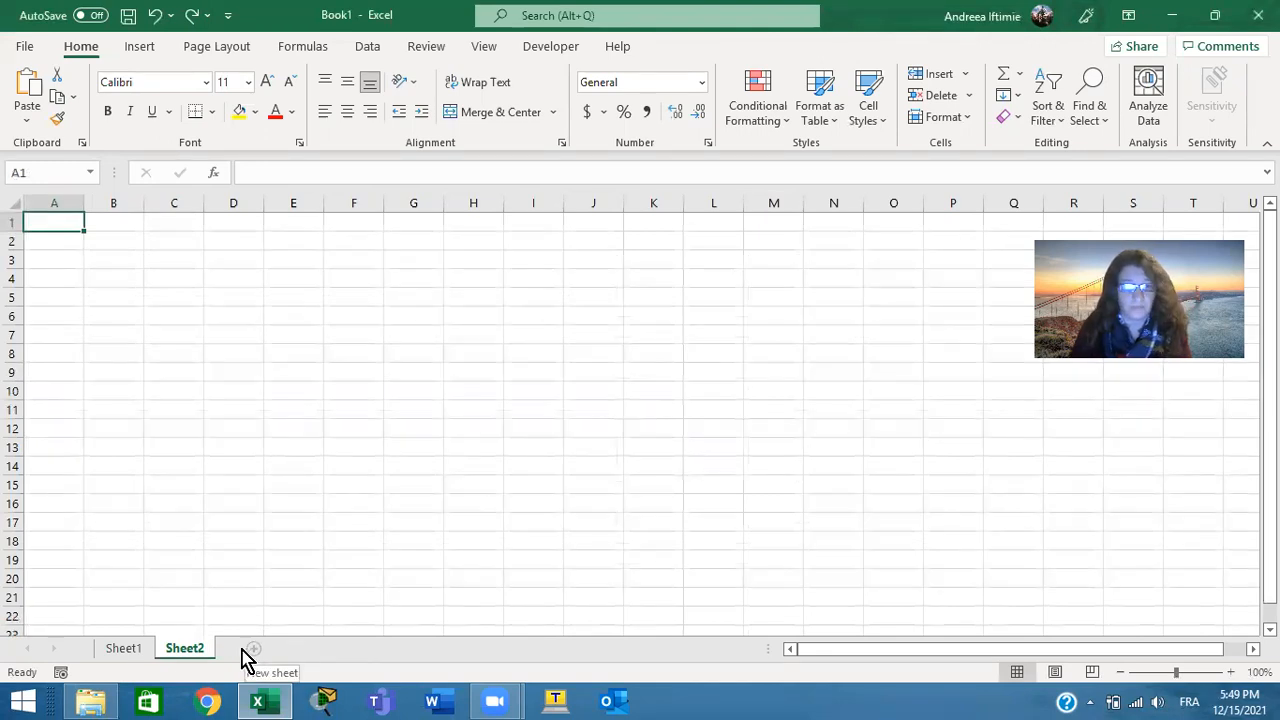
Rename the first worksheet as Class1
click(141, 652)
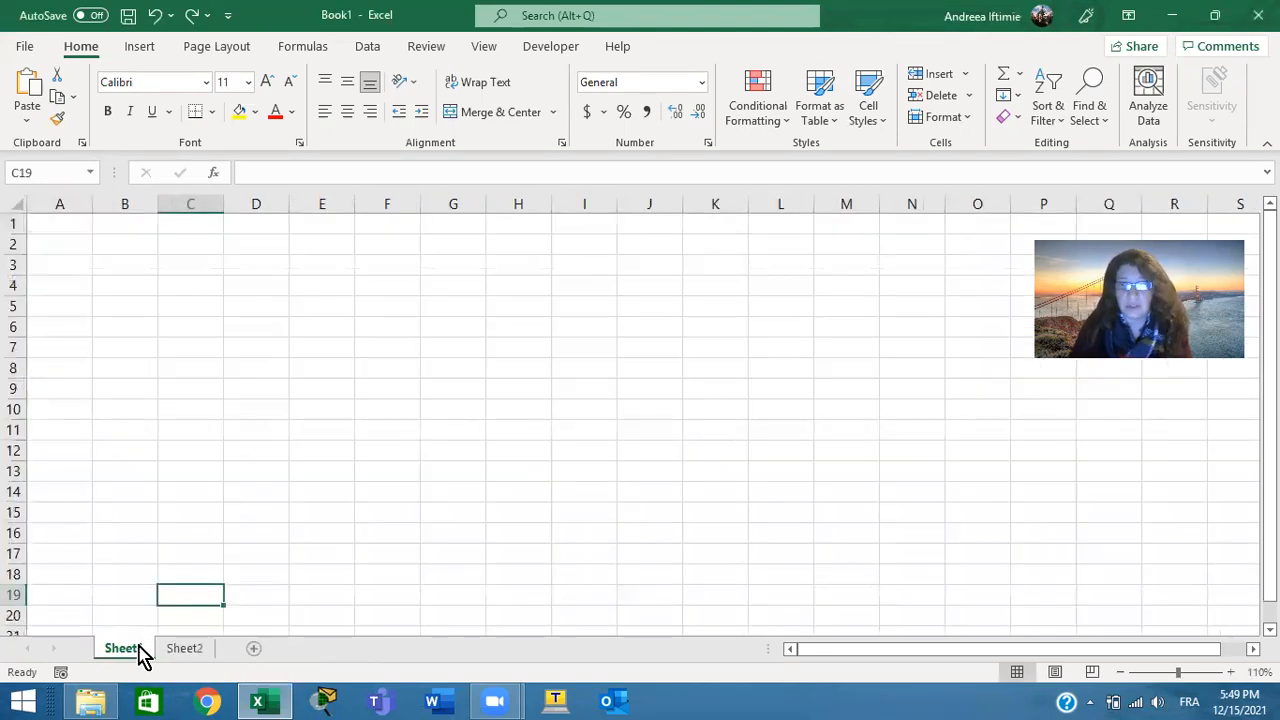
double_click(141, 652)
text(Class)
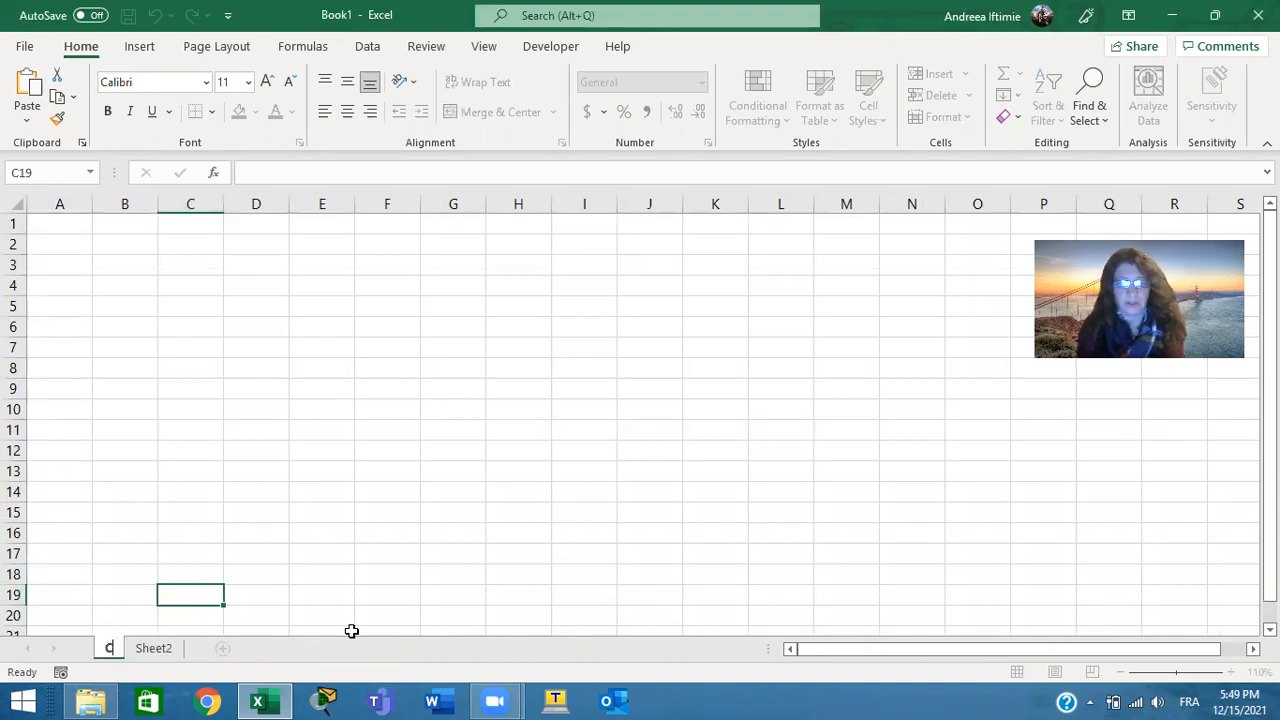
text(1)
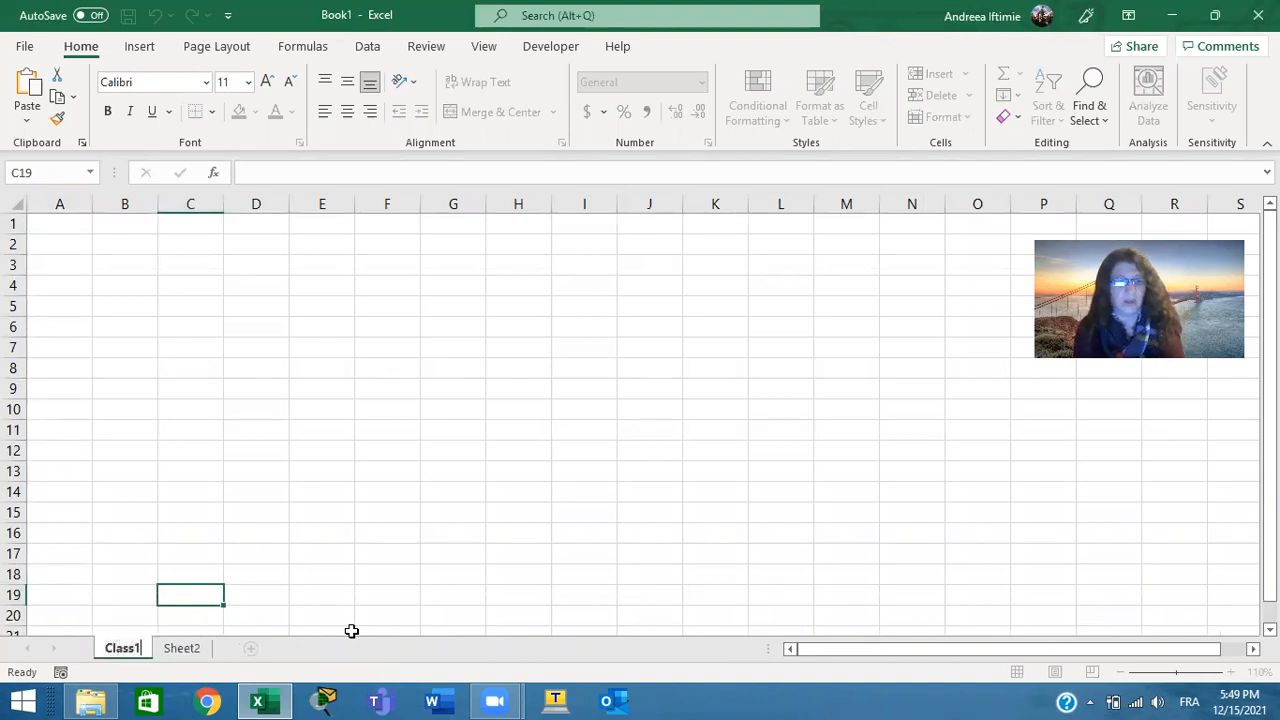
Try to give the second worksheet the same name as the first one, Class1
click(184, 652)
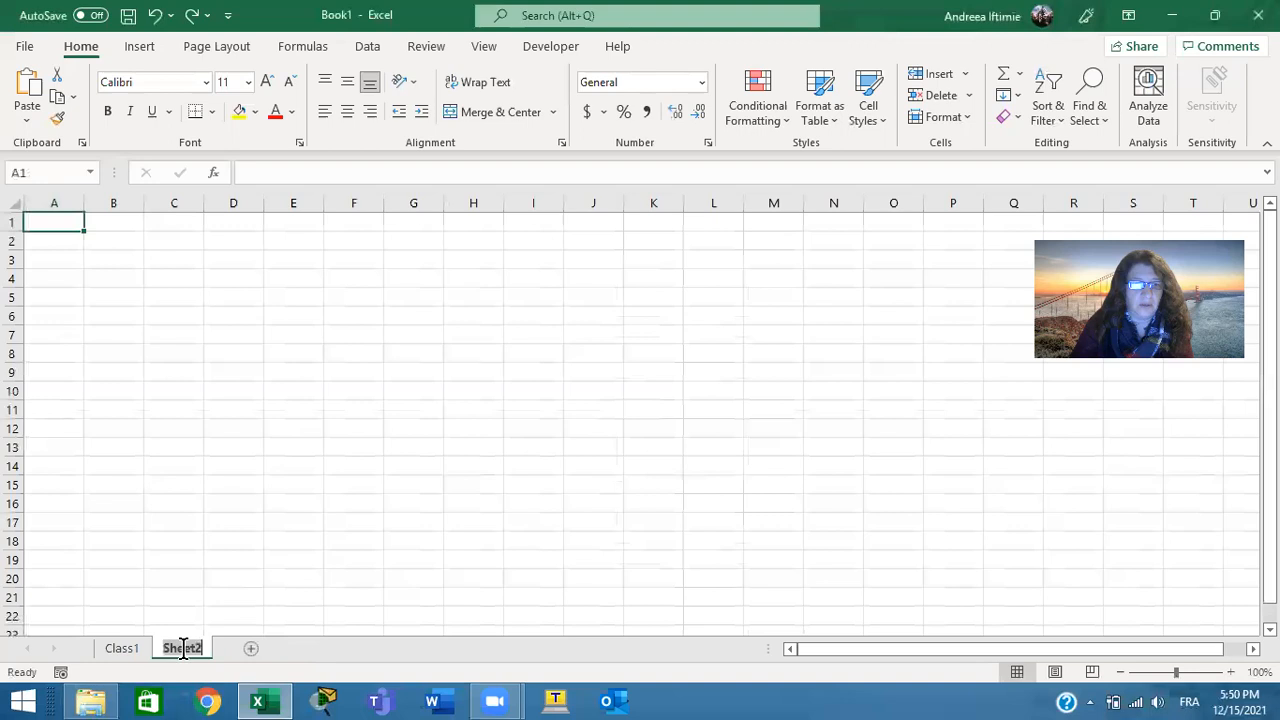
text(Clas)
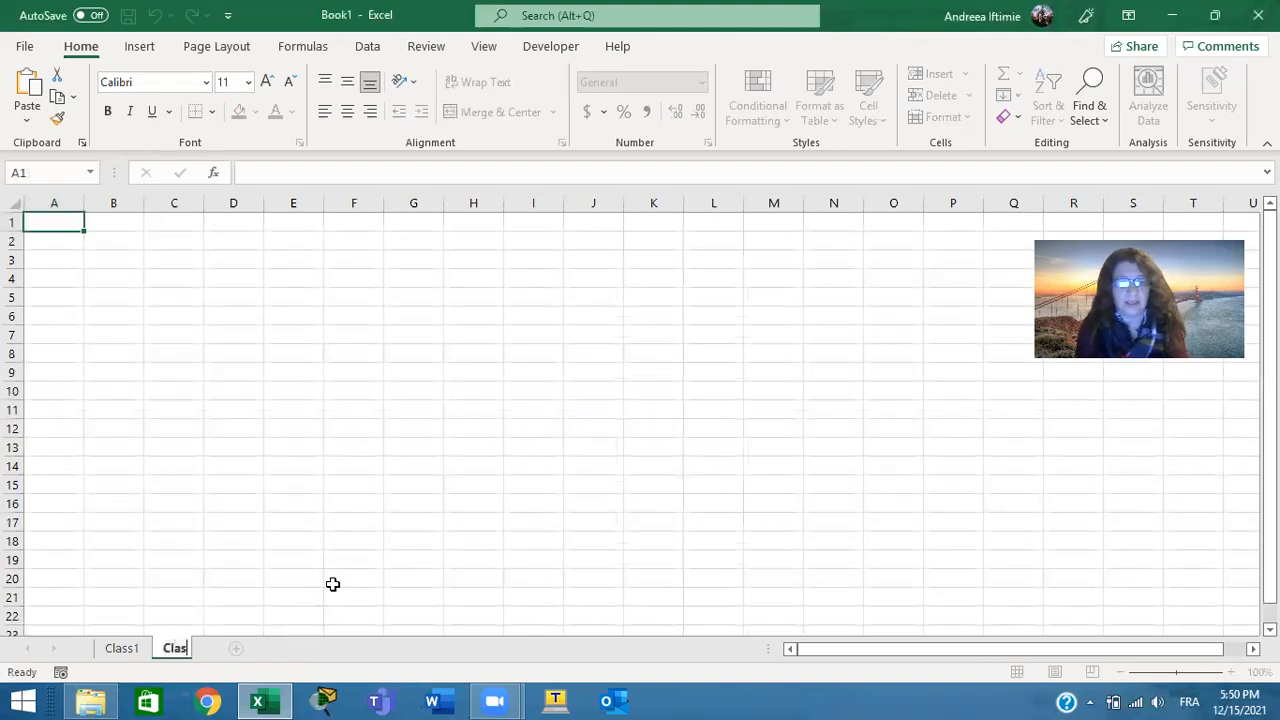
text(s1)
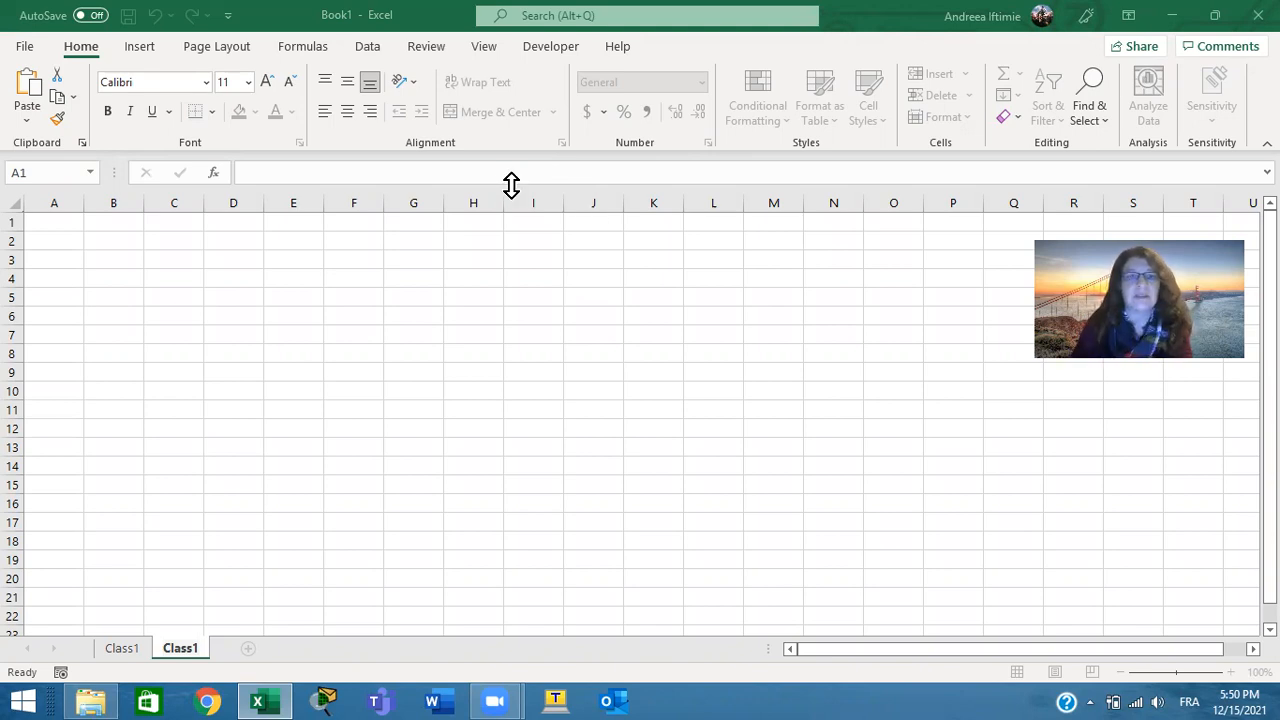
click(305, 213)
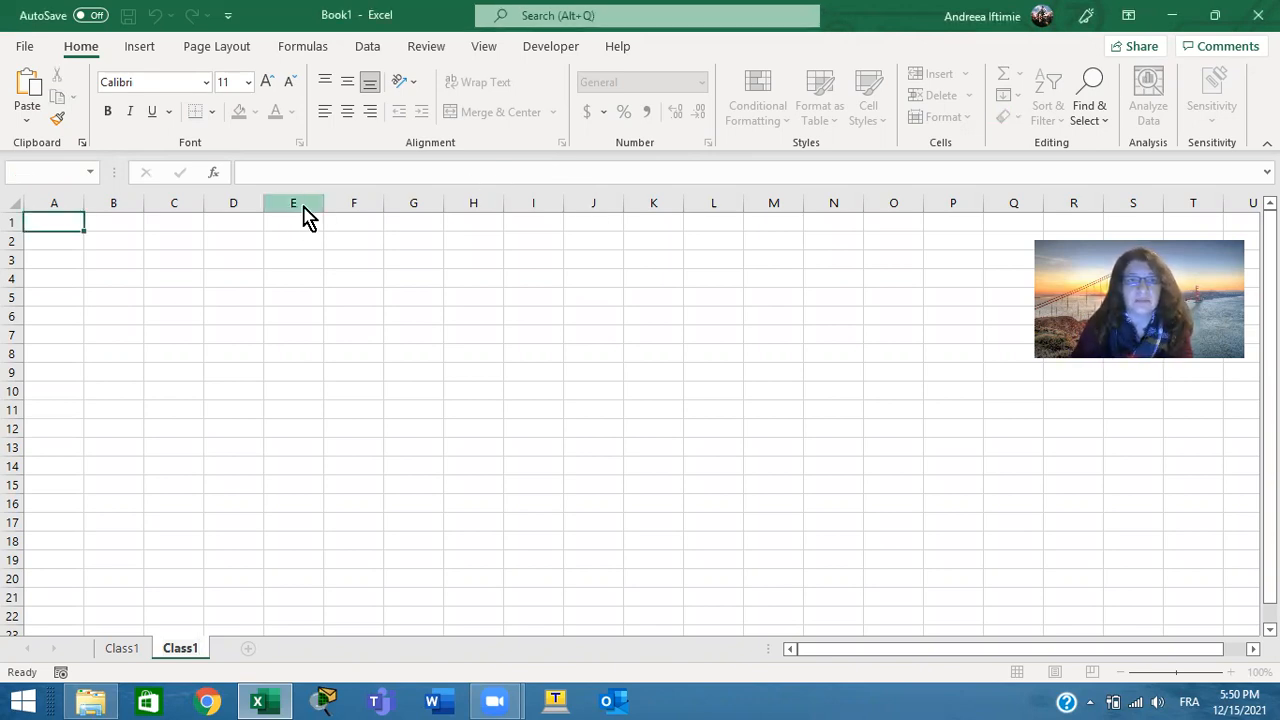
click(645, 403)
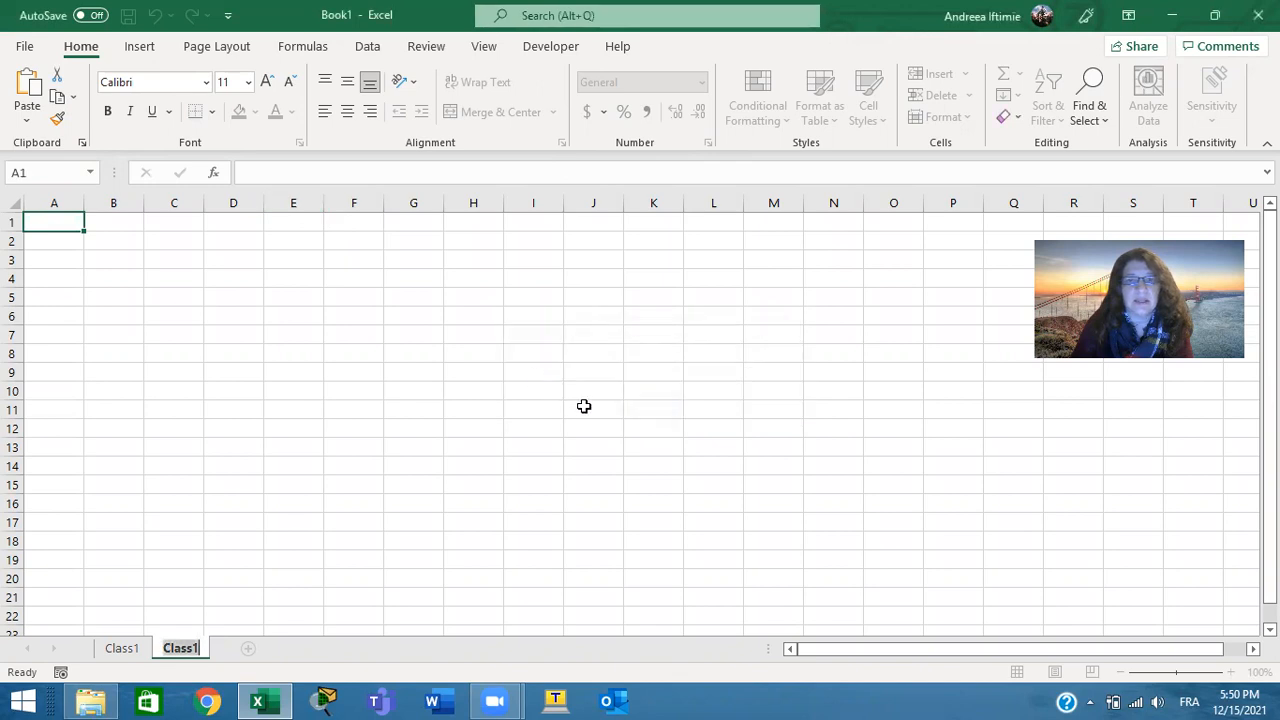
click(303, 215)
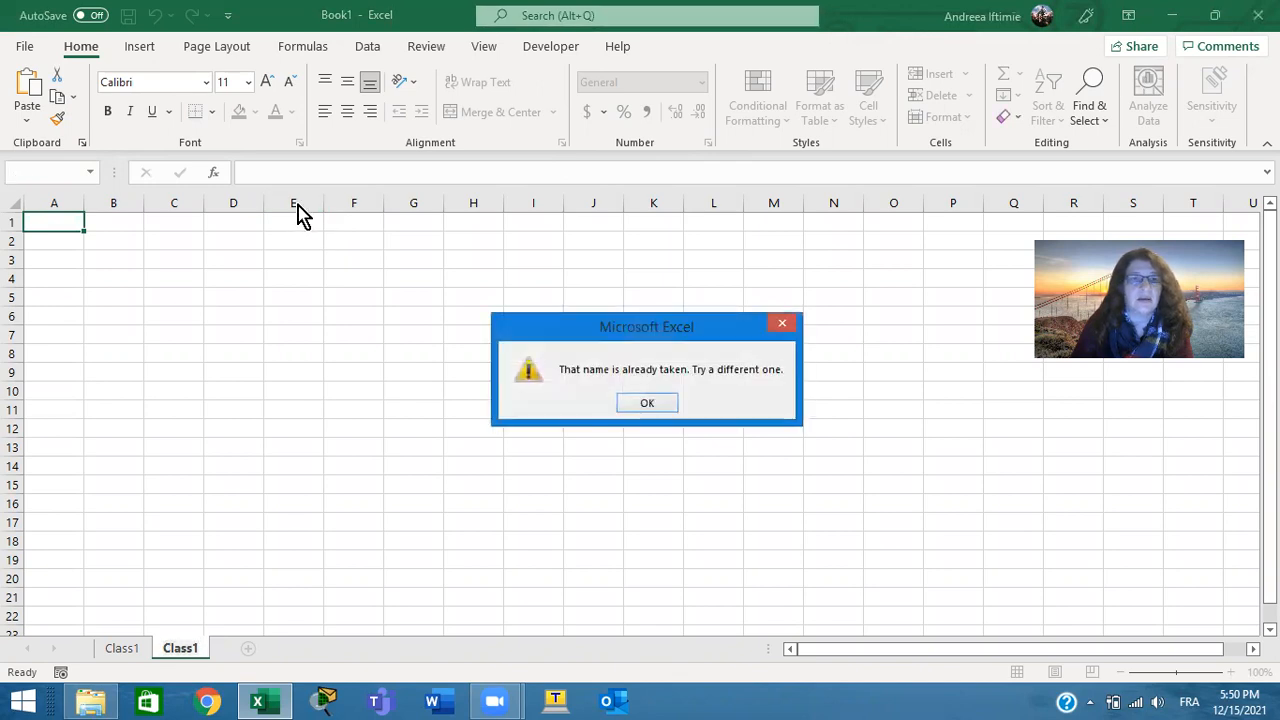
click(650, 404)
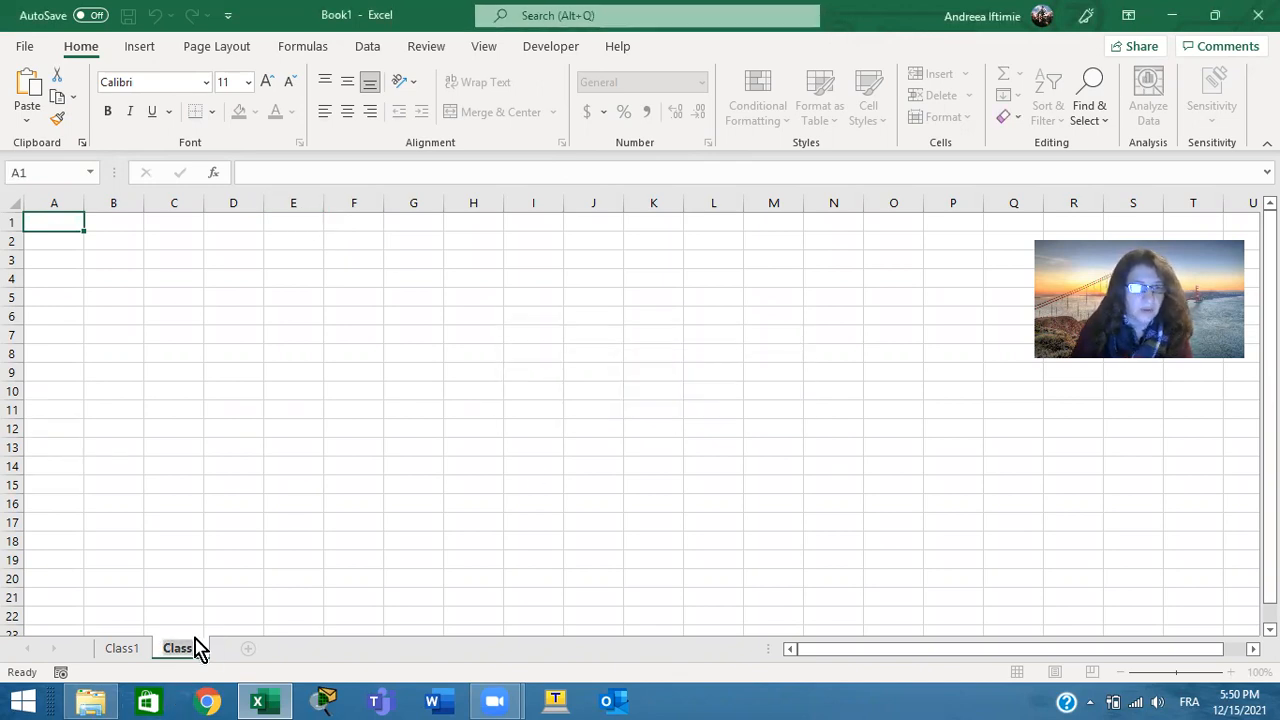
click(201, 644)
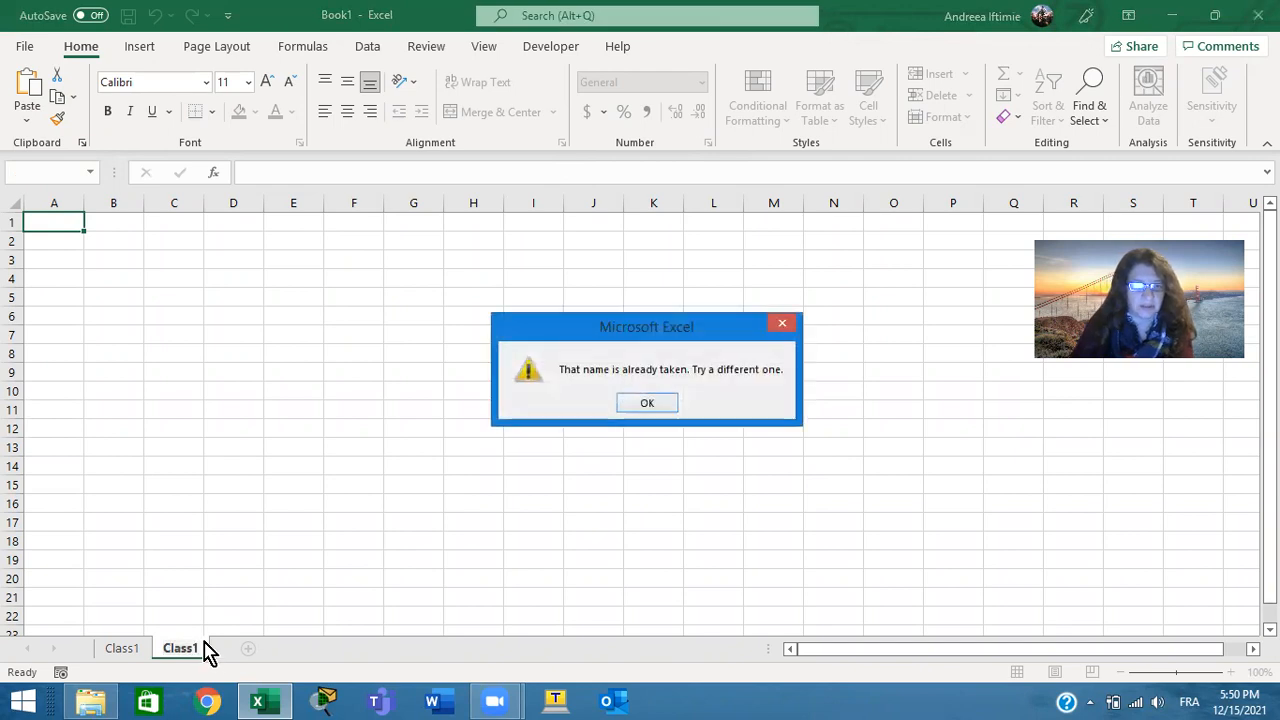
click(660, 404)
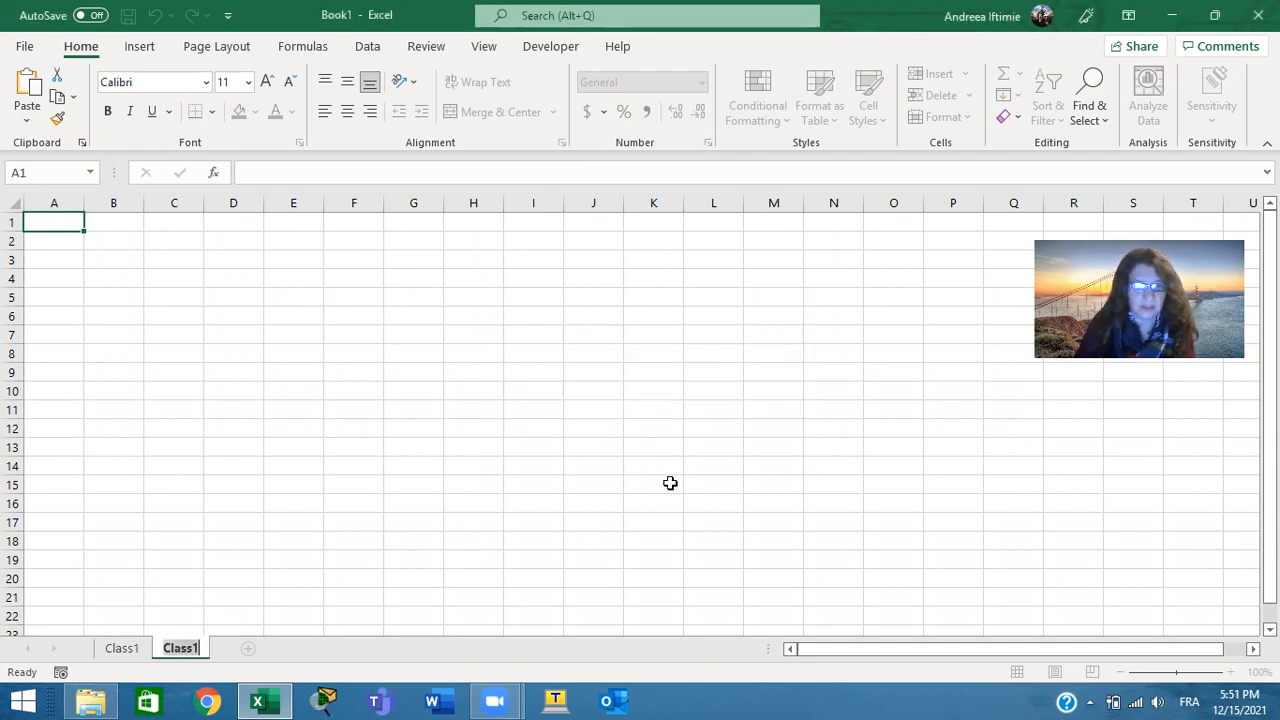
Rename the second worksheet as Class2
key(End)
key(BackSpace)
text(2)
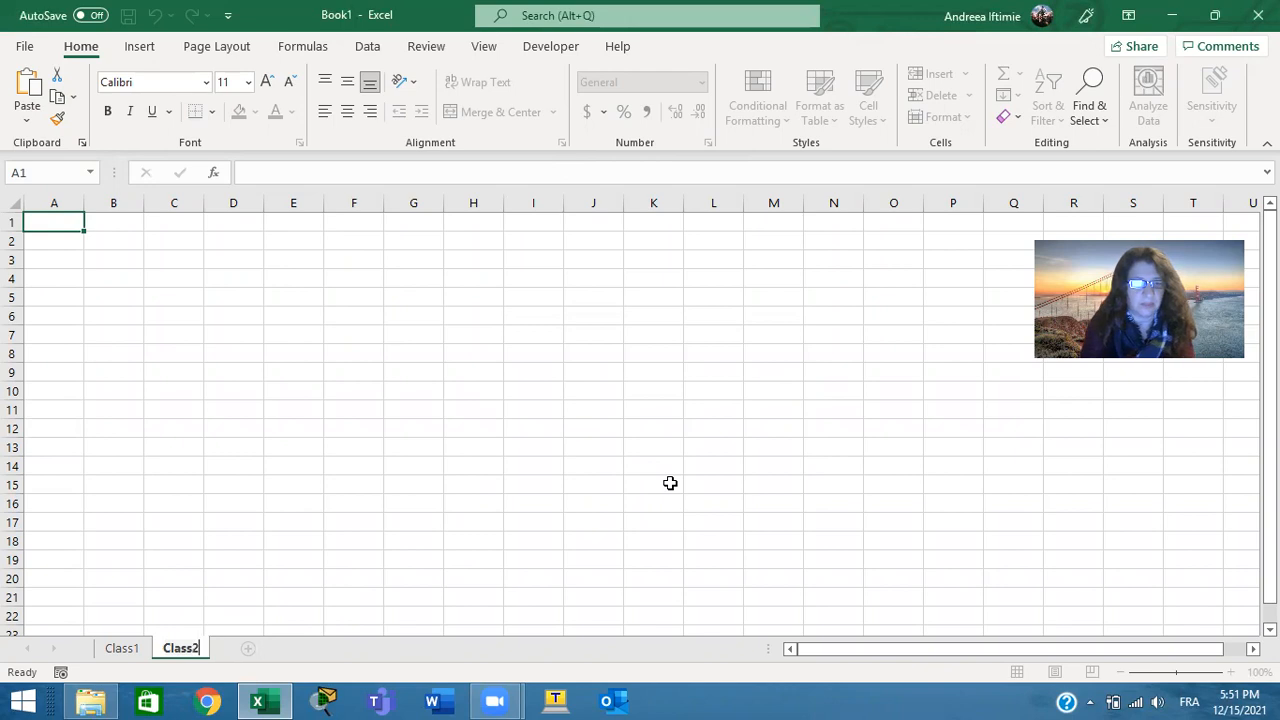
key(Return)
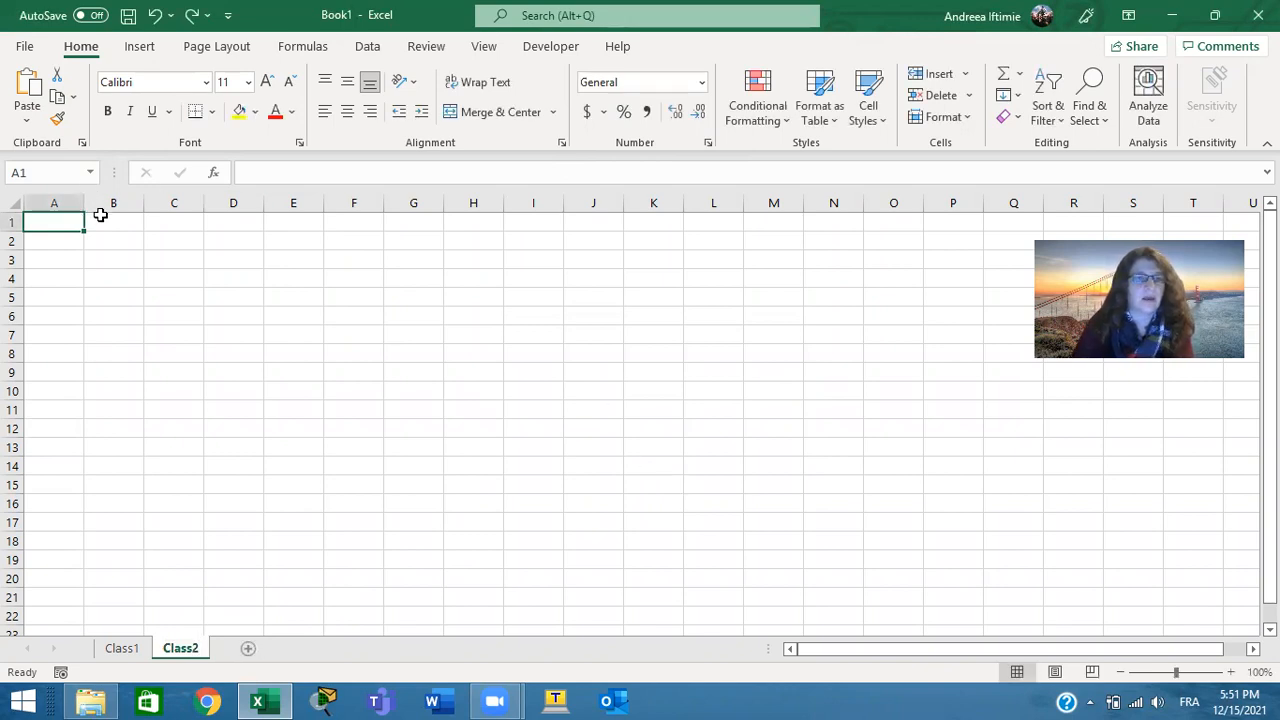
Widen column B slightly and make row 4 taller on the Class2 sheet
click(130, 200)
mouse_move(146, 203)
mouse_down()
mouse_move(375, 196)
mouse_move(148, 204)
mouse_up()
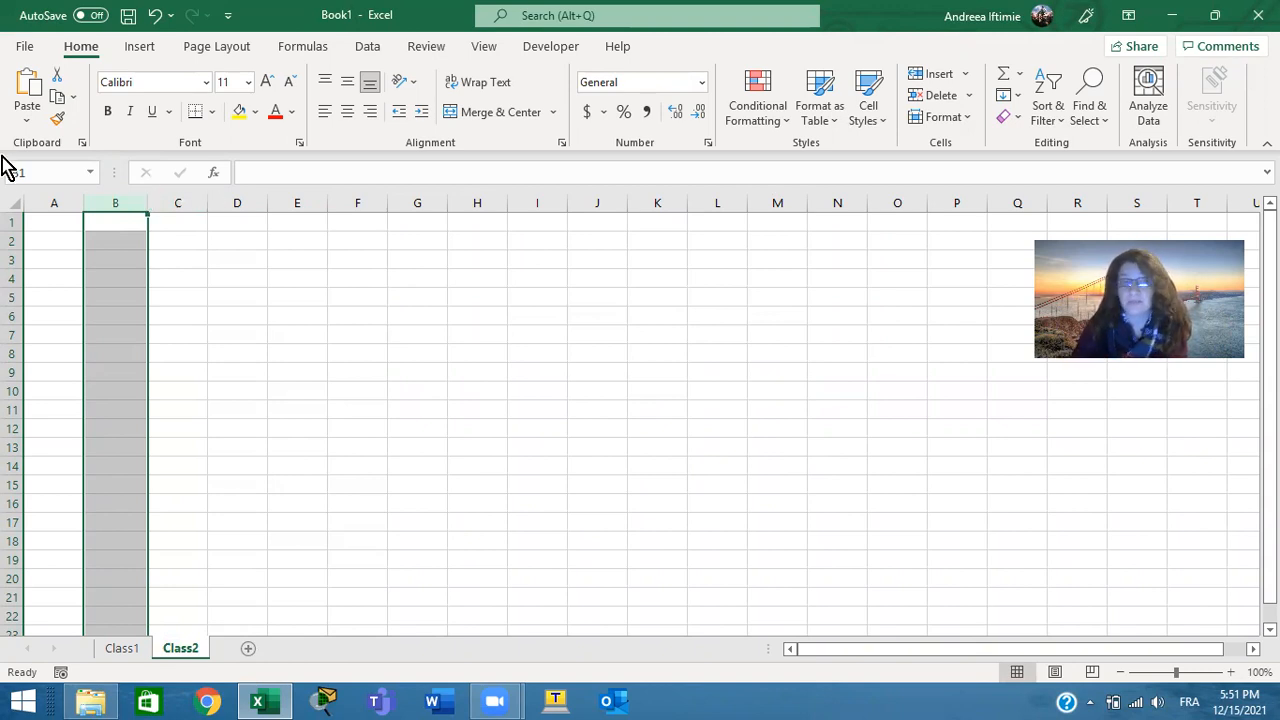
click(13, 279)
drag(21, 285, 21, 298)
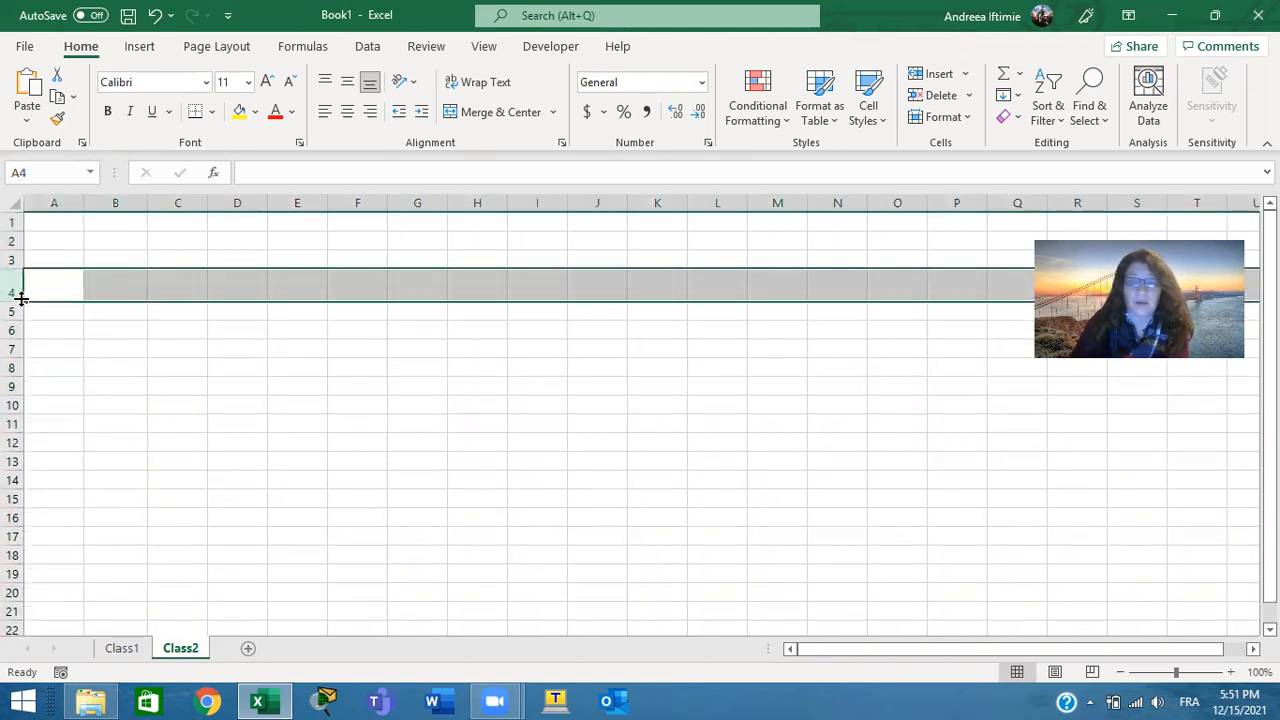
Widen column C to nearly double its width and increase the height of row 4 further
drag(208, 203, 253, 203)
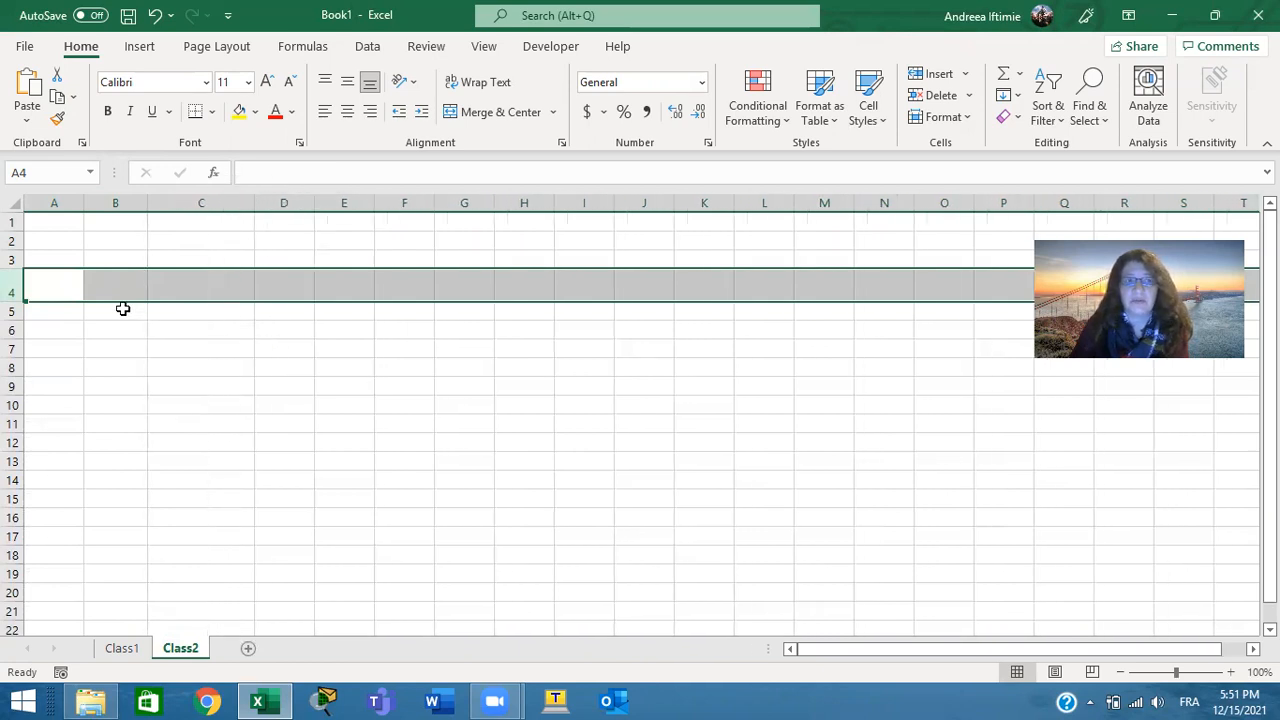
drag(10, 307, 11, 327)
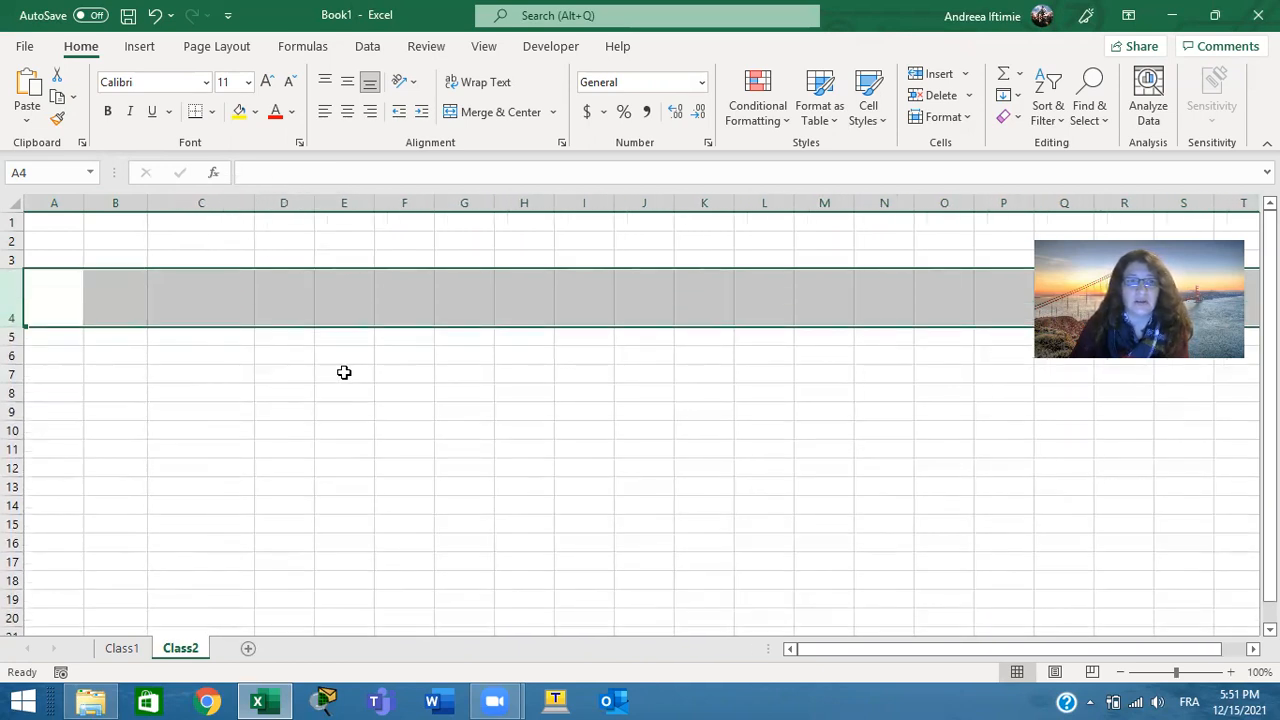
click(344, 372)
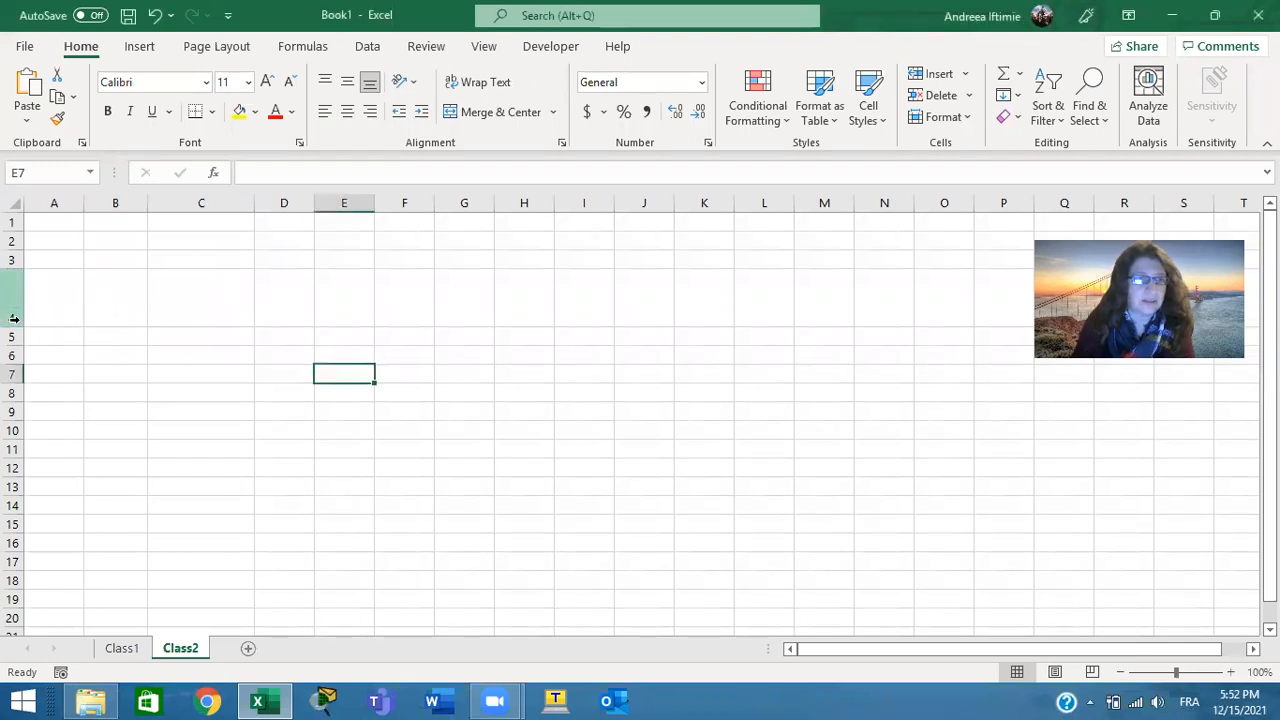
Auto-fit the height of row 4 and narrow column C to about the width of column B
double_click(14, 327)
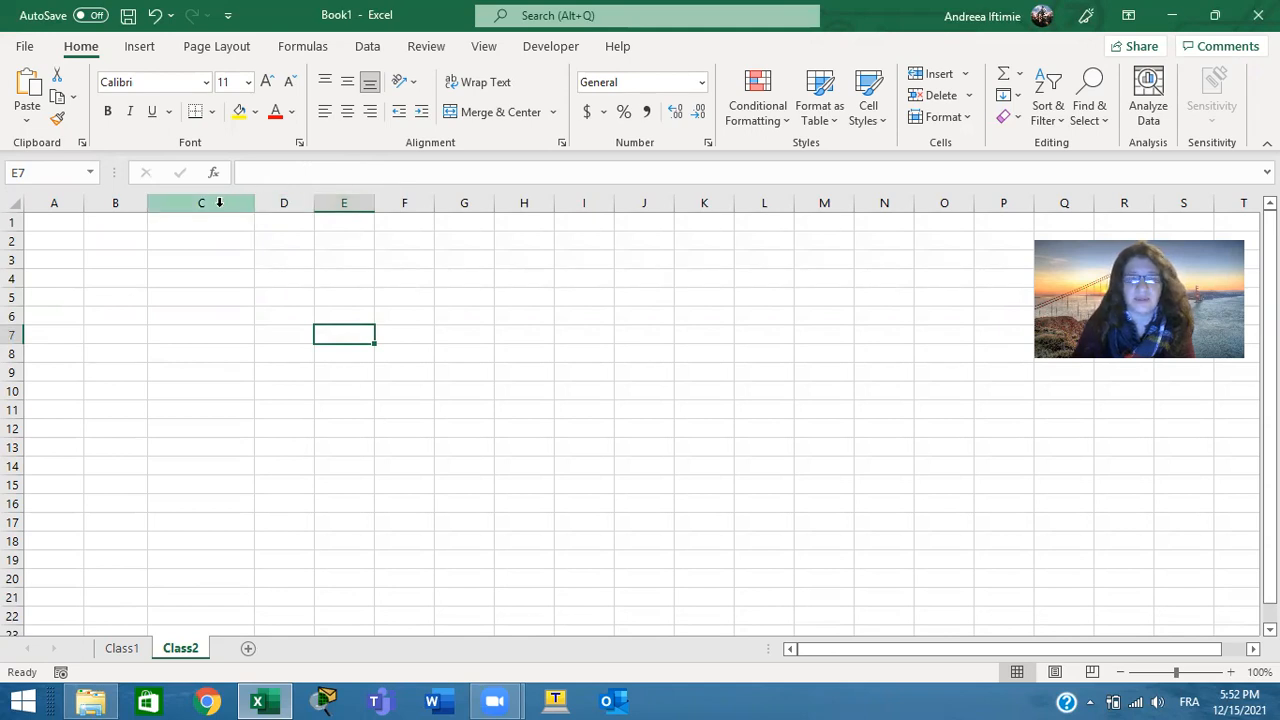
click(219, 203)
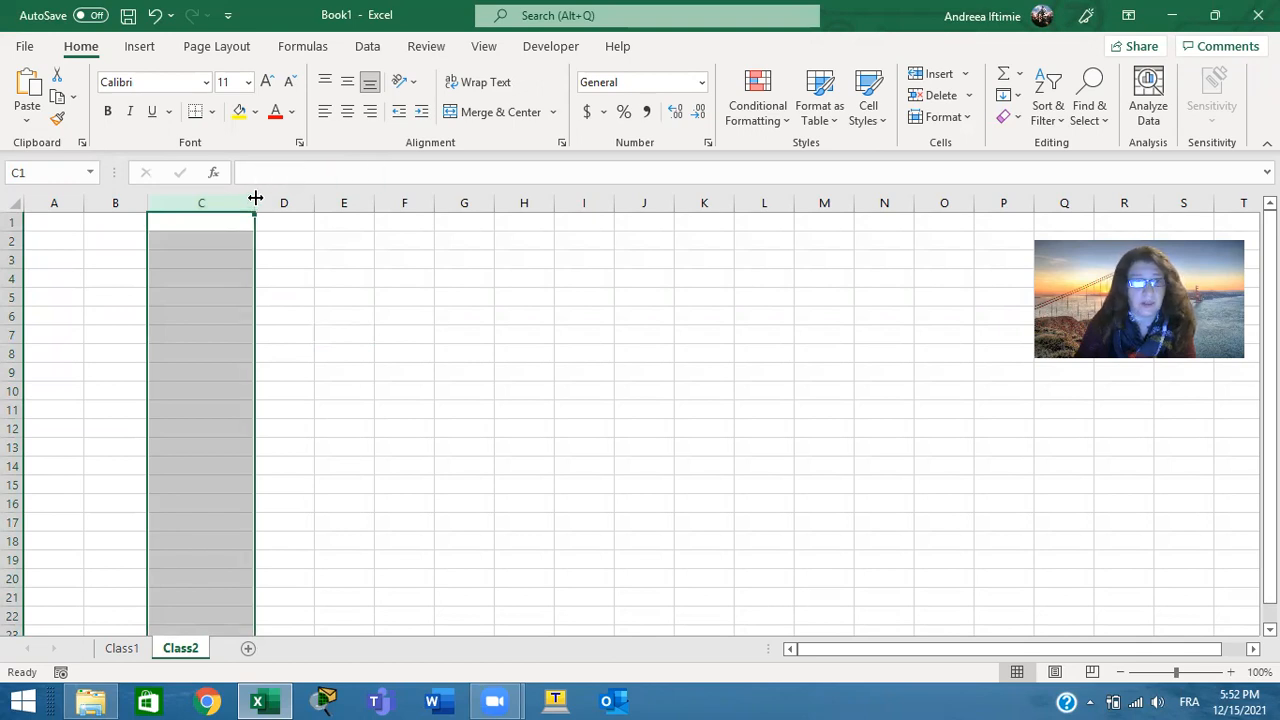
drag(256, 198, 211, 204)
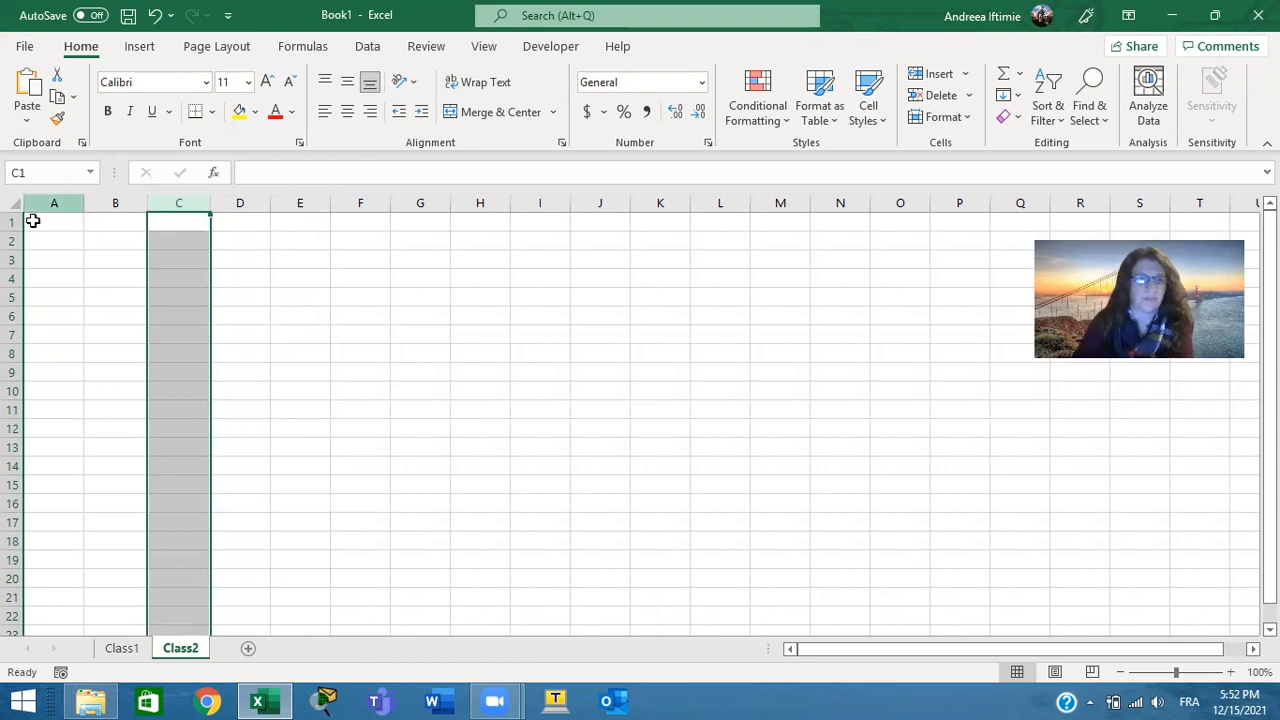
Enter the header Student name in cell A3 and reselect that cell to view its full content
click(54, 258)
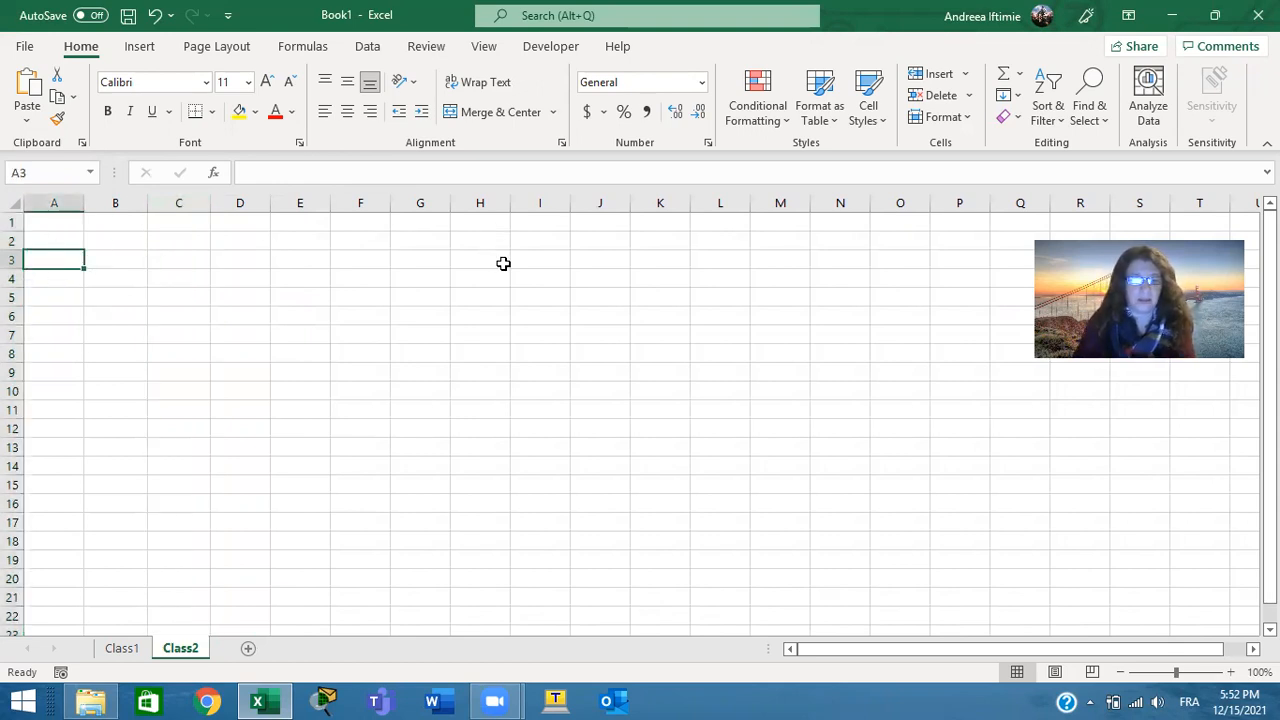
text(St)
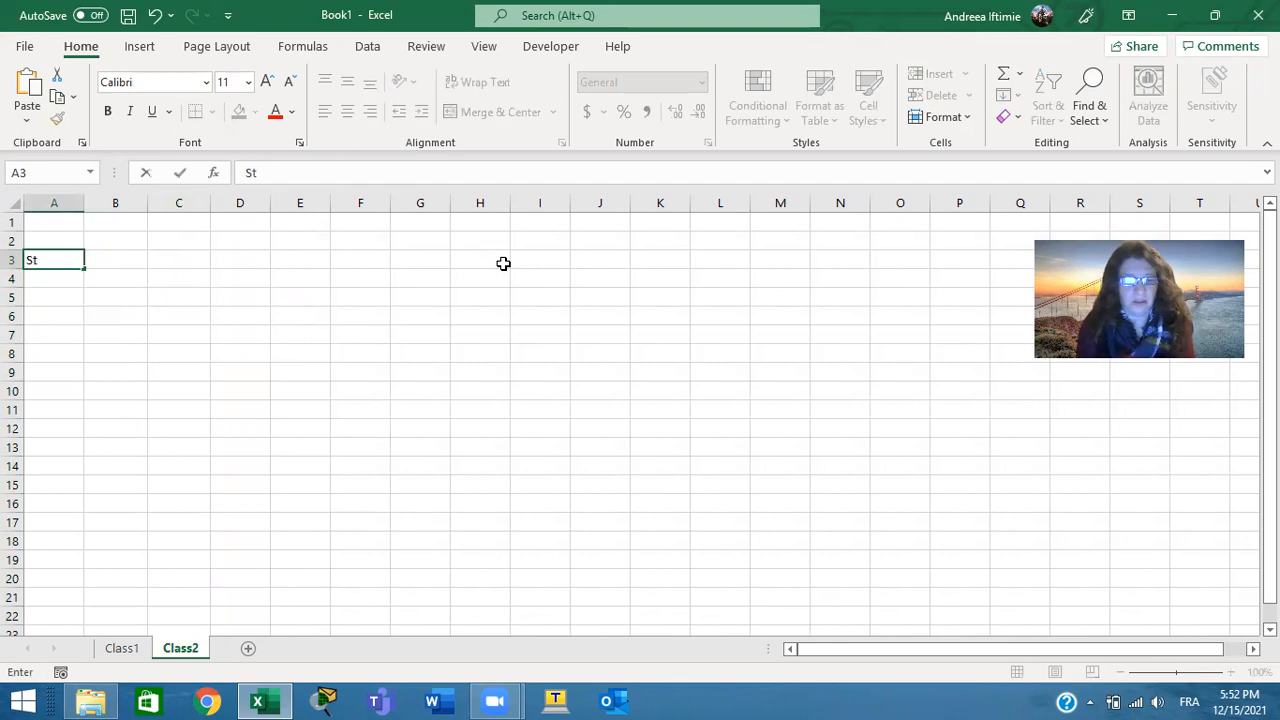
text(udent name)
key(Tab)
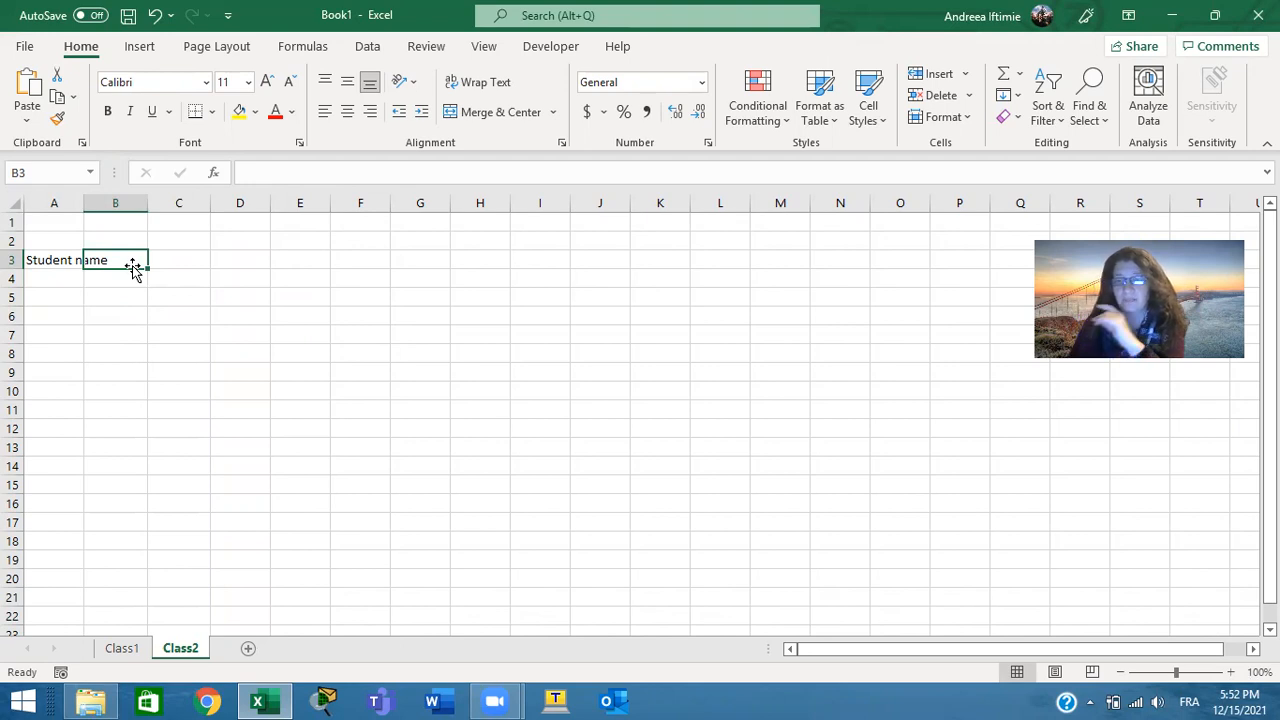
click(46, 259)
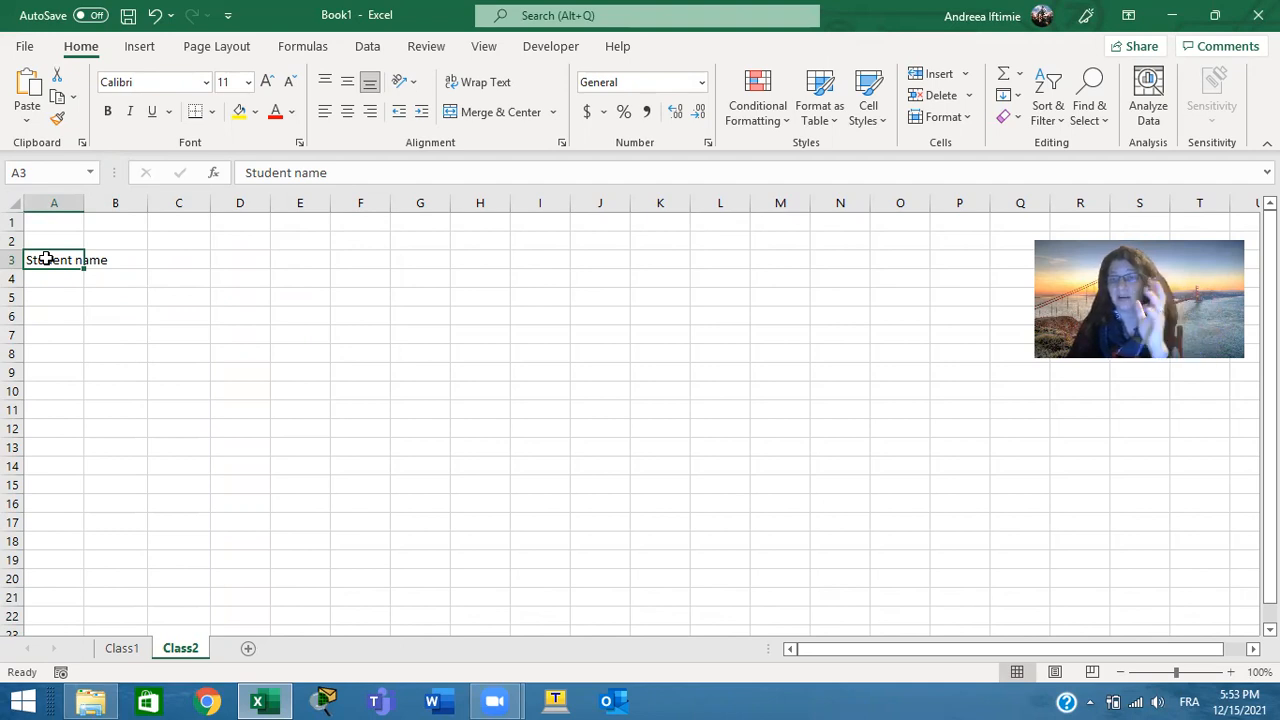
Enter the header Quiz 1 in both cell B3 and cell C3
click(121, 257)
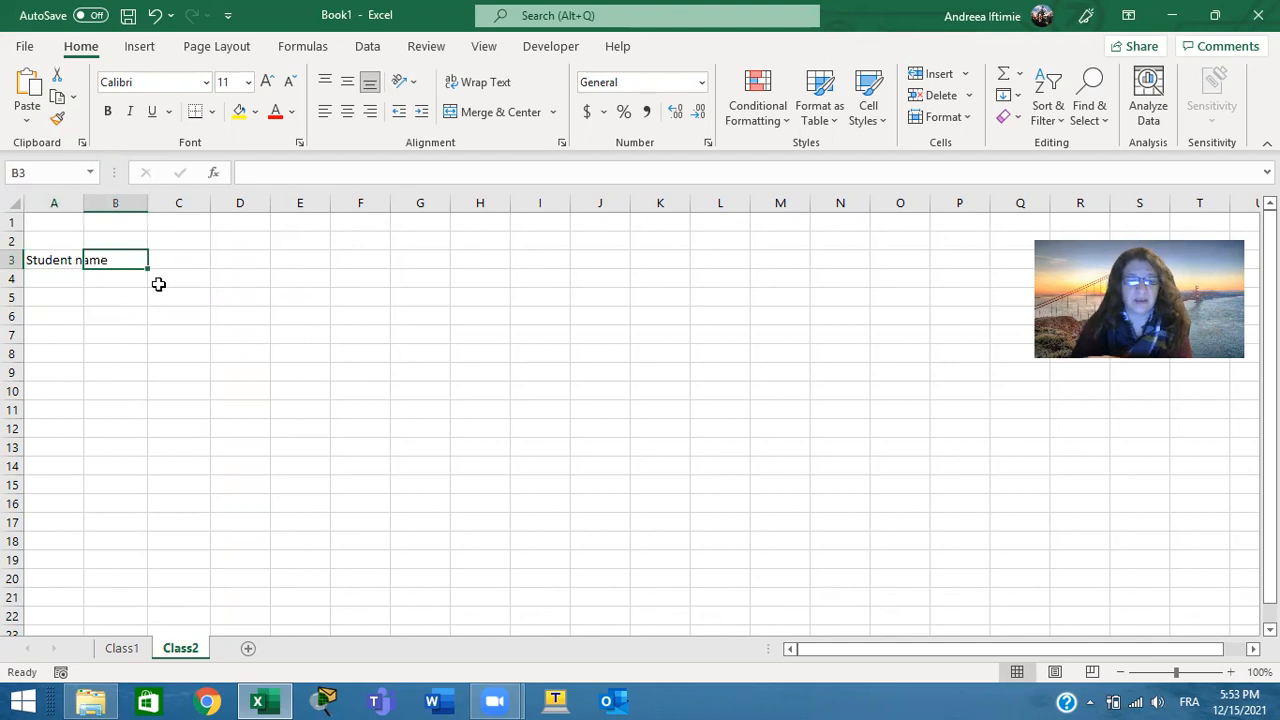
text(Qui)
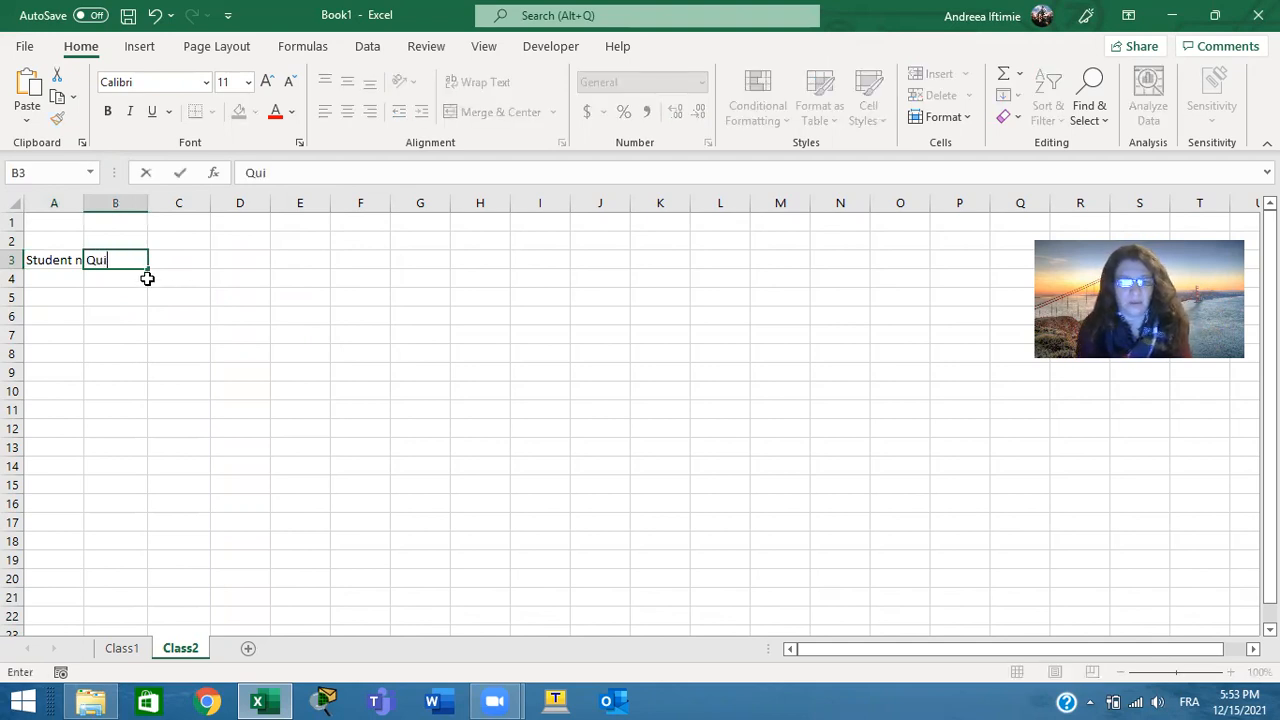
text(z 1)
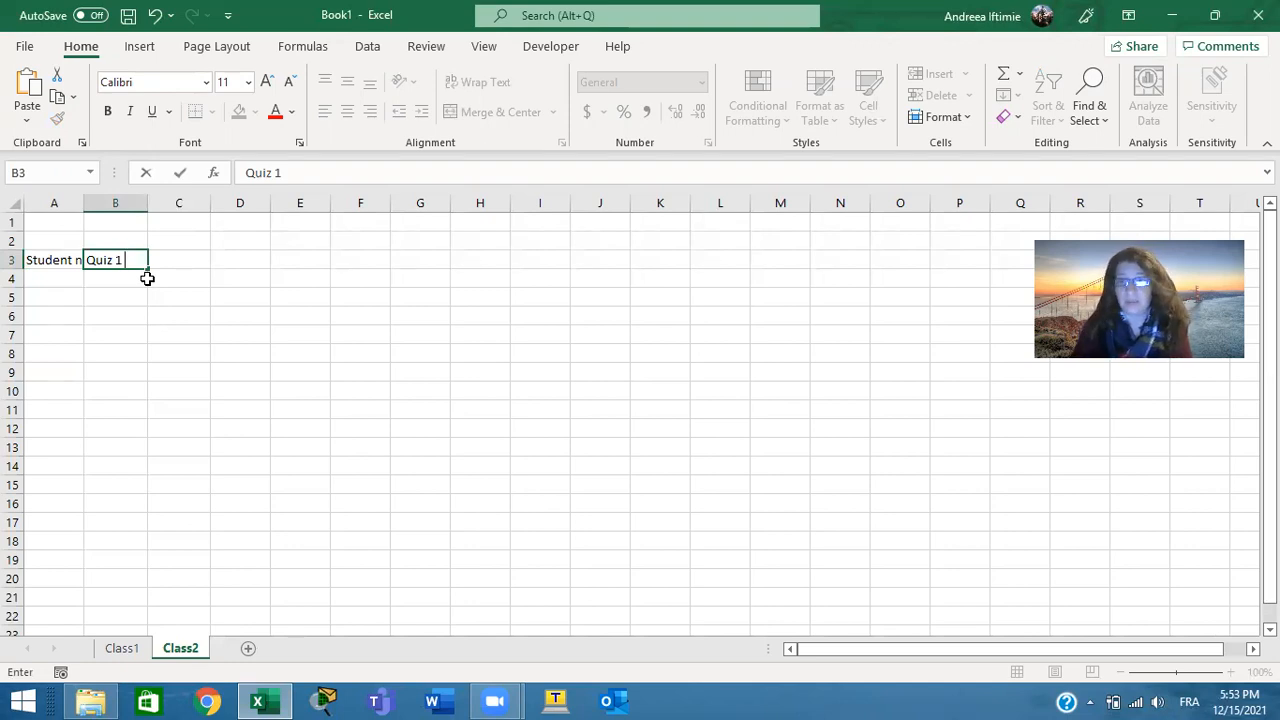
click(177, 254)
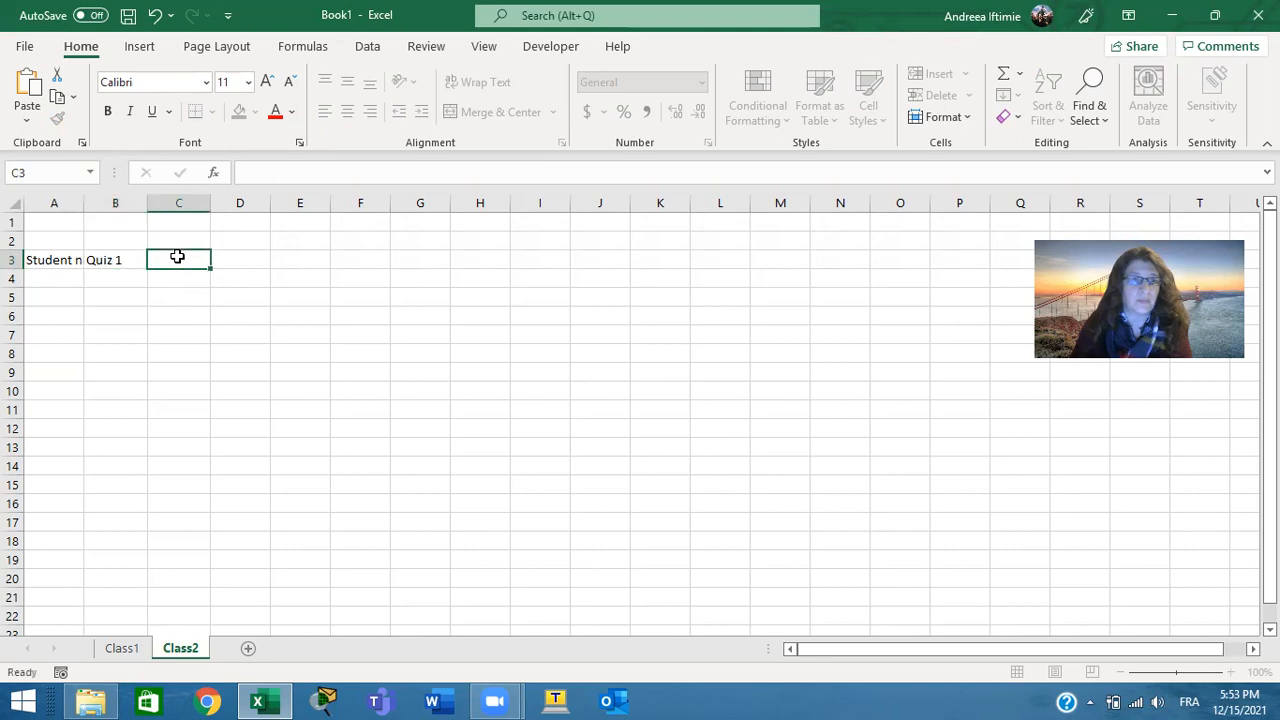
text(Q)
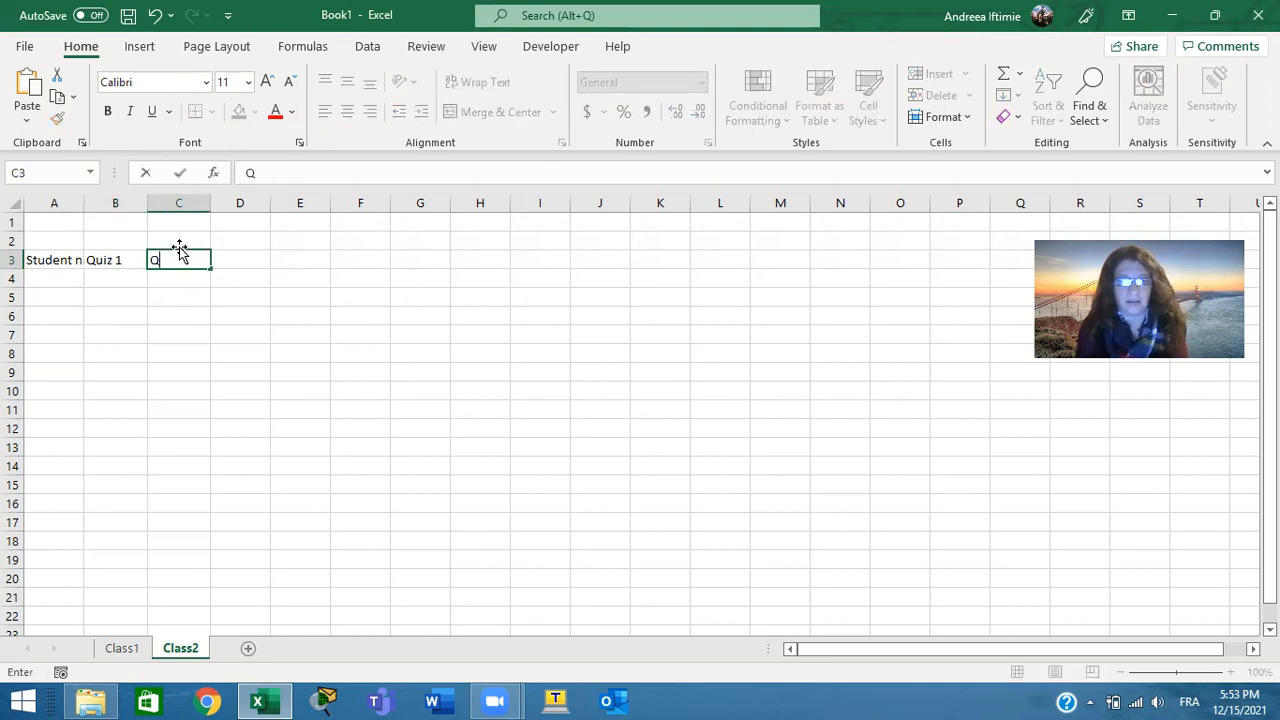
text(uiz 1)
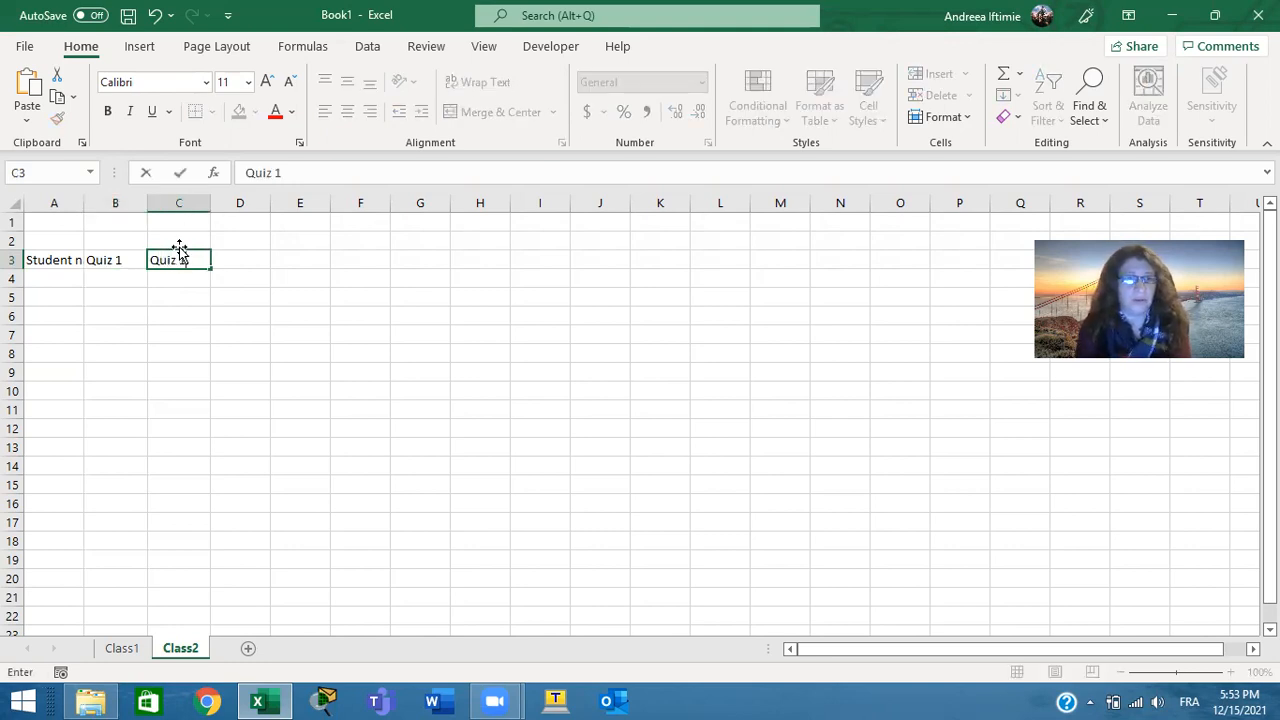
Enter the header Midterm exam in cell D3
click(222, 268)
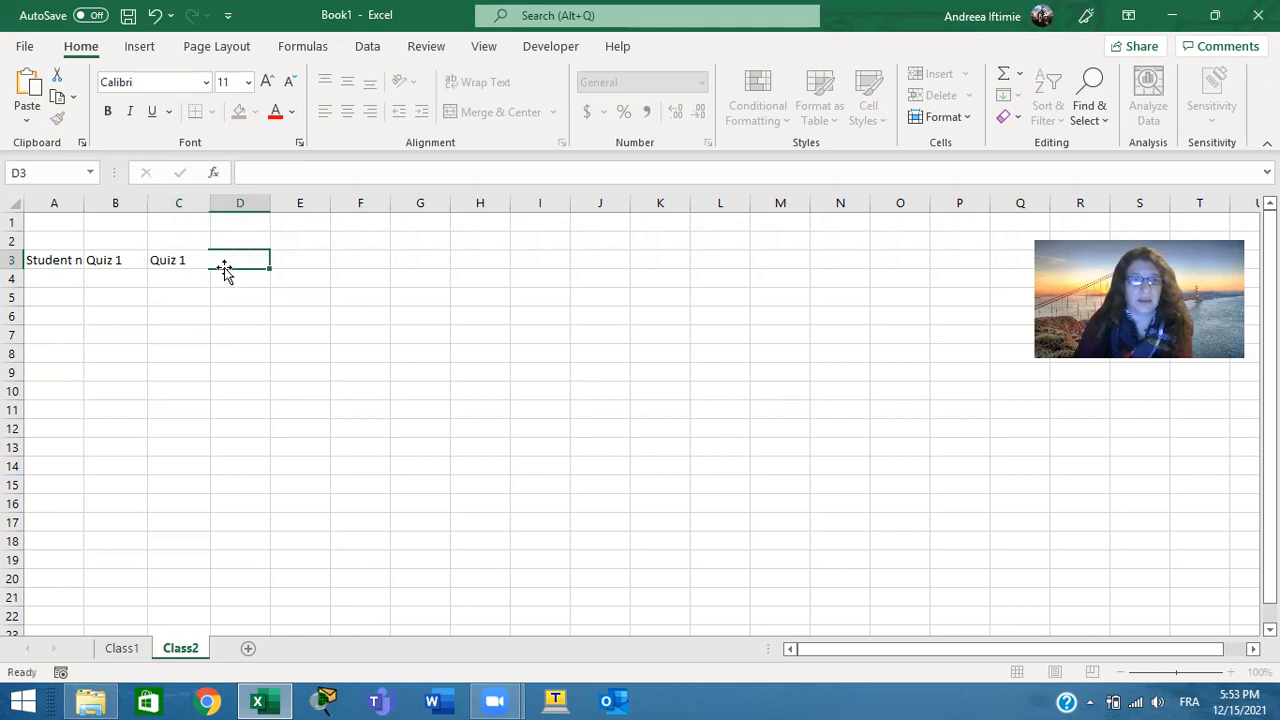
text(Midterm exam)
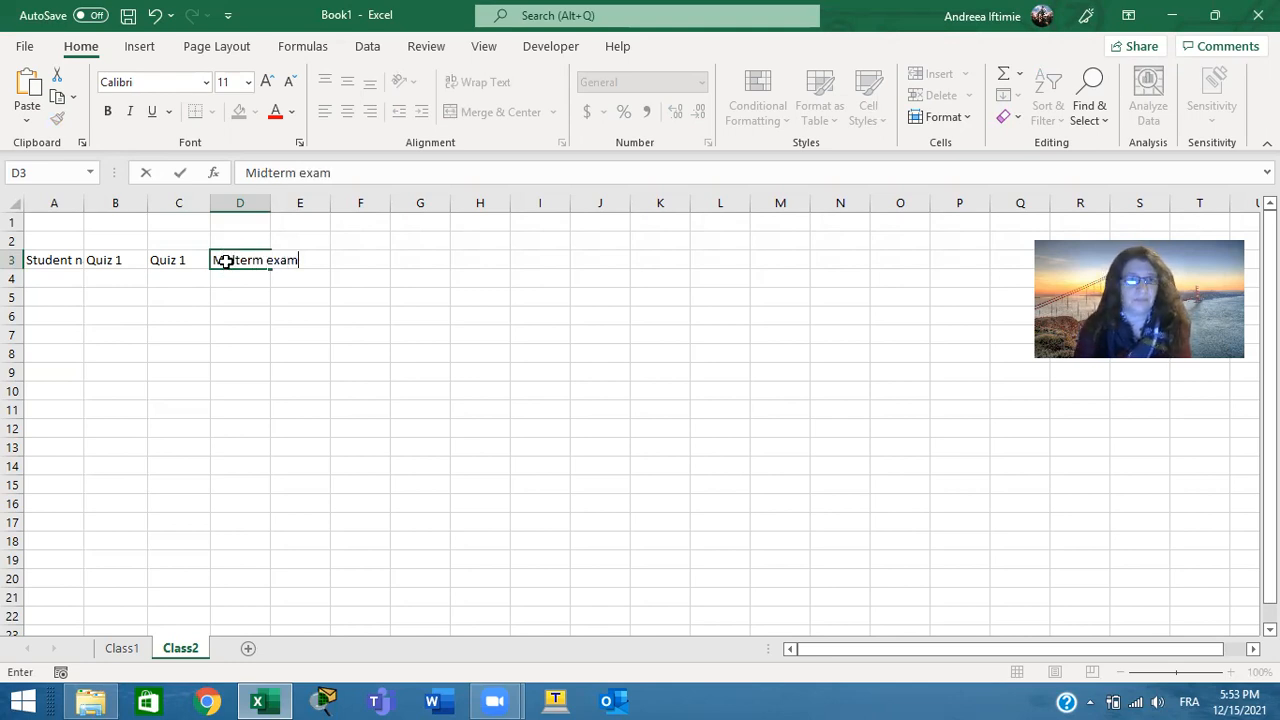
key(Return)
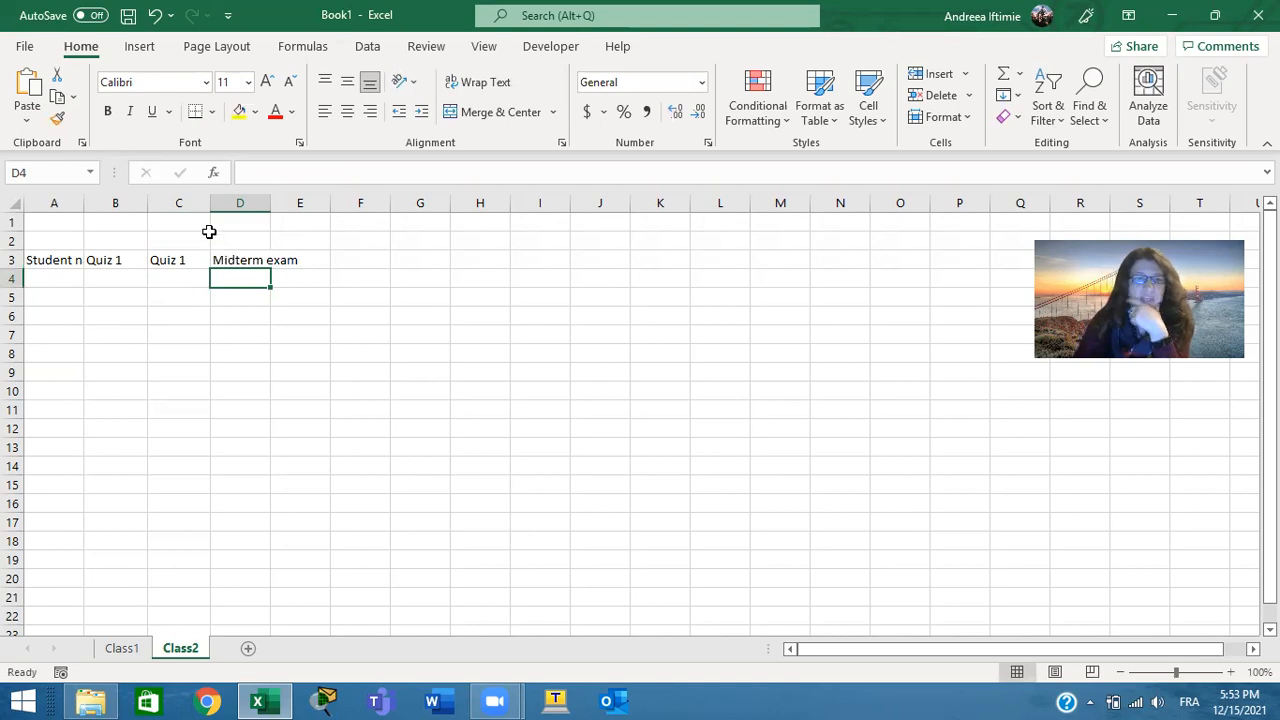
Review the headers in A3 to D3 cell by cell, and enter project 1 as the header in cell E3
click(52, 262)
click(95, 258)
click(183, 255)
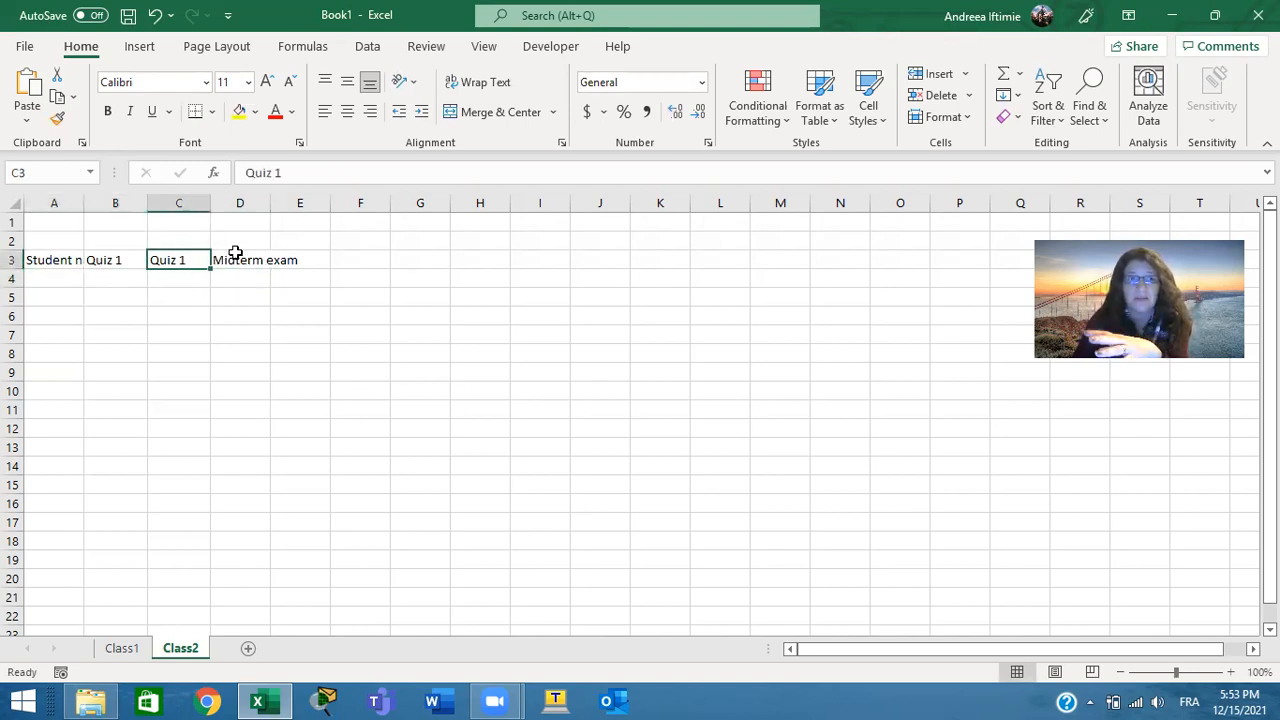
click(240, 254)
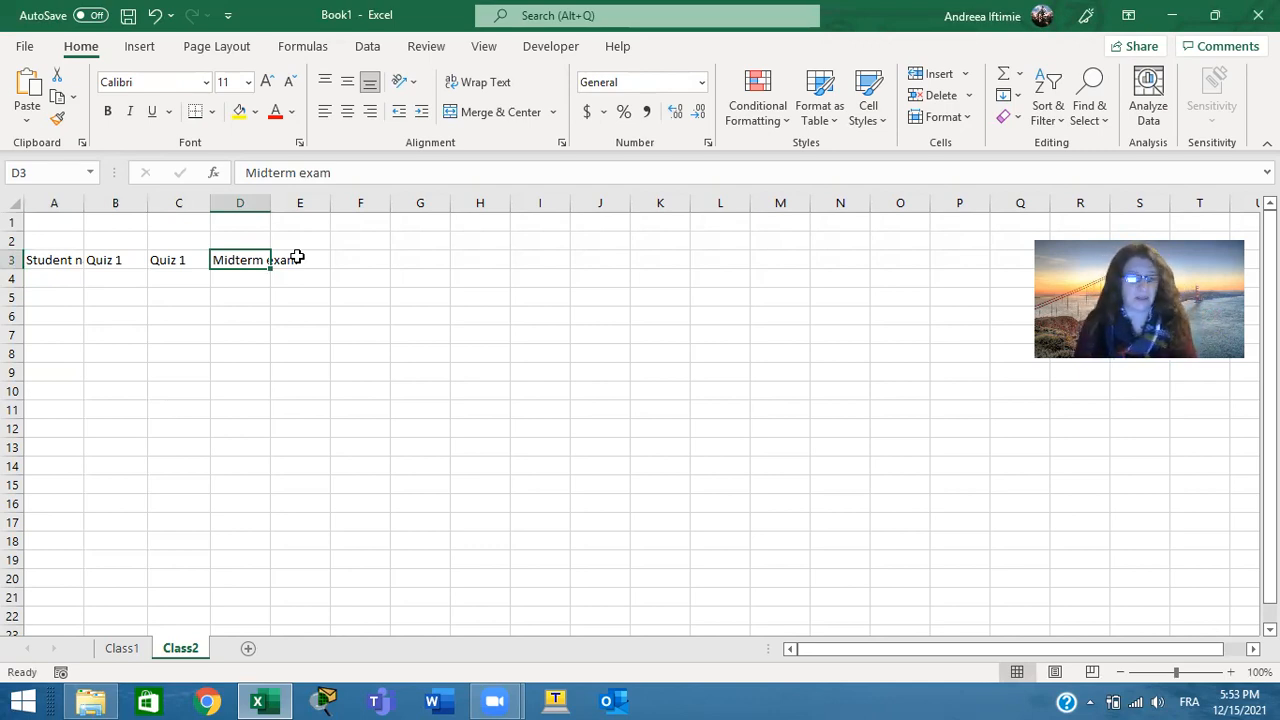
click(297, 259)
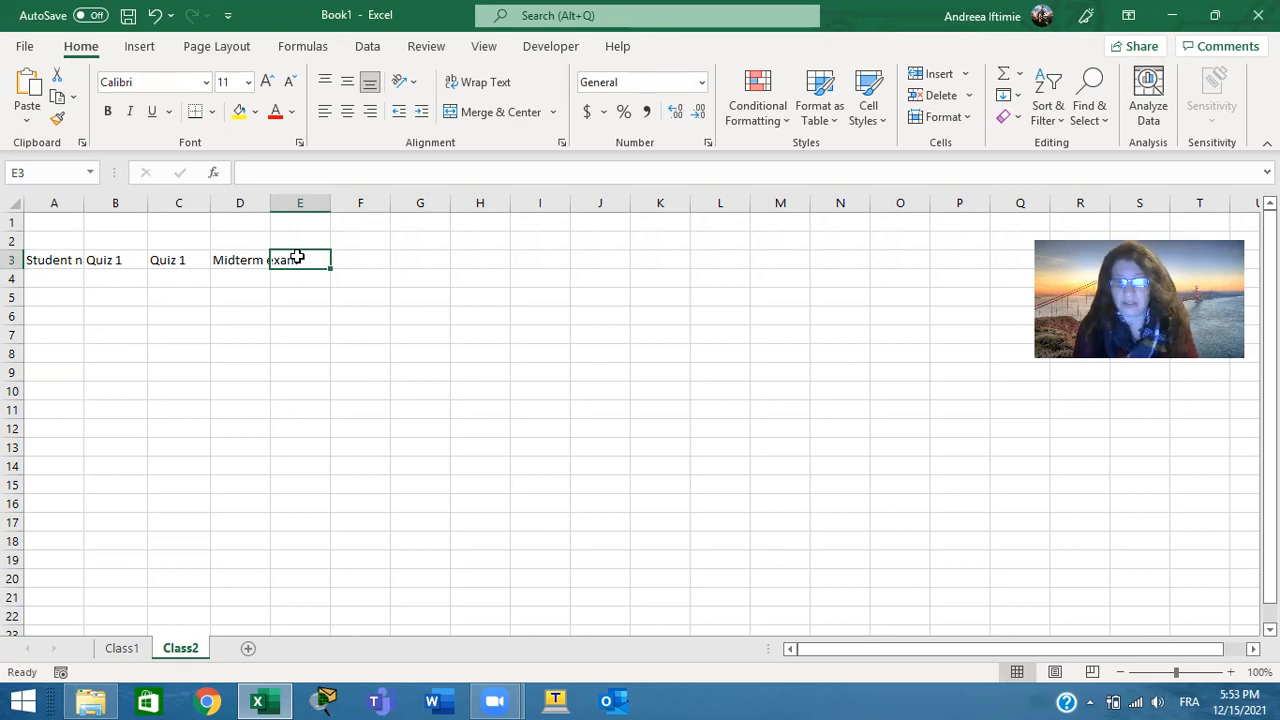
text(pro)
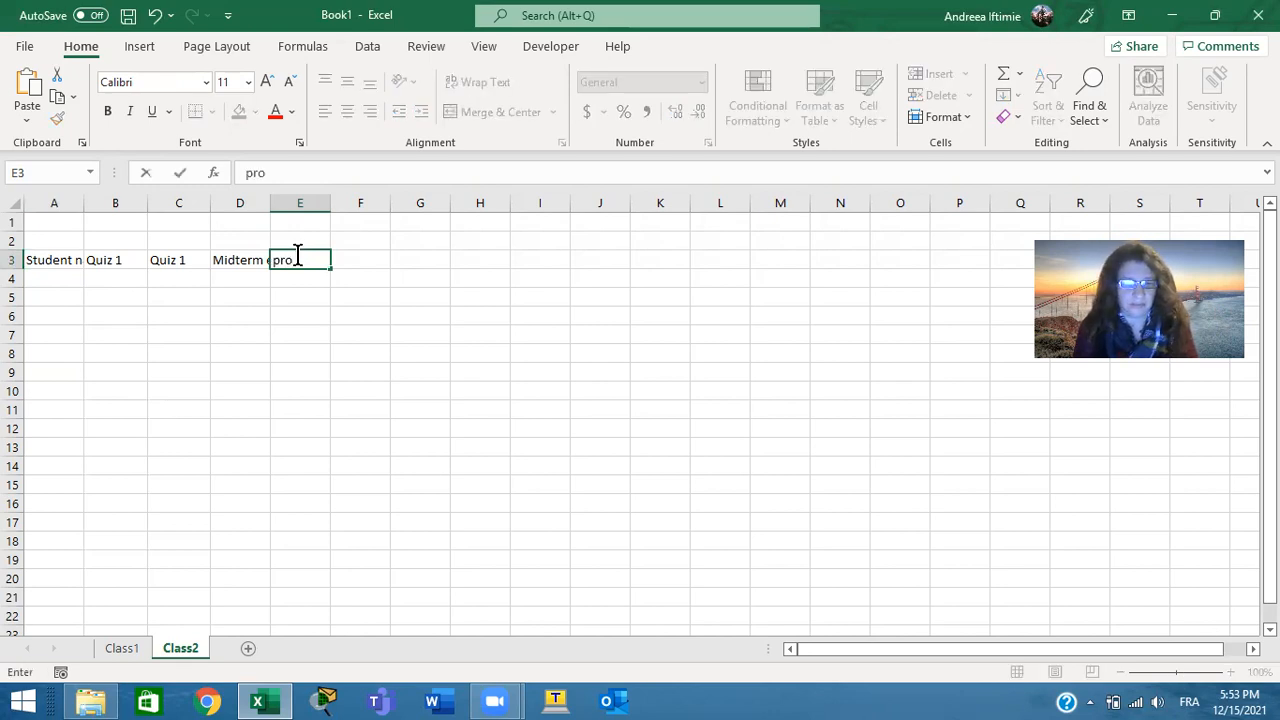
text(je)
text(t 1)
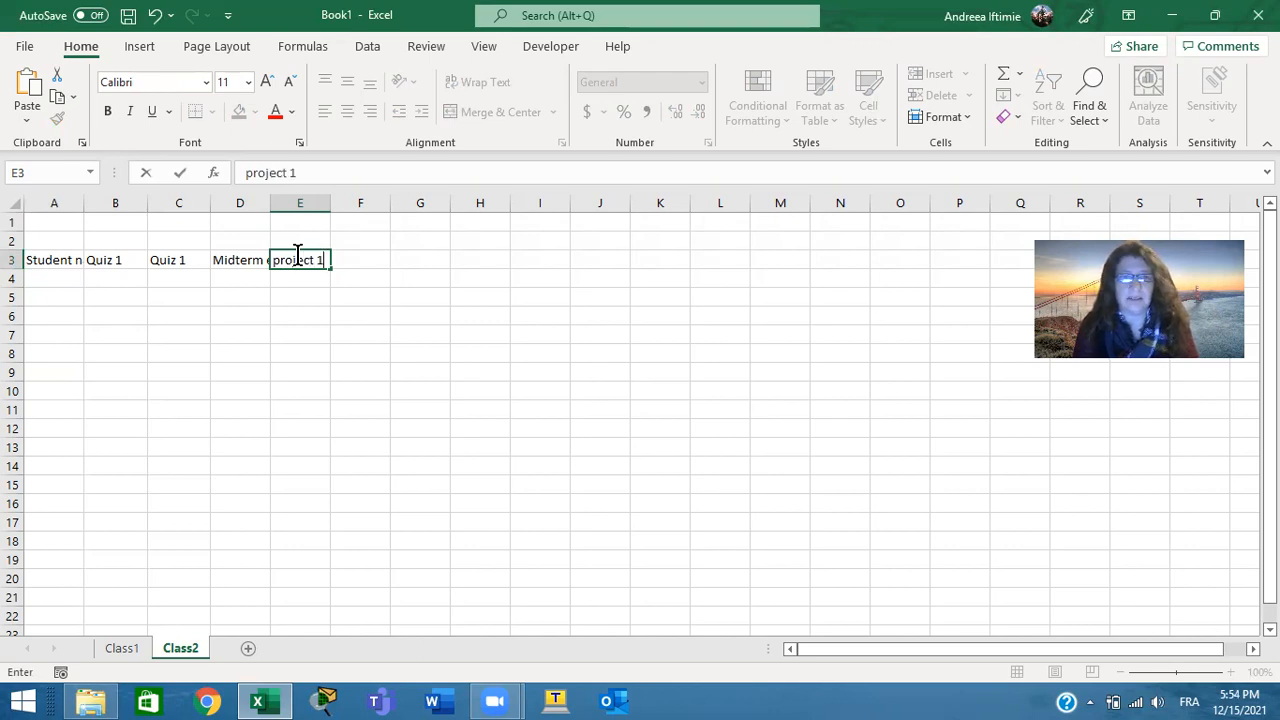
key(Tab)
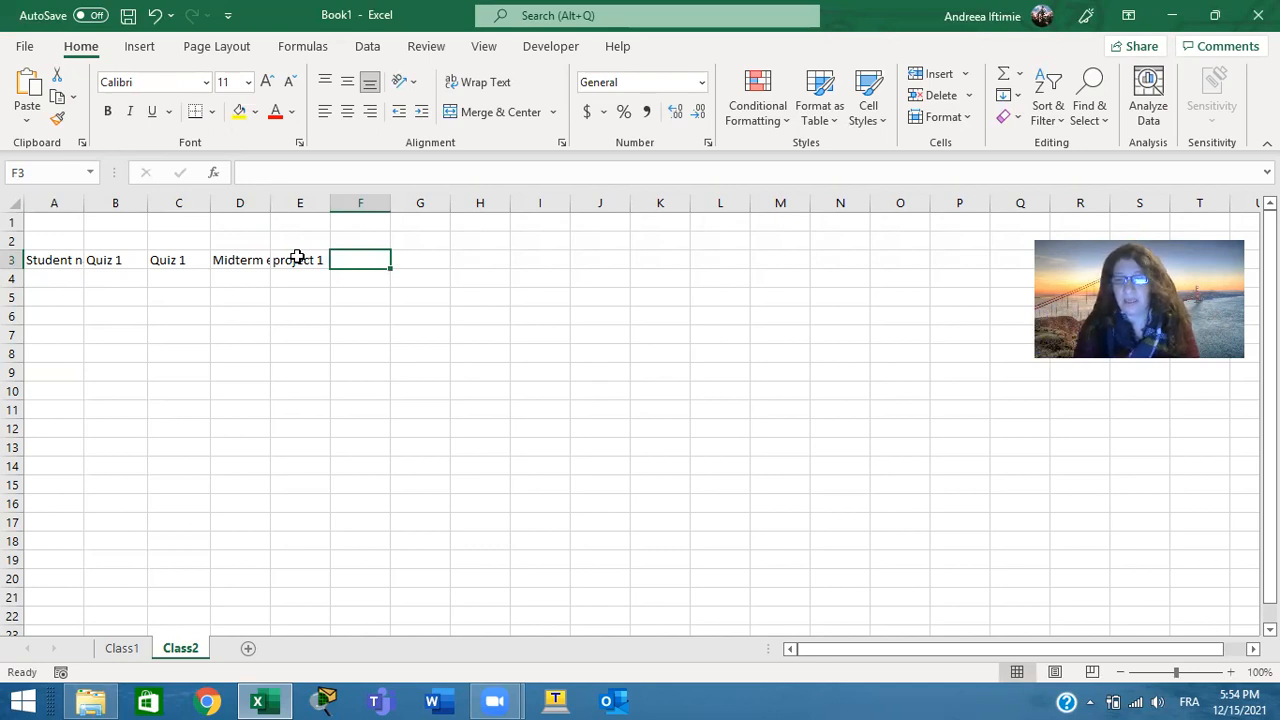
Move the active cell around the sheet: down to D9, across to G9, back to C9 and up to C3
key(Return)
key(Return)
key(Return)
key(Return)
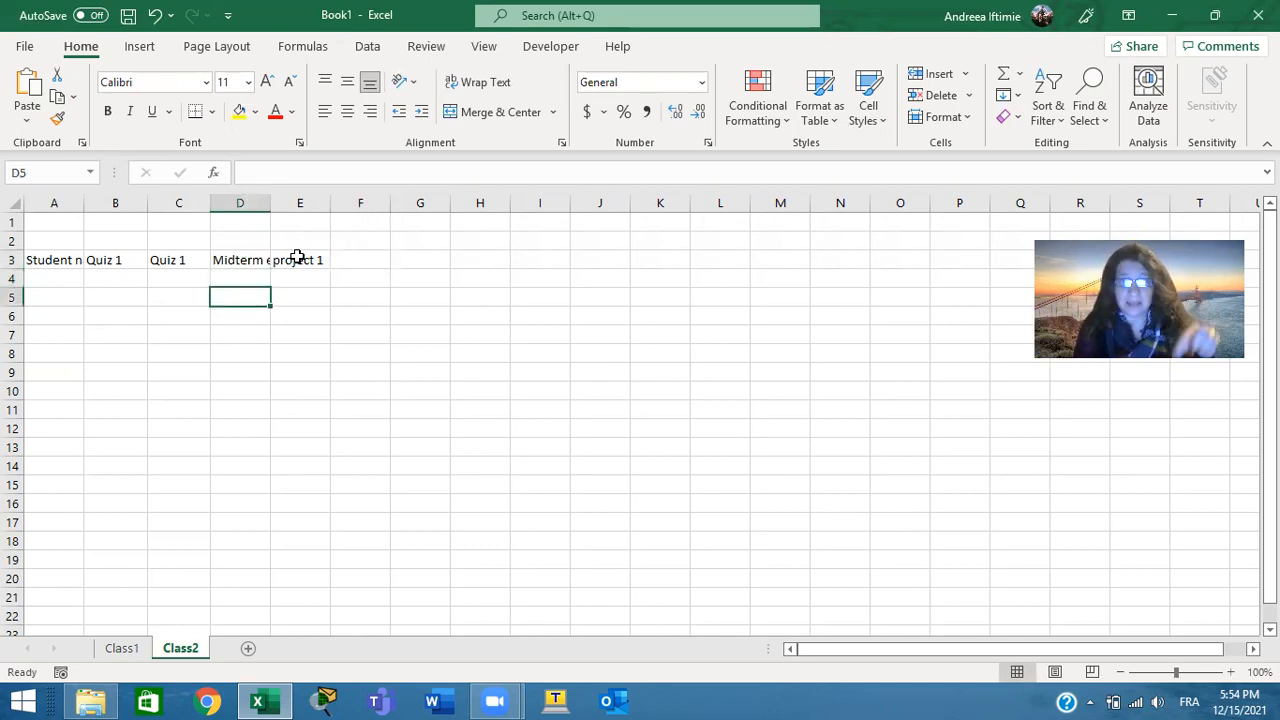
key(Return)
key(Return)
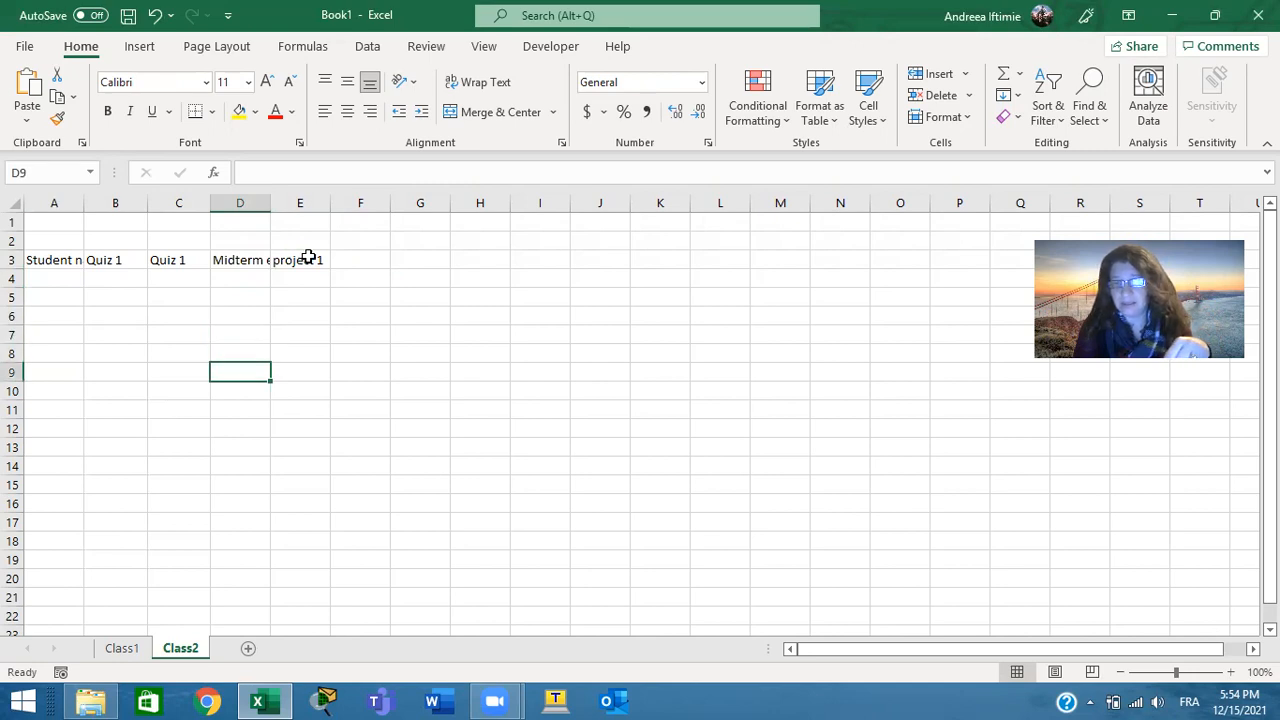
key(Right)
key(Right)
key(Right)
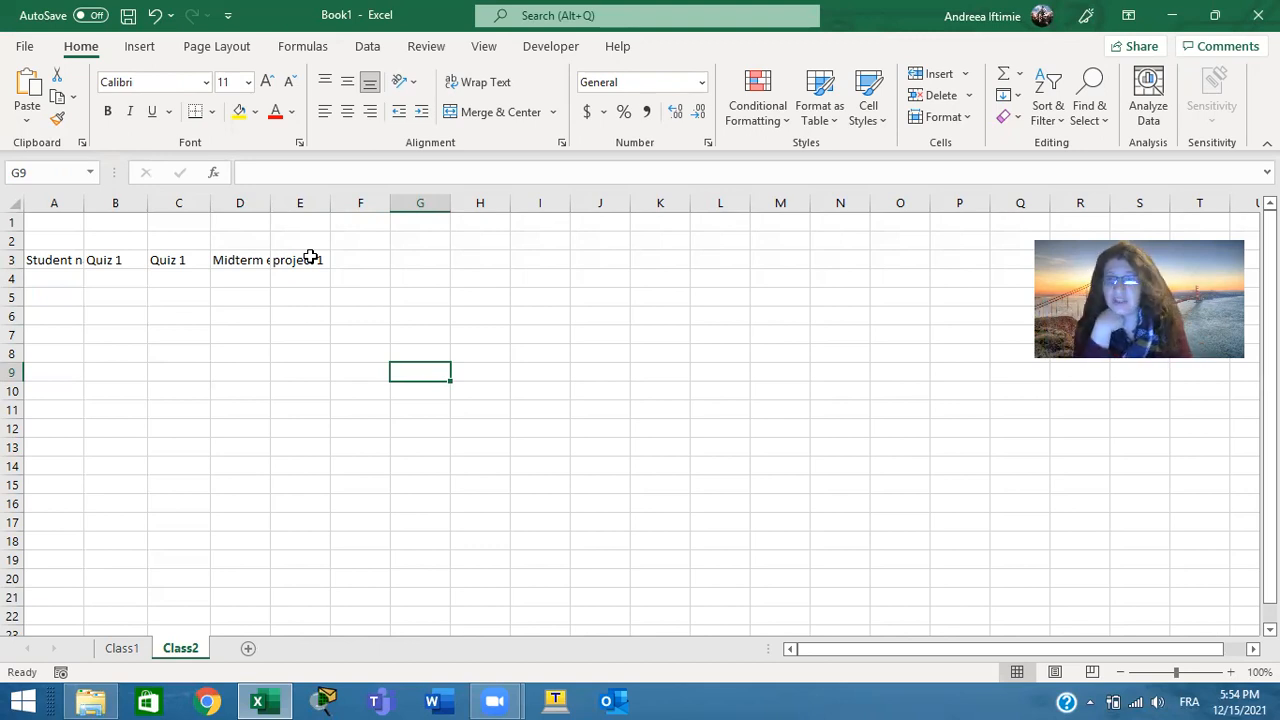
key(Left)
key(Left)
key(Left)
key(Left)
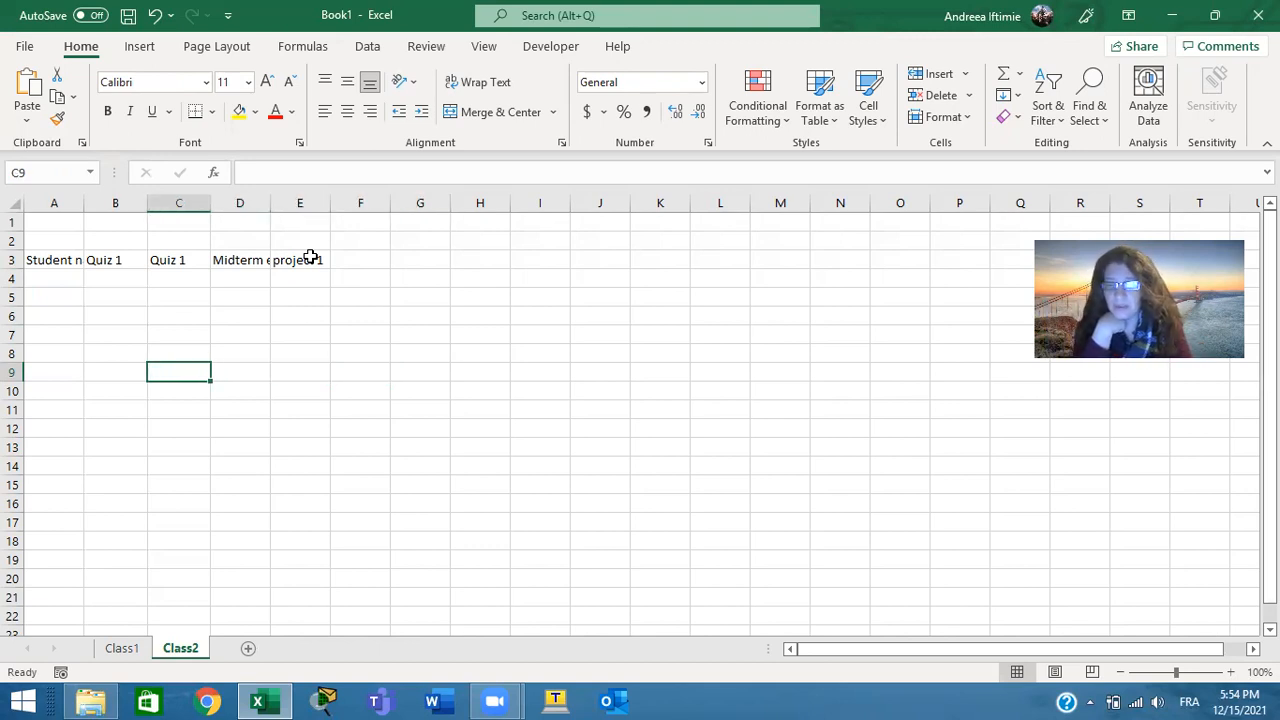
key(Up)
key(Up)
key(Up)
key(Up)
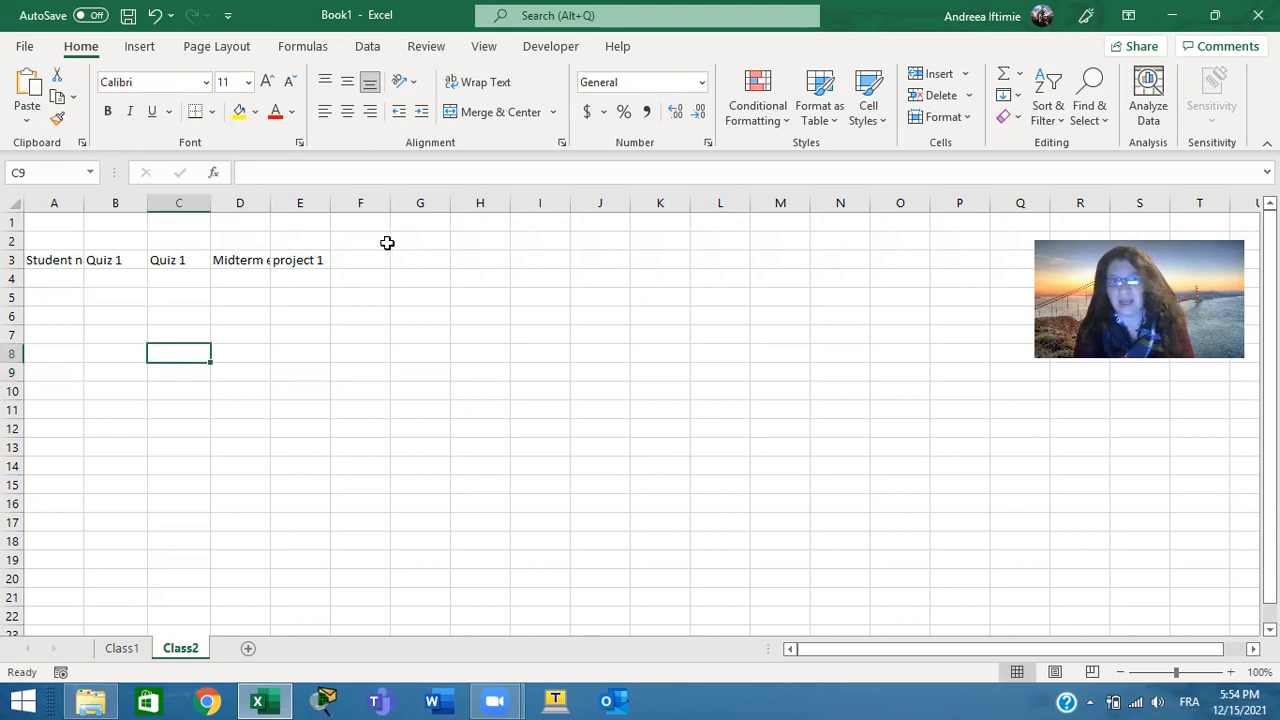
key(Up)
key(Up)
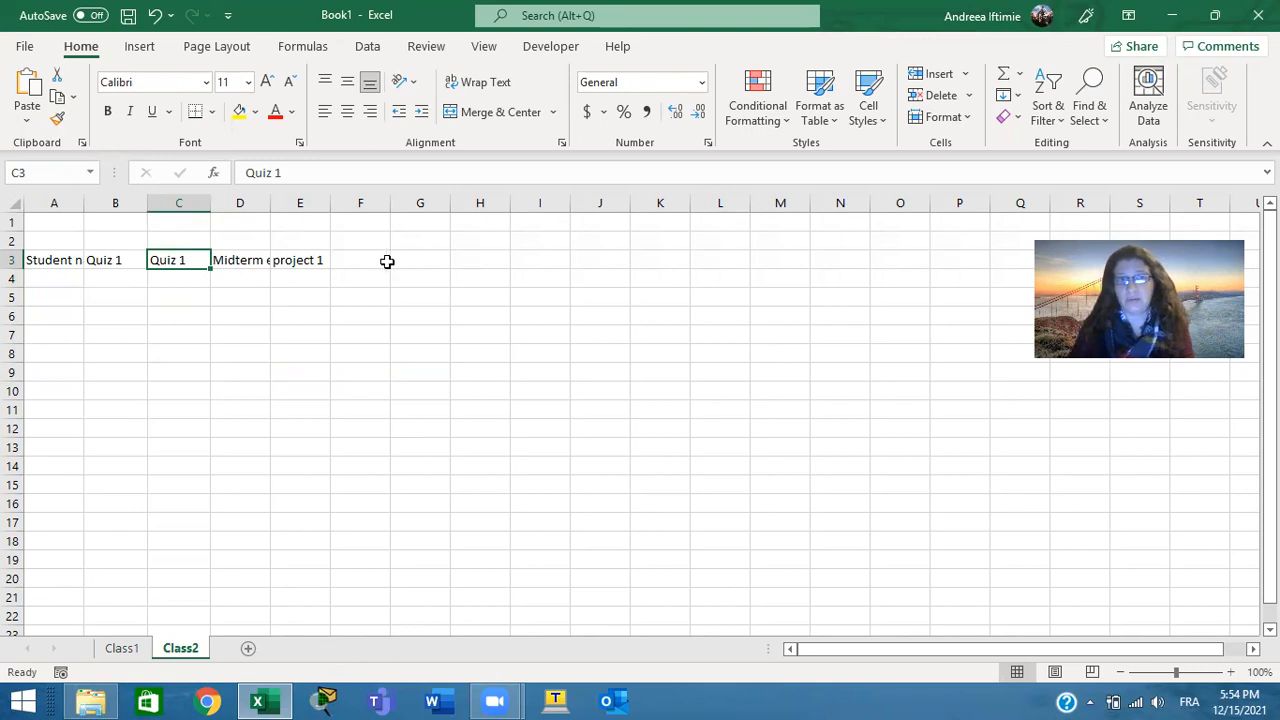
Enter the header fanal grade in cell F3
click(372, 259)
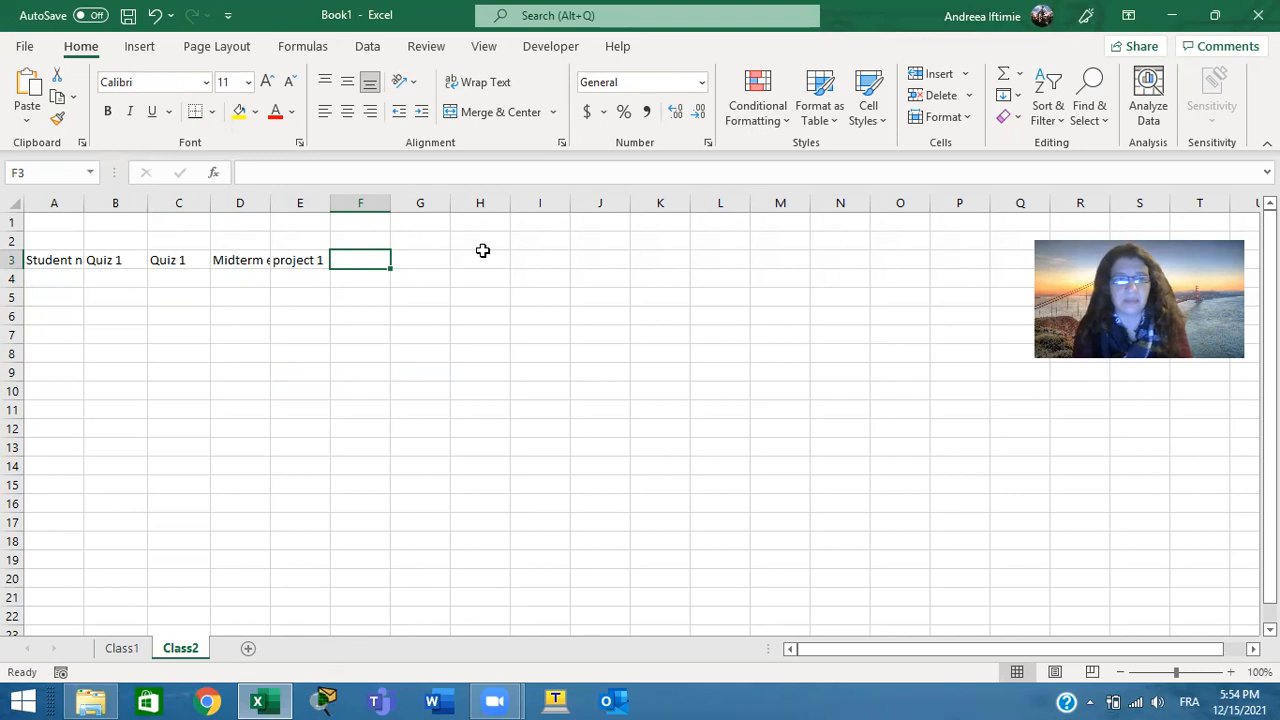
text(f)
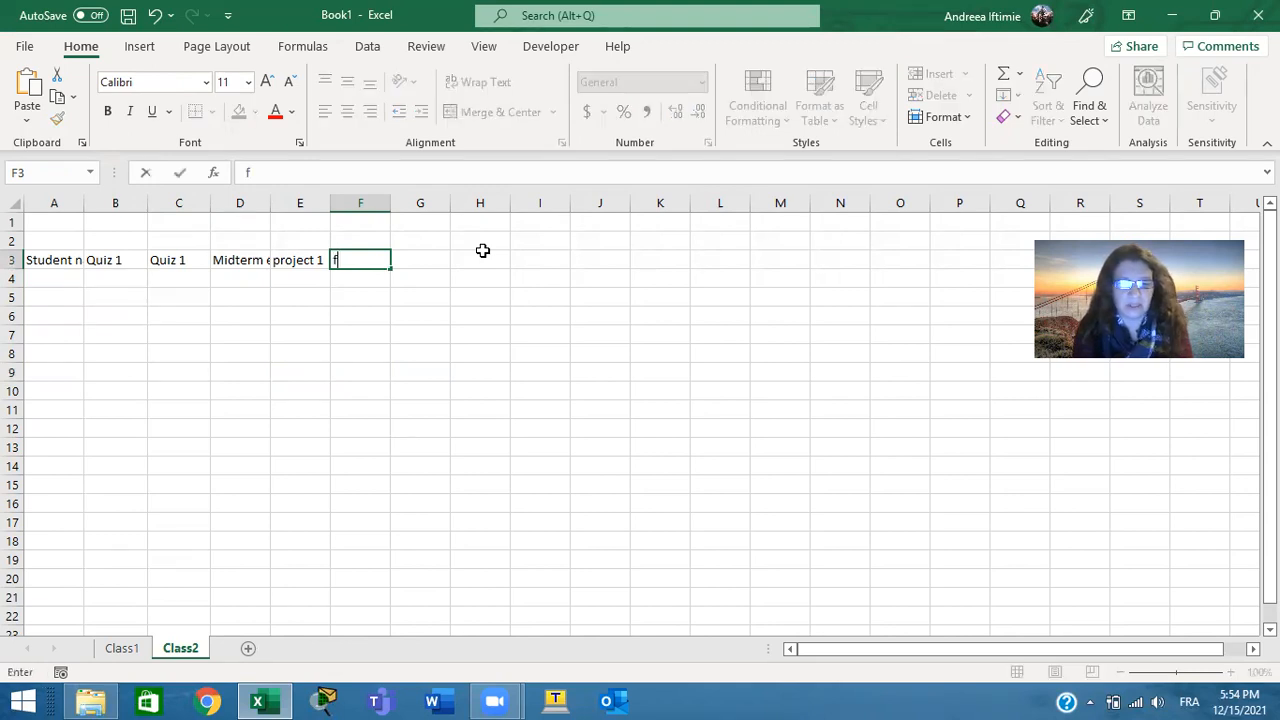
text(anal grade)
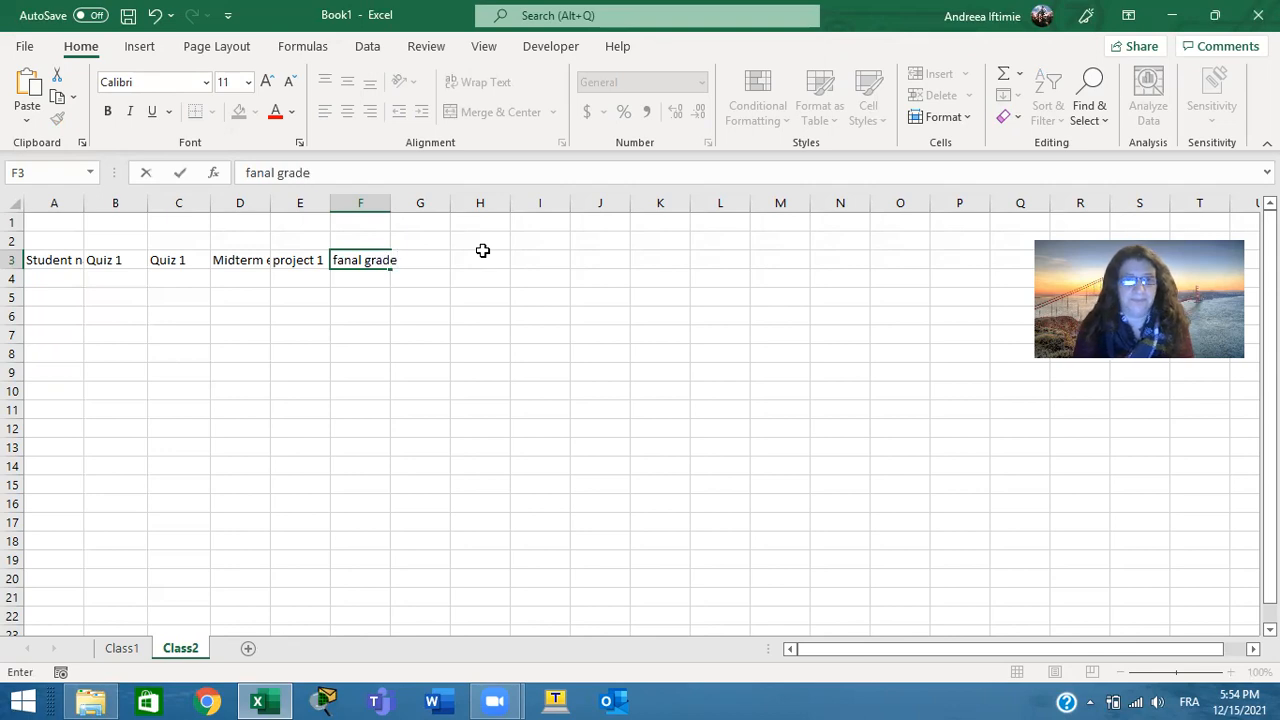
key(Return)
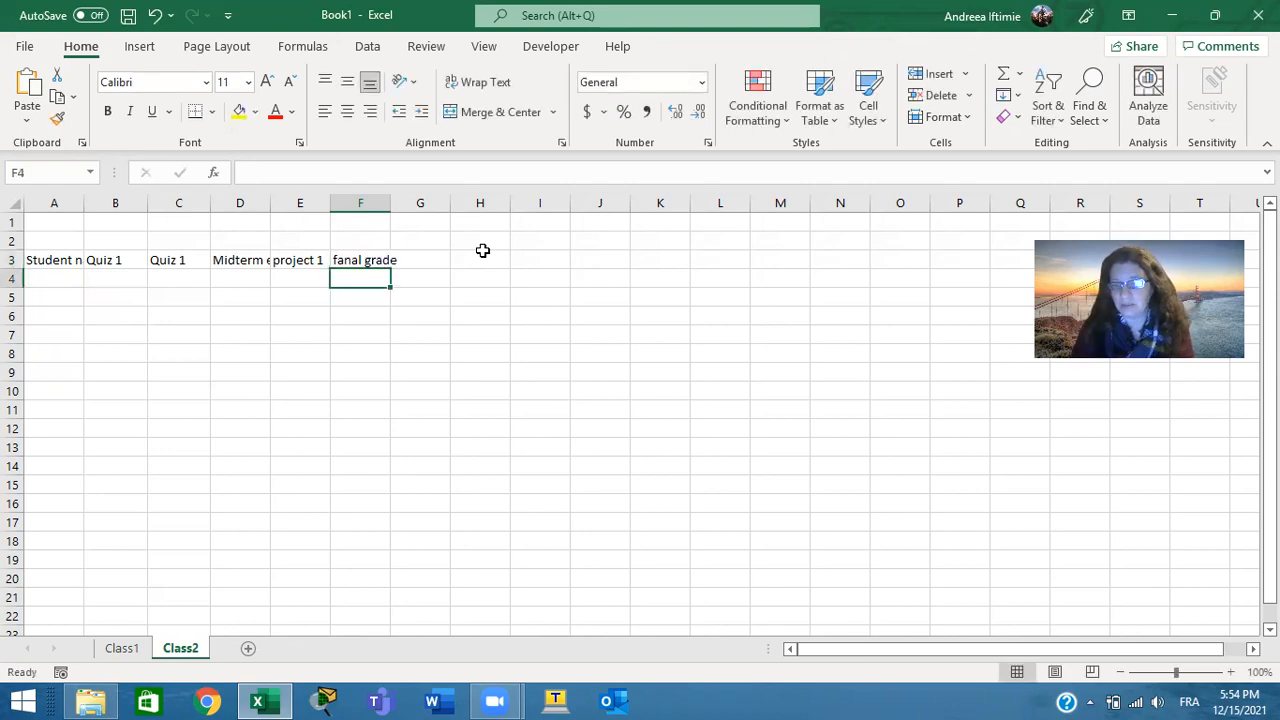
Enter the first names of two students in cells A4 and A5, under the student name header
key(Left)
key(Home)
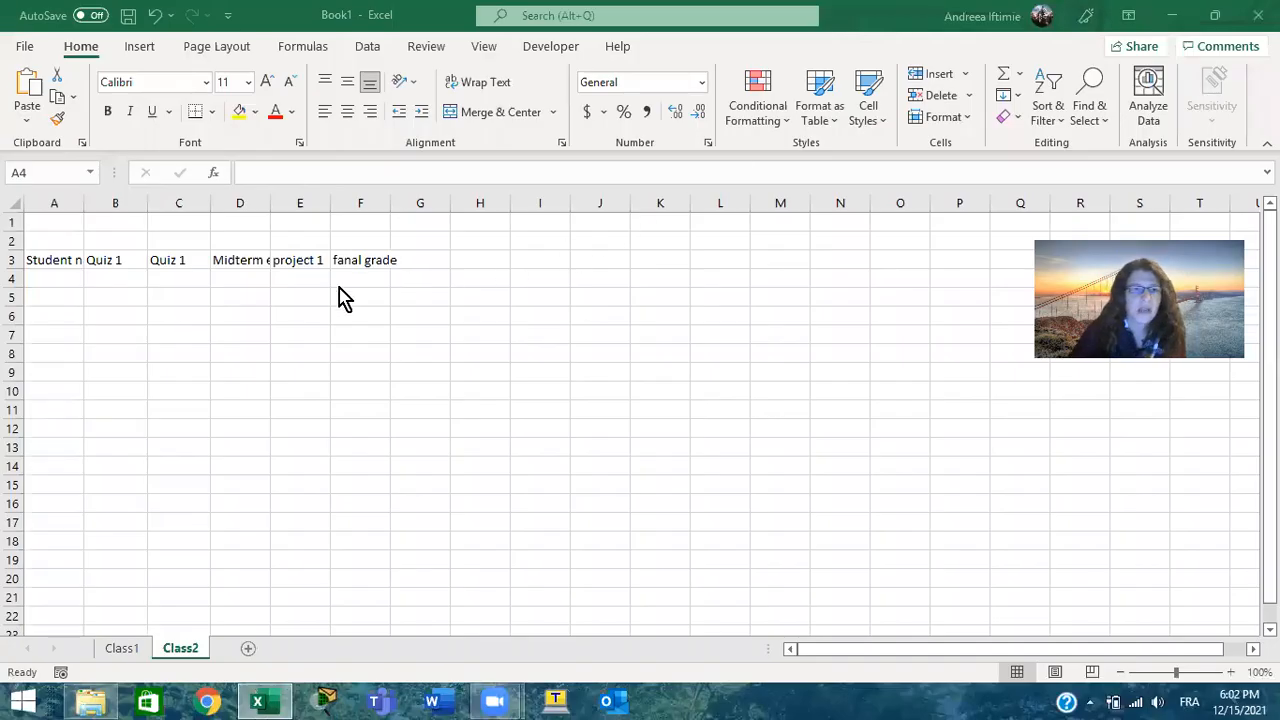
click(70, 280)
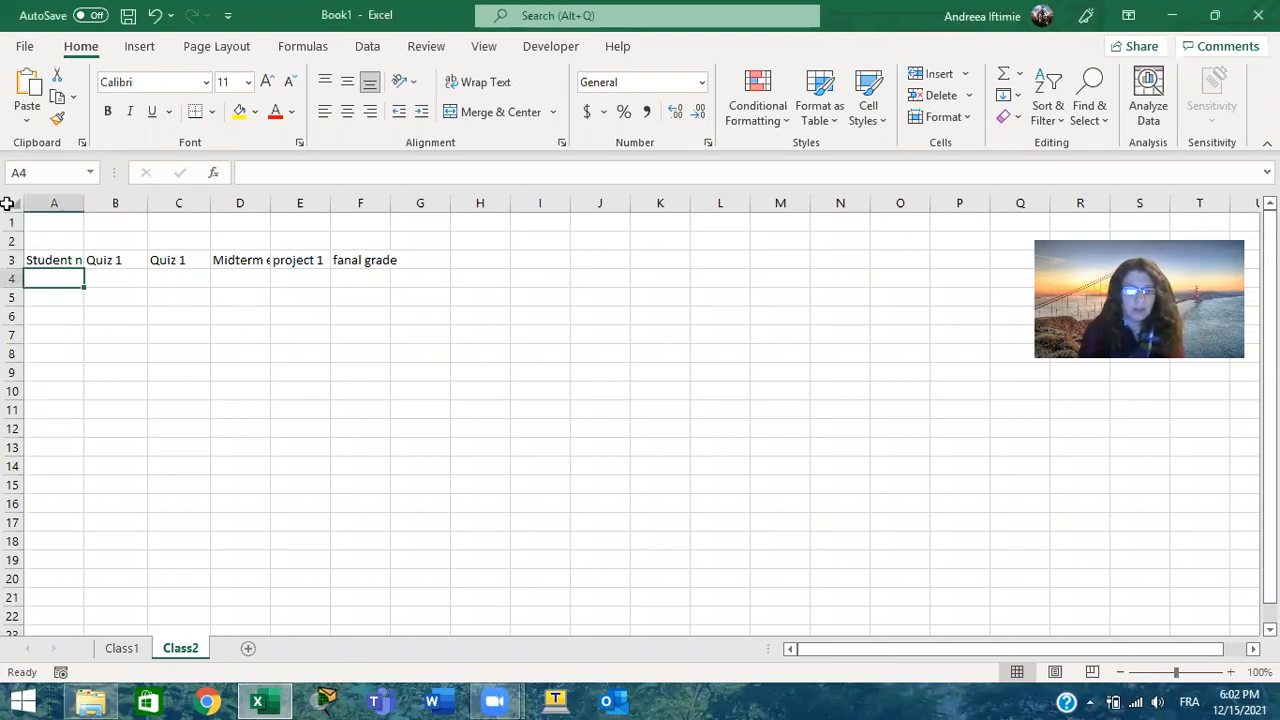
text(Allan)
key(Return)
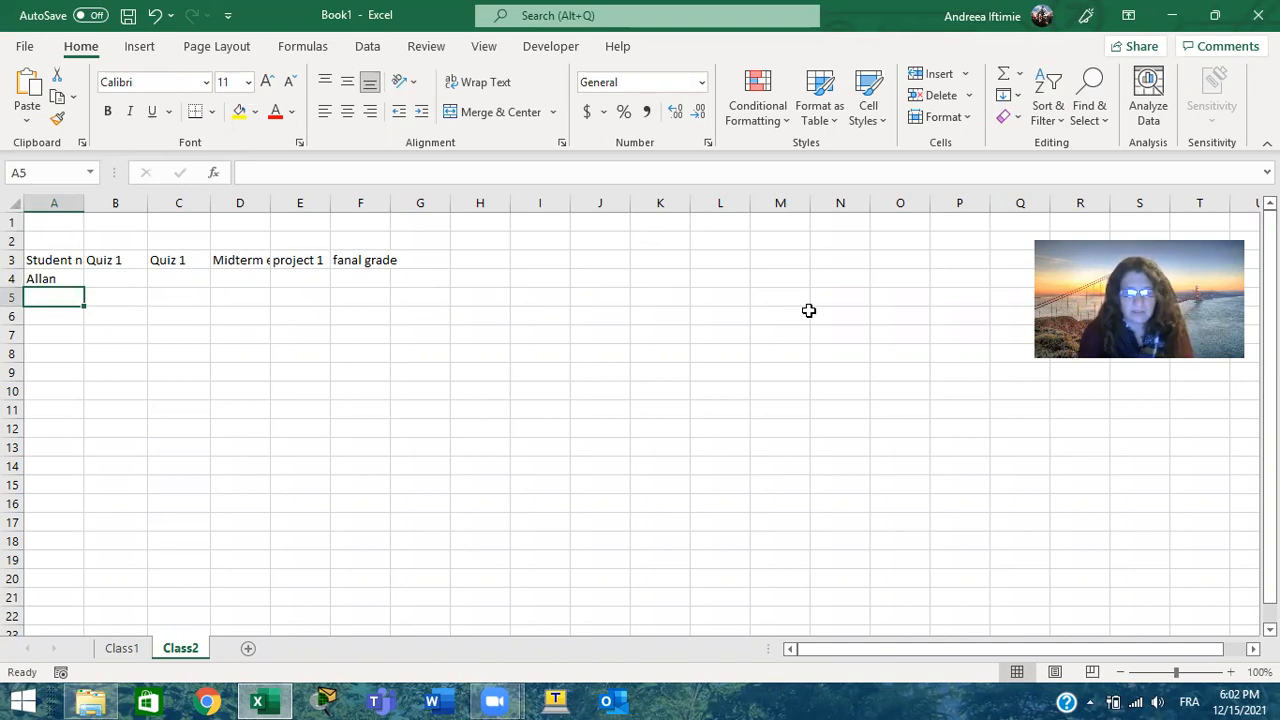
text(Marco)
key(Return)
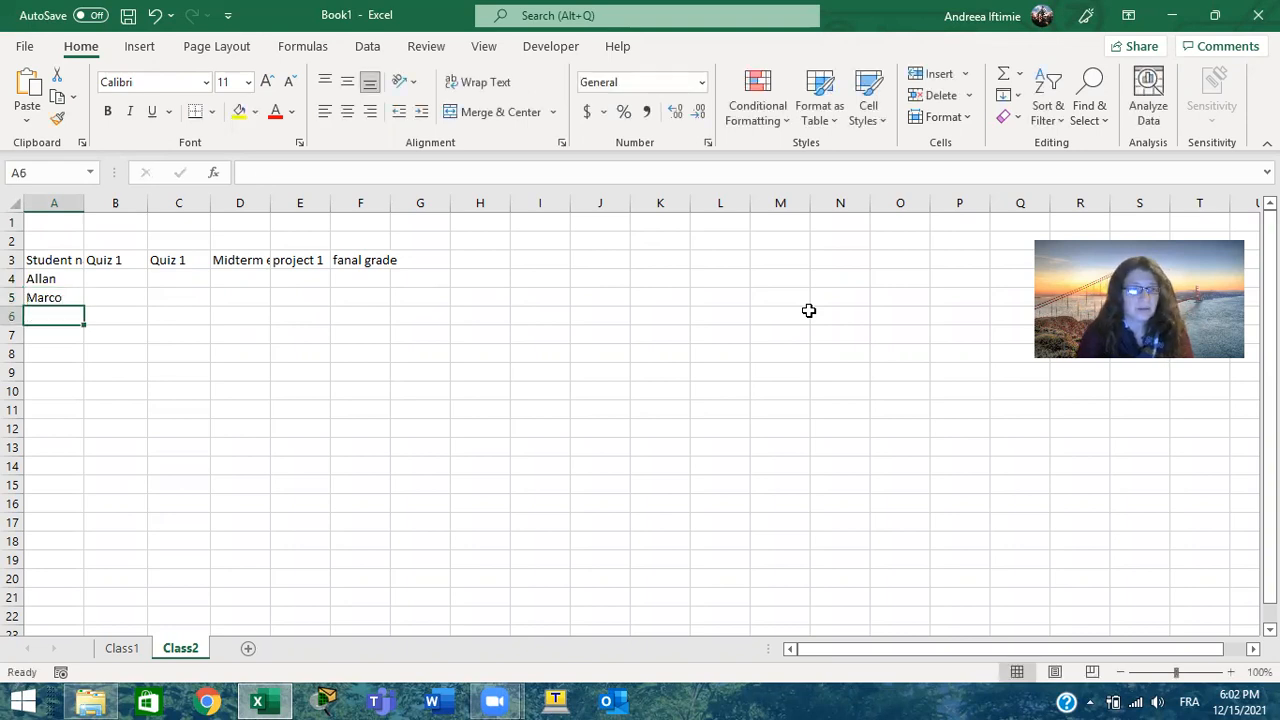
Enter 80 in cell B4 as the first student's Quiz 1 grade
key(Up)
key(Up)
key(Right)
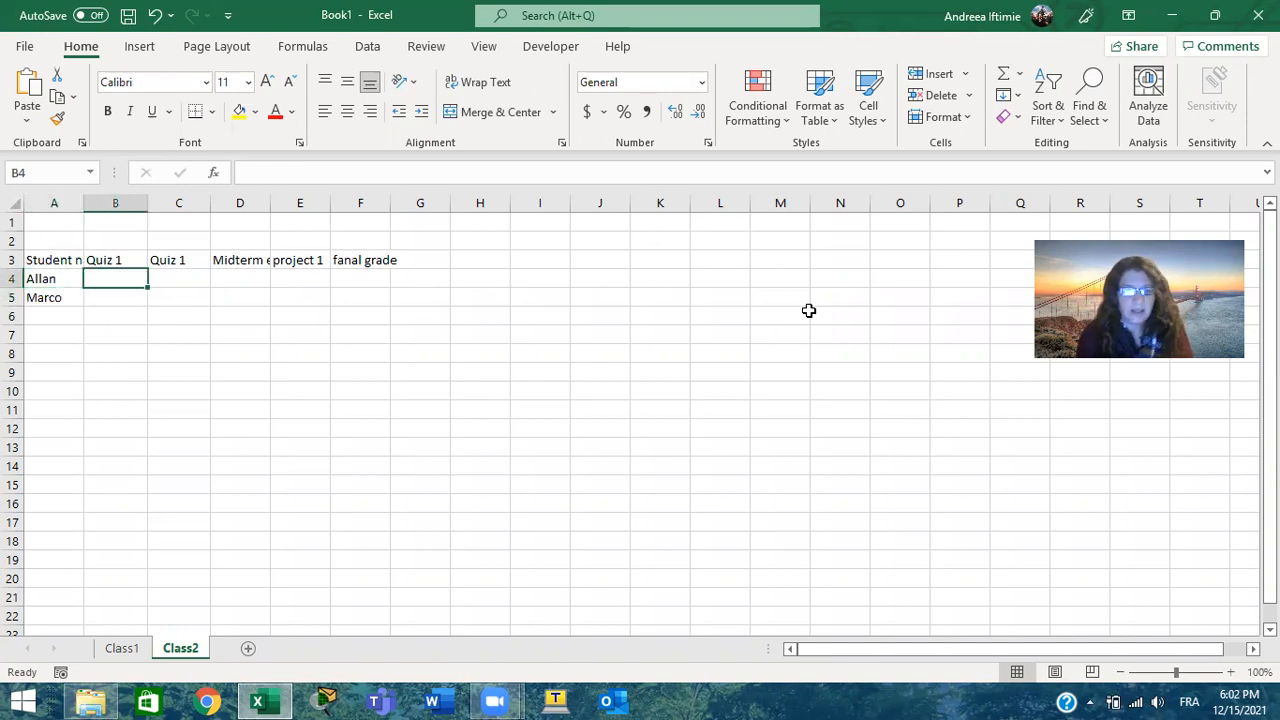
text(80)
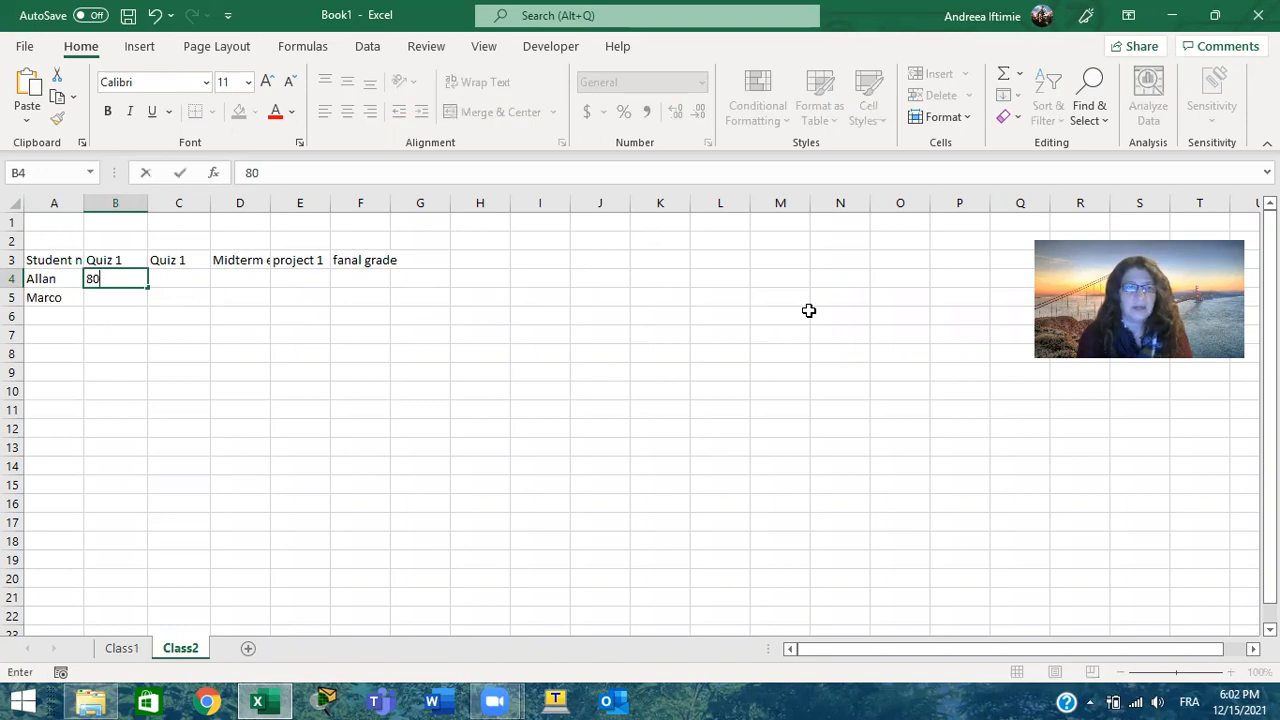
key(Tab)
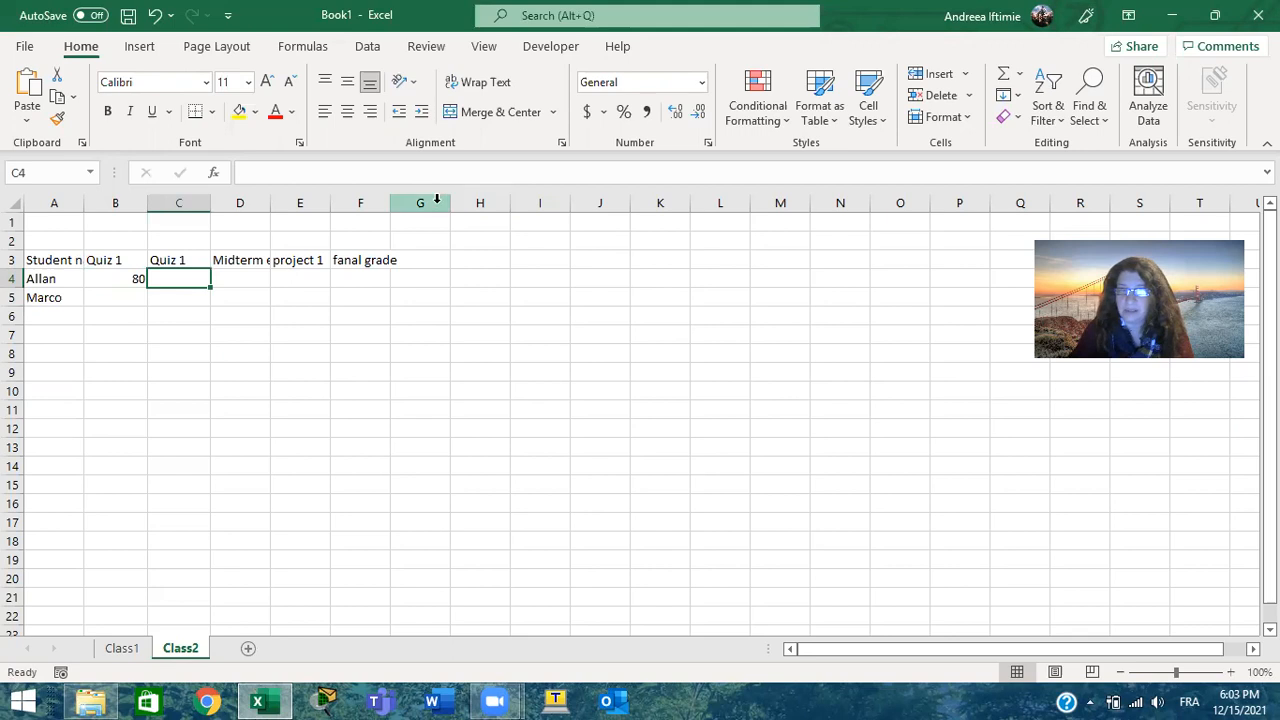
Correct the header in cell C3 to Quiz 2
click(185, 261)
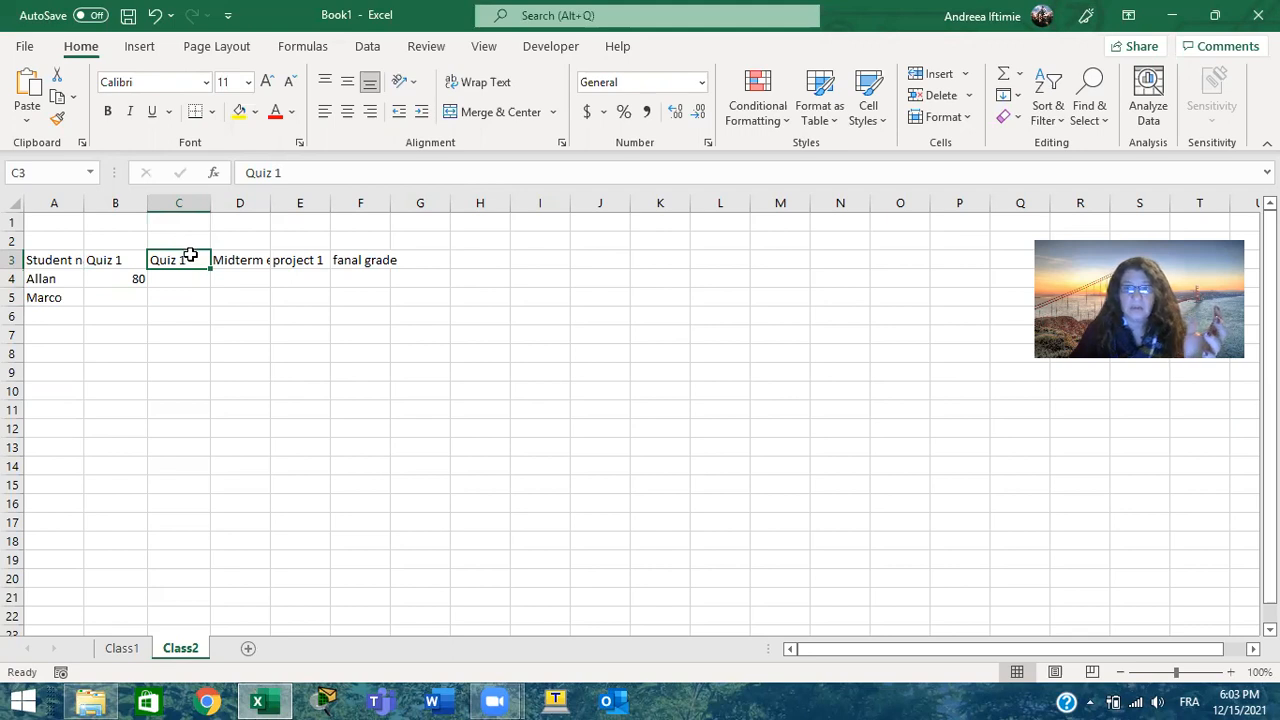
click(297, 172)
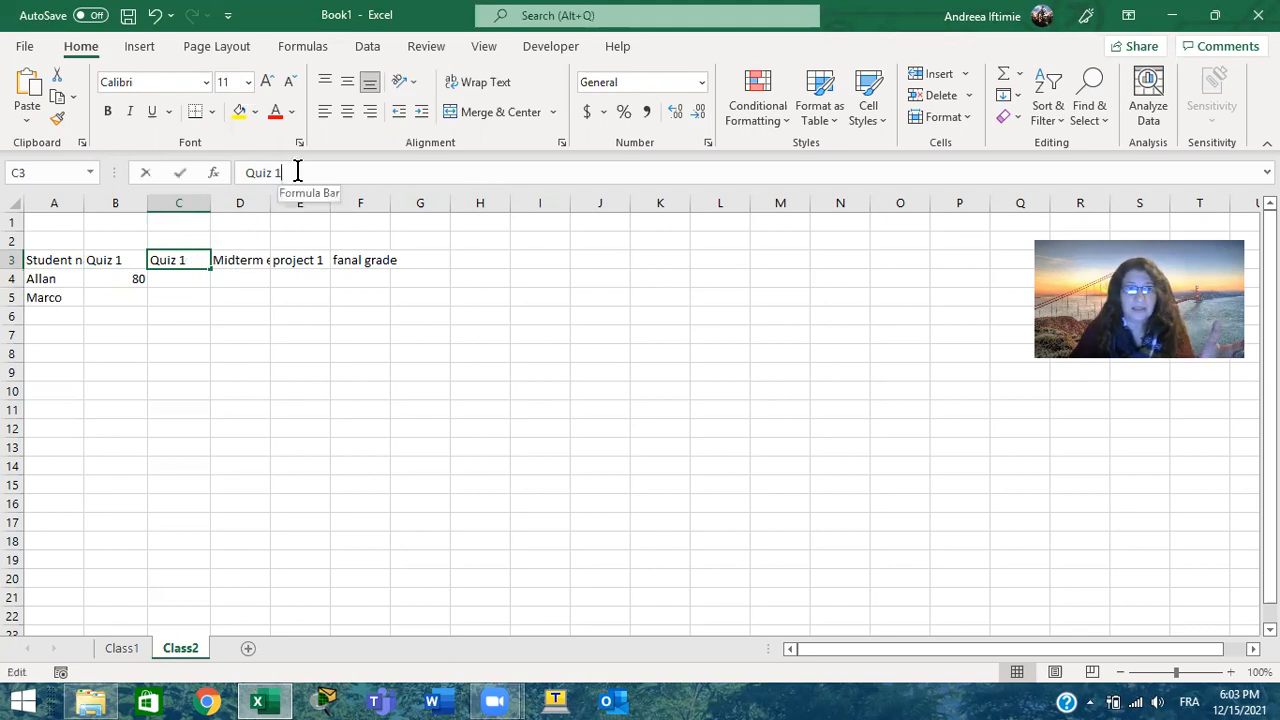
key(BackSpace)
text(2)
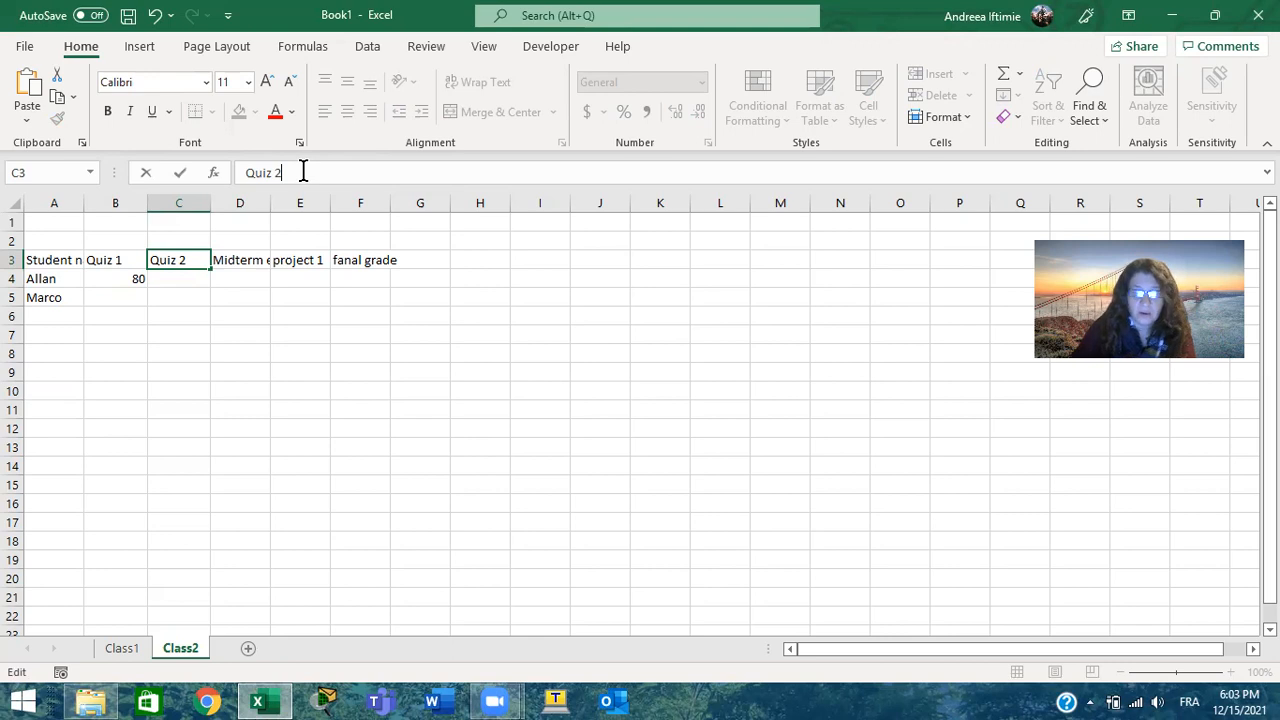
key(Return)
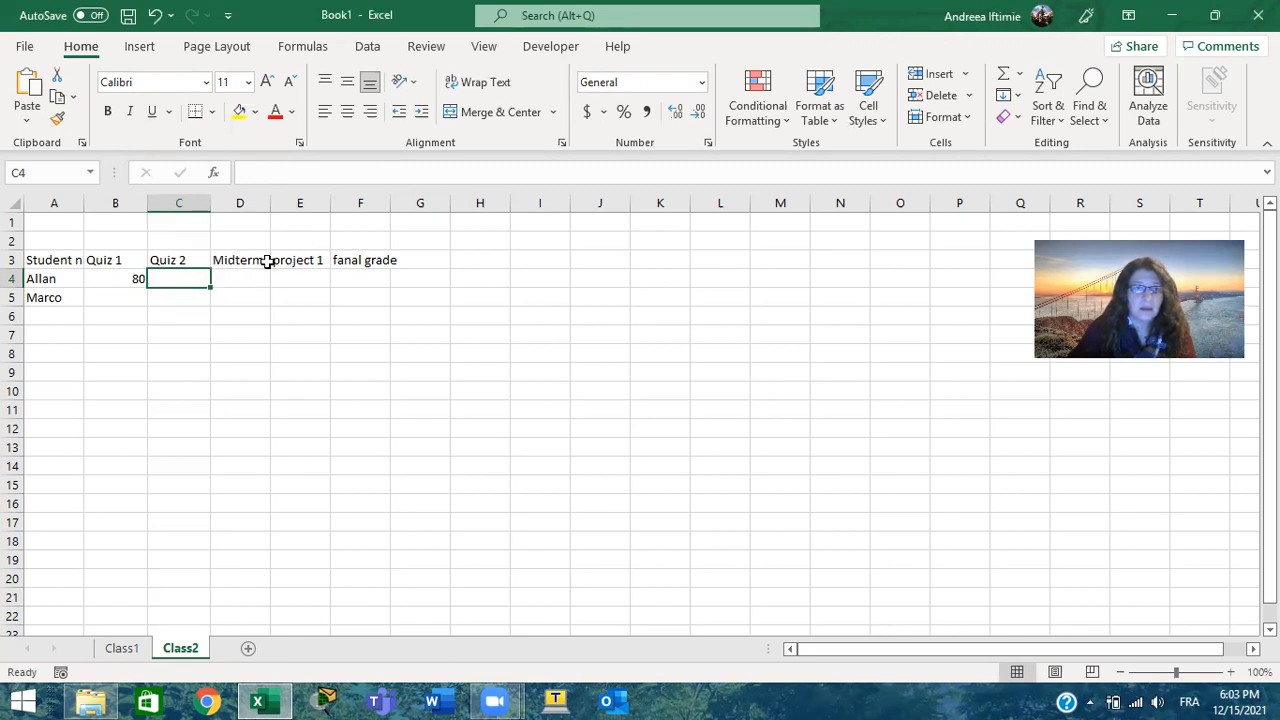
Open the header in cell C3 for in-cell editing, move the text cursor back and forth through it, and leave the cell
click(176, 259)
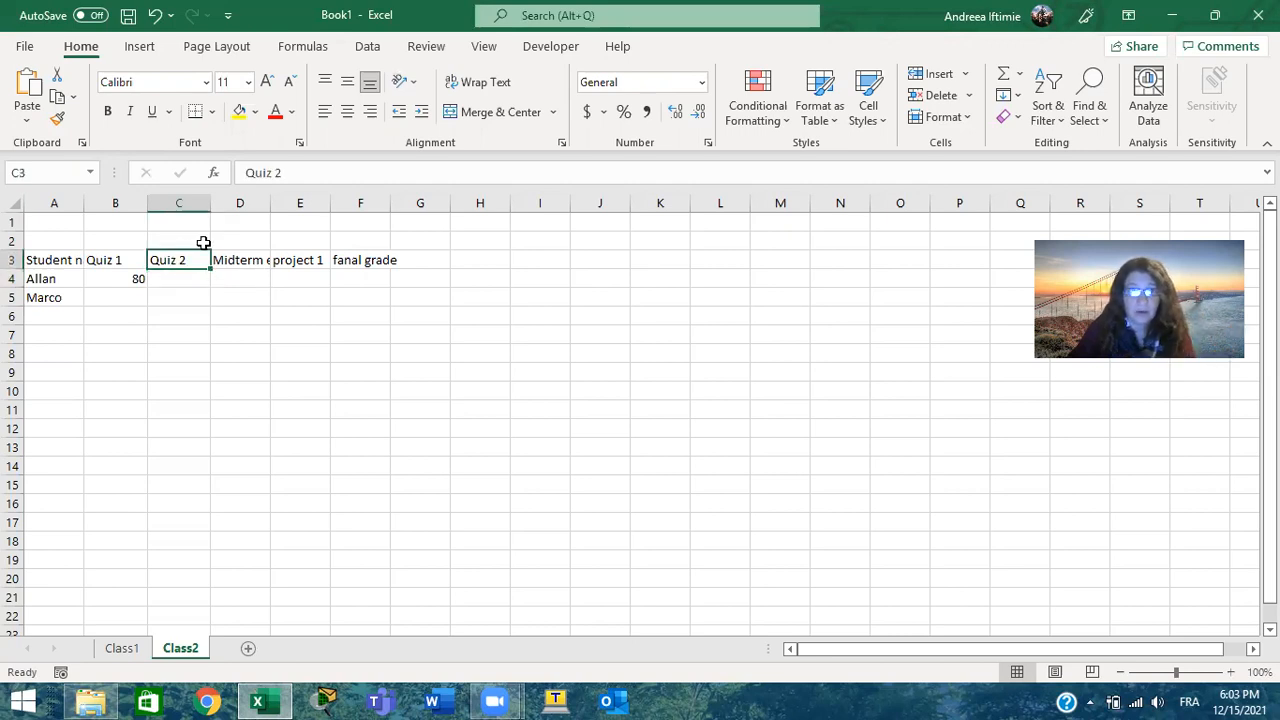
double_click(183, 259)
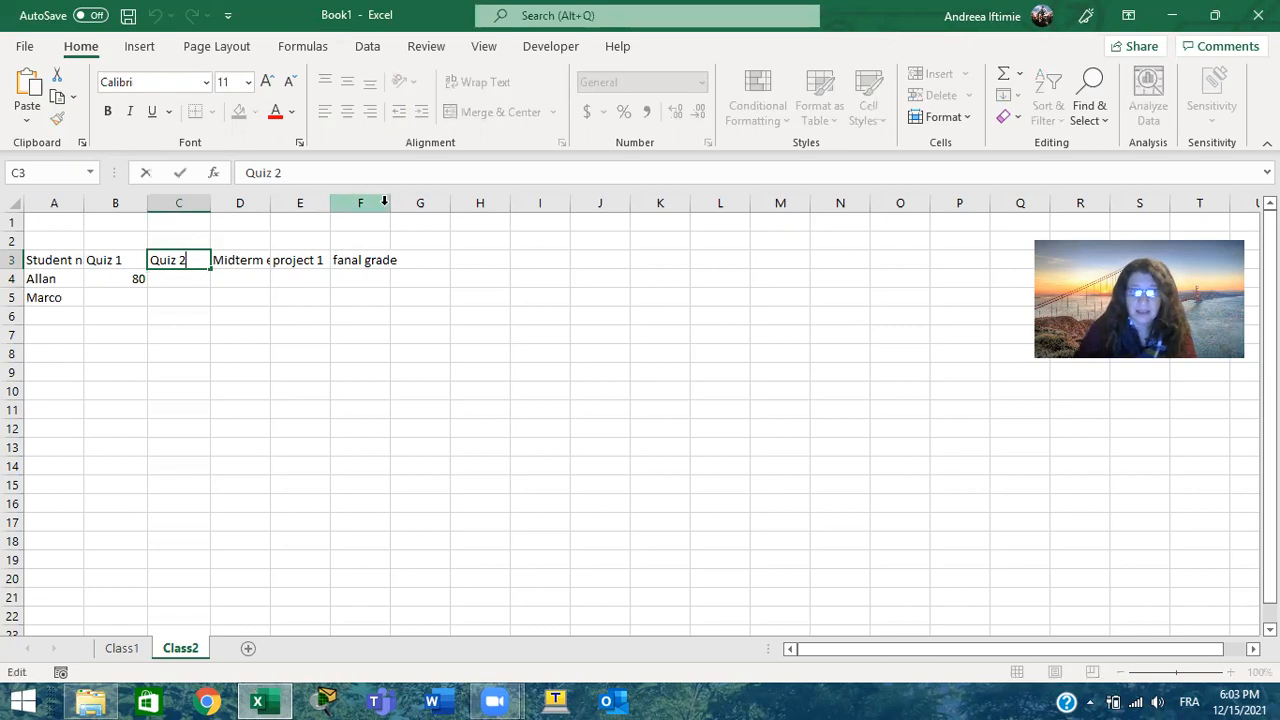
key(Left)
key(Left)
key(Left)
key(Left)
key(Left)
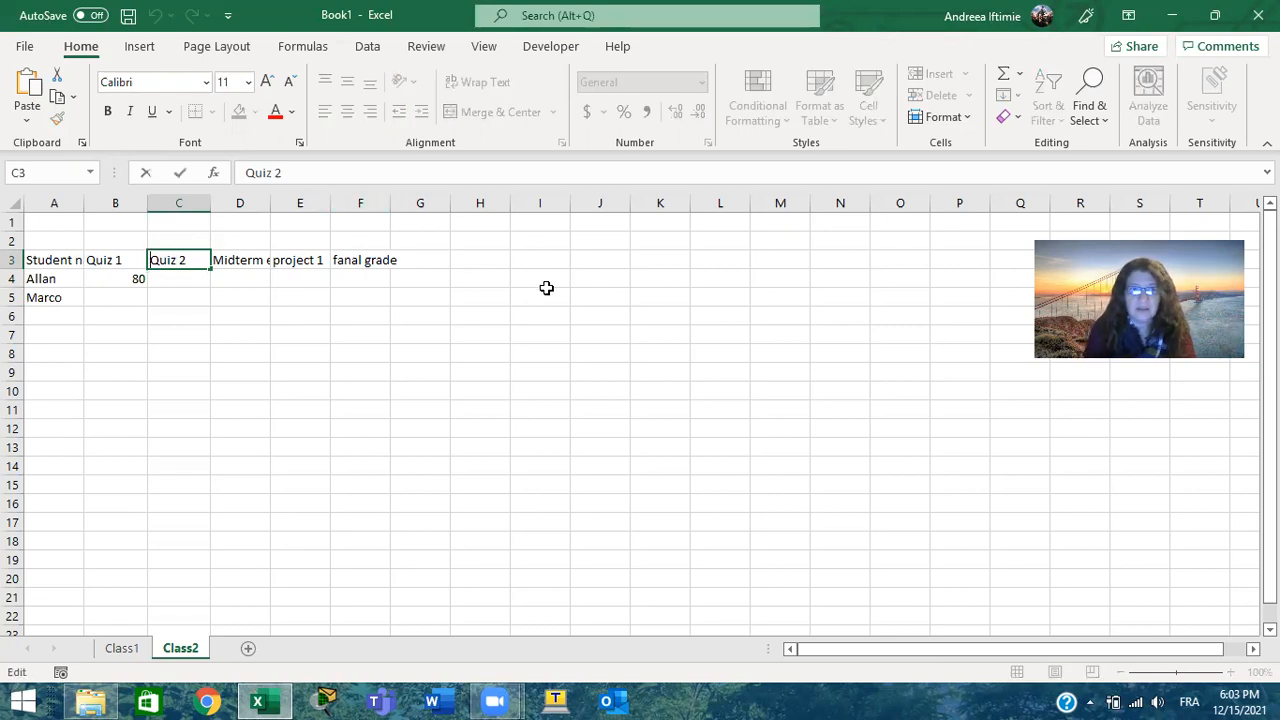
key(Right)
key(Right)
key(Right)
key(Right)
key(Right)
key(Right)
click(224, 292)
Enter the first student's remaining grades: 70 in C4, 66 in D4 and 90 in E4
click(200, 278)
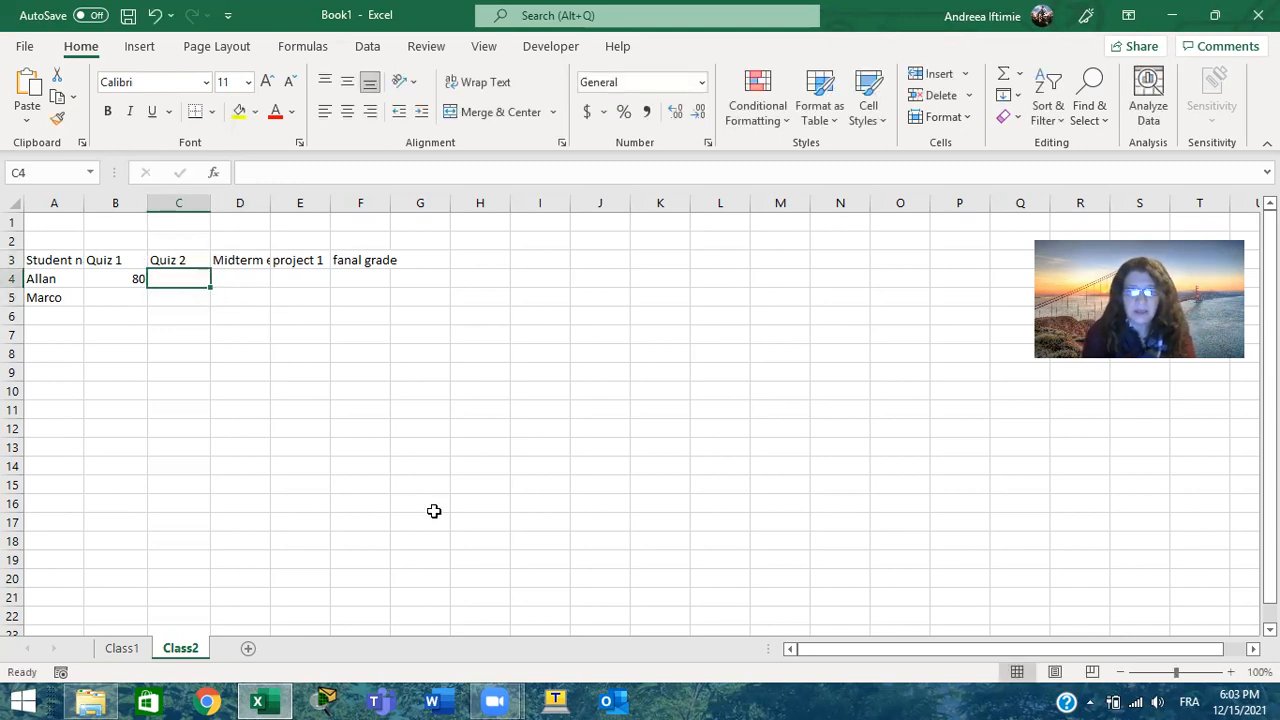
text(70)
key(Tab)
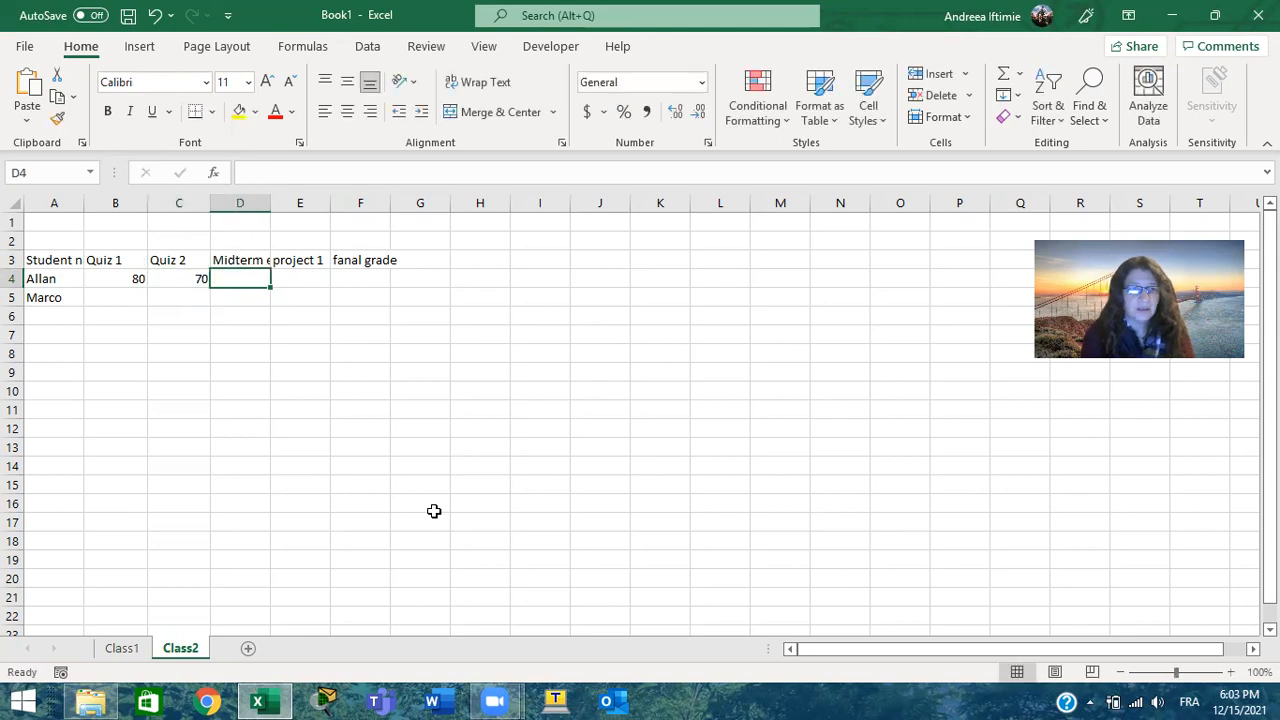
text(66)
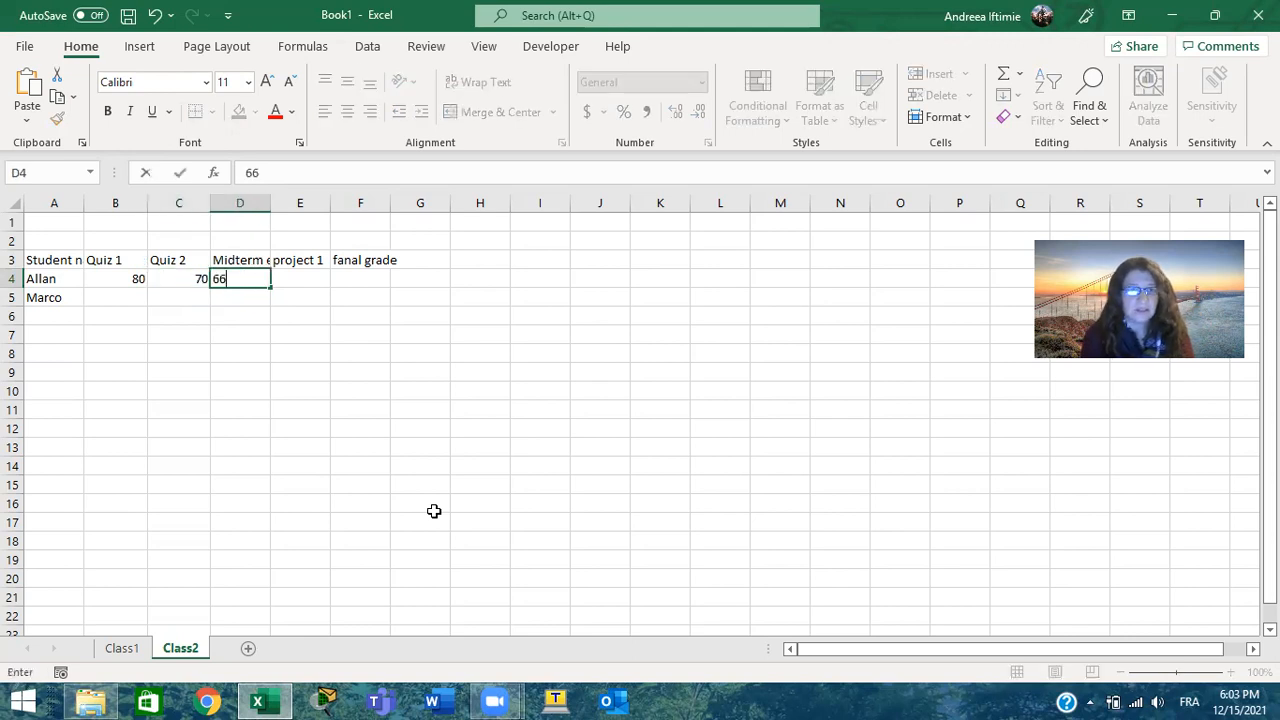
key(Tab)
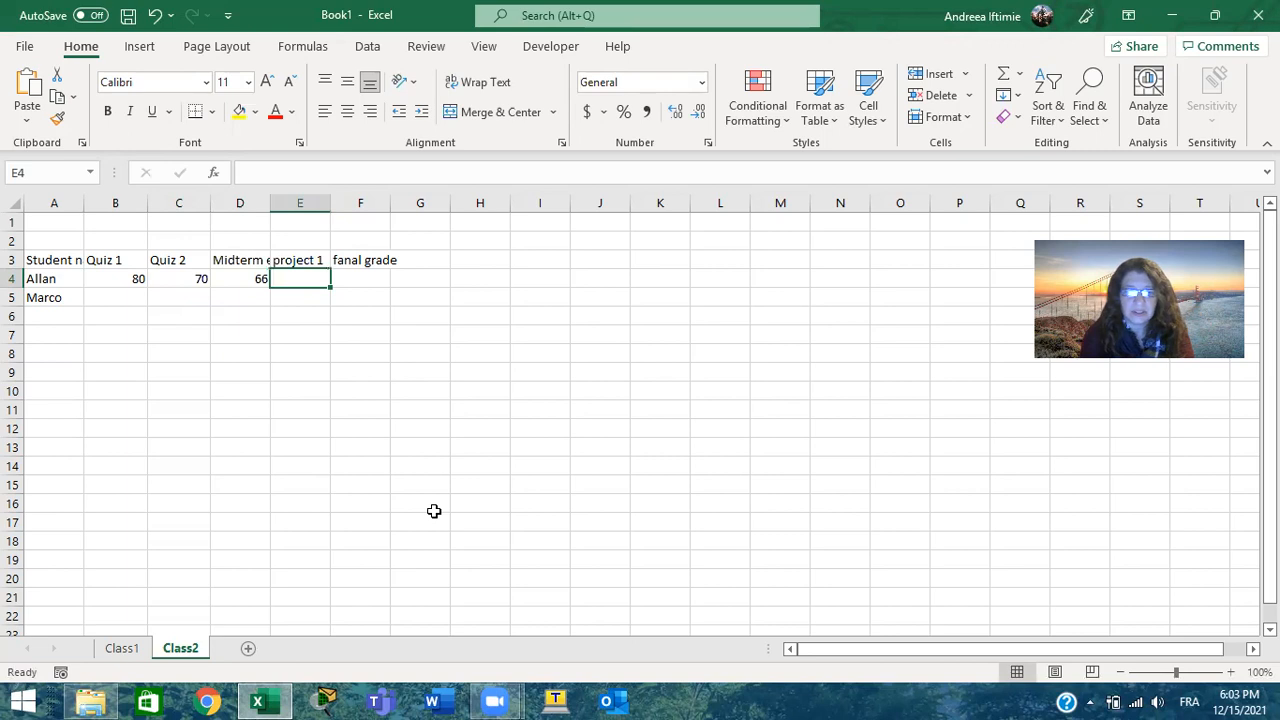
text(90)
key(Tab)
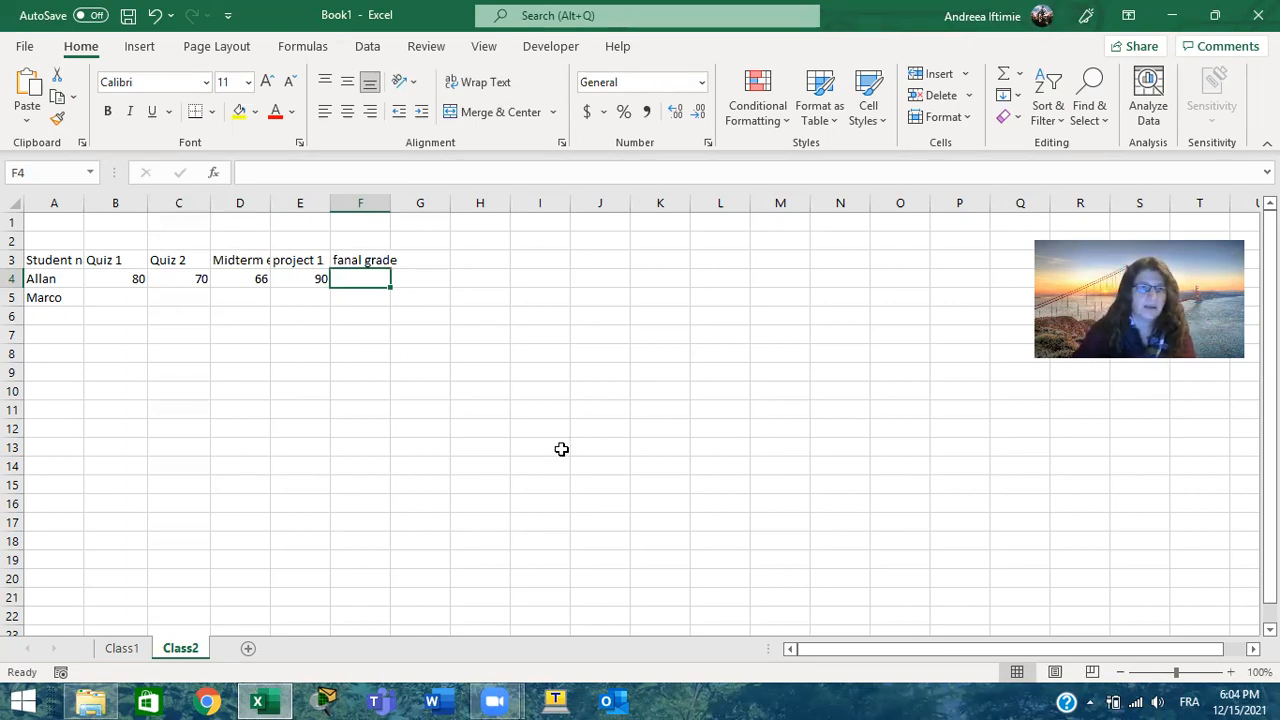
Insert an empty column between the student name column and the Quiz 1 column
click(105, 297)
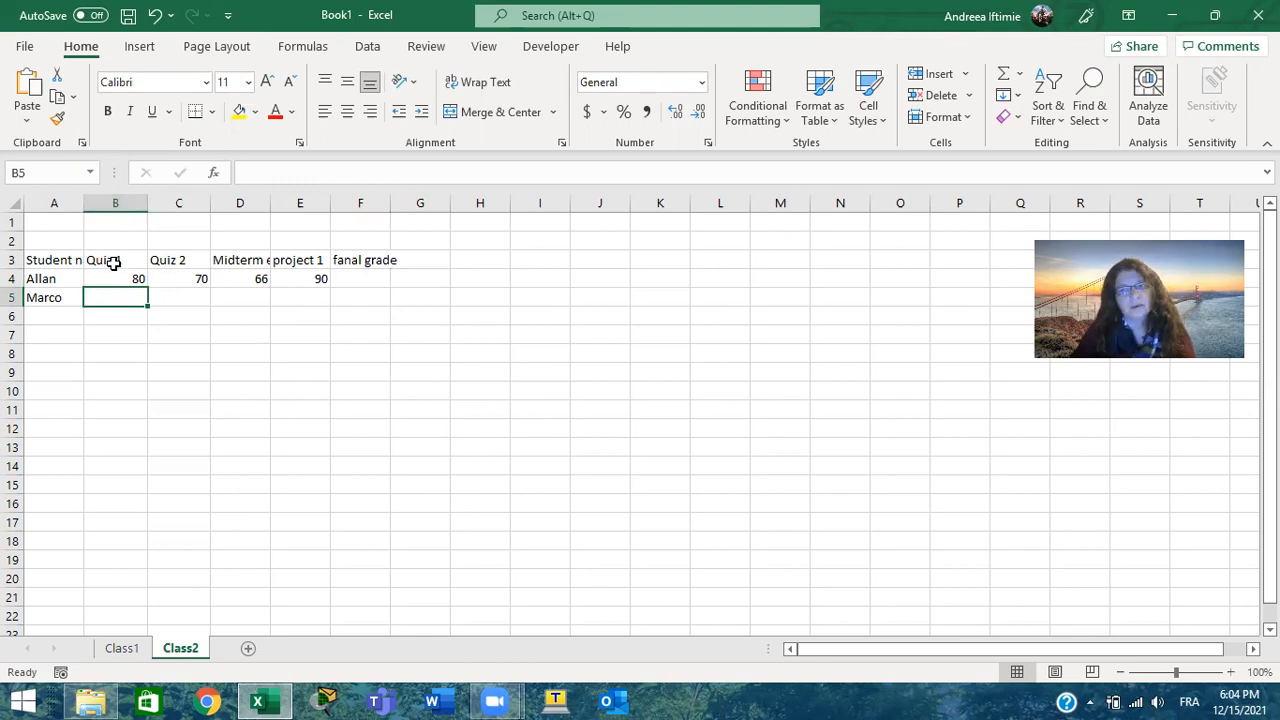
click(114, 202)
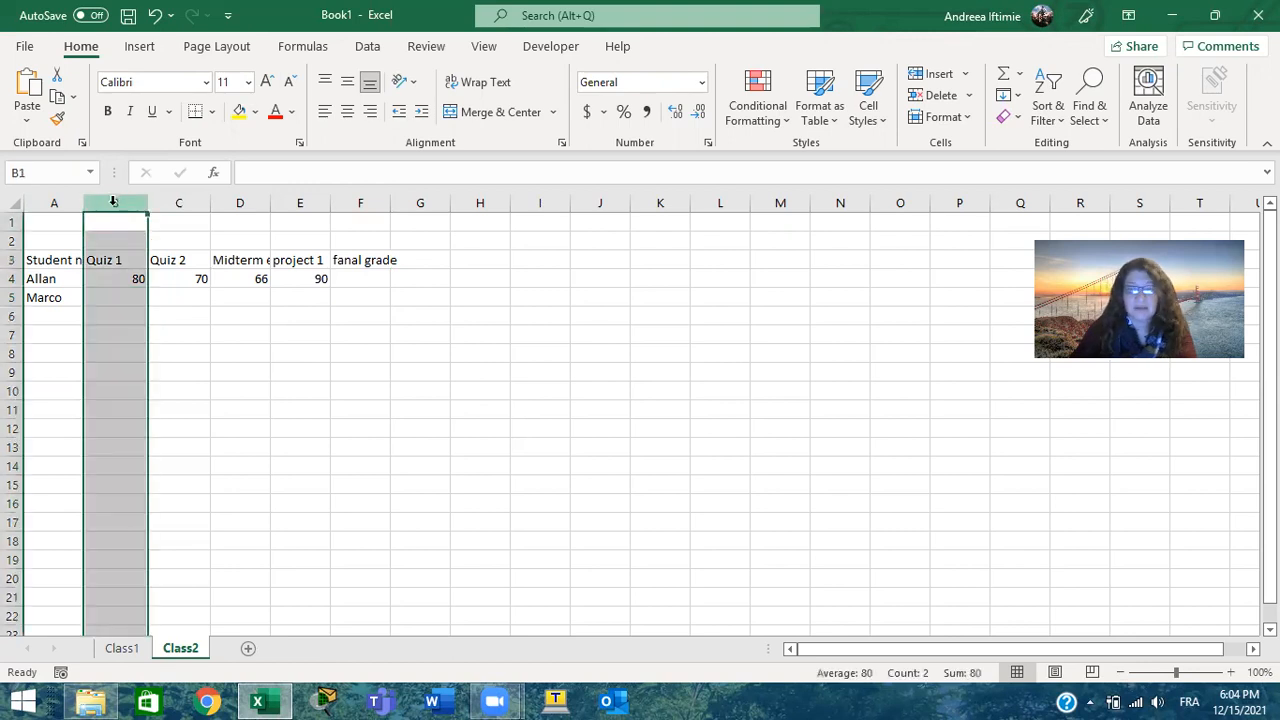
right_click(97, 211)
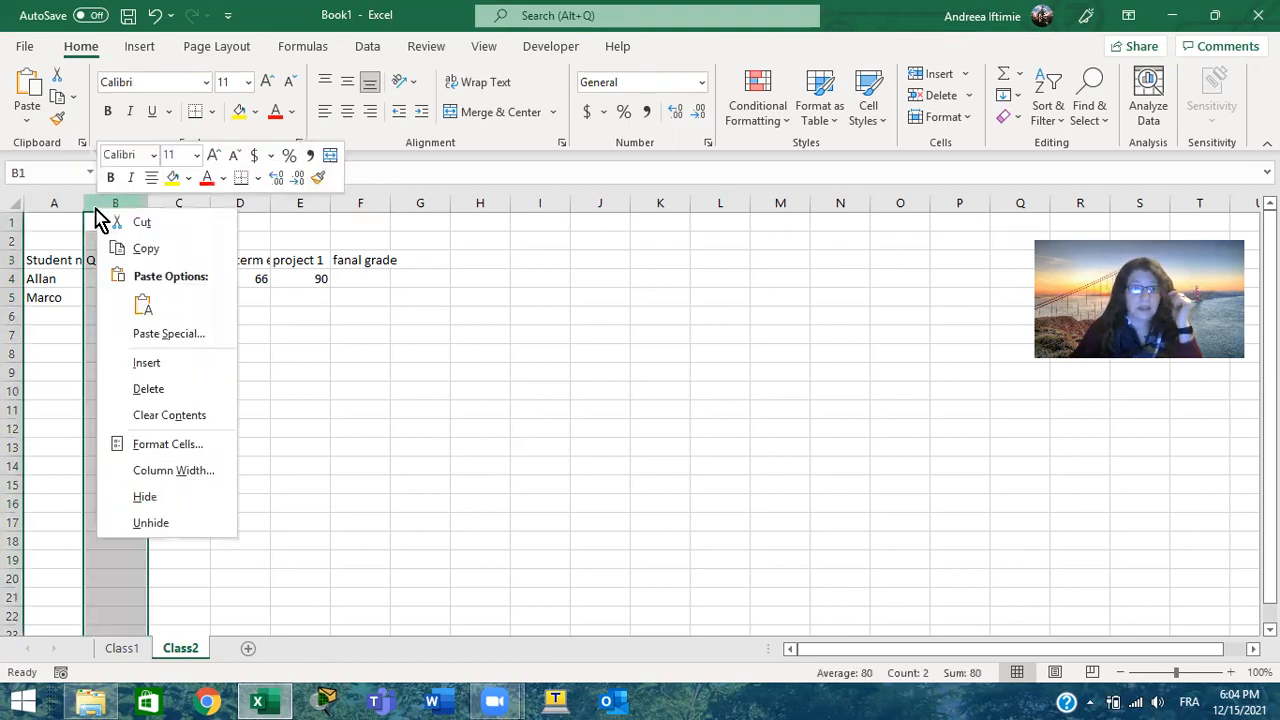
click(188, 364)
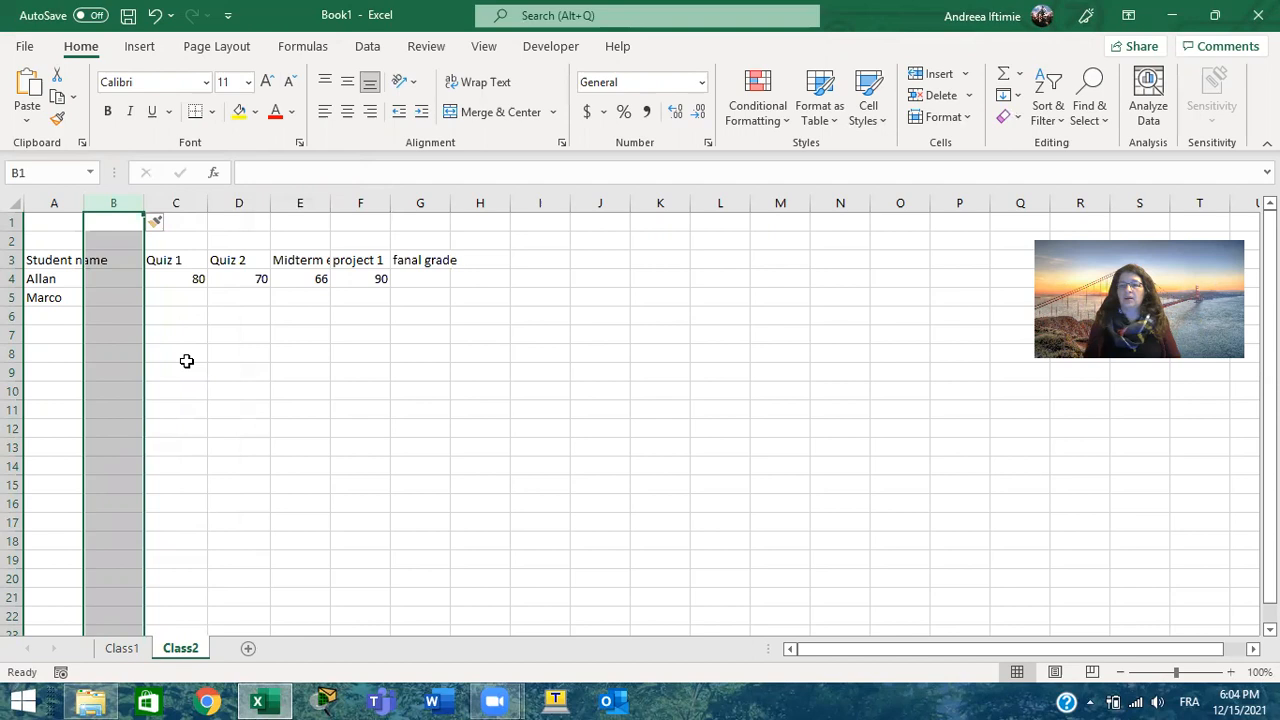
Enter the header Familly name in cell B3 of the new column
click(114, 260)
text(Fami)
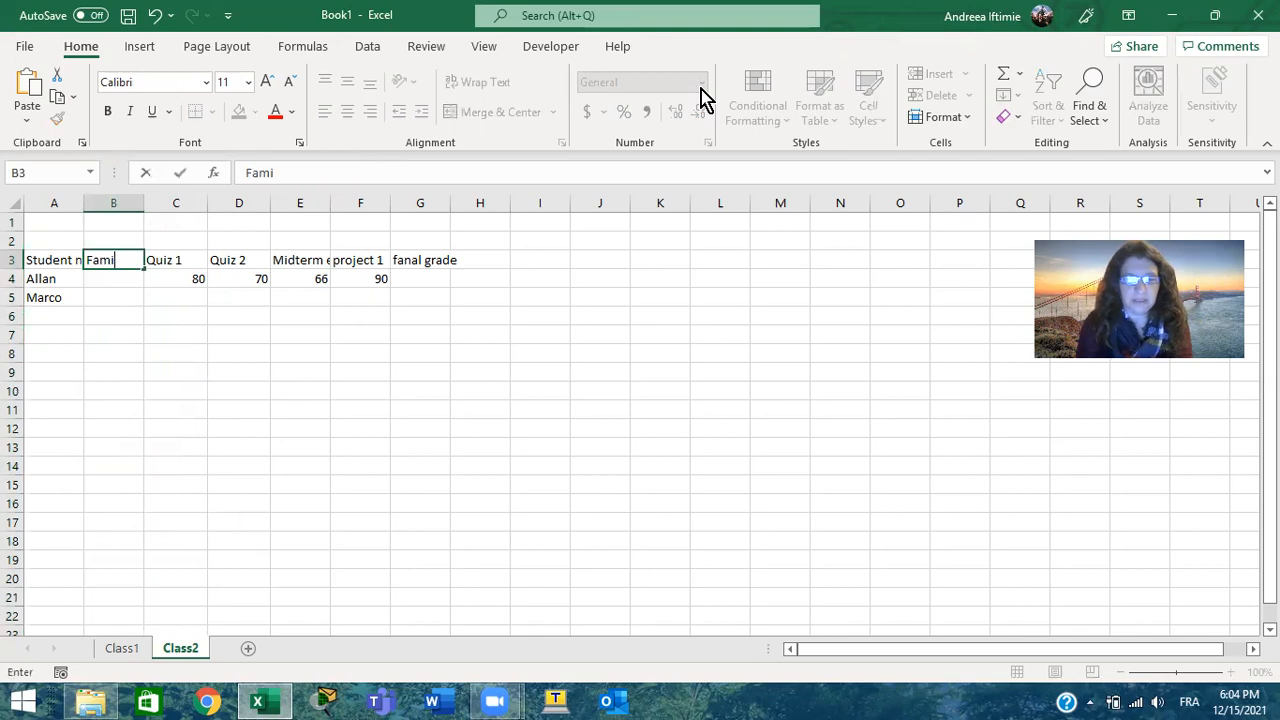
text(lly )
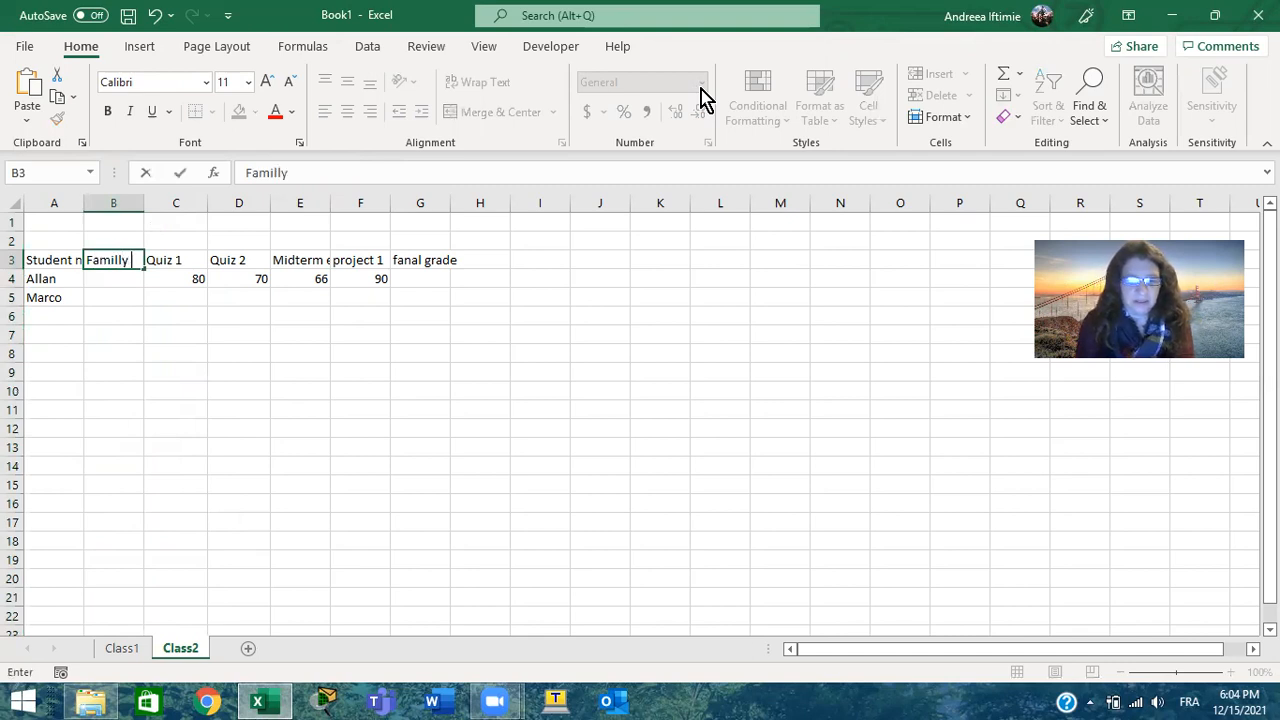
text(name)
key(Return)
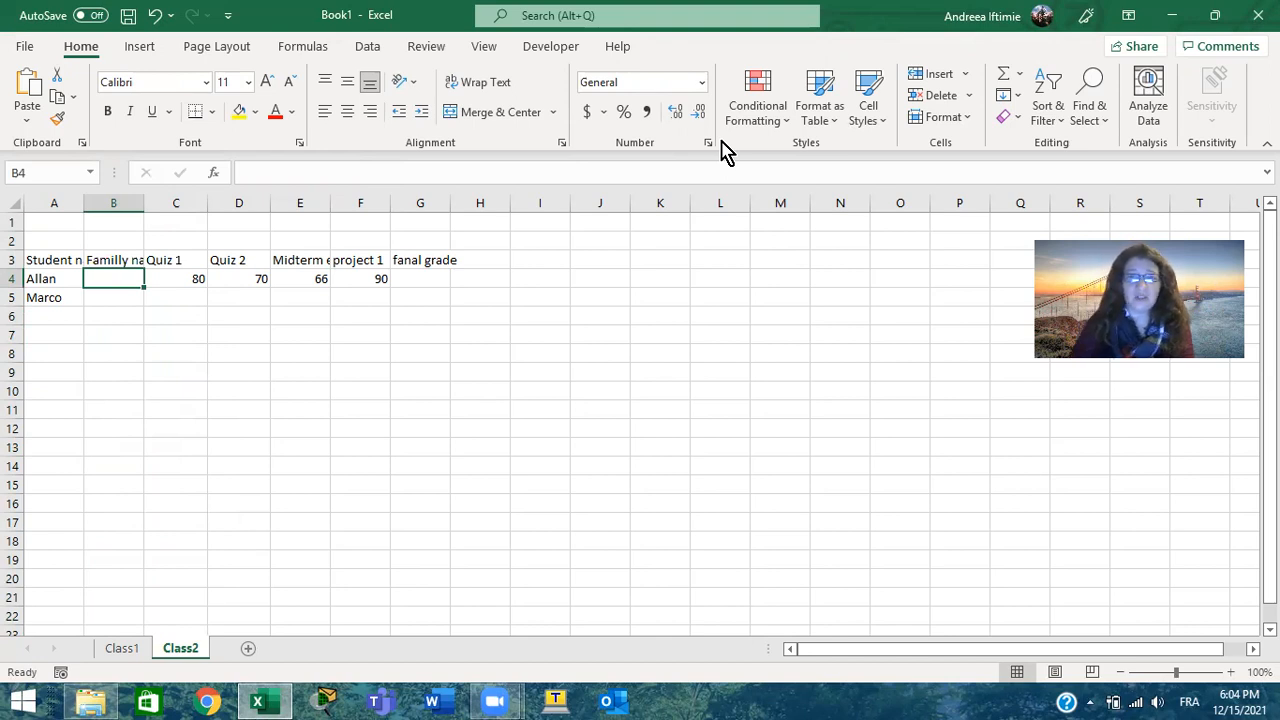
click(833, 88)
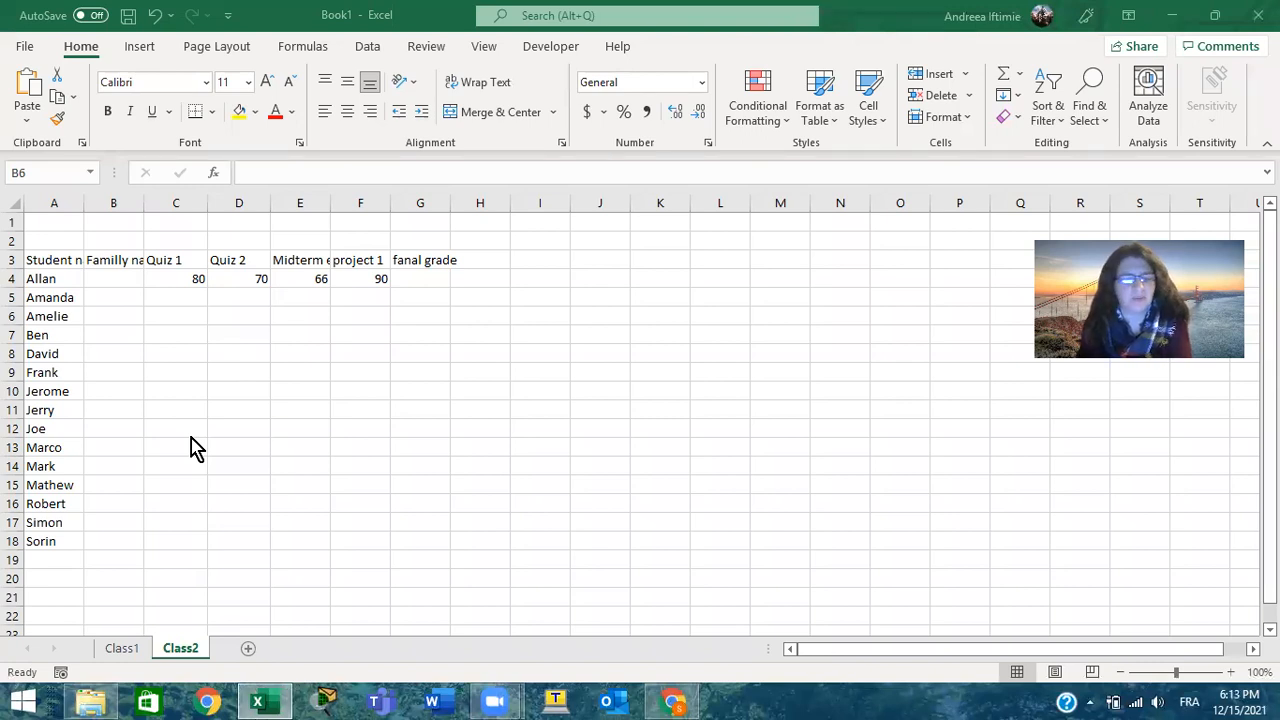
On the Class1 sheet, select the family names in B6 to B20 and remove the bold formatting from them
click(122, 648)
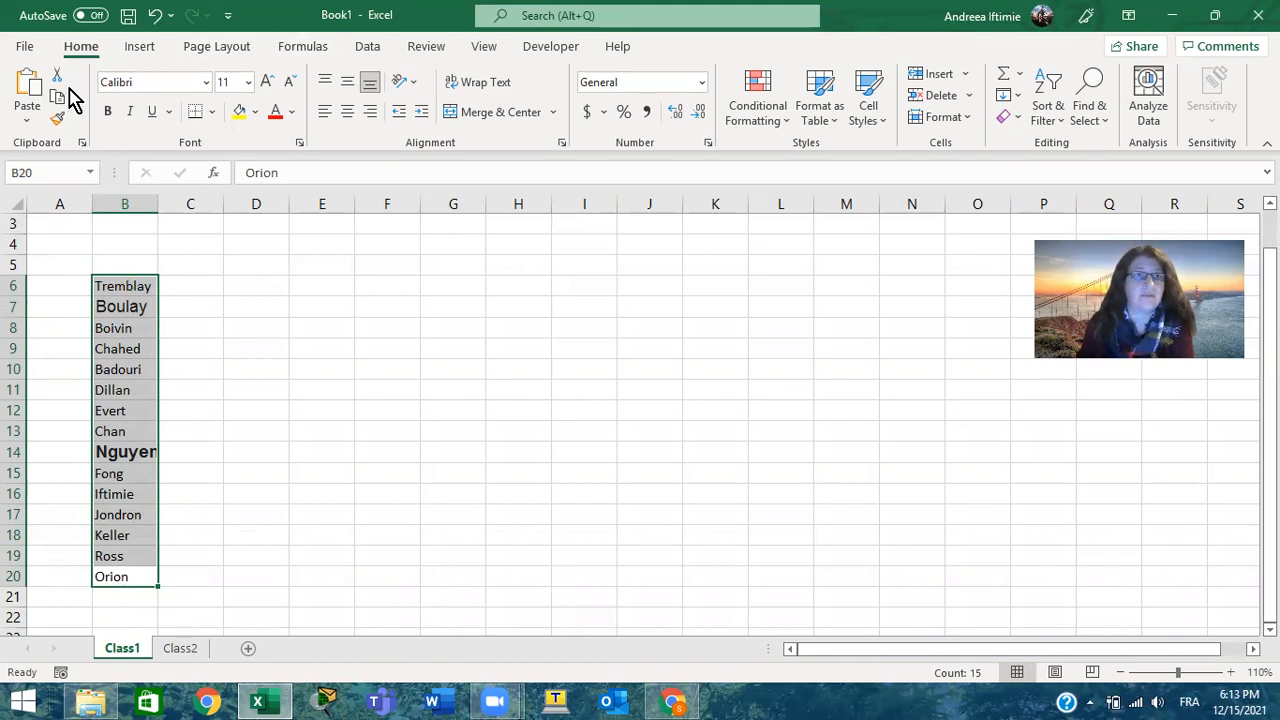
click(166, 285)
click(148, 286)
drag(140, 369, 143, 577)
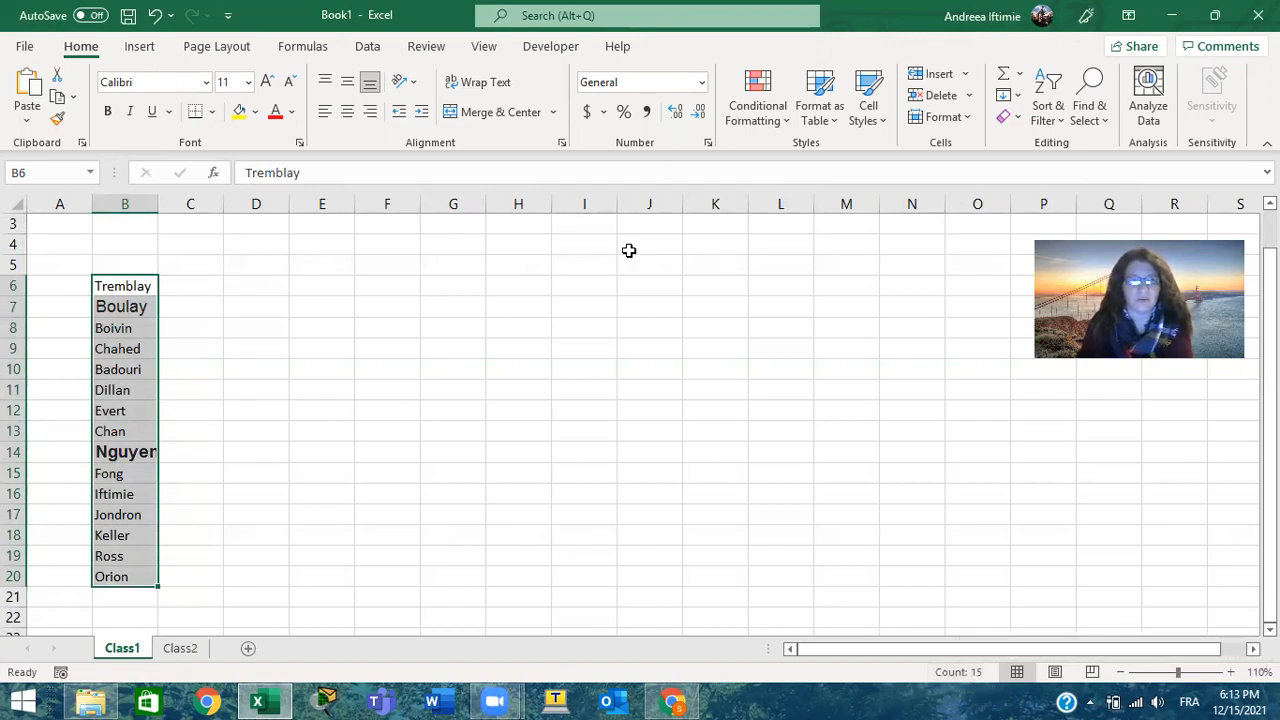
key(ctrl+v)
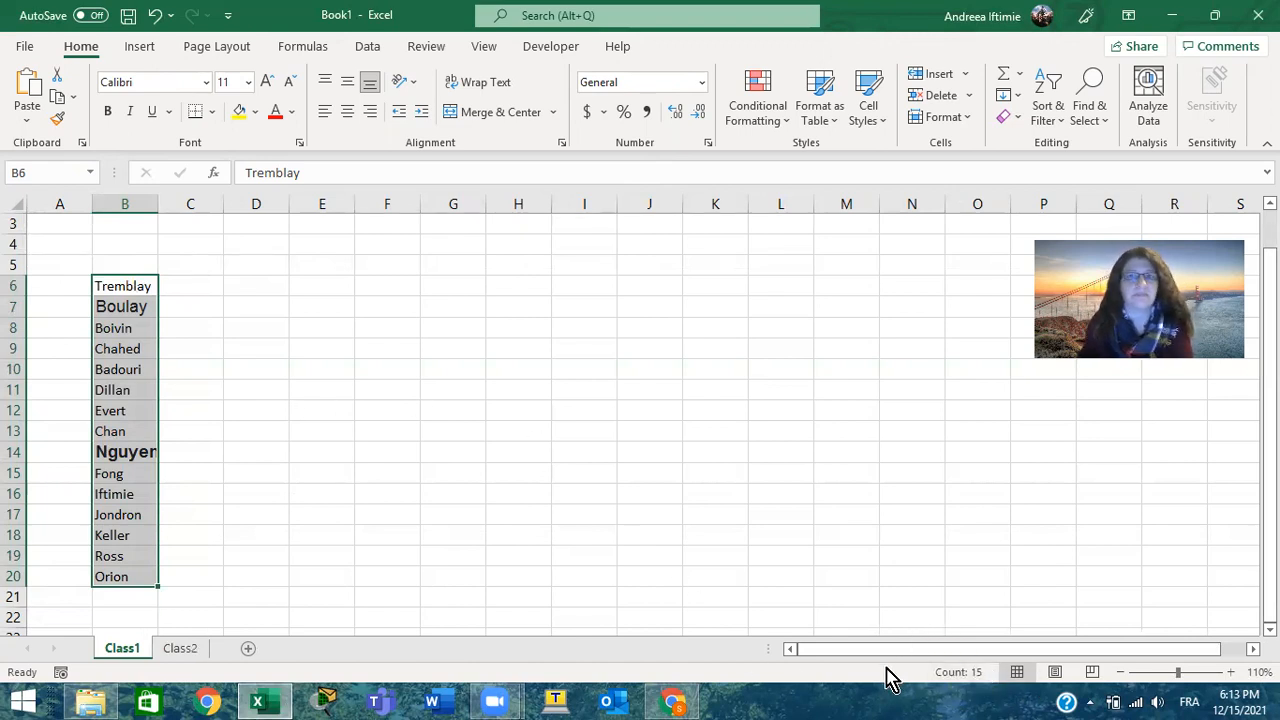
click(108, 112)
click(108, 112)
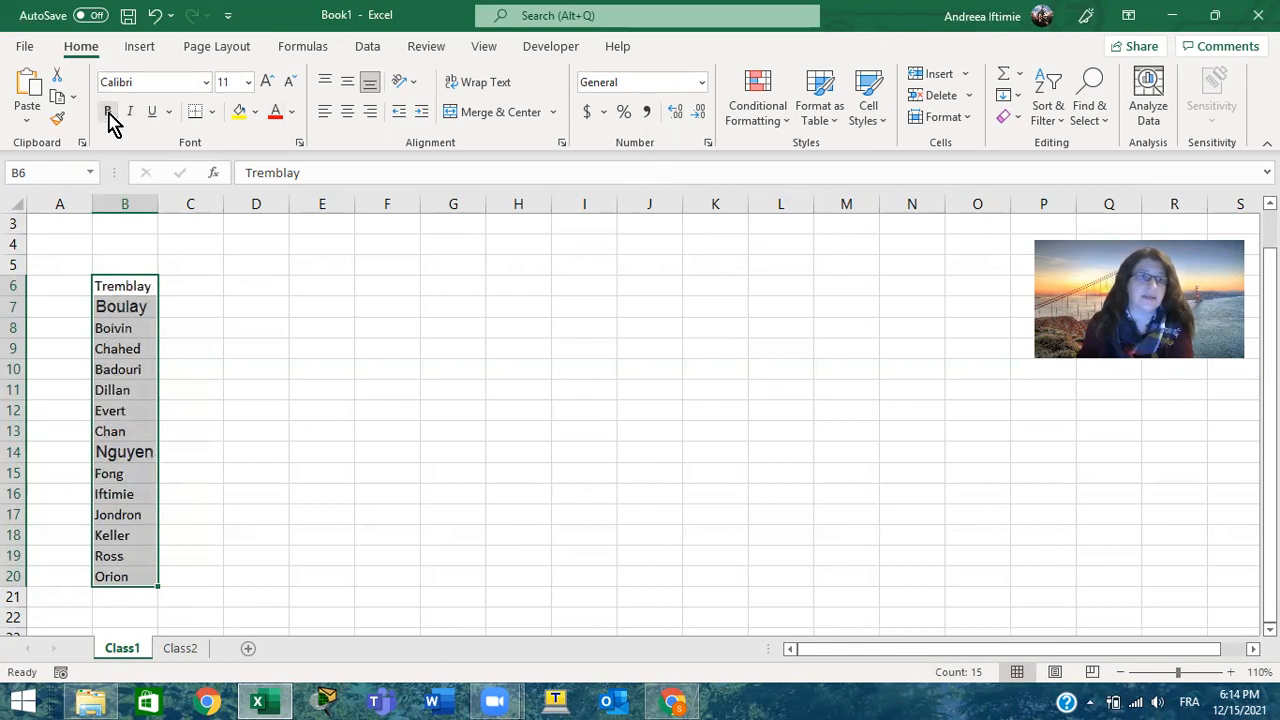
Set the font of the selected family names to Abadi and the font size to 12
click(205, 86)
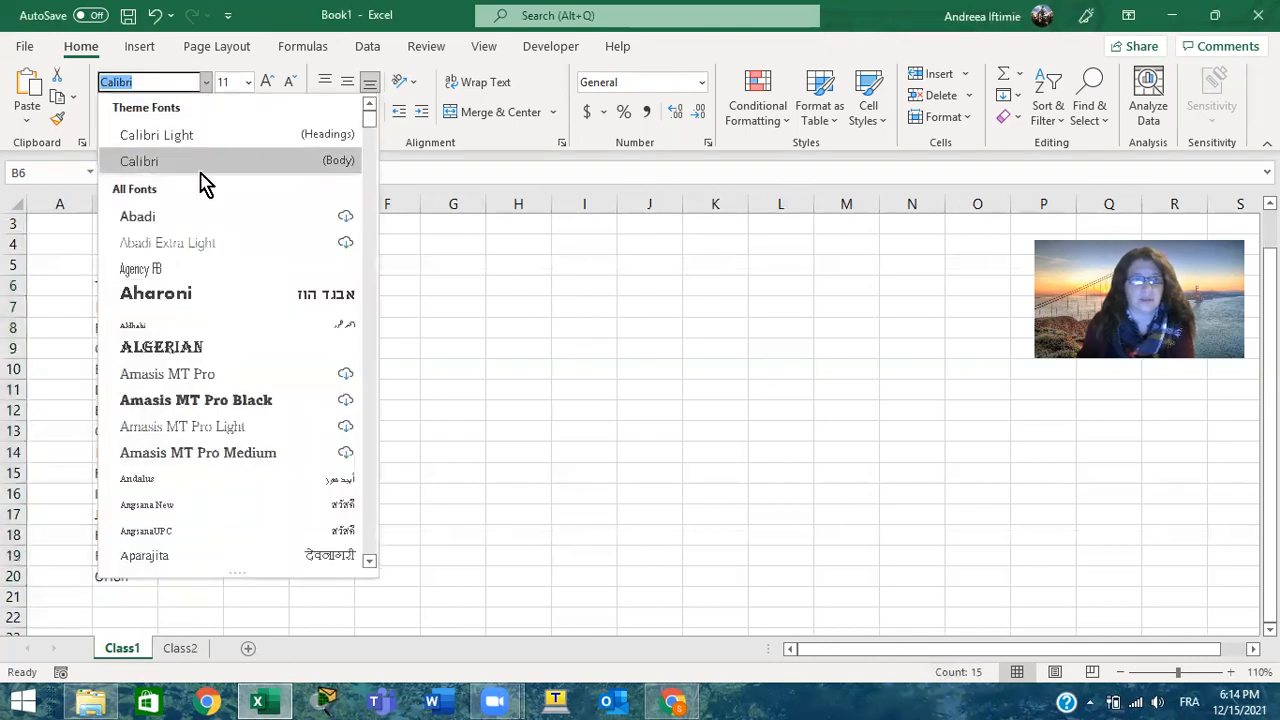
click(140, 217)
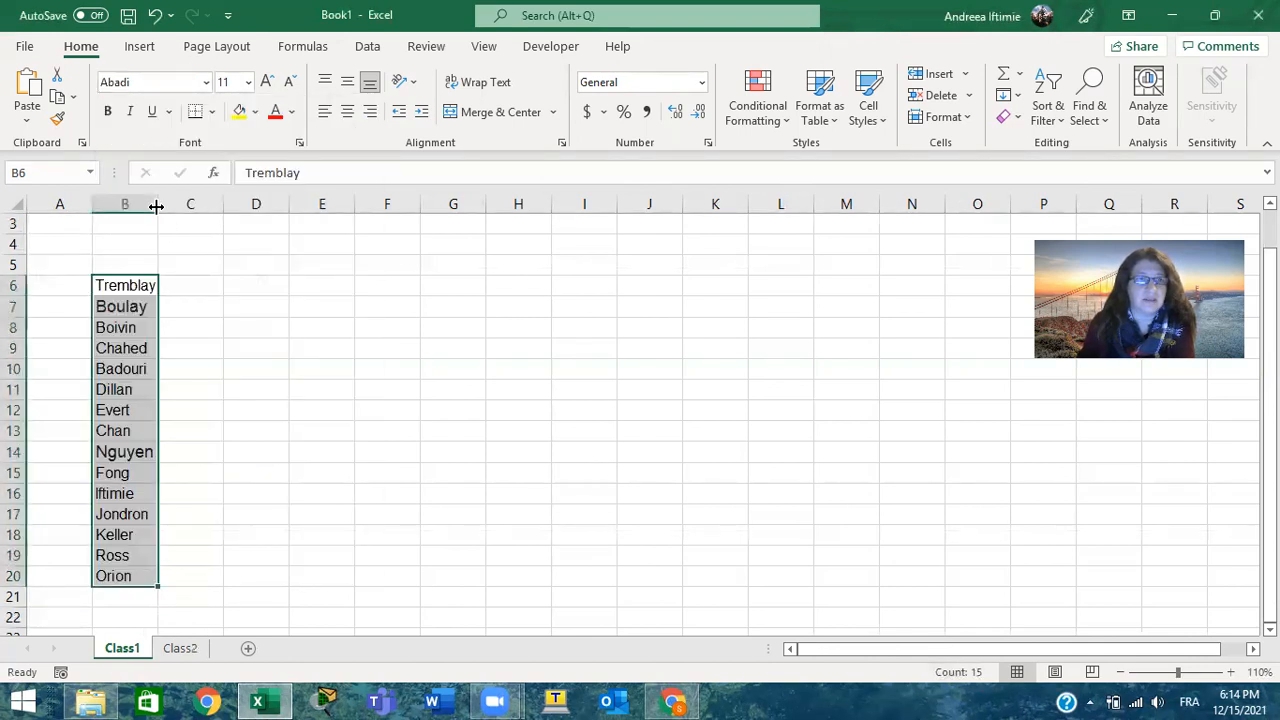
click(248, 84)
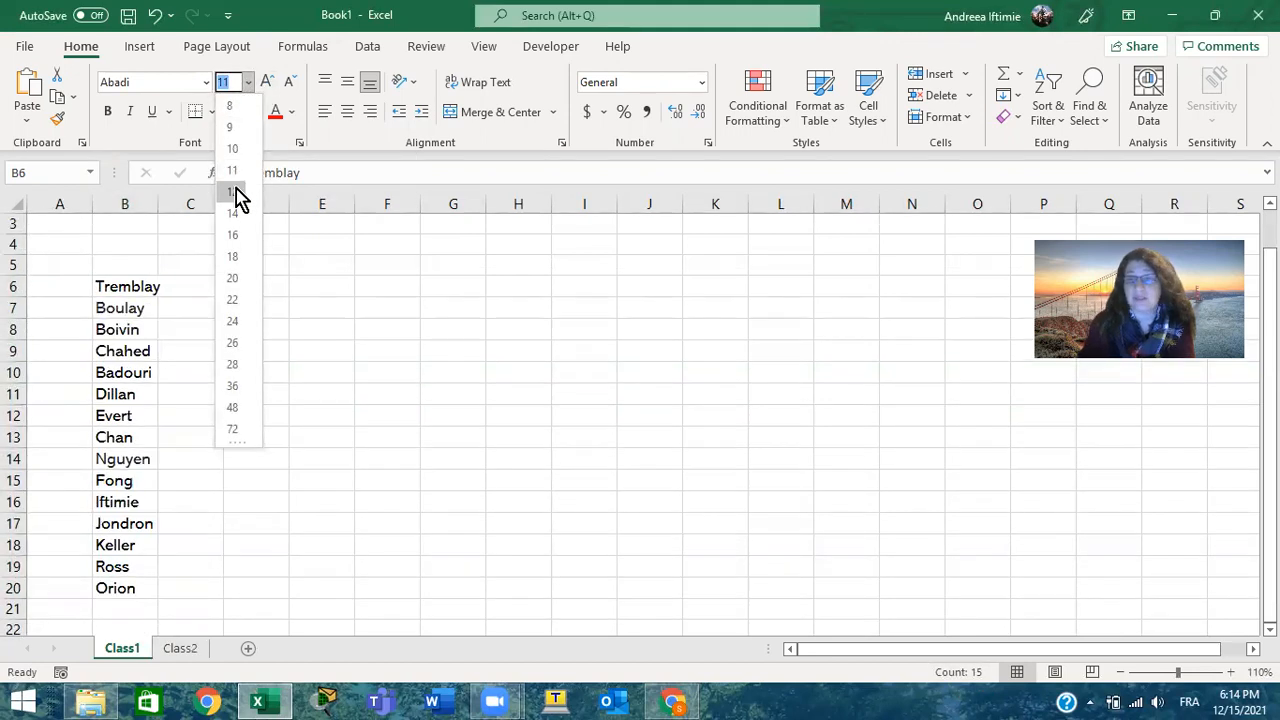
click(237, 191)
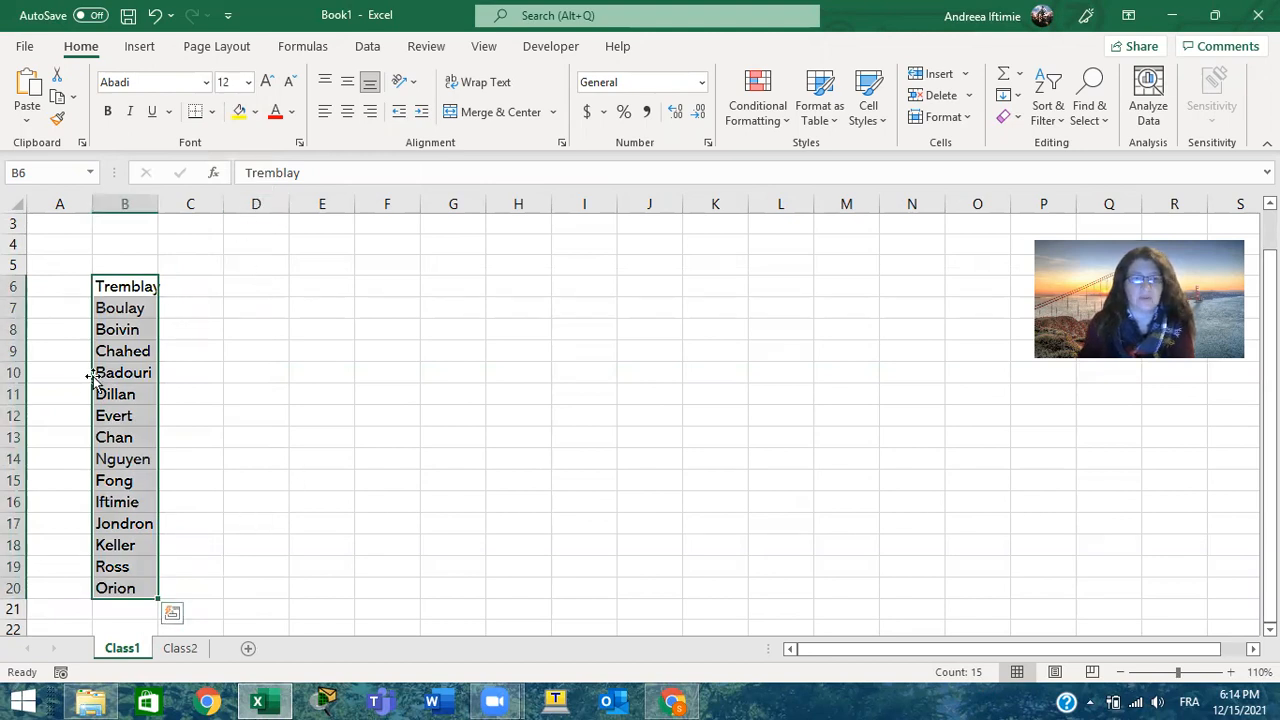
Copy the family names from the Class1 sheet and paste them as values into the Class2 sheet starting at cell B4
right_click(117, 298)
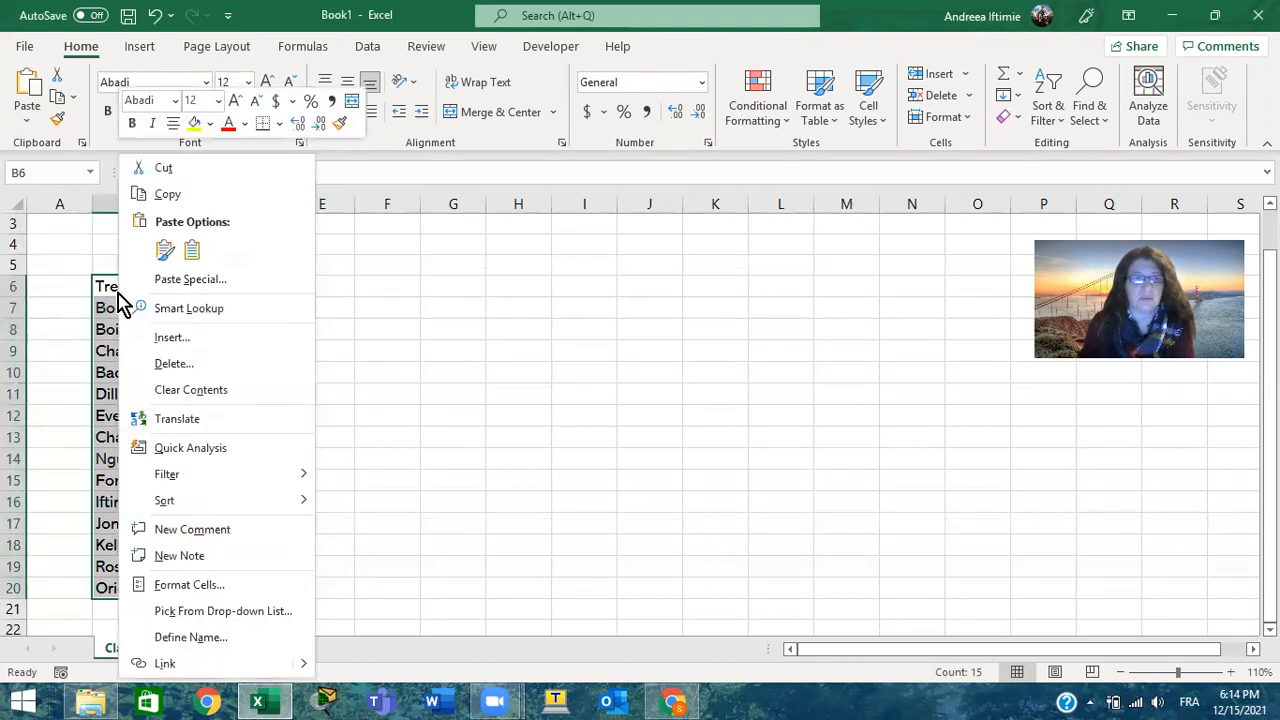
click(168, 194)
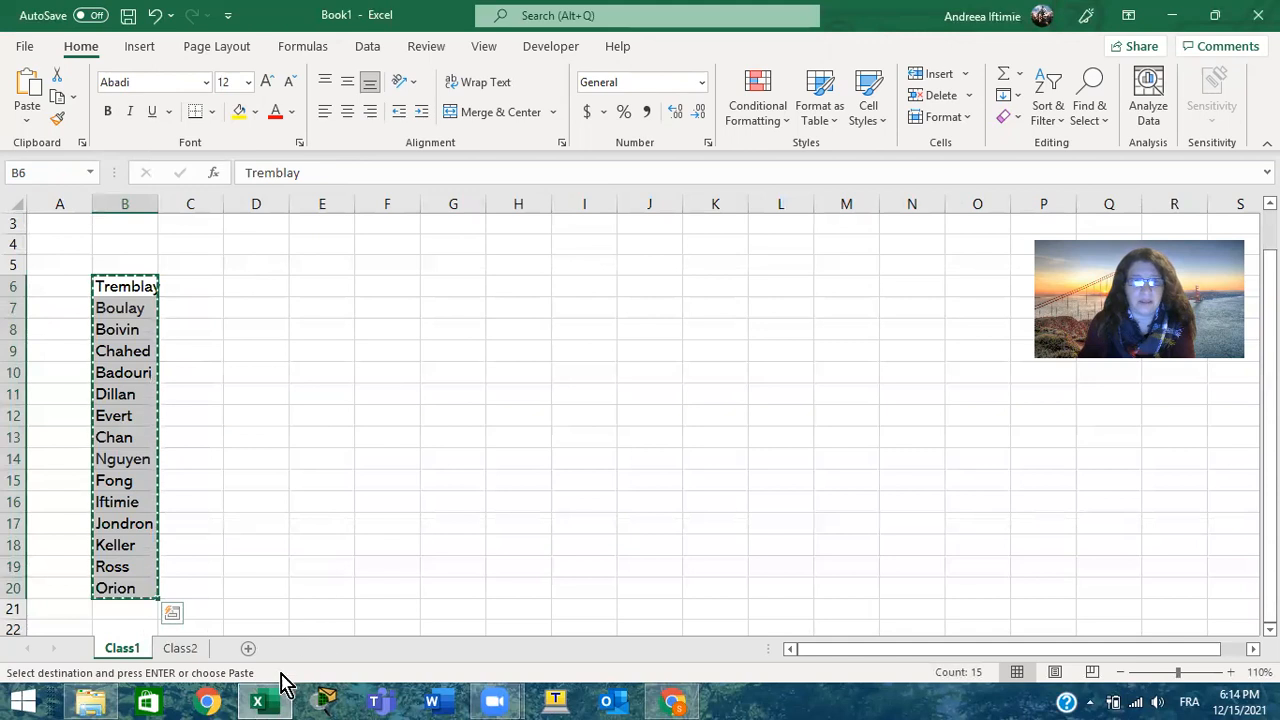
click(183, 649)
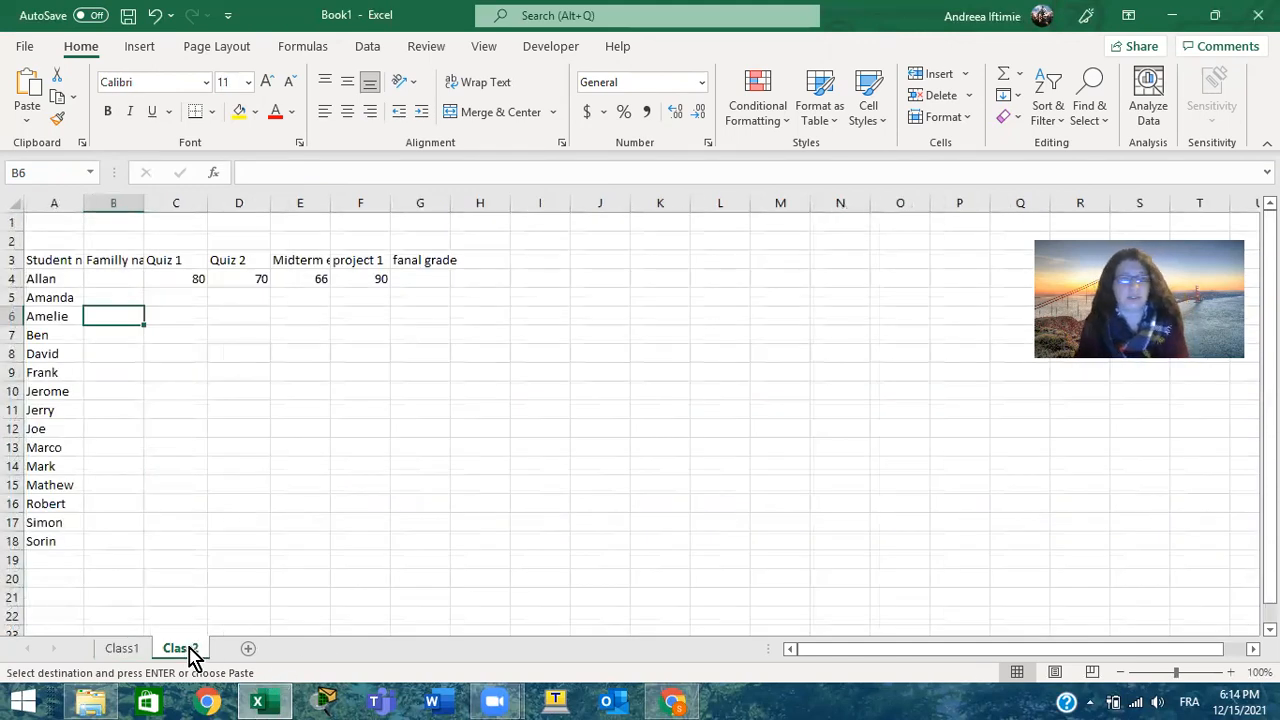
click(114, 278)
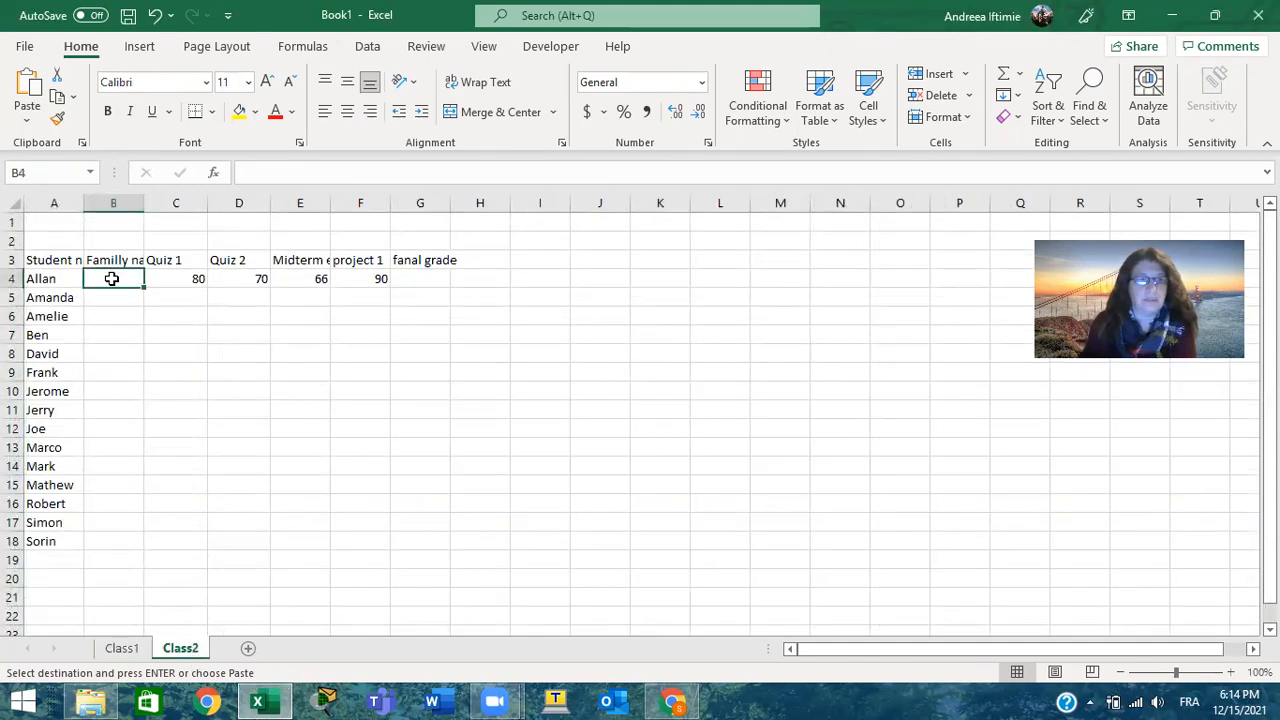
right_click(113, 279)
click(213, 279)
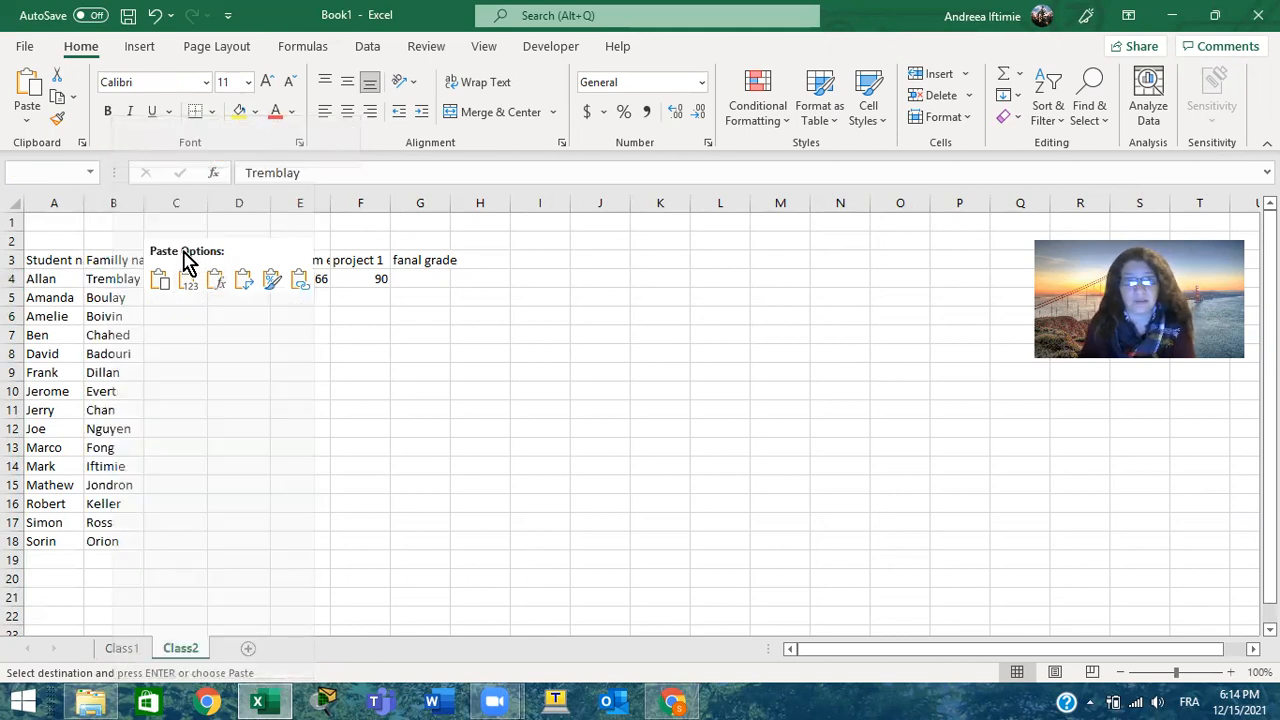
click(160, 281)
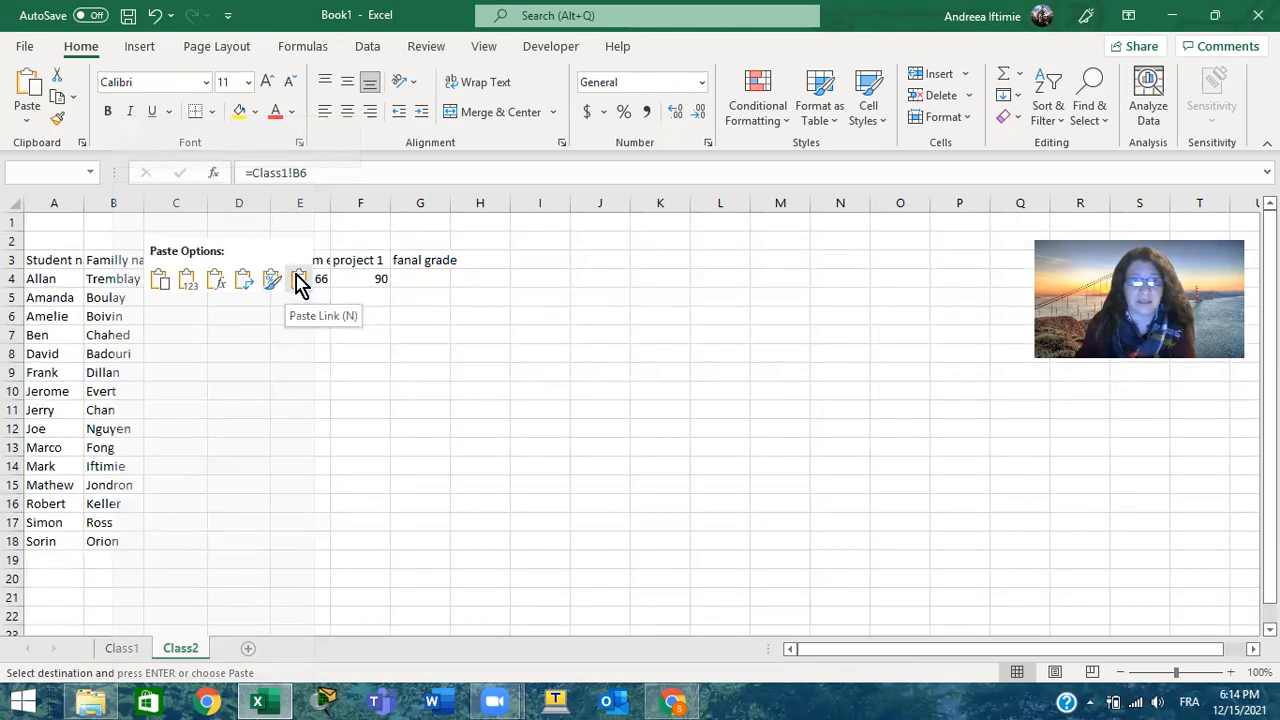
click(191, 285)
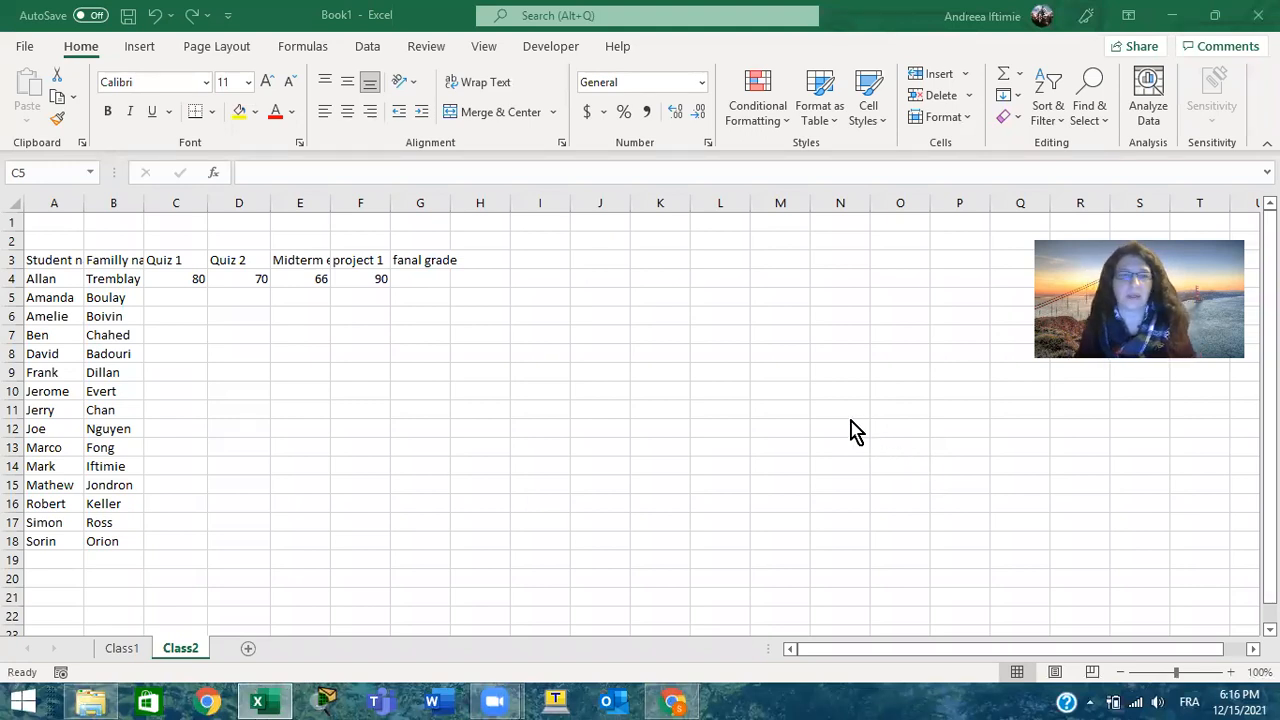
Search the functions for random and insert the RAND function in the Quiz 1 cell C5
click(190, 294)
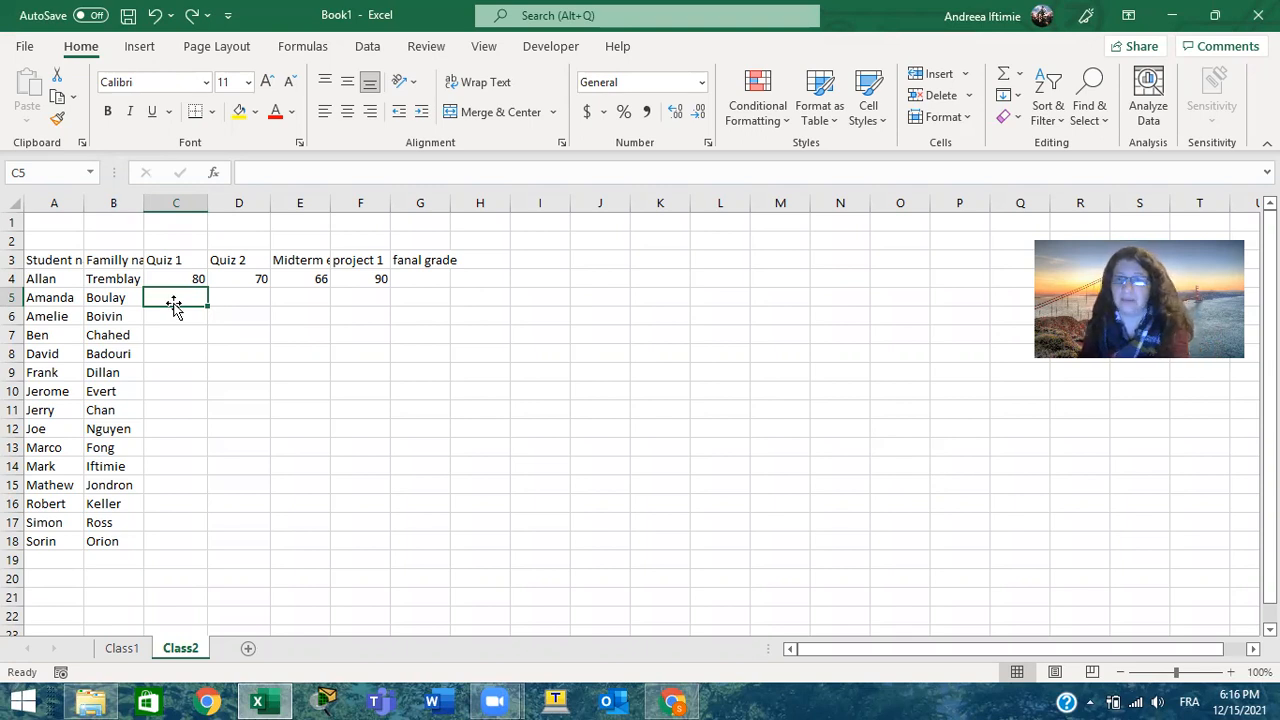
text(=)
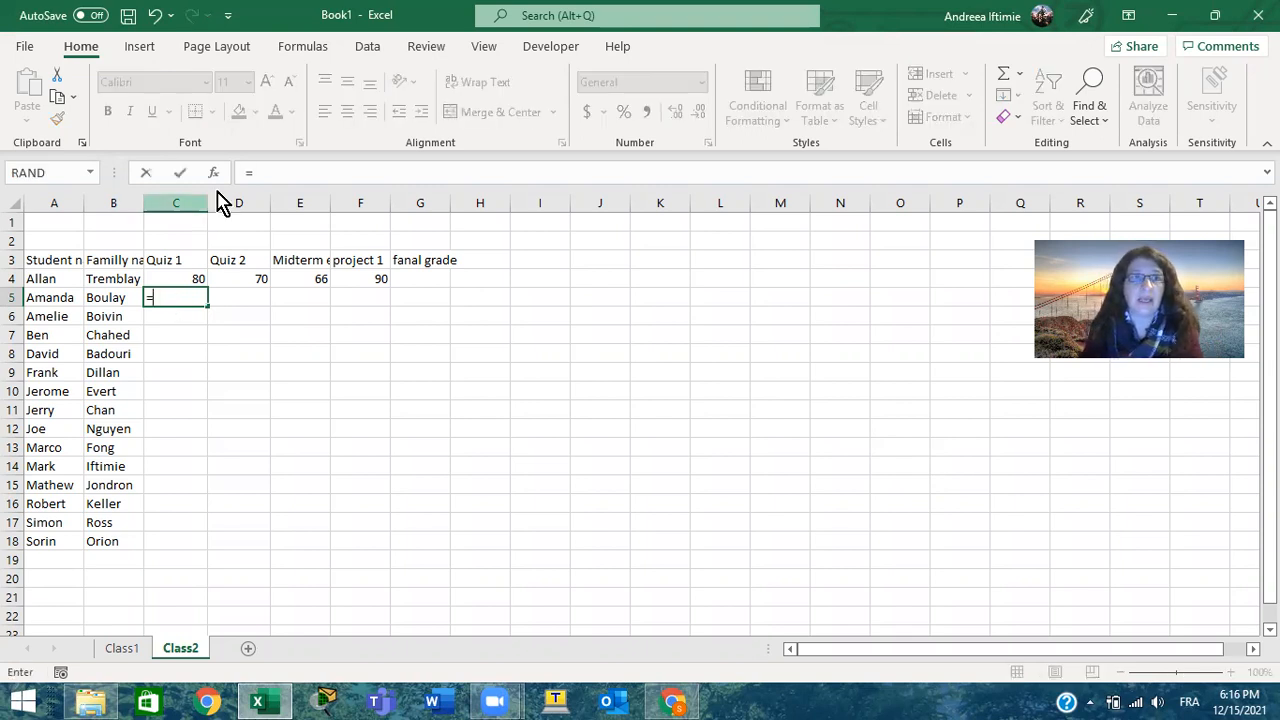
click(215, 174)
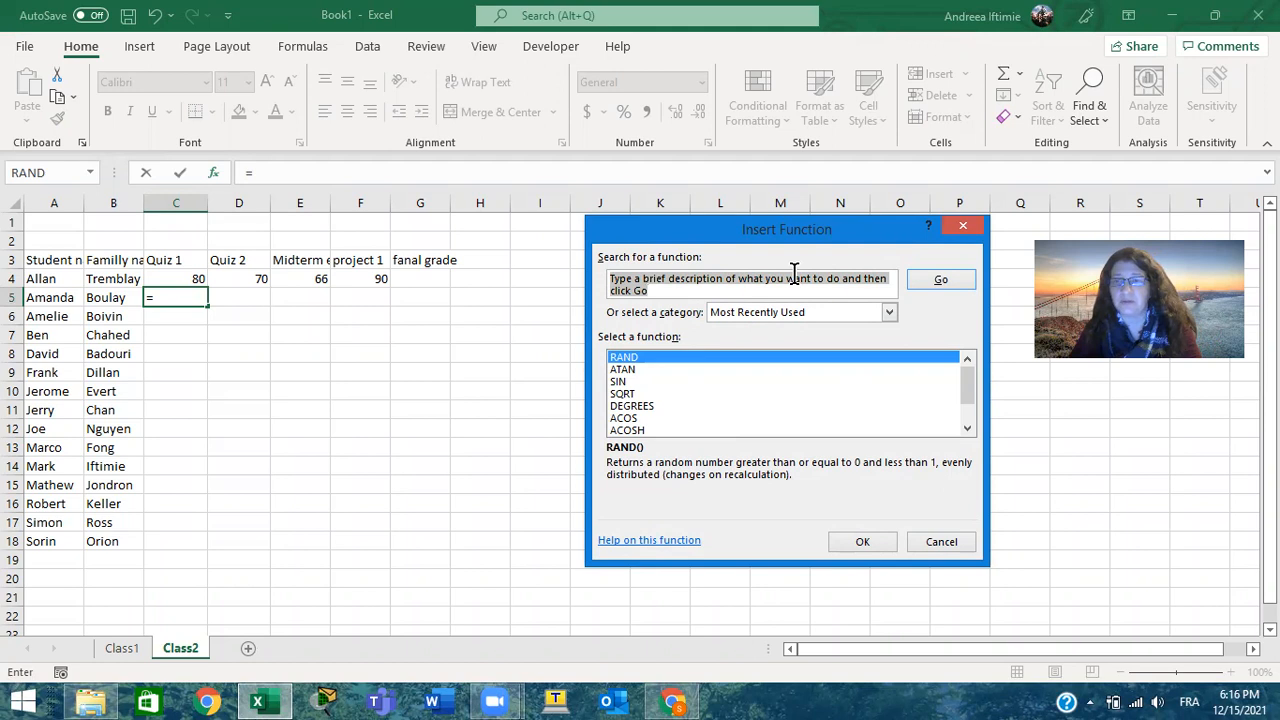
text(r)
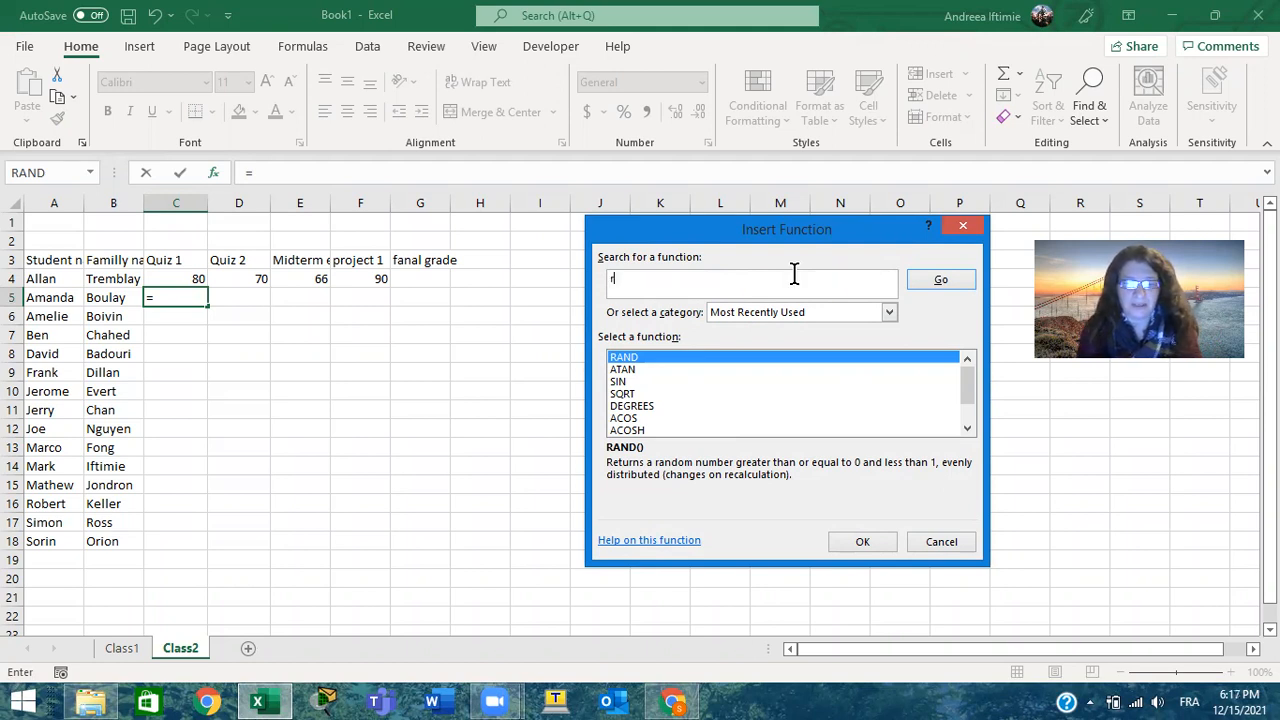
text(andom)
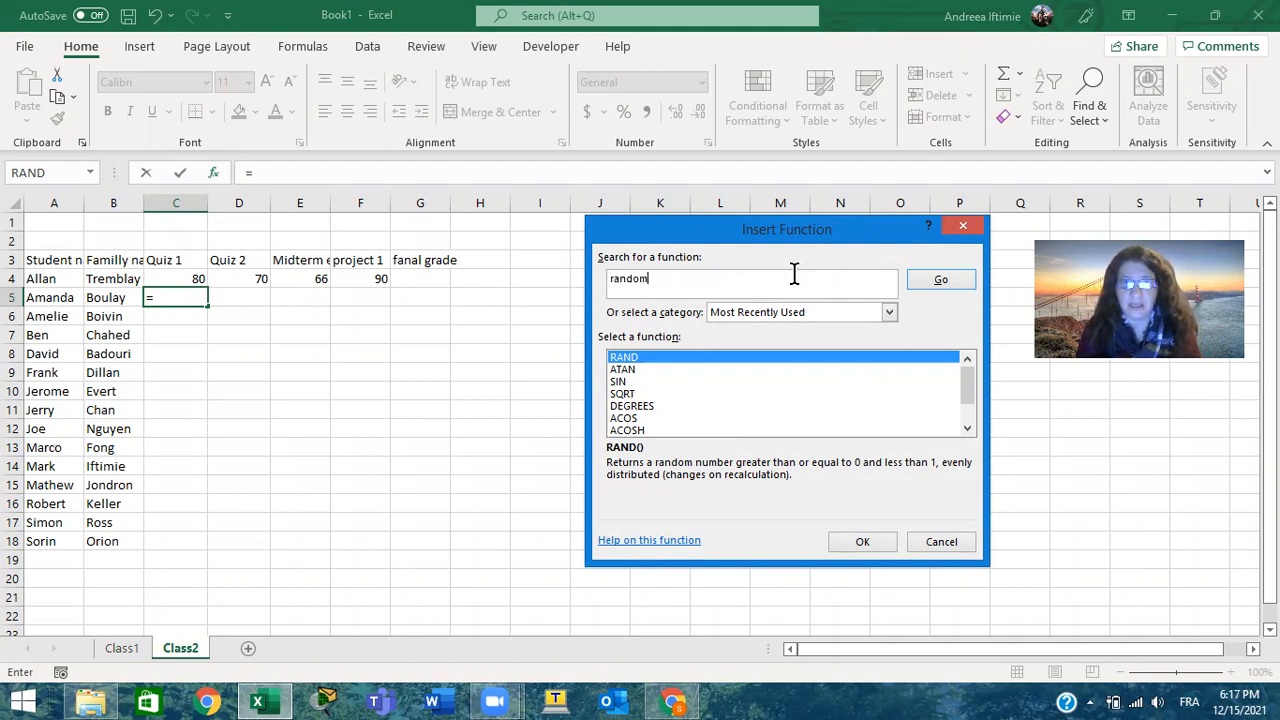
click(945, 281)
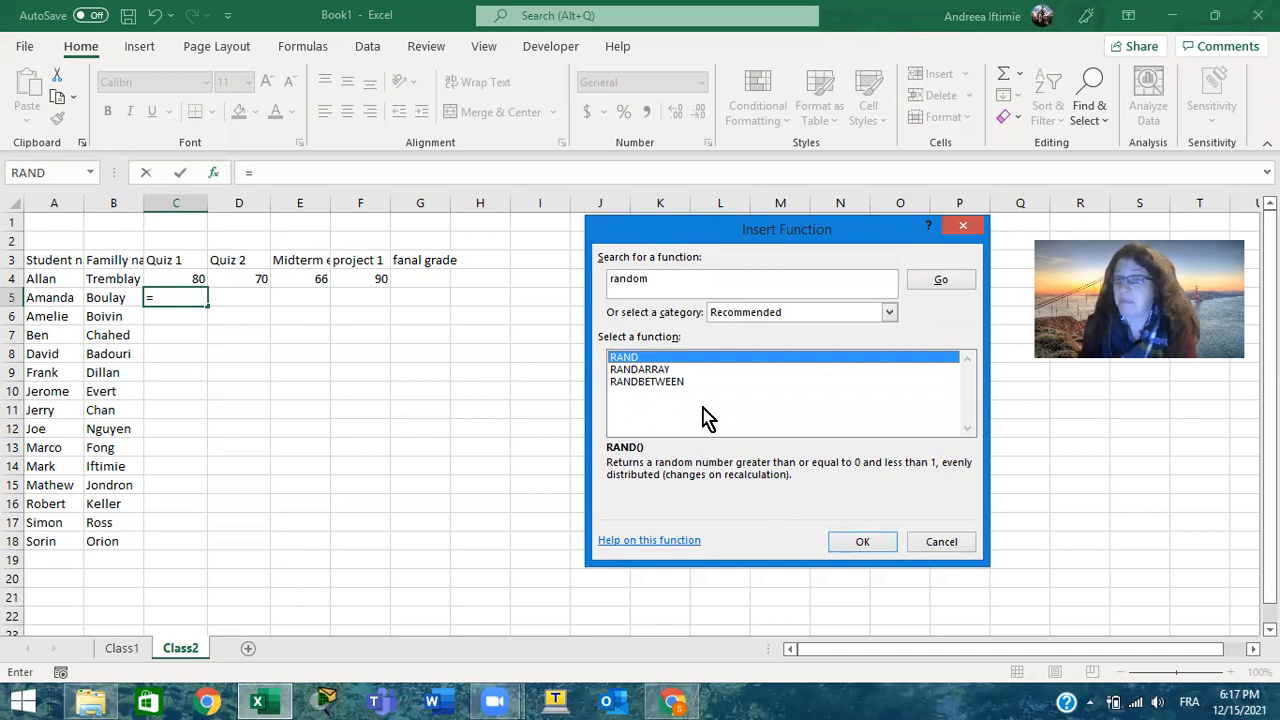
click(684, 384)
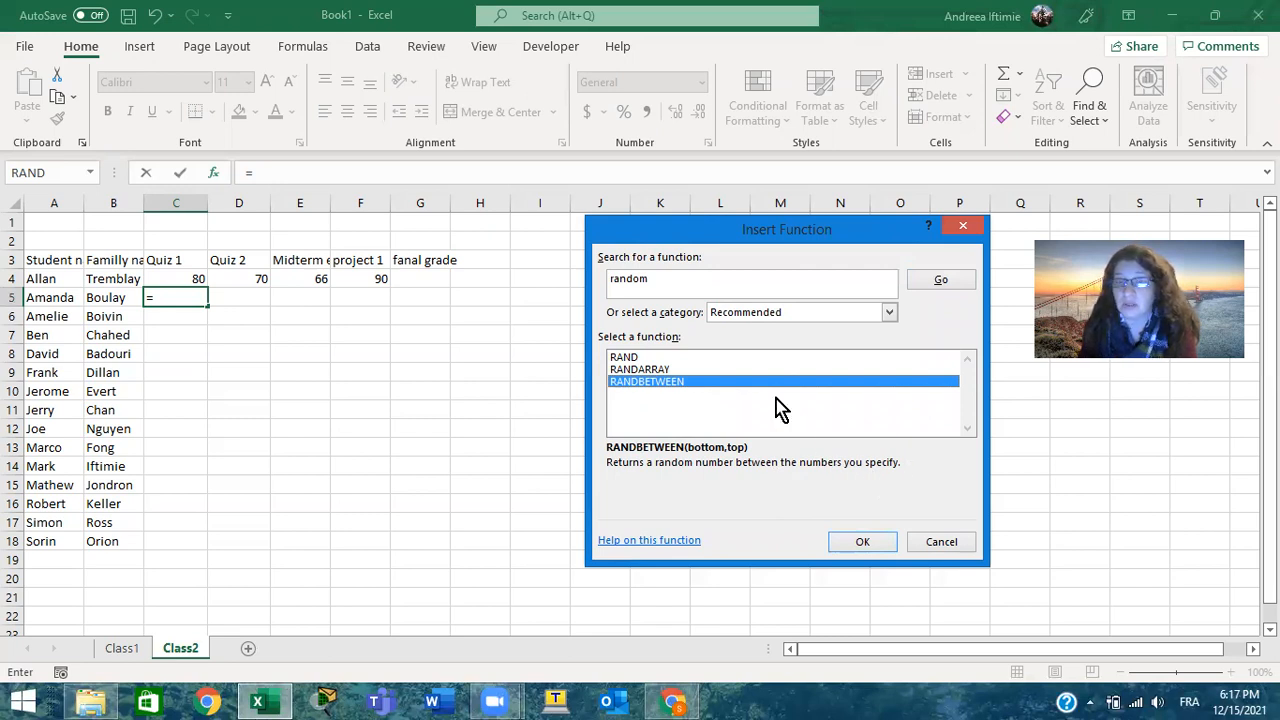
click(644, 357)
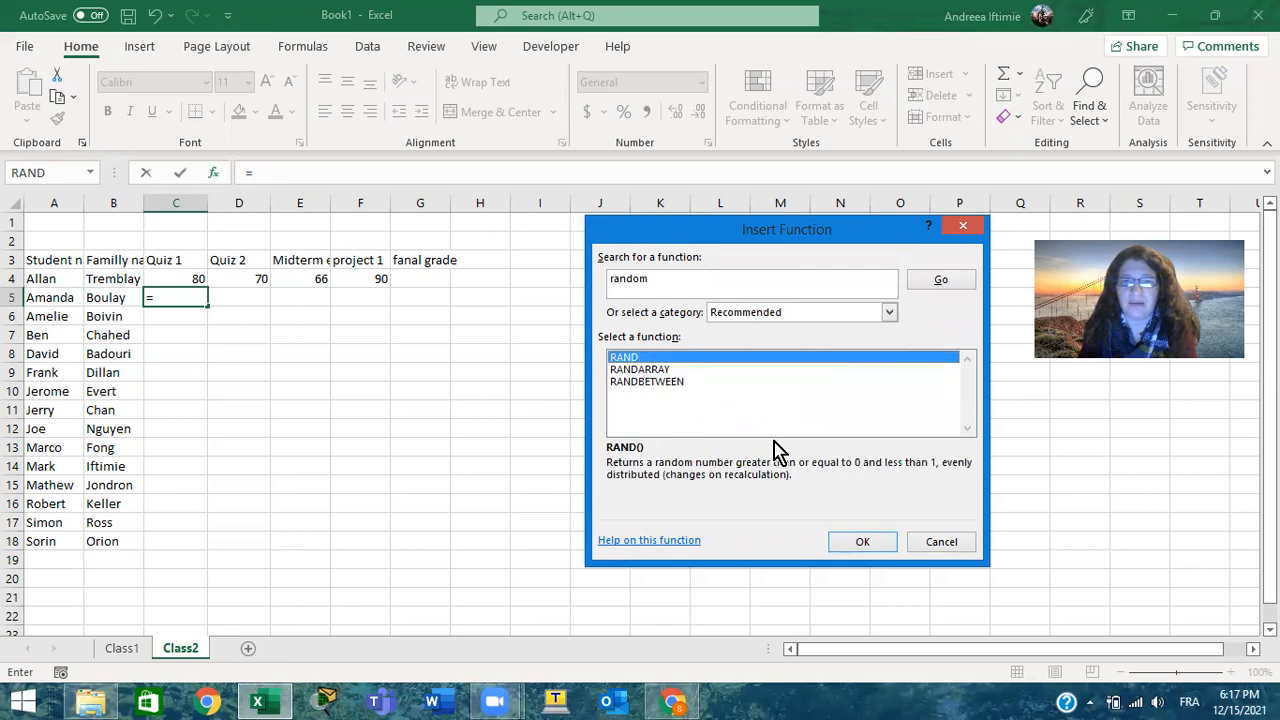
click(880, 543)
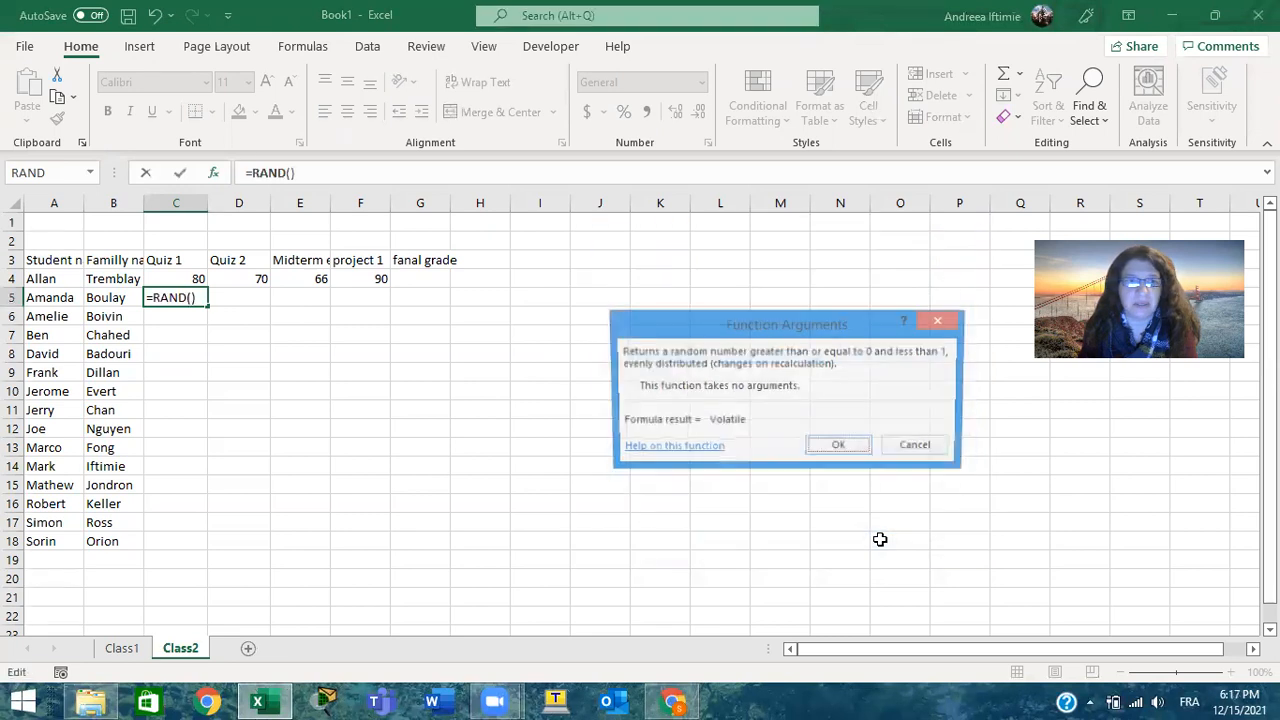
click(840, 447)
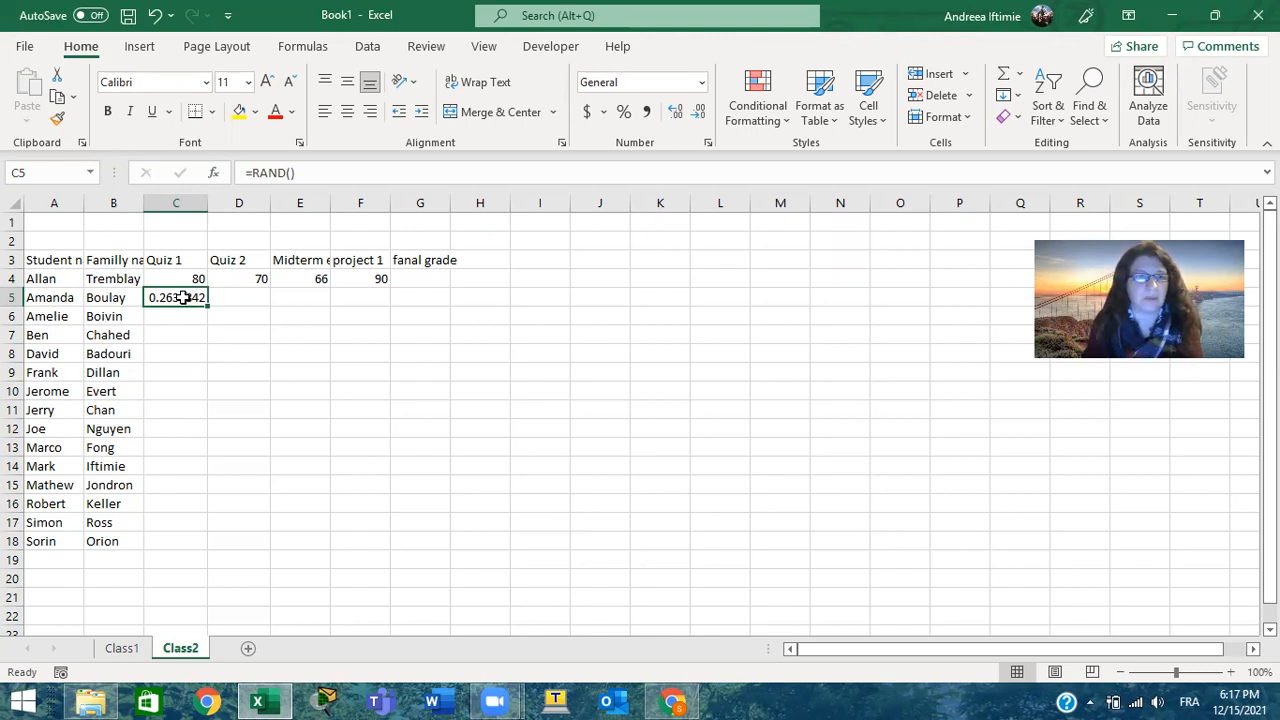
Extend the formula in C5 to =RAND()*100
double_click(180, 297)
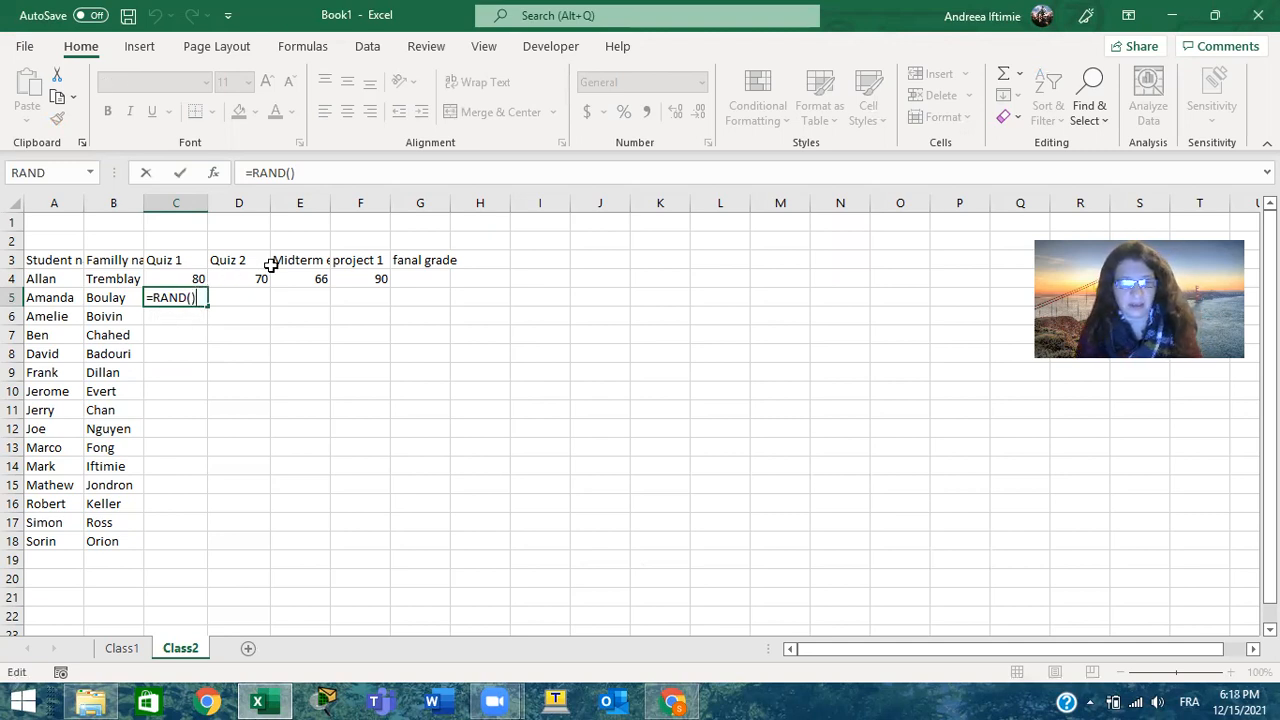
text(*100)
key(Return)
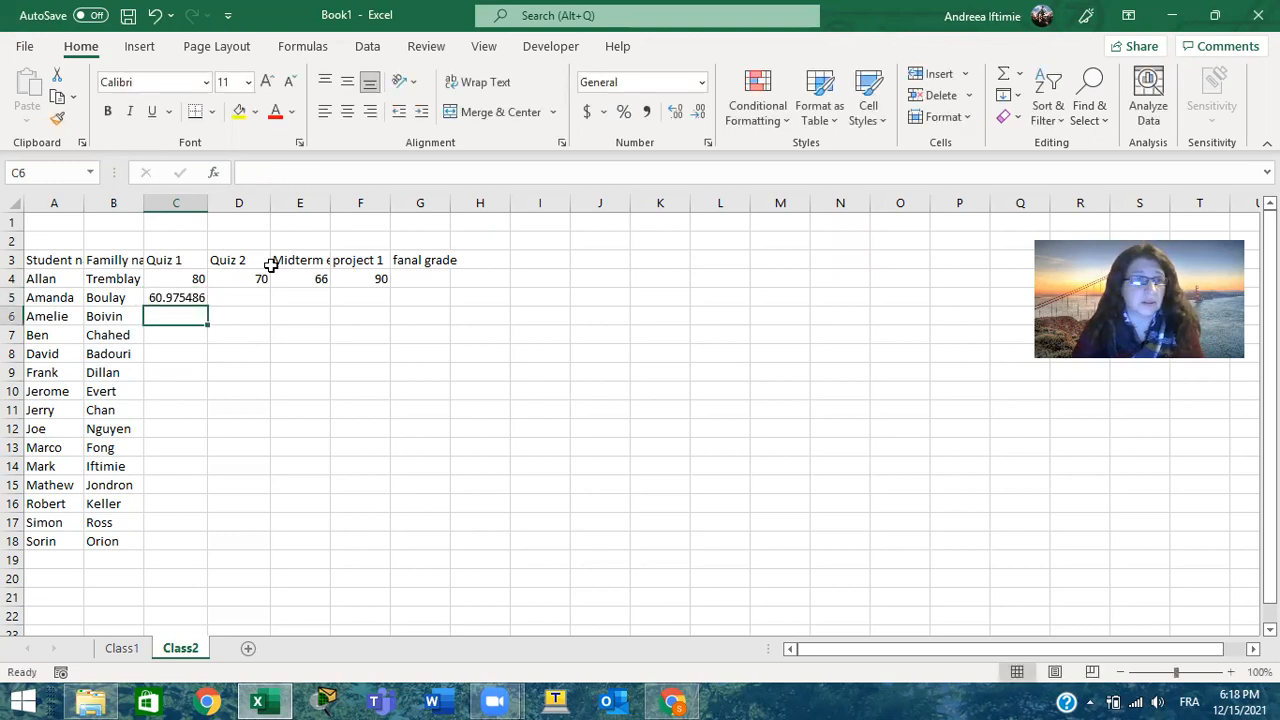
click(189, 295)
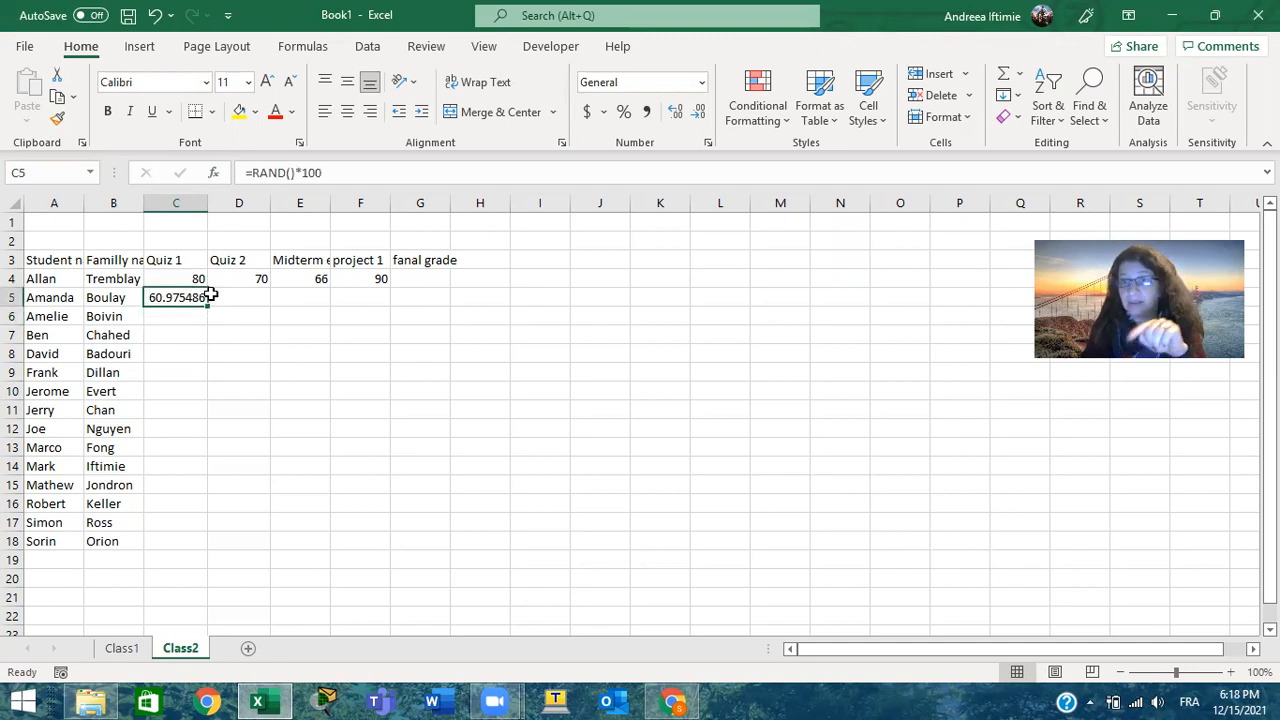
key(Return)
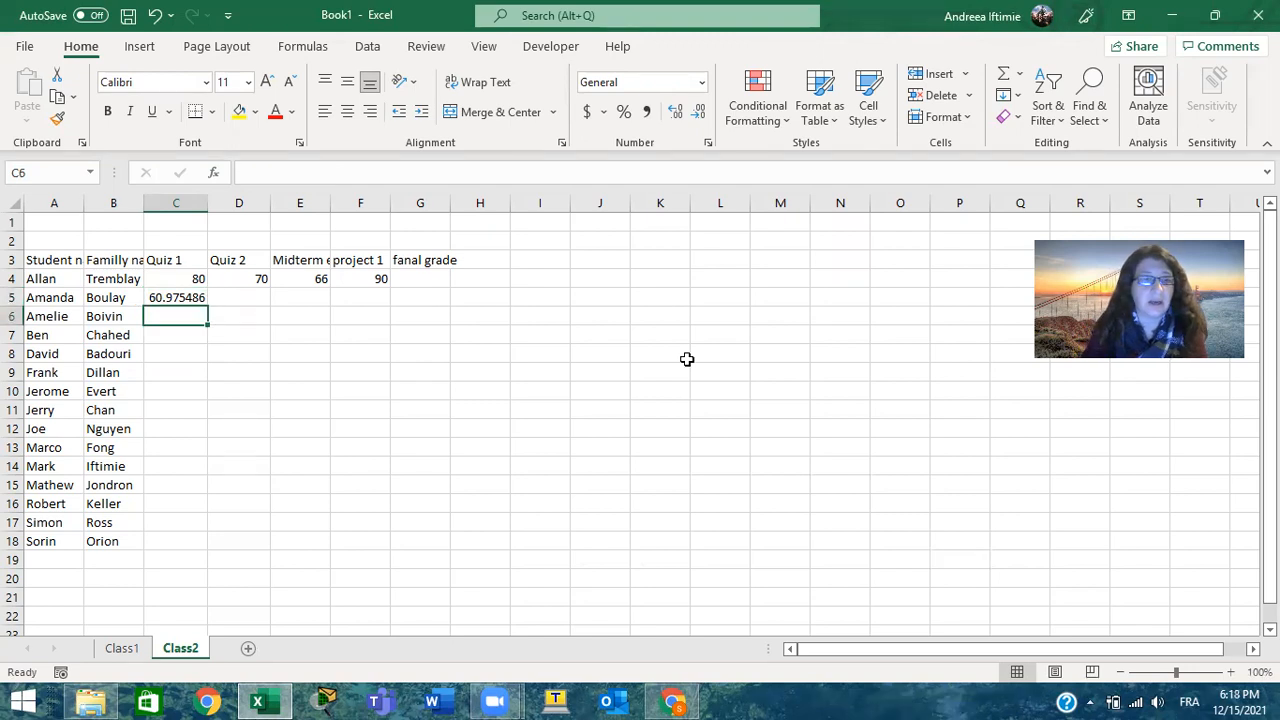
Enter the Quiz 2 grade 30 in cell D5
click(258, 294)
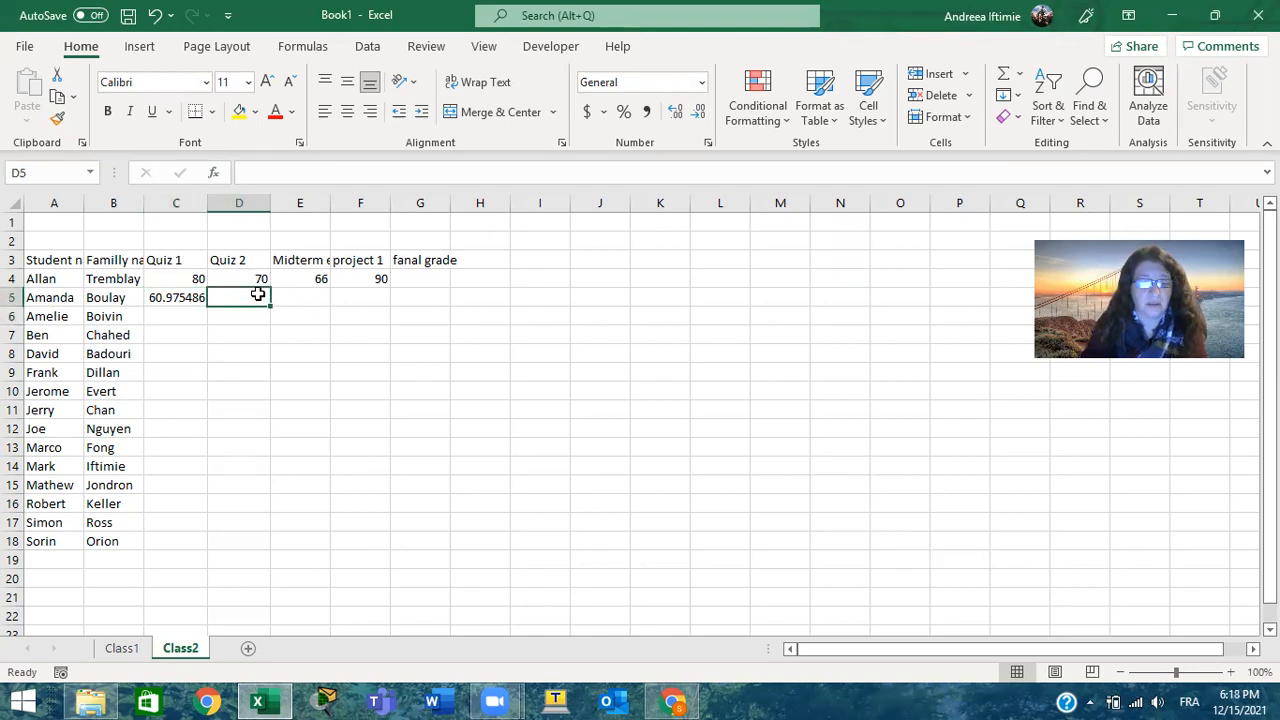
text(80)
key(Return)
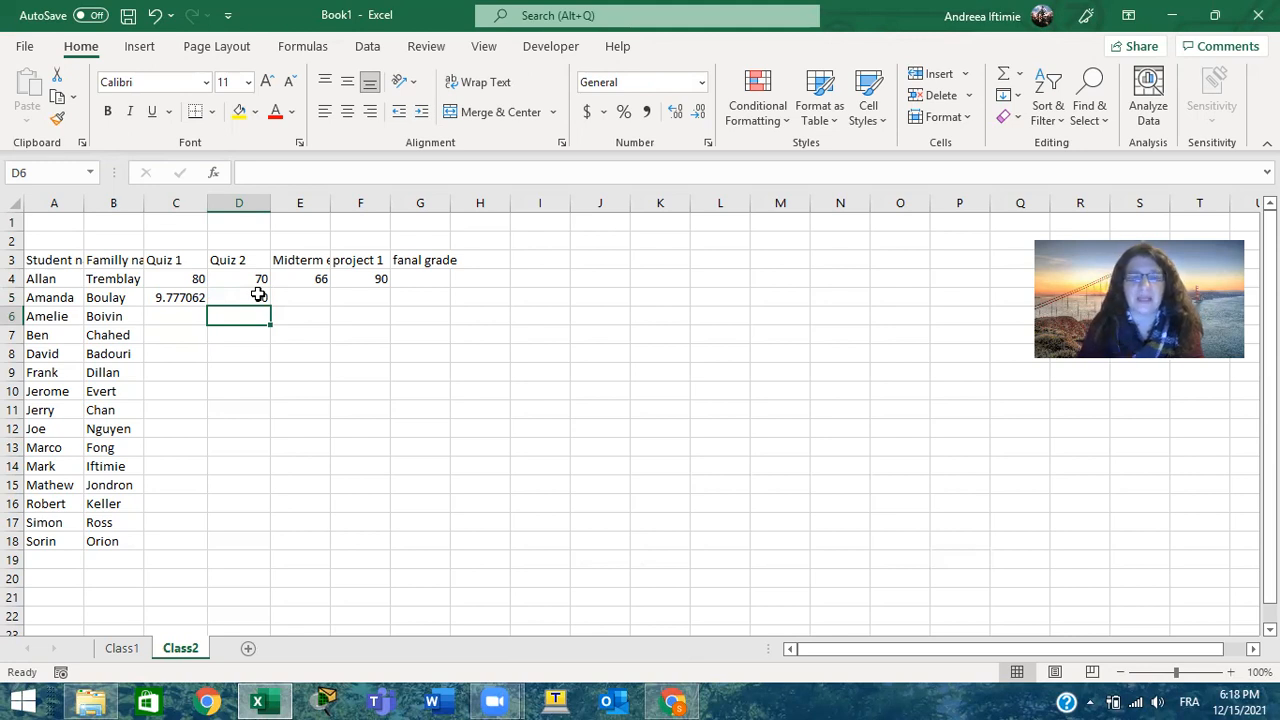
Search the functions for random and insert the RANDBETWEEN function in the Quiz 1 cell C6
click(172, 325)
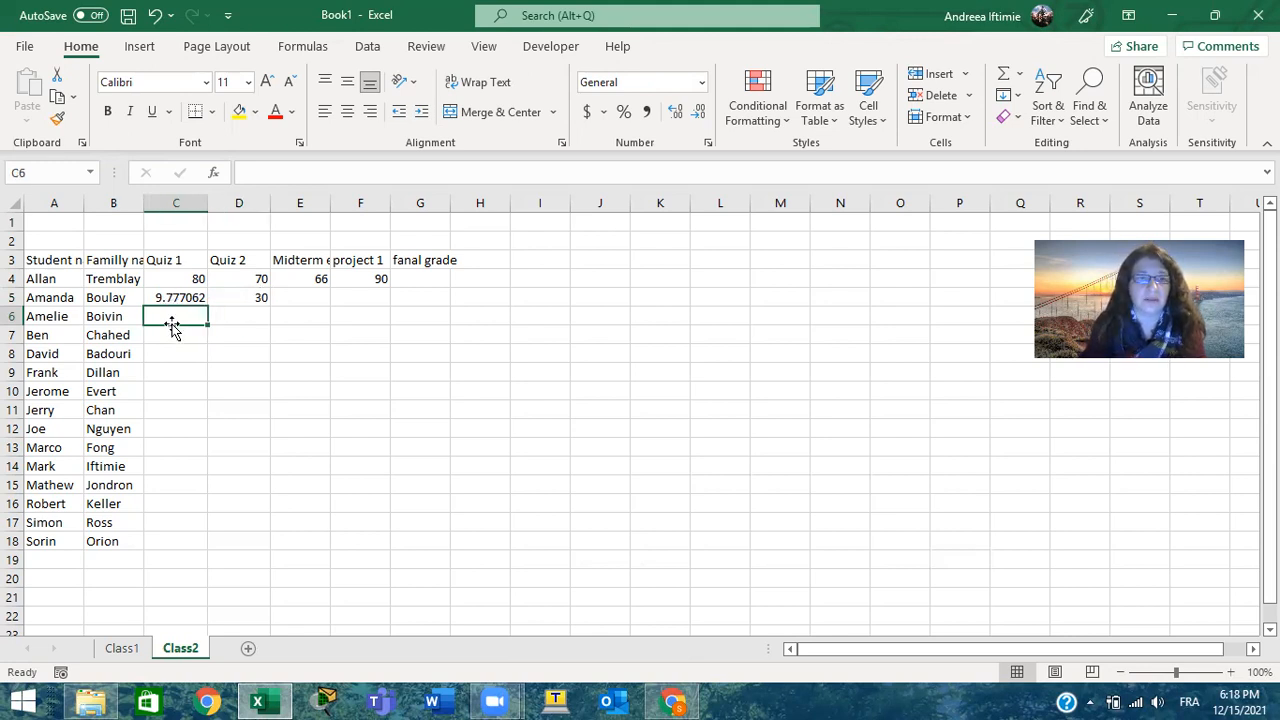
click(217, 176)
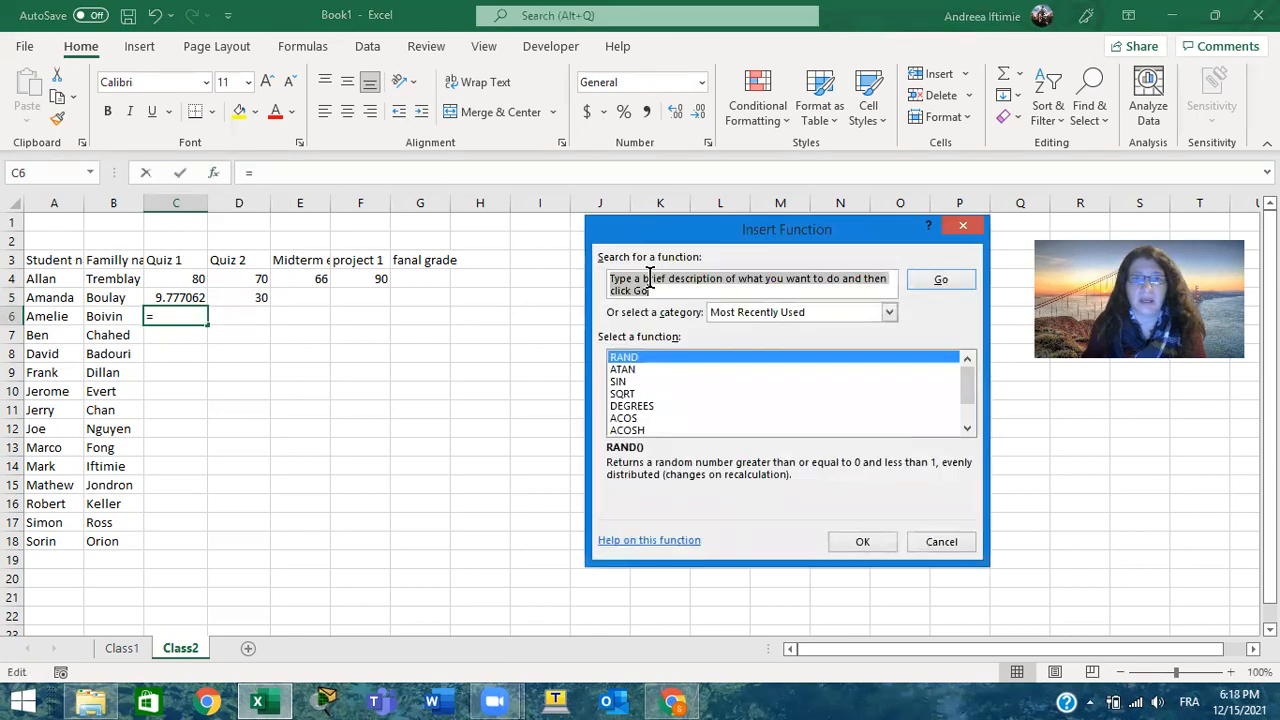
text(r)
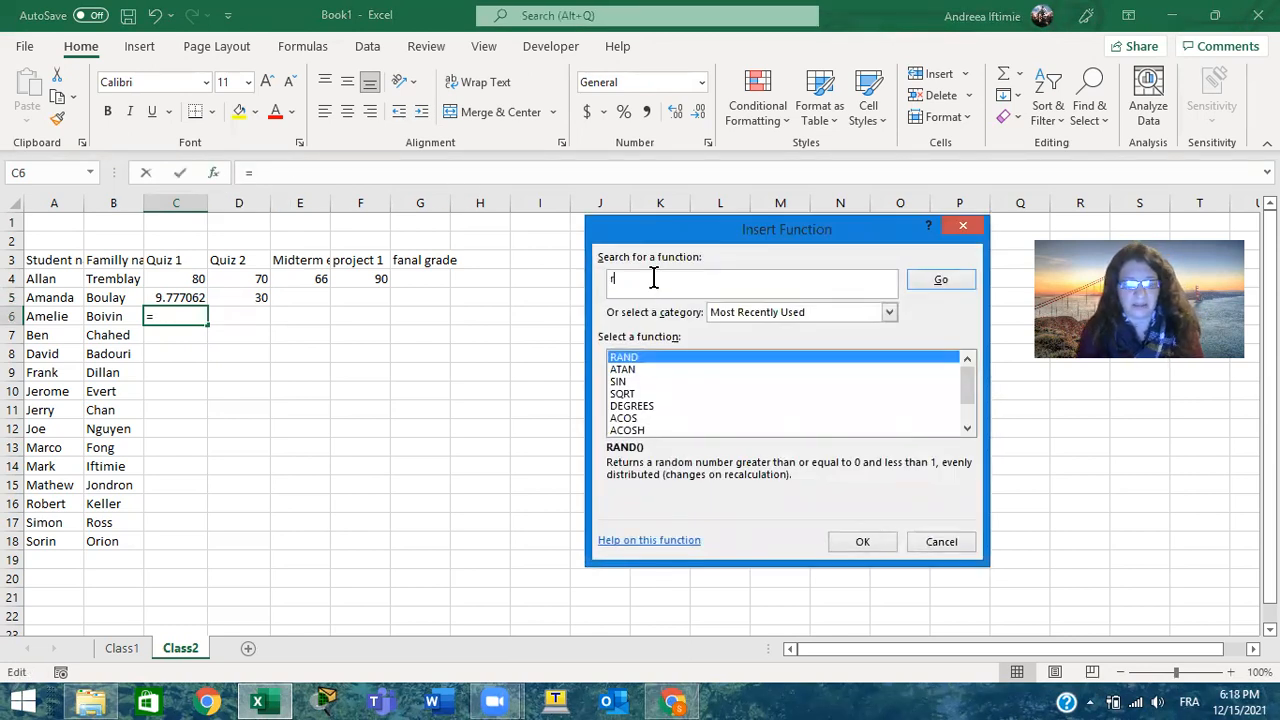
text(andom)
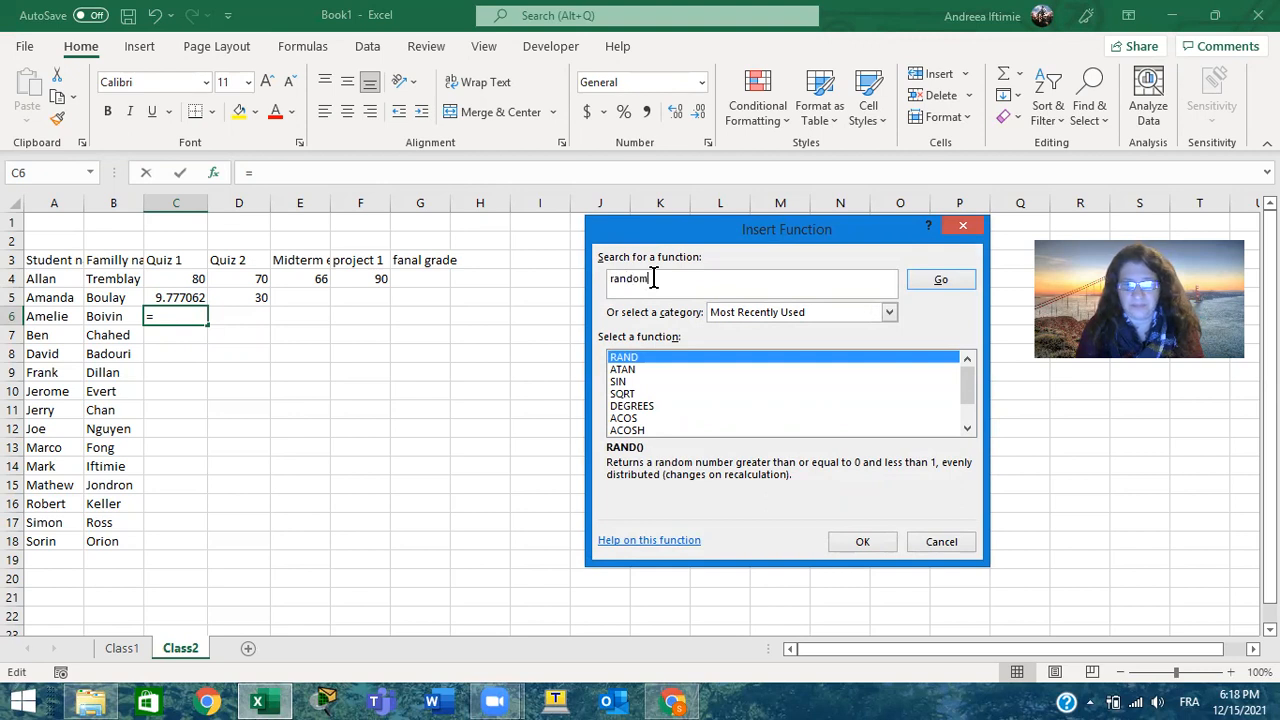
key(Return)
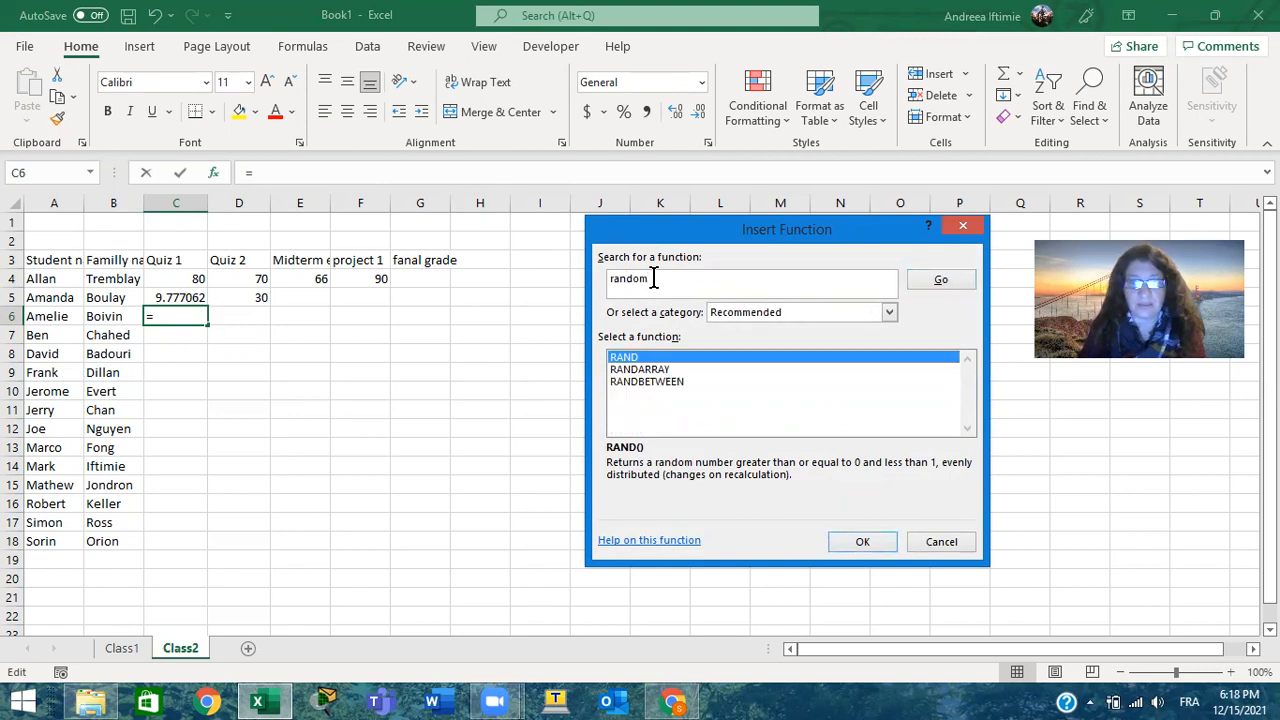
click(683, 383)
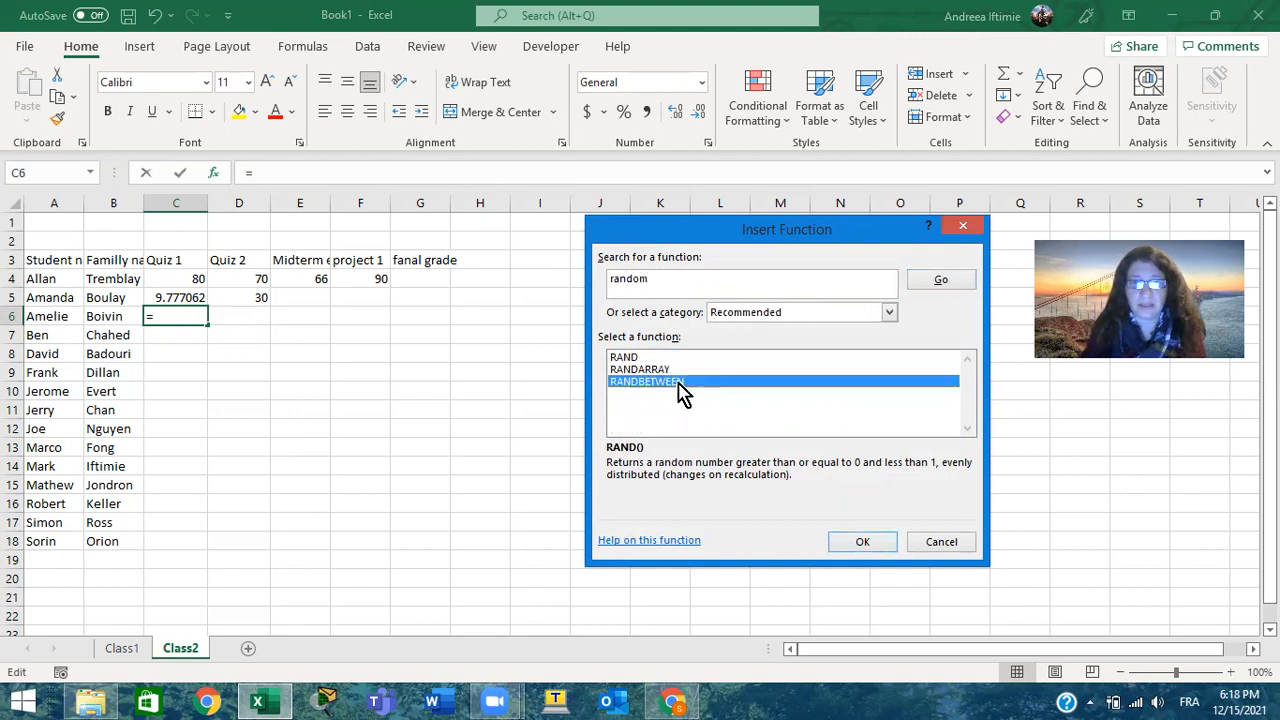
click(882, 543)
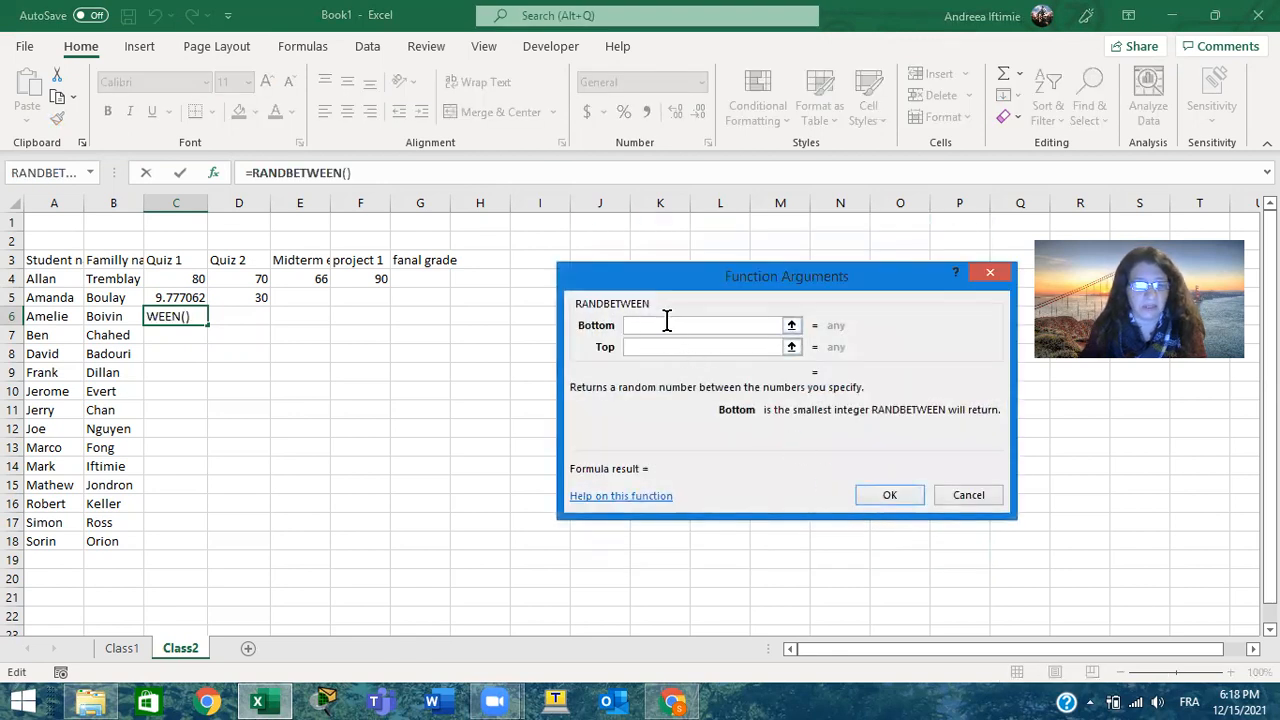
Set the RANDBETWEEN arguments to bottom 60 and top 100 and apply the formula to C6
text(6)
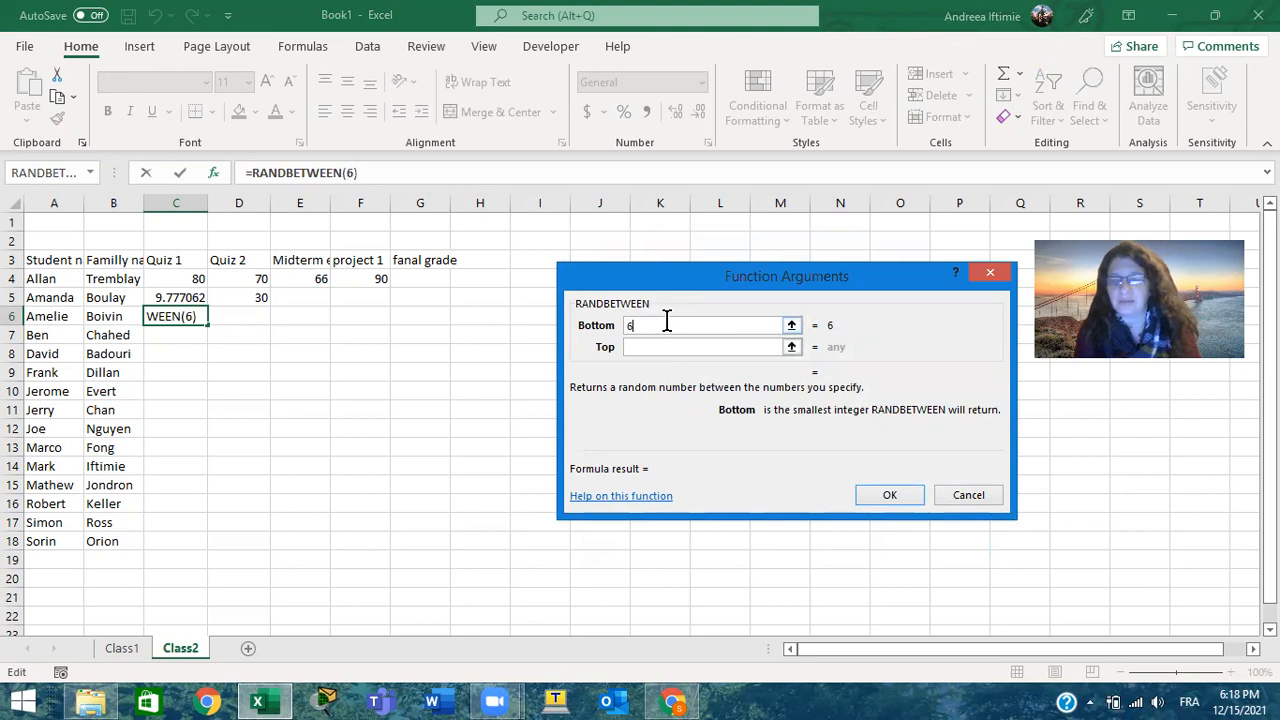
text(0)
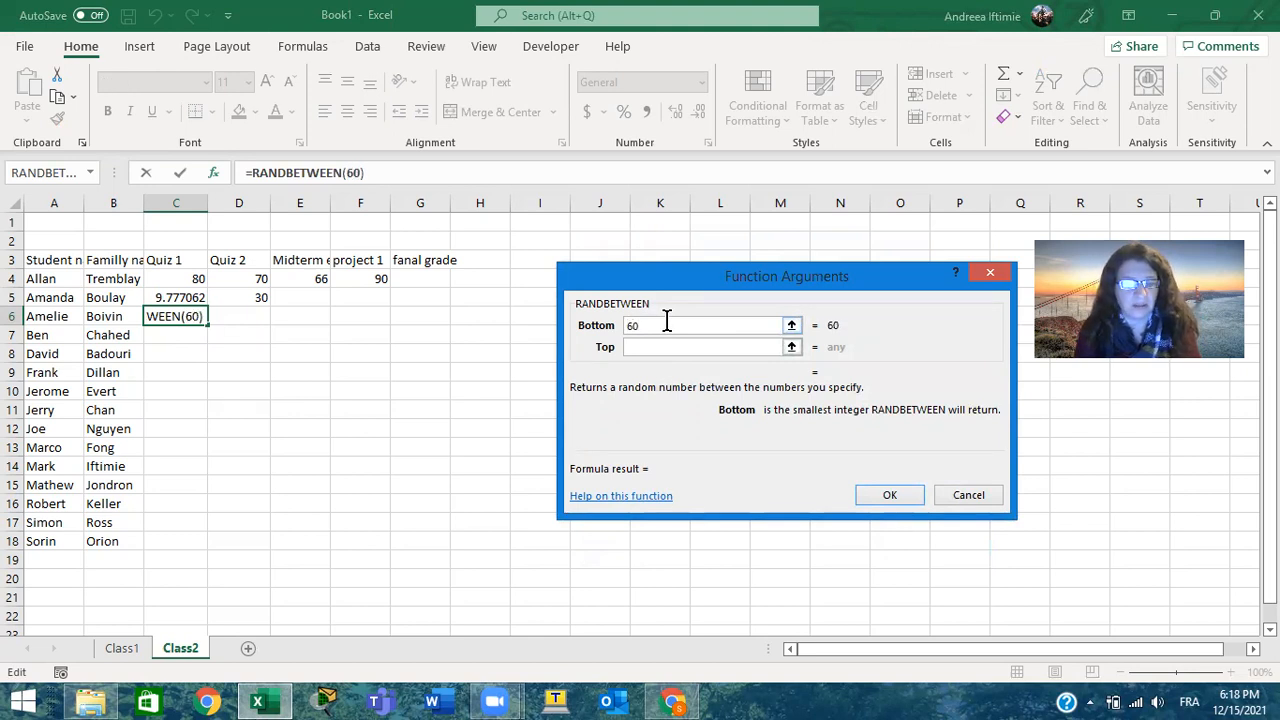
key(Tab)
text(100)
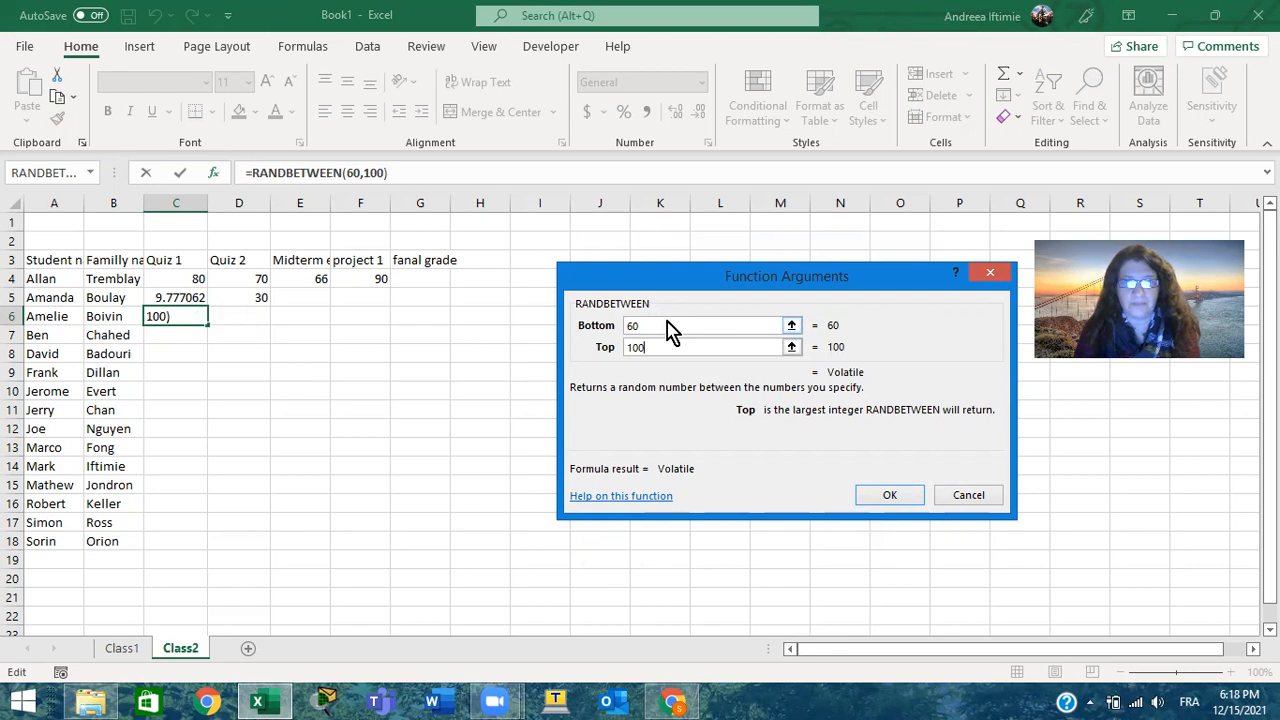
key(Return)
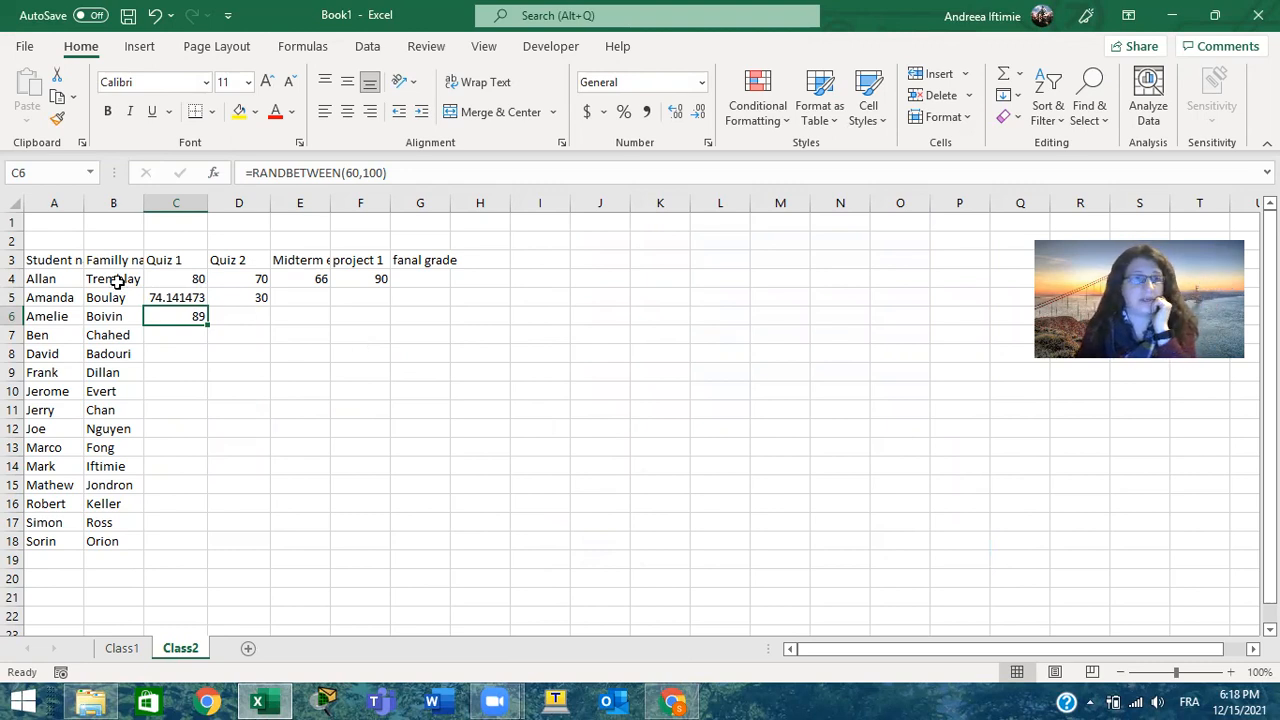
Clear the grade cells C5:F5, removing the RAND formula and the Quiz 2 entry
drag(163, 293, 361, 297)
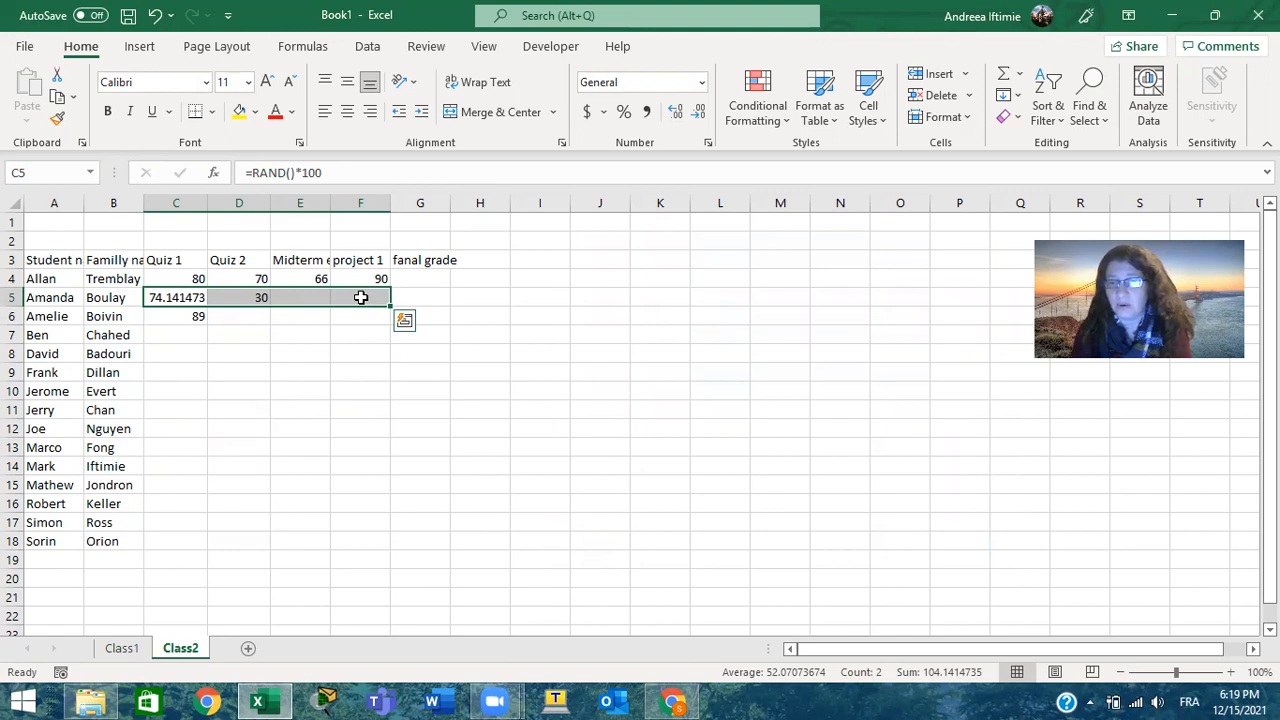
key(Delete)
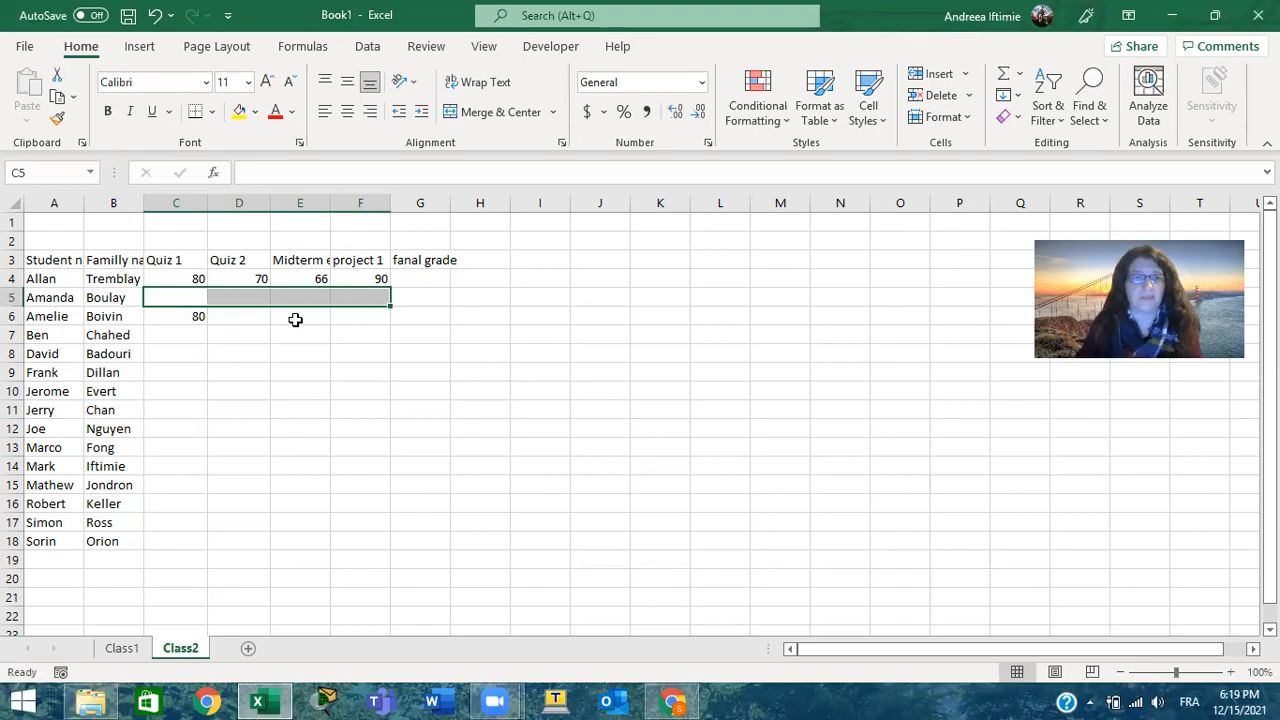
Move the RANDBETWEEN formula from C6 to F9 and on to C4, replacing the existing Quiz 1 grade
click(200, 316)
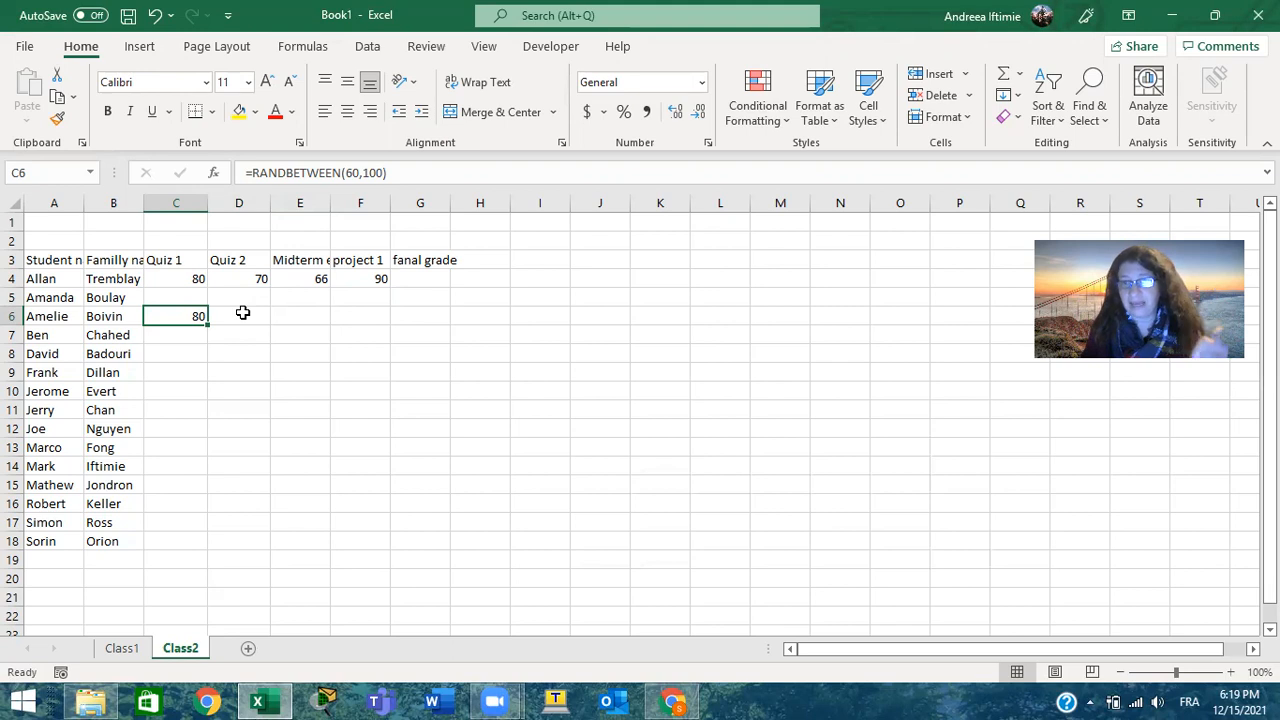
click(243, 313)
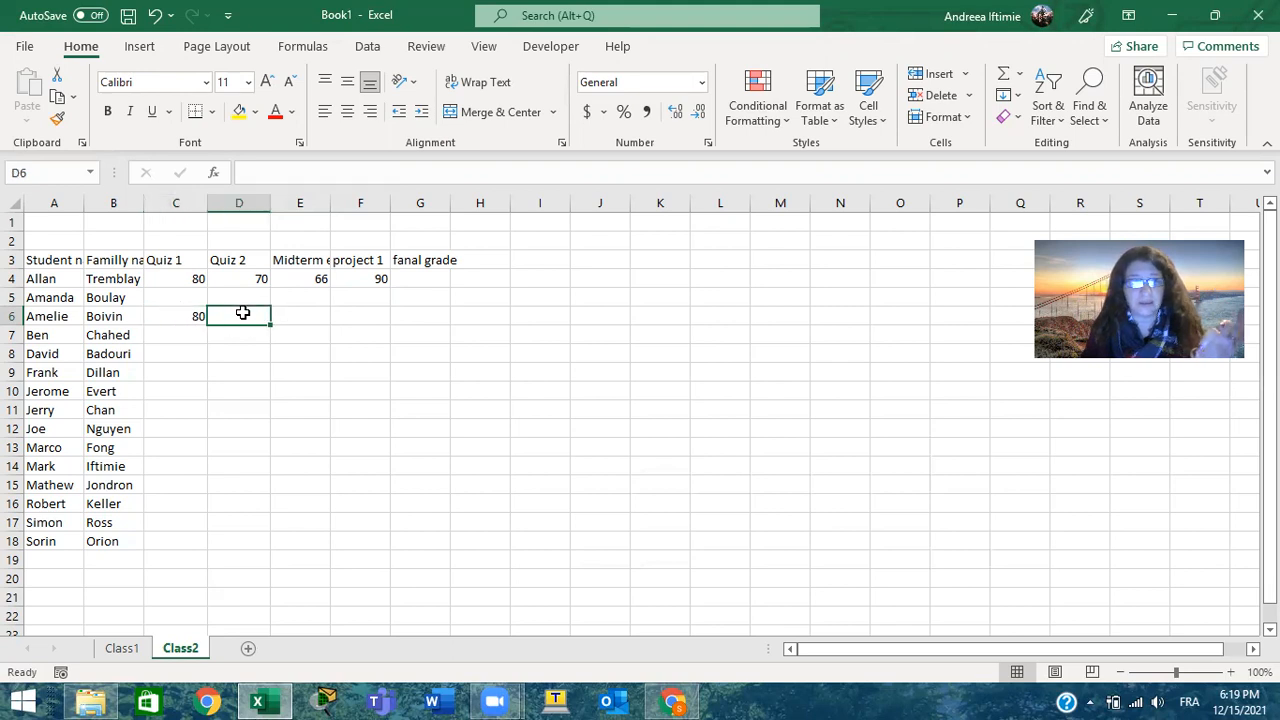
click(189, 315)
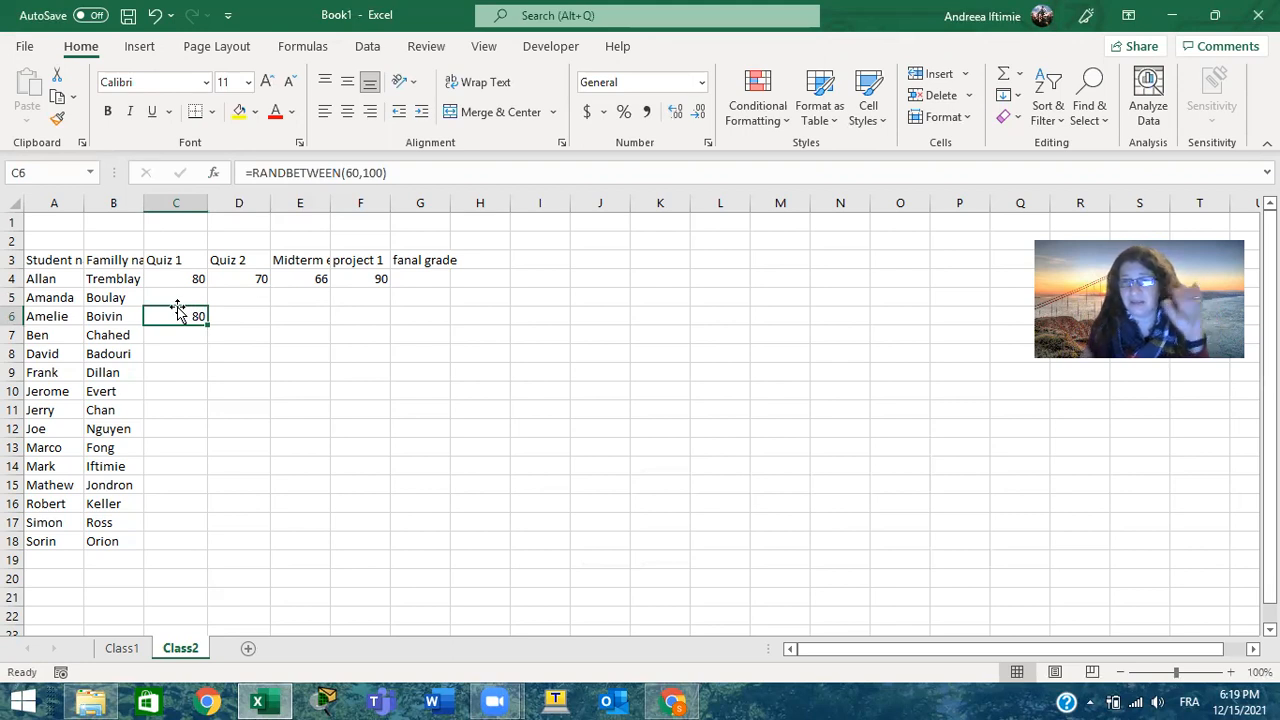
drag(170, 312, 385, 372)
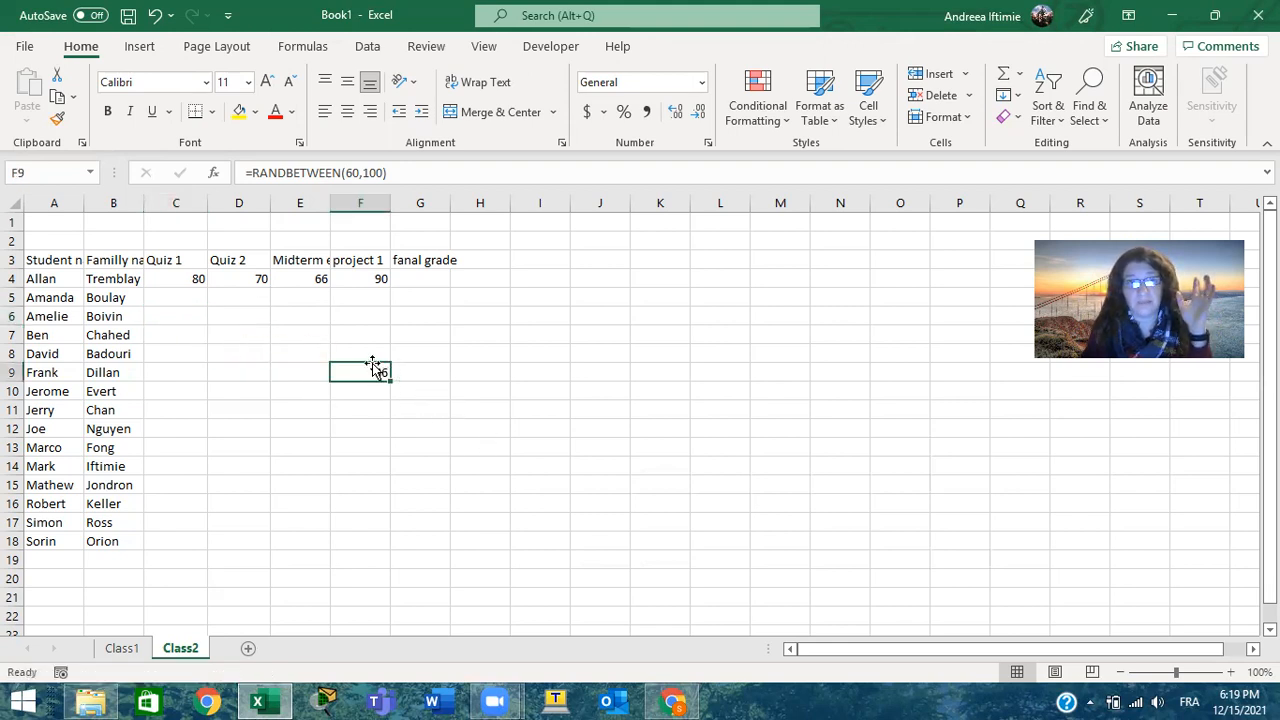
click(368, 357)
click(369, 371)
drag(369, 371, 180, 287)
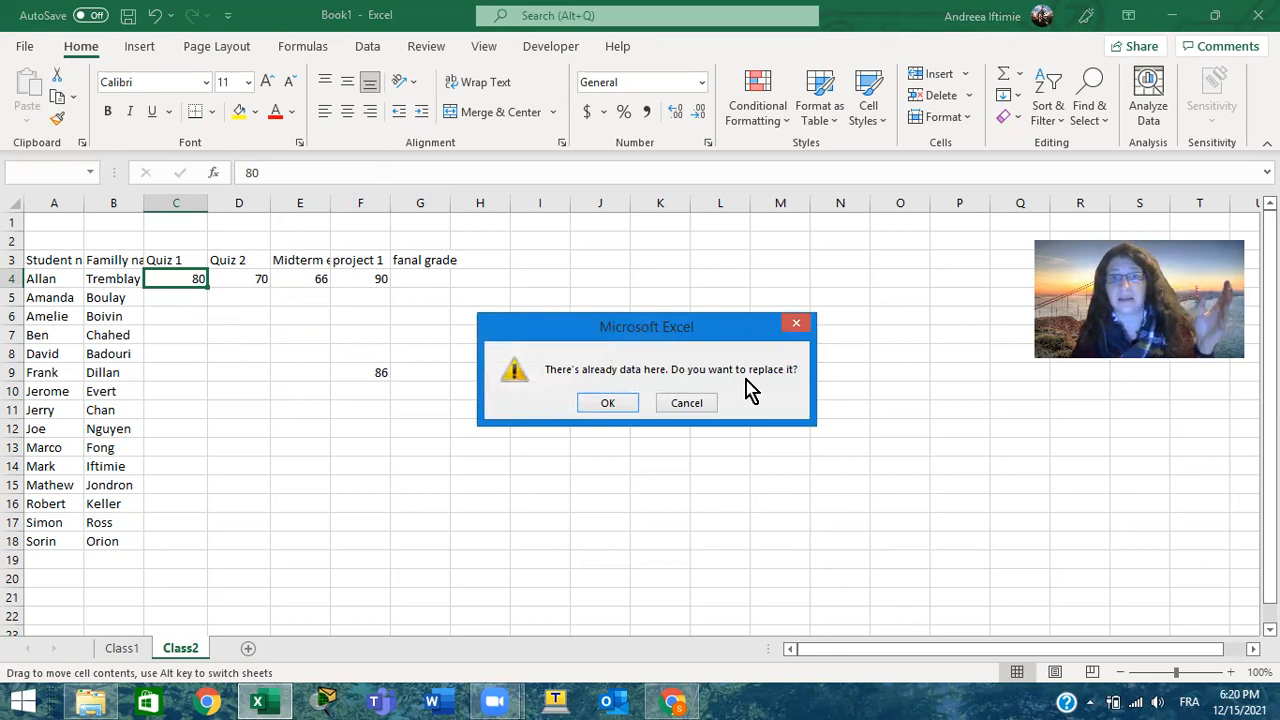
click(609, 405)
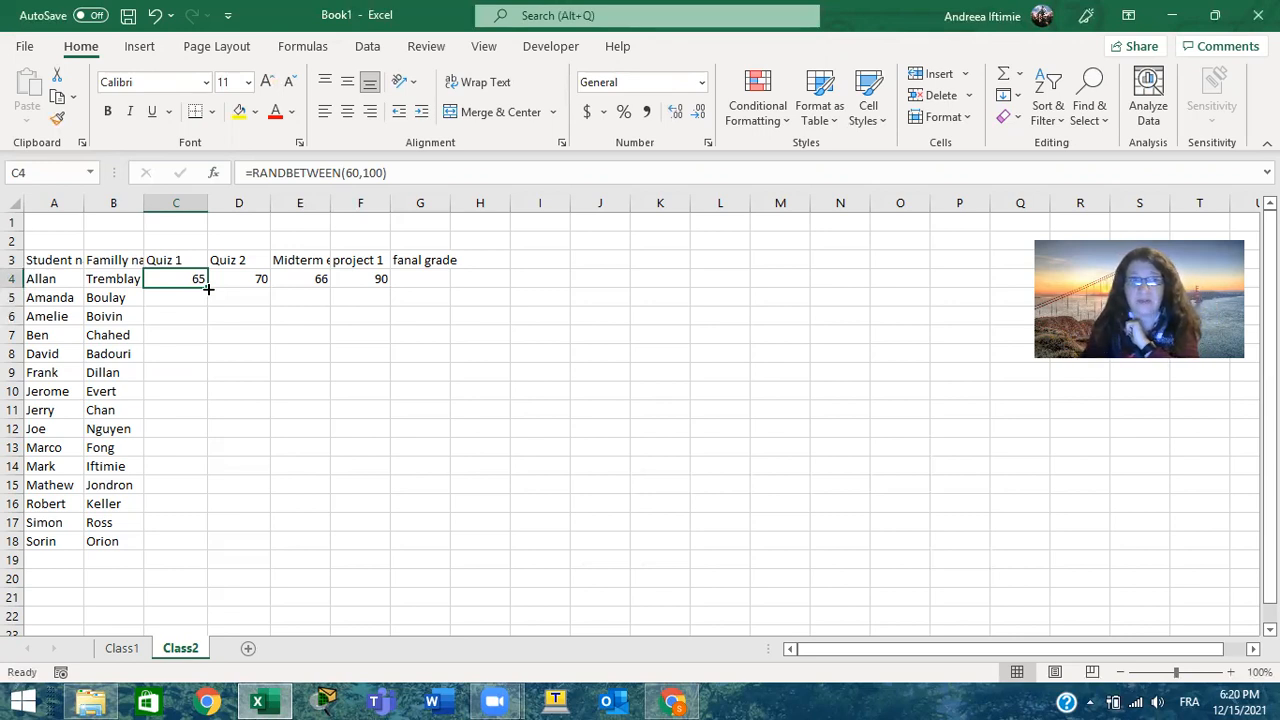
Fill the RANDBETWEEN formula from C4 down to row 18 and across to column F, overwriting the existing grades
drag(207, 288, 208, 548)
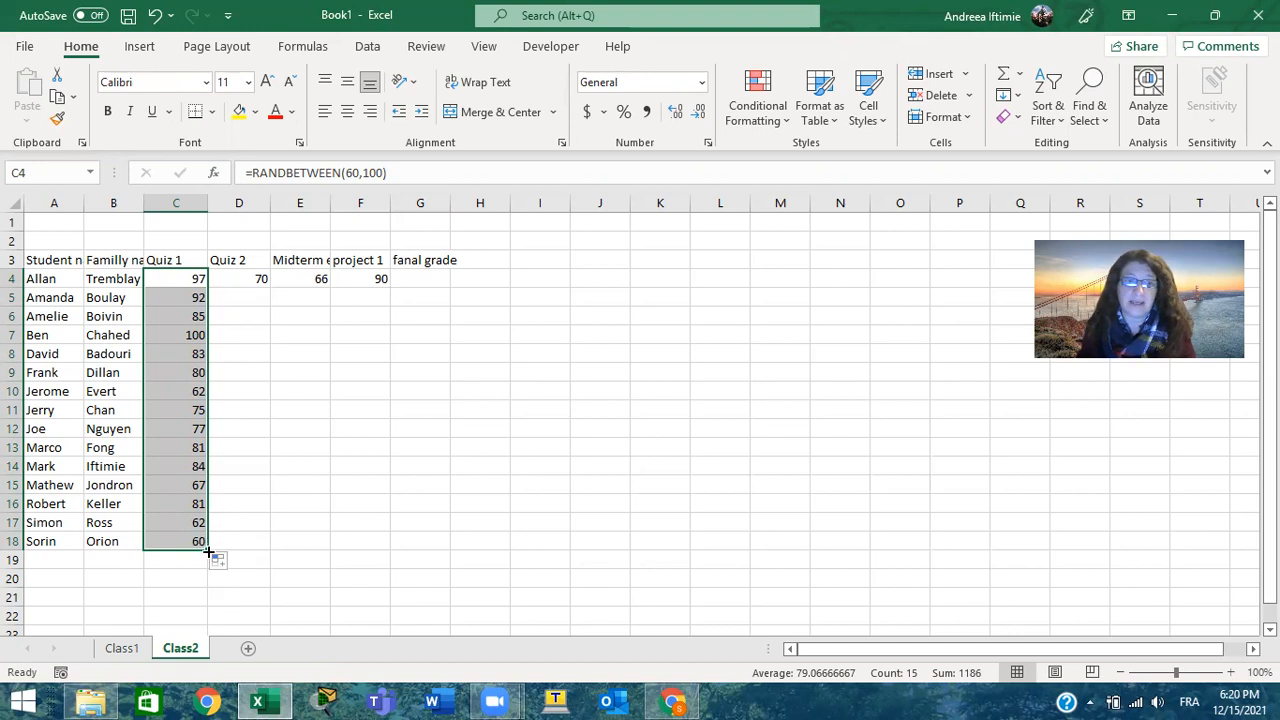
drag(208, 548, 381, 541)
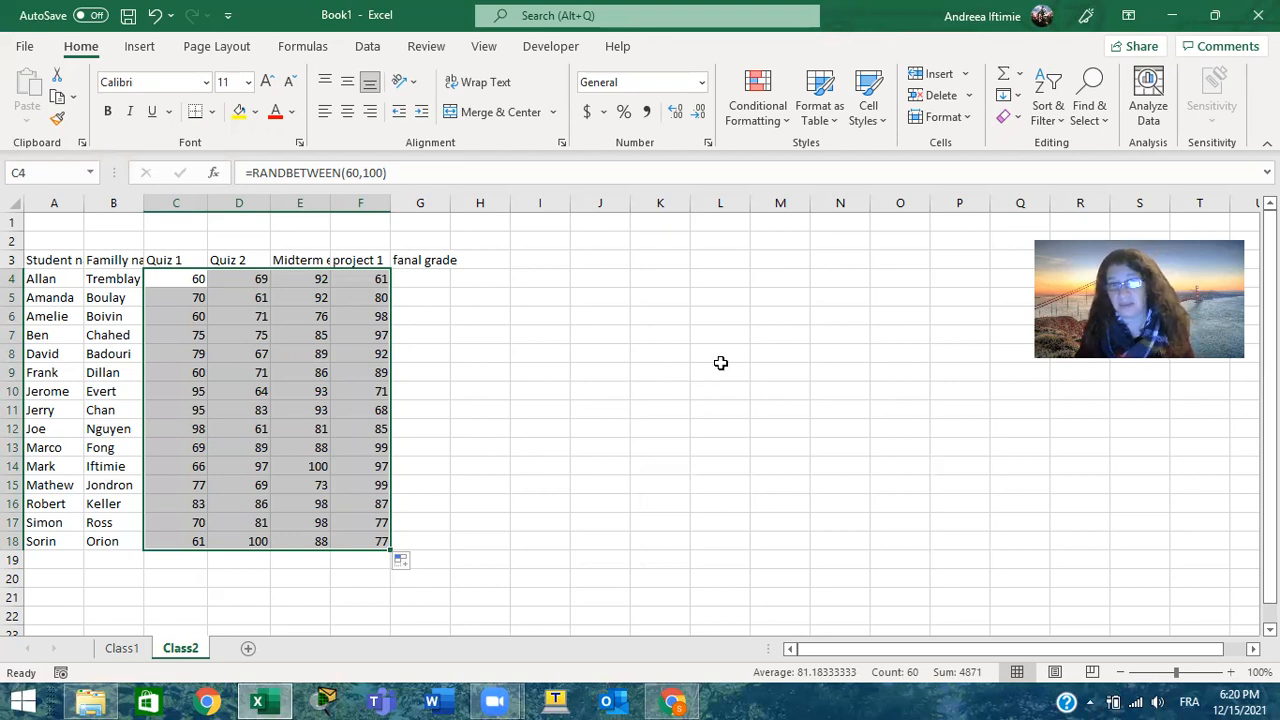
Enter 1, 2 and 3 in J3:J5 and extend the number series down to J18
click(614, 258)
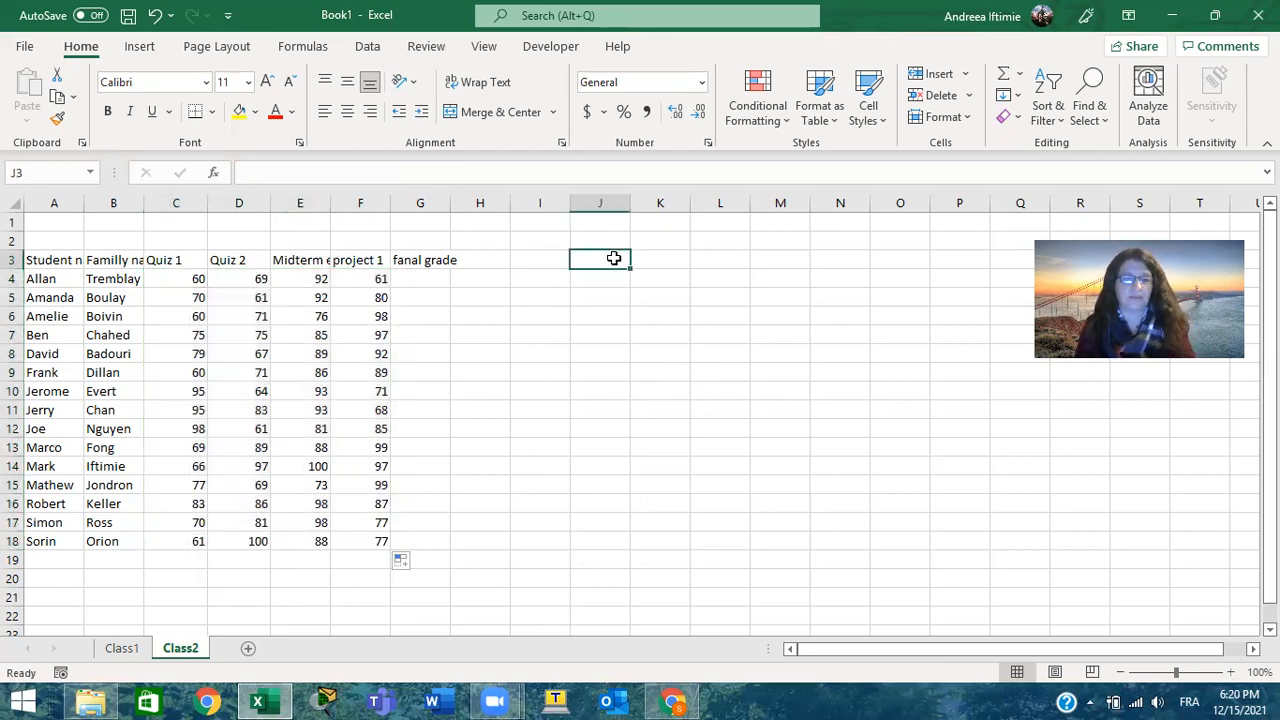
text(1)
key(Return)
text(2)
key(Return)
text(3)
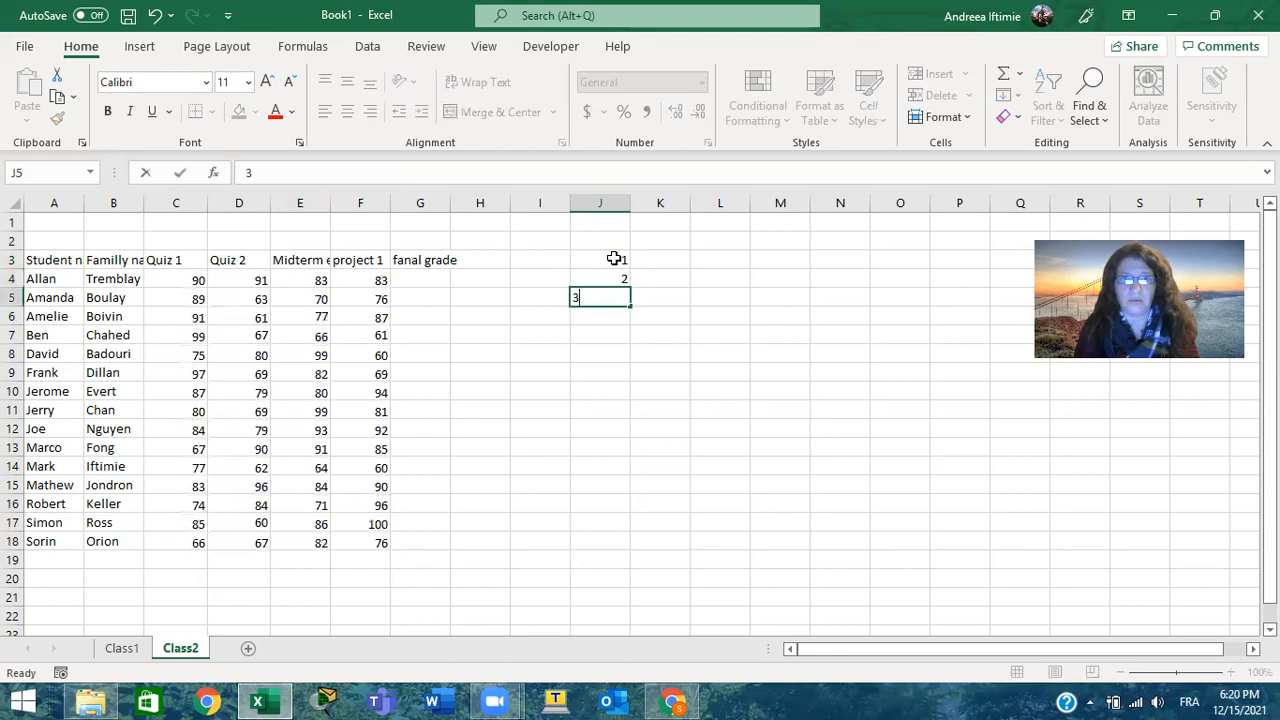
key(Return)
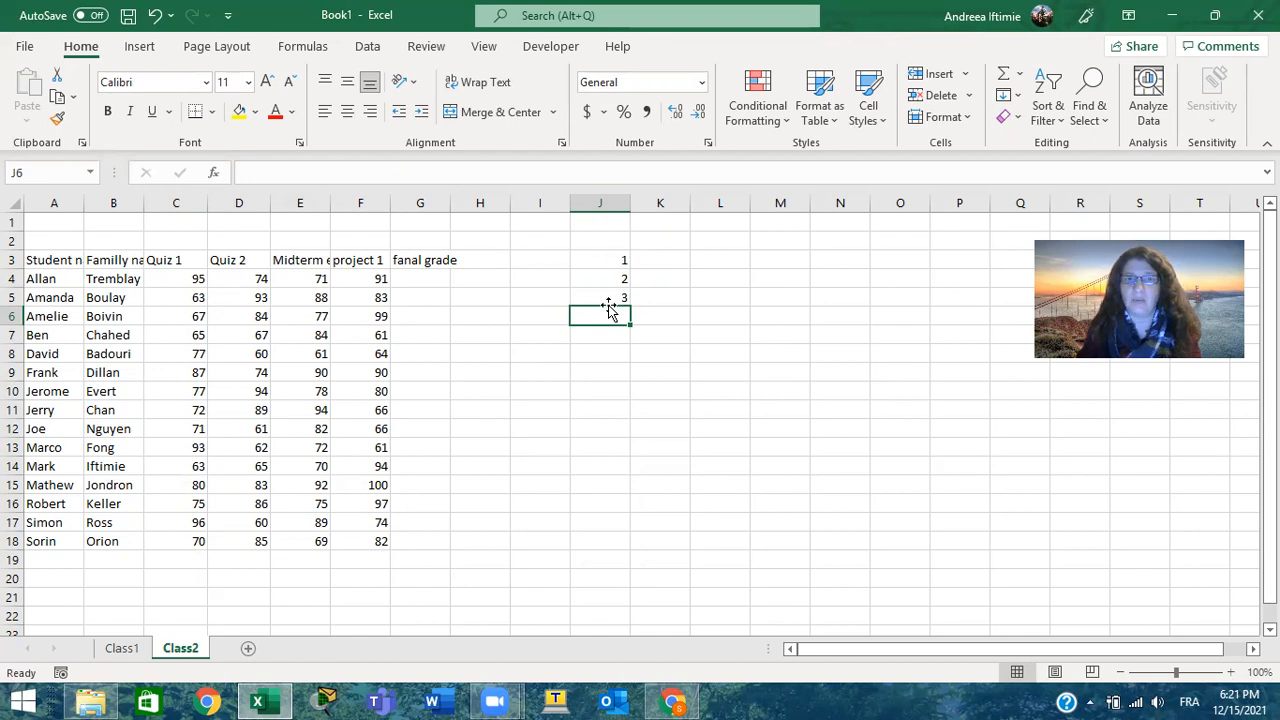
drag(613, 262, 640, 566)
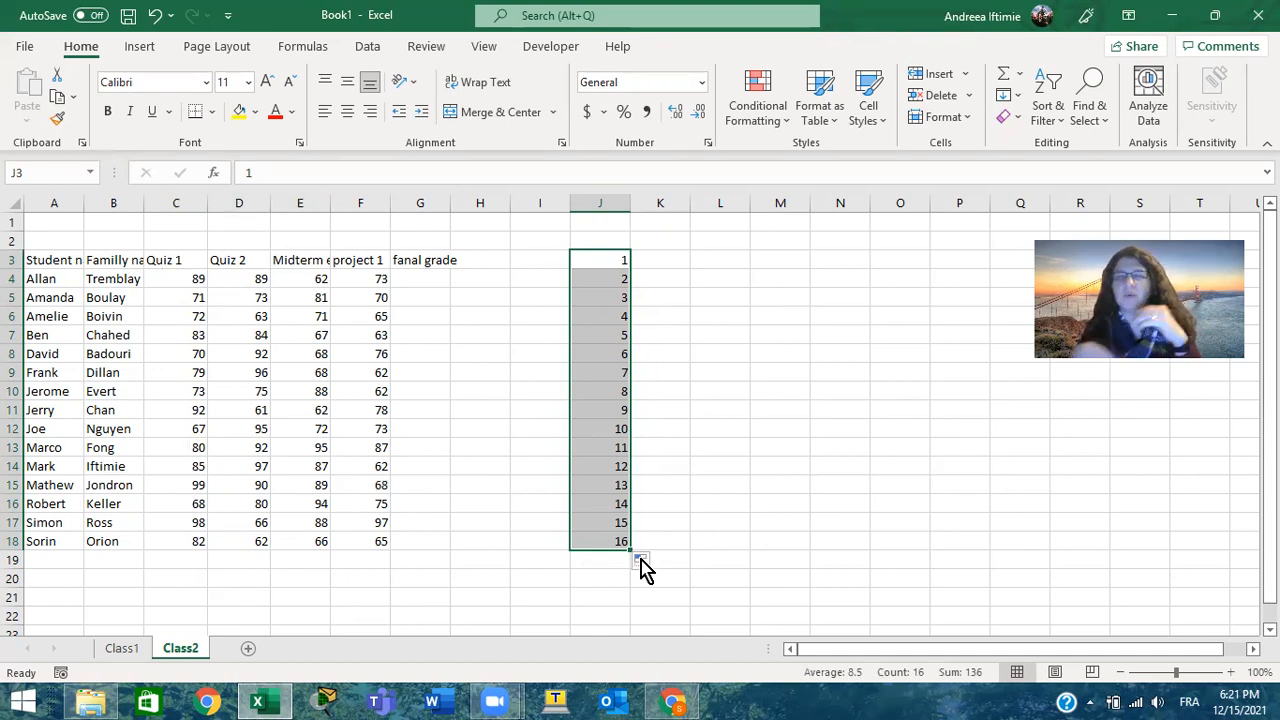
Change J4 to 3 and J5 to 5, and refill the series from J3:J5 down to J18 in increments of two
click(606, 279)
text(3)
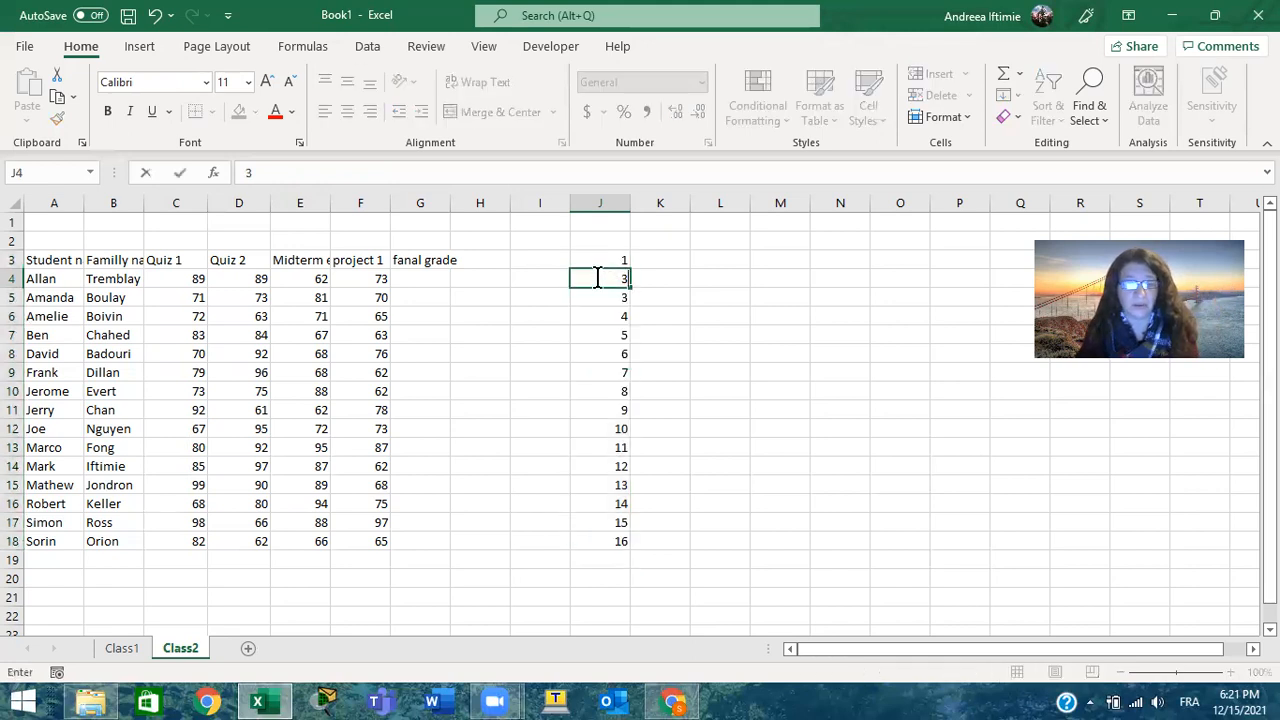
key(Return)
text(4)
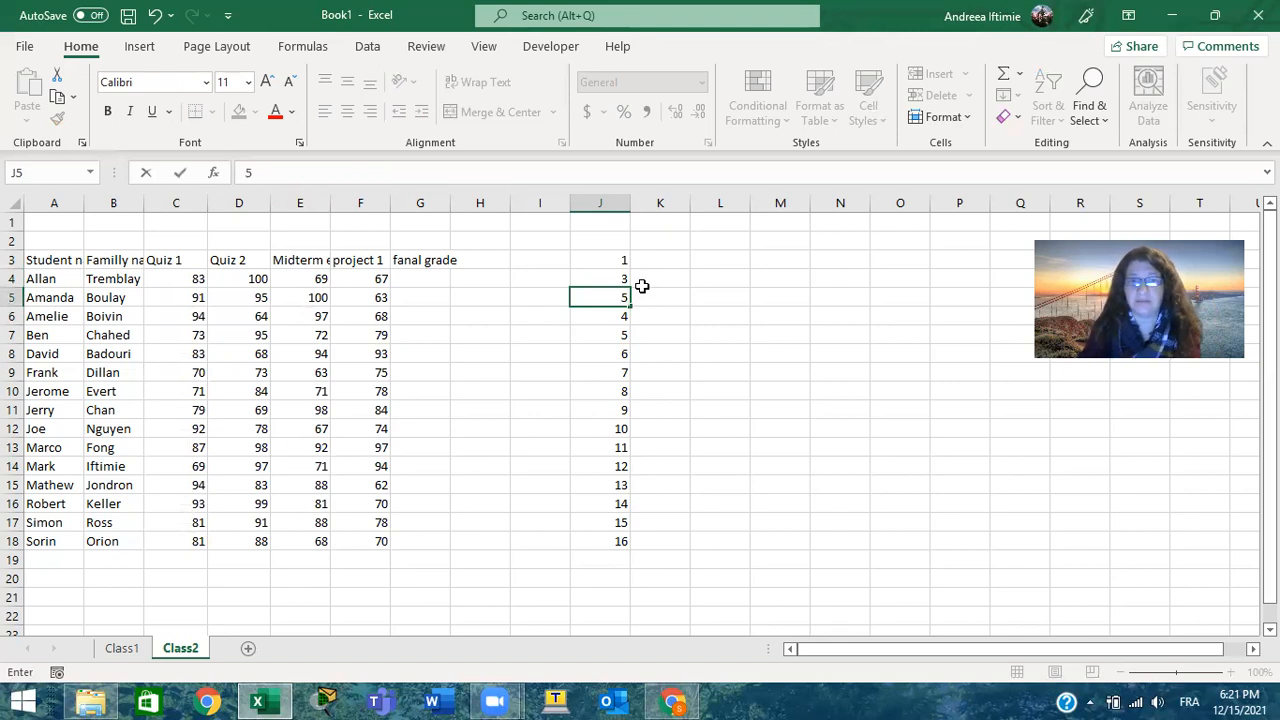
click(648, 274)
drag(620, 260, 628, 553)
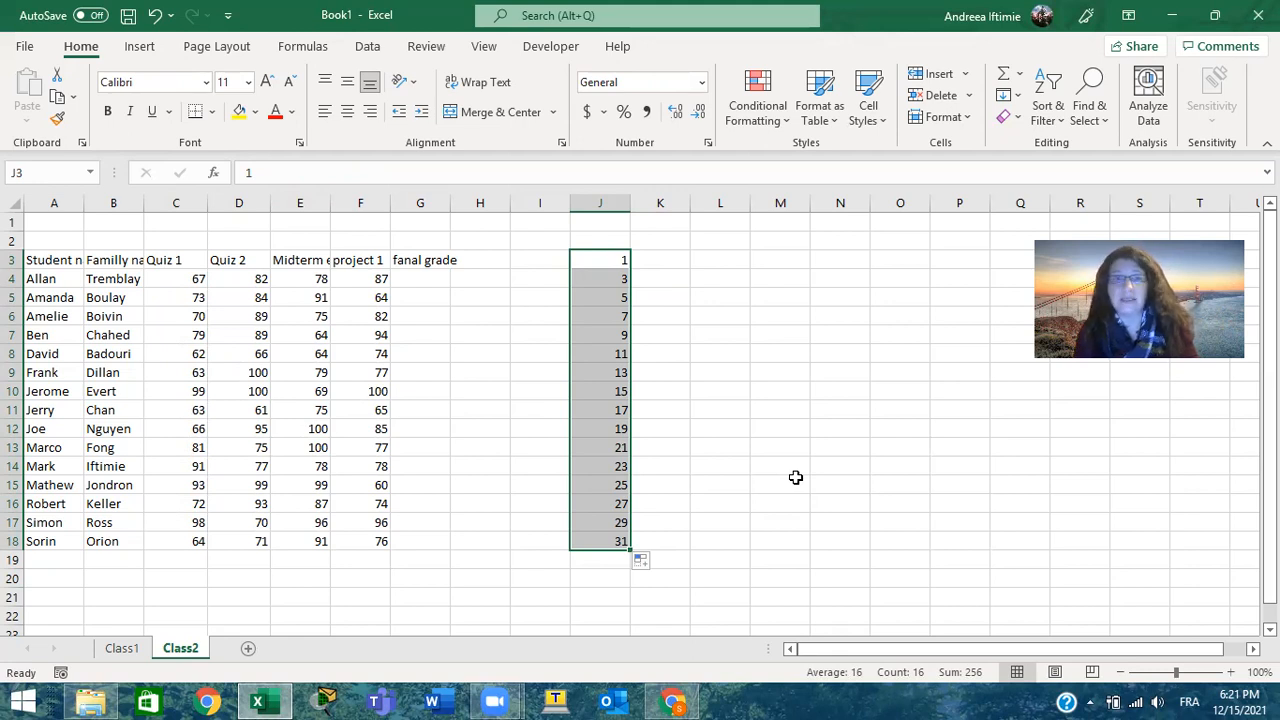
Enter January in K3 and fill the month series down to K18
click(675, 260)
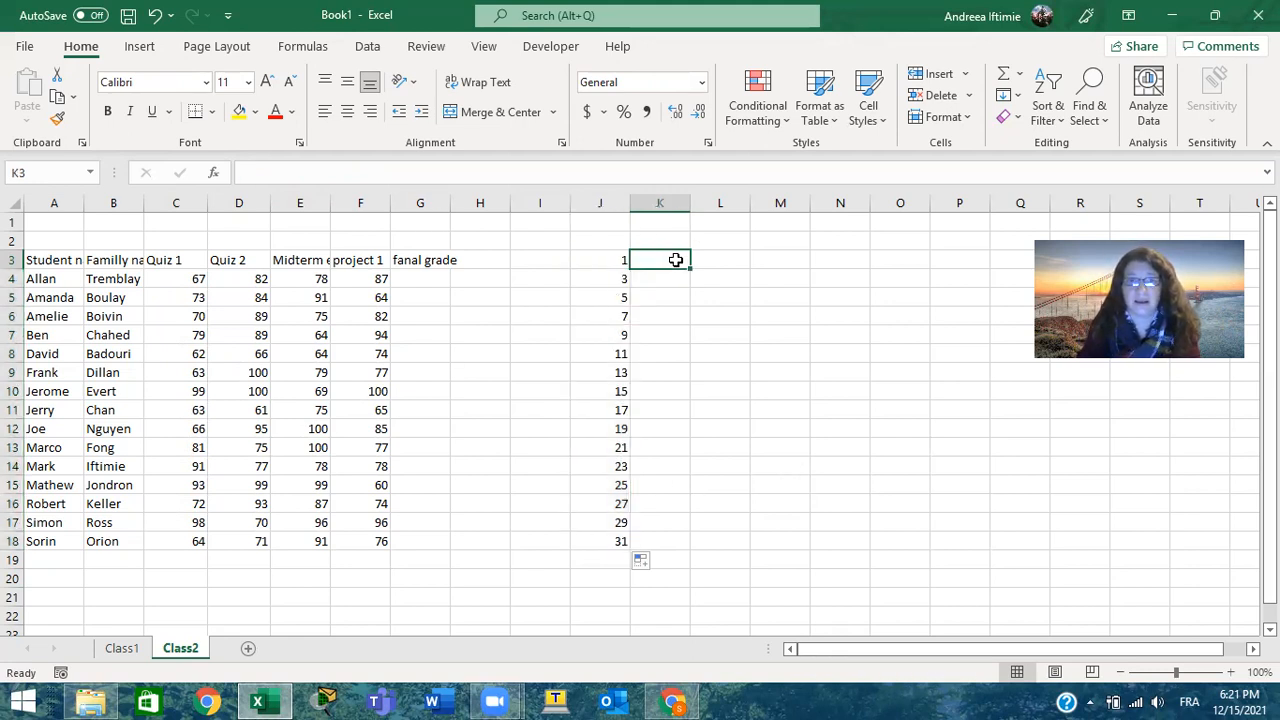
text(Ja)
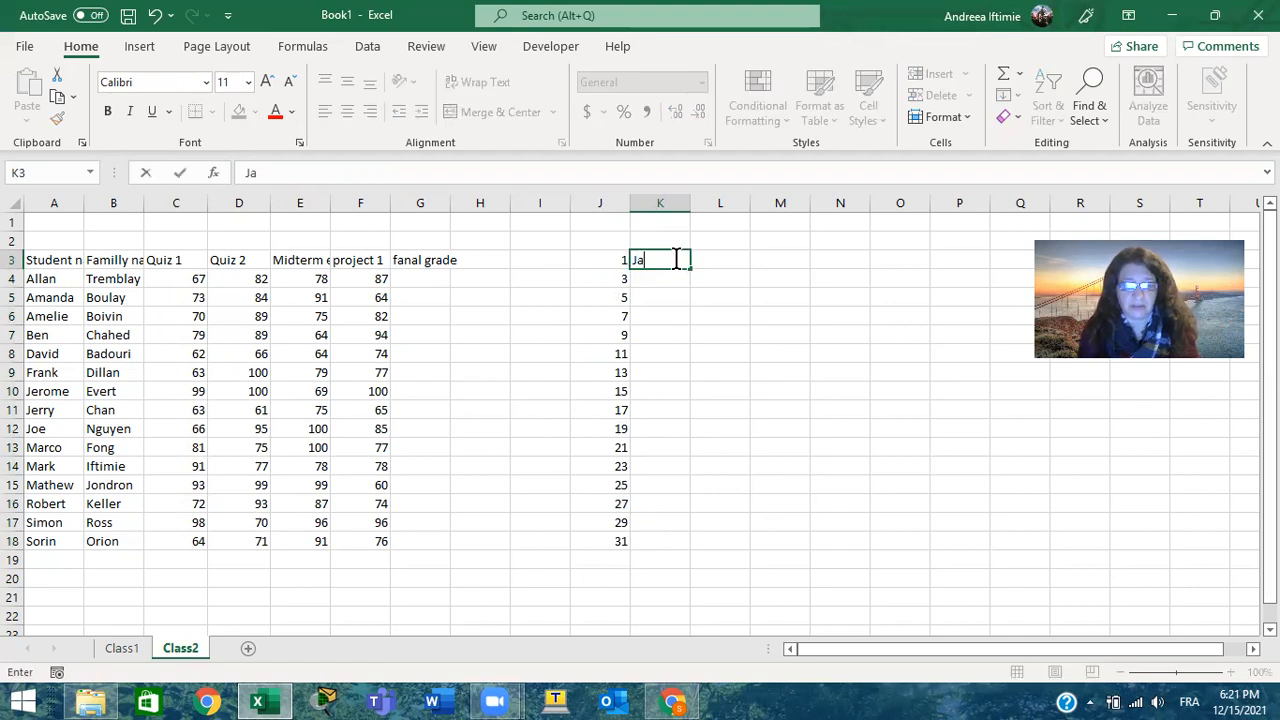
text(nuary)
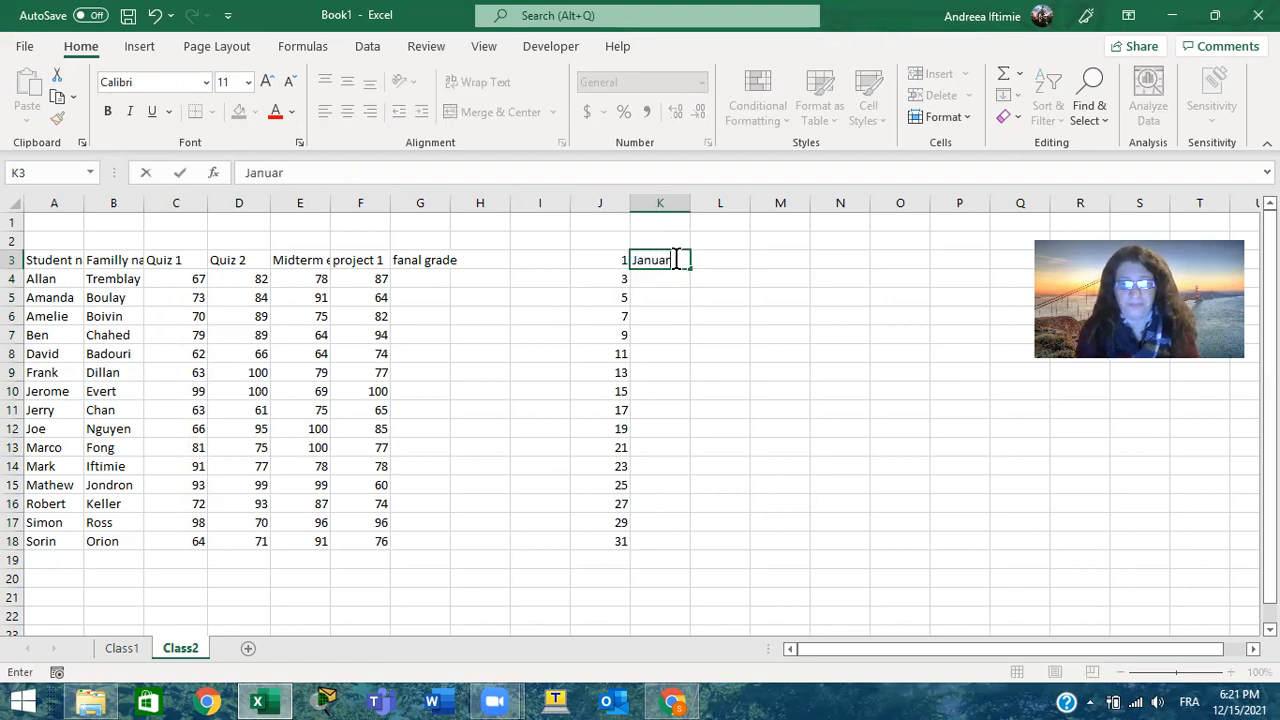
key(ctrl+Return)
key(Return)
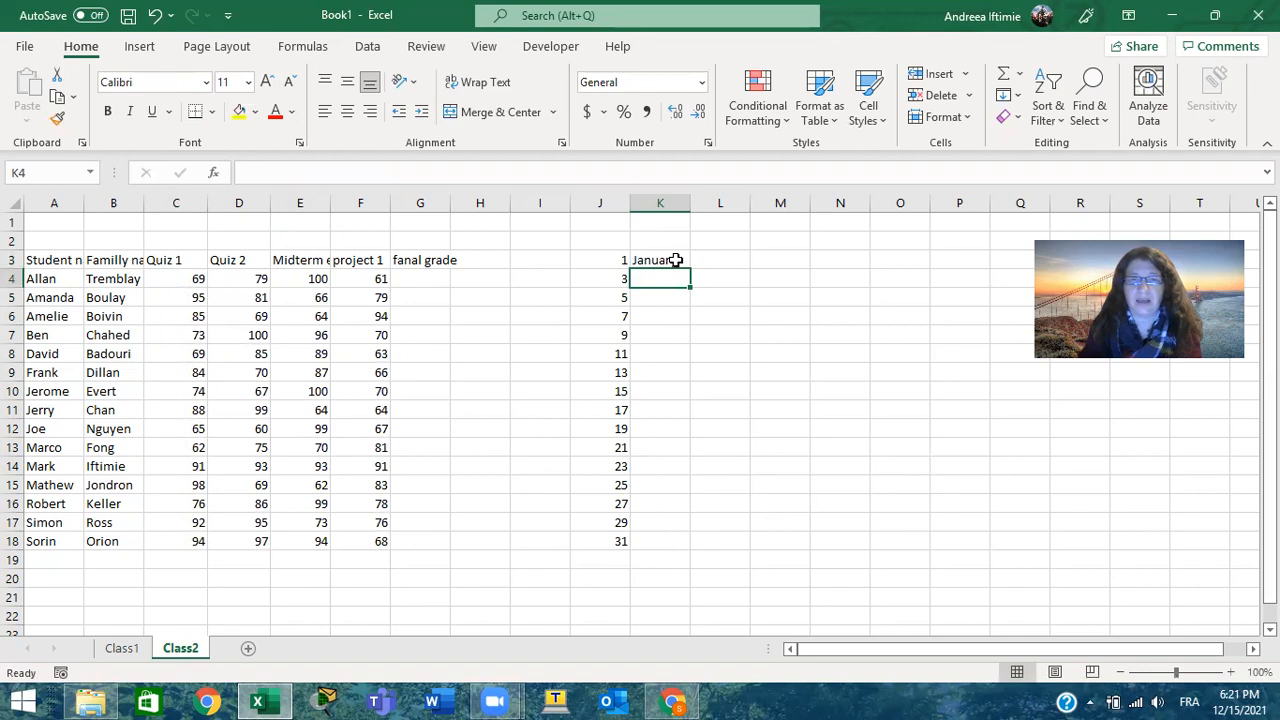
click(676, 260)
drag(690, 269, 690, 548)
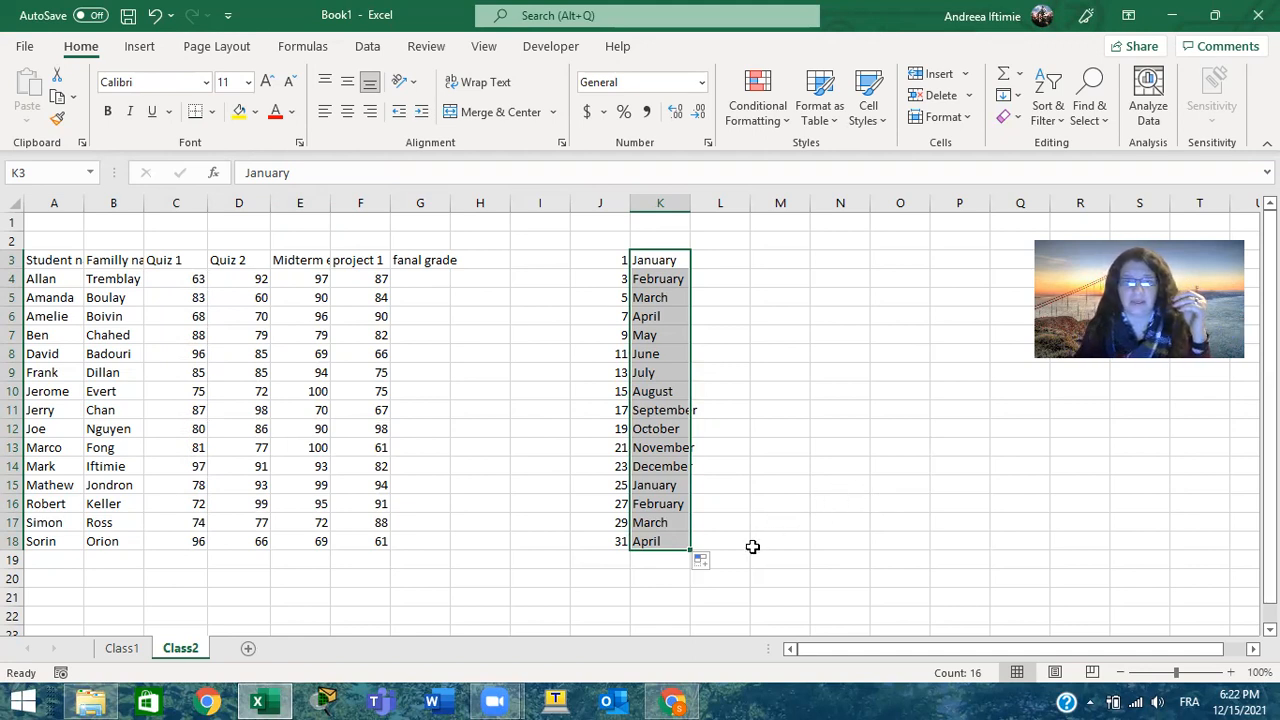
Clear the sample number and month series from J3:L18
drag(734, 540, 586, 258)
key(Delete)
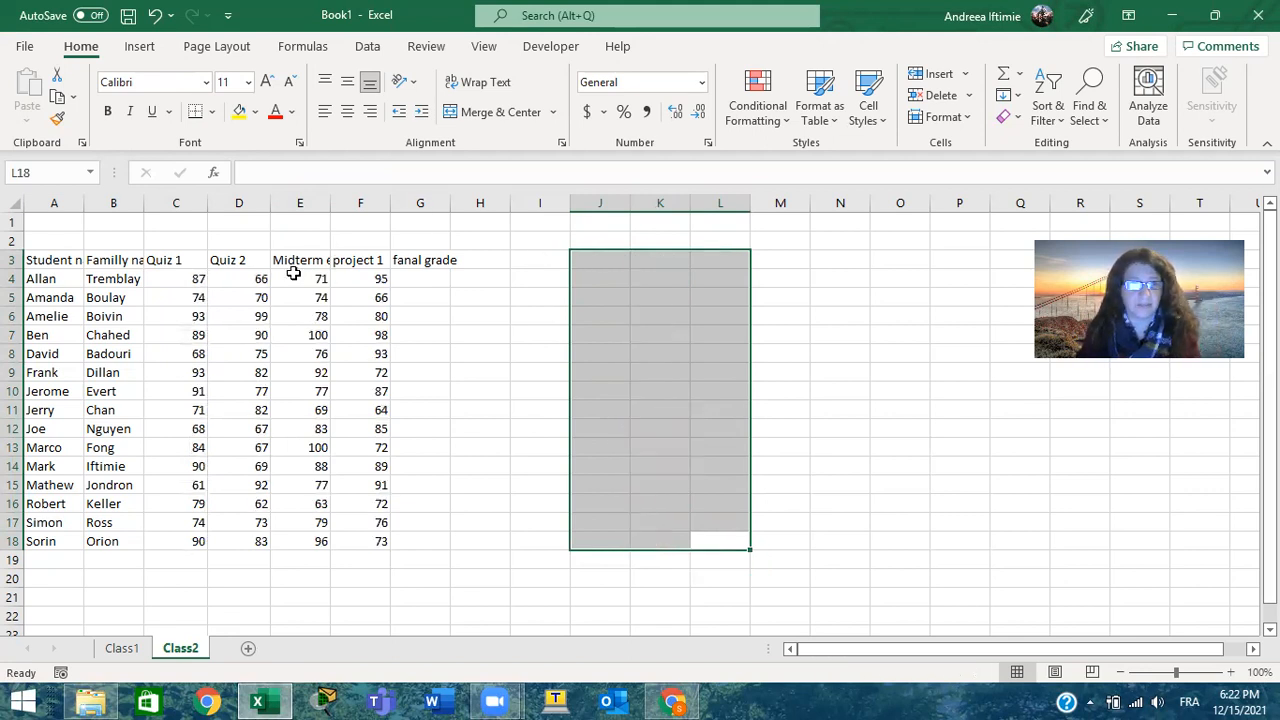
Copy the random grades in C4:F18 and paste them as values only starting at I4
click(183, 279)
drag(183, 279, 358, 538)
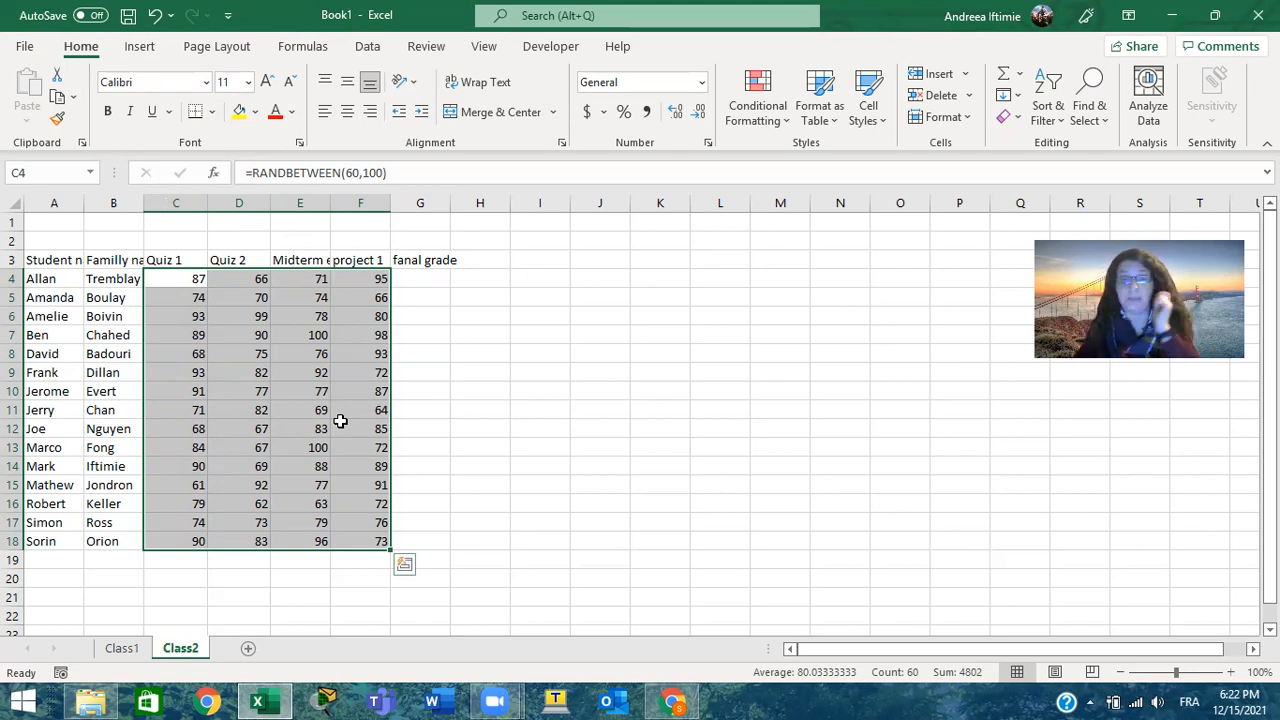
right_click(341, 424)
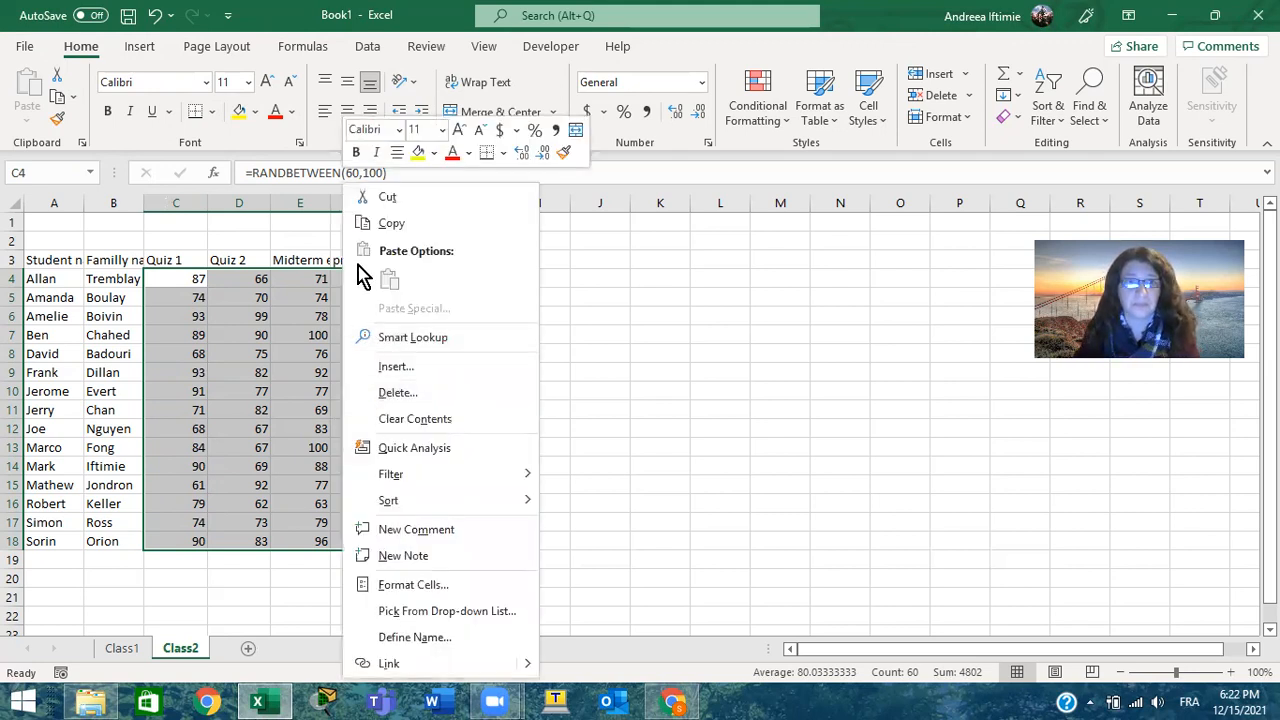
click(382, 223)
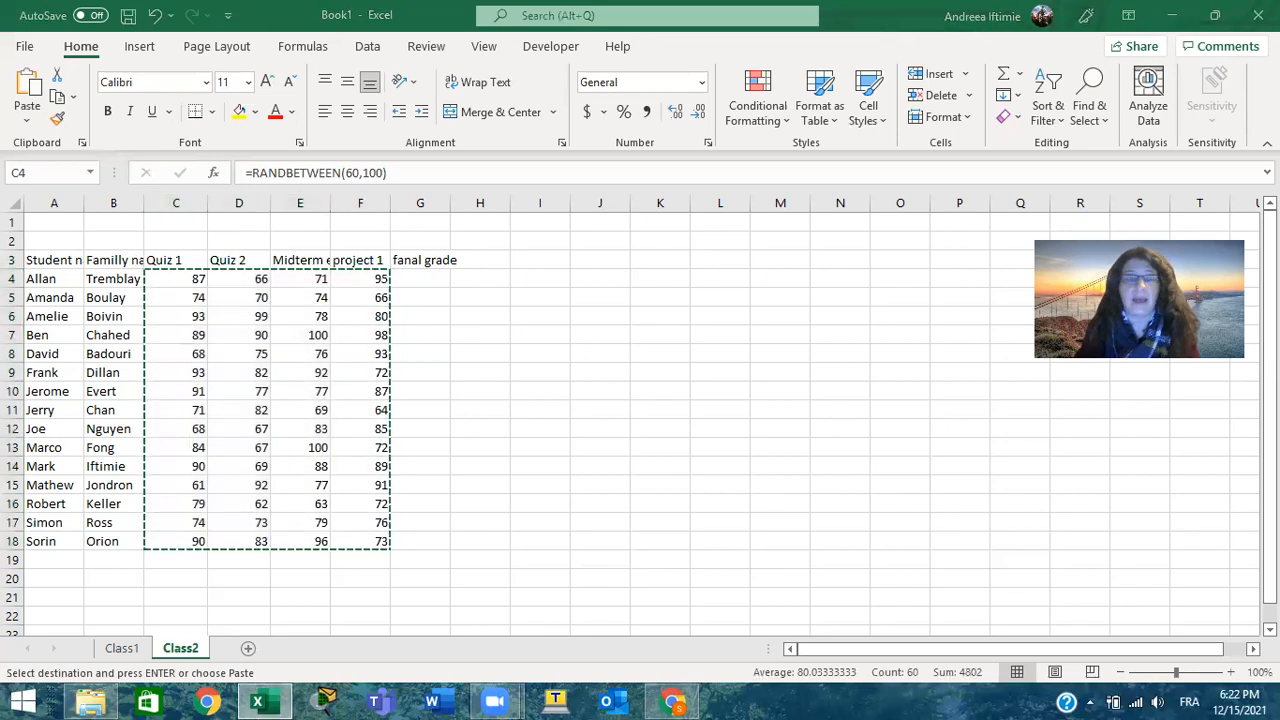
right_click(192, 297)
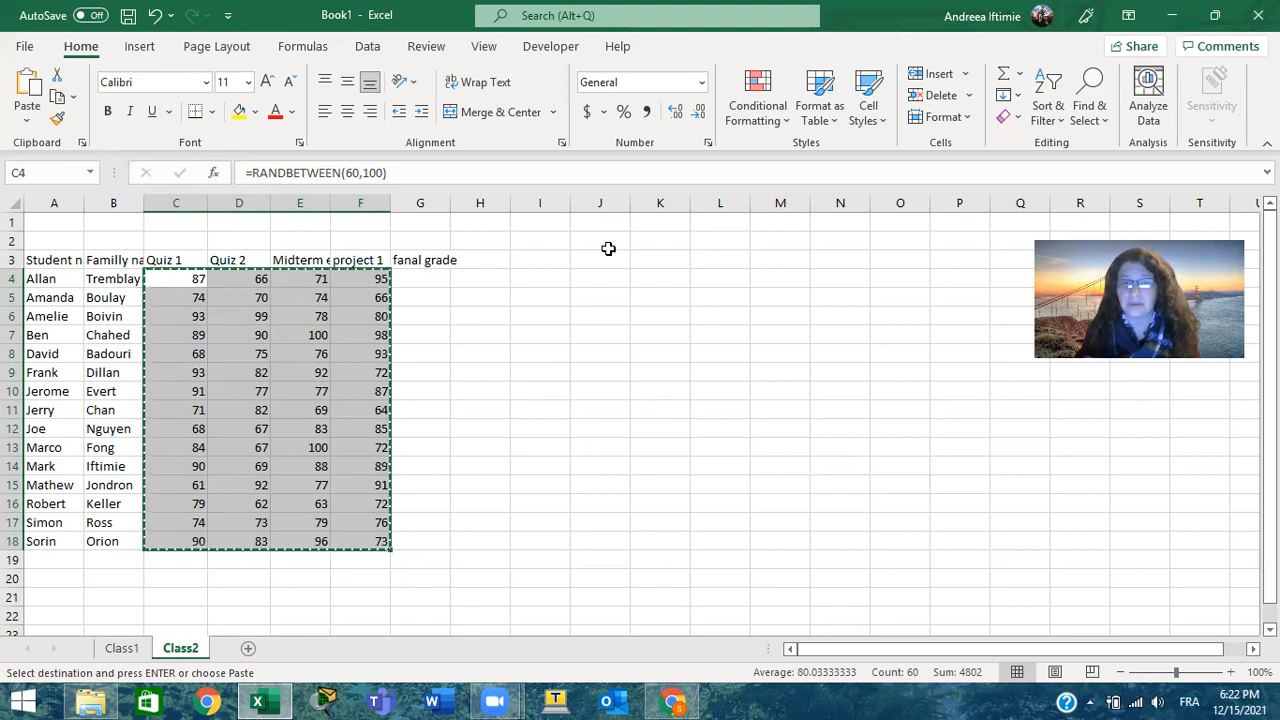
click(554, 273)
right_click(554, 273)
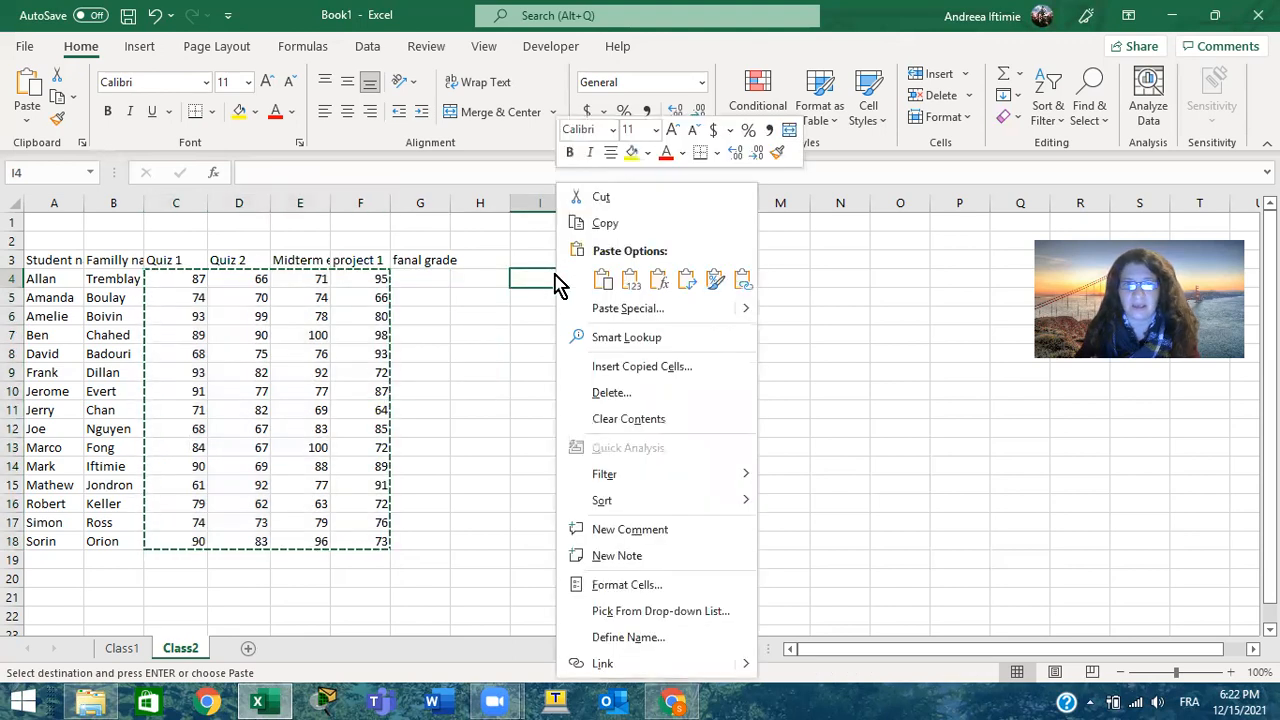
click(603, 281)
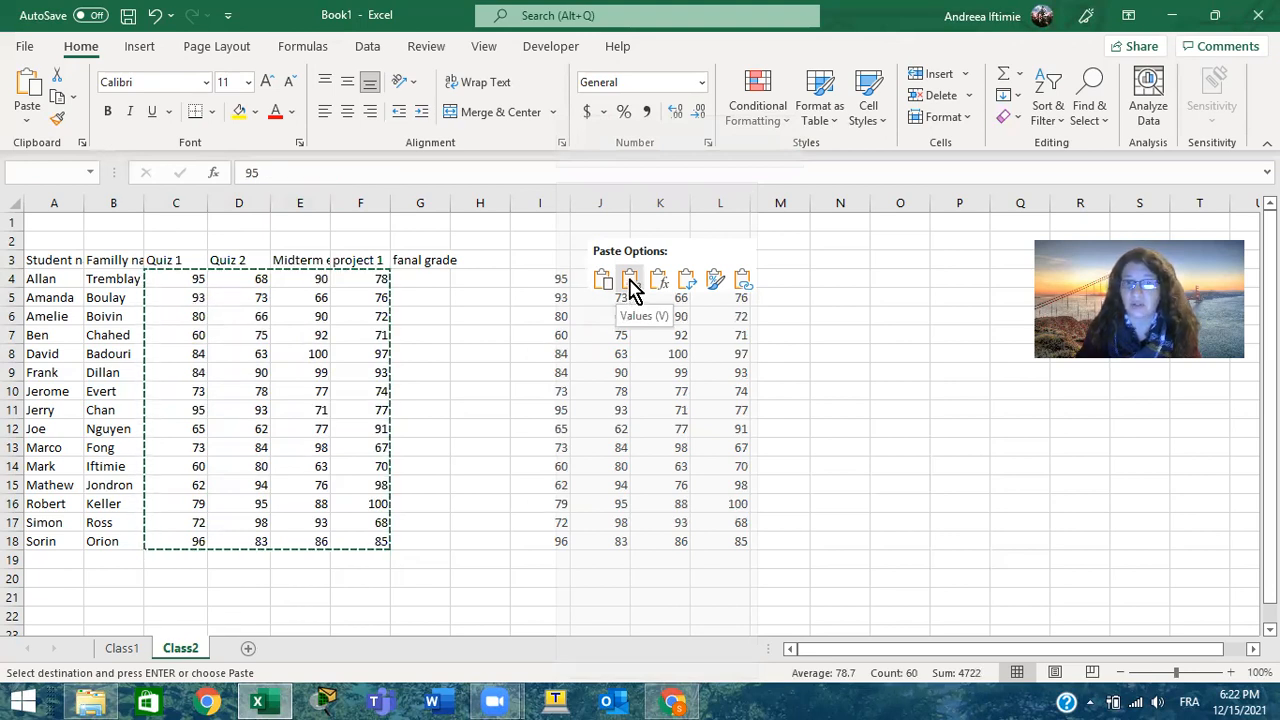
click(629, 281)
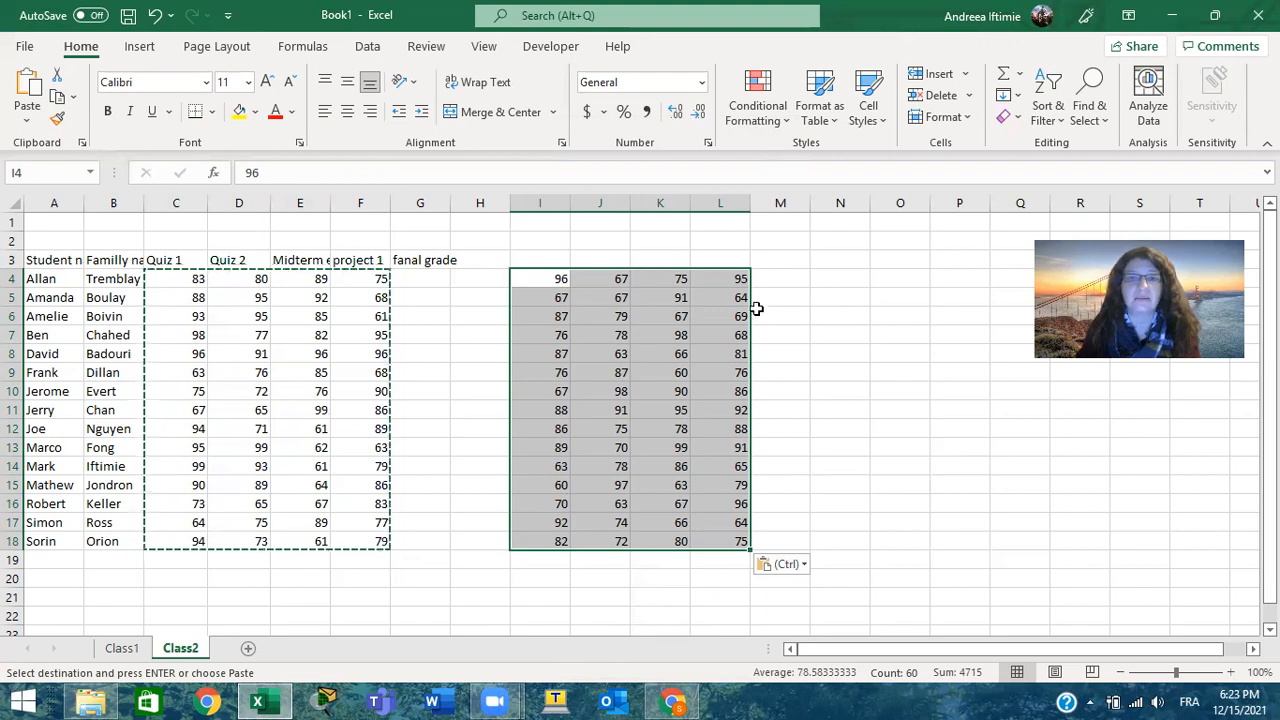
Enter 1 in O9 and O10 to trigger recalculation of the random grades, and clear the test entries
click(924, 370)
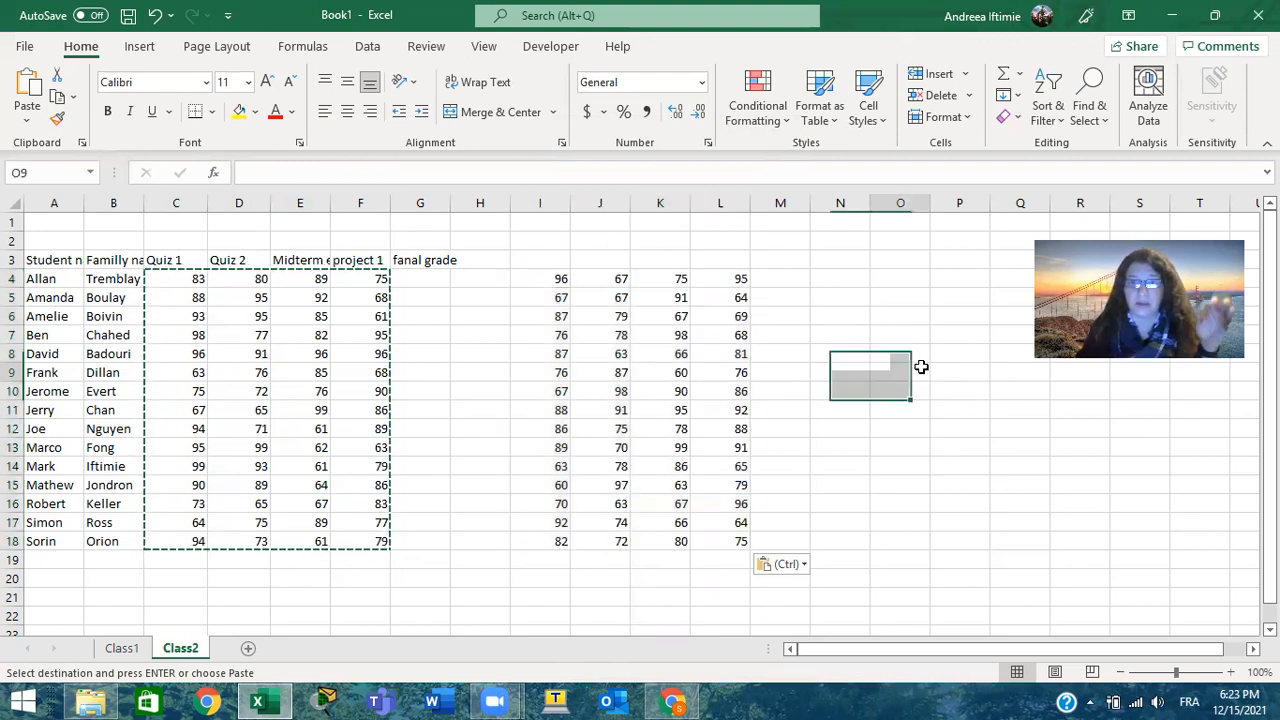
text(1)
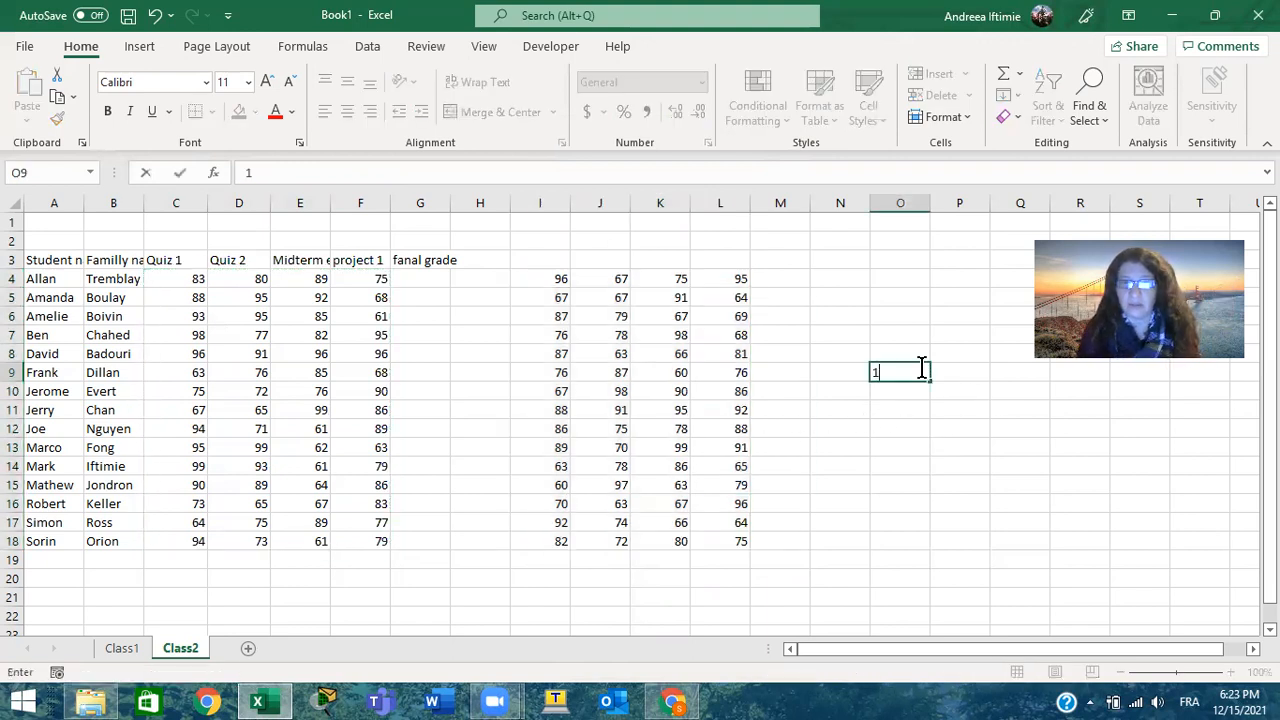
key(Return)
text(1)
key(Return)
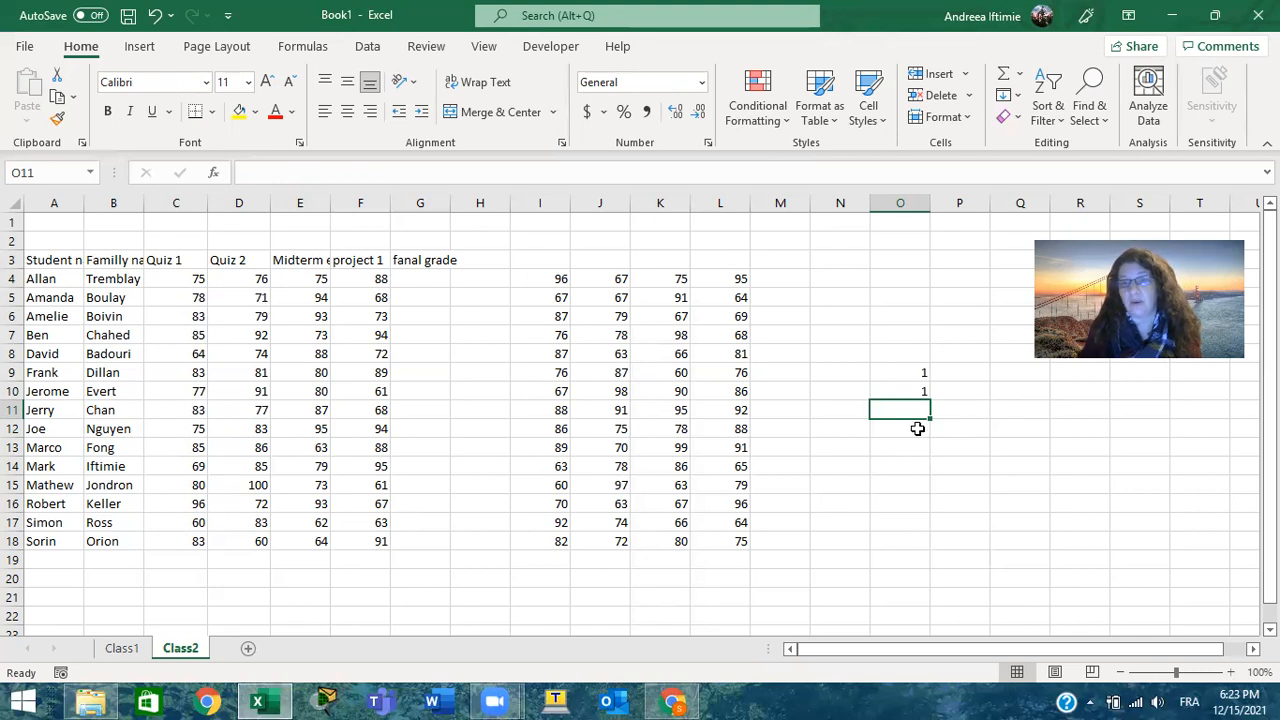
drag(917, 428, 917, 371)
key(Delete)
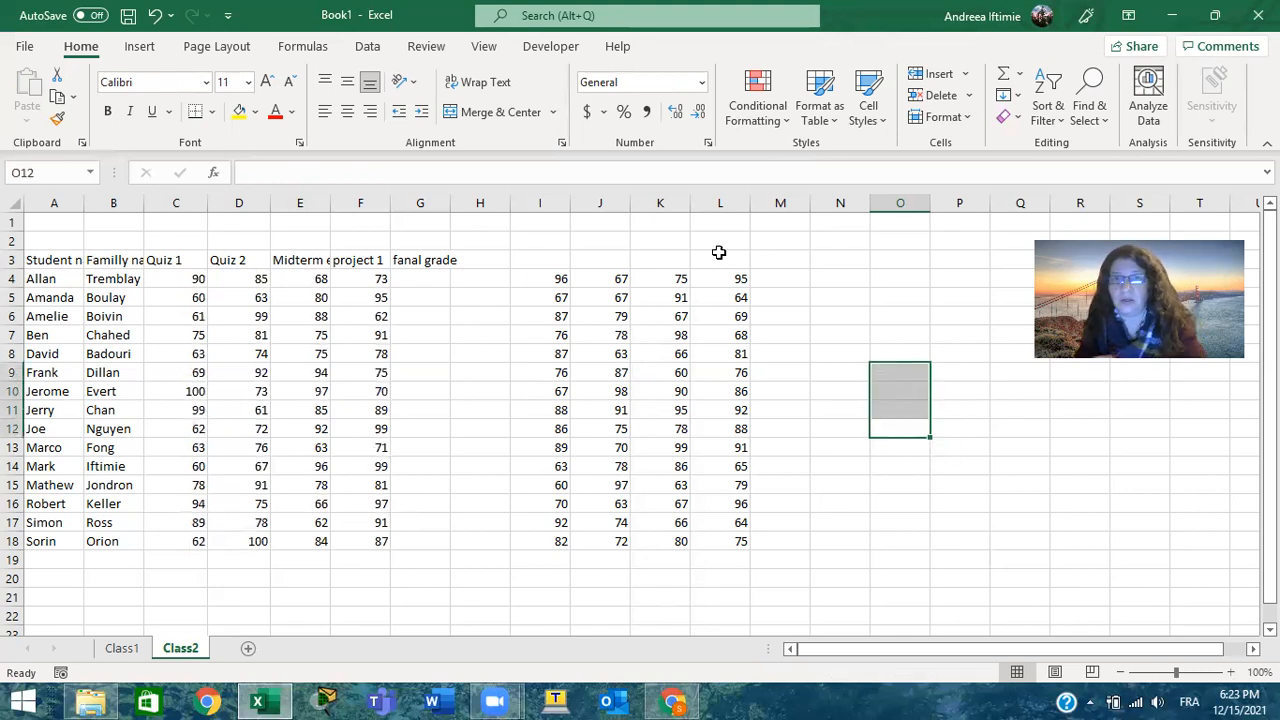
Copy the fixed grades from I4:L18 over the RANDBETWEEN formulas in C4:F18, and clear the temporary copy by emptying I3:M20
drag(551, 280, 739, 538)
key(ctrl+c)
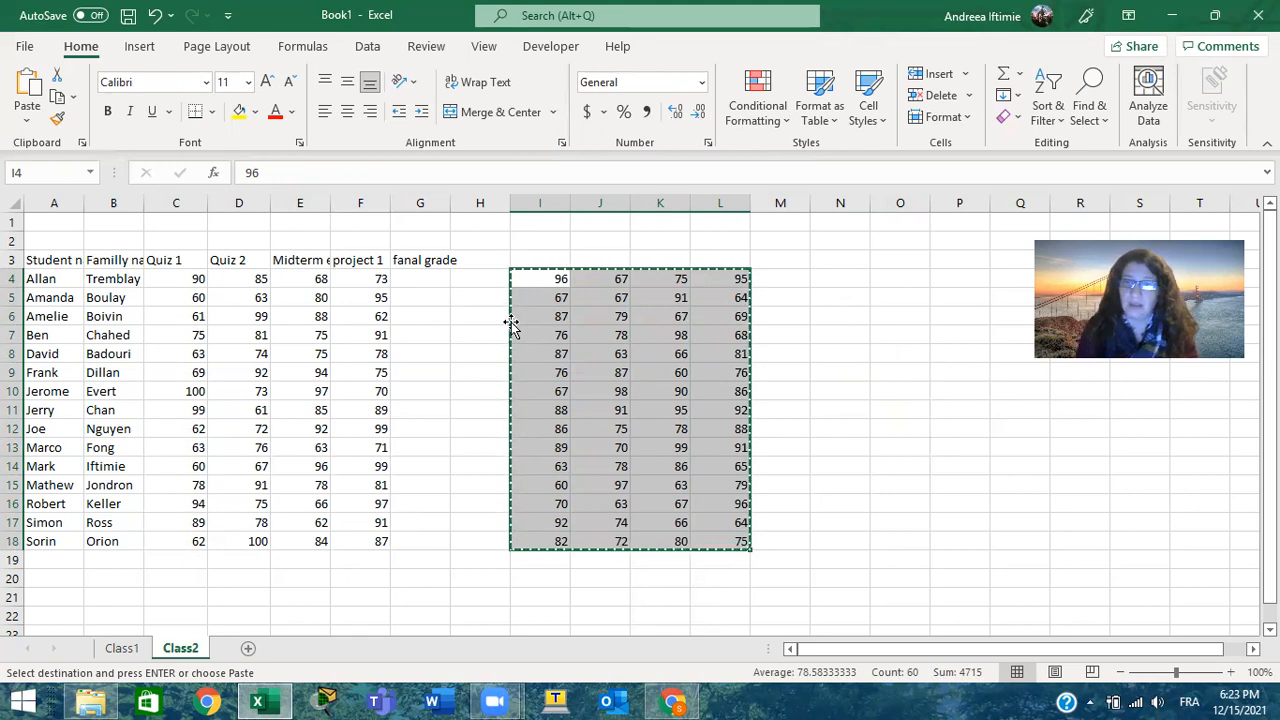
click(185, 277)
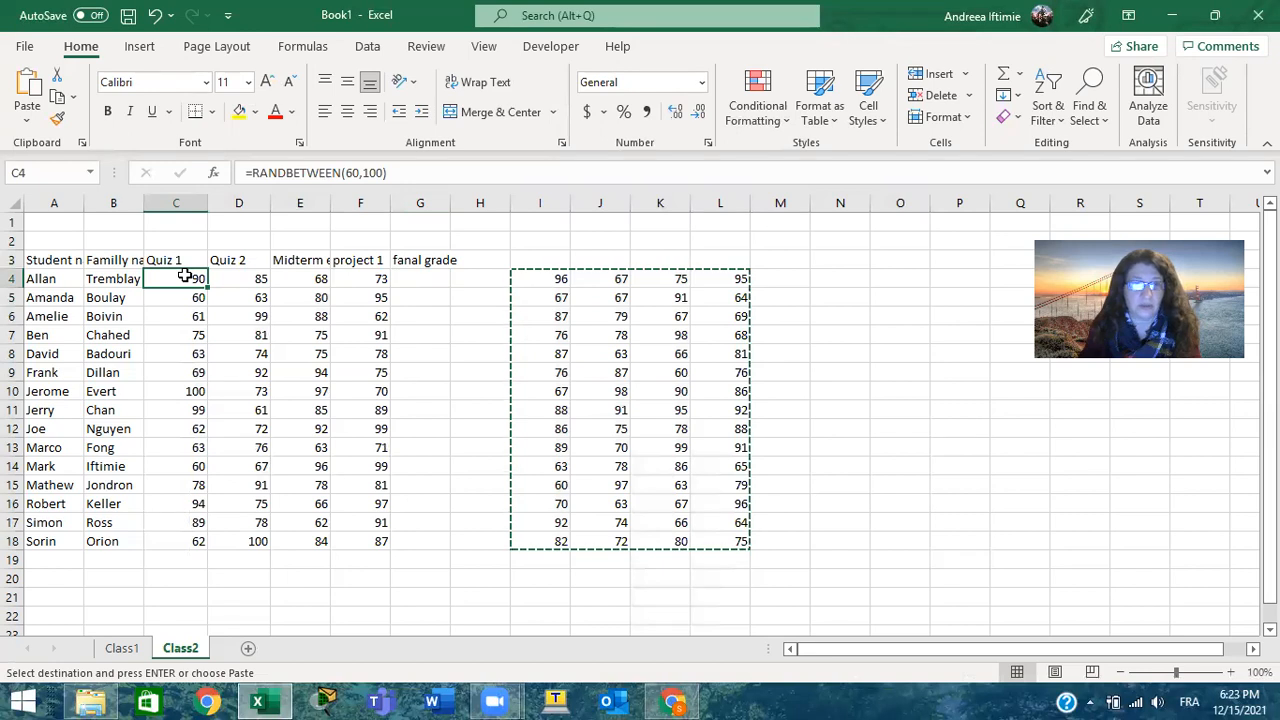
key(ctrl+v)
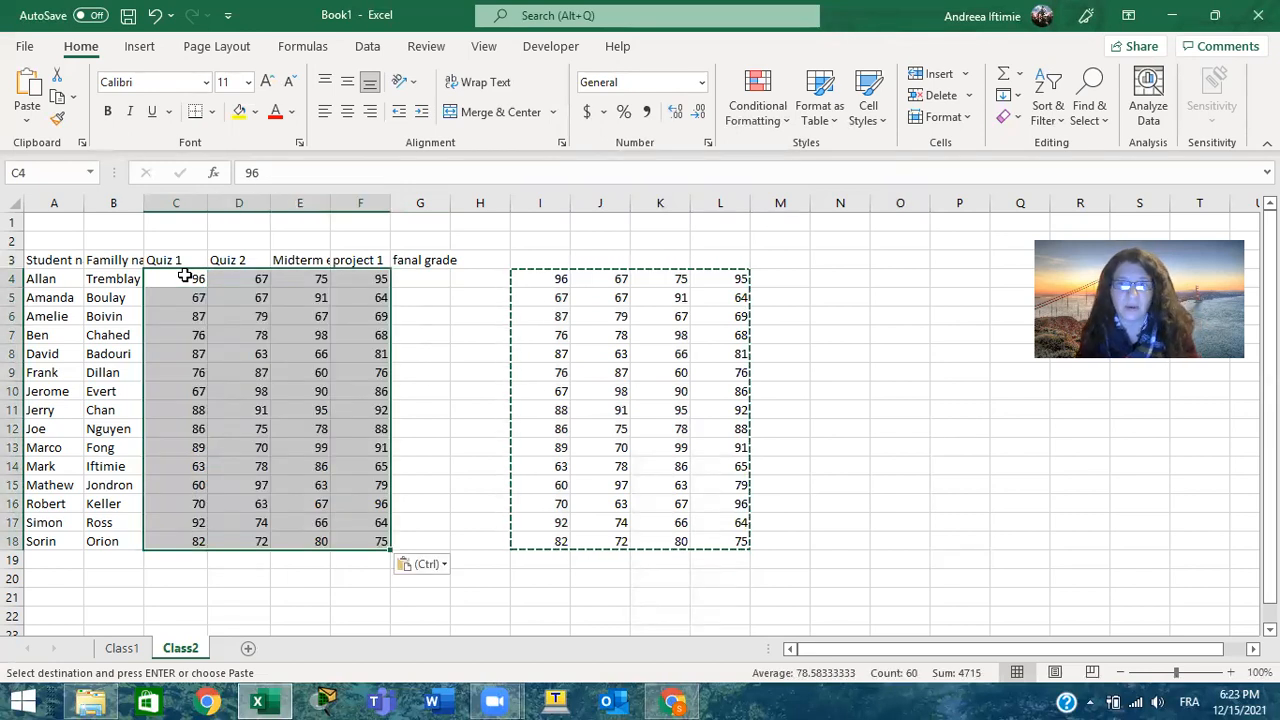
click(448, 568)
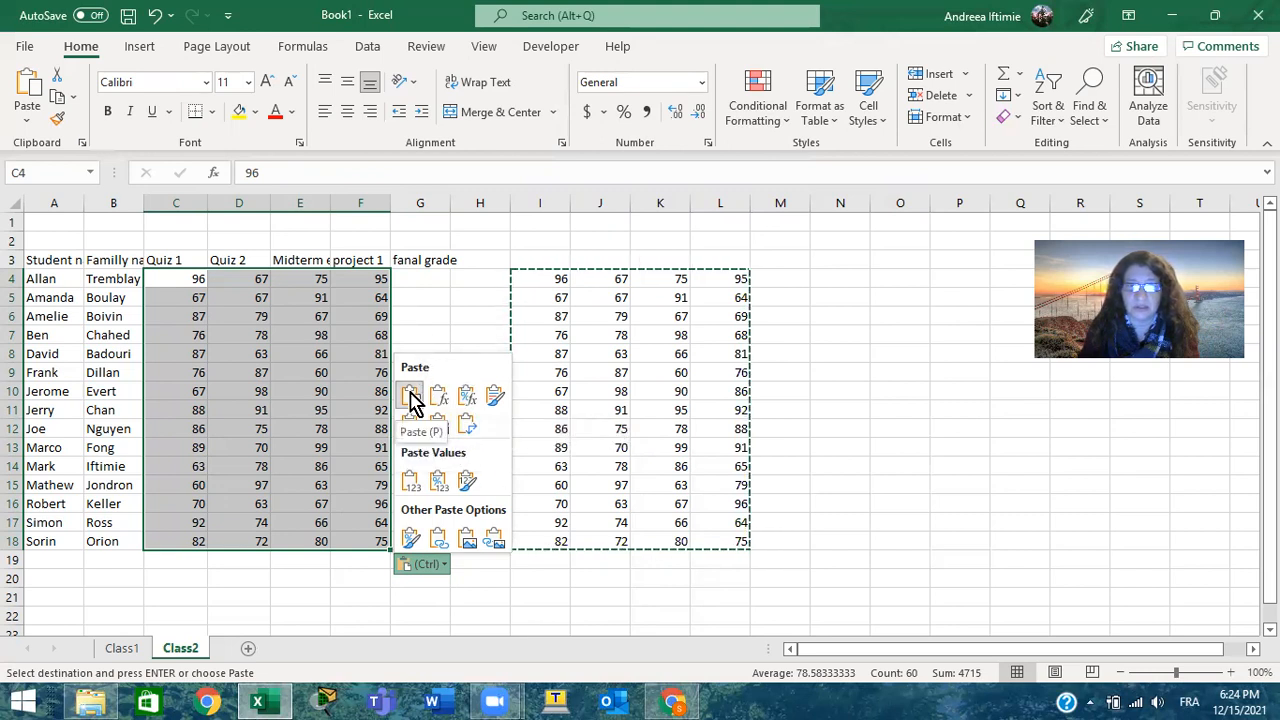
key(Escape)
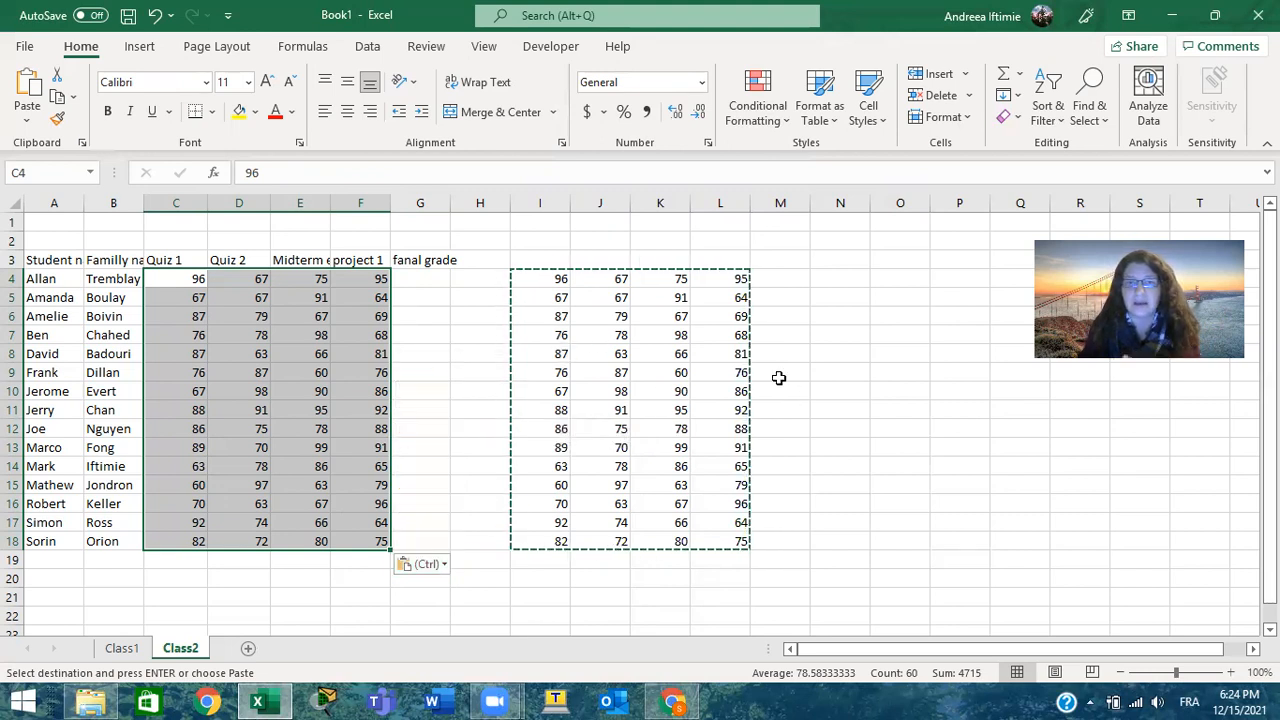
drag(523, 263, 782, 567)
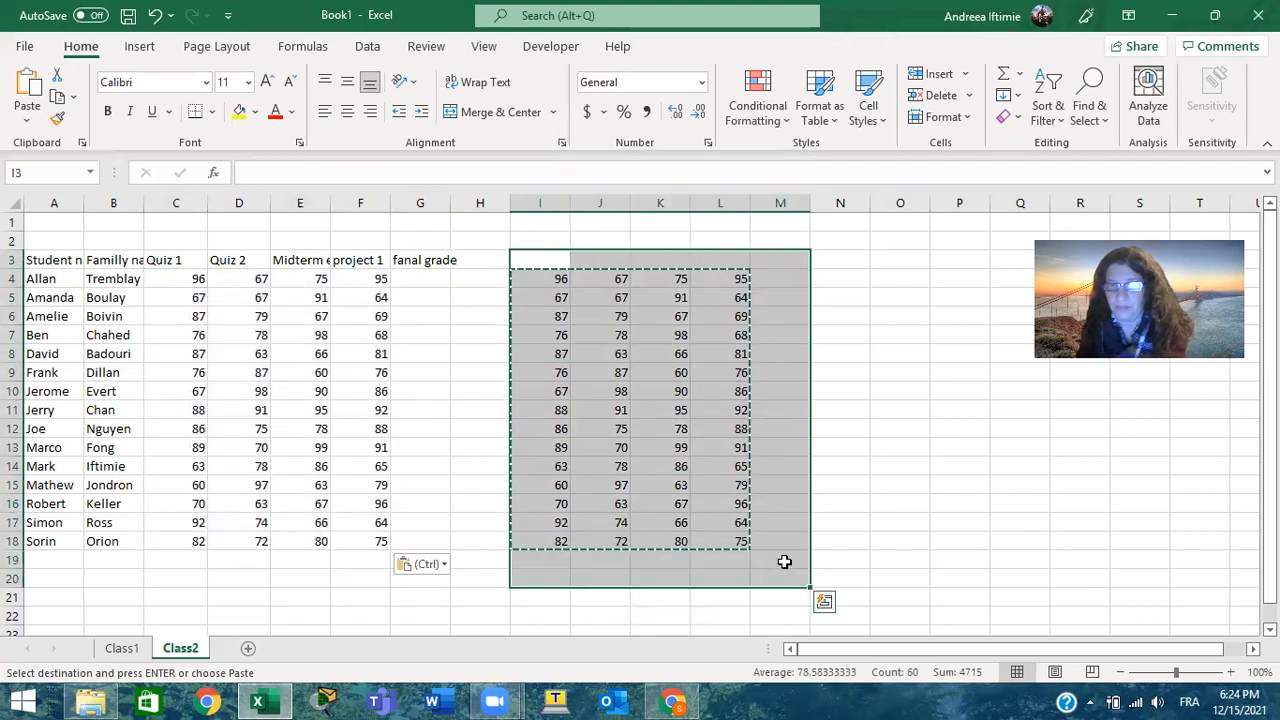
key(Delete)
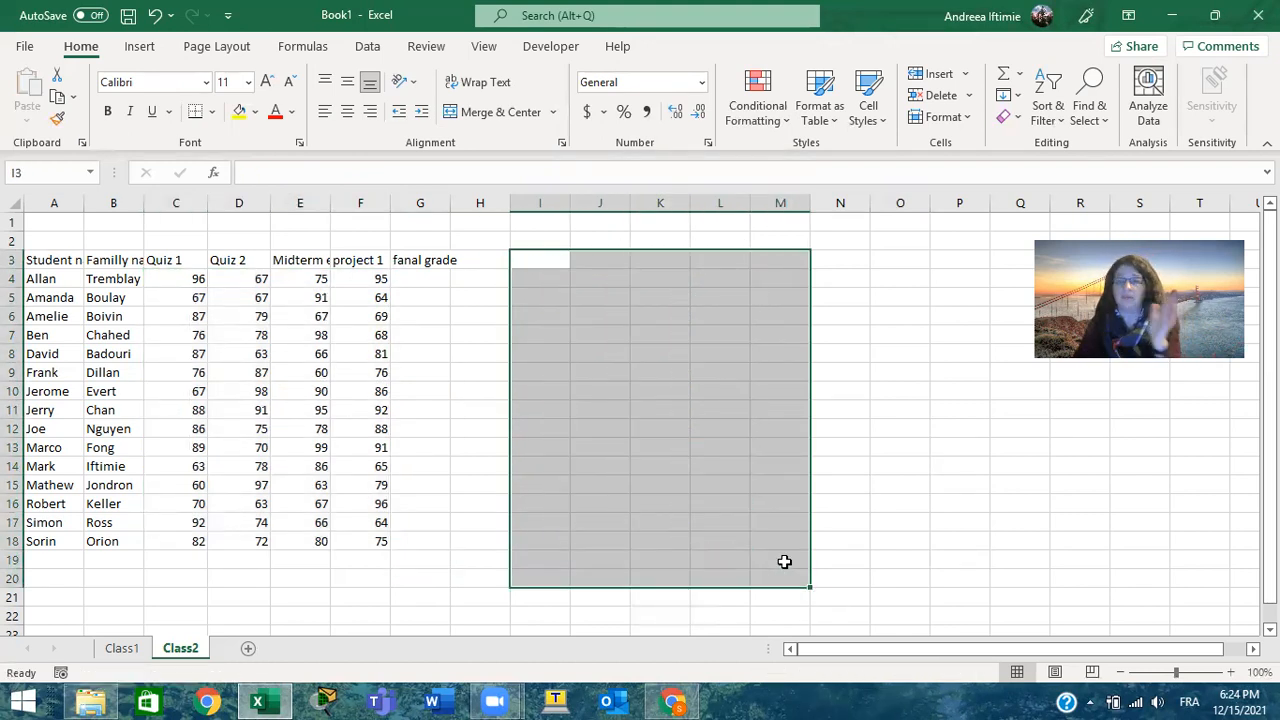
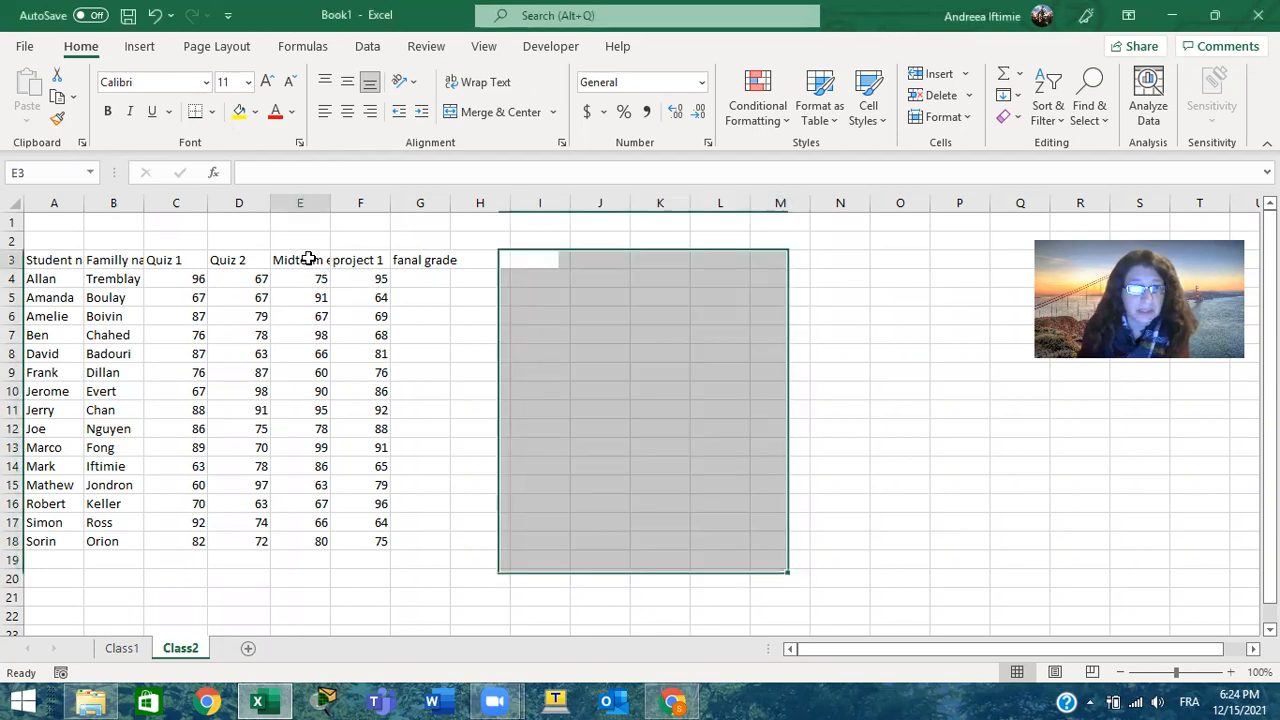
Widen the columns of the grade table and autofit columns A through G to their contents
click(308, 259)
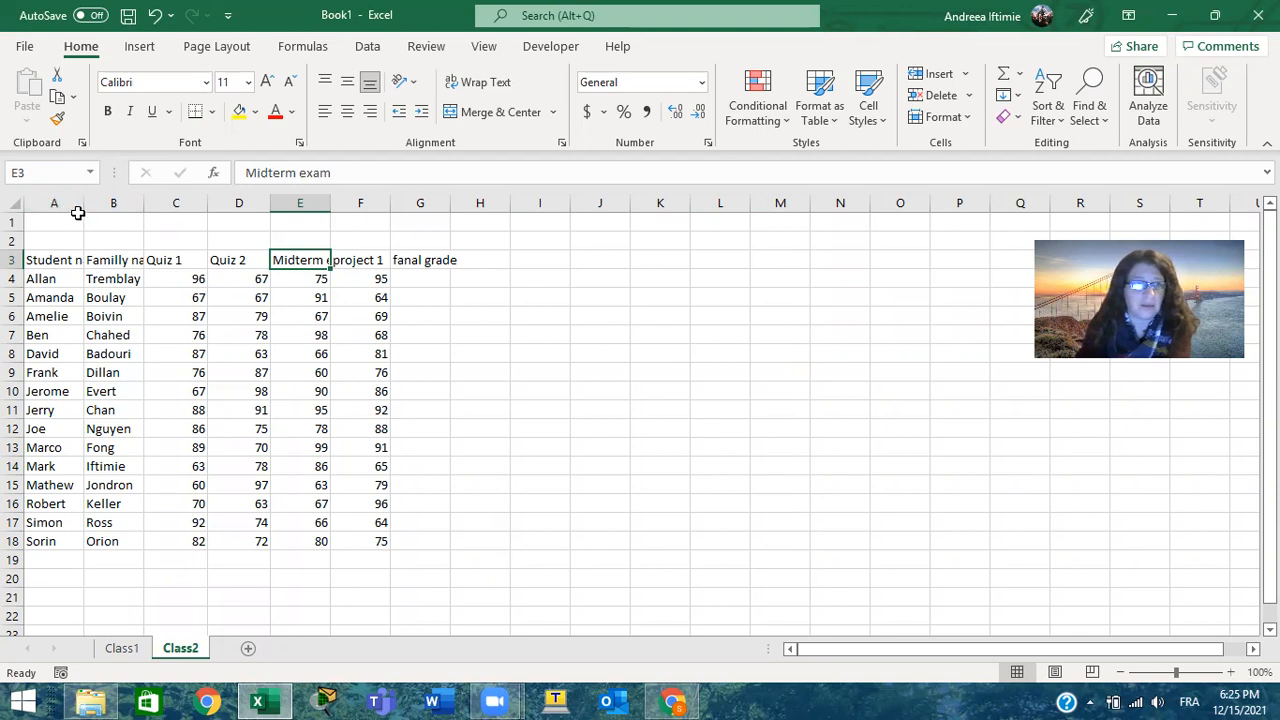
drag(83, 198, 117, 199)
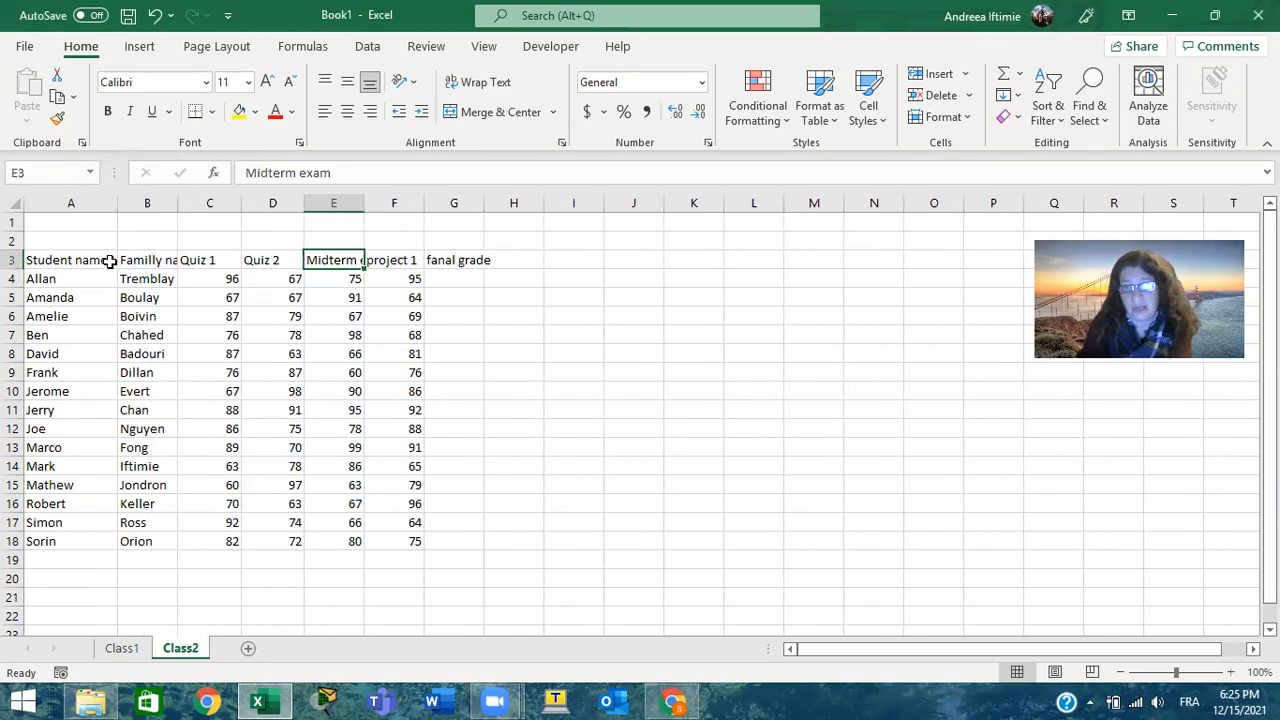
click(40, 200)
drag(40, 200, 484, 196)
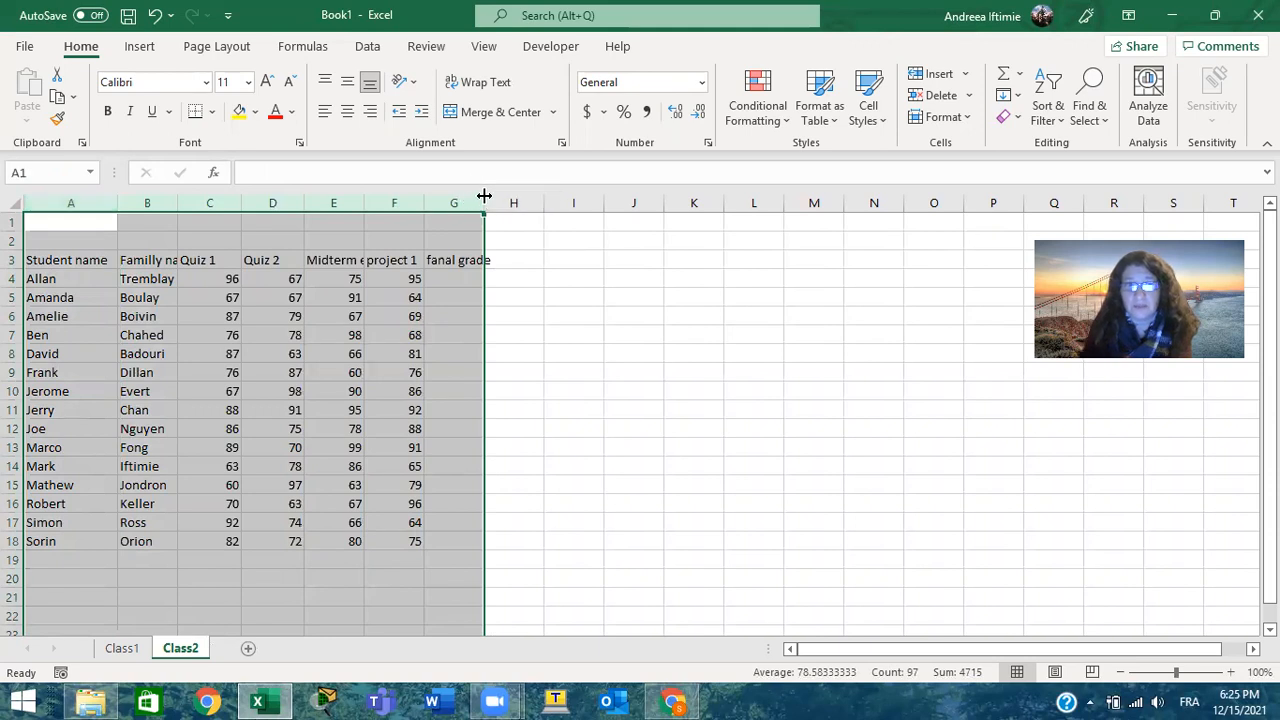
double_click(484, 196)
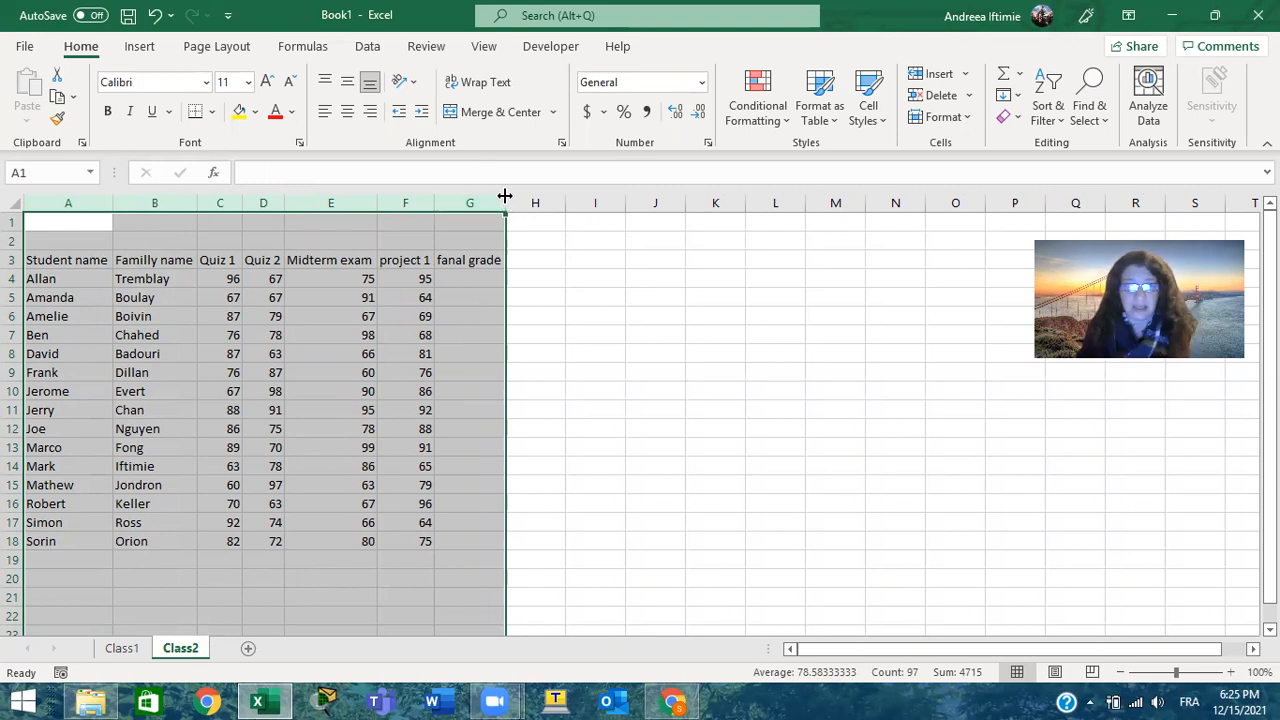
drag(510, 196, 574, 203)
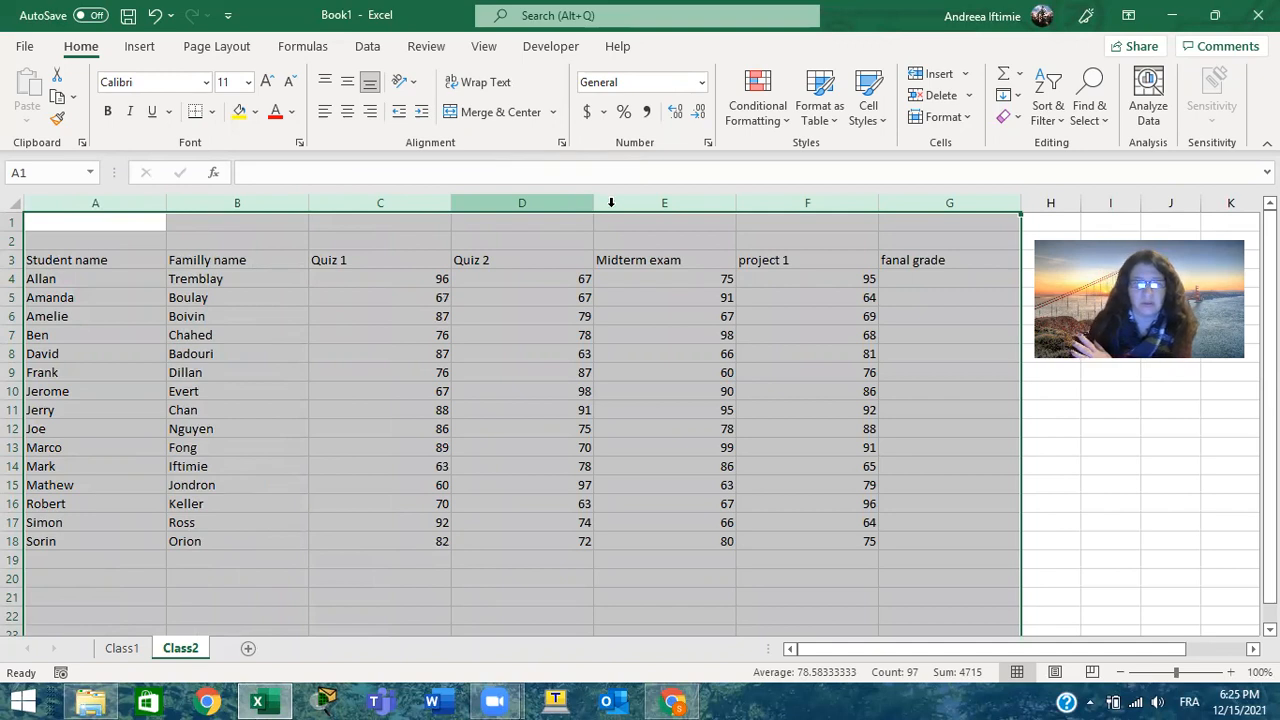
double_click(1022, 198)
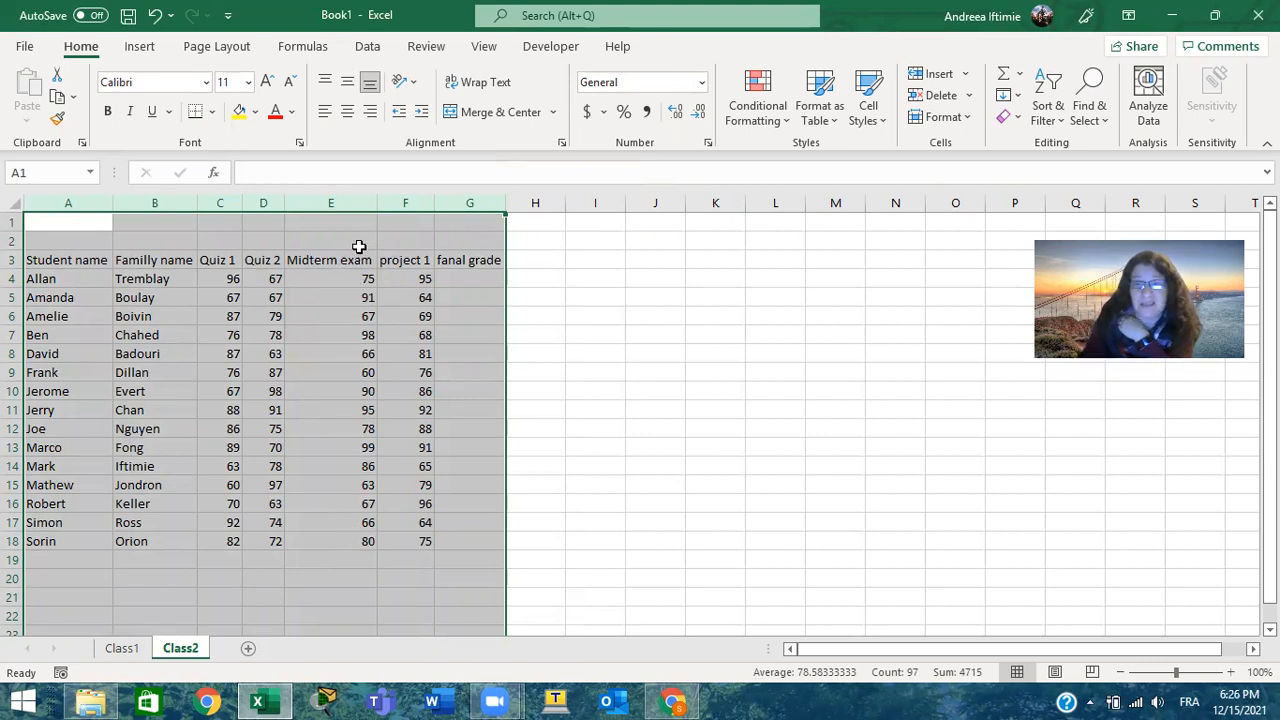
Format the headers in A3:G3 with wrapped text rotated to 64 degrees, and make row 3 tall enough to fit them
click(14, 260)
drag(30, 260, 493, 259)
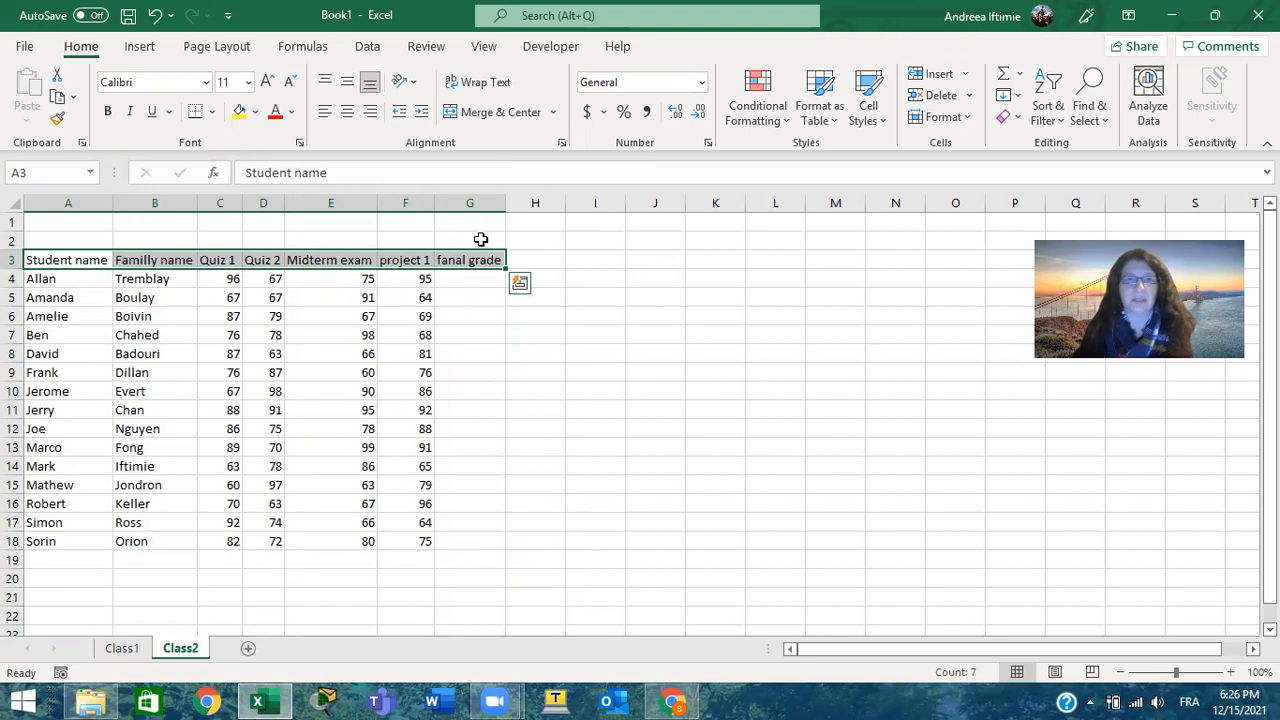
click(475, 85)
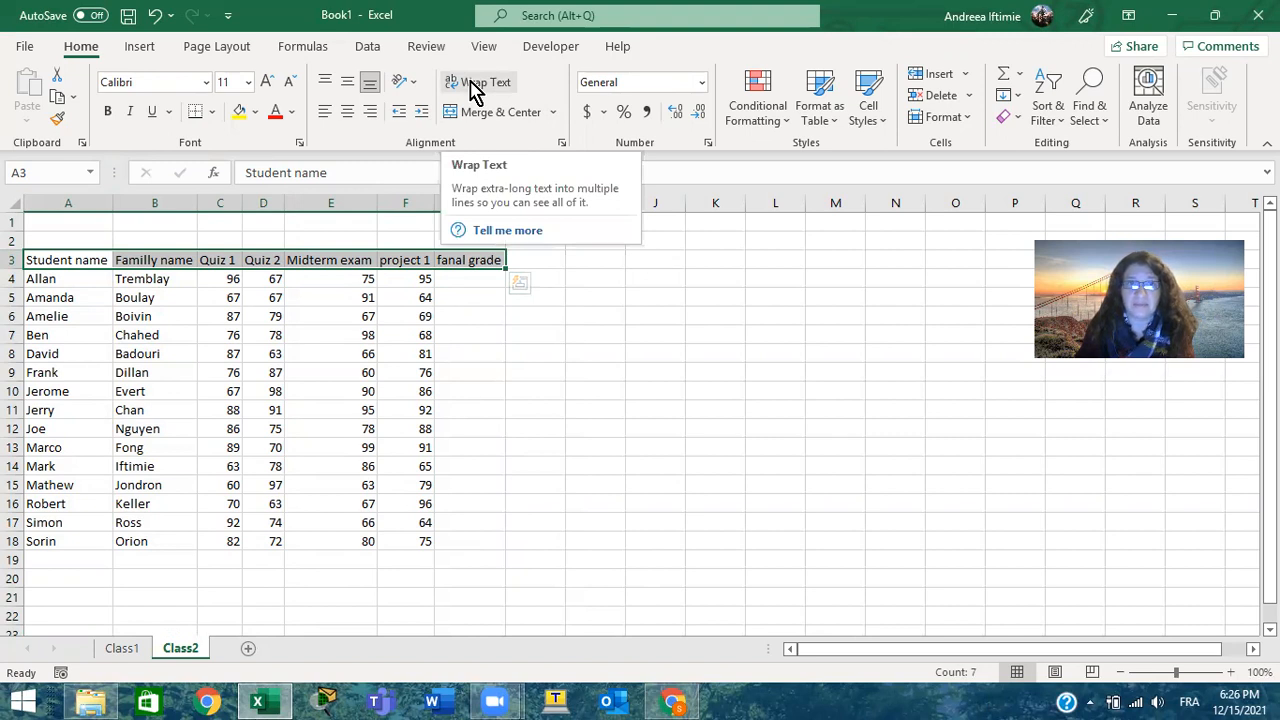
click(562, 143)
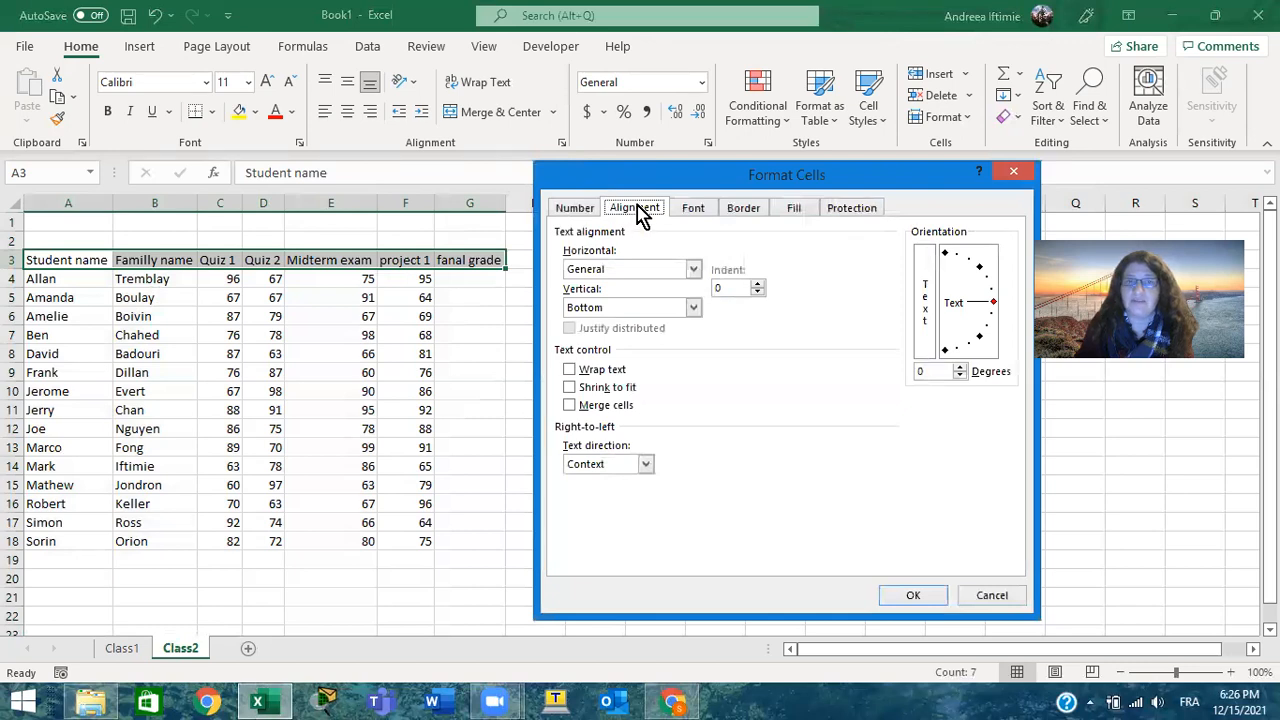
click(569, 370)
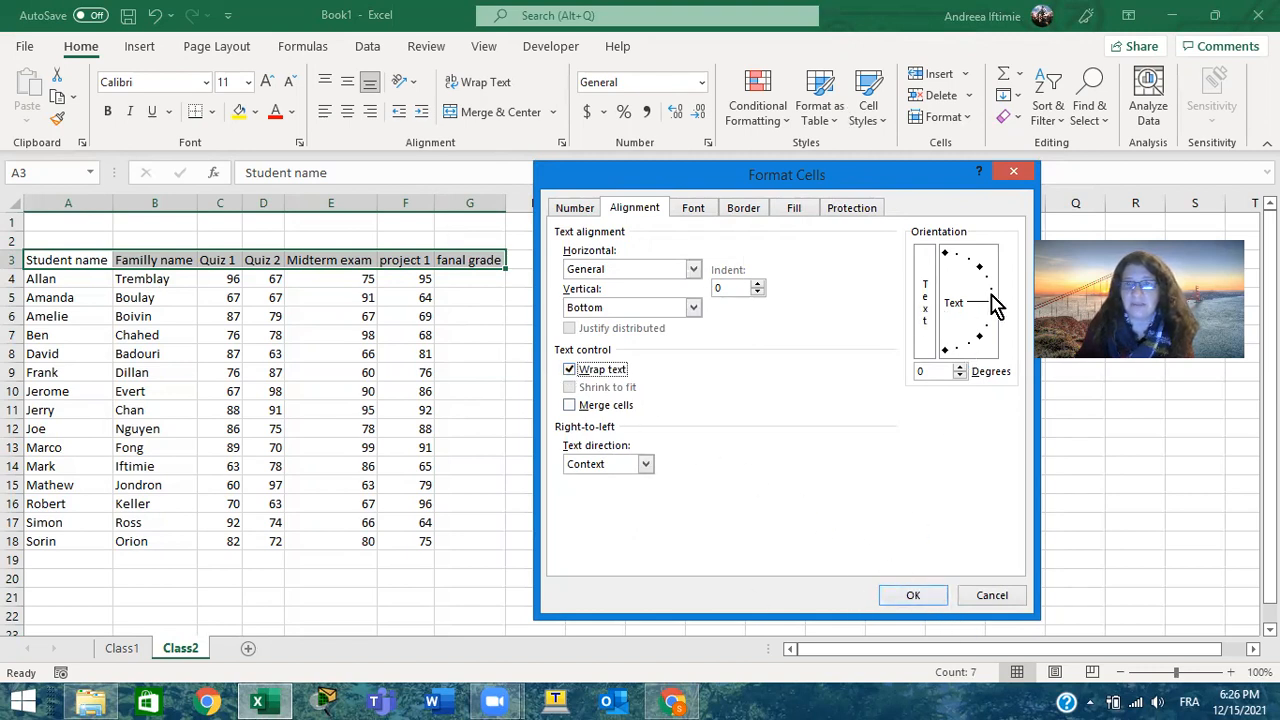
drag(992, 310, 965, 260)
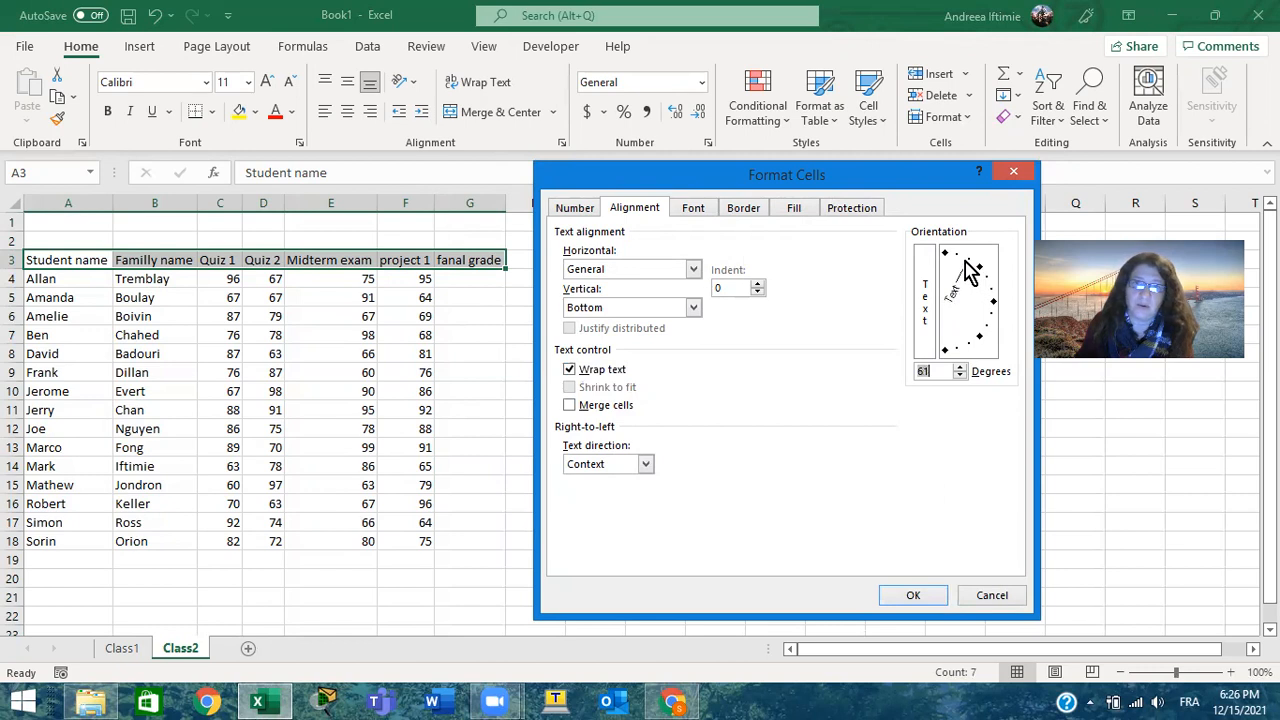
click(913, 595)
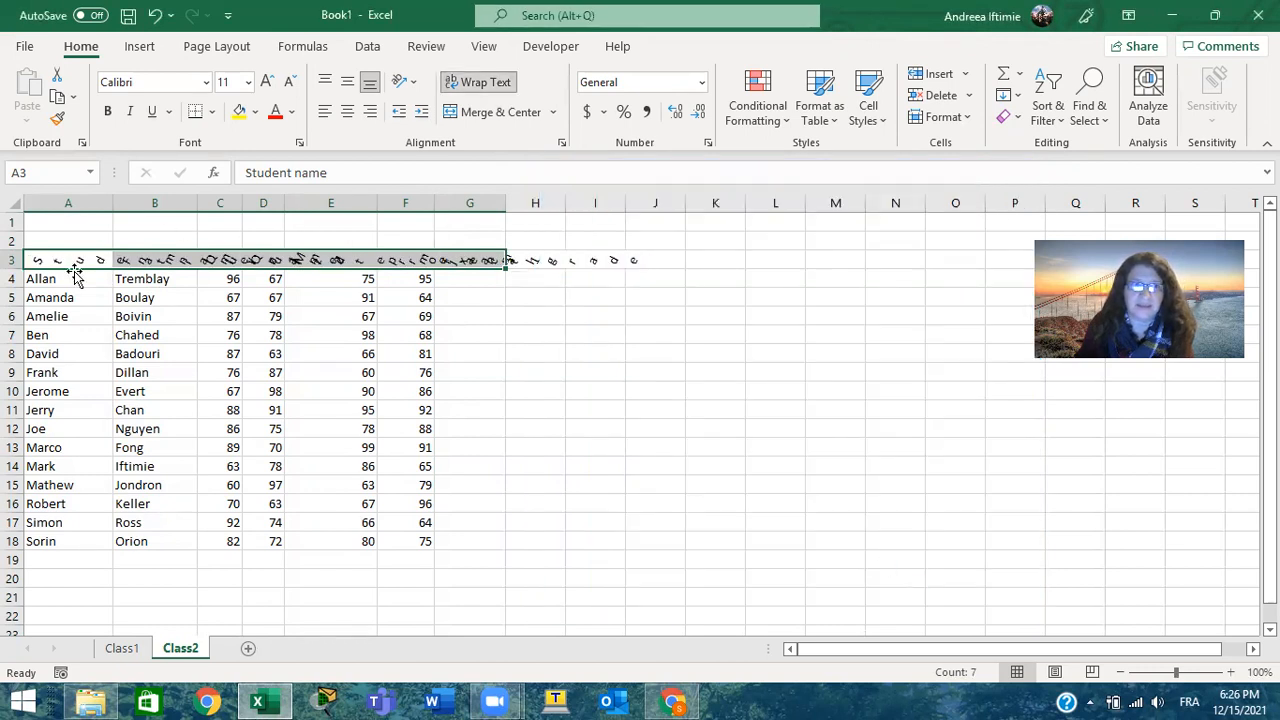
drag(15, 268, 13, 300)
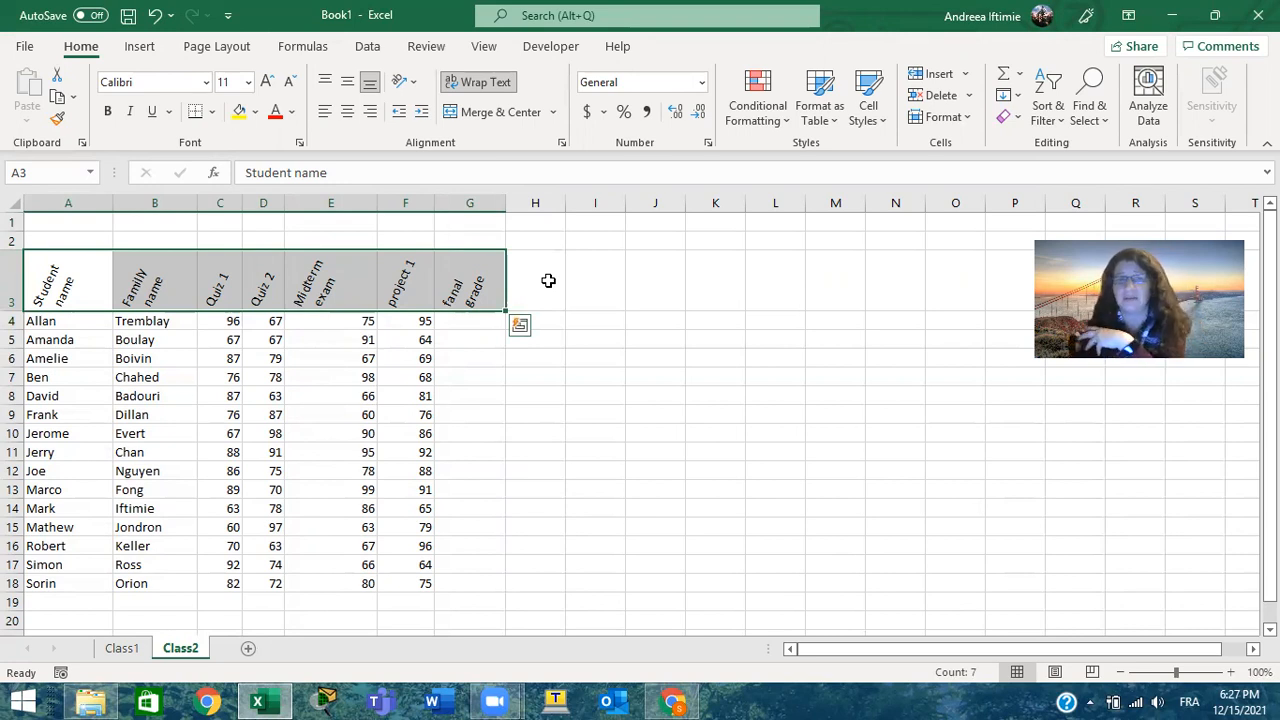
Reset the text orientation of the headers in A3:G3 to 0 degrees, keeping text wrapping on
click(562, 143)
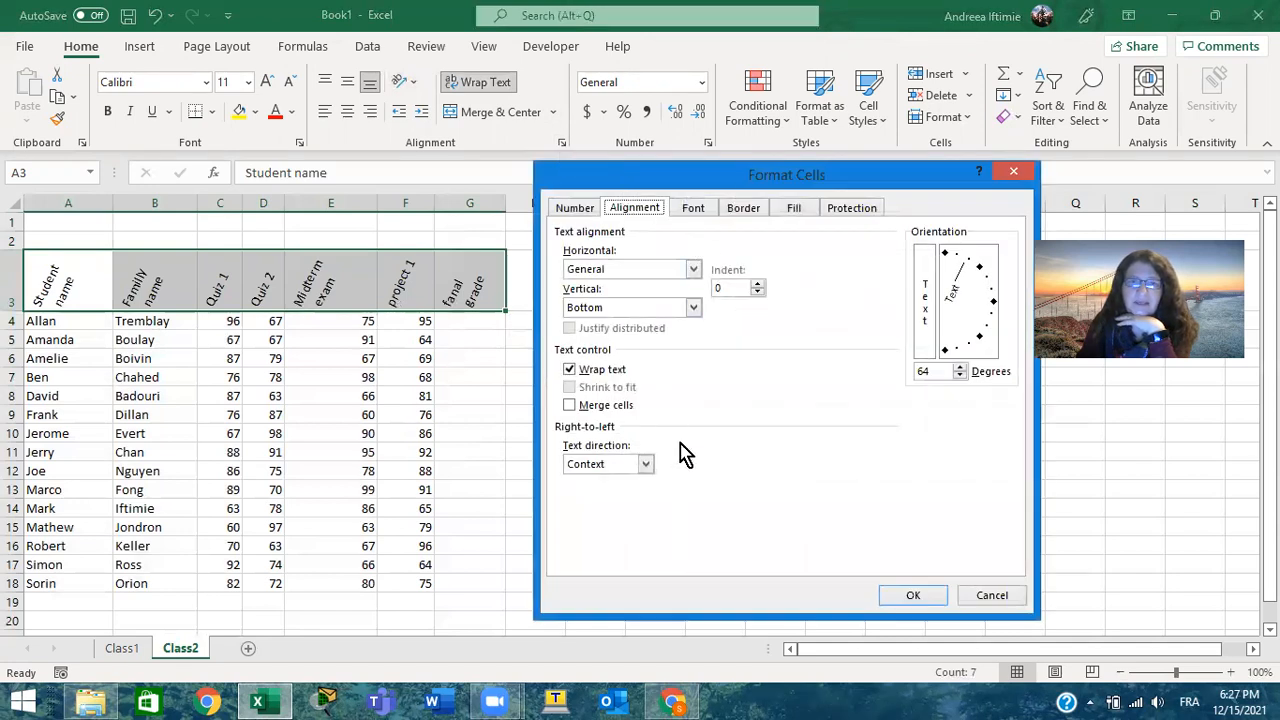
click(993, 303)
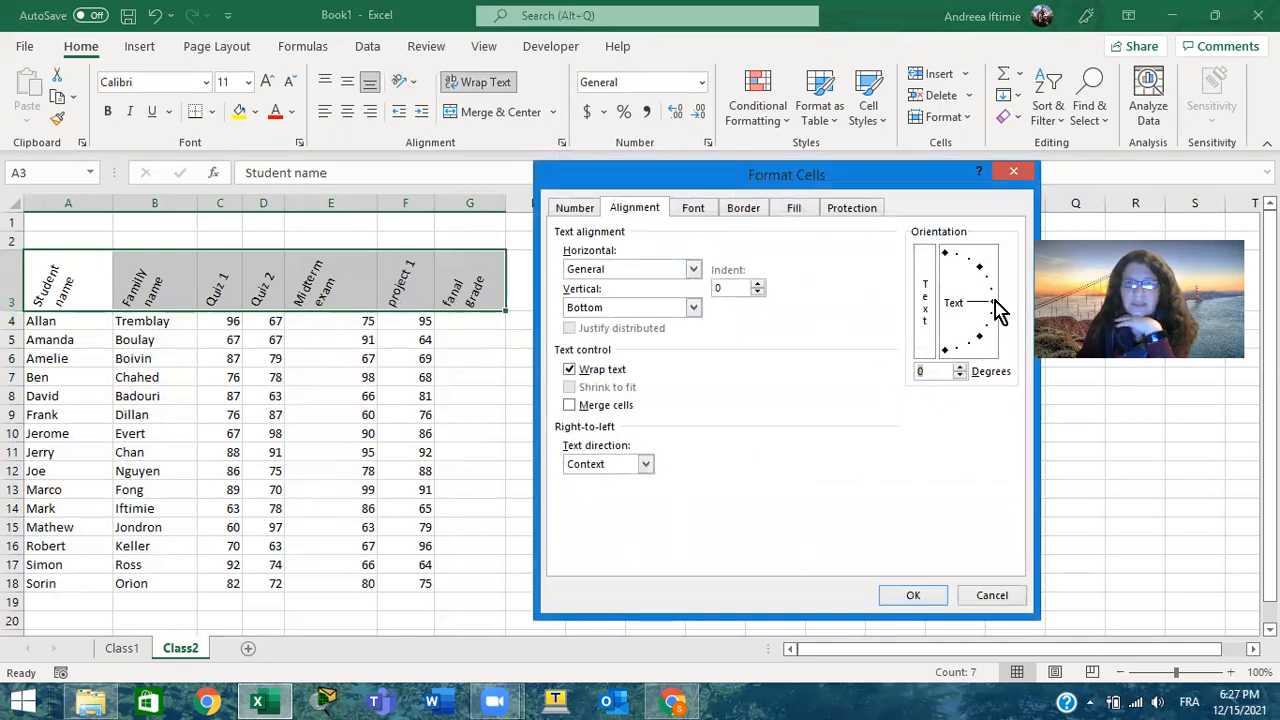
click(923, 596)
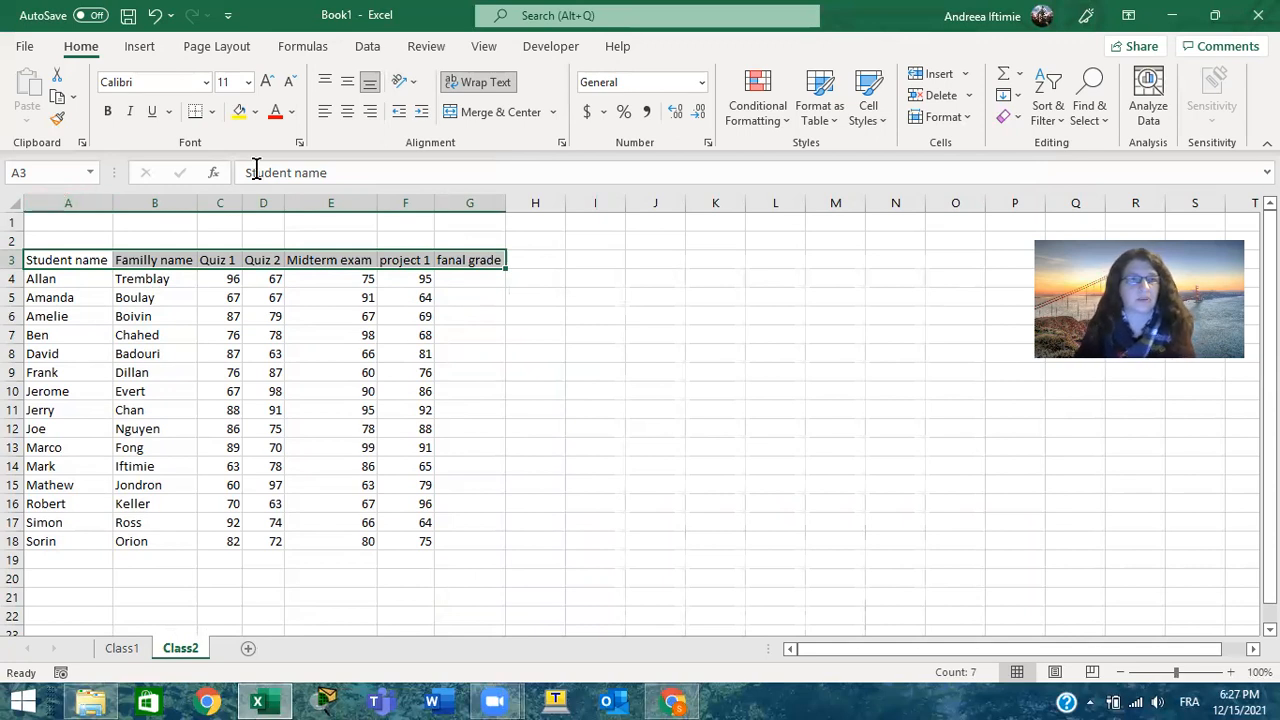
Give columns C through G one equal width and autofit the height of row 3 to the wrapped headers
click(221, 203)
drag(310, 207, 423, 205)
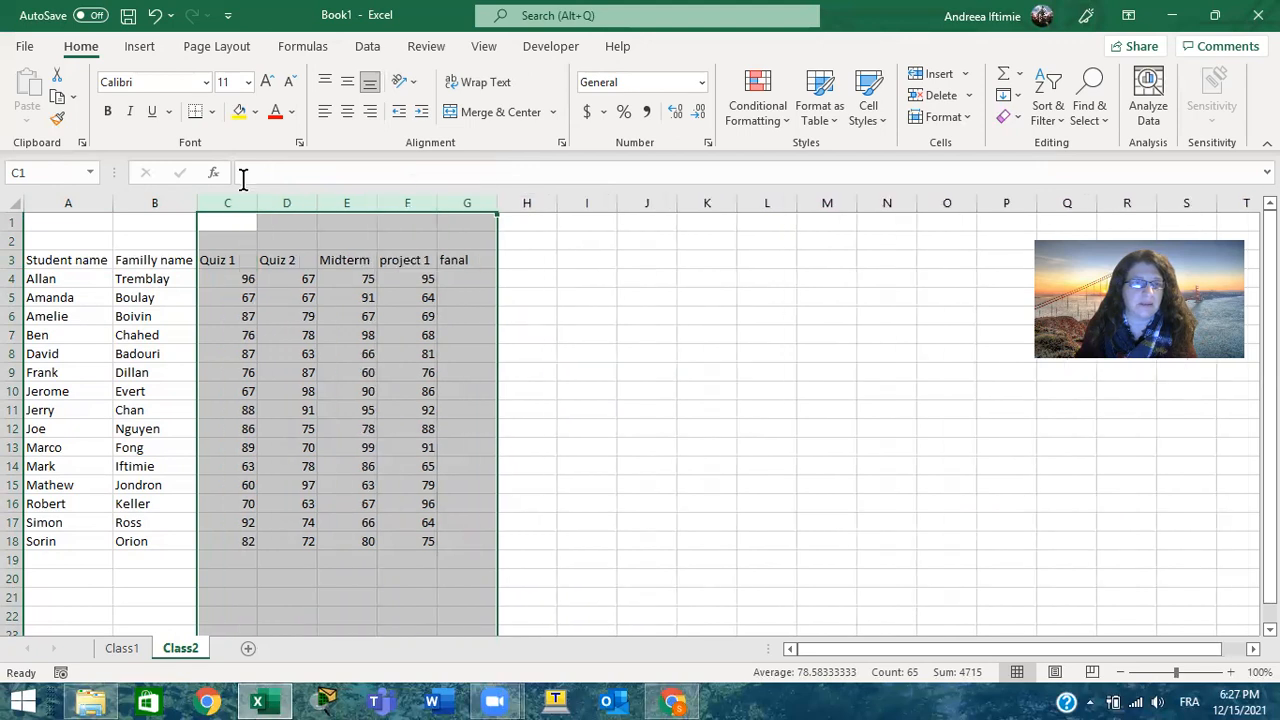
click(14, 260)
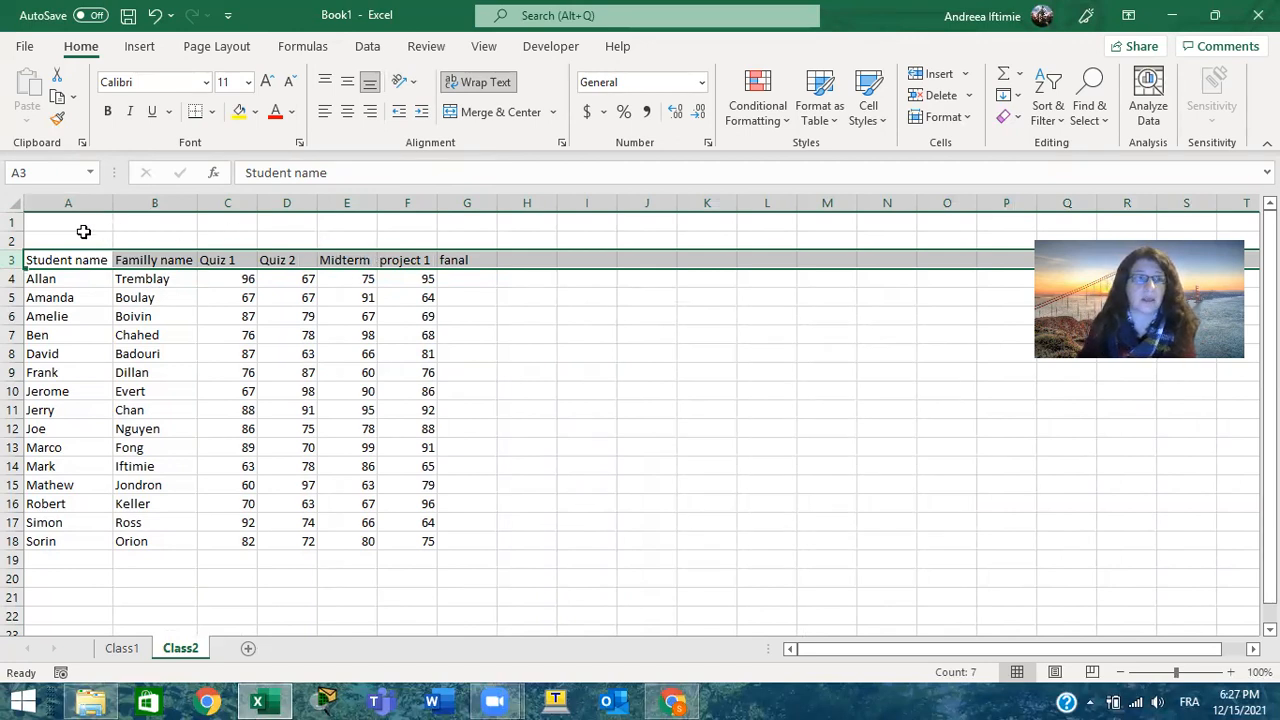
double_click(11, 269)
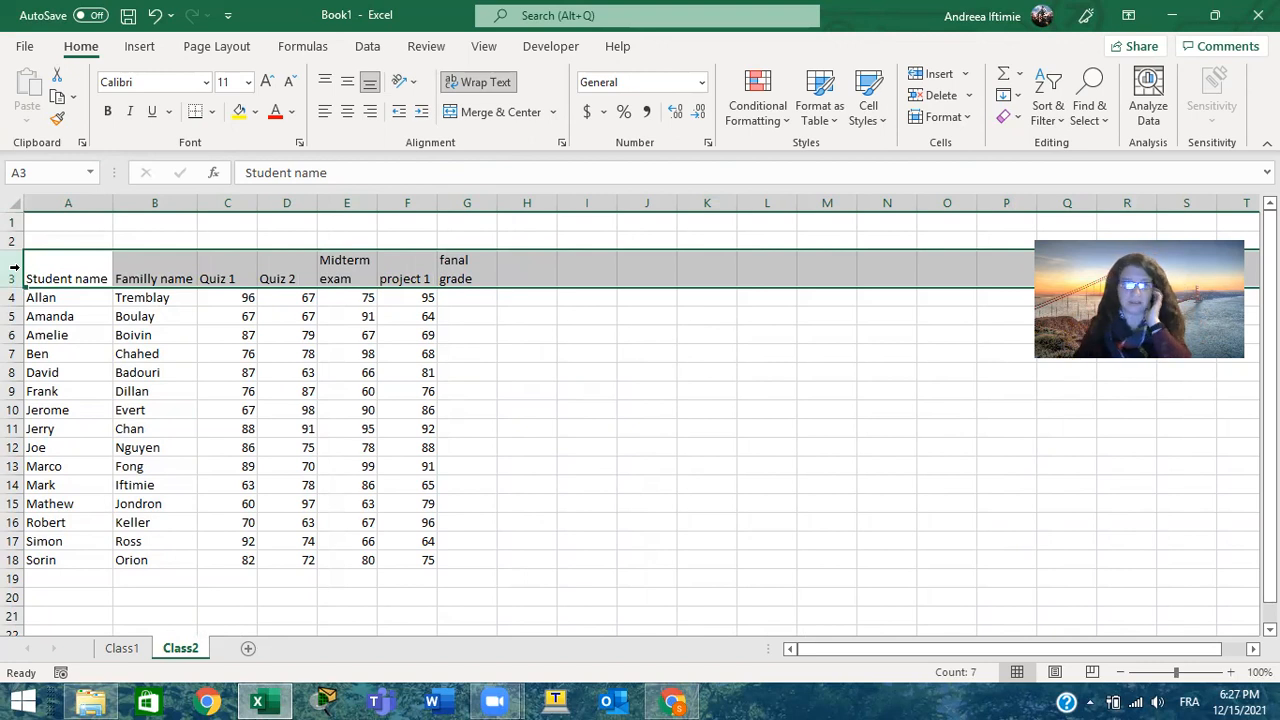
Resize header row 3 manually to a much taller height and back, and autofit its height again
drag(15, 287, 14, 387)
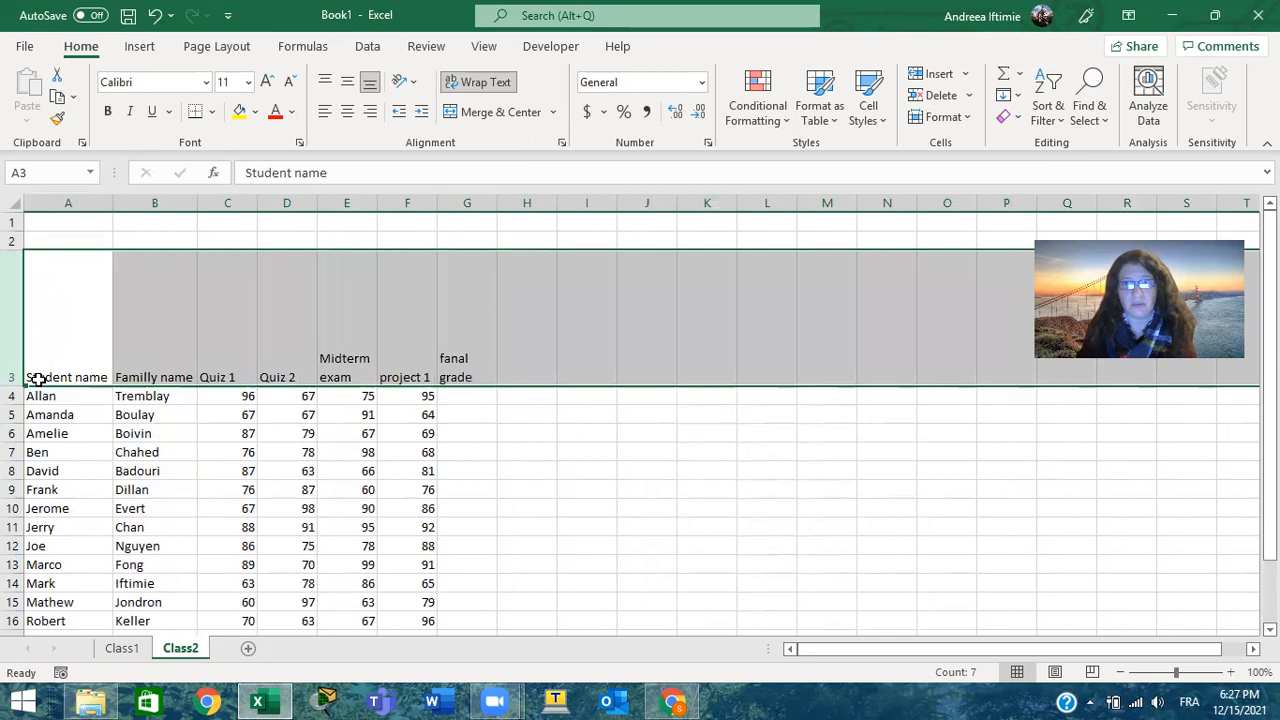
drag(12, 386, 8, 295)
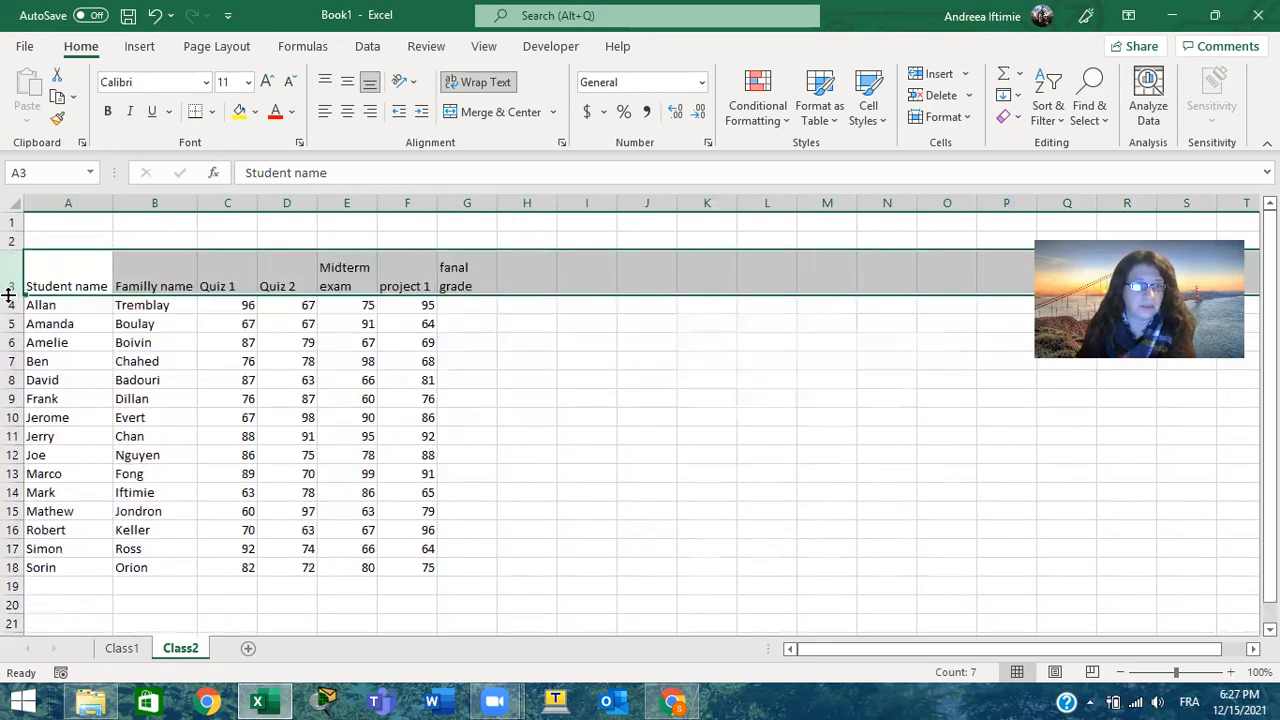
double_click(8, 295)
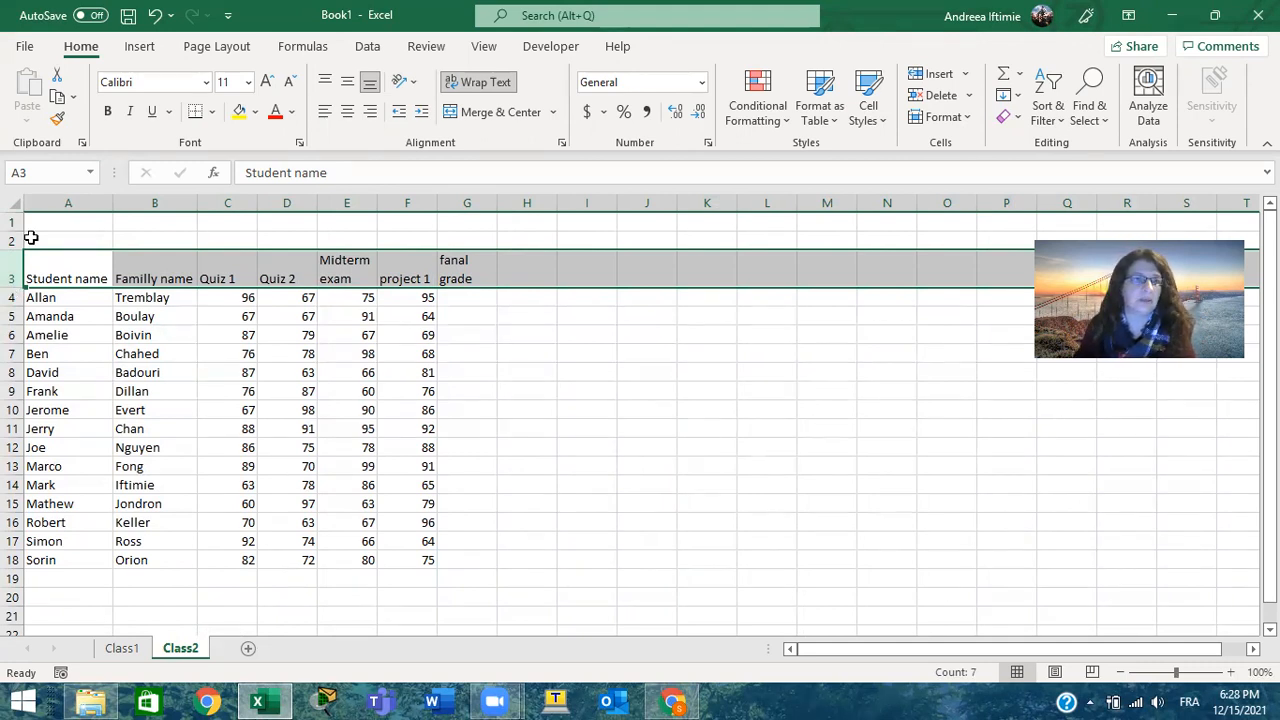
Apply all borders to the whole grade table in A3:G18
drag(52, 262, 454, 552)
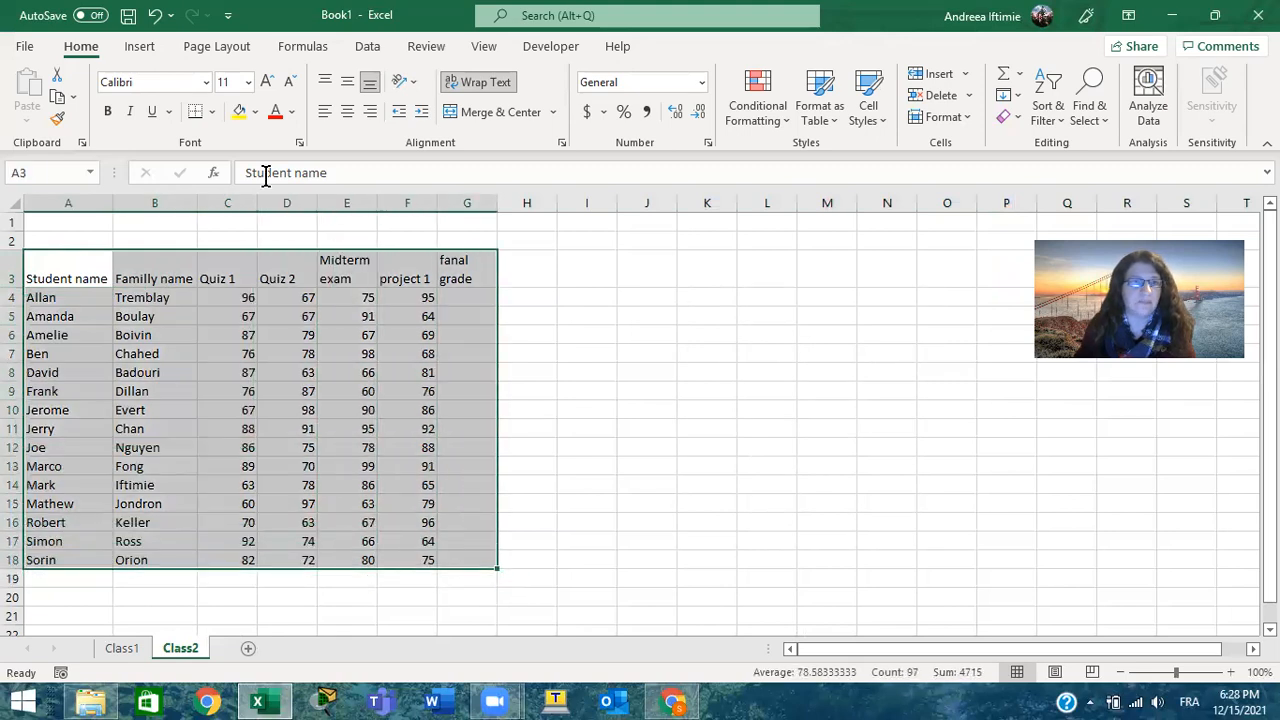
click(213, 111)
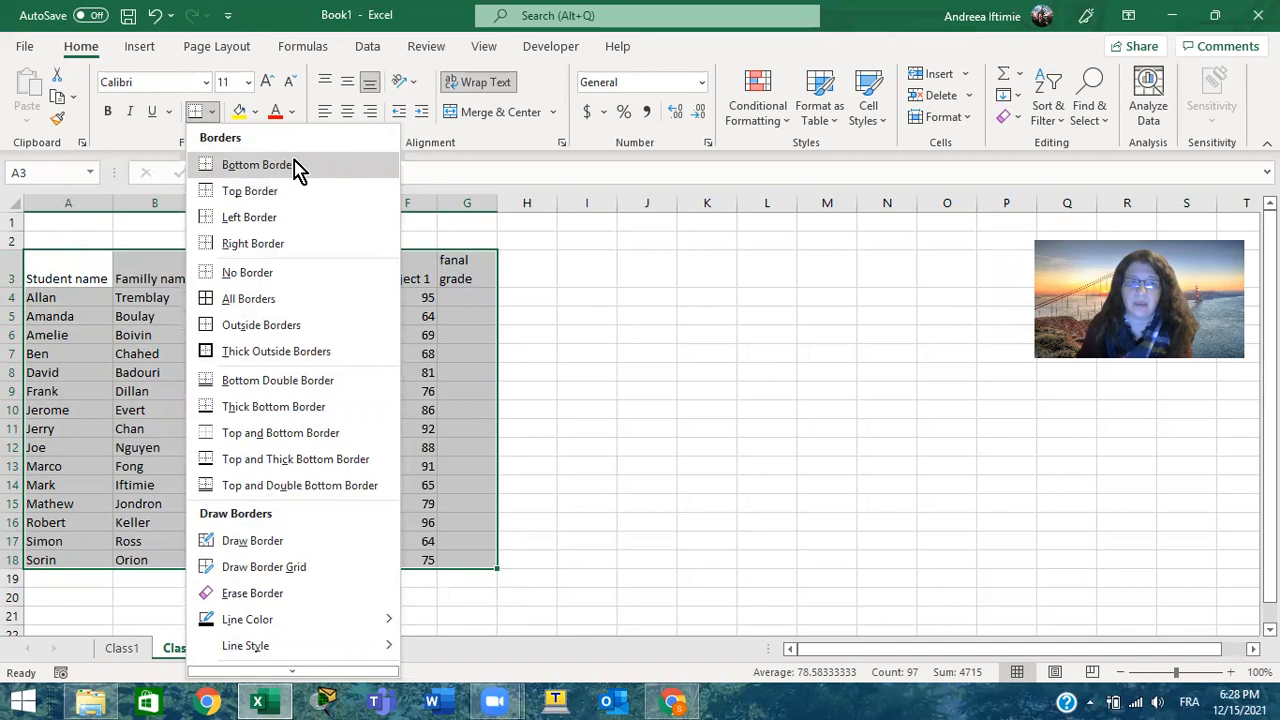
click(270, 300)
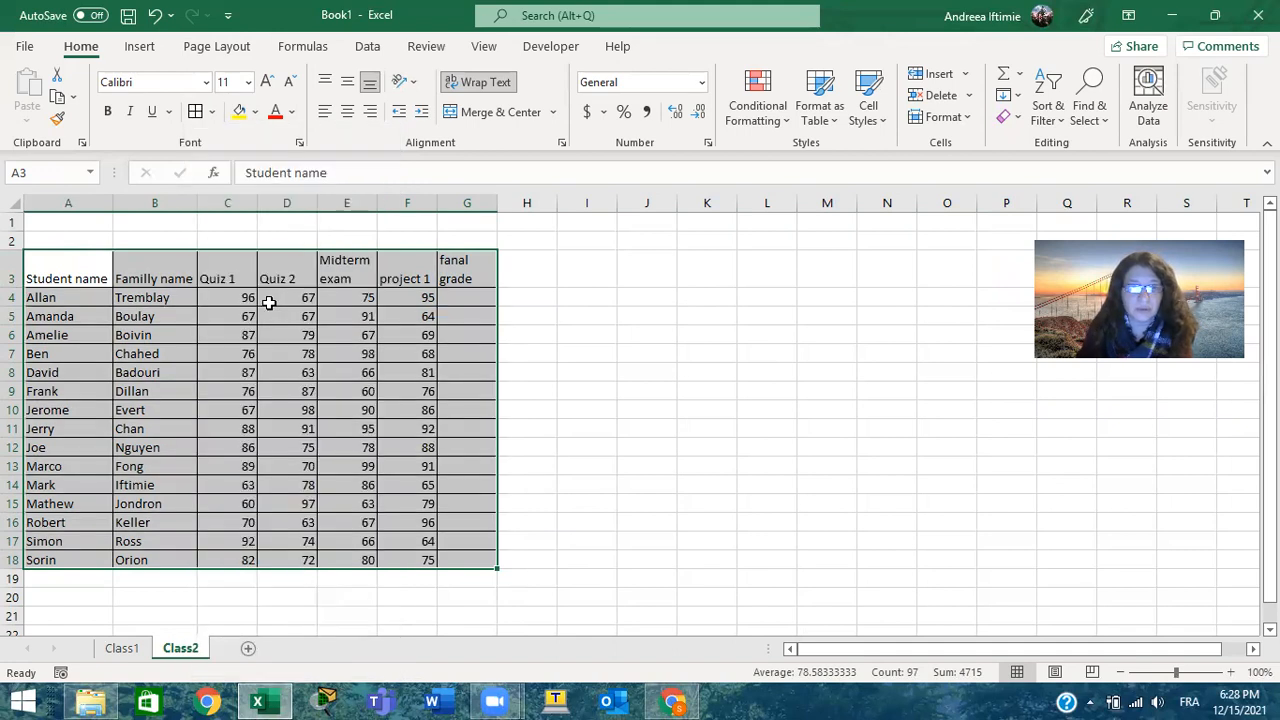
Add thick outside borders around the header row A3:G3
drag(78, 262, 473, 259)
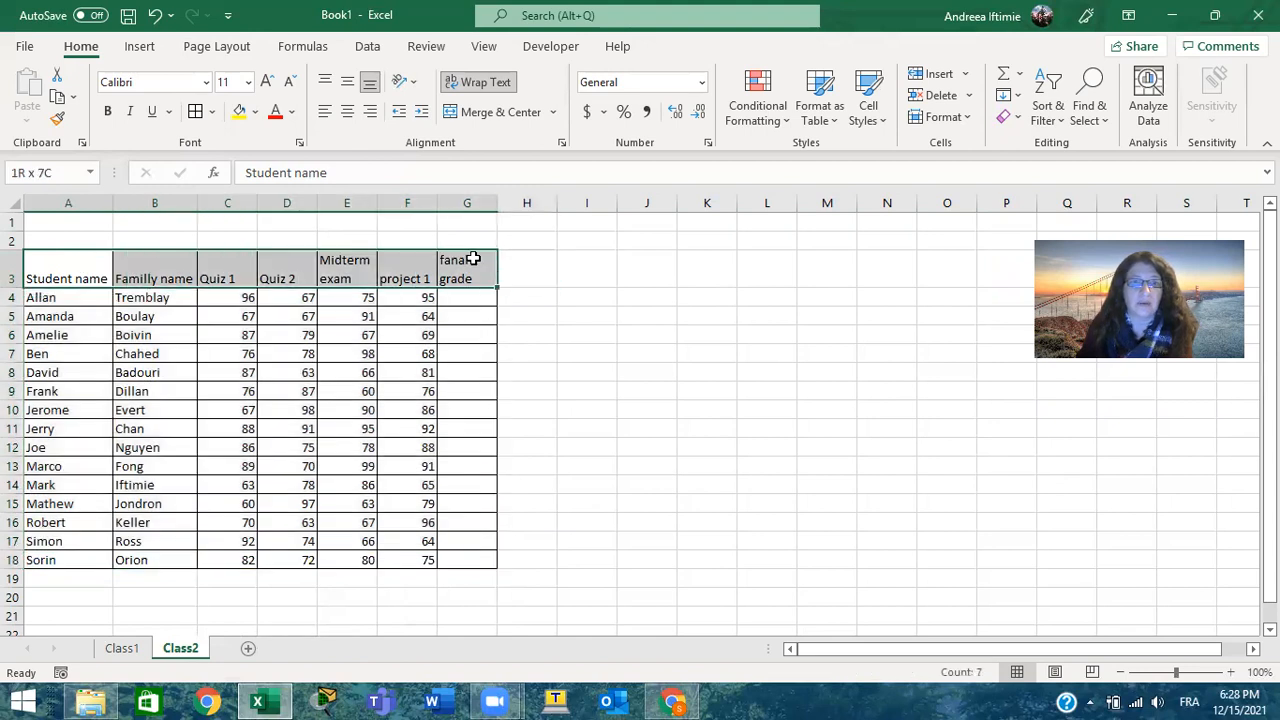
click(212, 114)
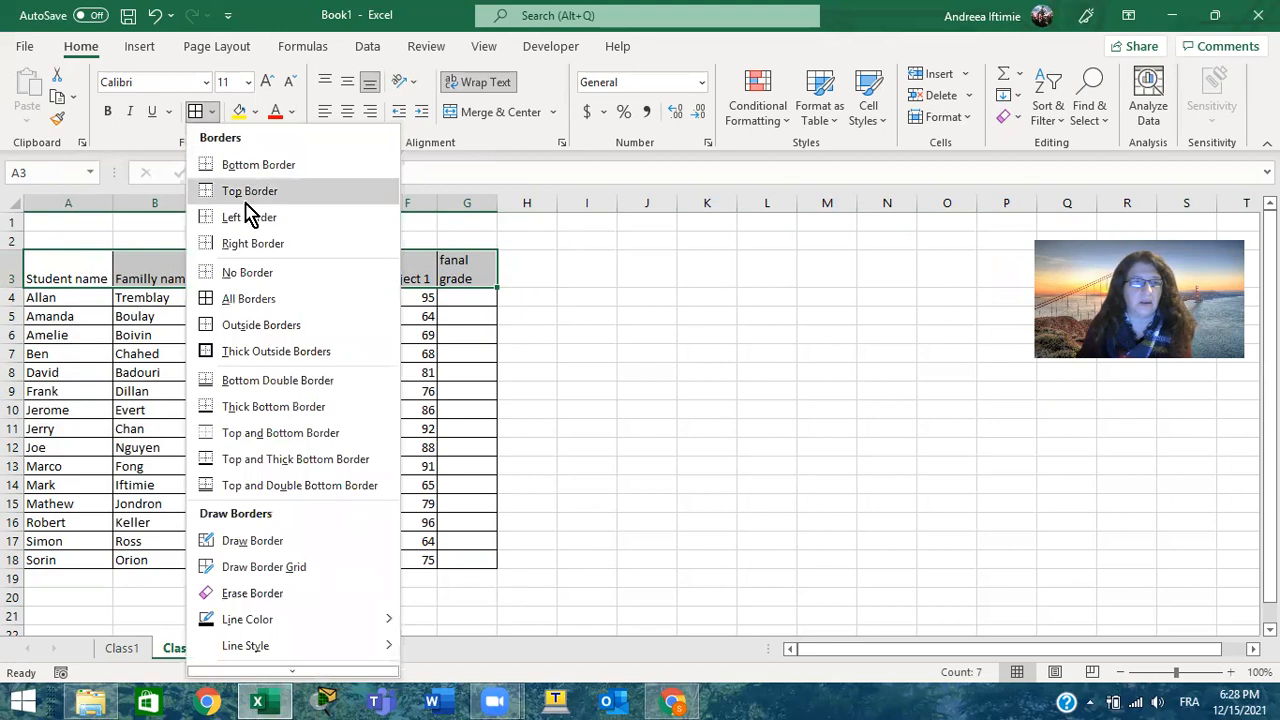
click(289, 351)
click(613, 408)
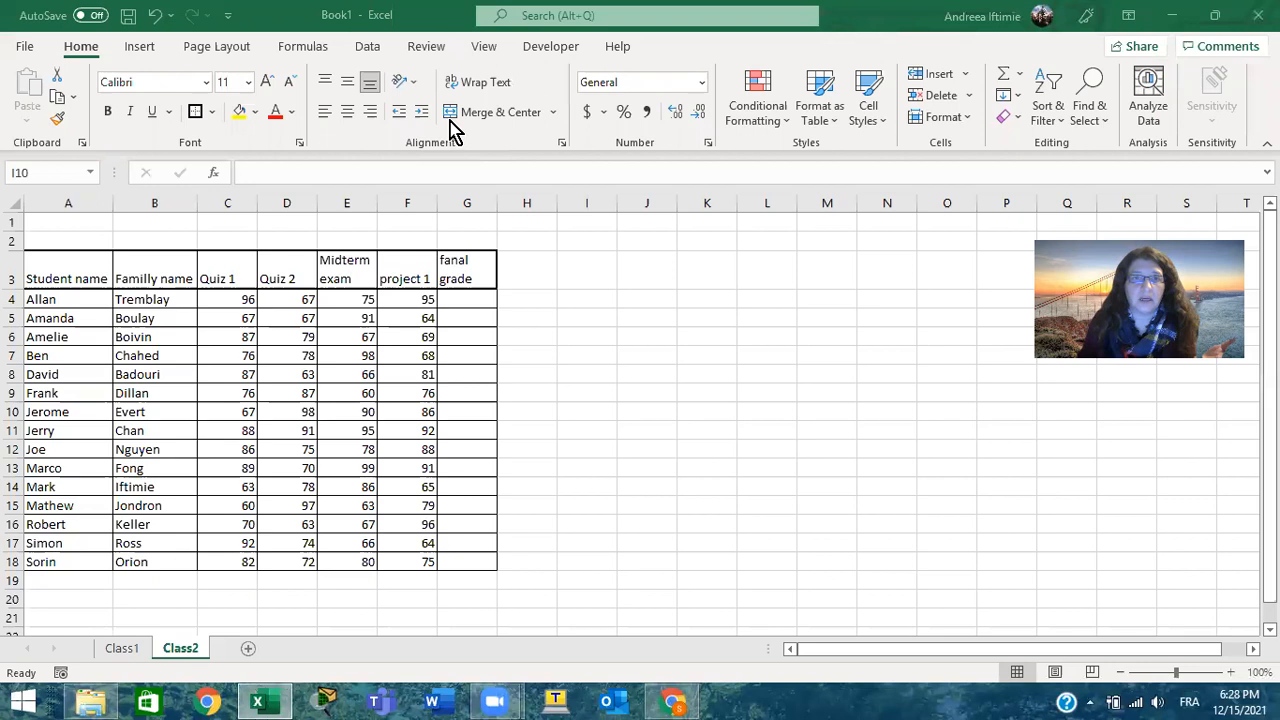
Enter the title "Networking class on 2022" in A2 above the table
click(90, 238)
click(100, 238)
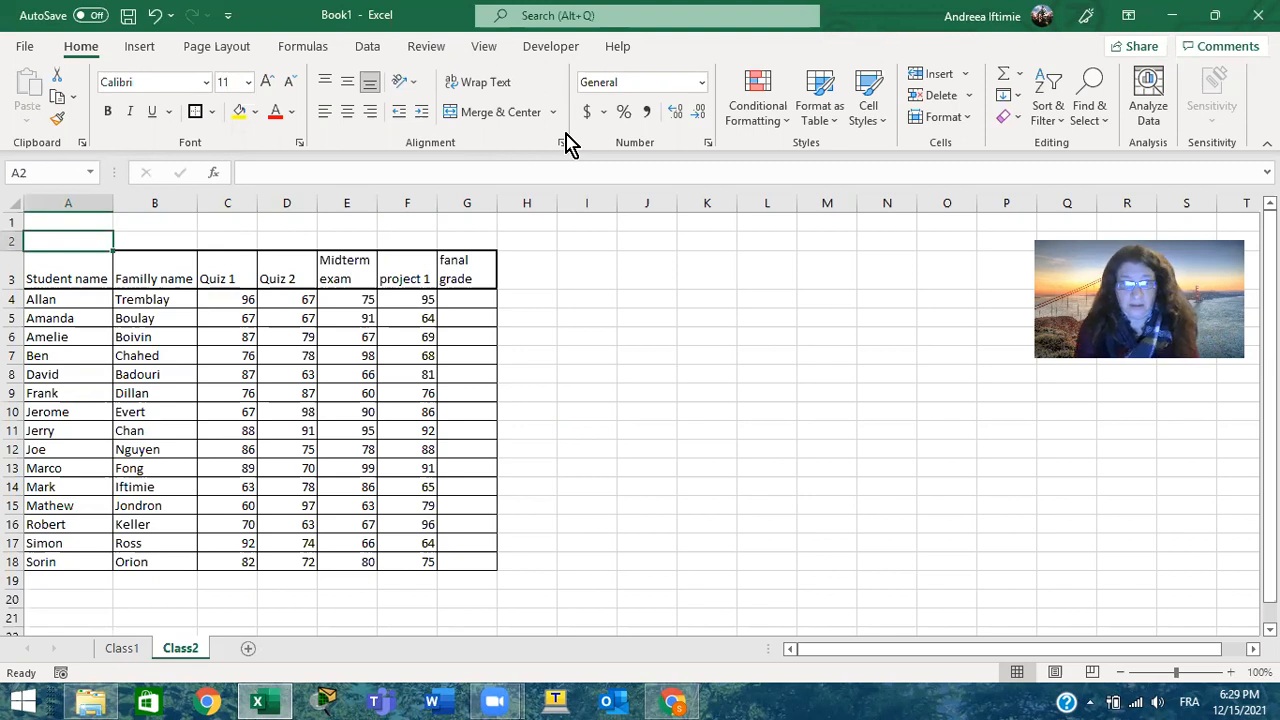
text(Ne)
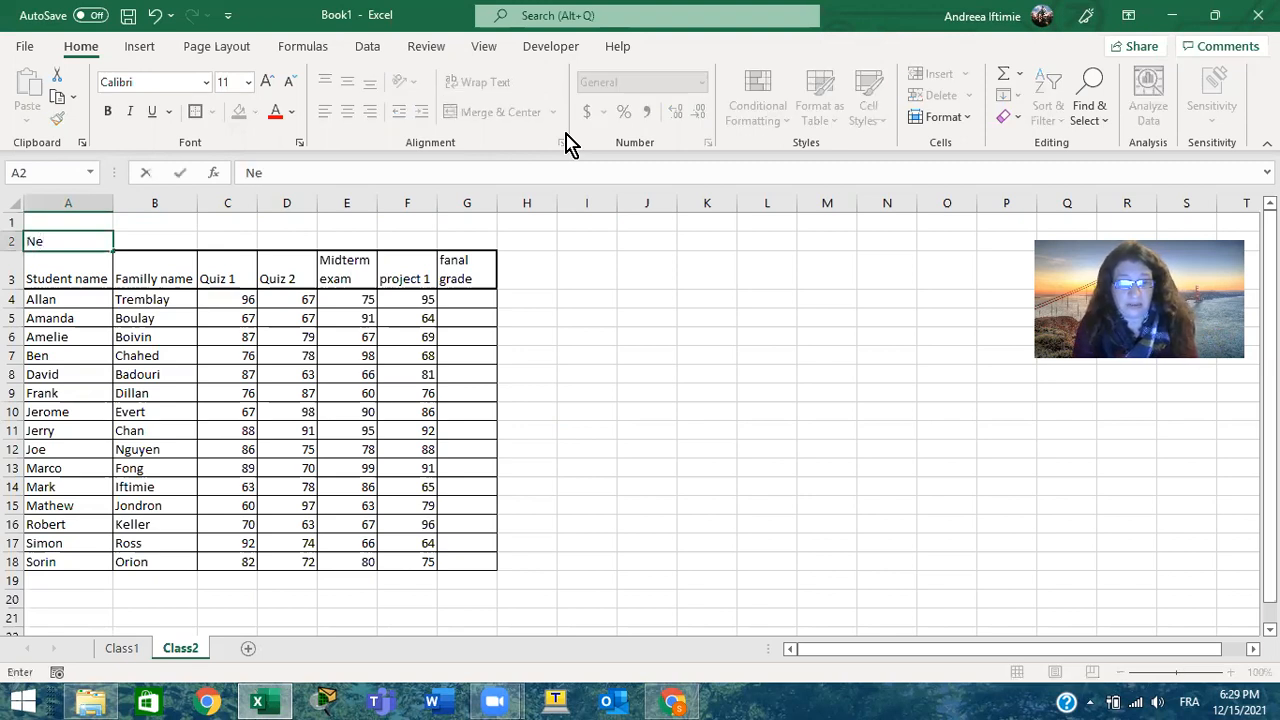
text(twork)
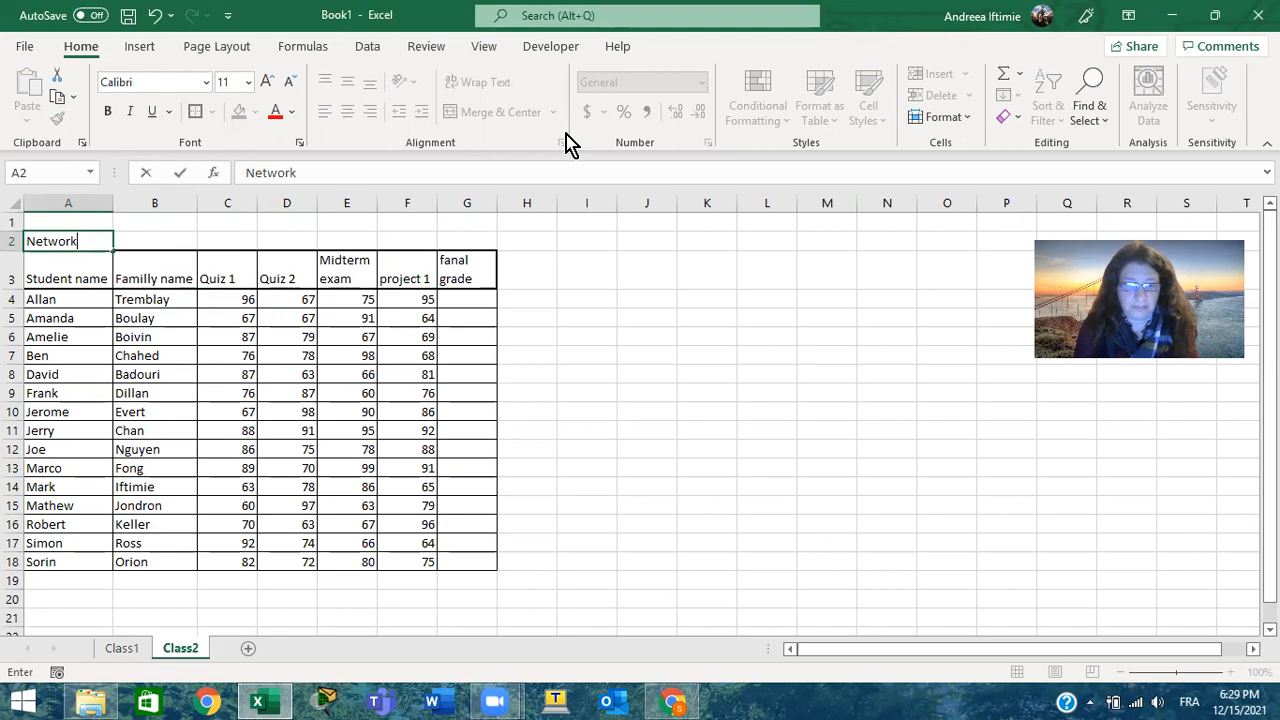
text(ing class on)
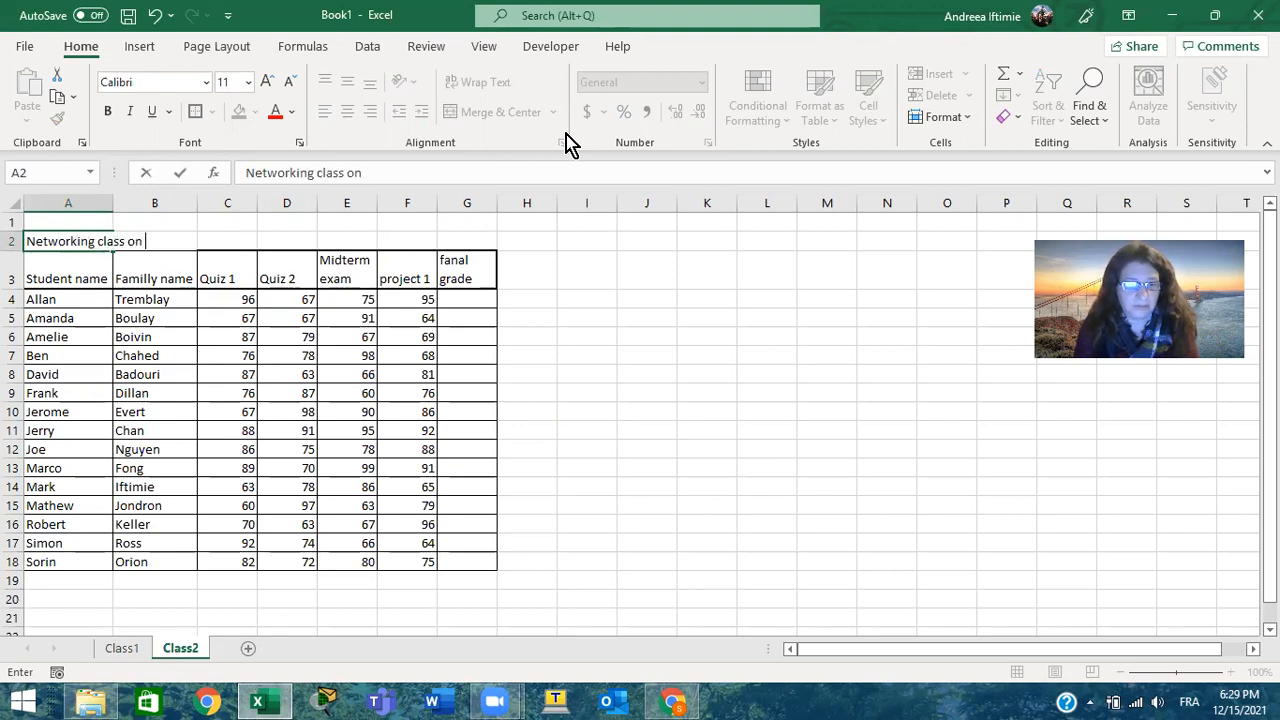
text( 2022)
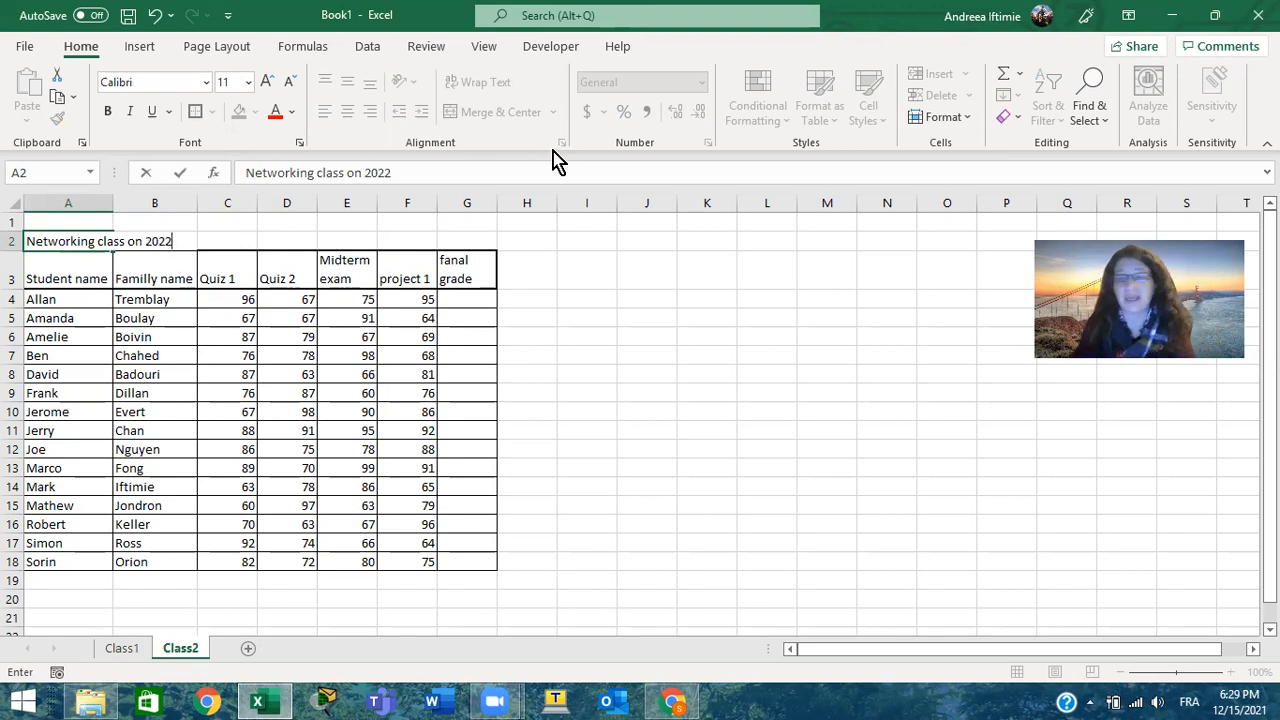
click(683, 274)
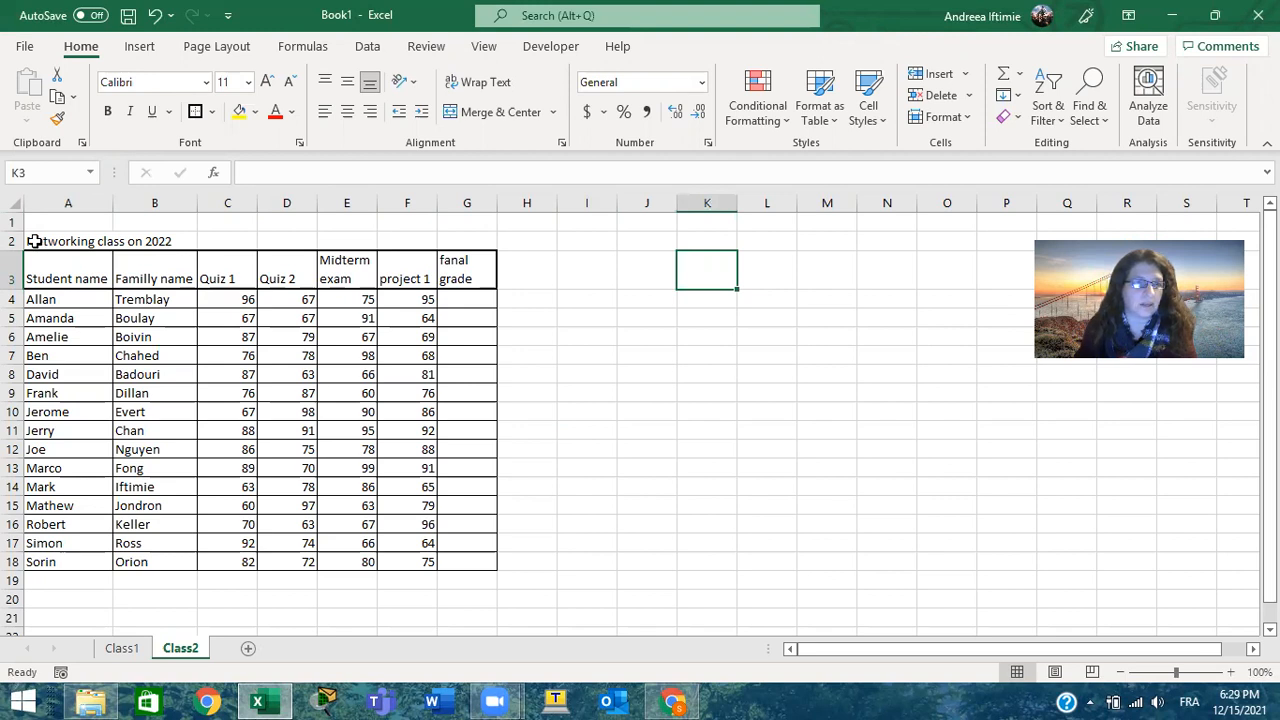
Merge A2:G2 into one cell using Merge Cells and increase row 2 to more than double its height
drag(34, 241, 484, 238)
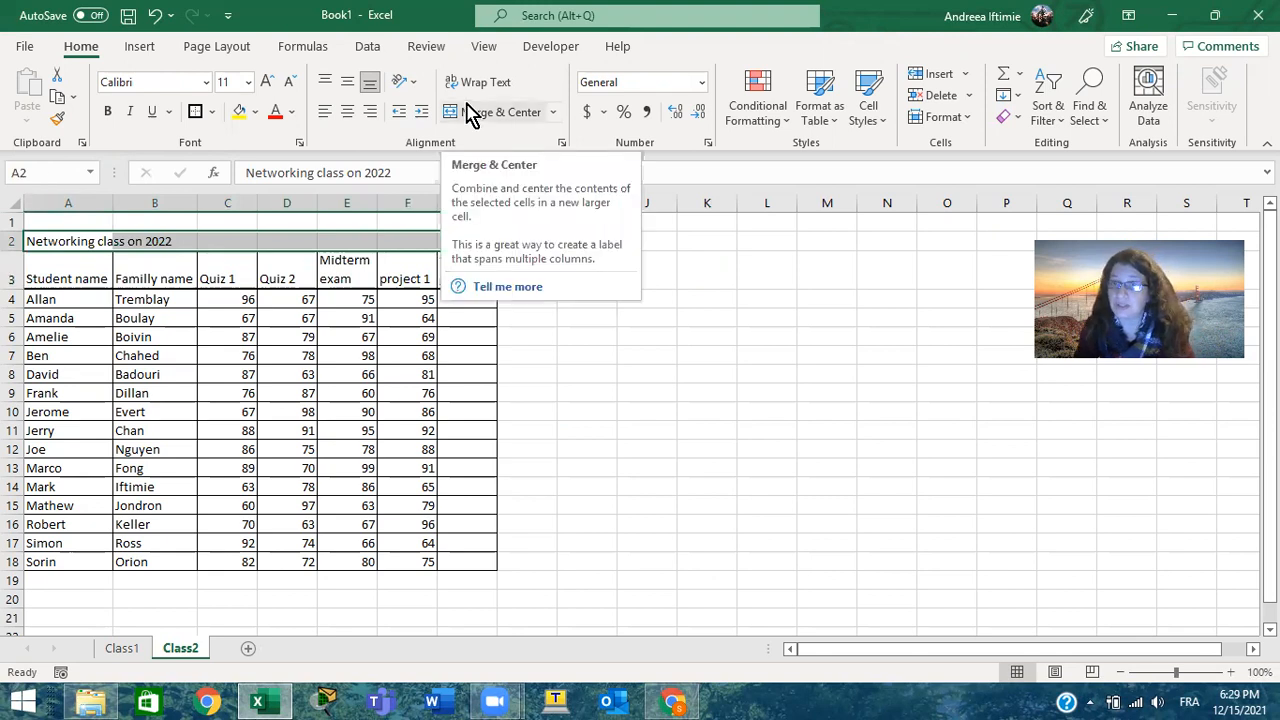
click(552, 113)
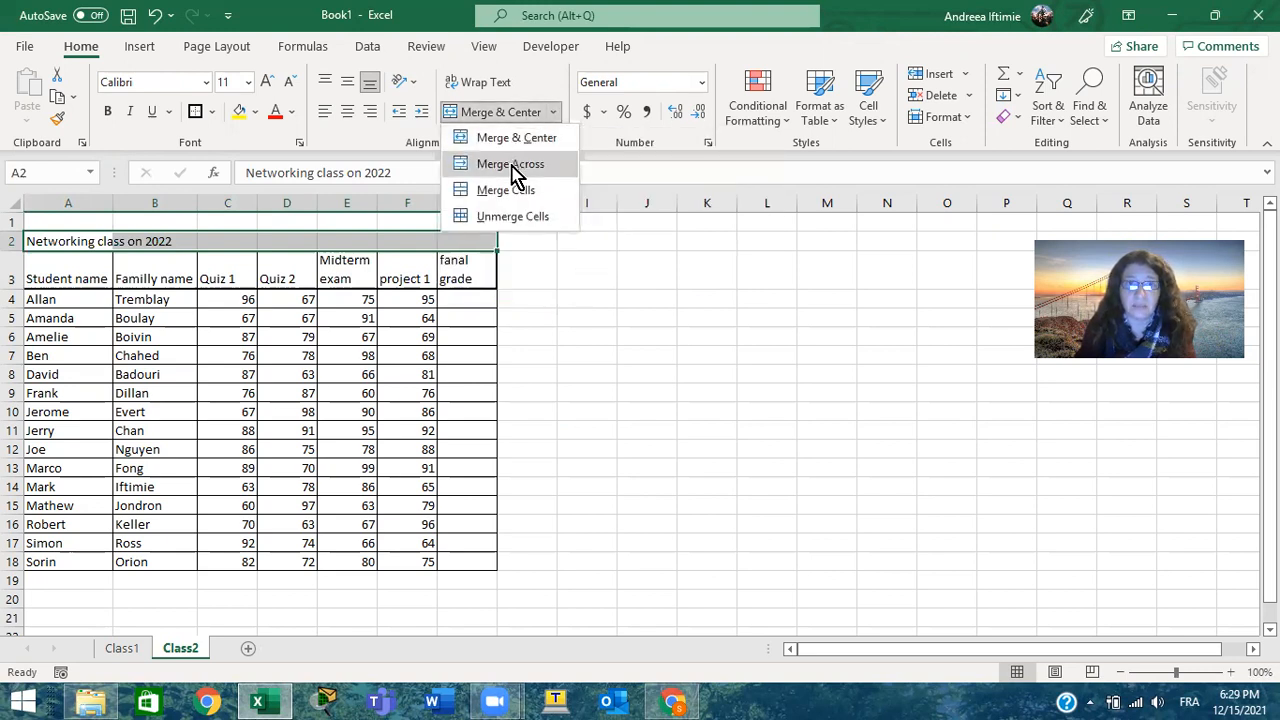
click(508, 192)
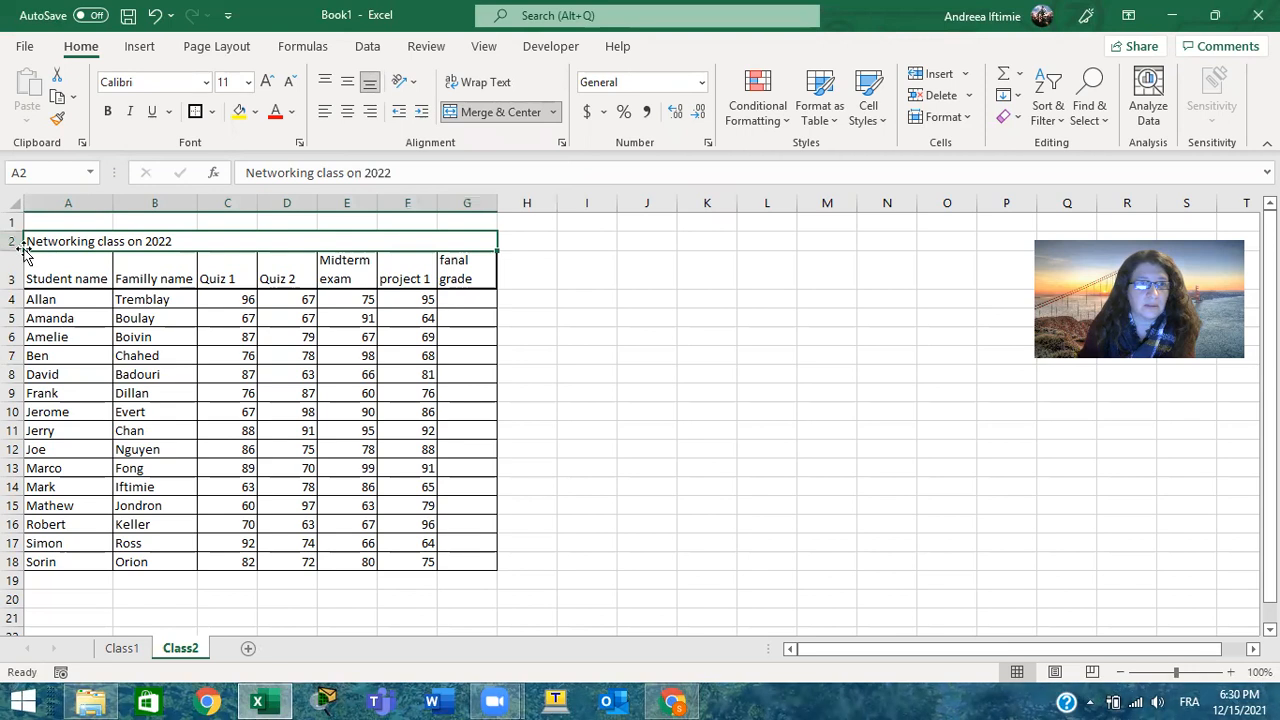
drag(18, 251, 17, 277)
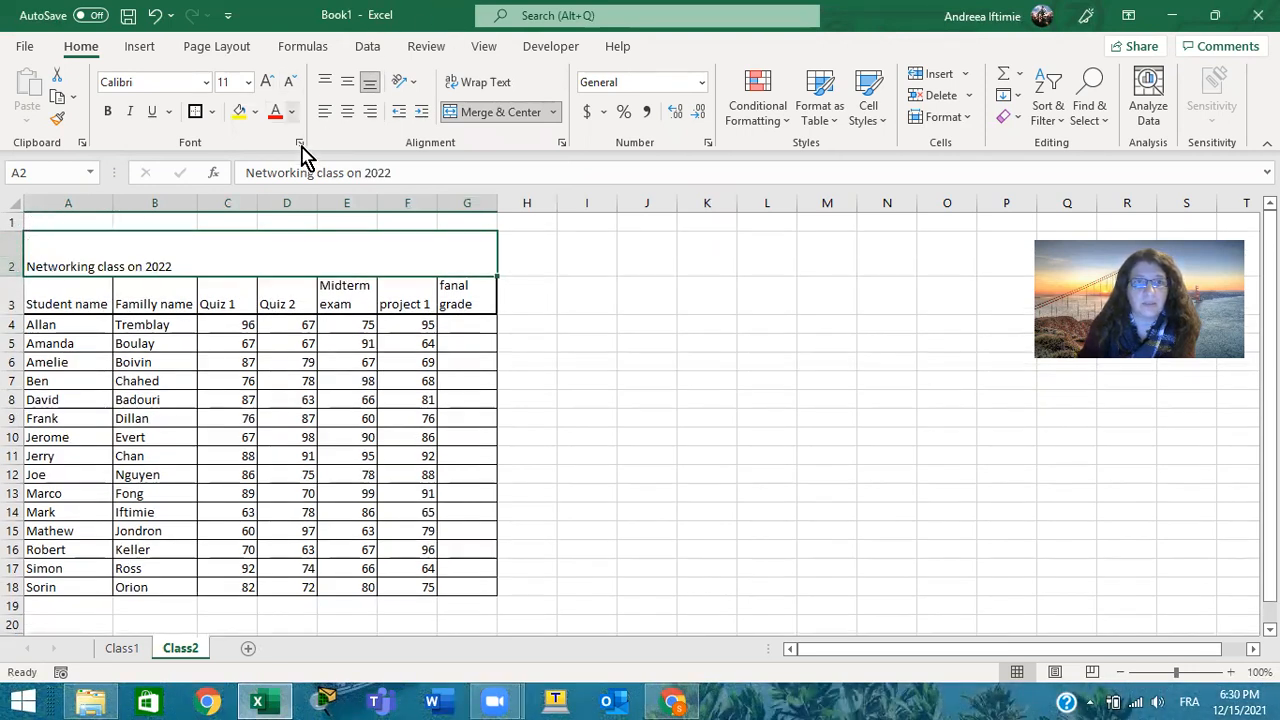
Try top, left and right alignment on the merged title, and centre it both vertically and horizontally
click(327, 83)
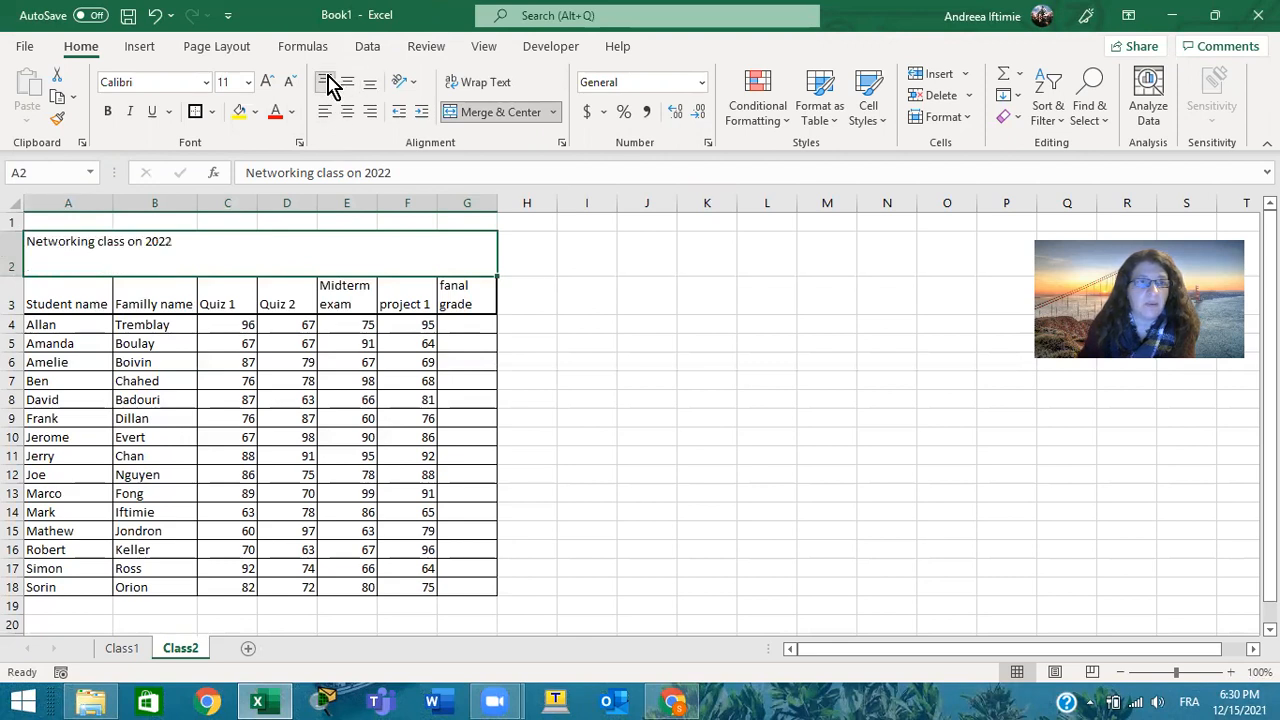
click(352, 86)
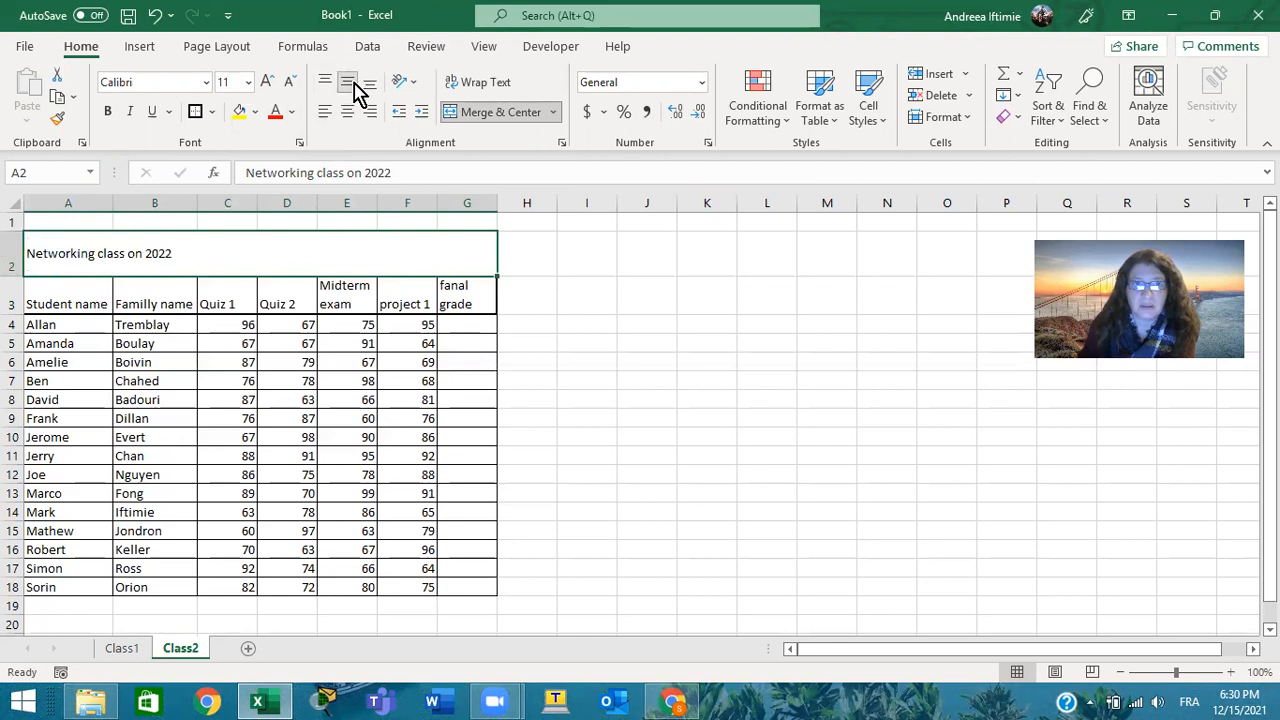
click(324, 113)
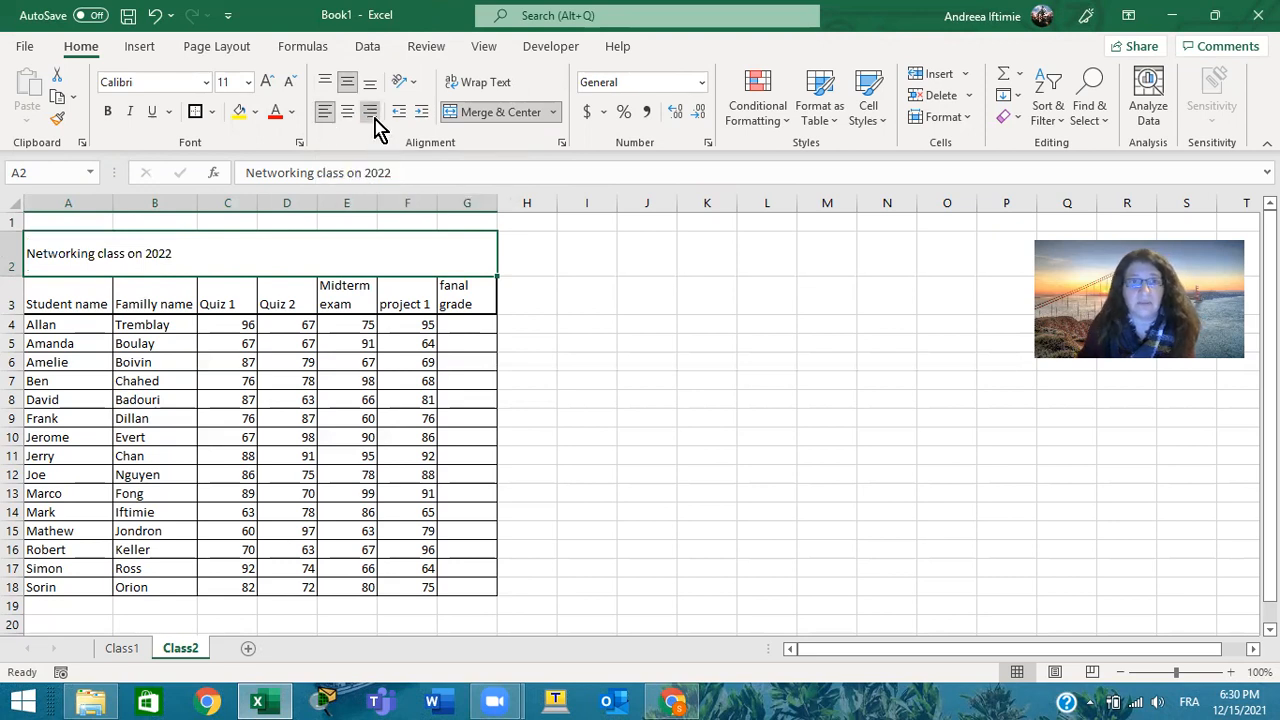
click(372, 116)
click(346, 116)
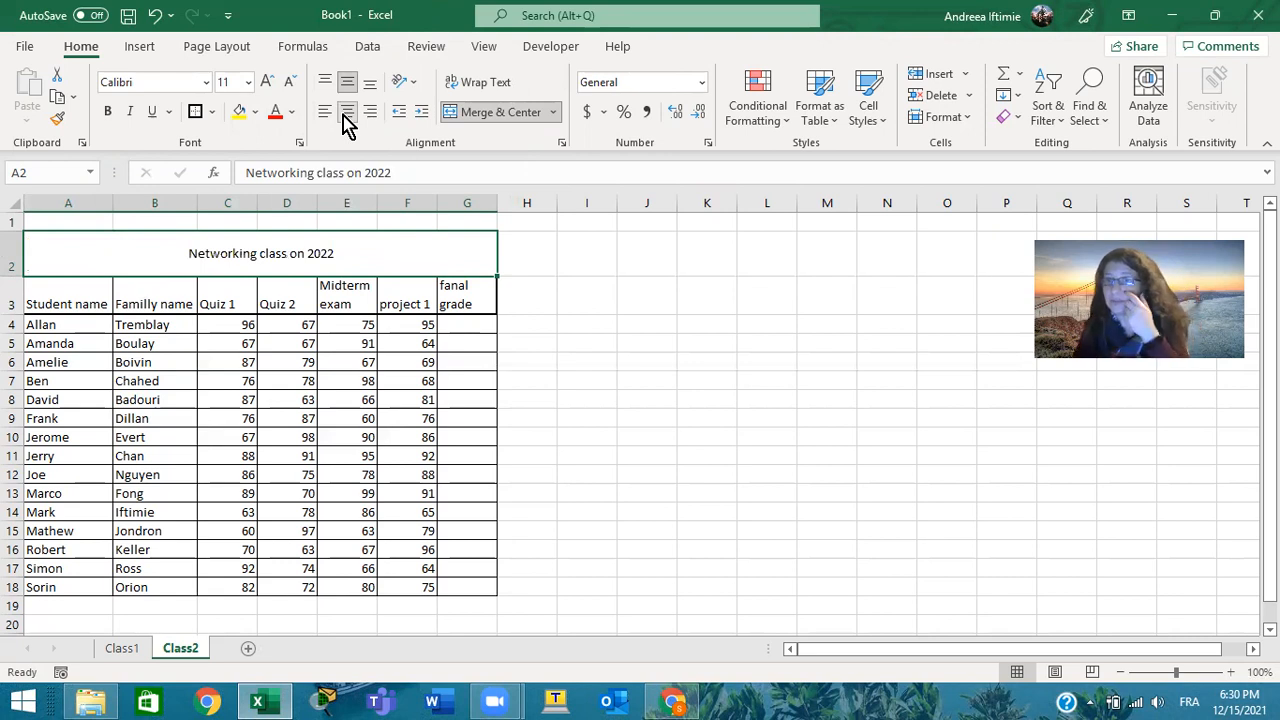
Make the merged title in A2 bold and underlined
click(107, 111)
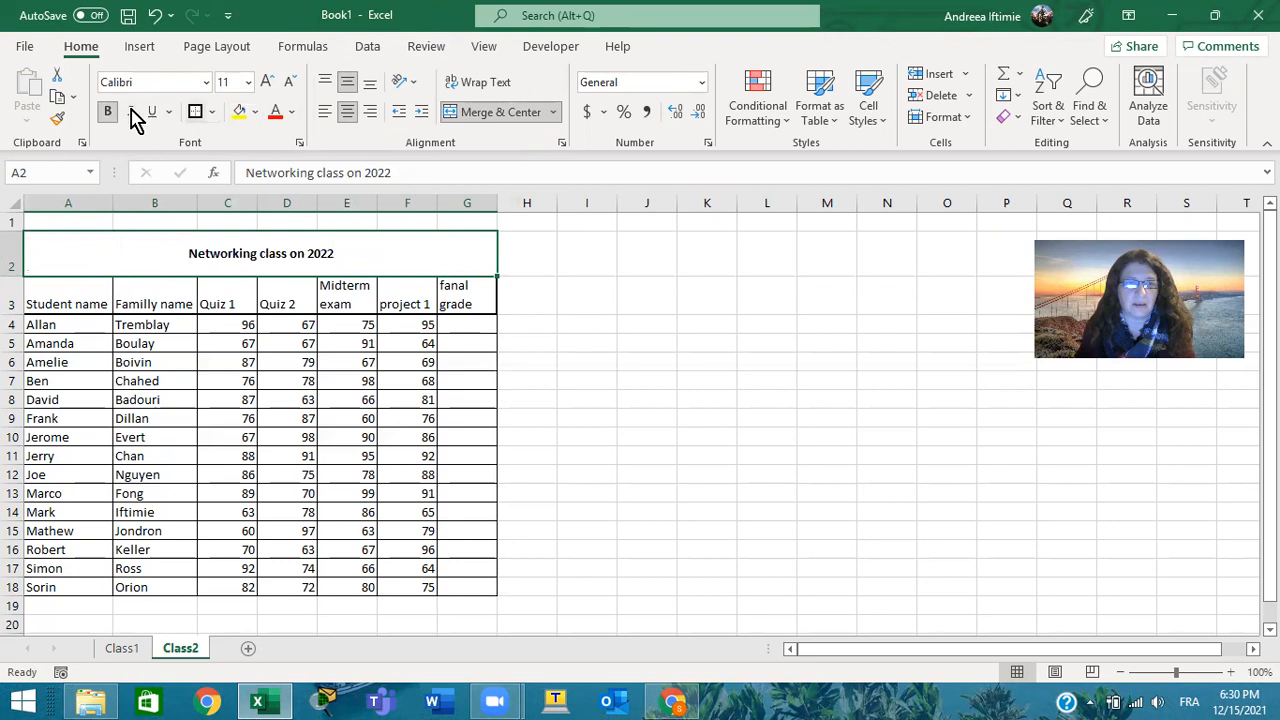
click(152, 111)
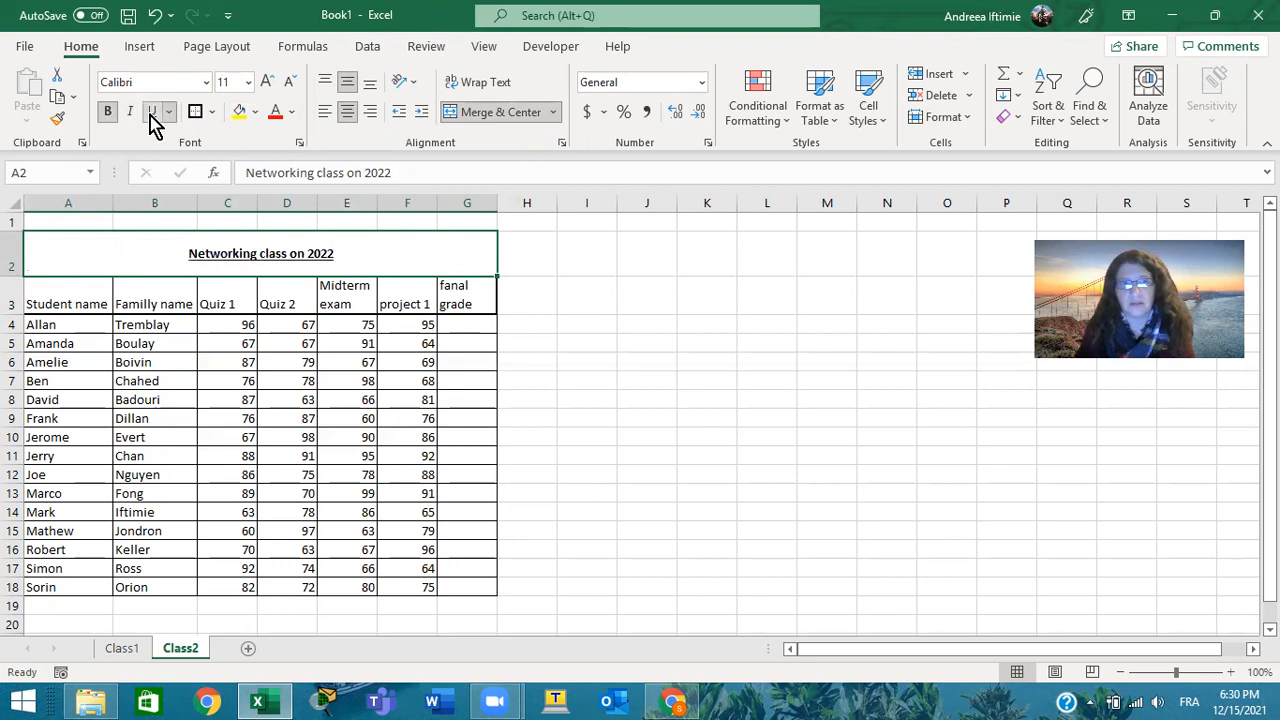
click(1217, 91)
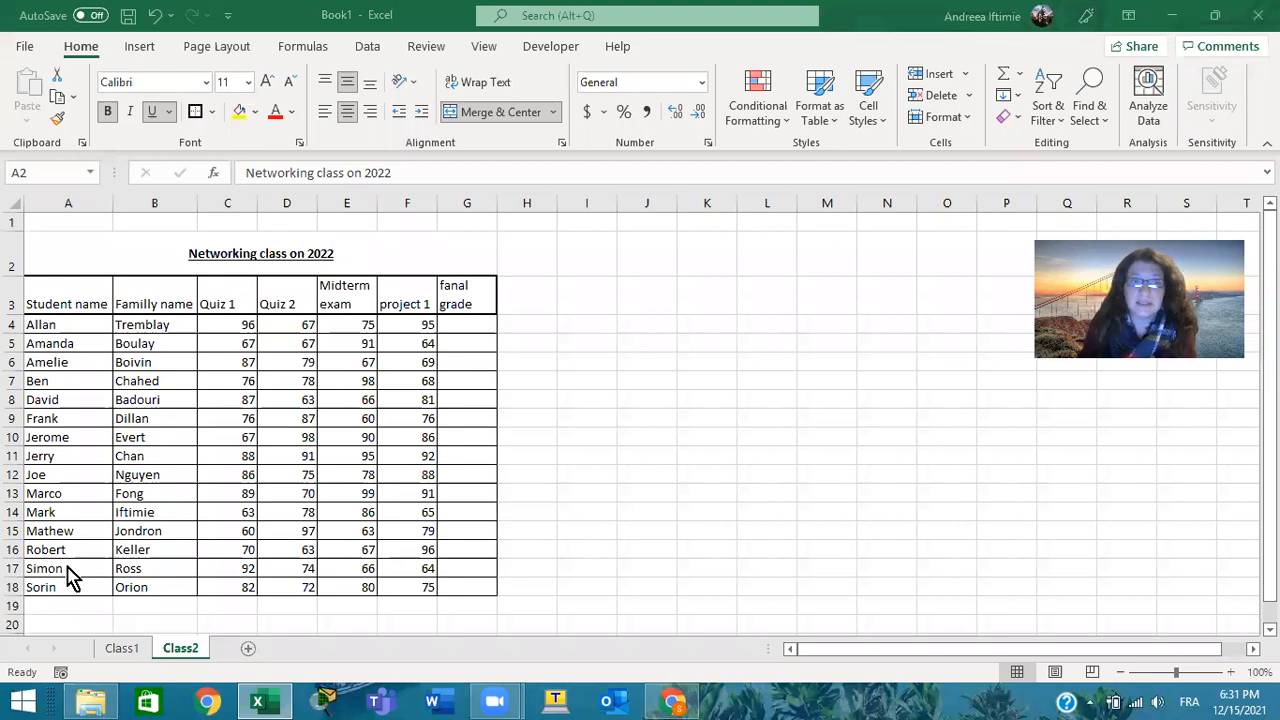
Open Format Cells for the grades in C4:F18 and look through its Number, Alignment, Font, Border, Fill and Protection settings
click(226, 329)
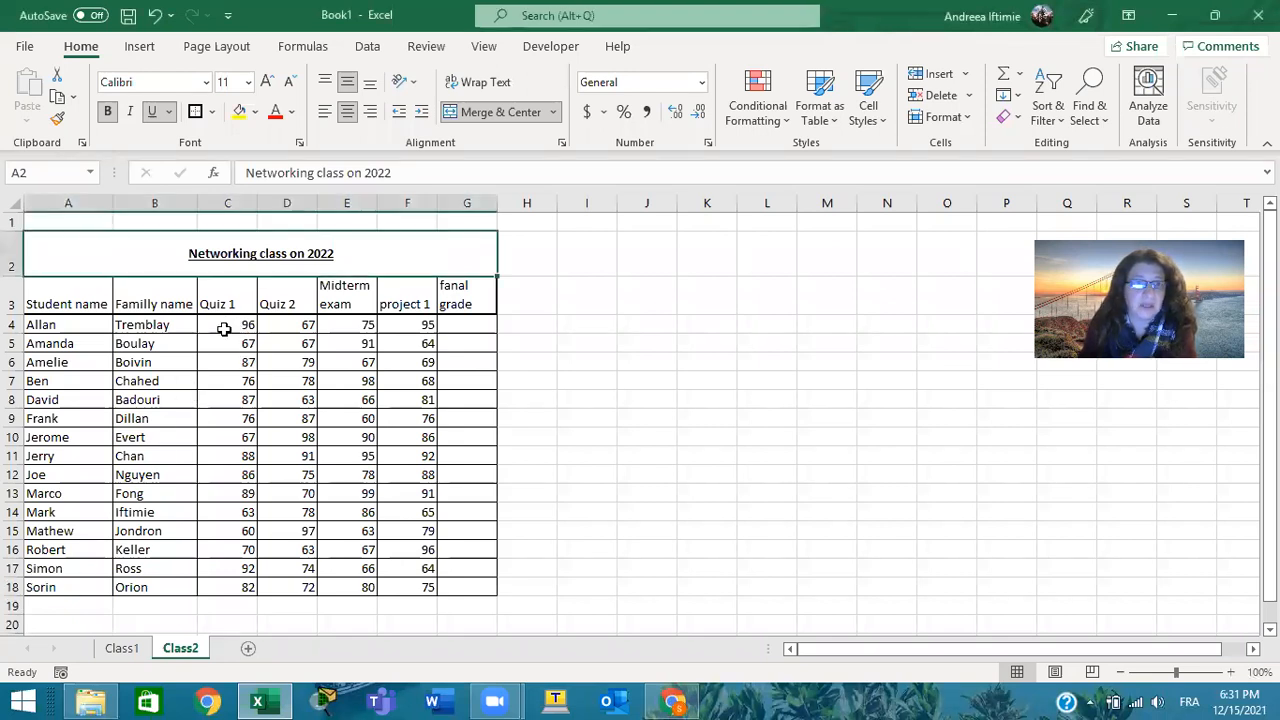
drag(301, 393, 428, 589)
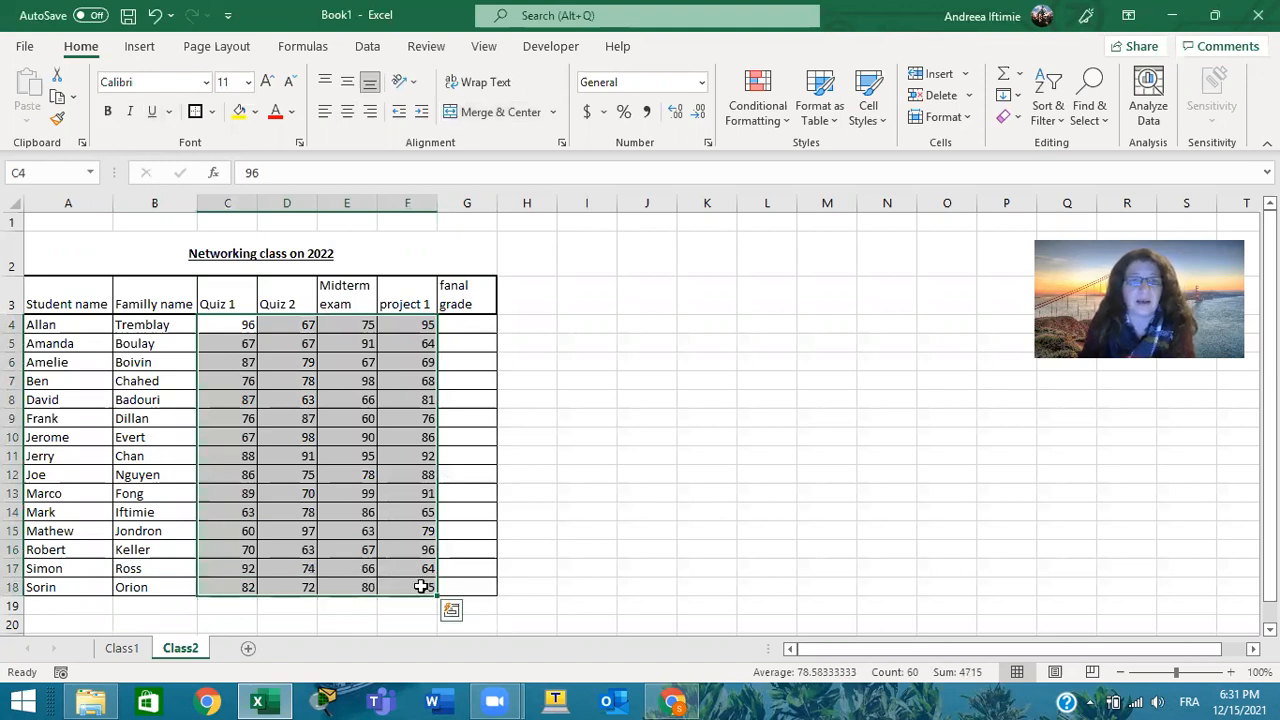
right_click(357, 458)
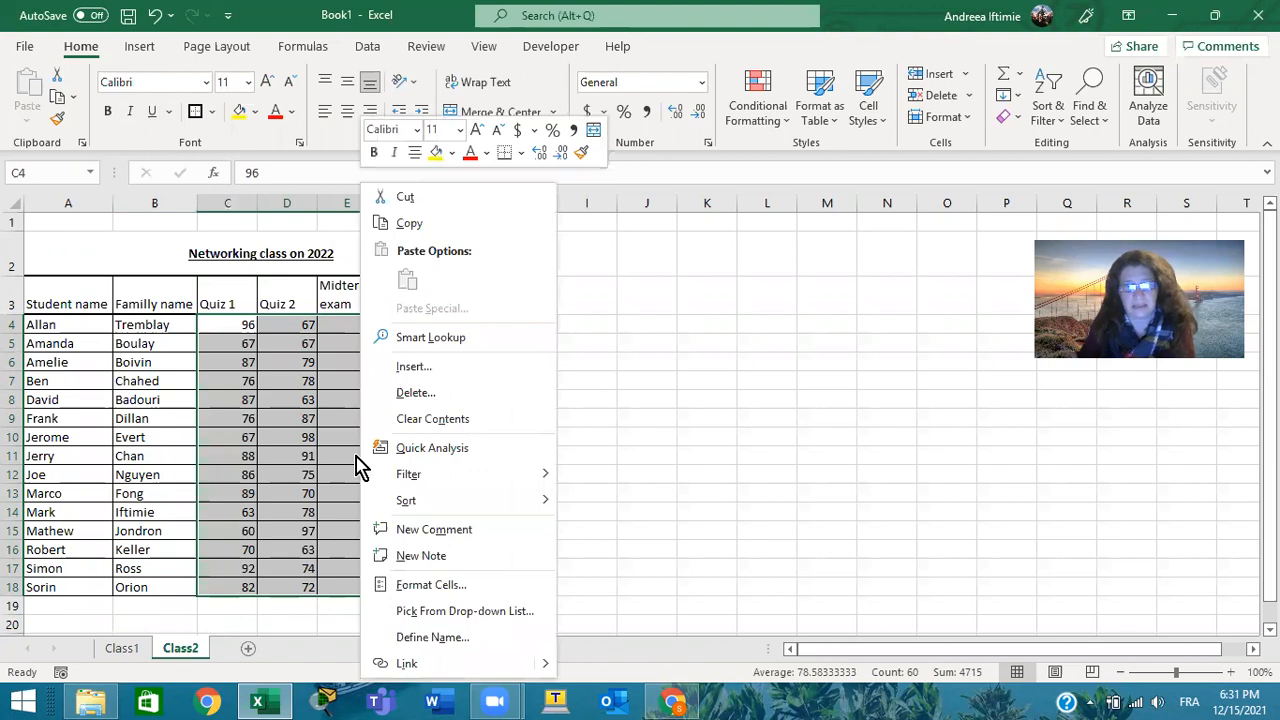
click(458, 590)
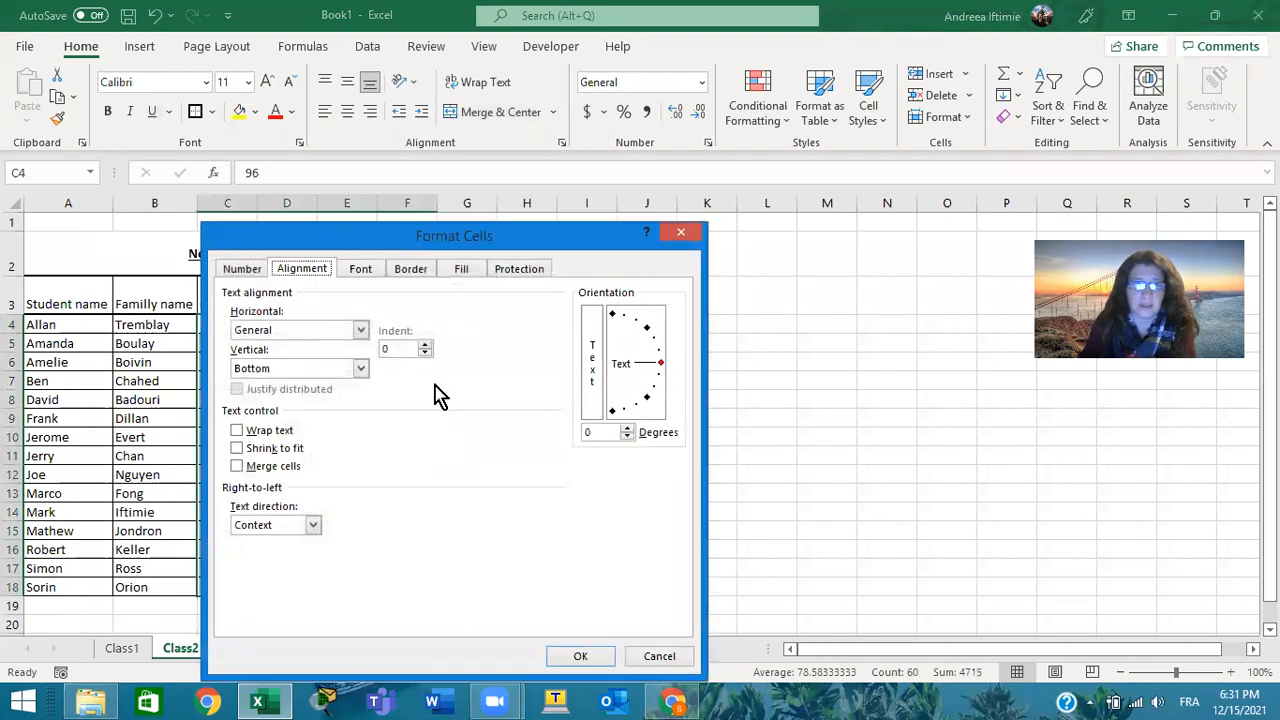
drag(456, 241, 690, 176)
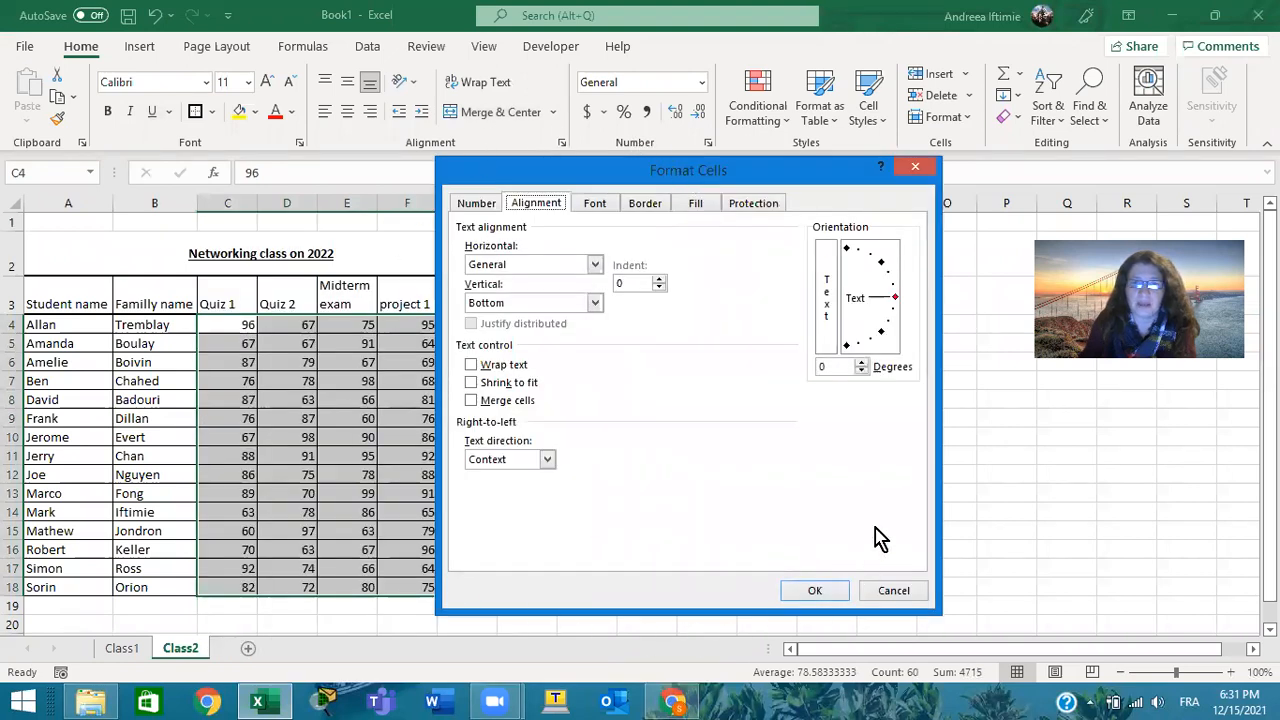
click(477, 205)
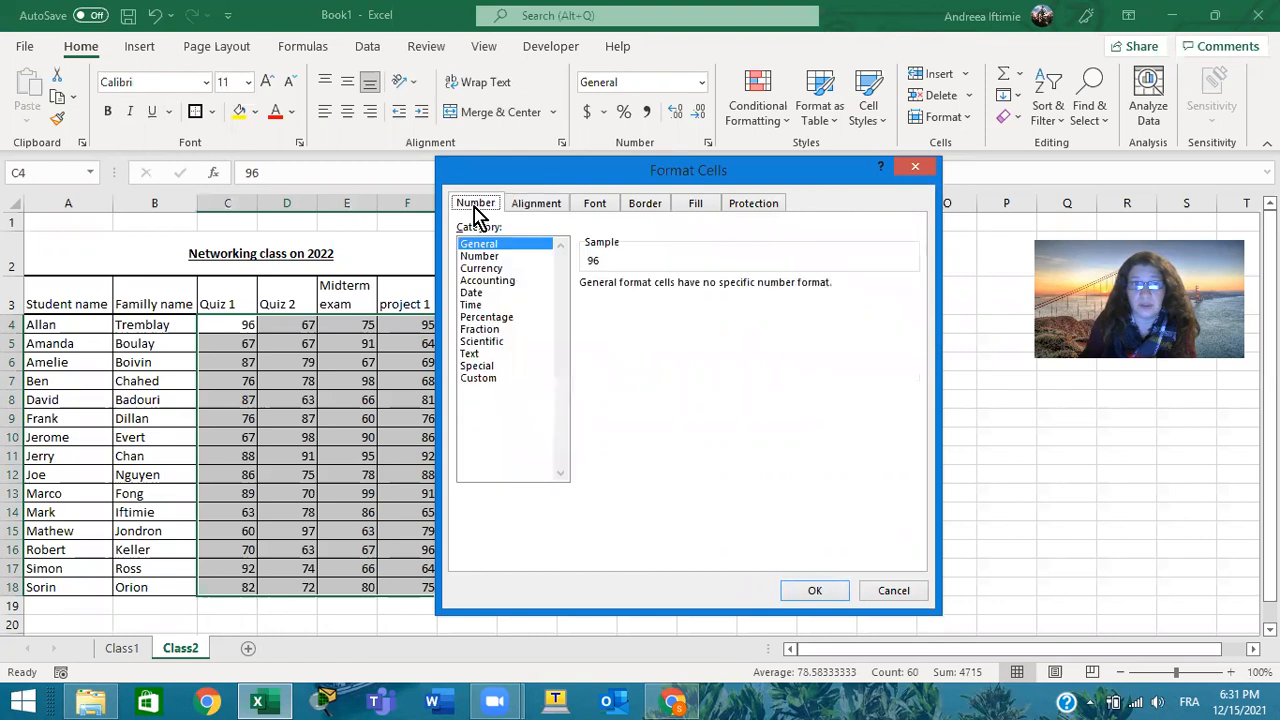
click(532, 205)
click(588, 206)
click(650, 205)
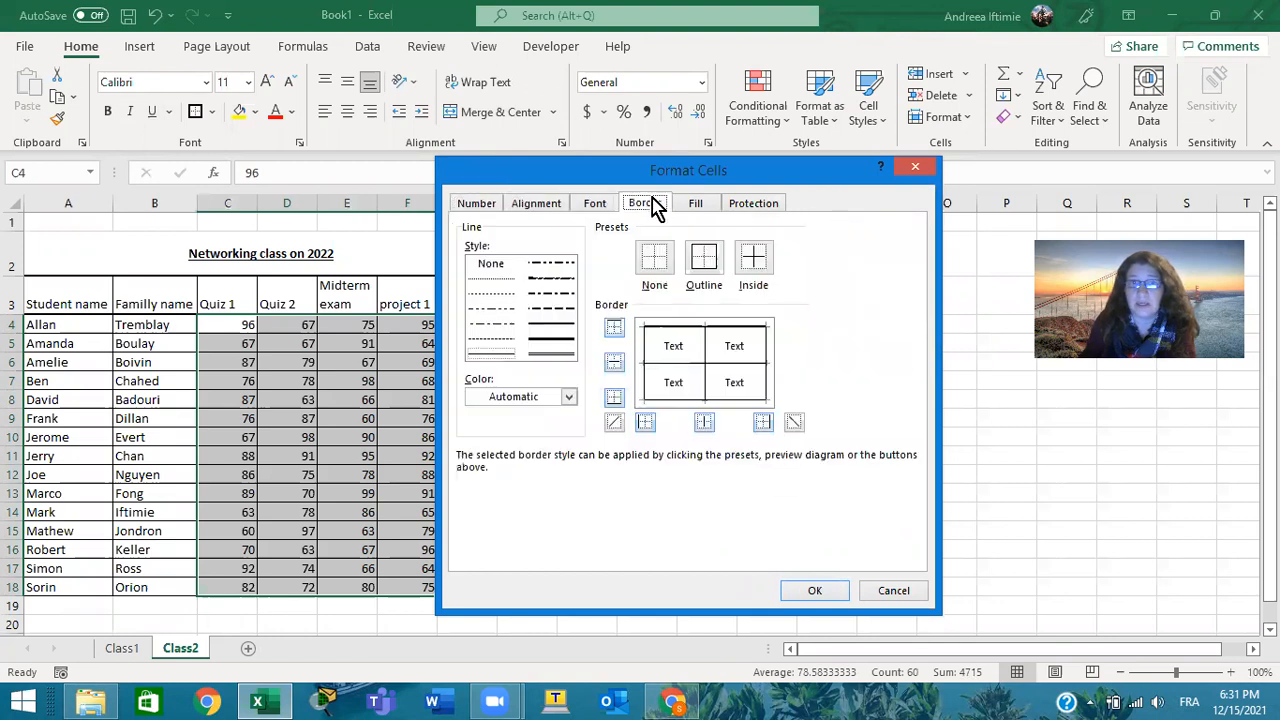
click(706, 205)
click(777, 205)
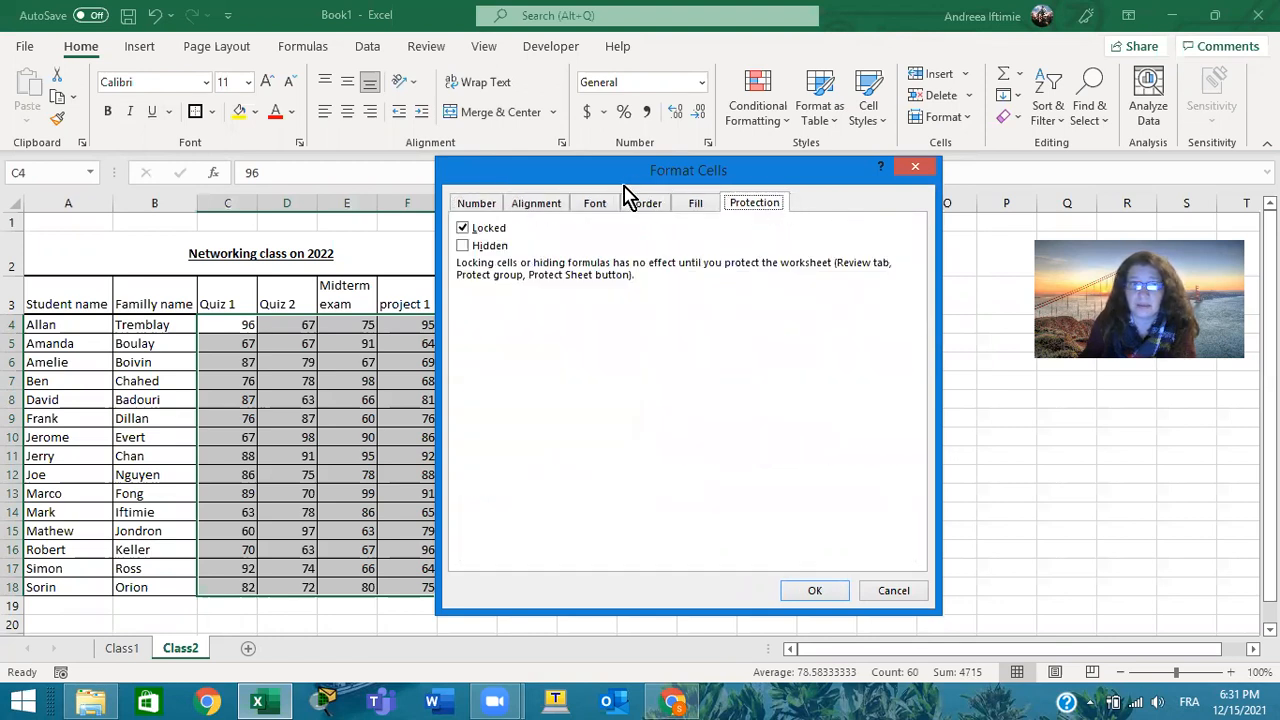
Preview the Number, Currency, Accounting, Date, Time and Percentage formats for the selected grades, including the 3/14/12 date type, and return to General
click(475, 206)
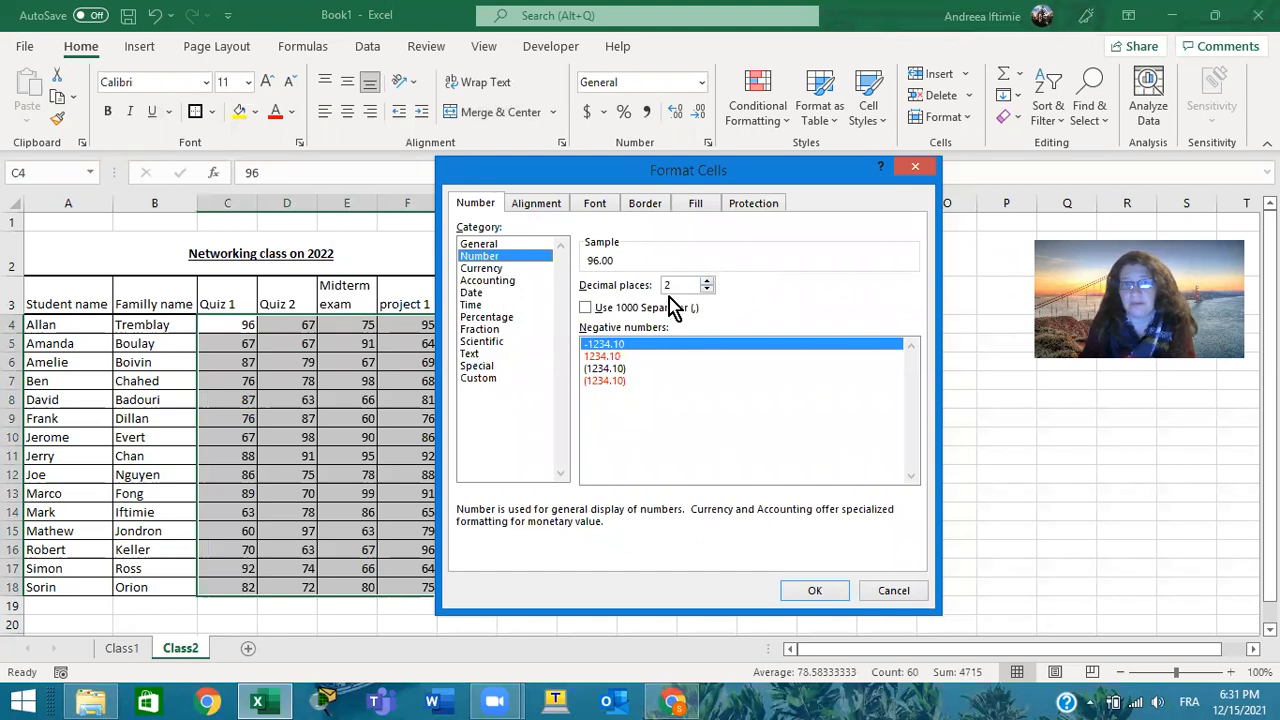
click(500, 268)
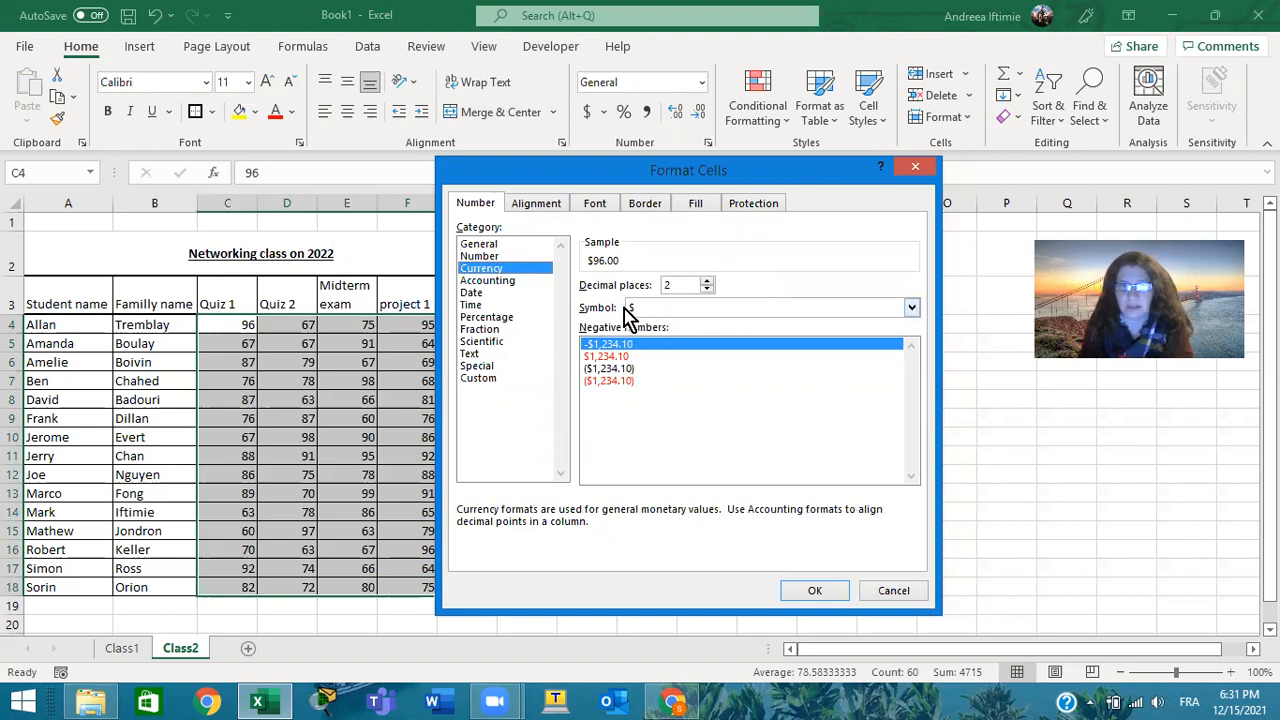
click(505, 282)
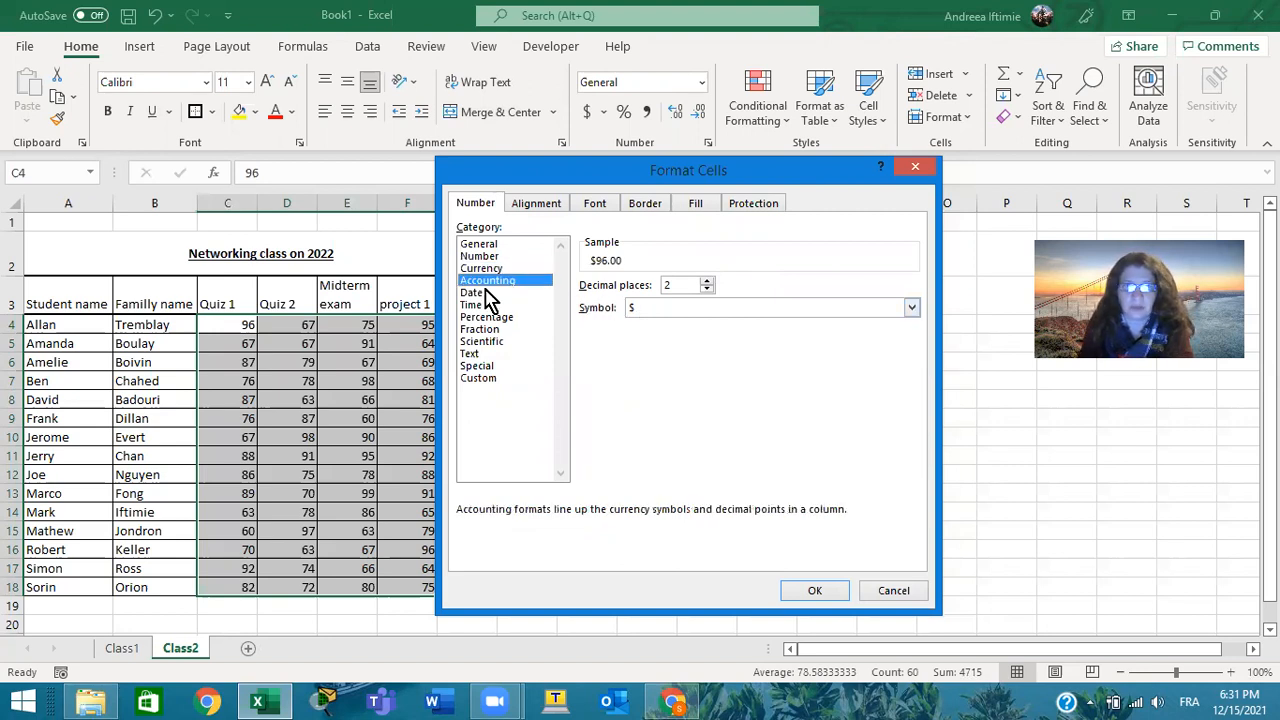
click(488, 293)
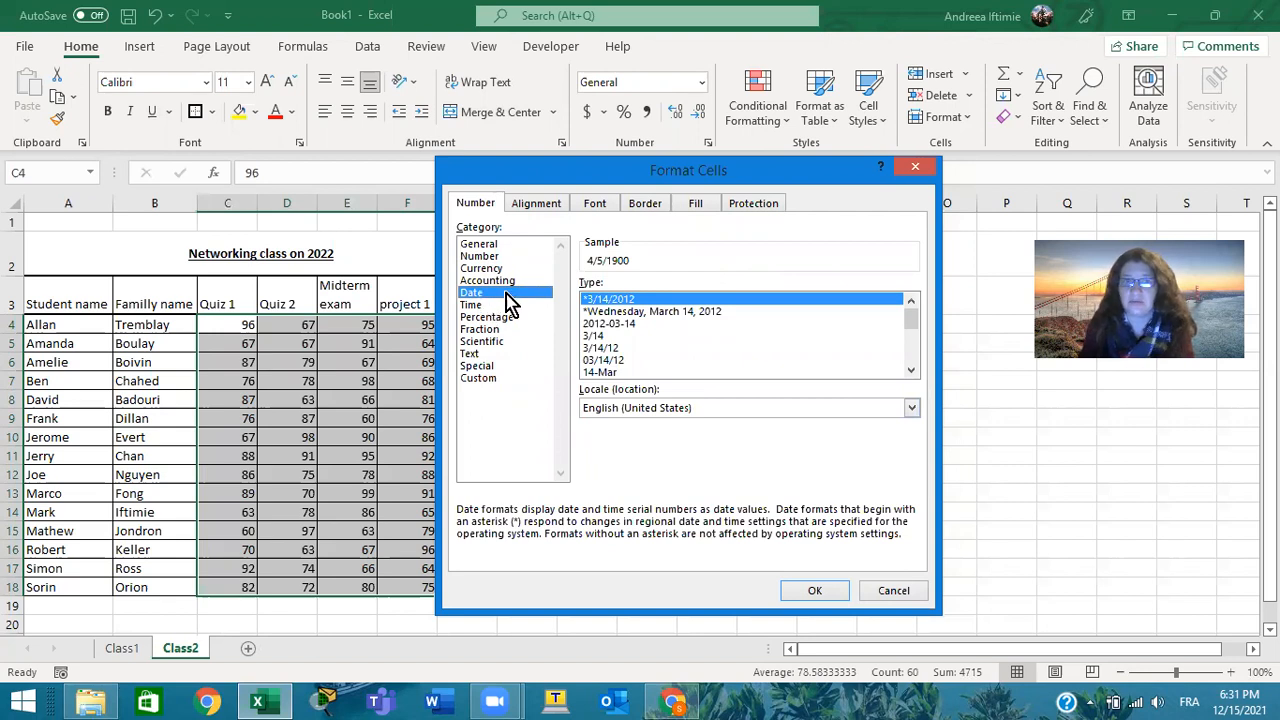
click(608, 311)
click(606, 336)
click(610, 348)
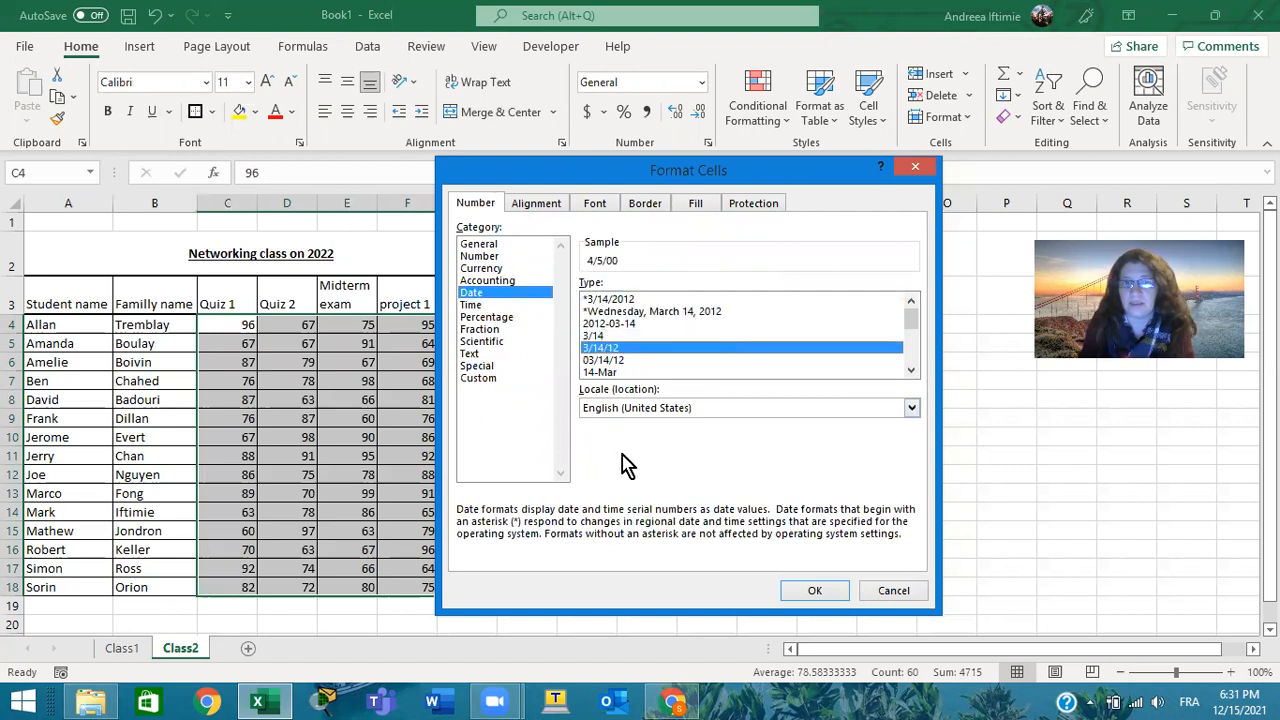
click(478, 305)
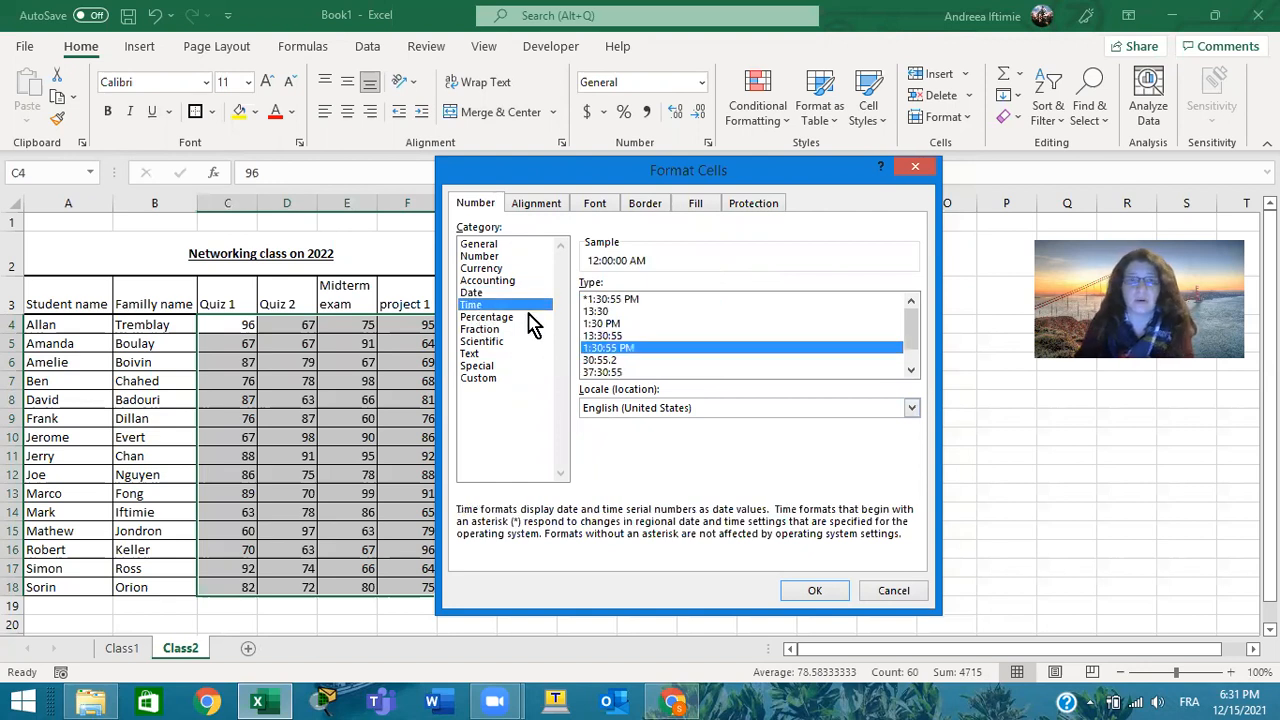
click(507, 318)
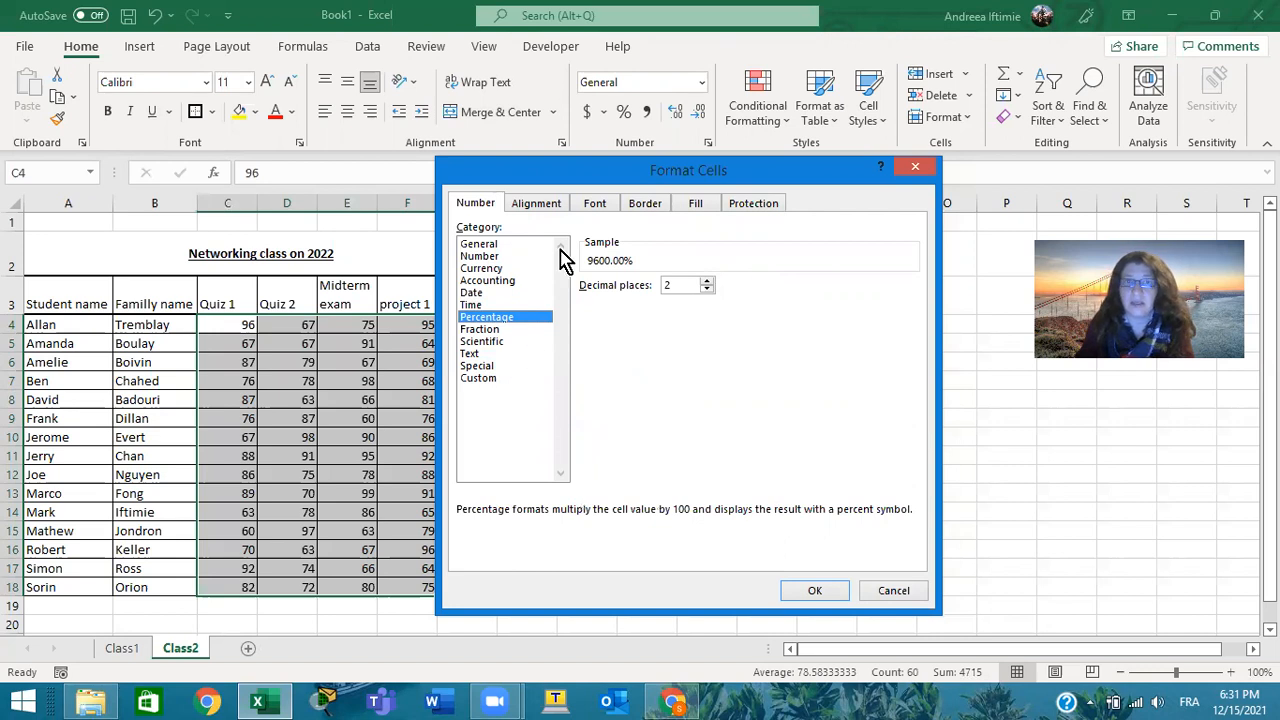
click(490, 244)
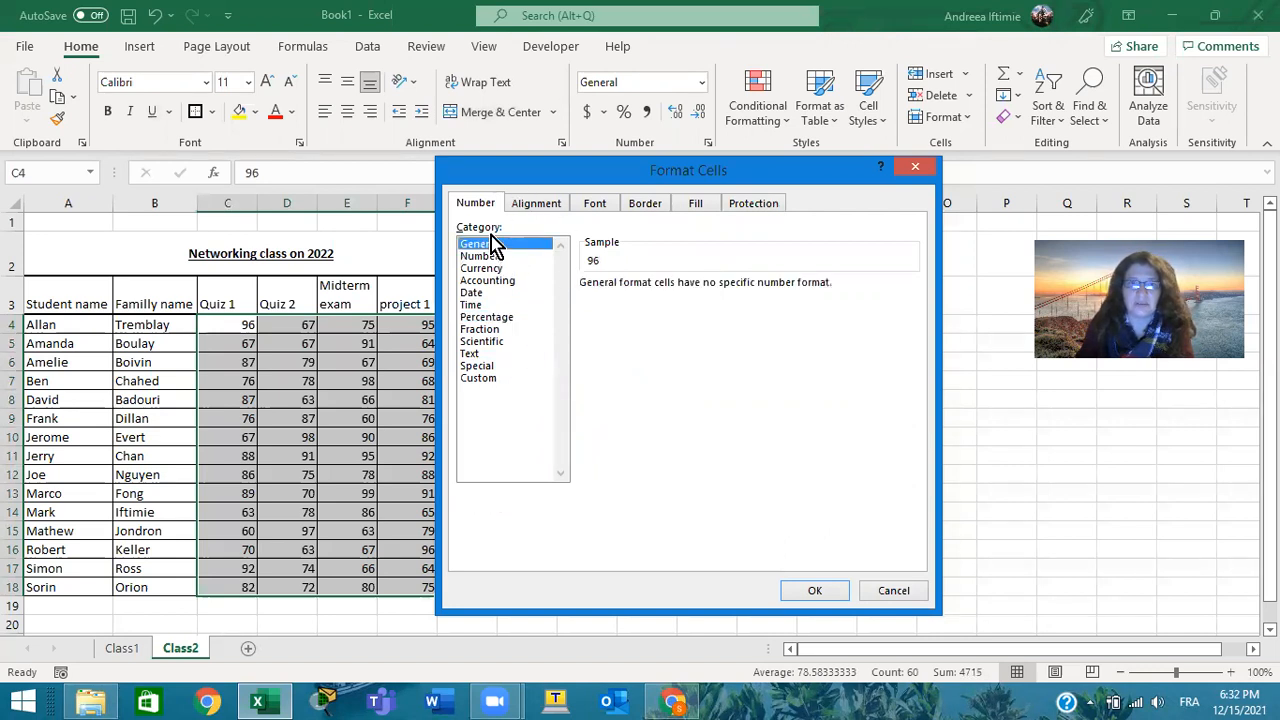
Review the alignment, font, border, fill and protection options, preview a blue fill, and close Format Cells without applying anything
click(538, 200)
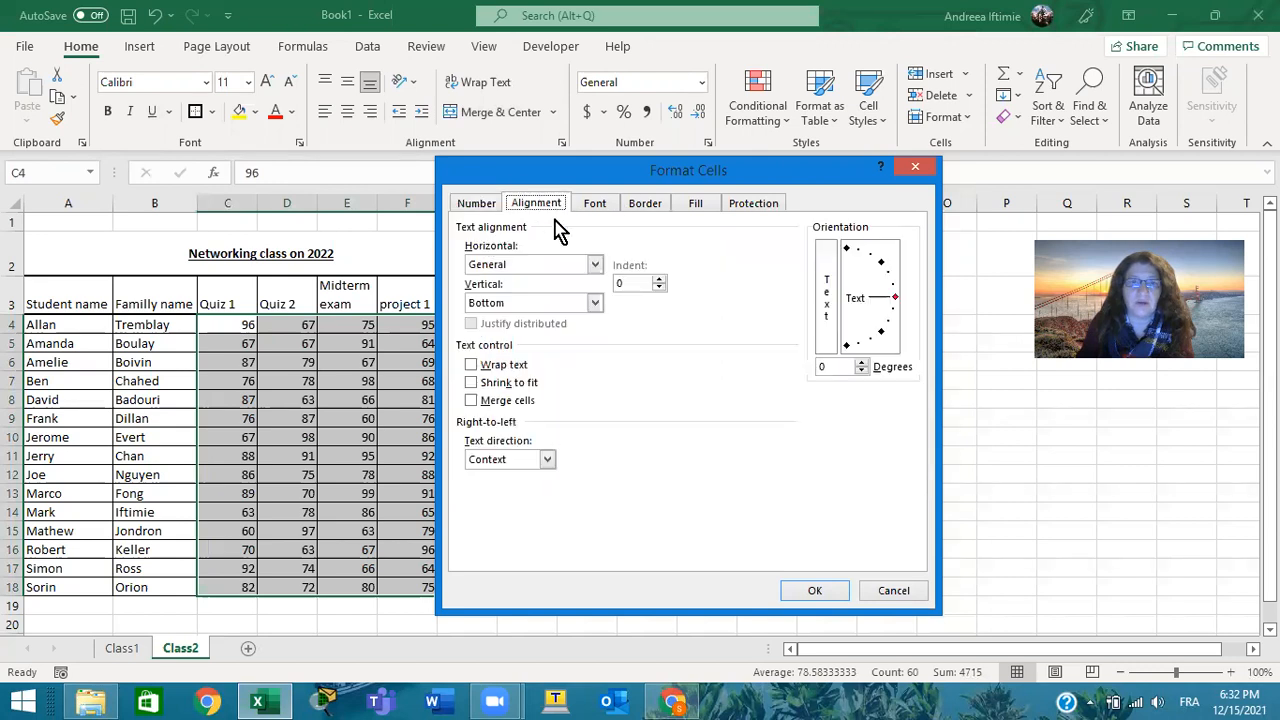
click(593, 204)
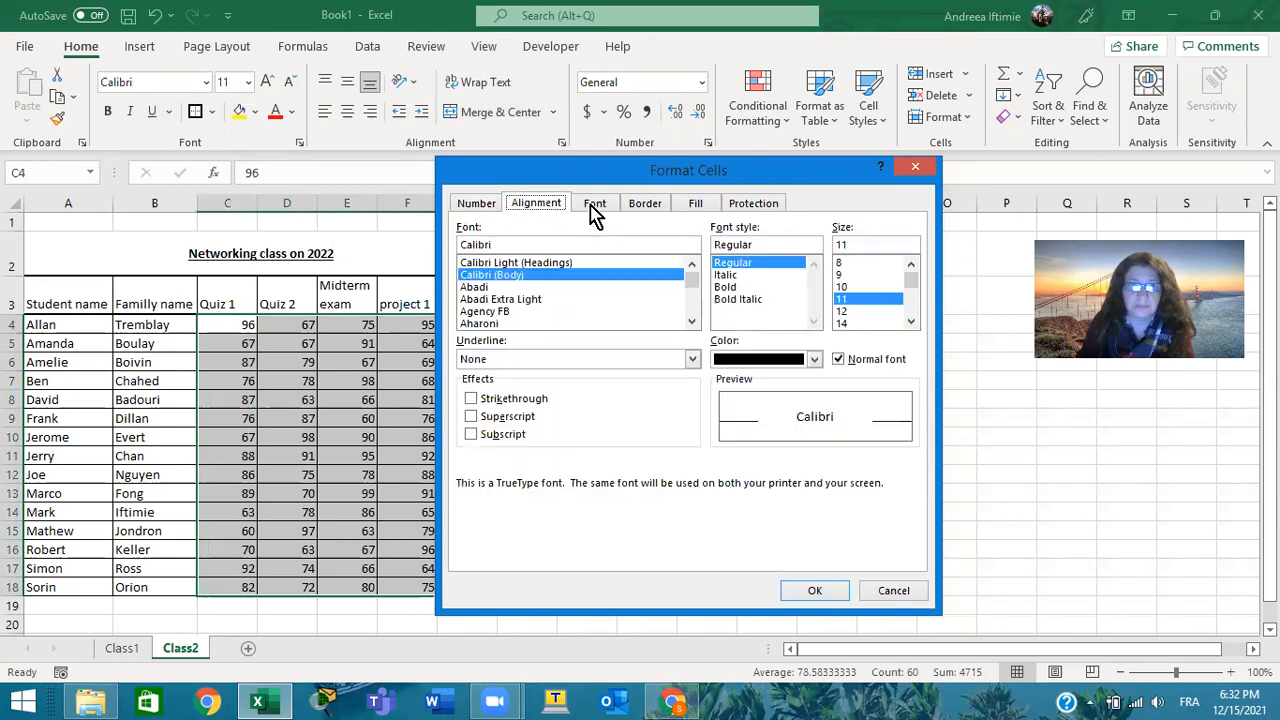
click(646, 205)
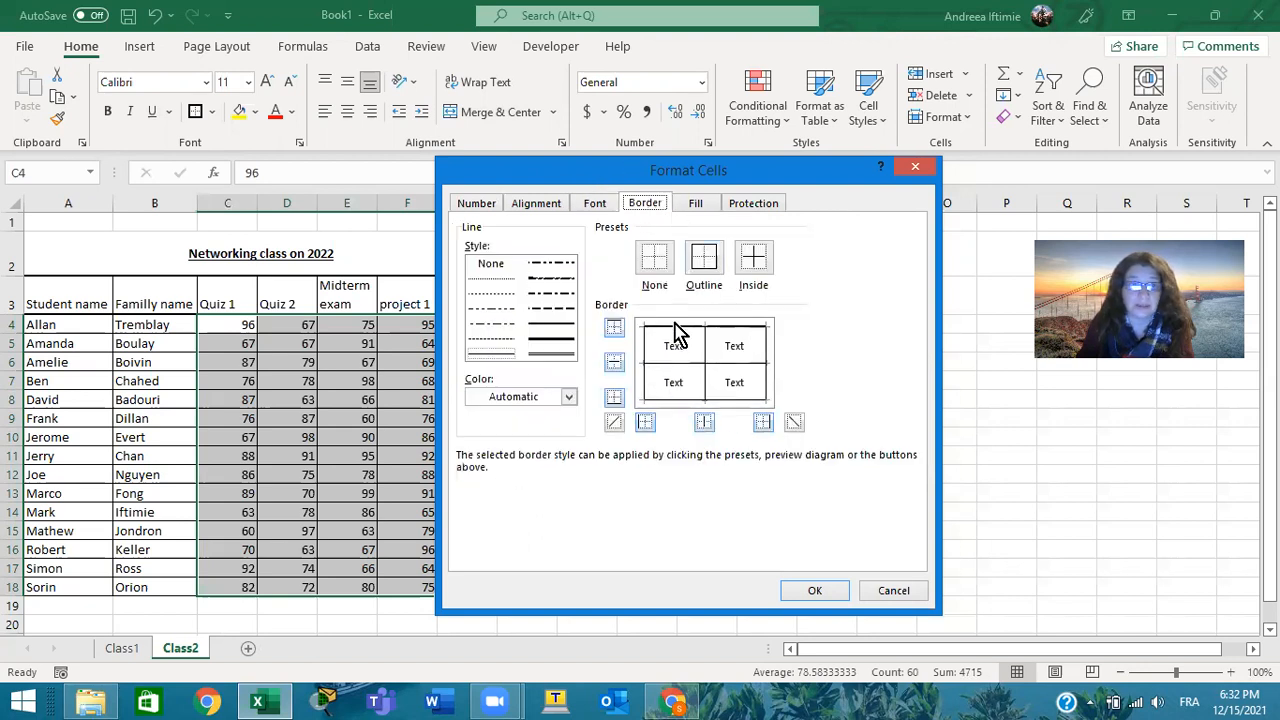
click(696, 205)
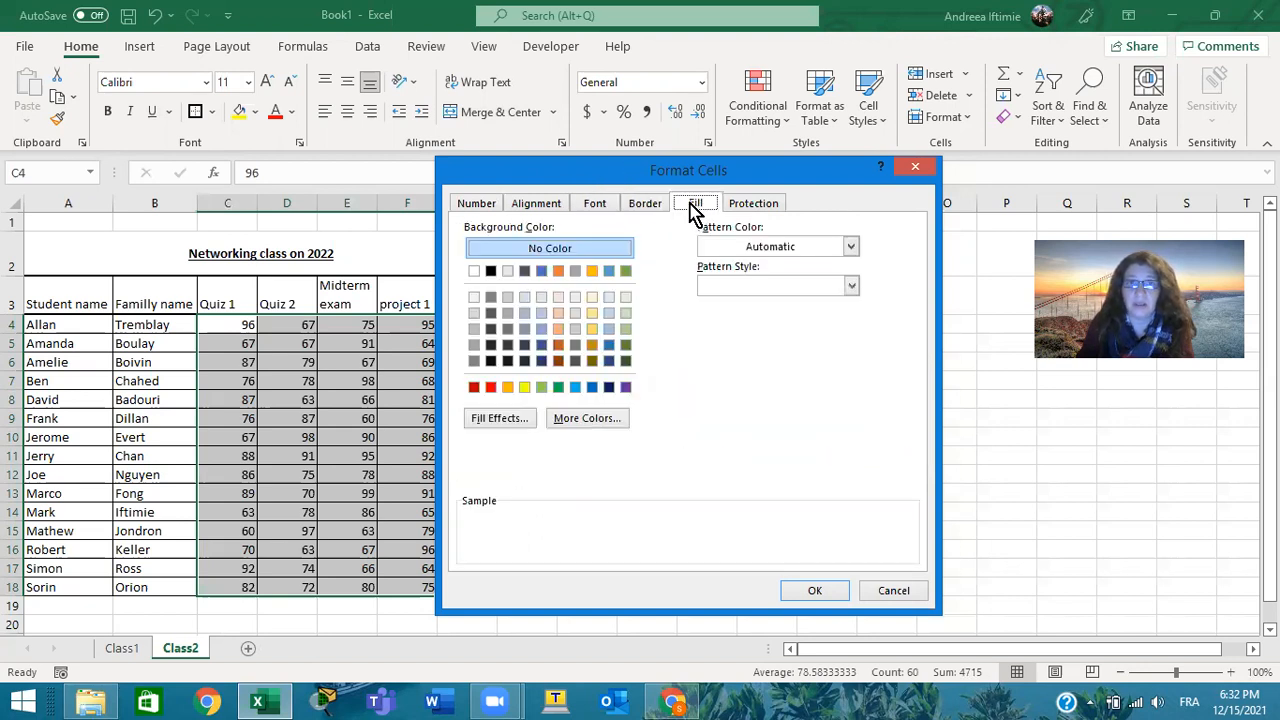
click(543, 274)
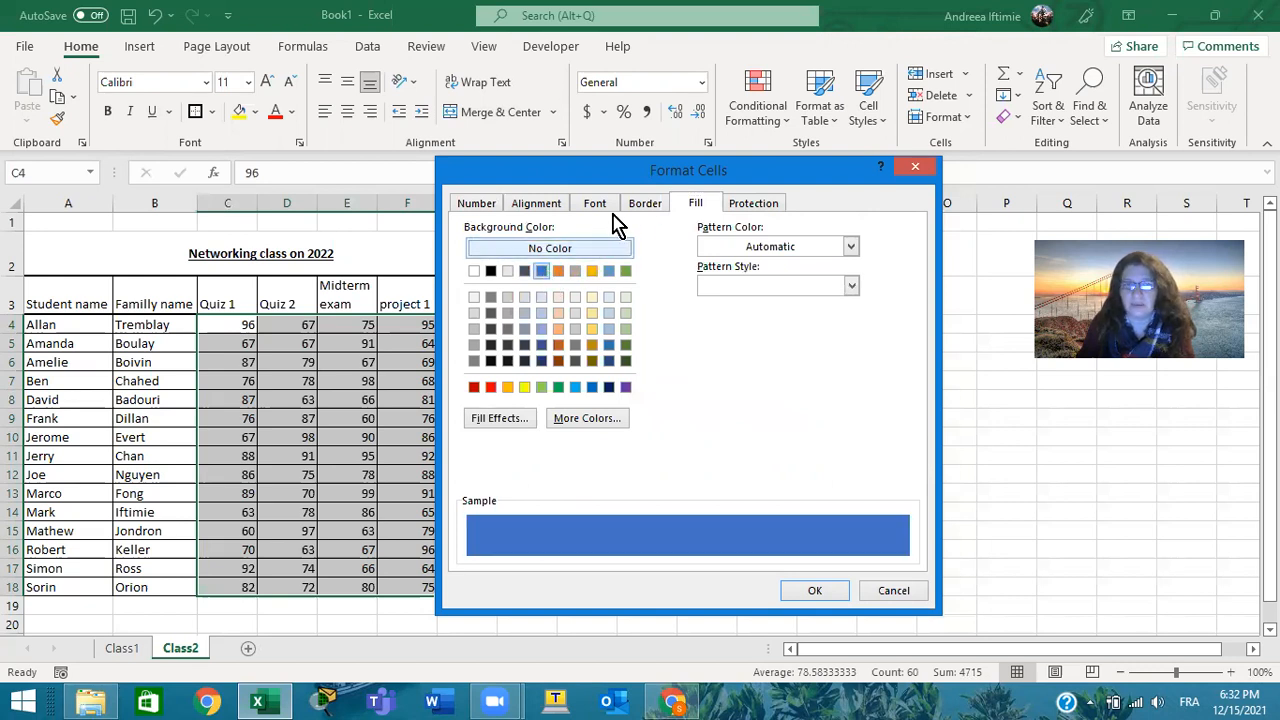
click(753, 206)
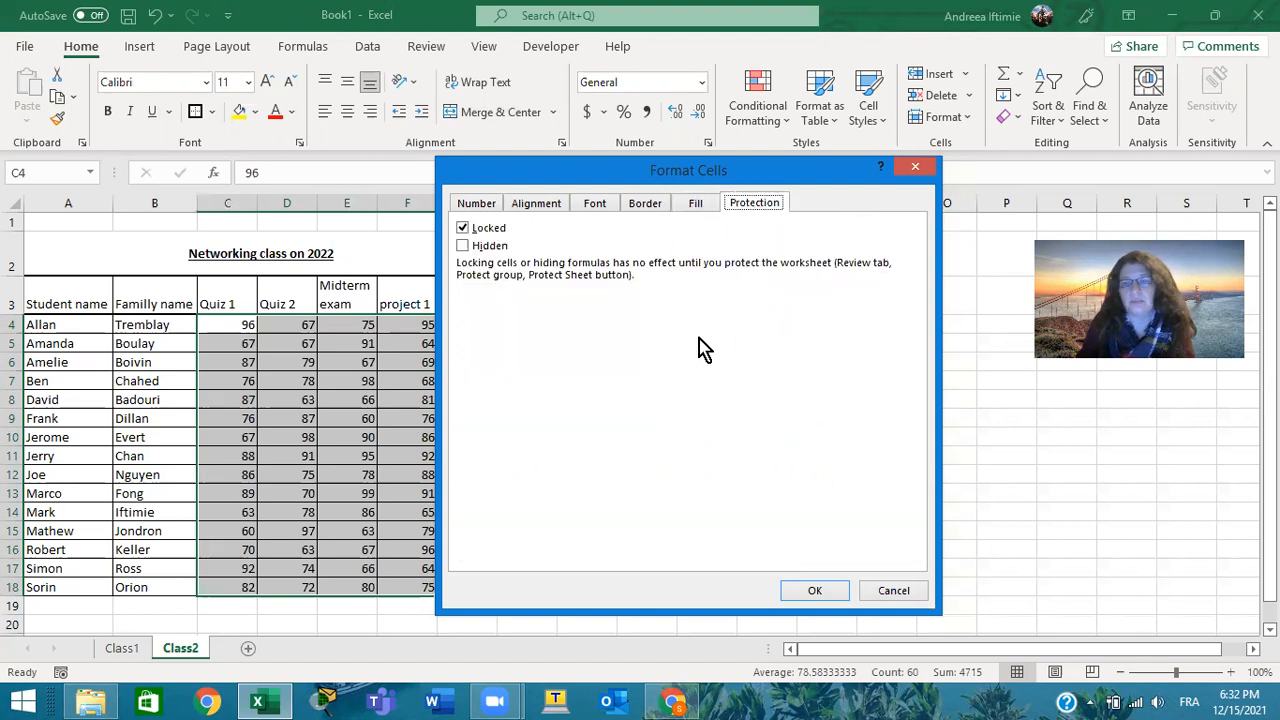
click(893, 590)
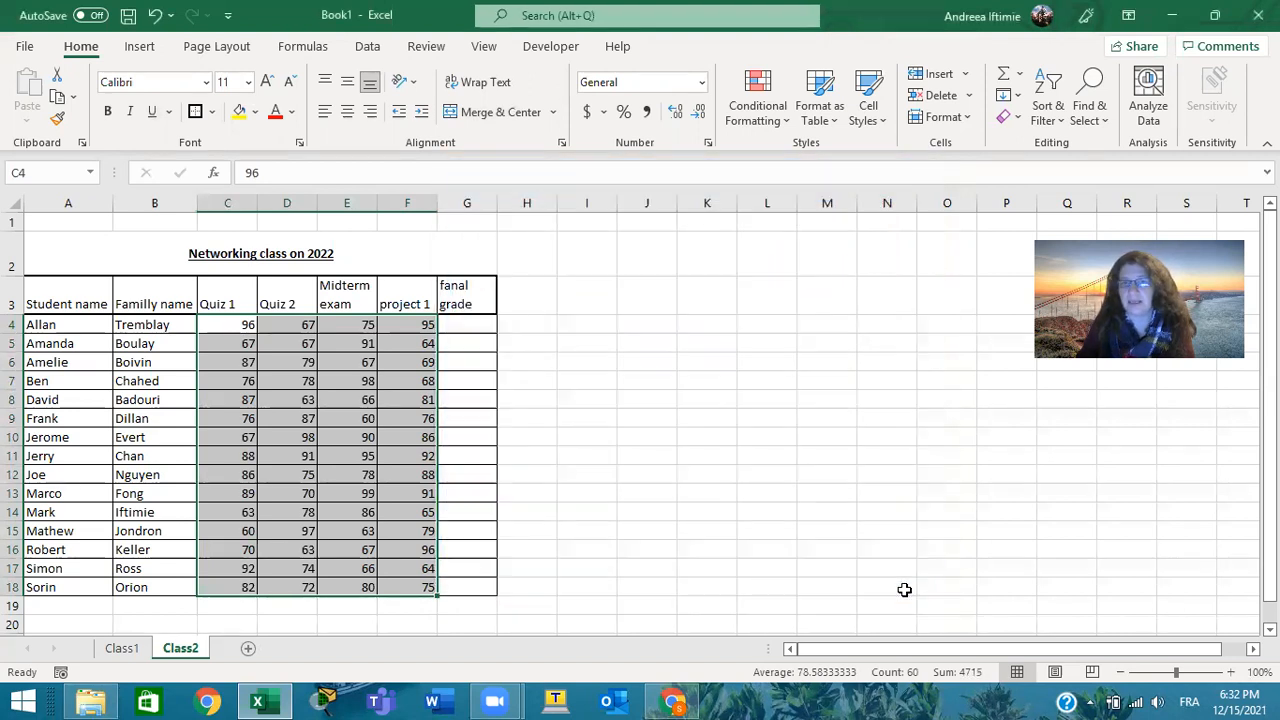
click(840, 491)
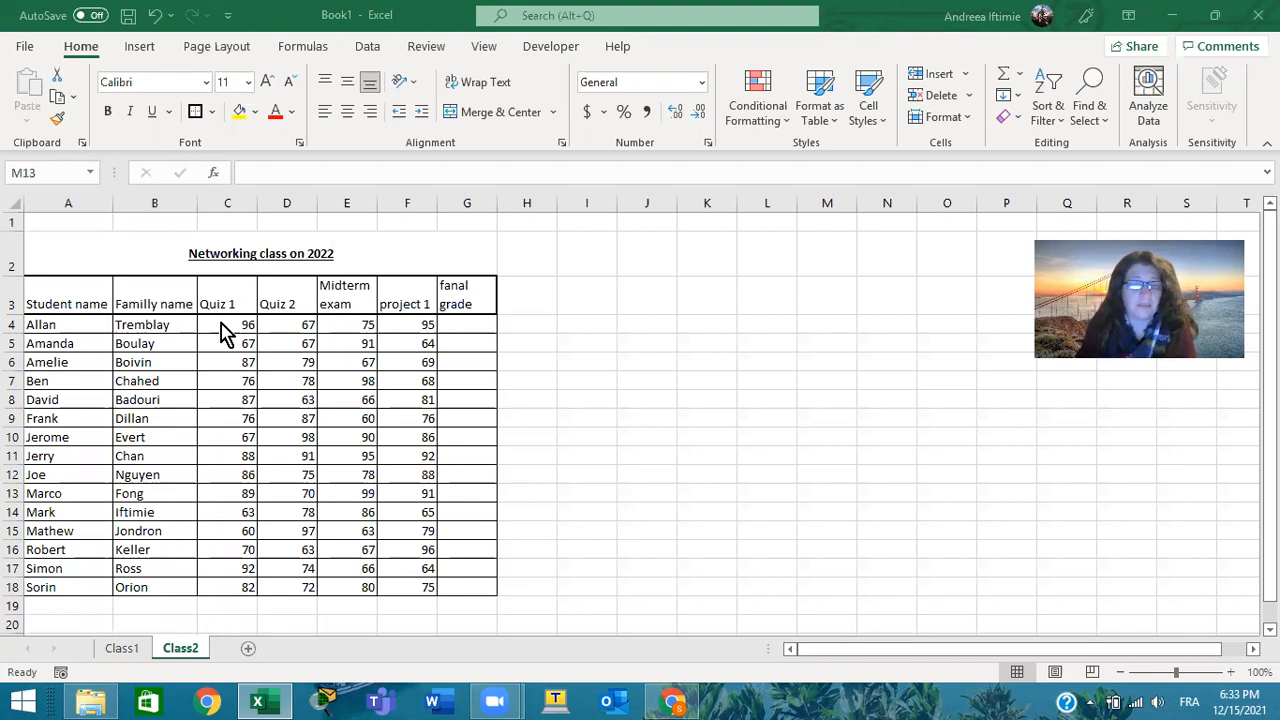
Apply the green-yellow-red colour scale as conditional formatting to the grades in C4:F18
drag(225, 326, 414, 582)
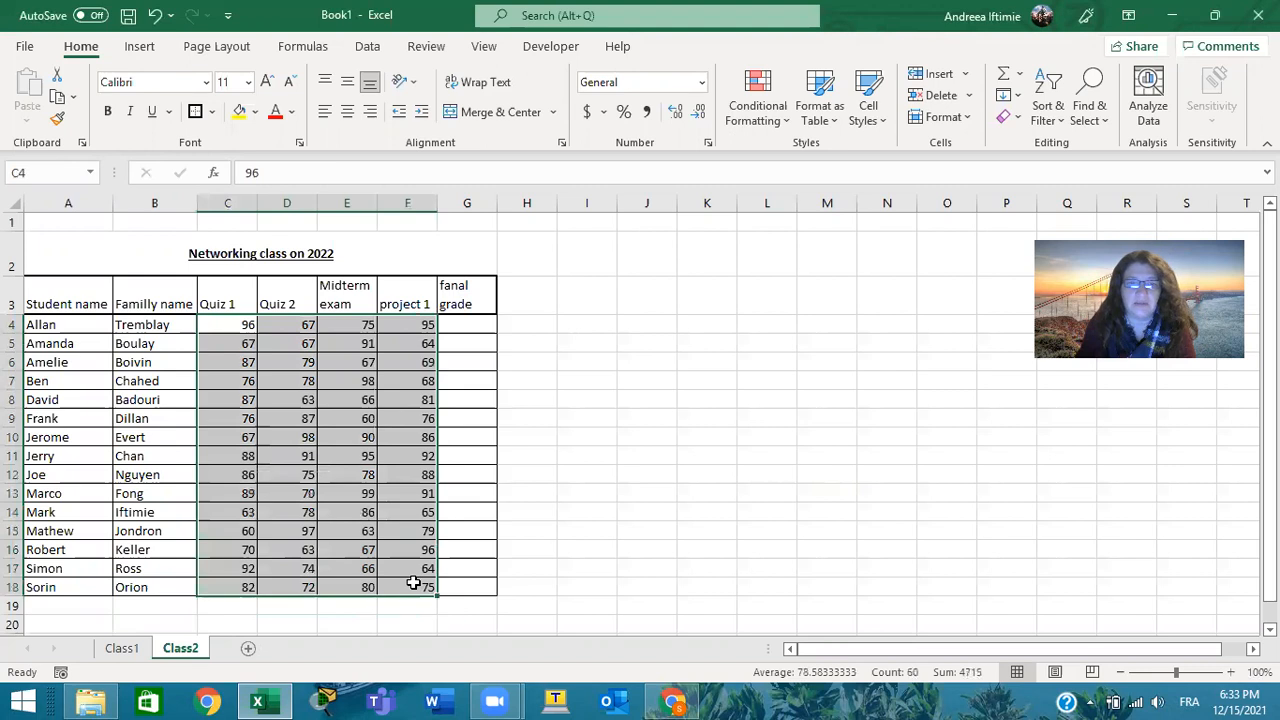
click(786, 130)
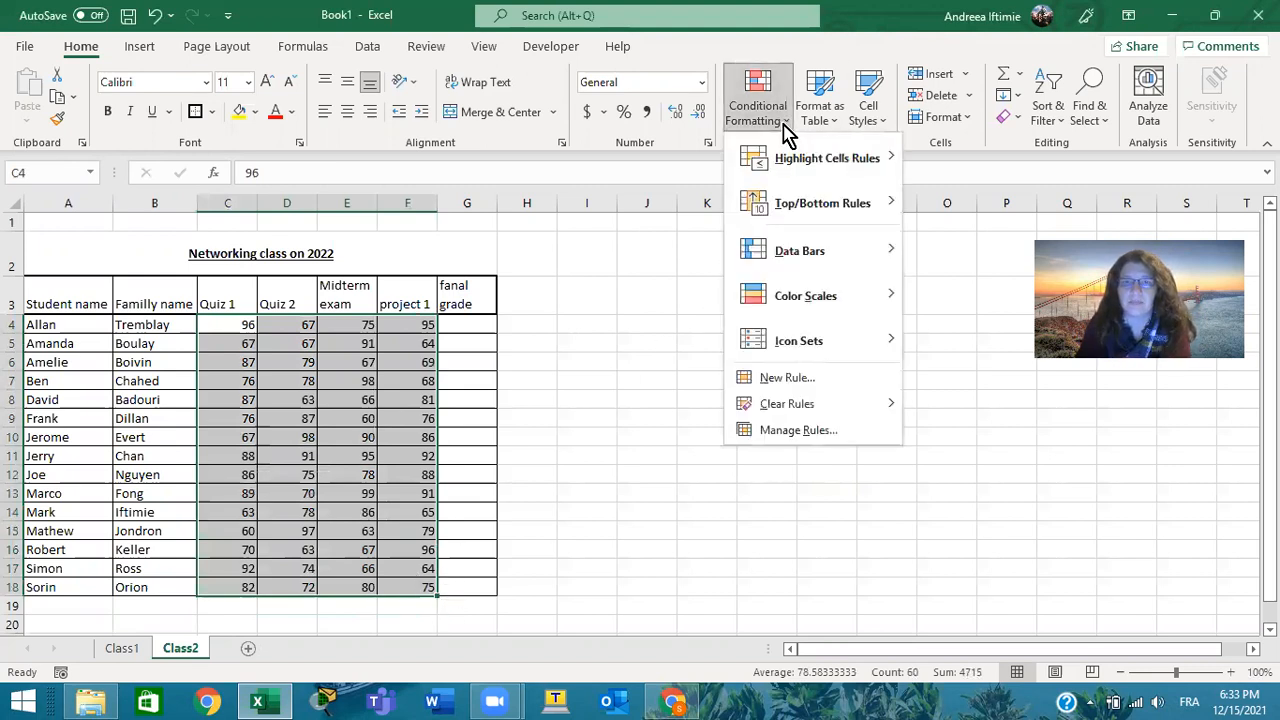
mouse_move(803, 168)
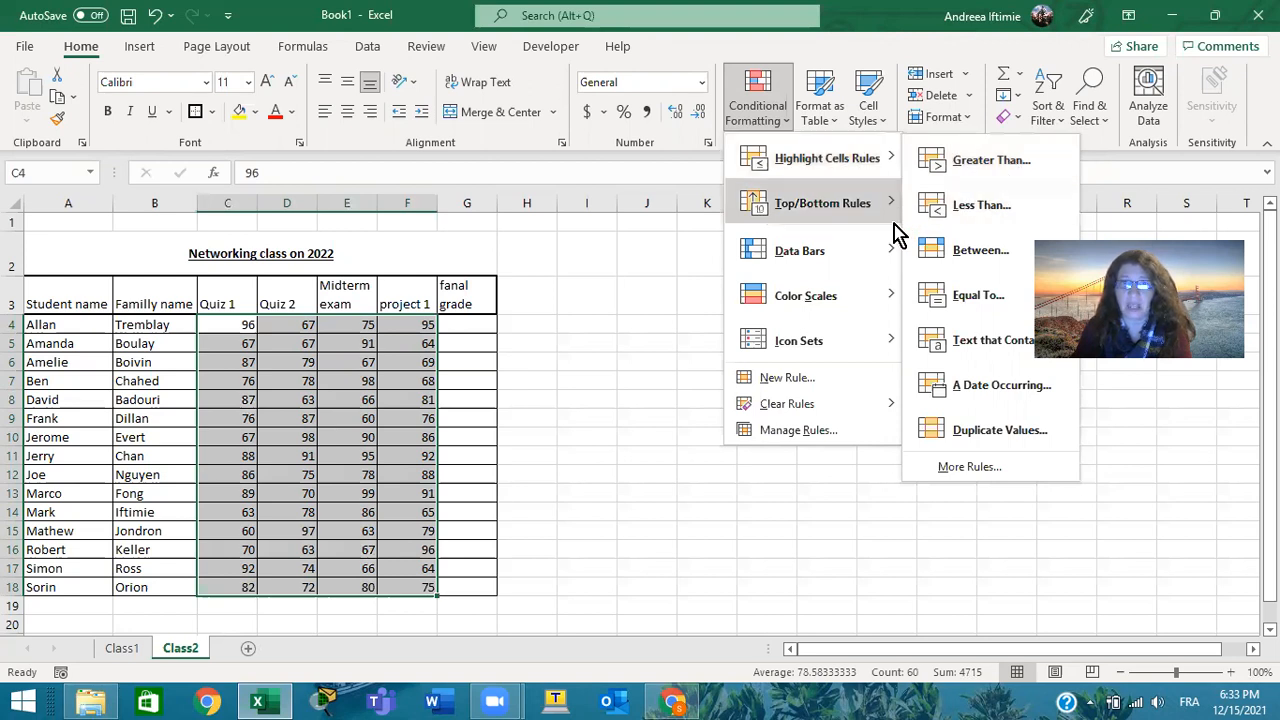
mouse_move(870, 300)
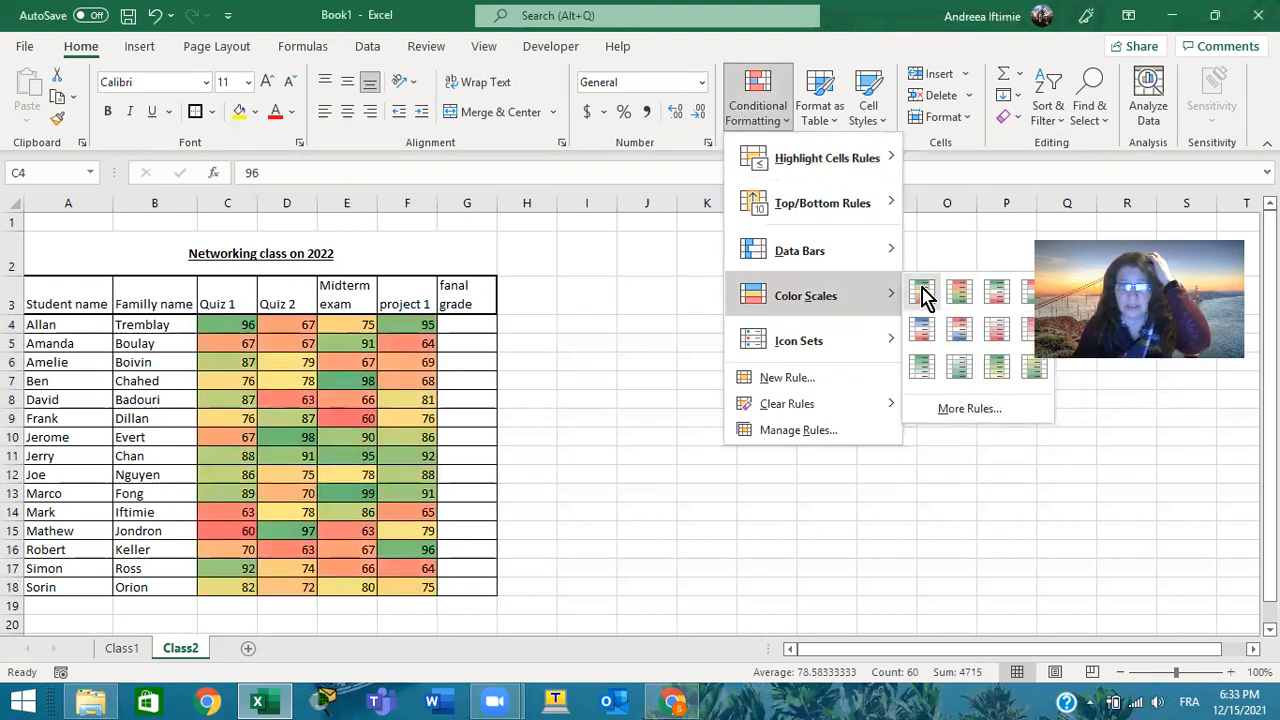
click(921, 290)
click(813, 311)
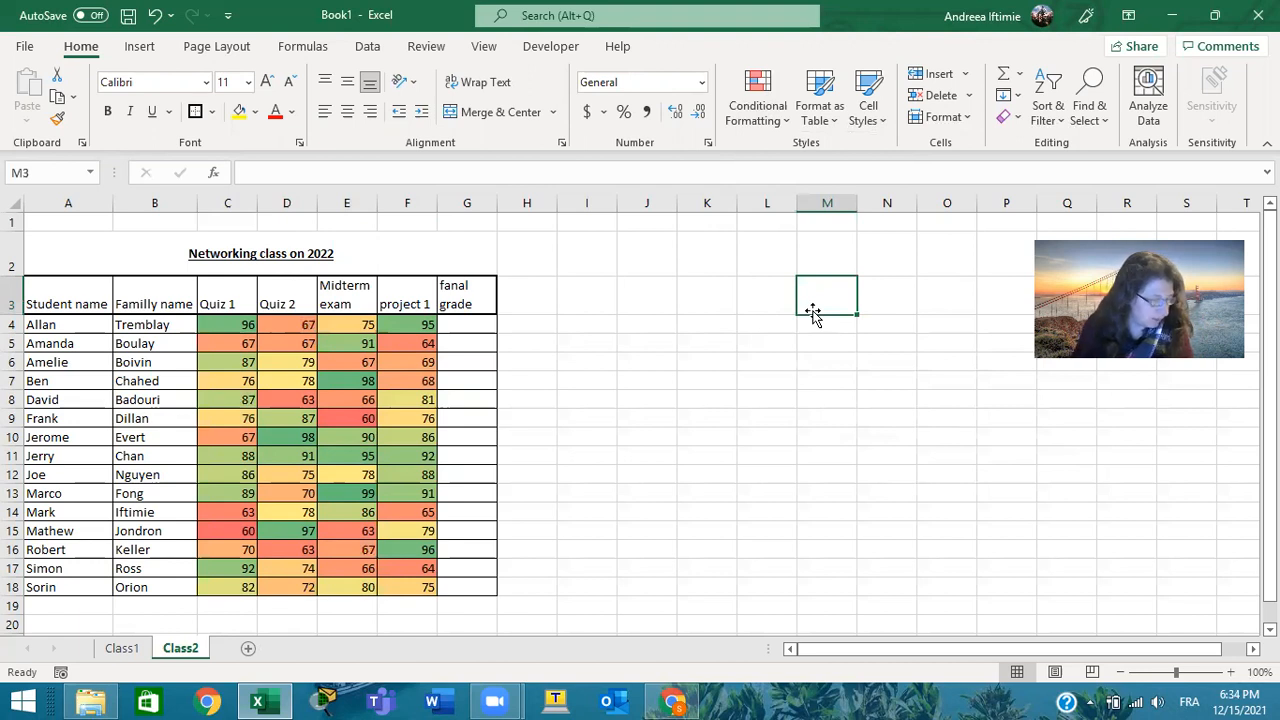
click(1168, 95)
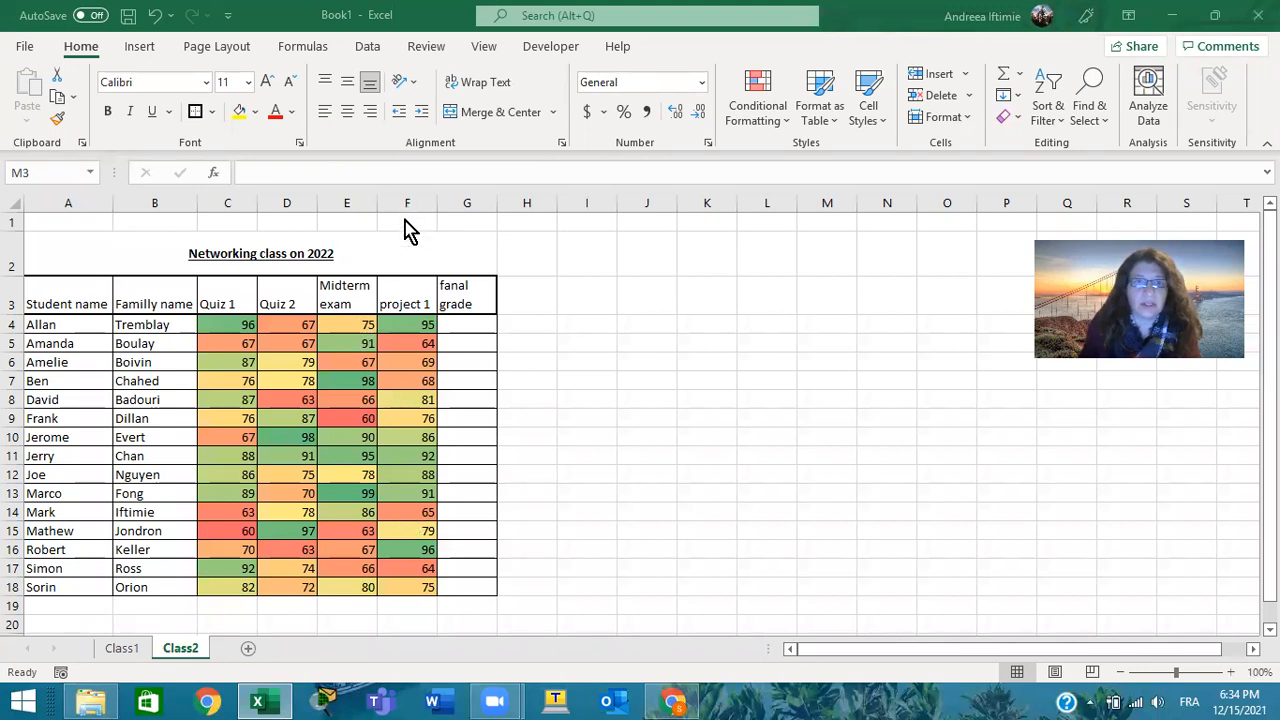
Try moving the project 1 cells F3:F18 onto the Midterm exam column, replacing its data, and undo the move
click(406, 290)
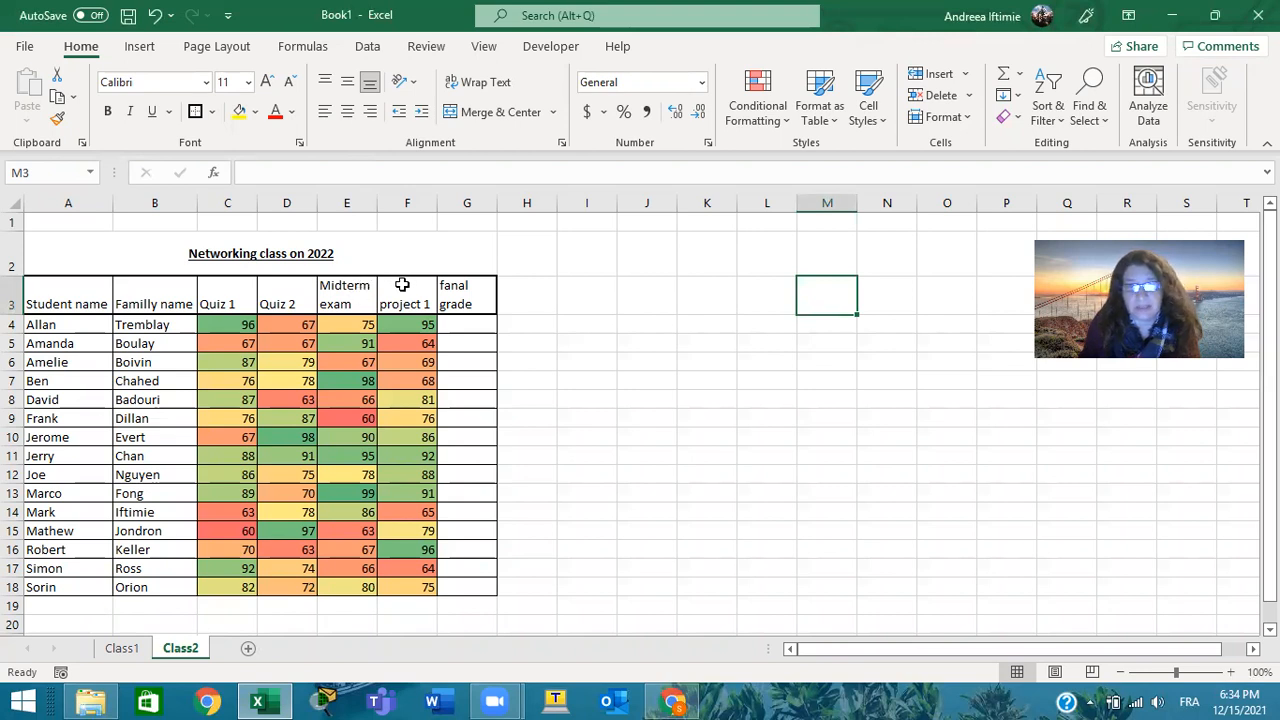
drag(424, 288, 409, 586)
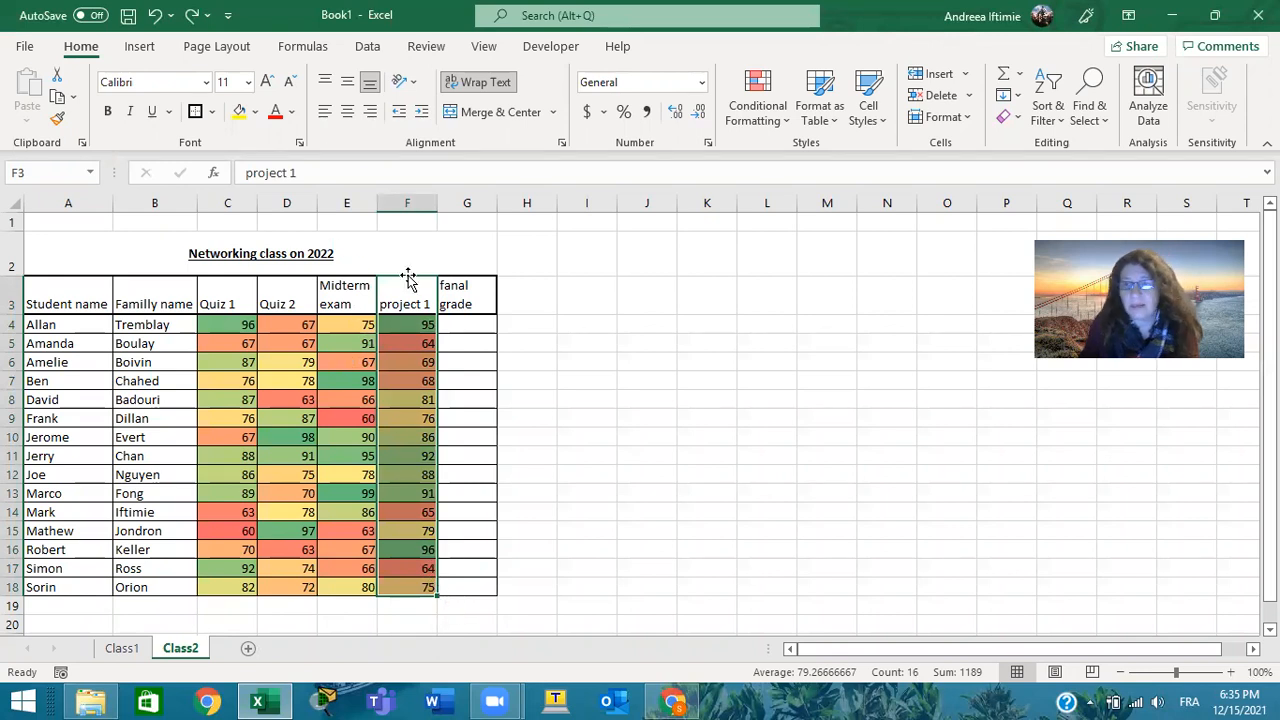
drag(408, 280, 340, 290)
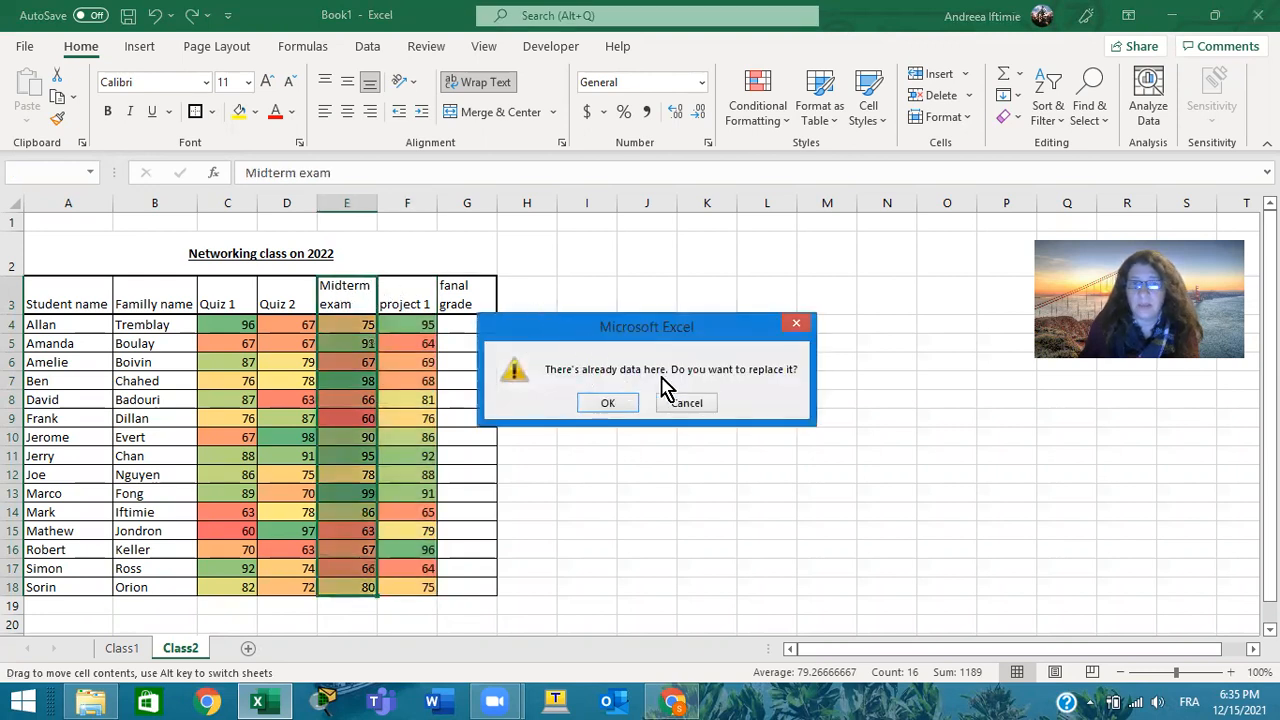
click(625, 405)
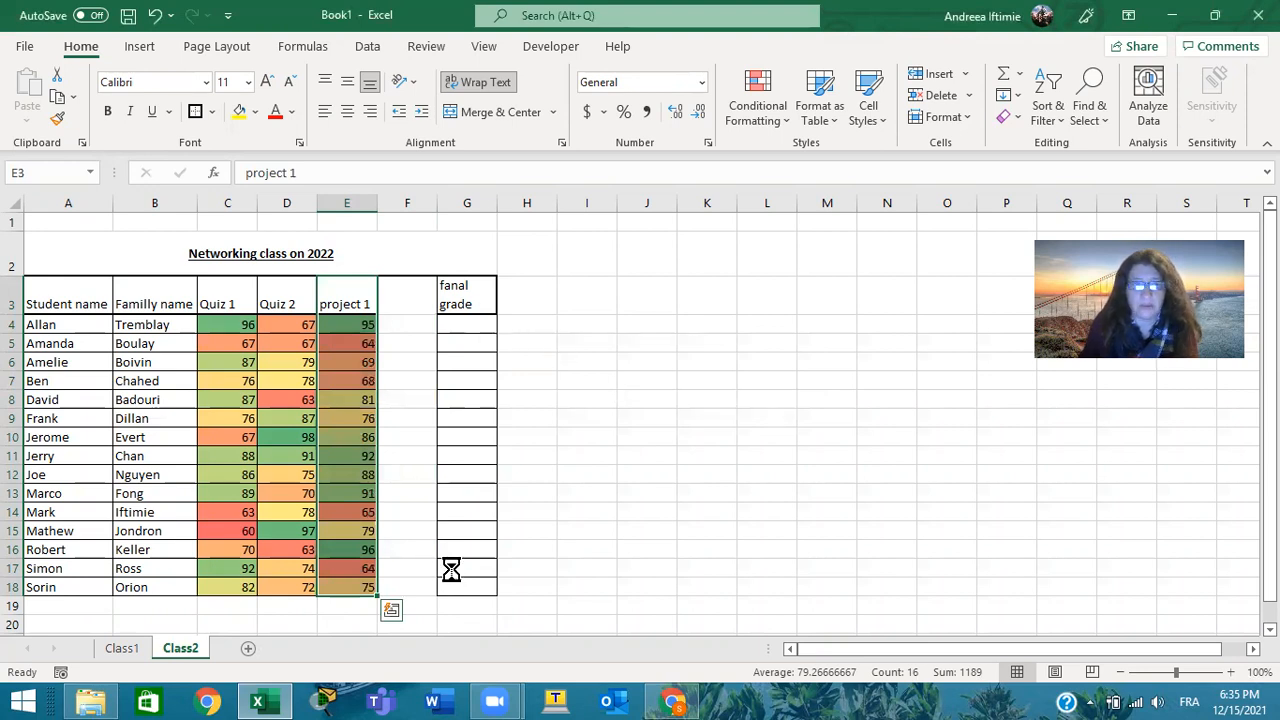
key(ctrl+z)
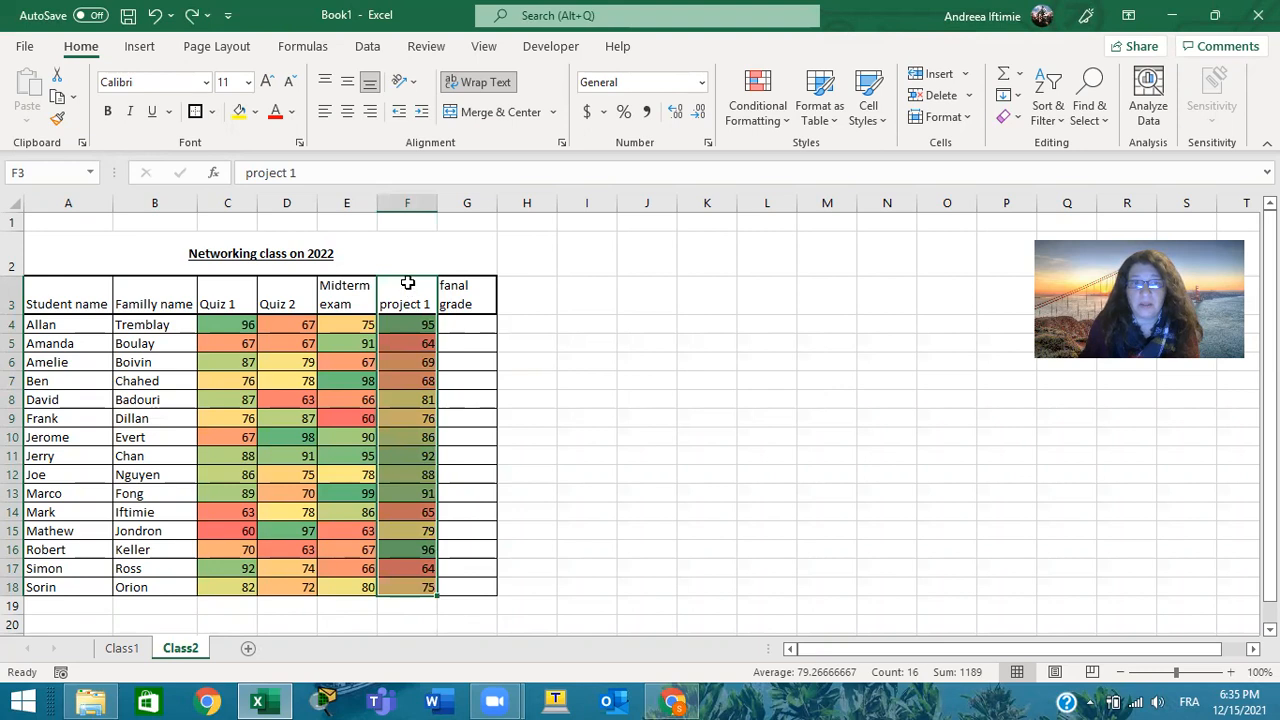
Copy the project 1 cells F3:F18 and insert the copied cells at E3, ahead of the Midterm exam column
right_click(408, 284)
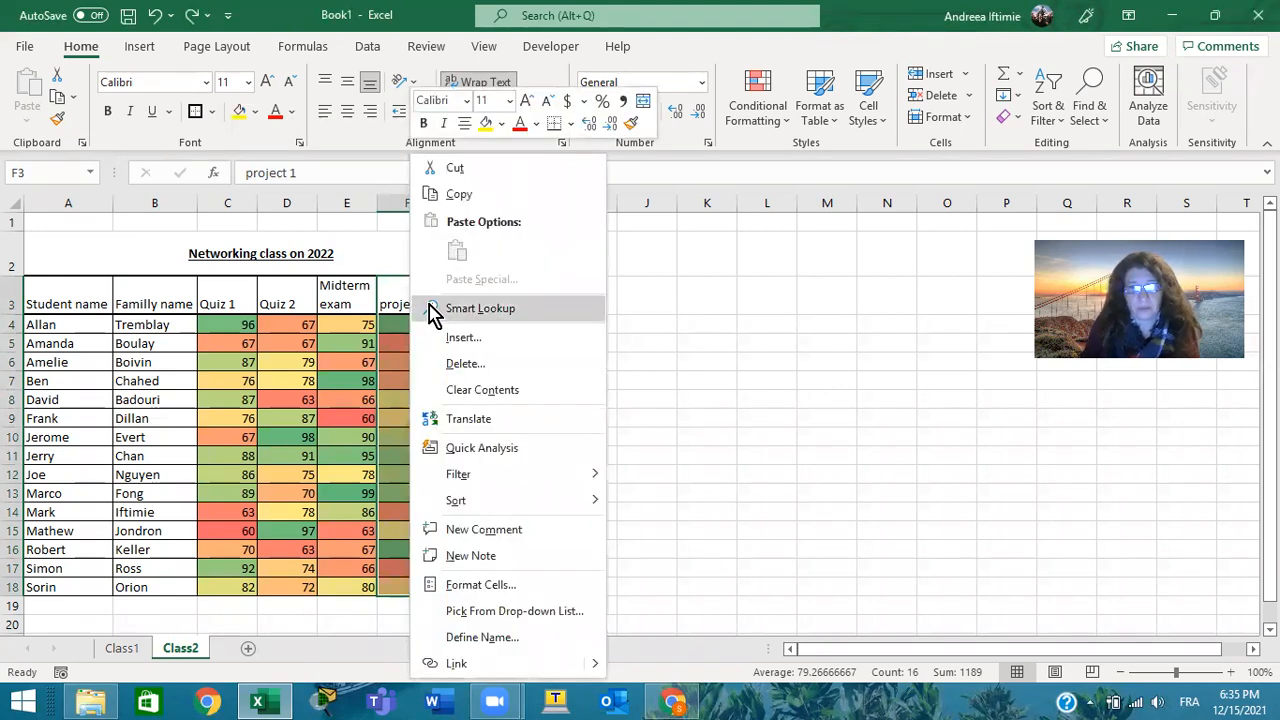
click(462, 196)
click(338, 280)
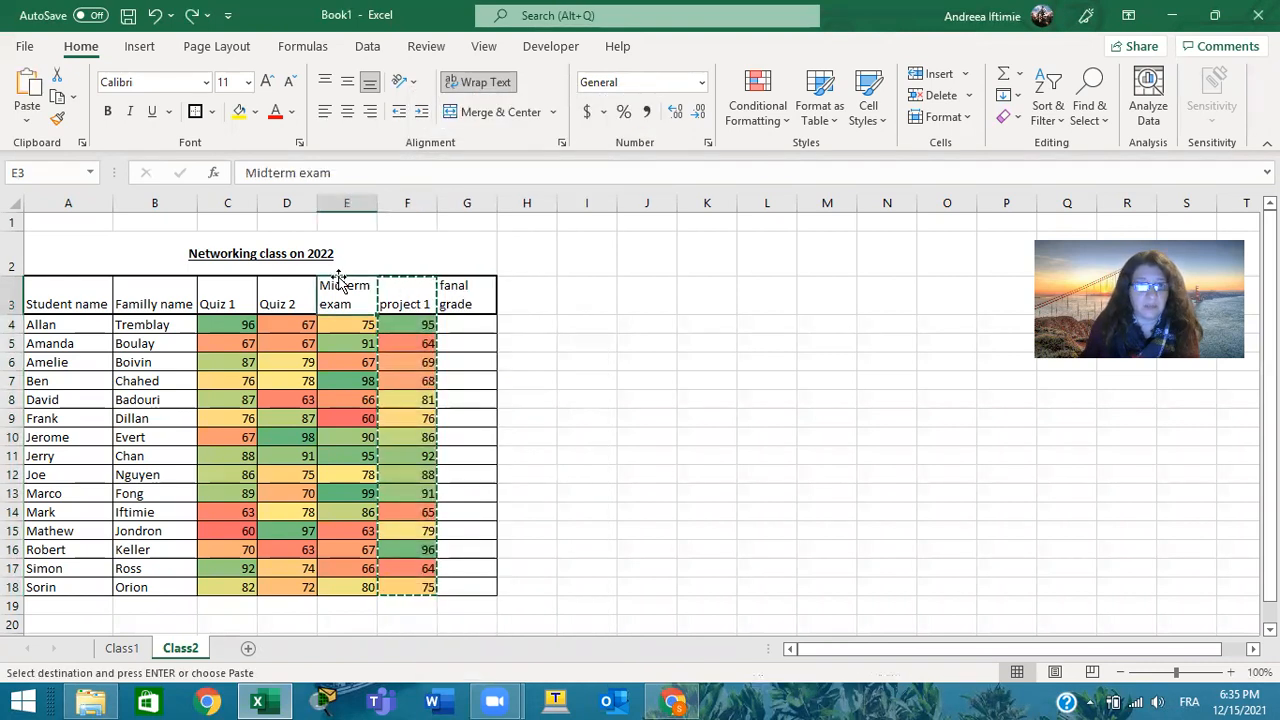
right_click(338, 291)
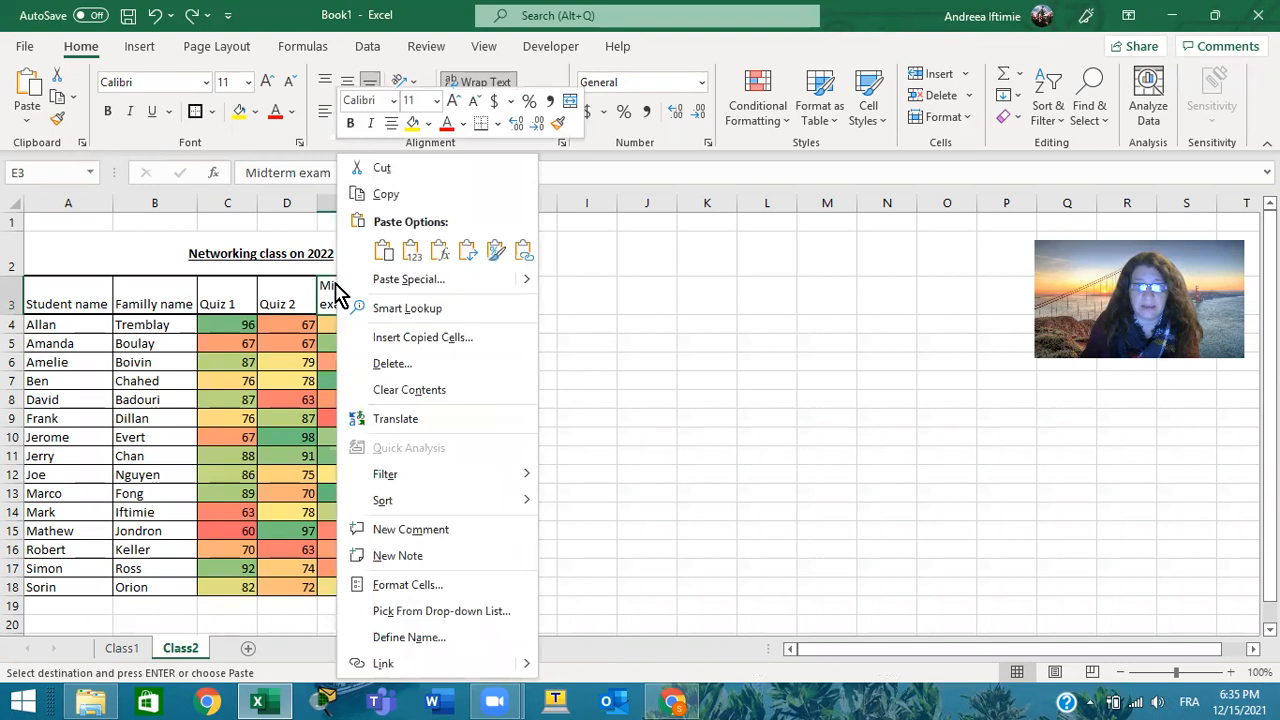
click(416, 340)
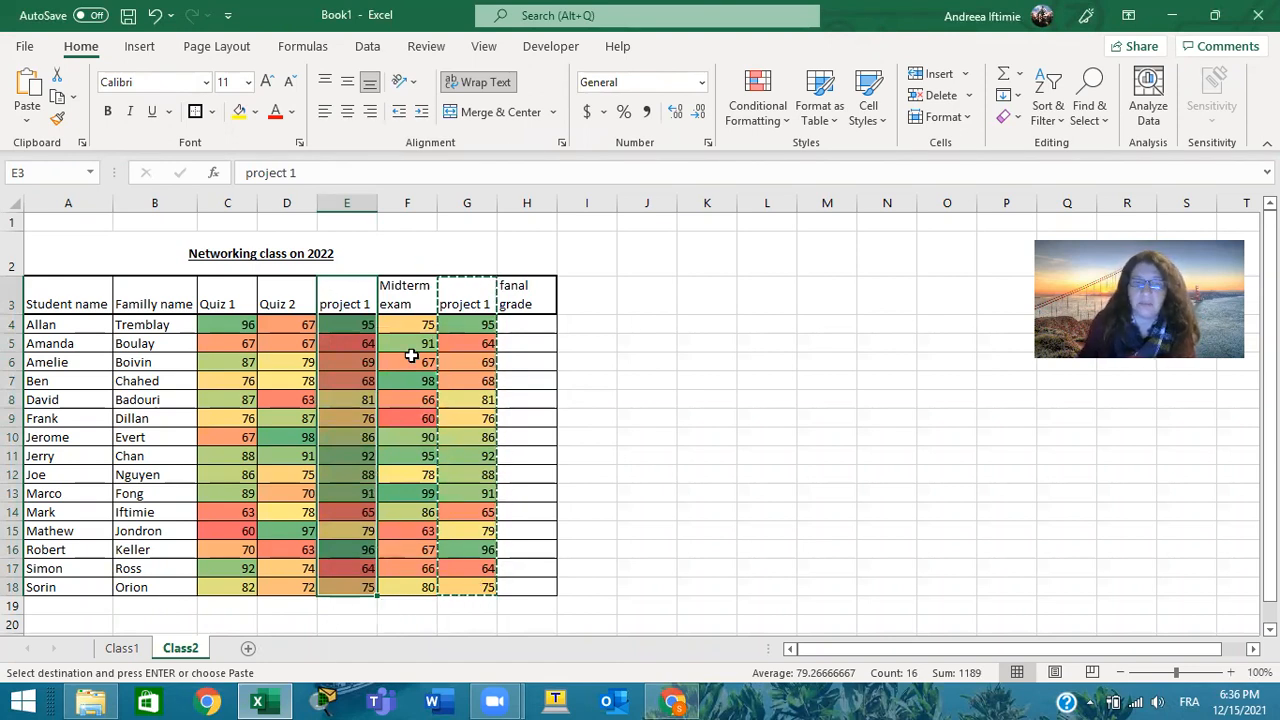
Delete the duplicate project 1 cells in G3:G18, shifting the remaining cells left
drag(456, 286, 474, 580)
key(ctrl+v)
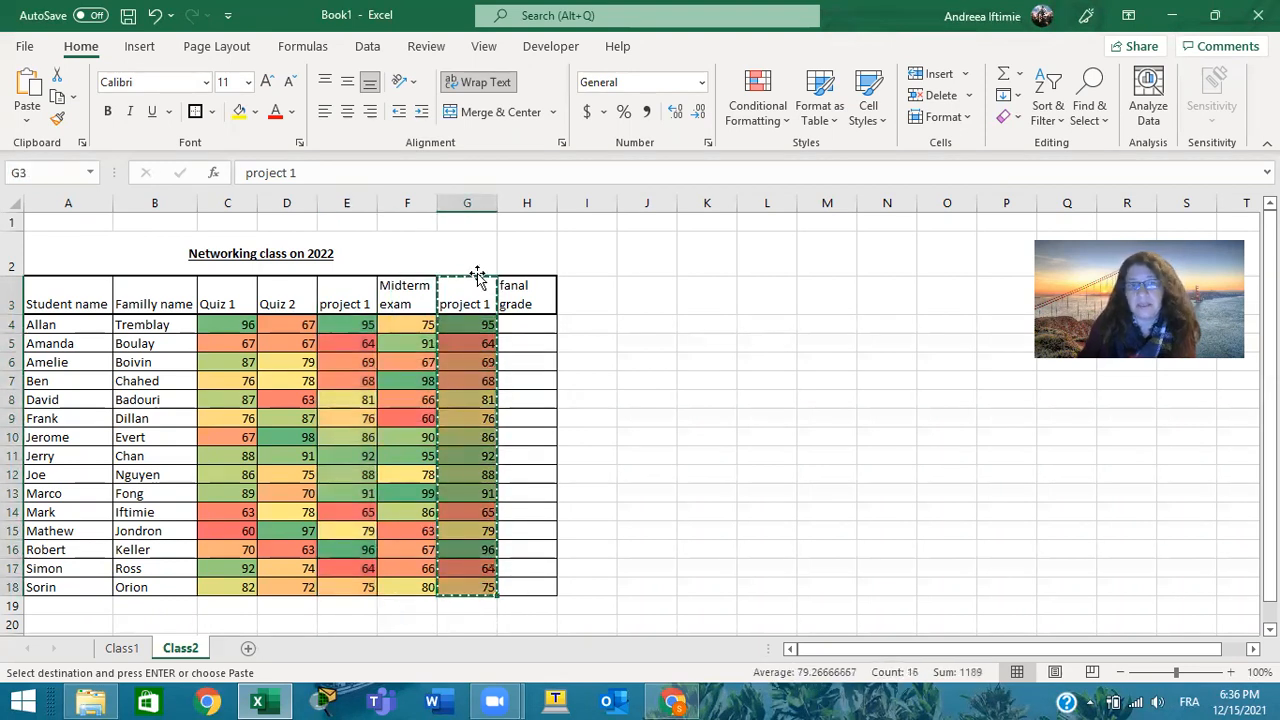
right_click(480, 300)
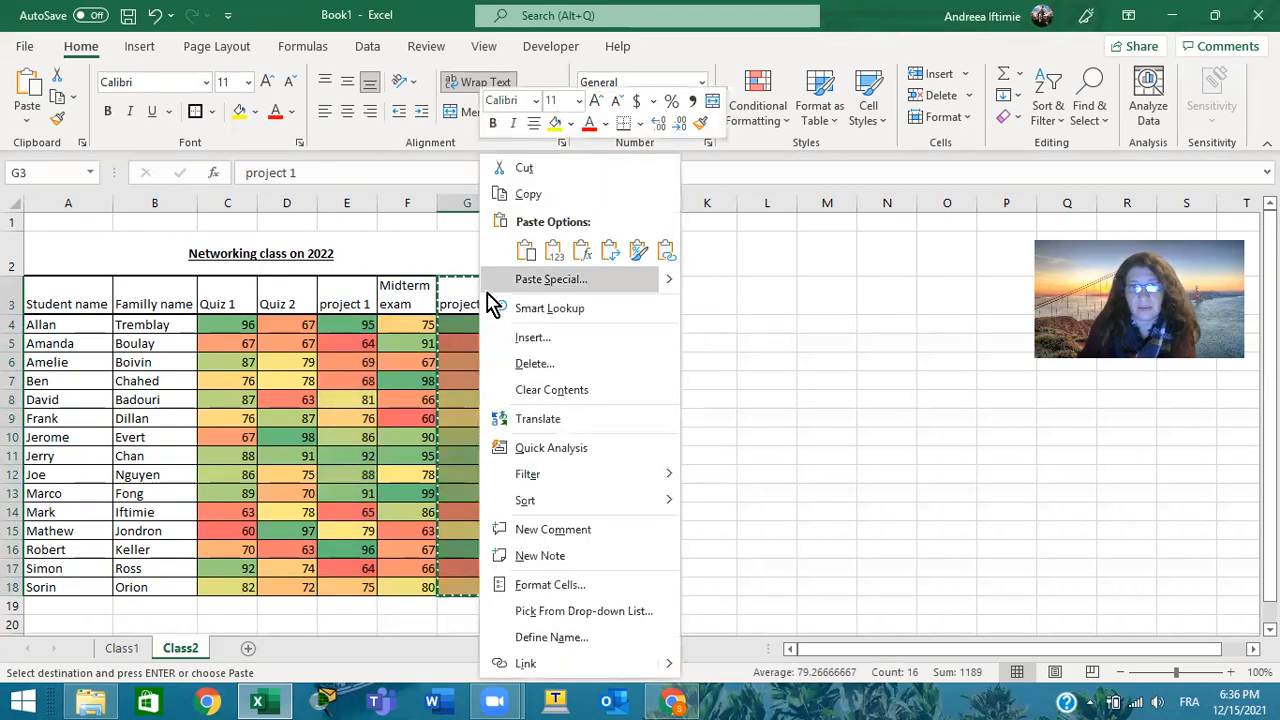
click(588, 366)
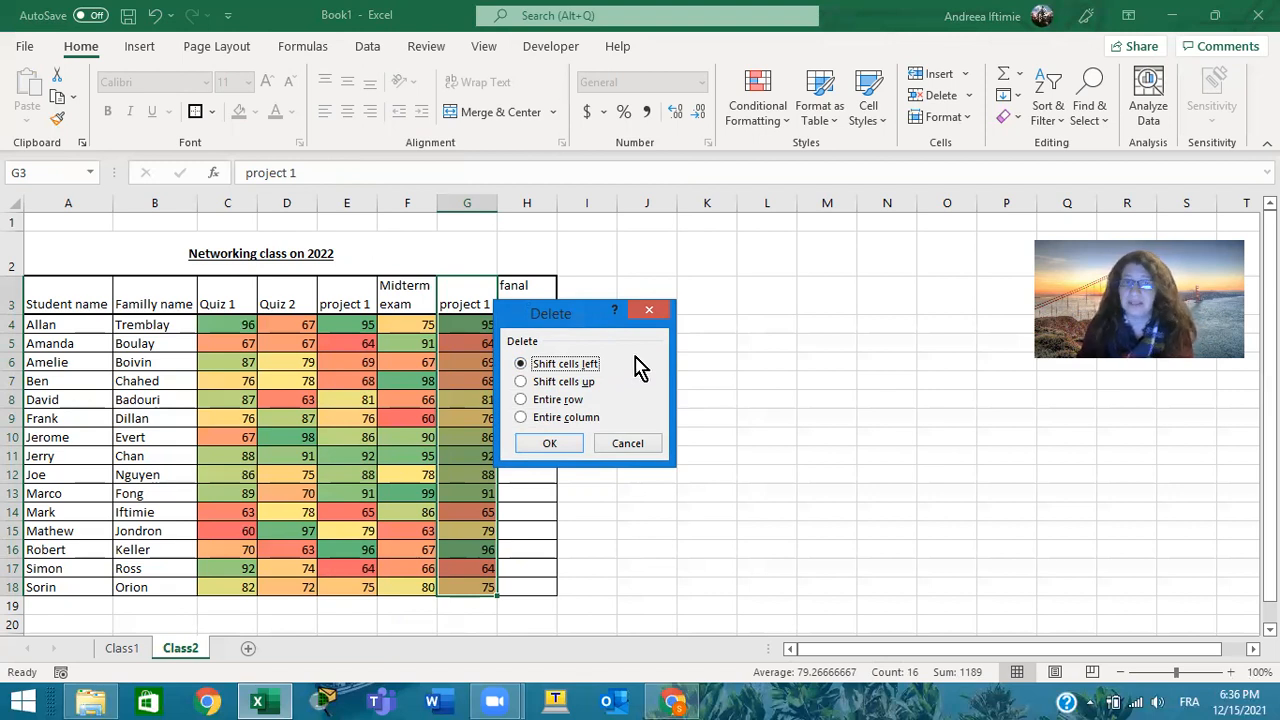
click(551, 443)
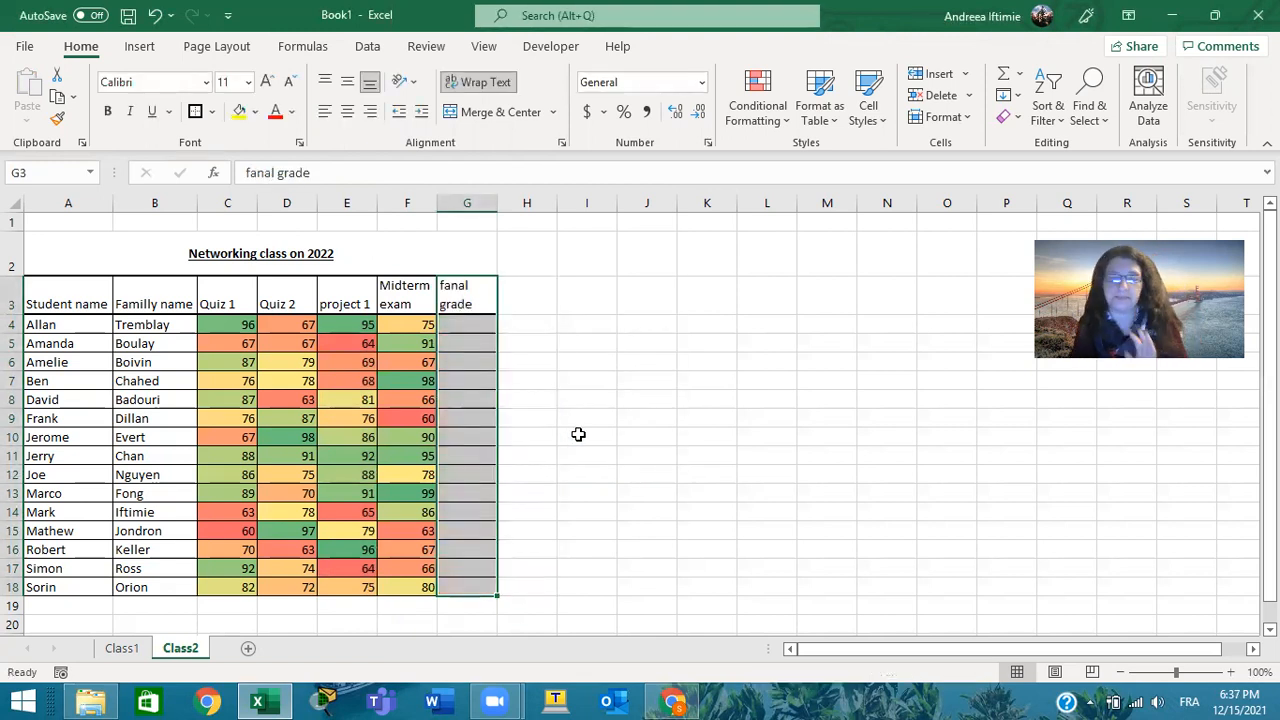
Replace the column header in G3 with Sum
click(470, 324)
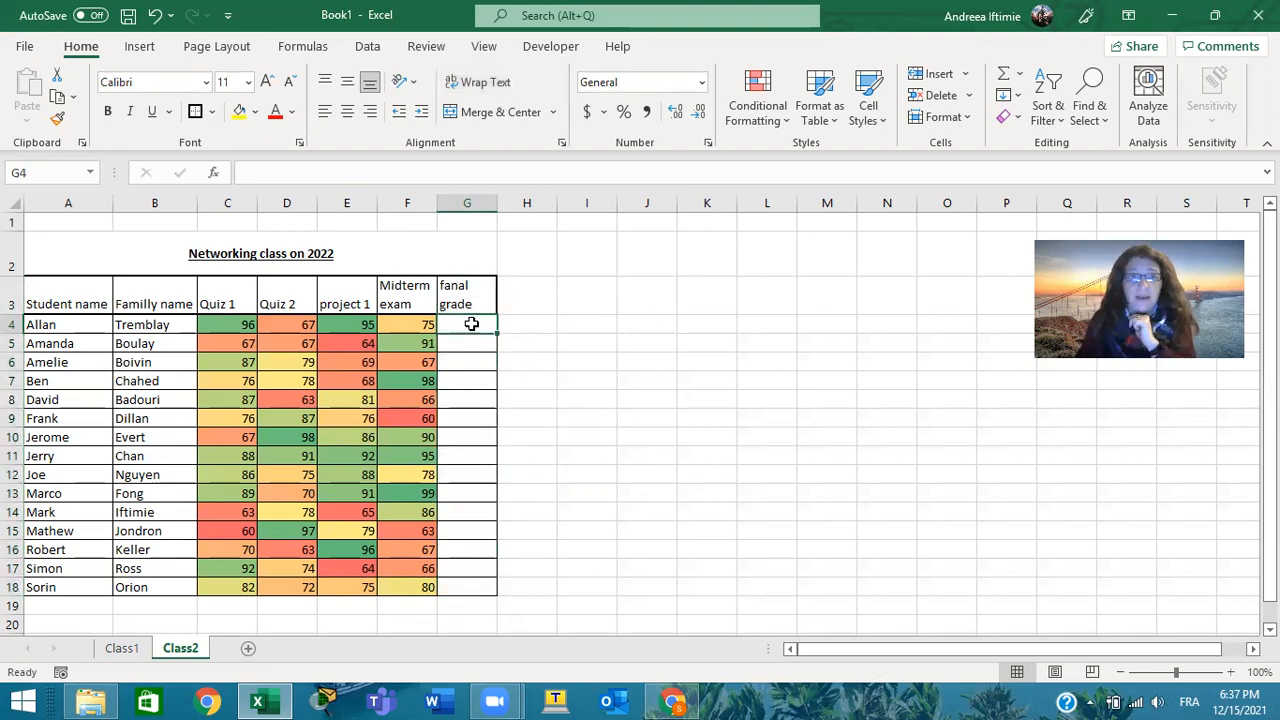
click(480, 296)
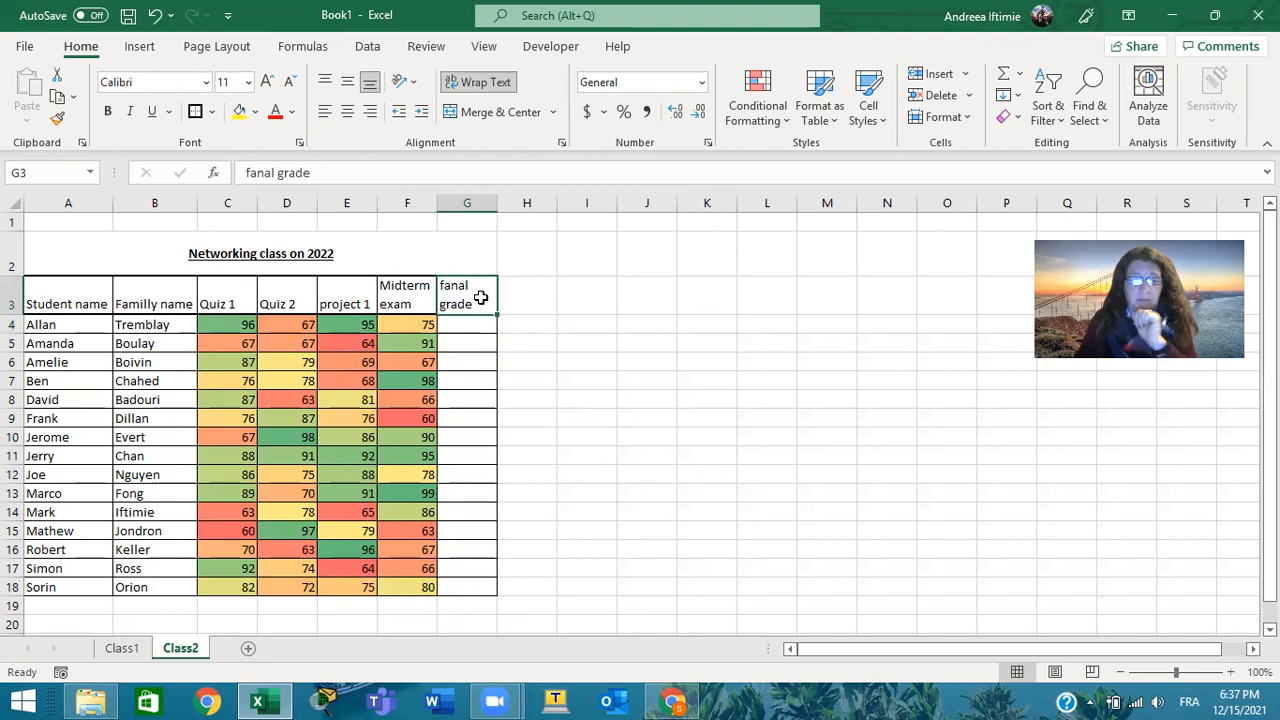
text(Sum)
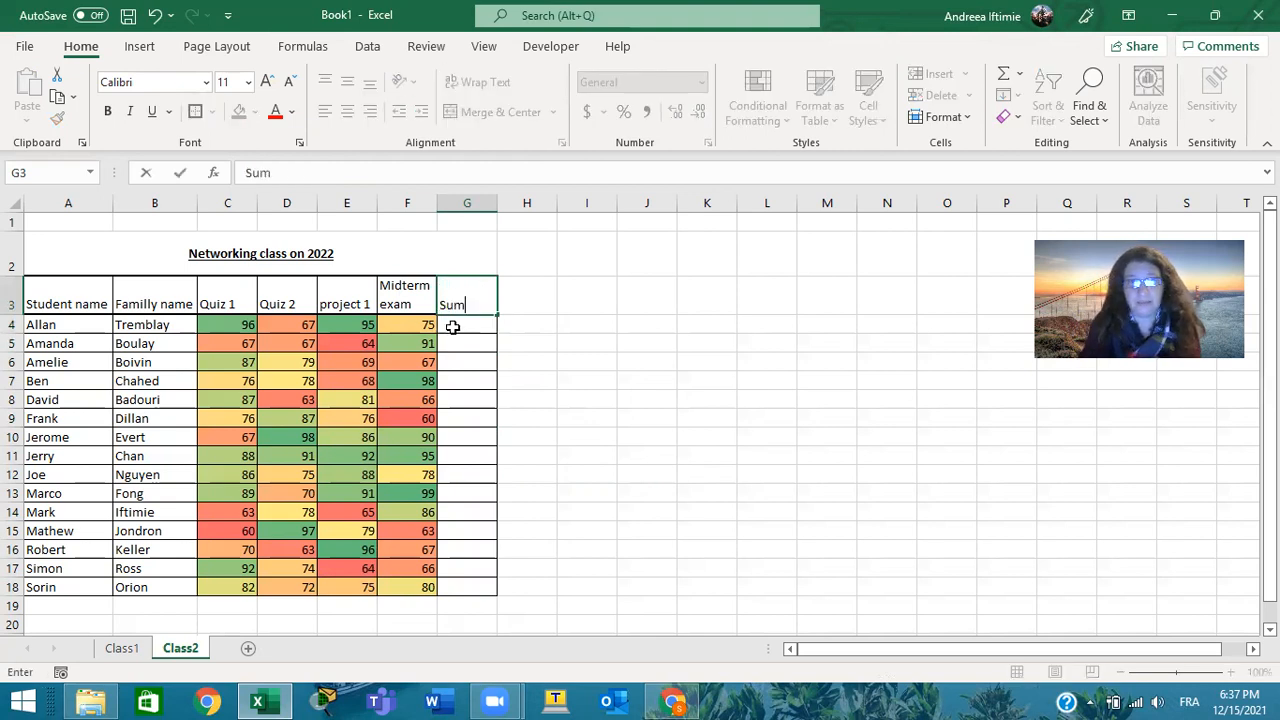
Total the first student's grades in G4 with the AutoSum formula =SUM(C4:F4)
click(458, 329)
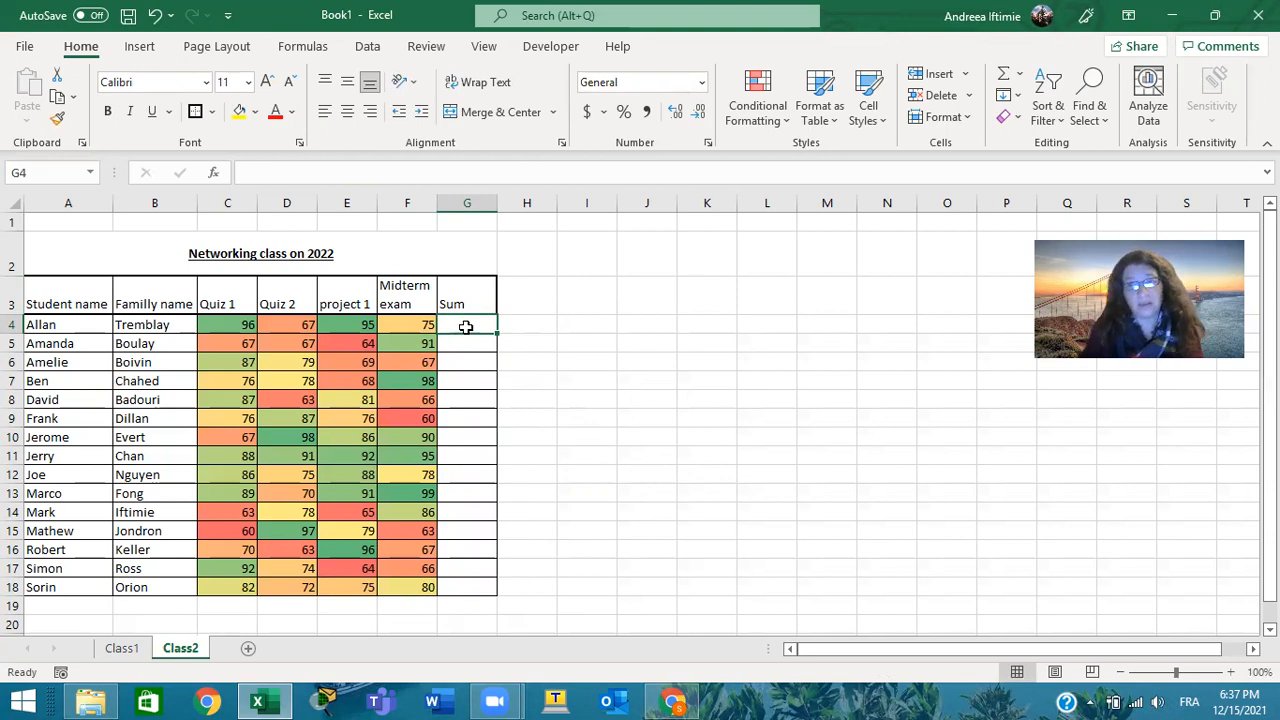
click(1007, 74)
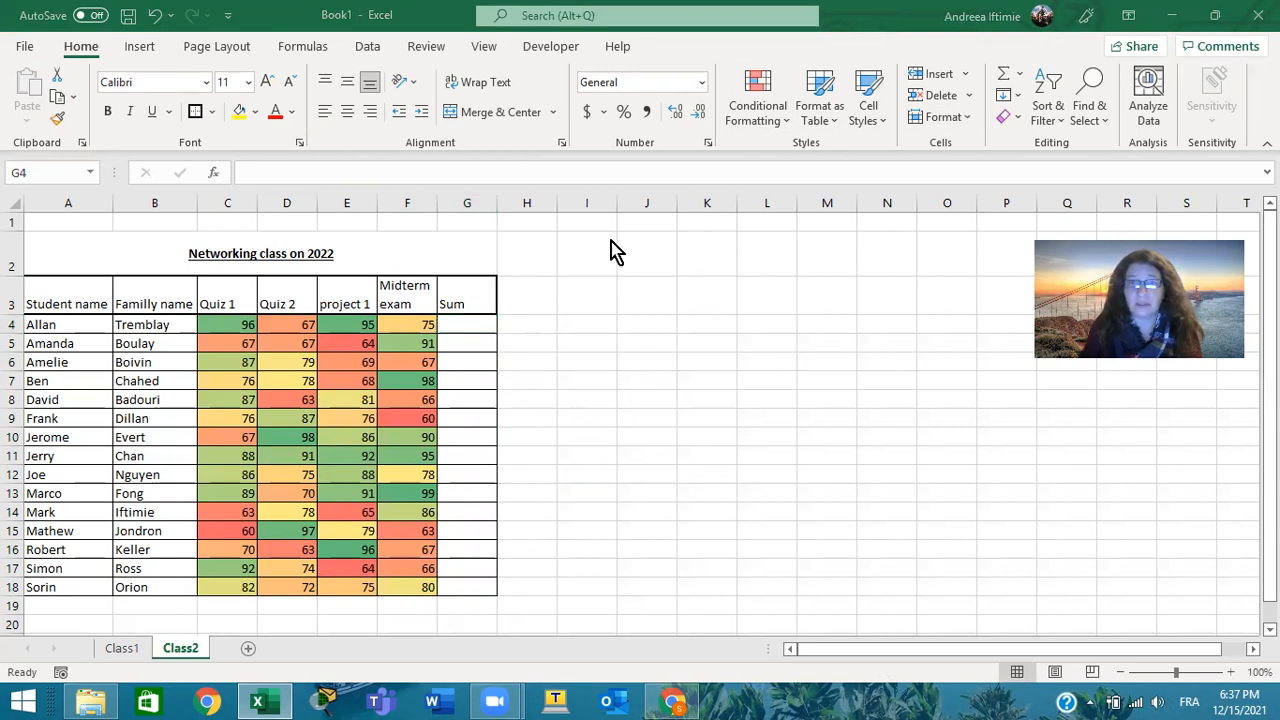
click(466, 328)
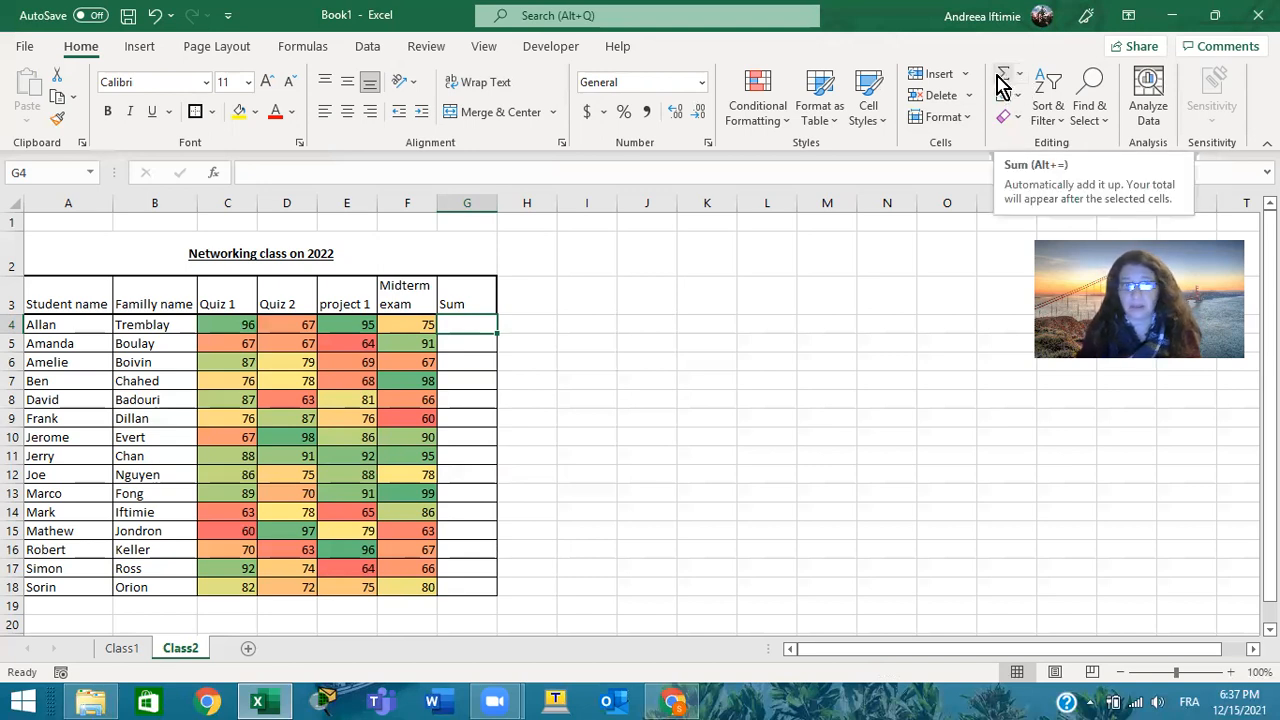
click(1002, 80)
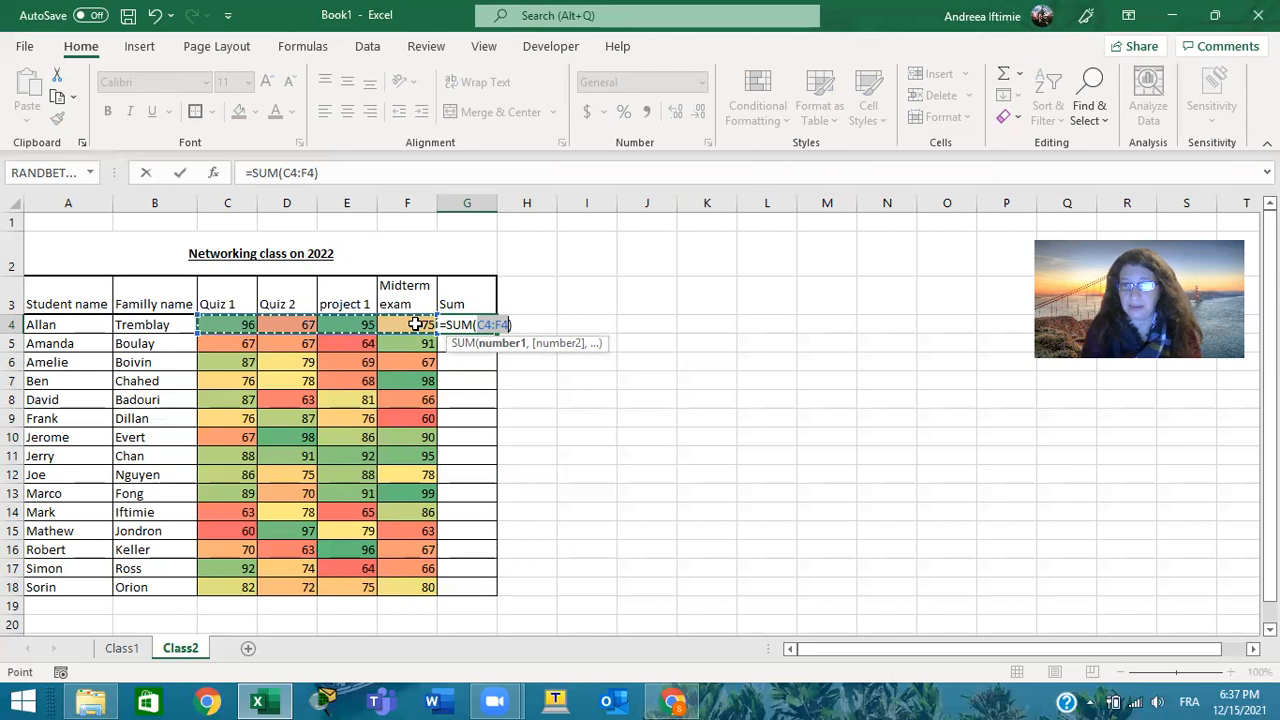
key(Return)
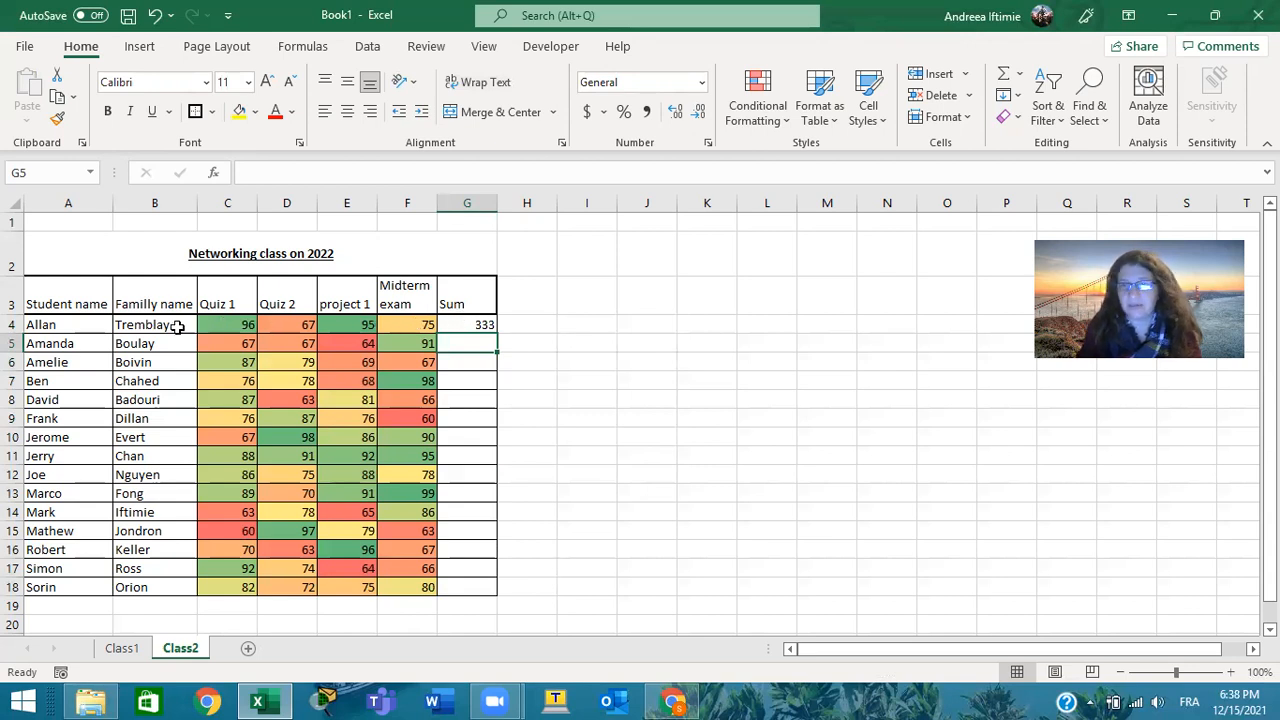
Enter the formula =G4é4 in H4, beside the first student's sum
click(538, 320)
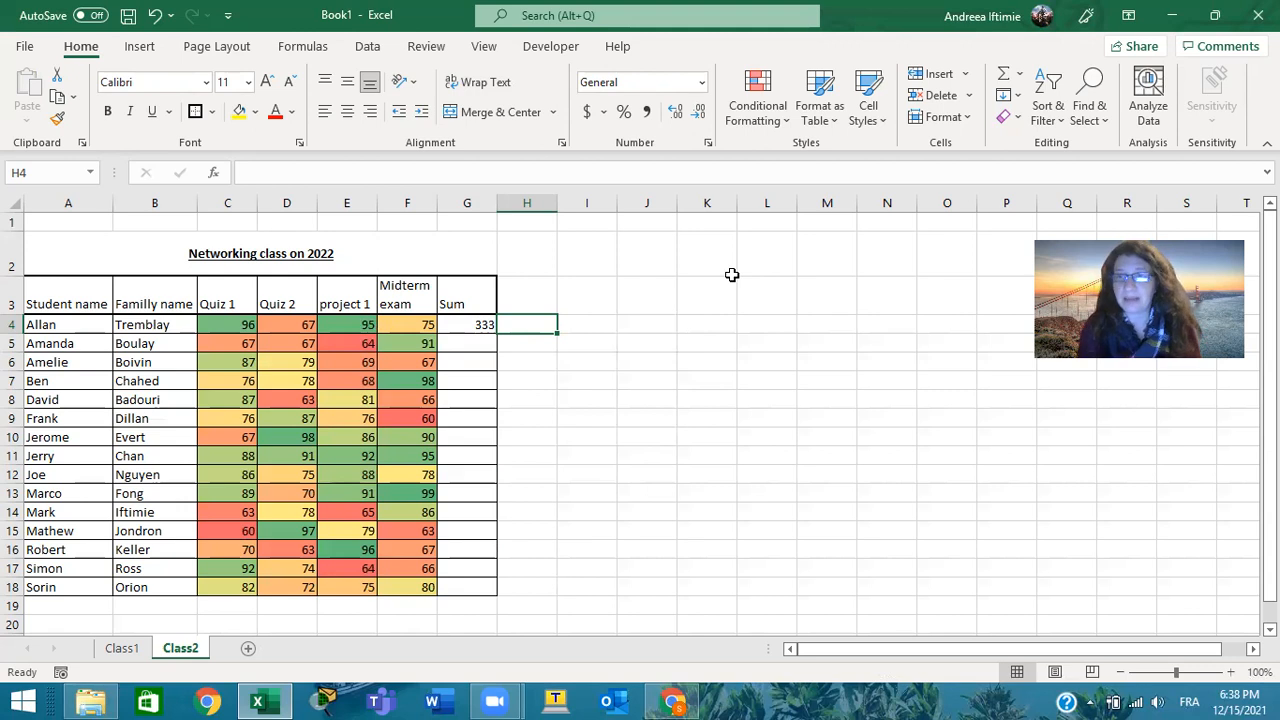
text(=)
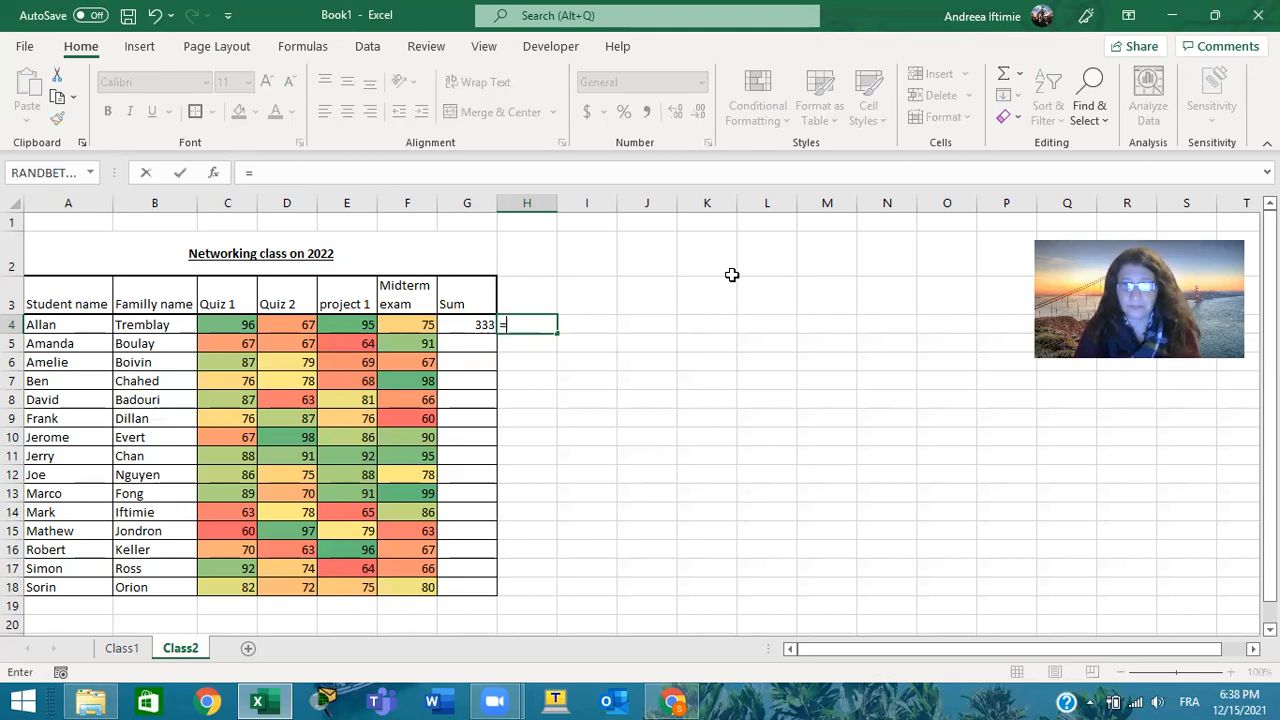
click(474, 326)
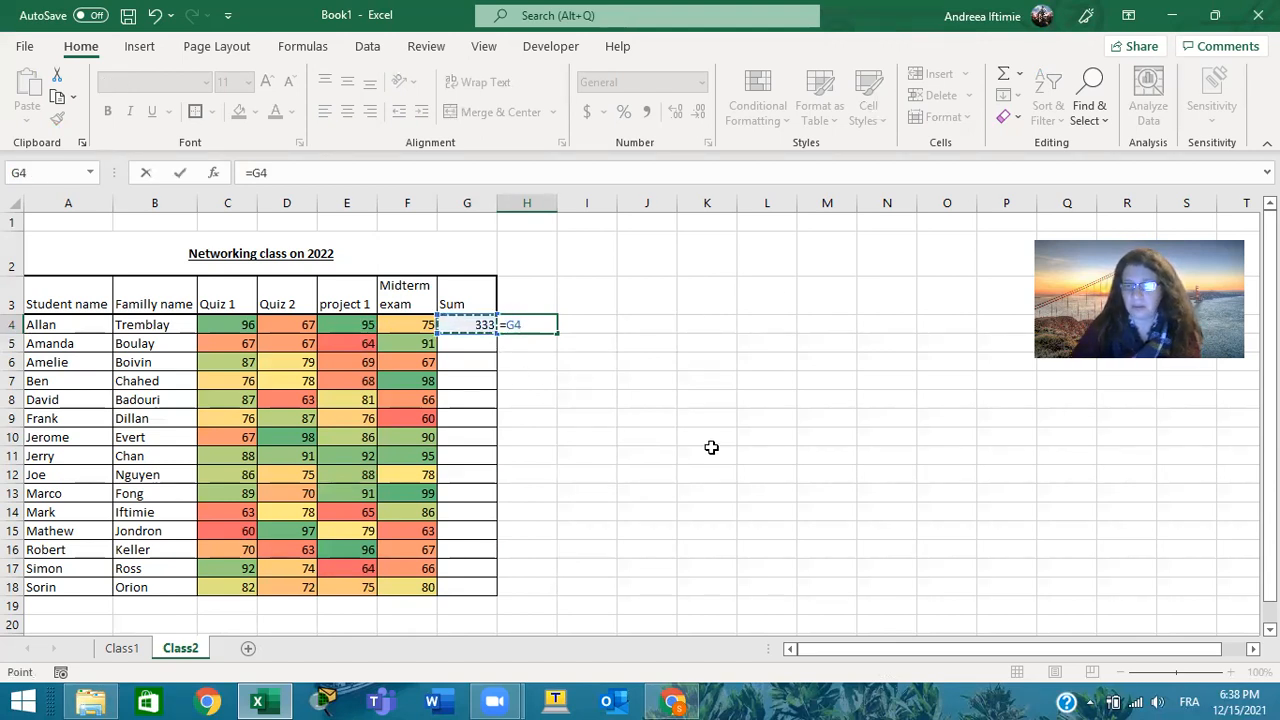
text(é4)
key(Return)
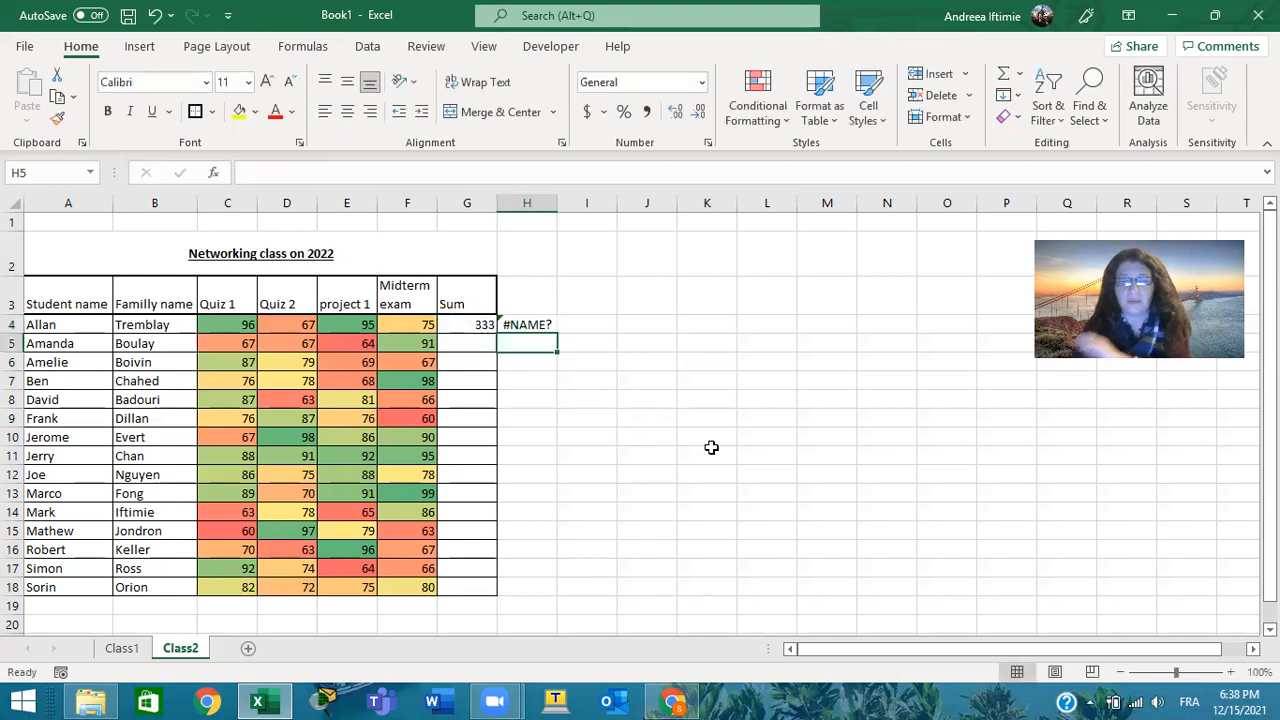
Check the formula in H4 and switch the keyboard input language to English (United States), US keyboard
click(530, 325)
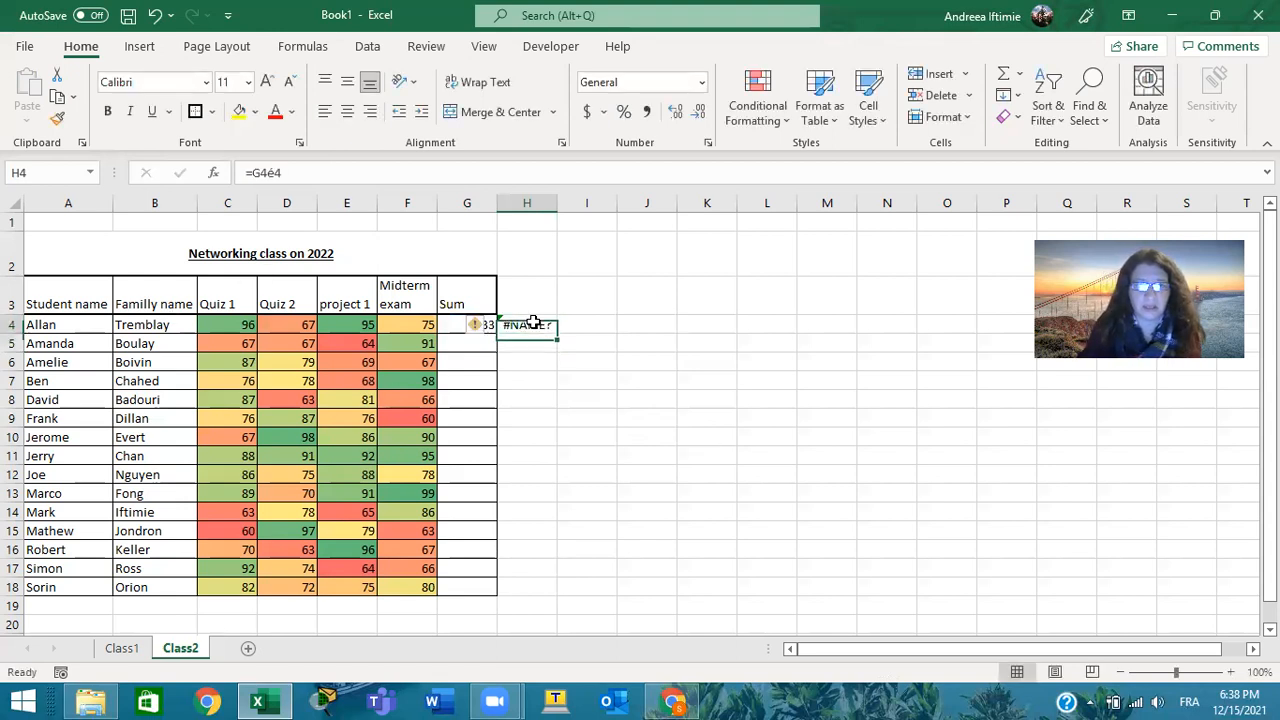
click(1188, 690)
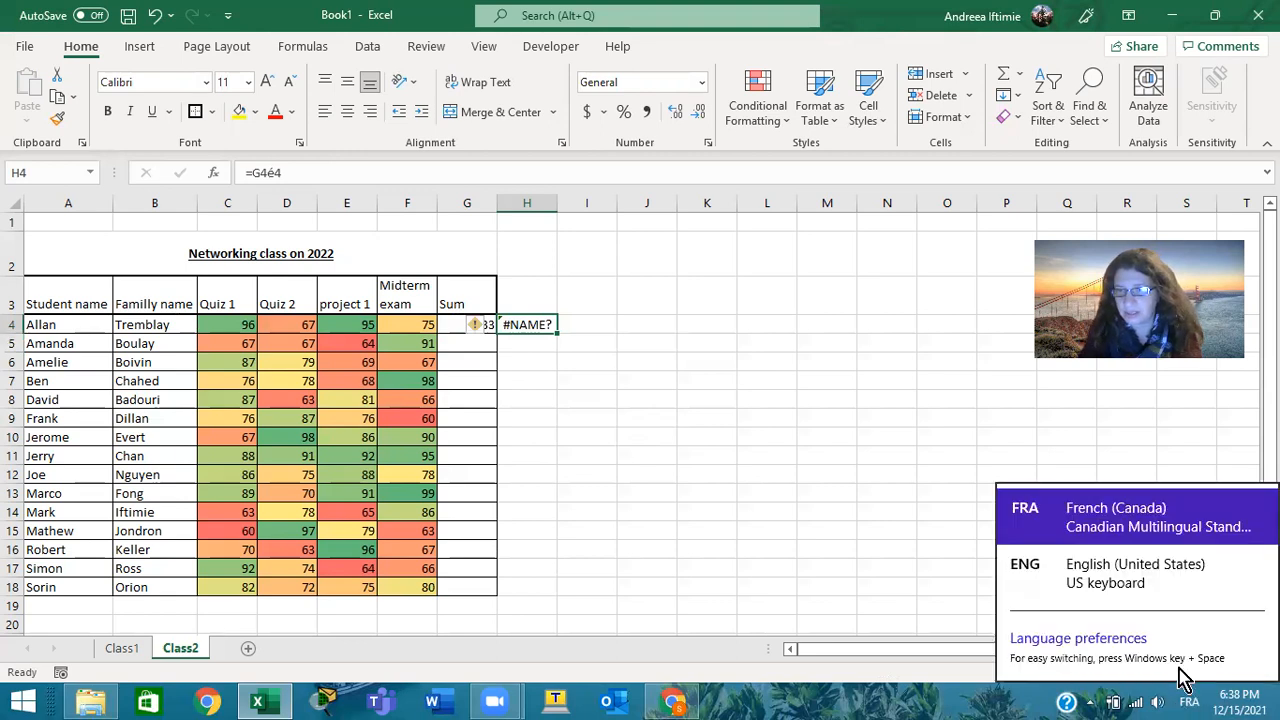
click(1165, 592)
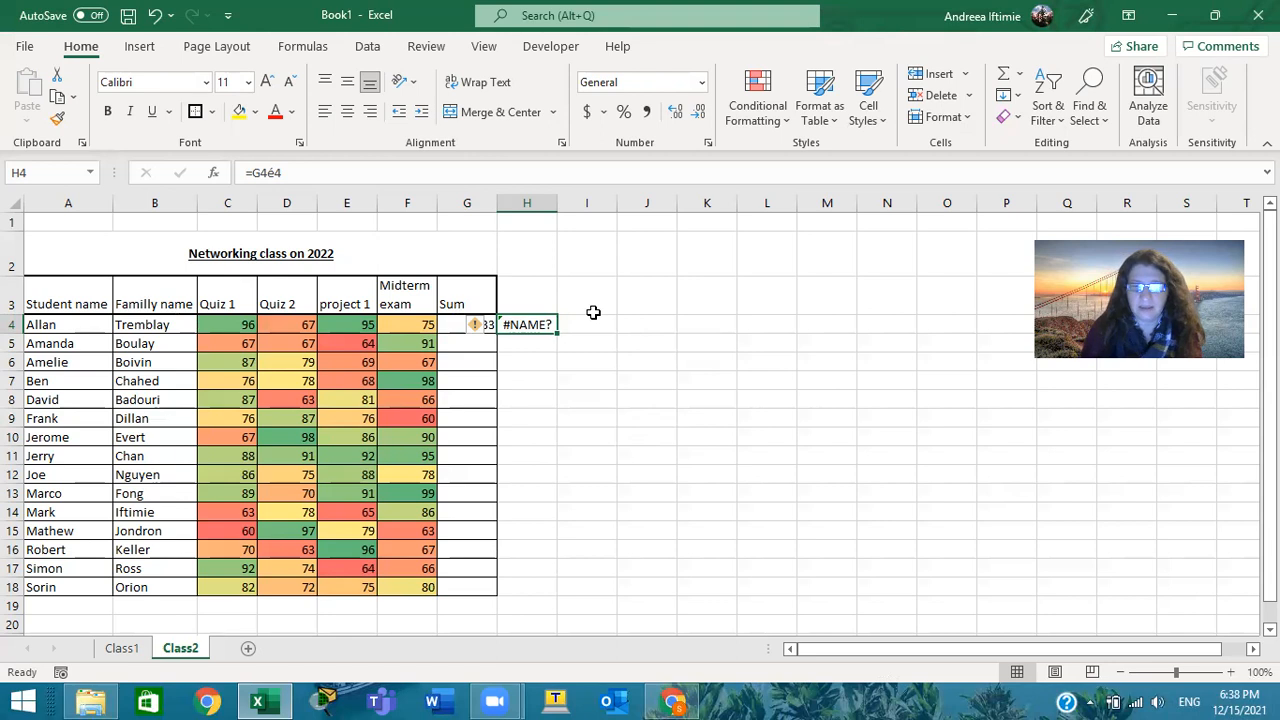
click(722, 327)
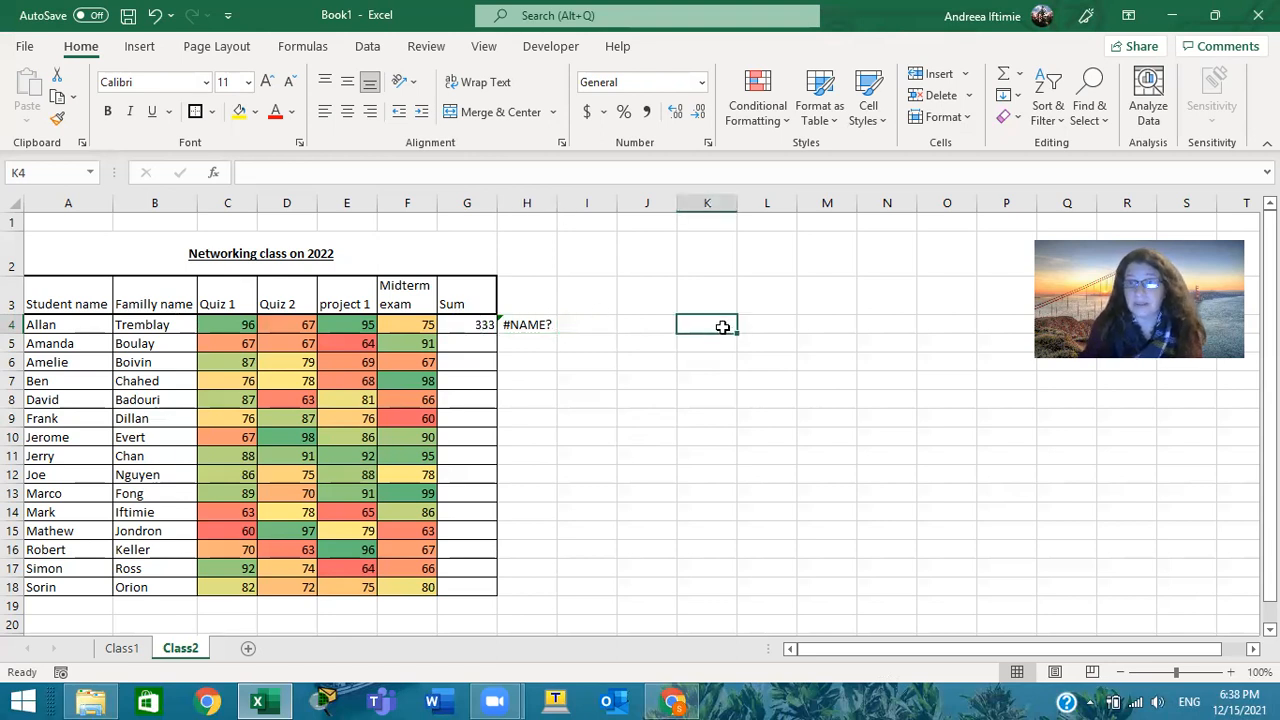
Replace the formula in H4 with =G4/4 to average the first student's four grades
click(522, 320)
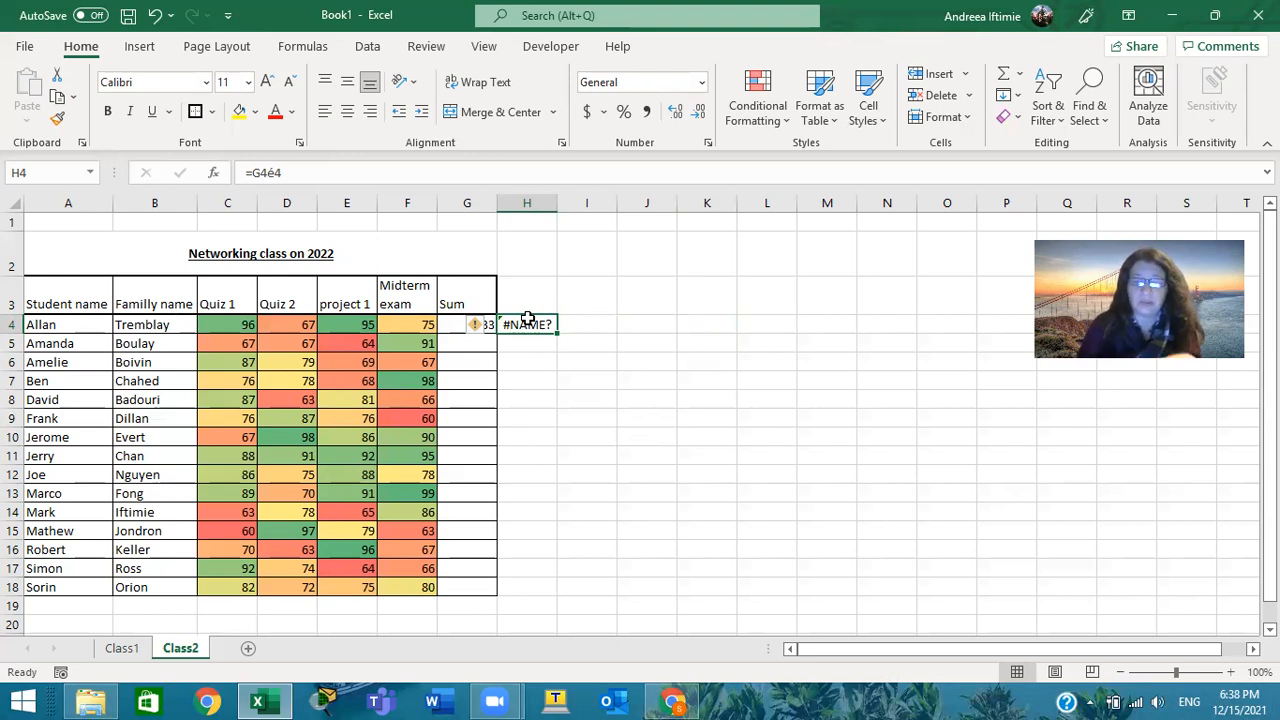
text(=)
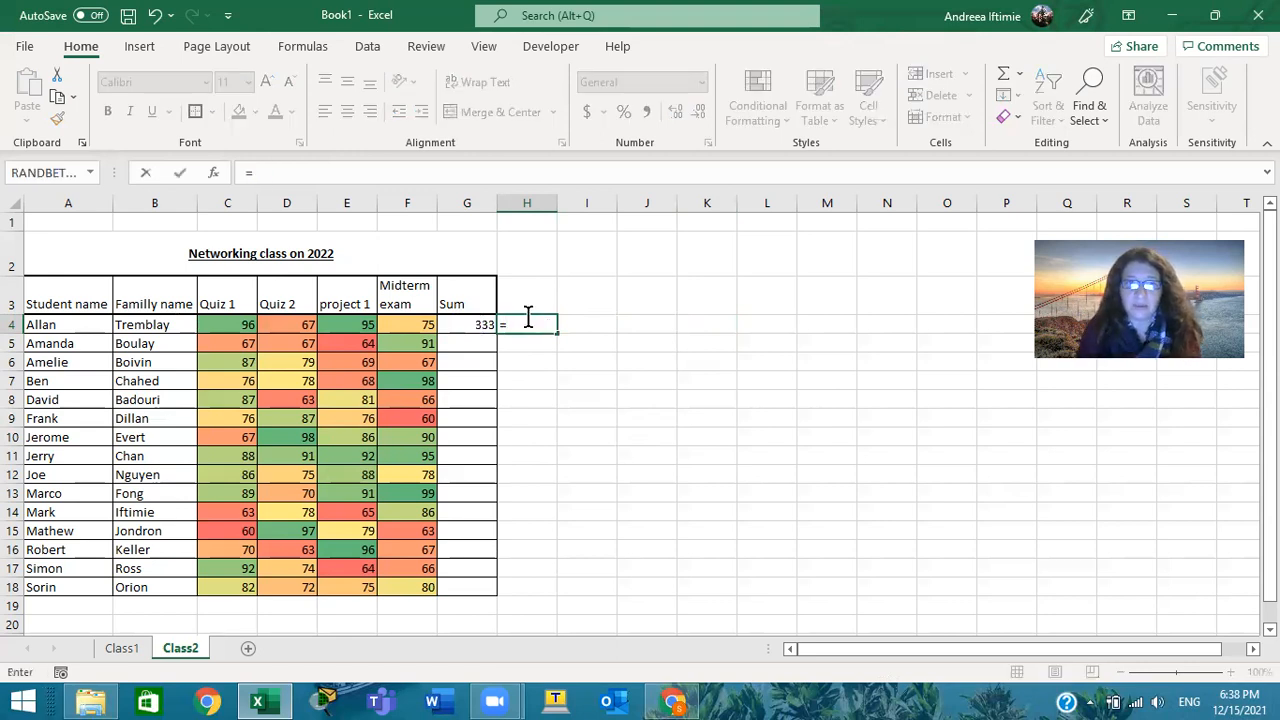
click(484, 322)
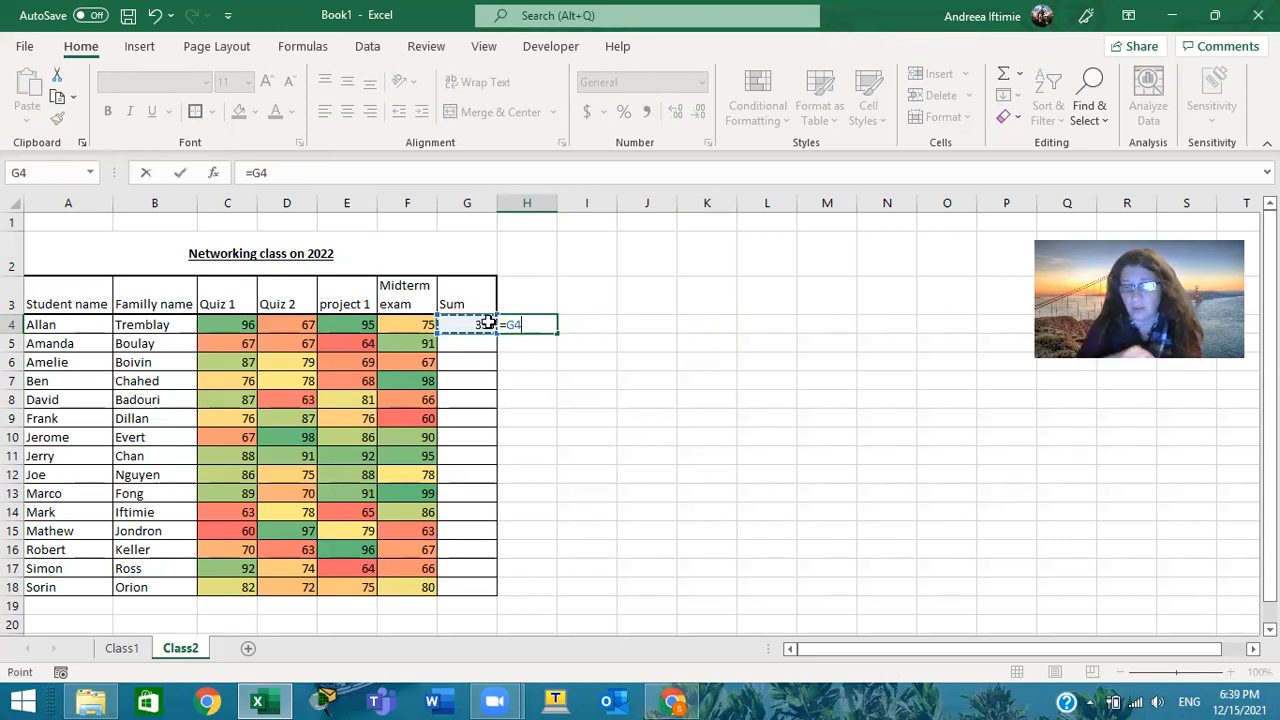
text(/)
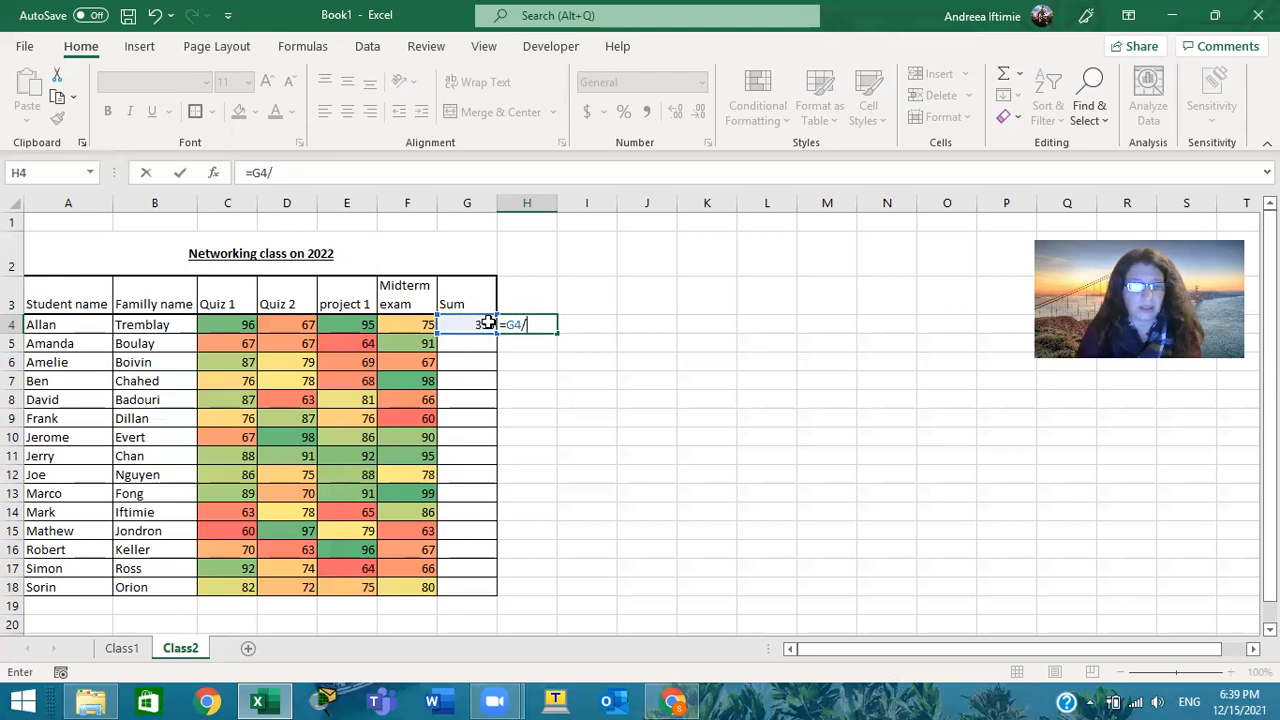
text(4)
key(Return)
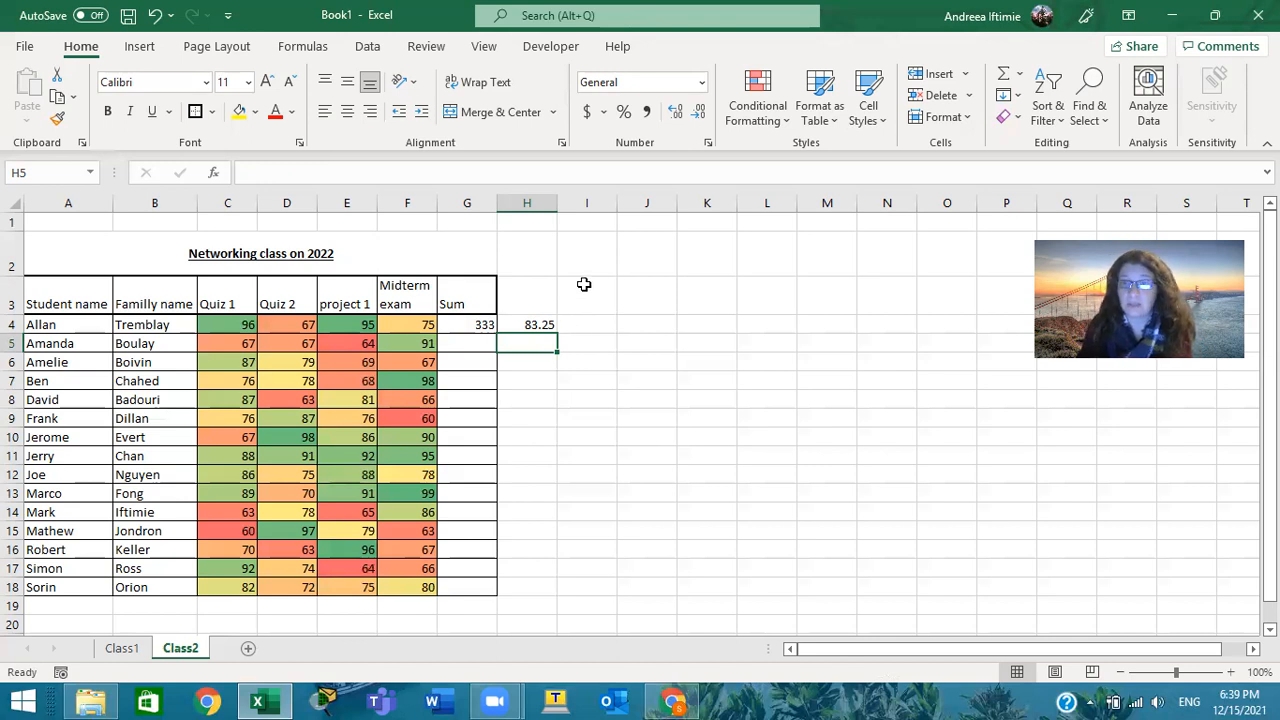
Try copying the sum formula from G4 and pasting it into G5:G18, and undo the paste
click(484, 326)
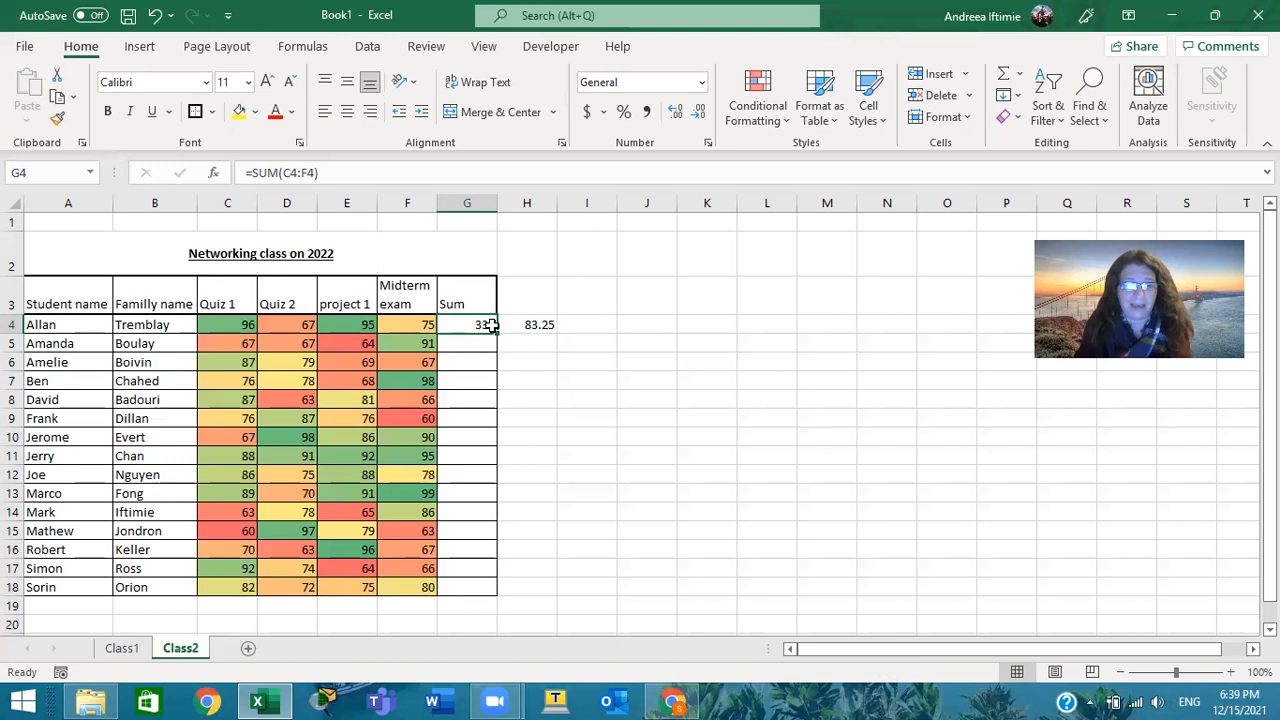
key(ctrl+c)
drag(480, 343, 499, 591)
drag(482, 588, 483, 587)
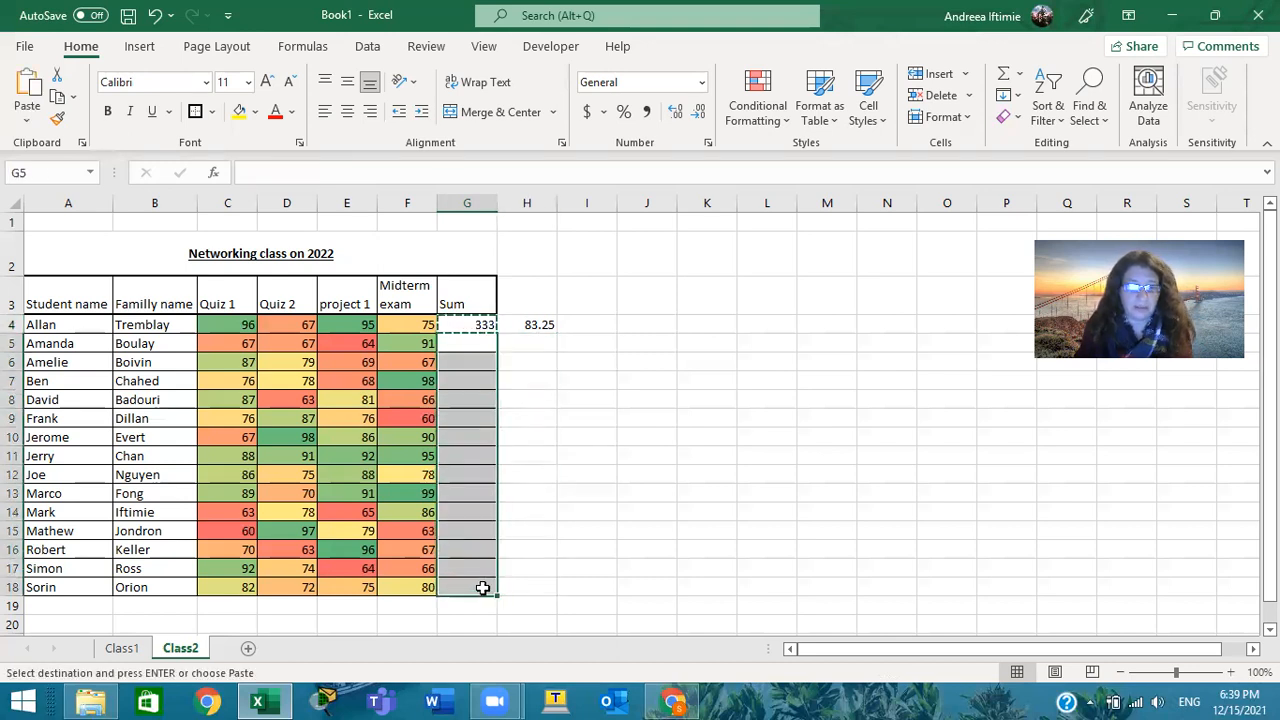
key(ctrl+v)
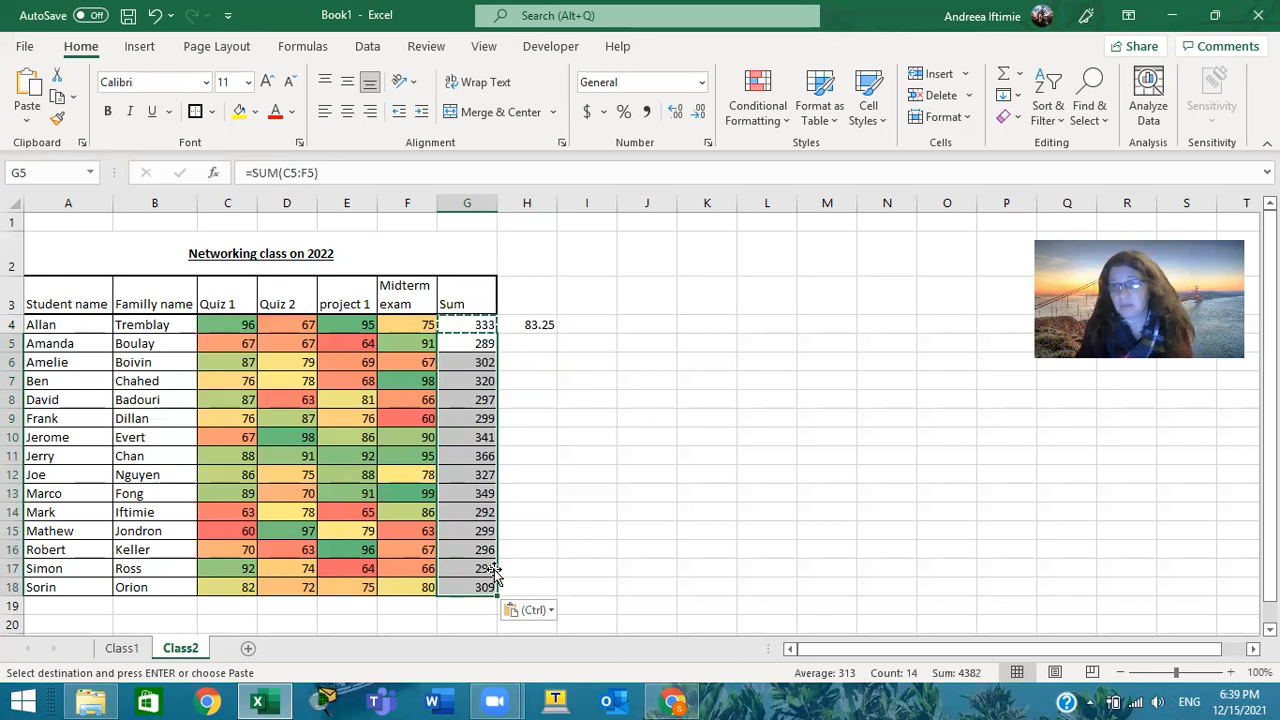
key(ctrl+z)
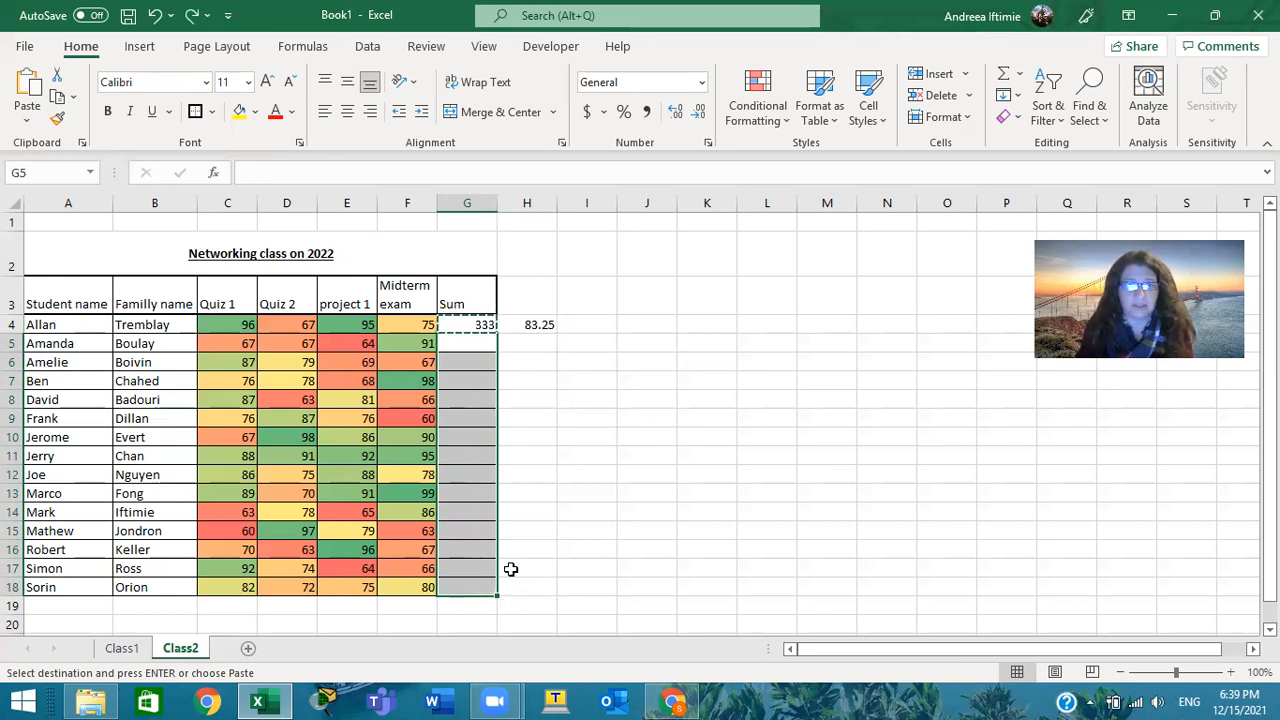
Fill the sum formula from G4 down to G18 and check the formulas in G4 to G6 and H4
click(480, 325)
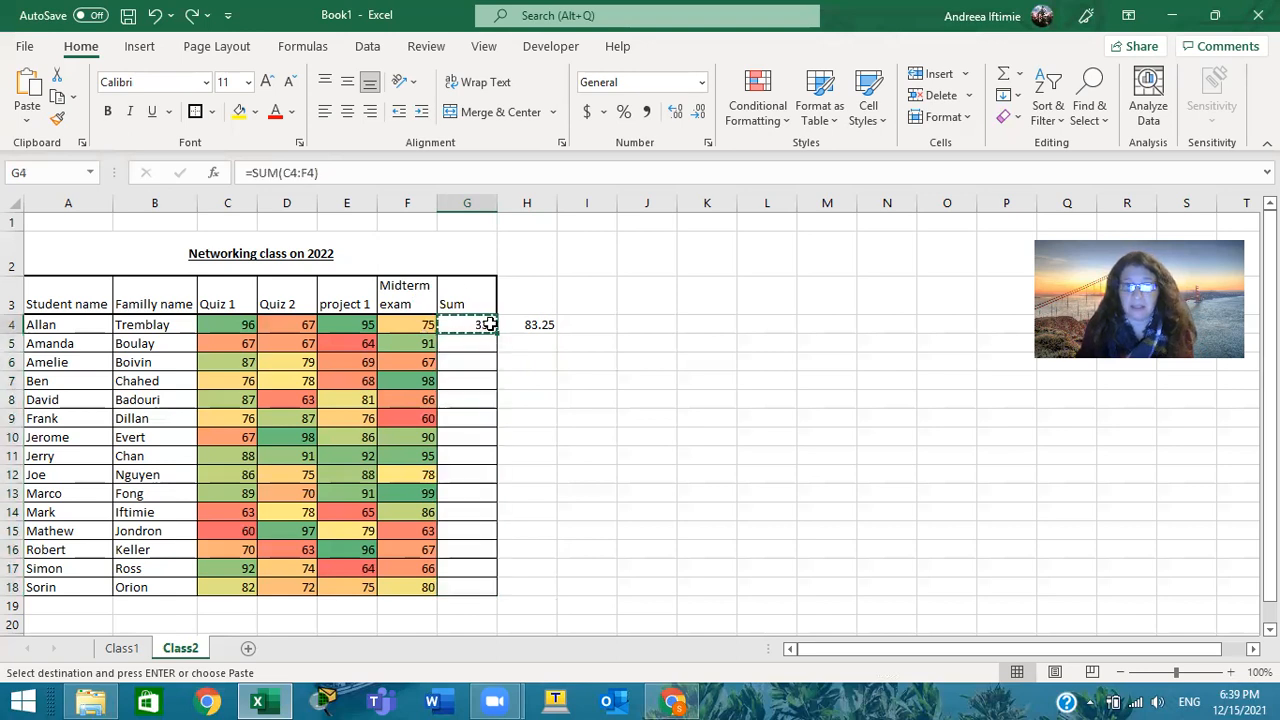
drag(497, 343, 500, 590)
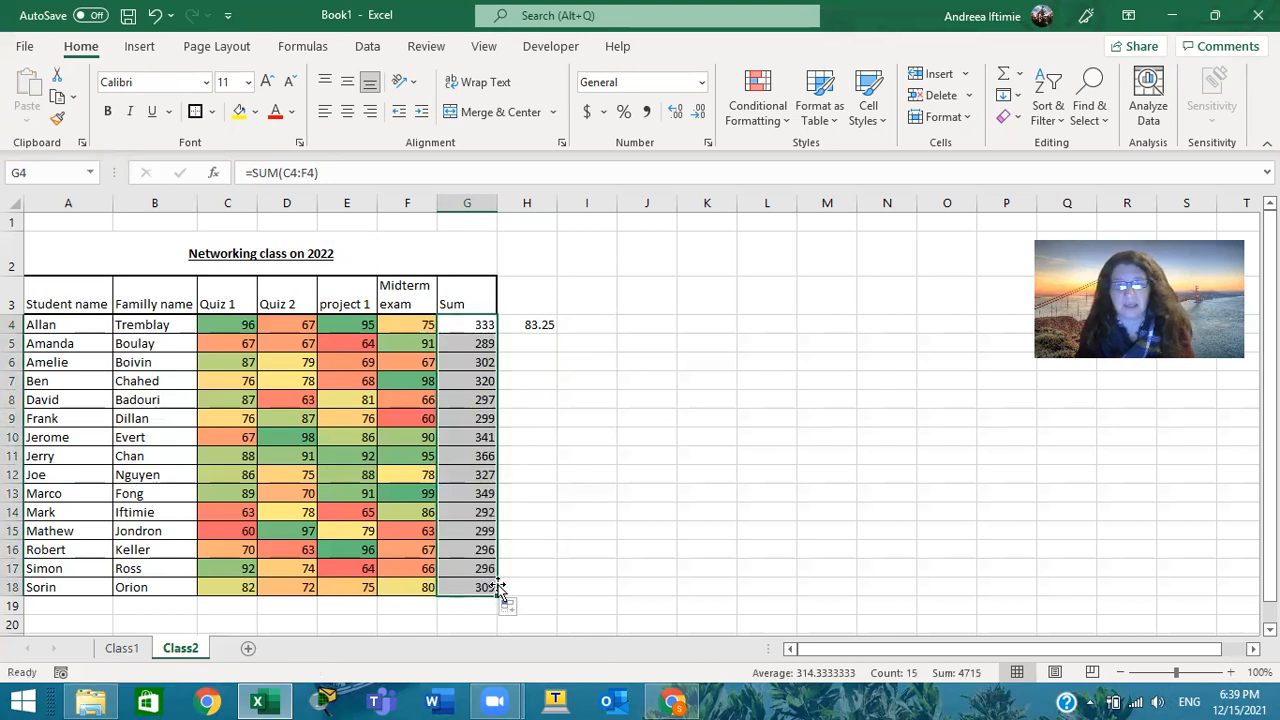
click(506, 346)
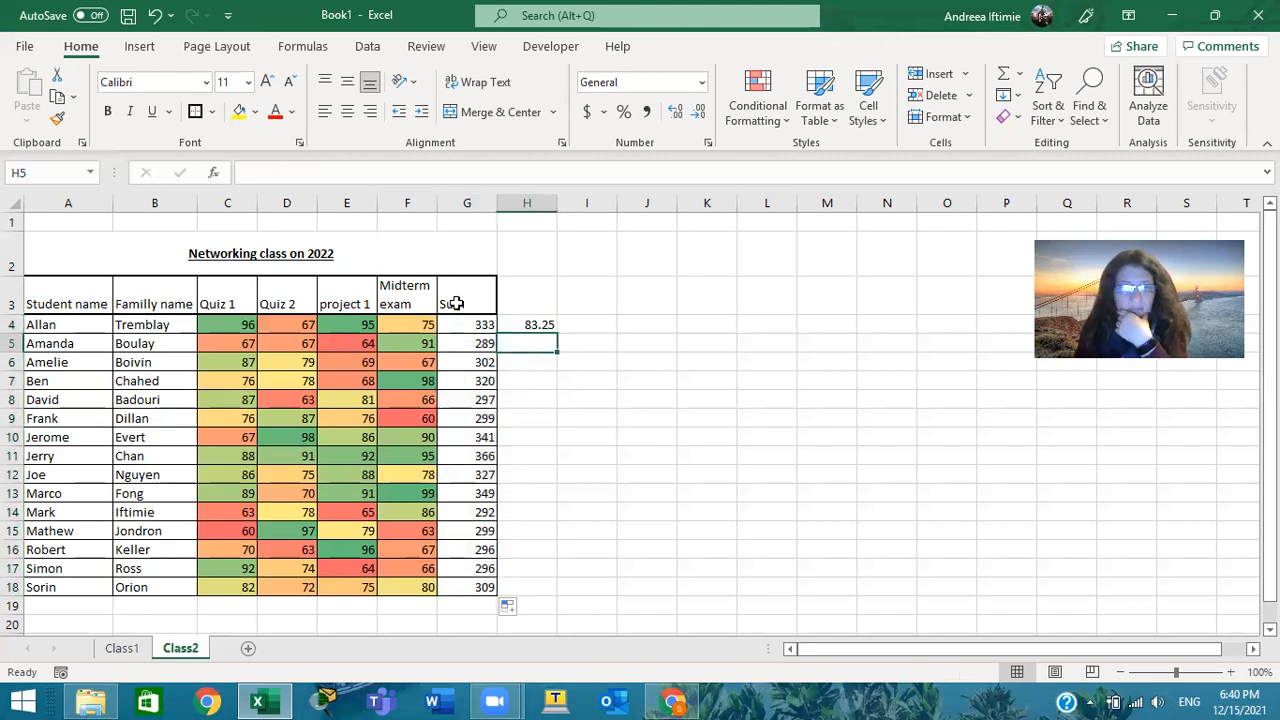
click(469, 323)
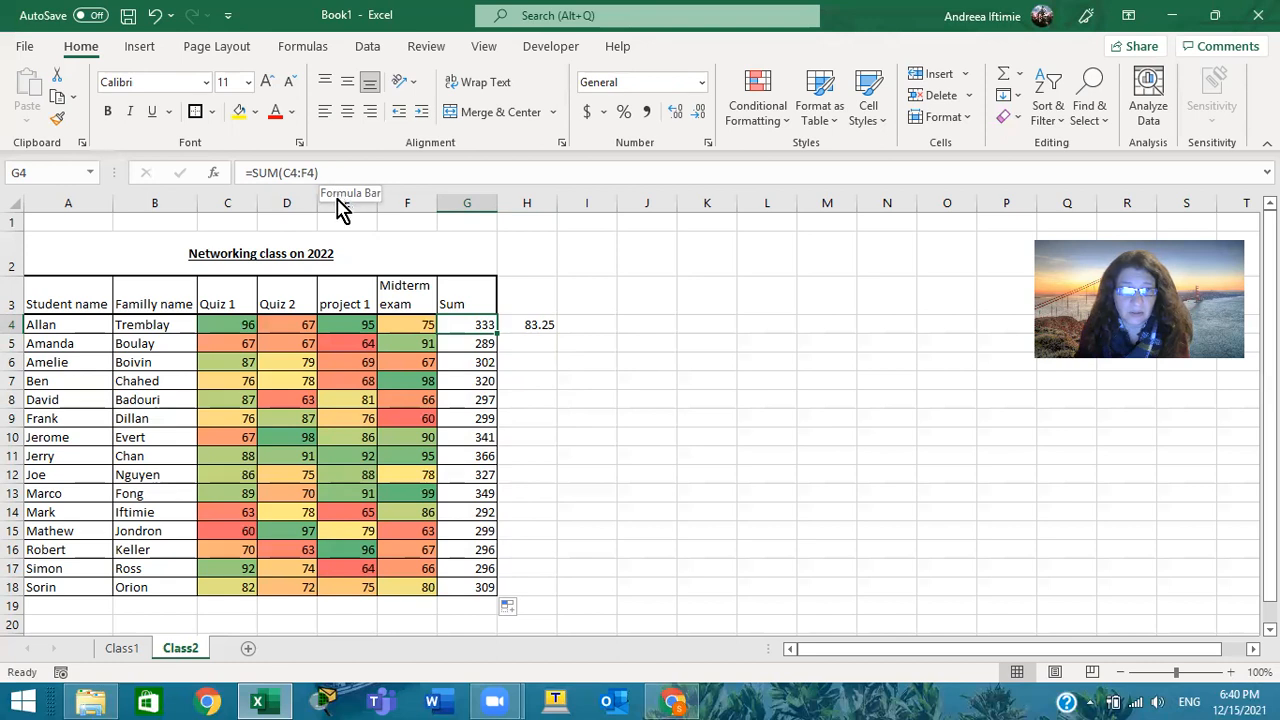
click(462, 345)
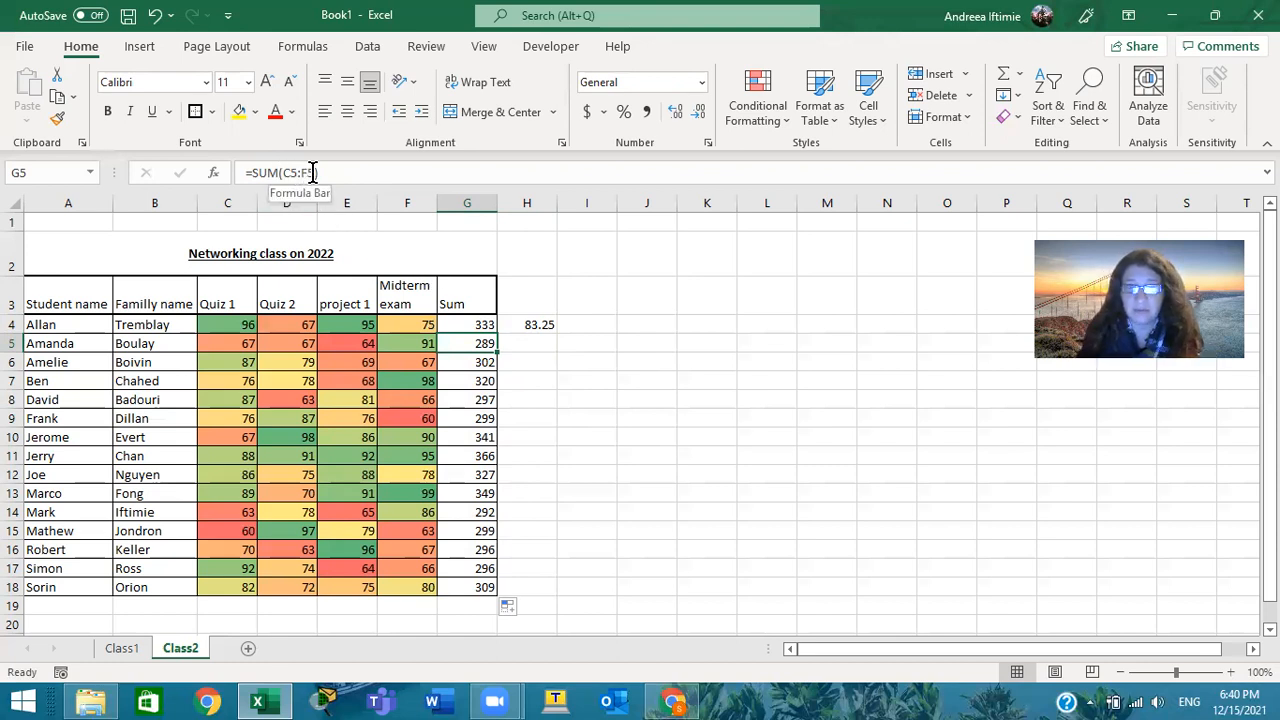
click(482, 365)
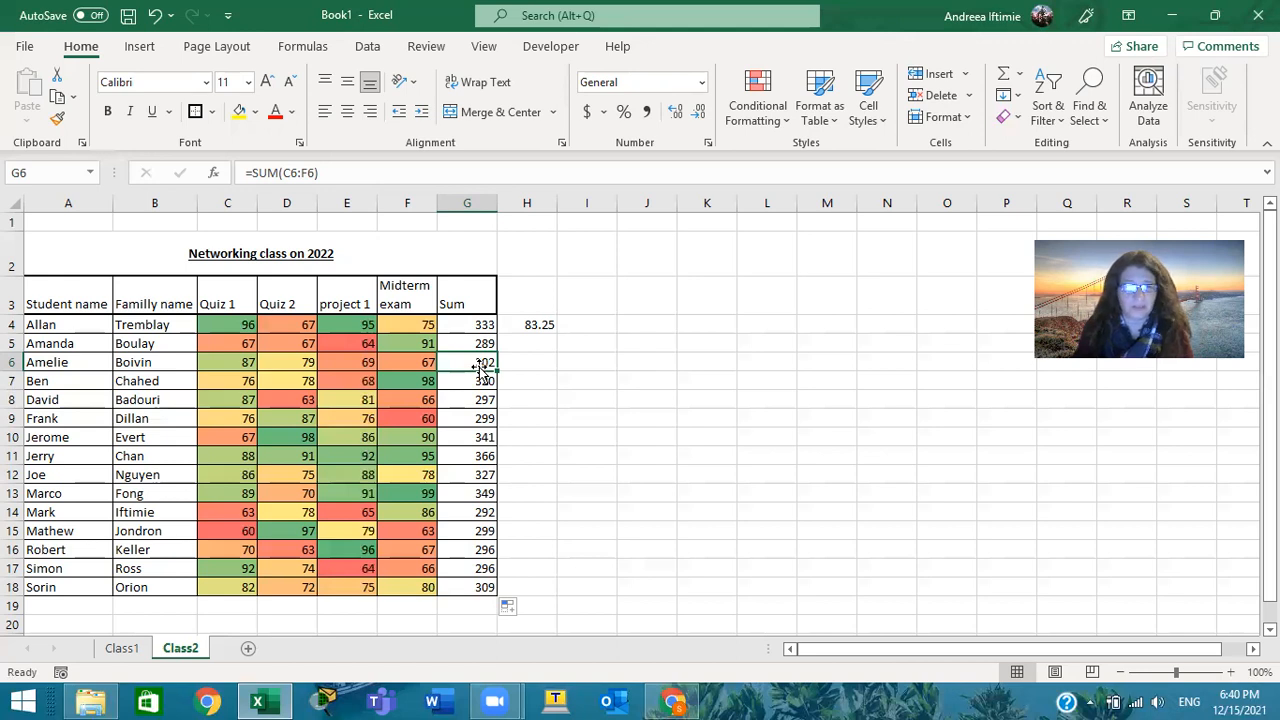
click(538, 322)
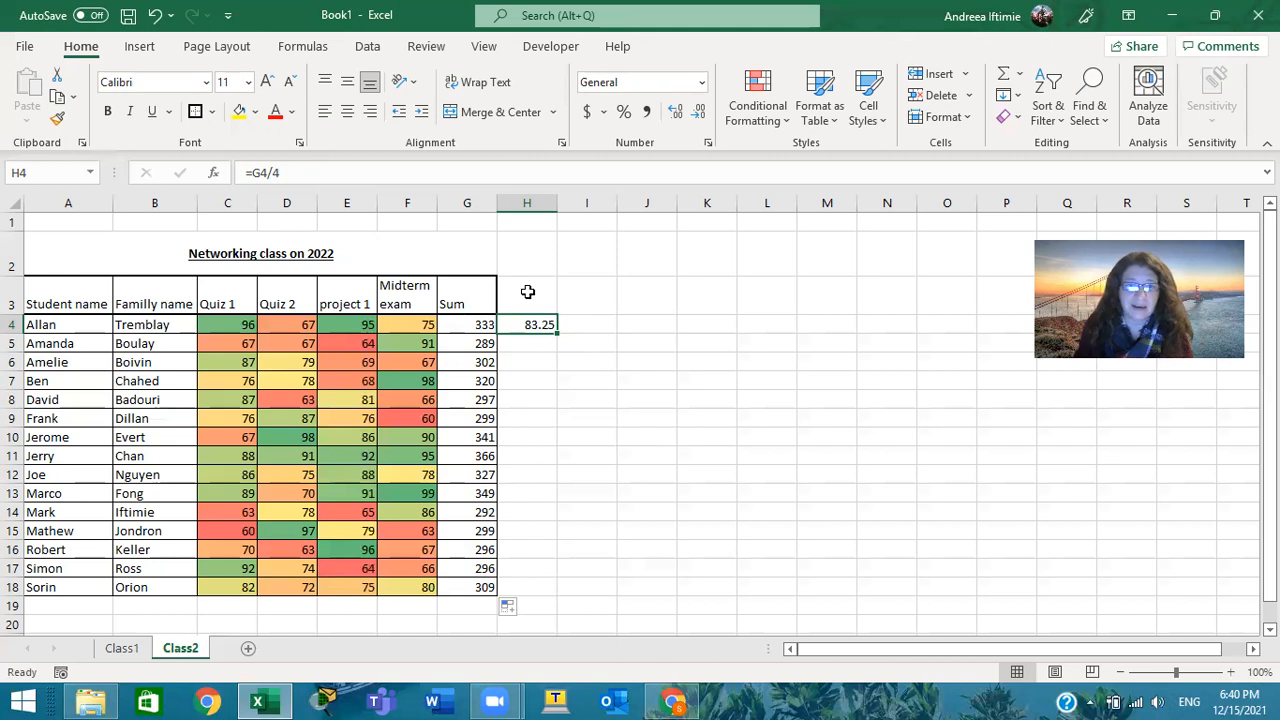
Insert a blank column before project 1 and enter the grade 43 in E4 for the first student
click(353, 200)
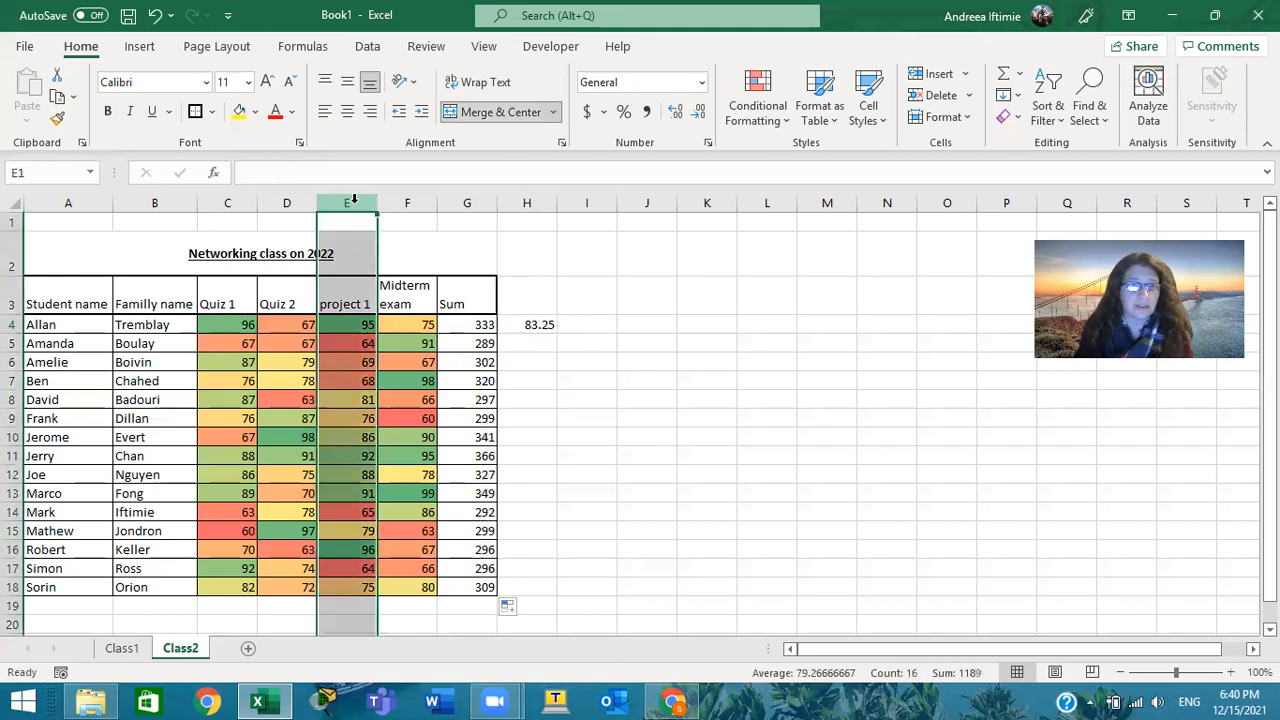
right_click(355, 203)
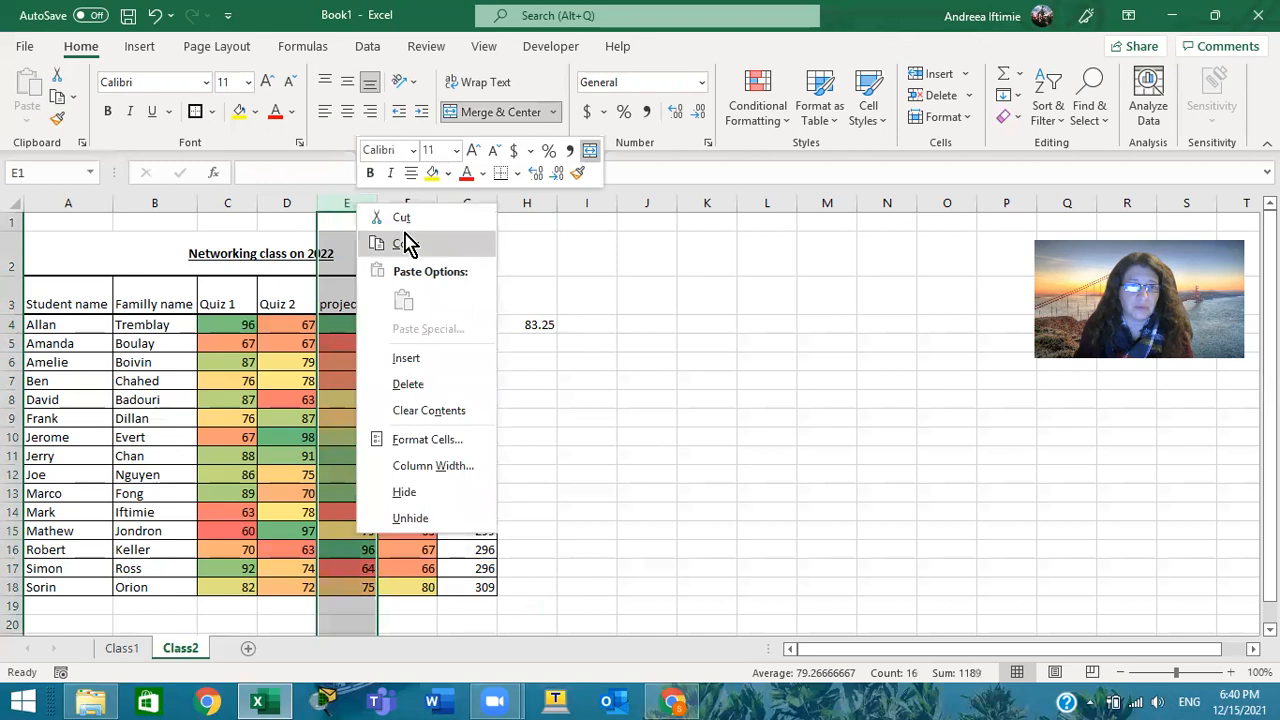
click(447, 361)
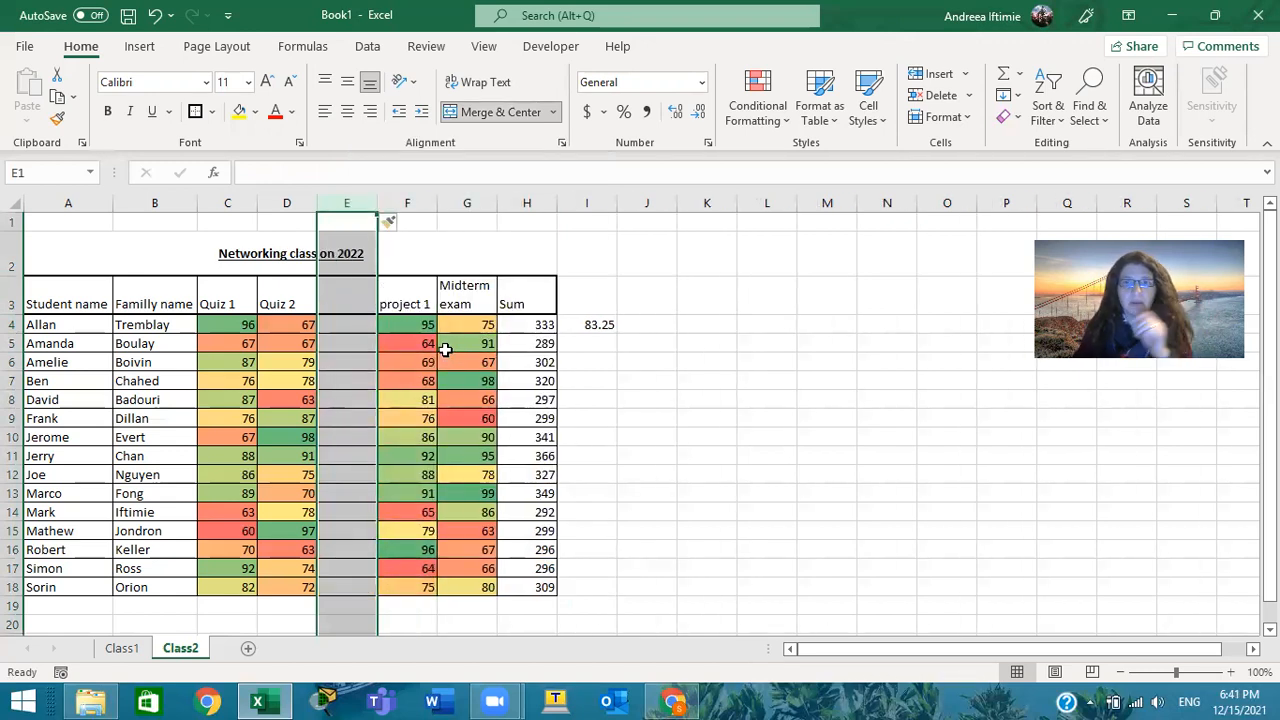
click(346, 324)
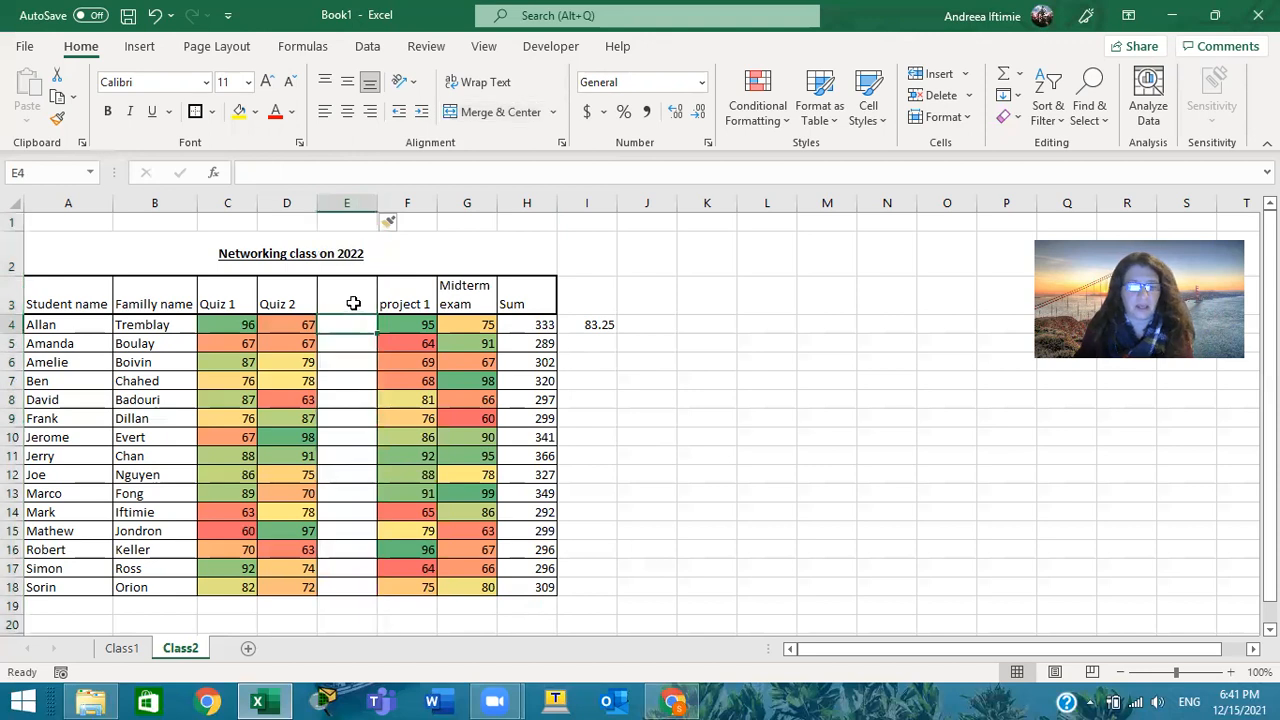
text(4)
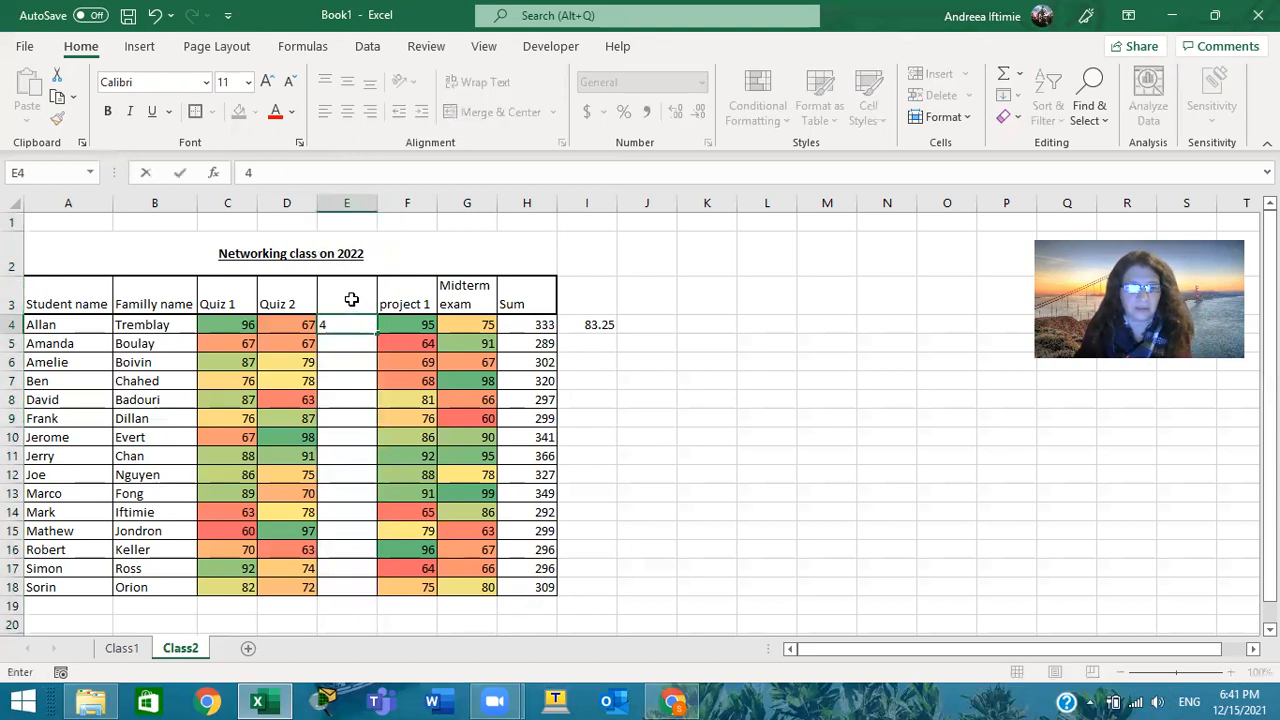
text(3)
click(414, 348)
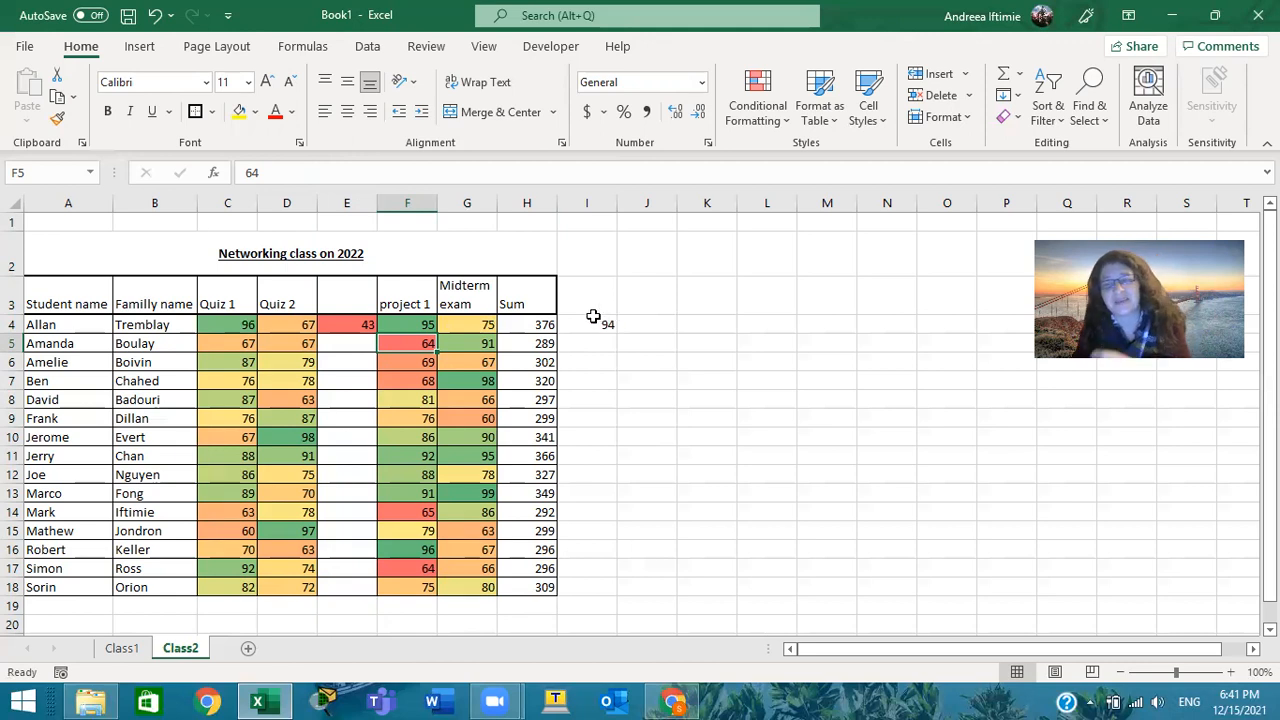
Edit the average formula in I4 to divide by cell I3 instead of a fixed number, giving =H4/I3
click(590, 326)
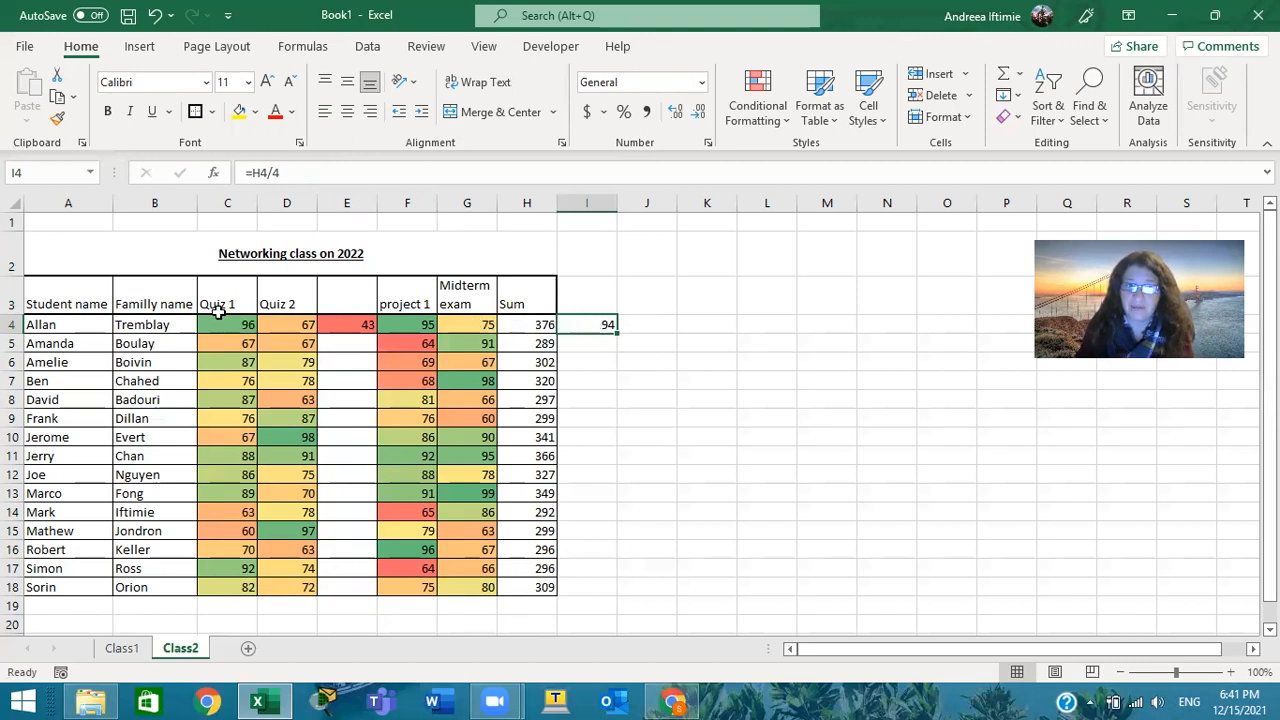
double_click(588, 326)
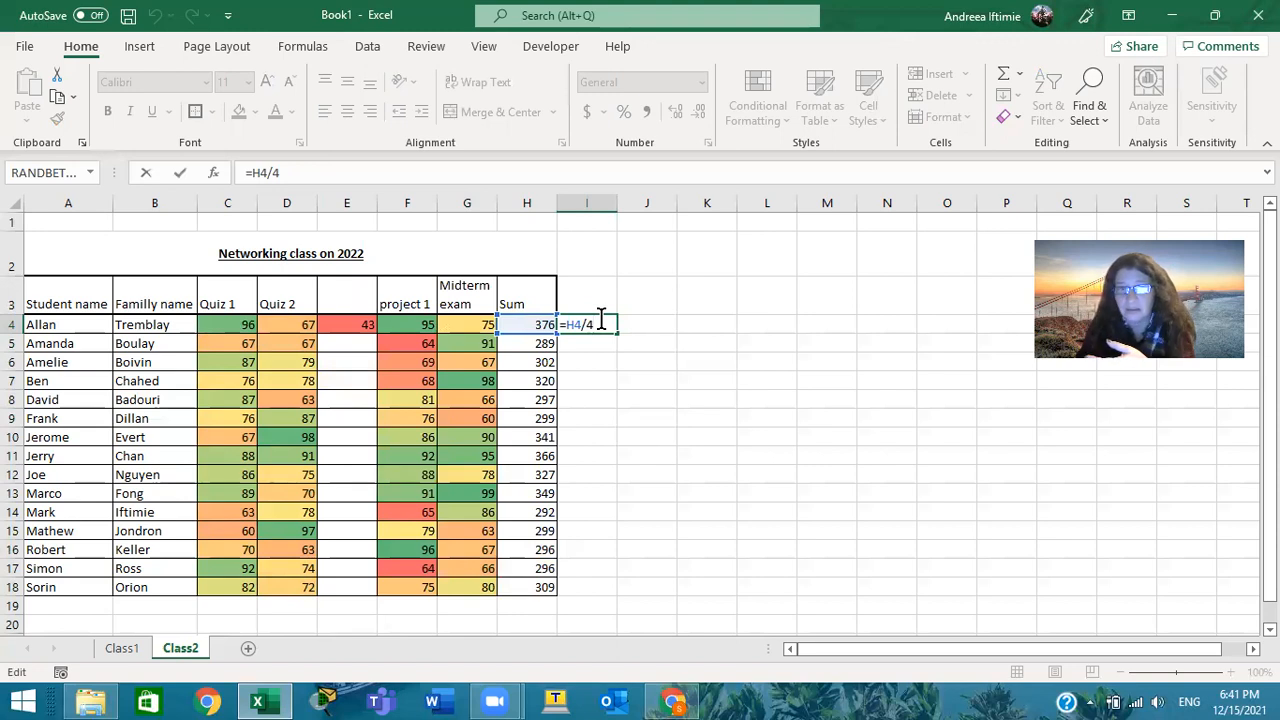
key(BackSpace)
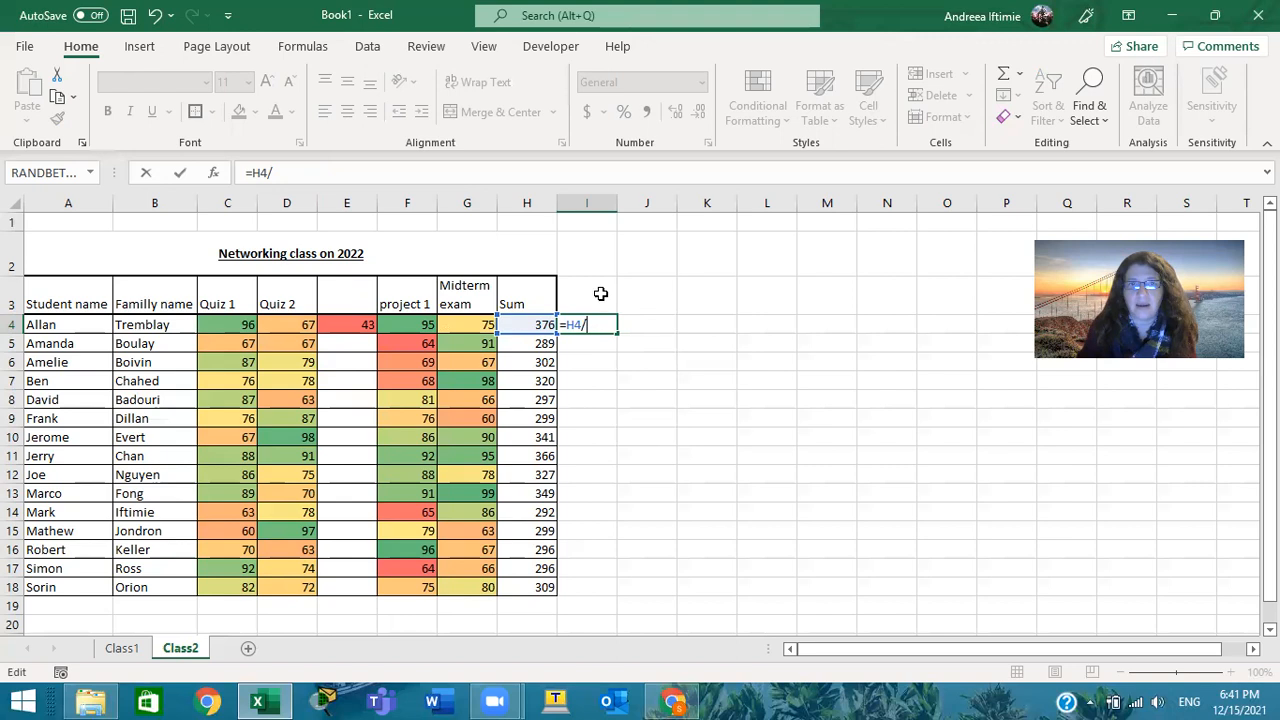
click(600, 291)
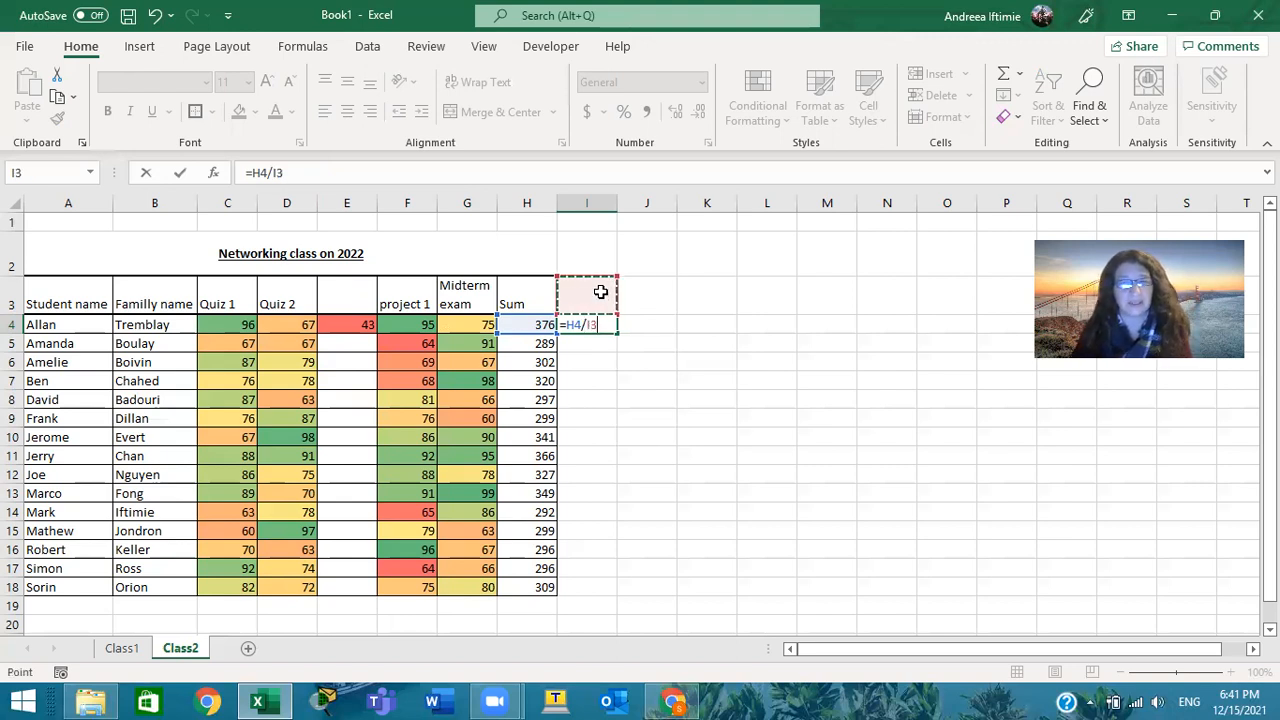
key(Return)
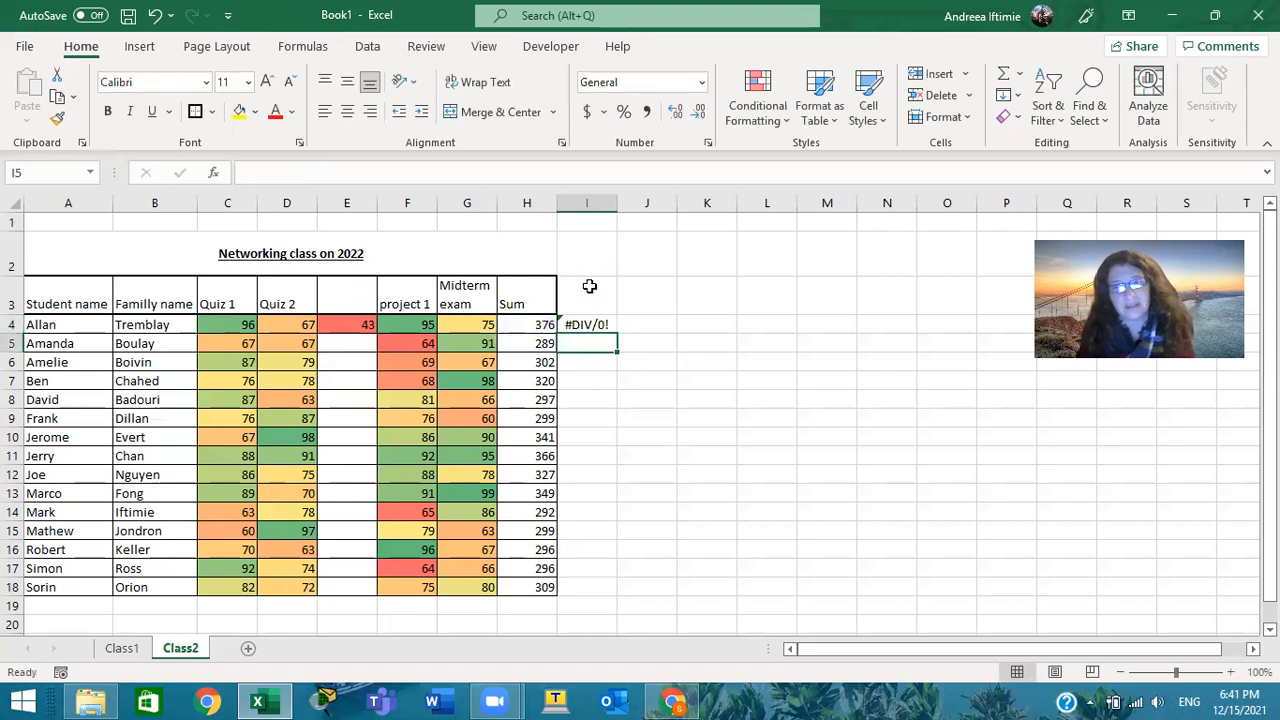
Enter 5 in I3 as the divisor for the average formula
click(604, 286)
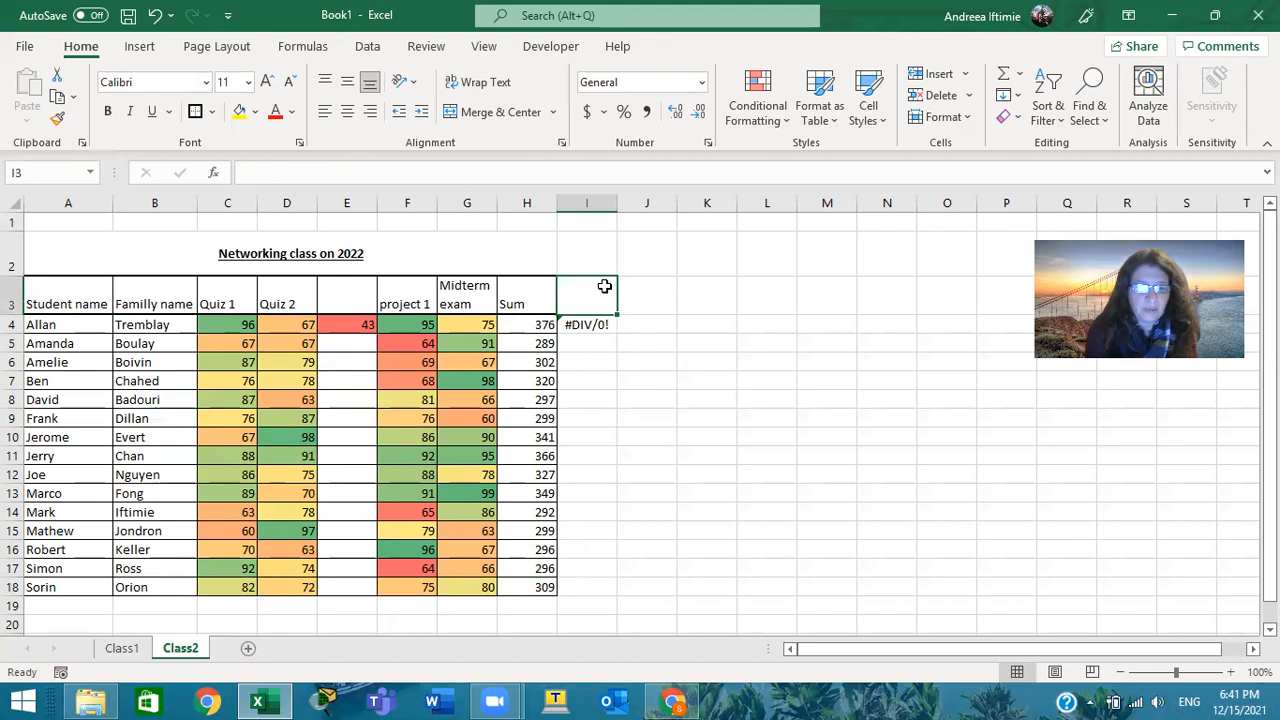
text(5)
key(Return)
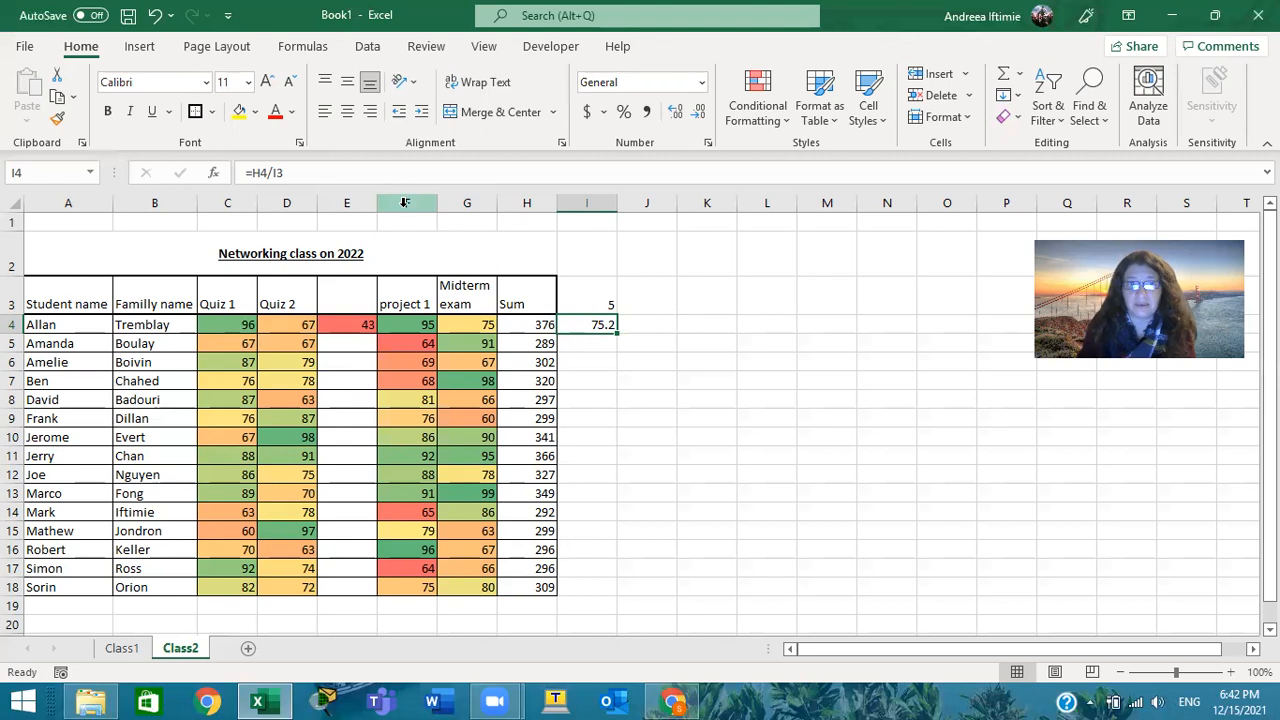
Enter the label # of evaluations in I2, above the divisor cell
click(591, 265)
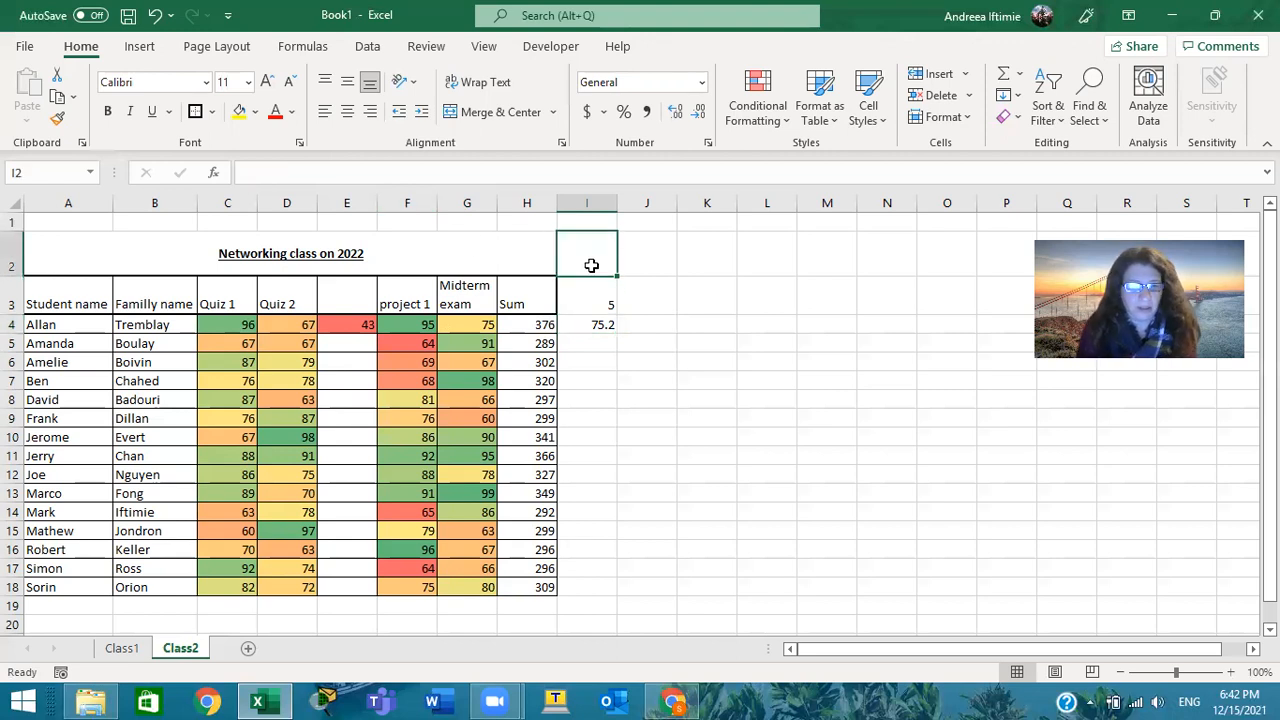
text(# of)
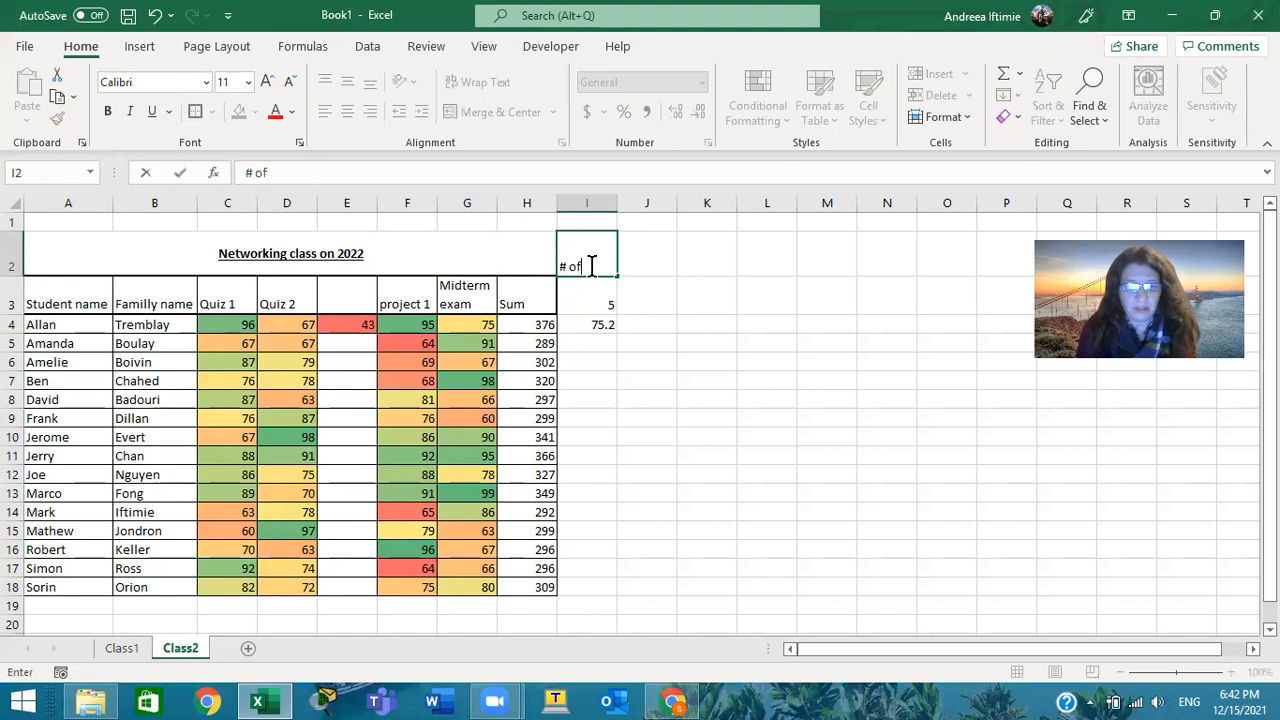
text( eva)
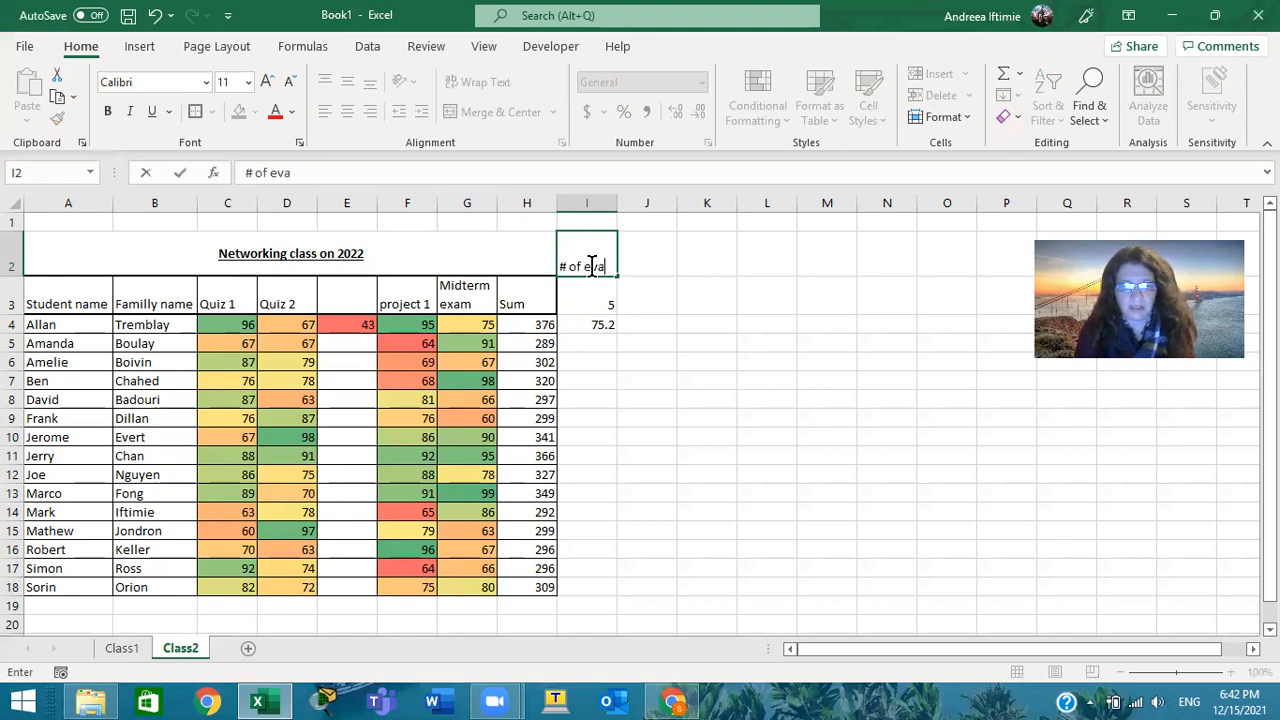
text(luations)
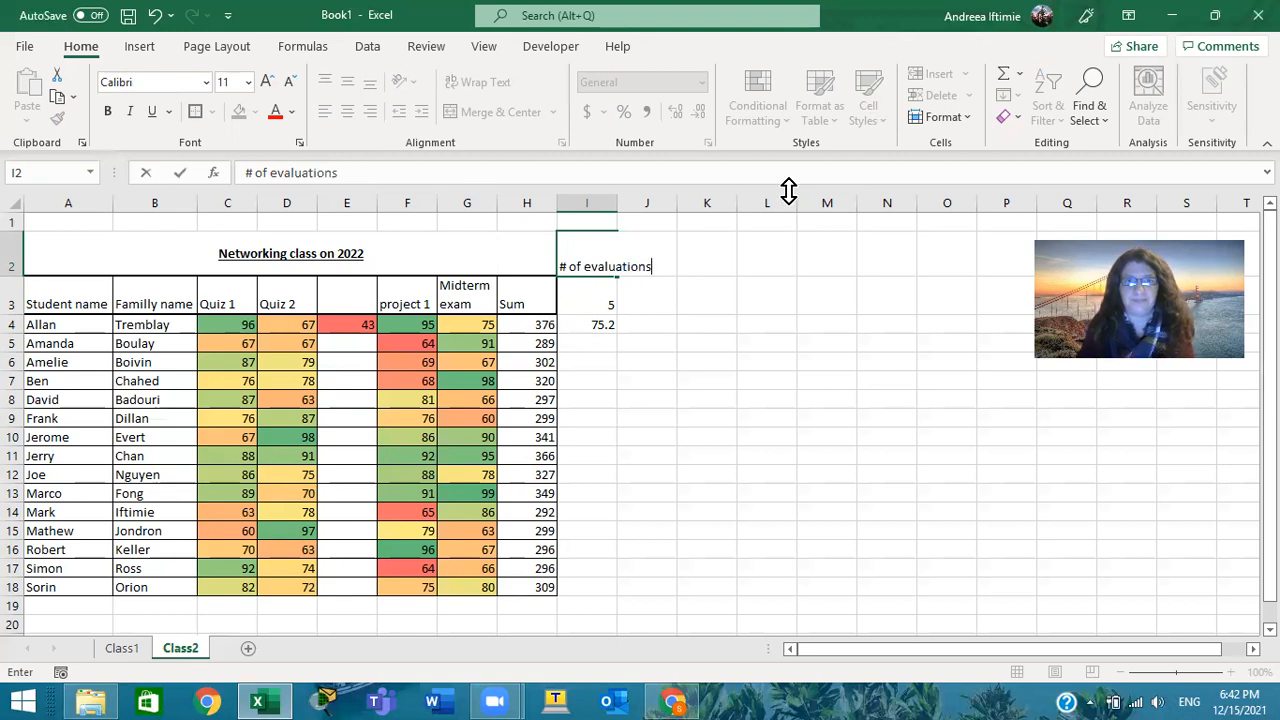
click(770, 222)
Fill the formula =H4/I3 from I4 down to I18 for all students
click(595, 286)
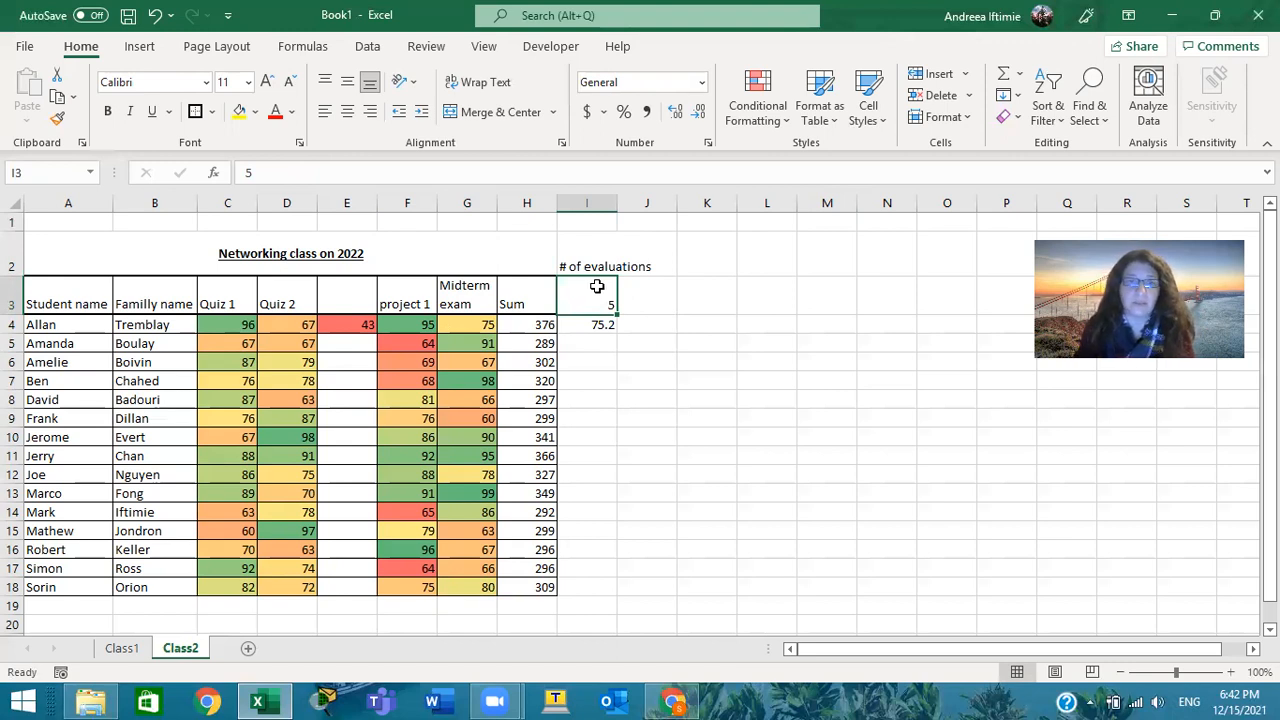
click(603, 324)
drag(617, 337, 590, 588)
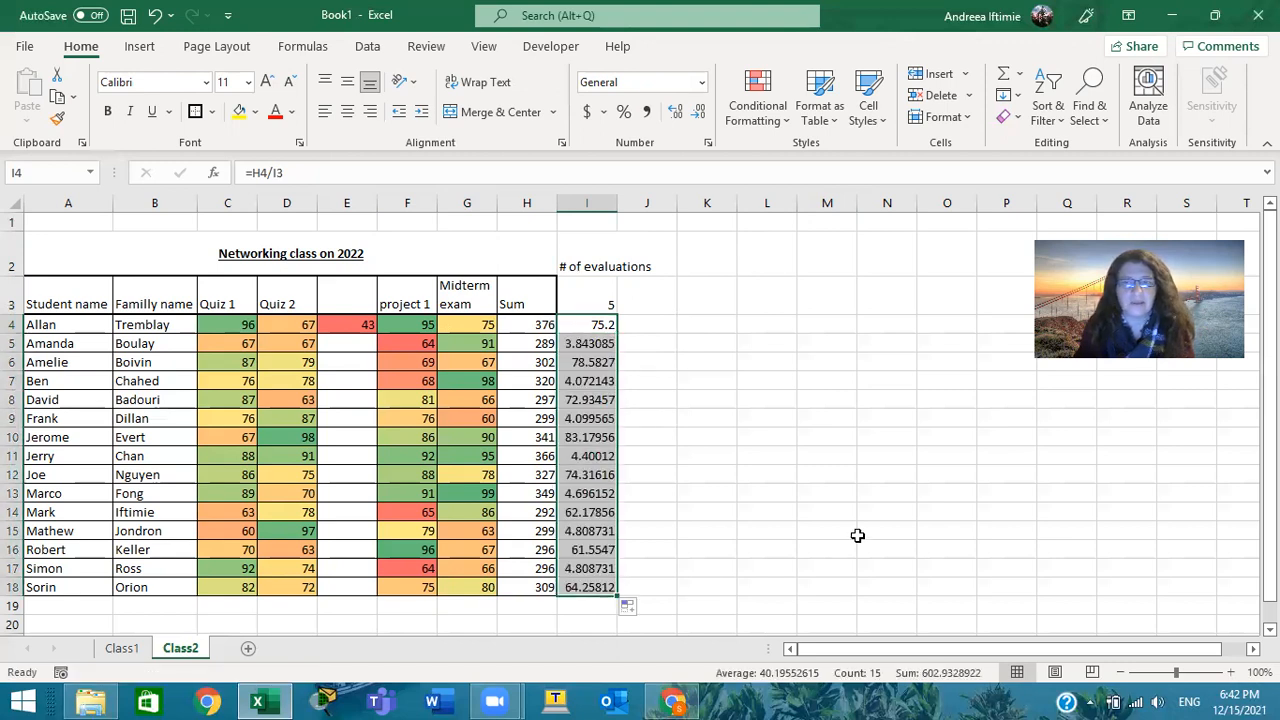
Examine which cells the average formulas in I5 and I4 refer to
click(596, 343)
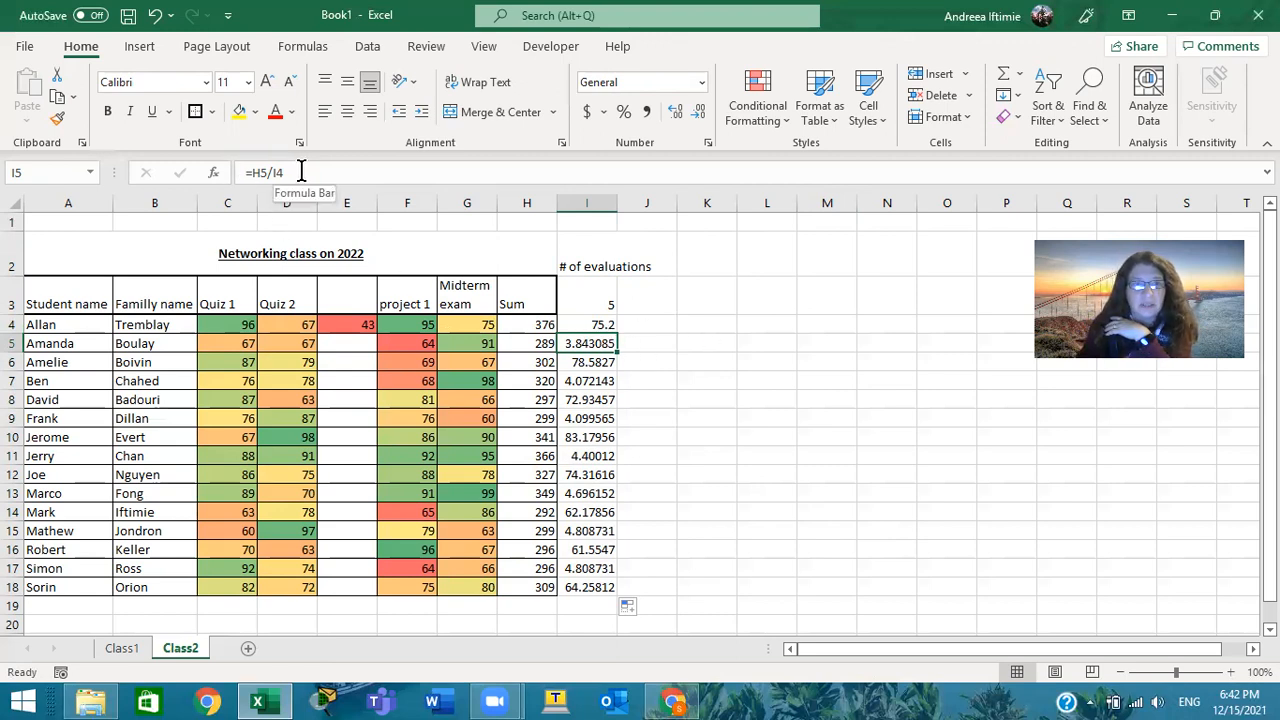
double_click(590, 343)
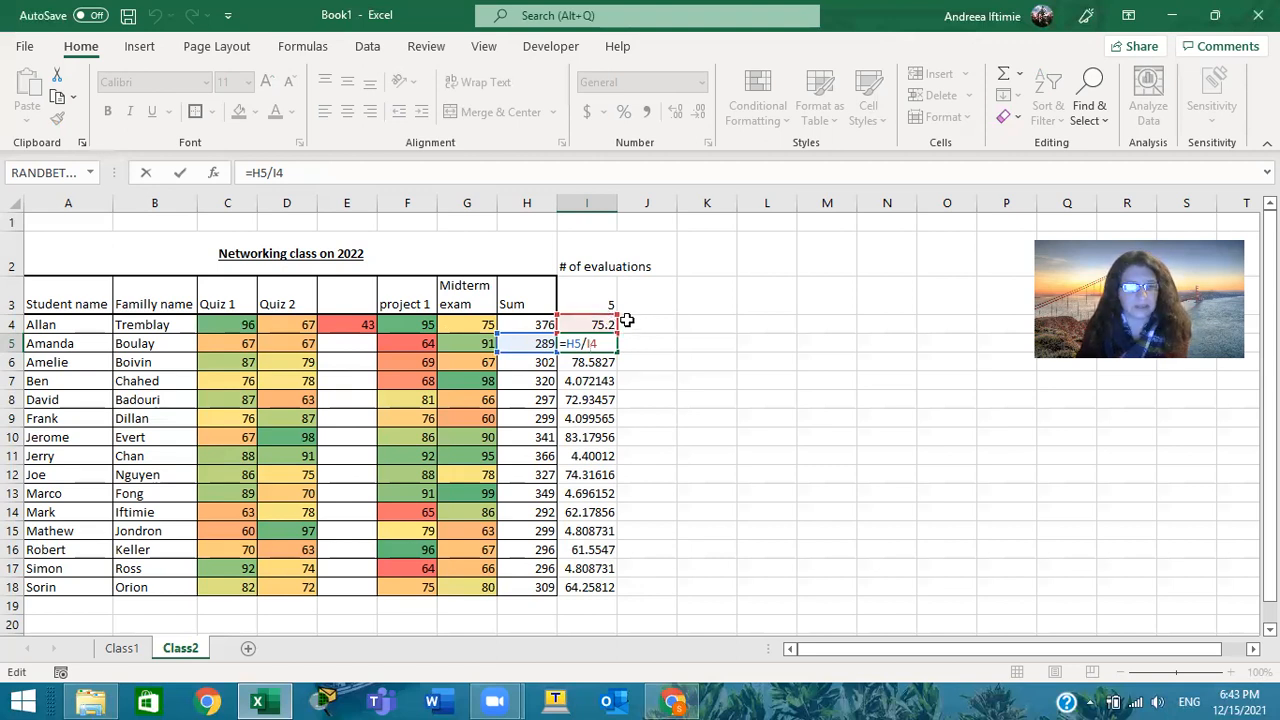
key(ctrl+Return)
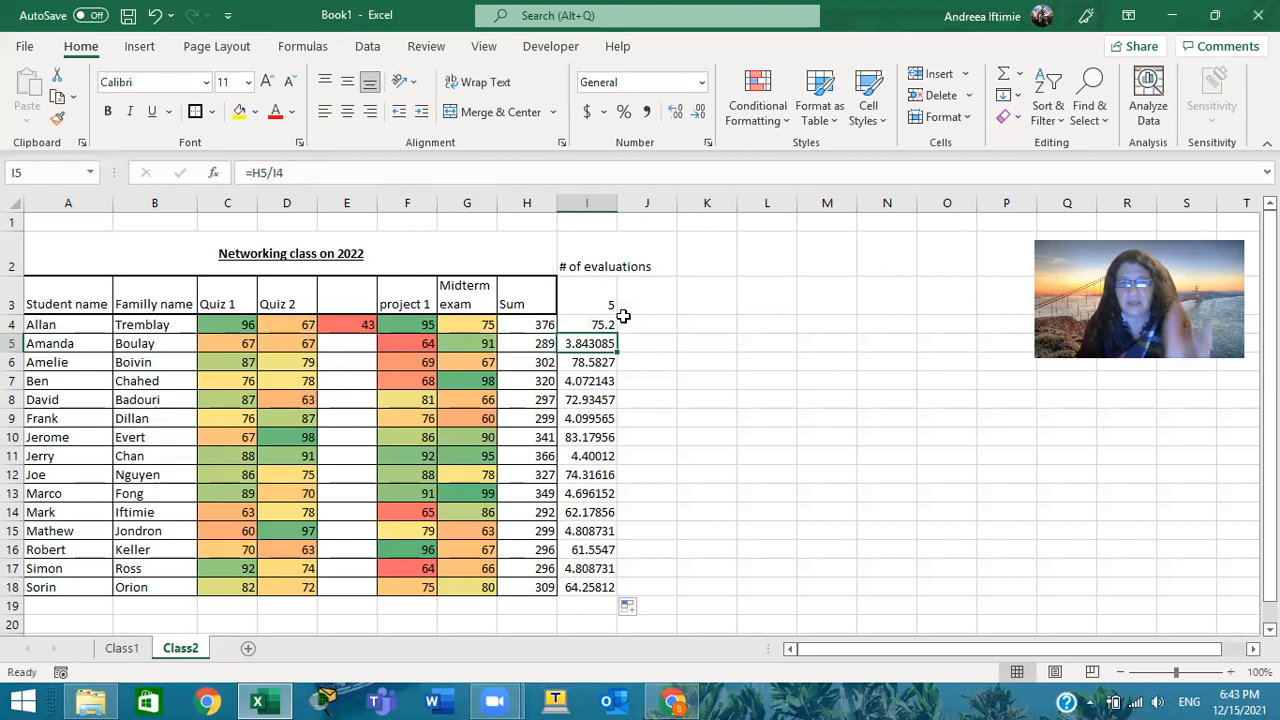
click(598, 324)
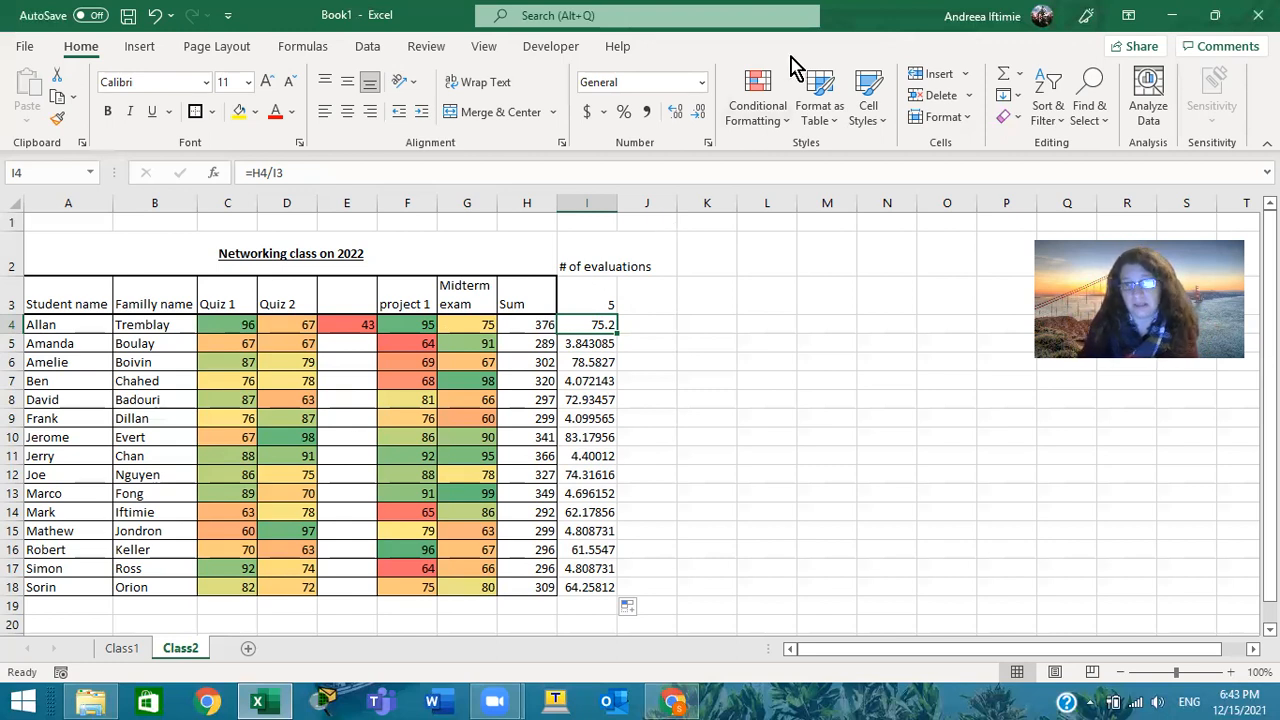
click(736, 37)
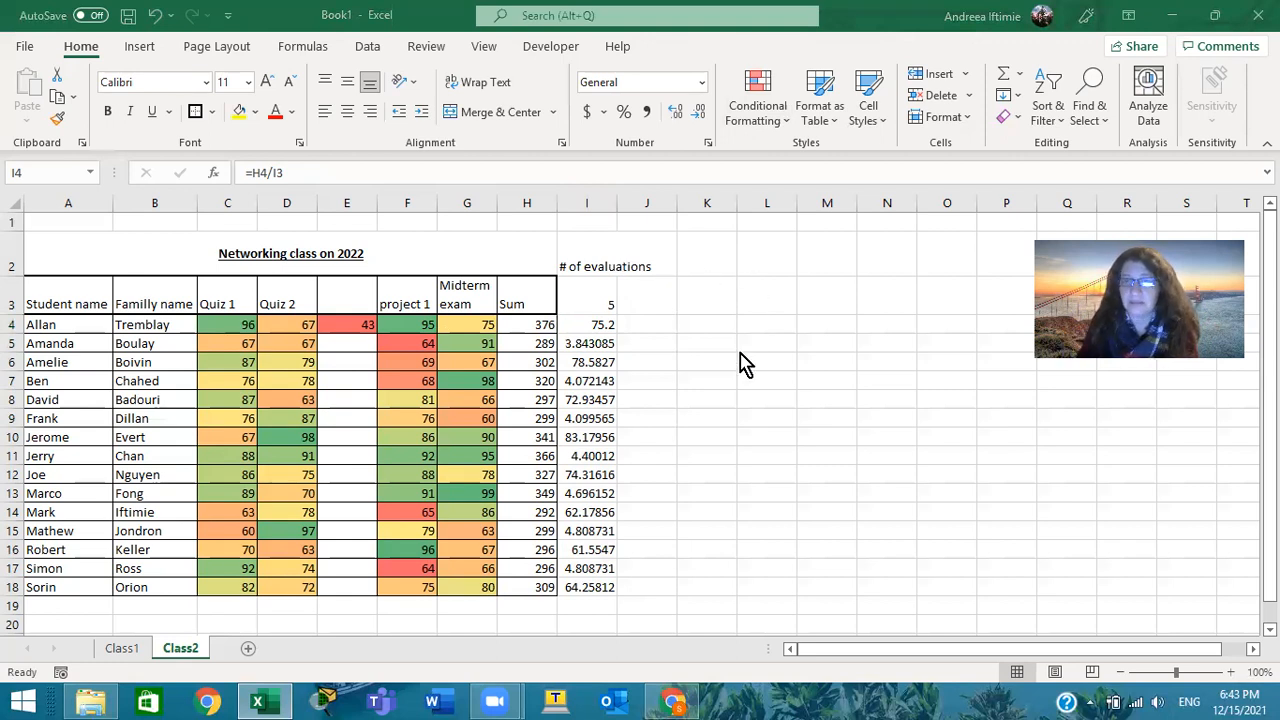
Make the divisor reference absolute in the I4 average formula, giving =H4/$I$3
double_click(601, 325)
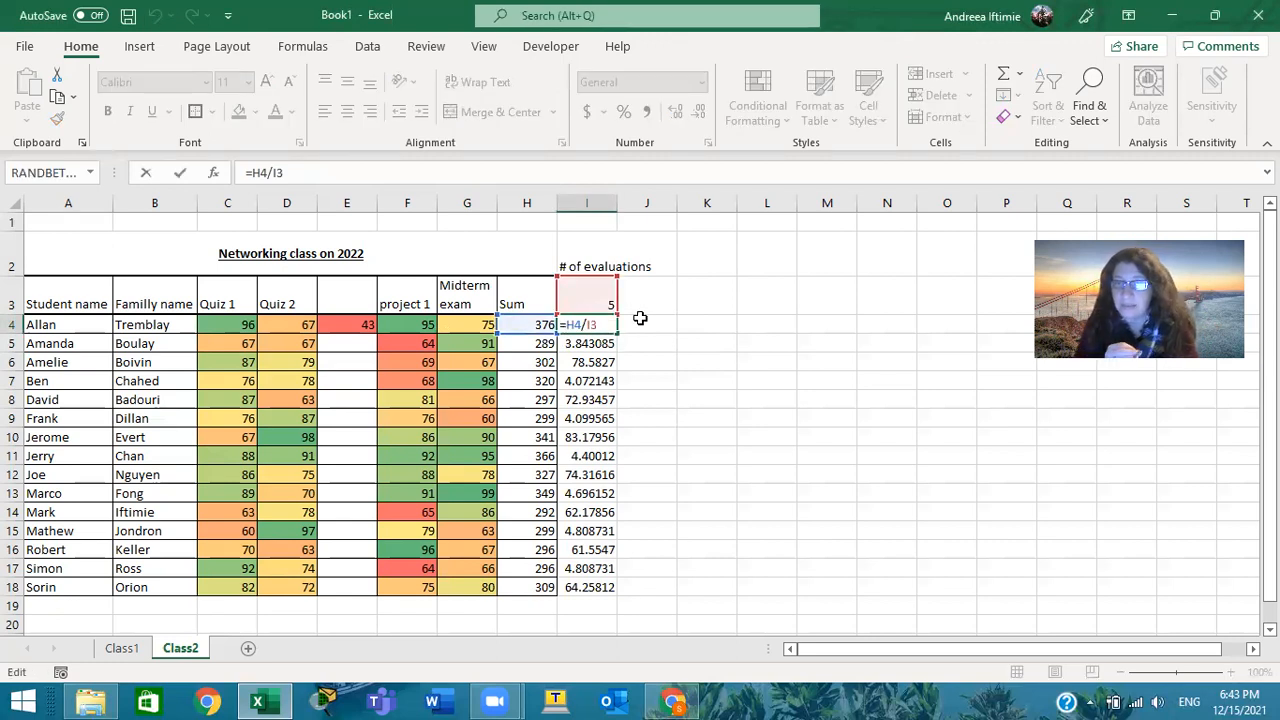
key(Left)
key(Left)
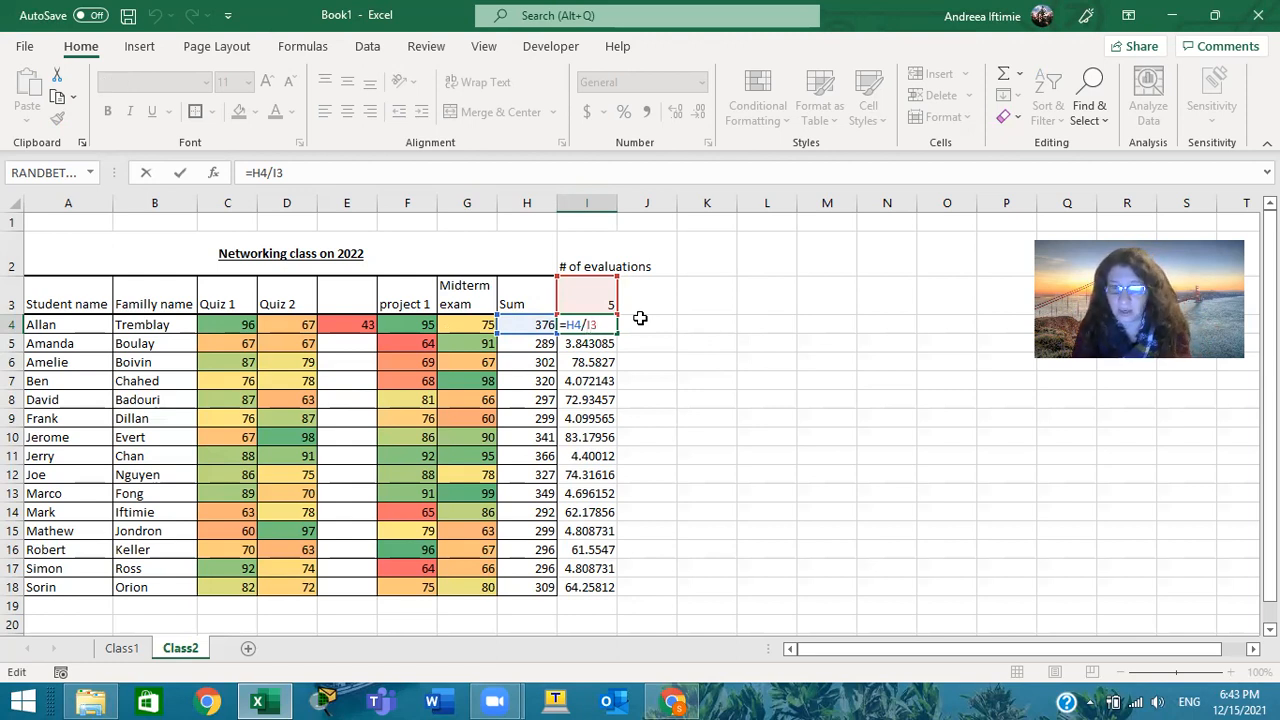
text($)
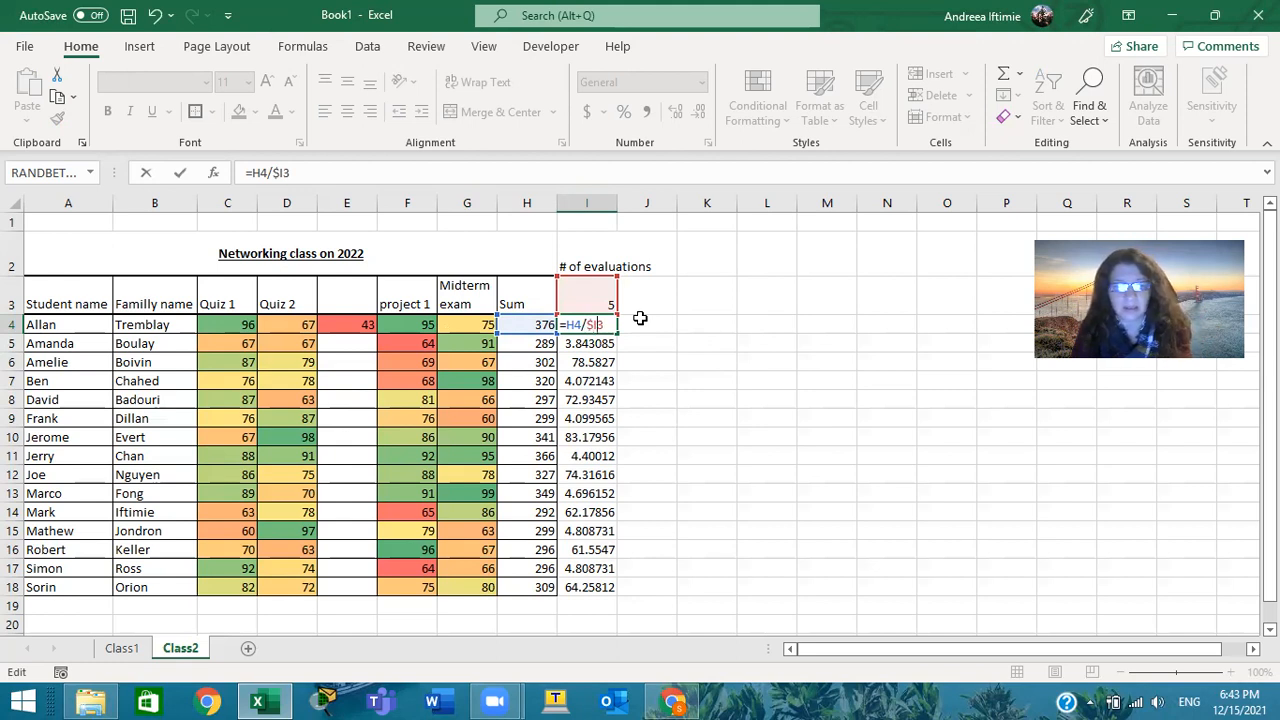
text($)
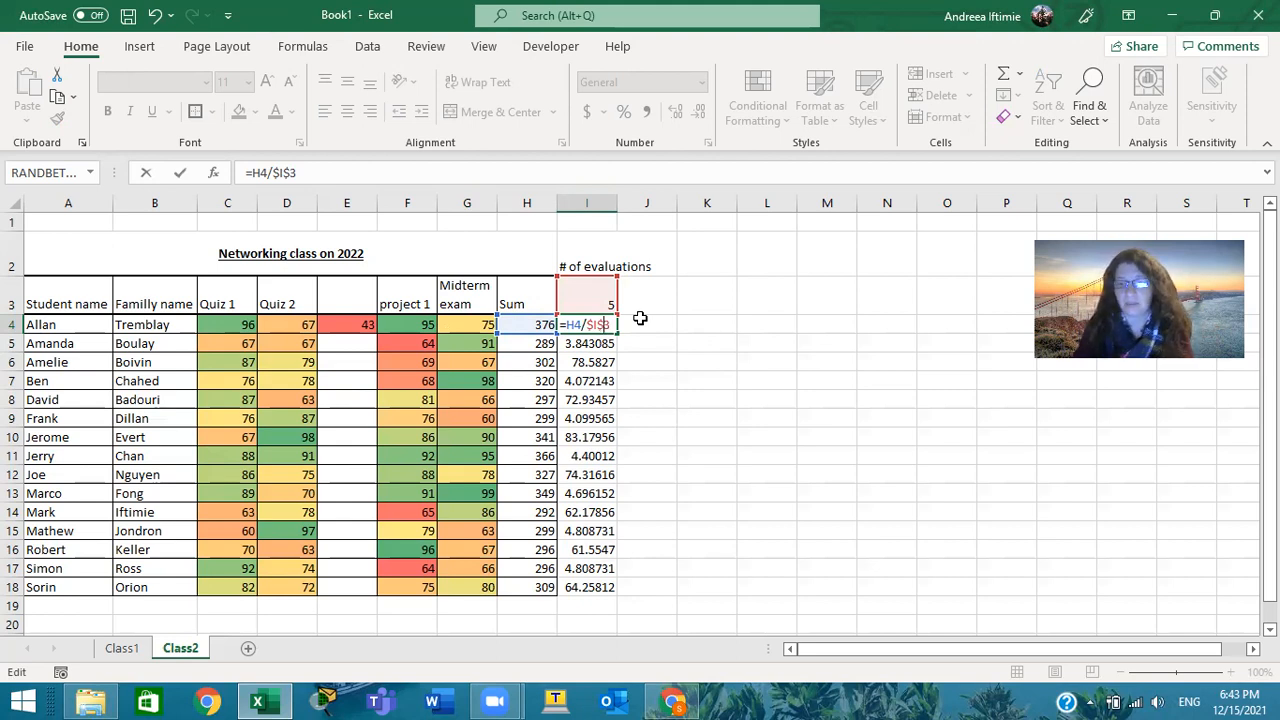
key(Return)
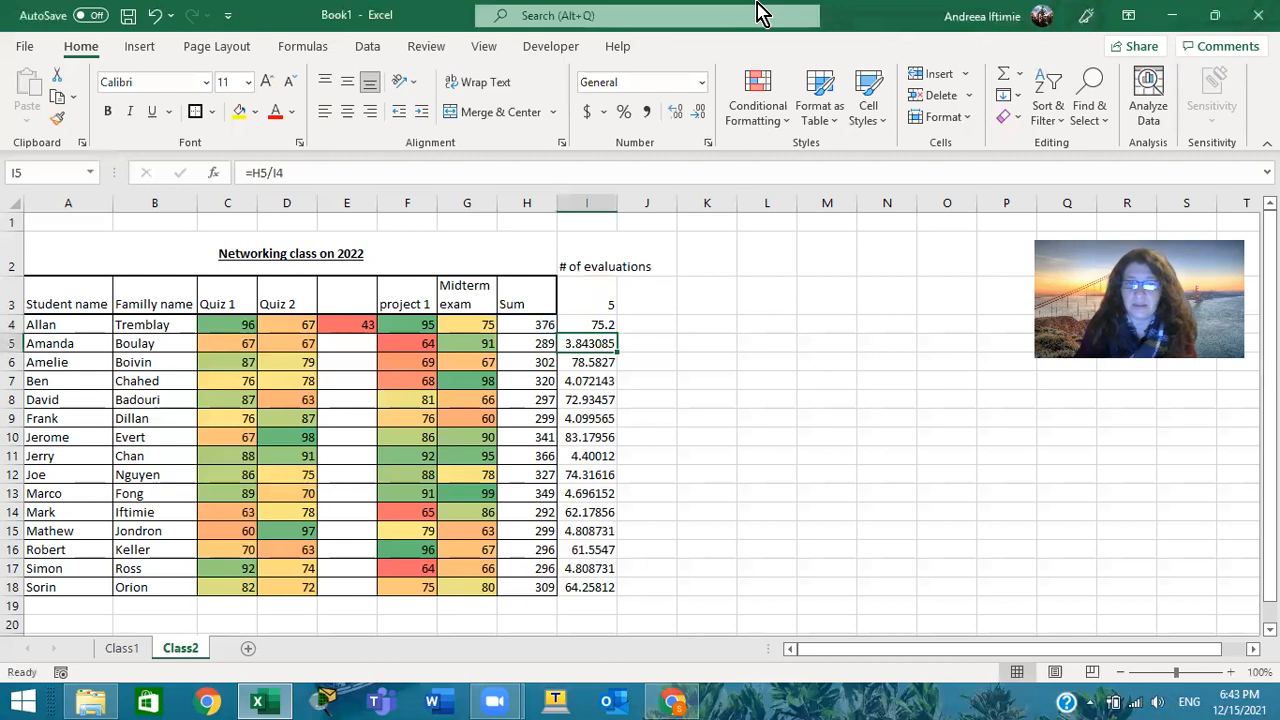
Fill the formula =H4/$I$3 from I4 down to I18 for all students
click(603, 325)
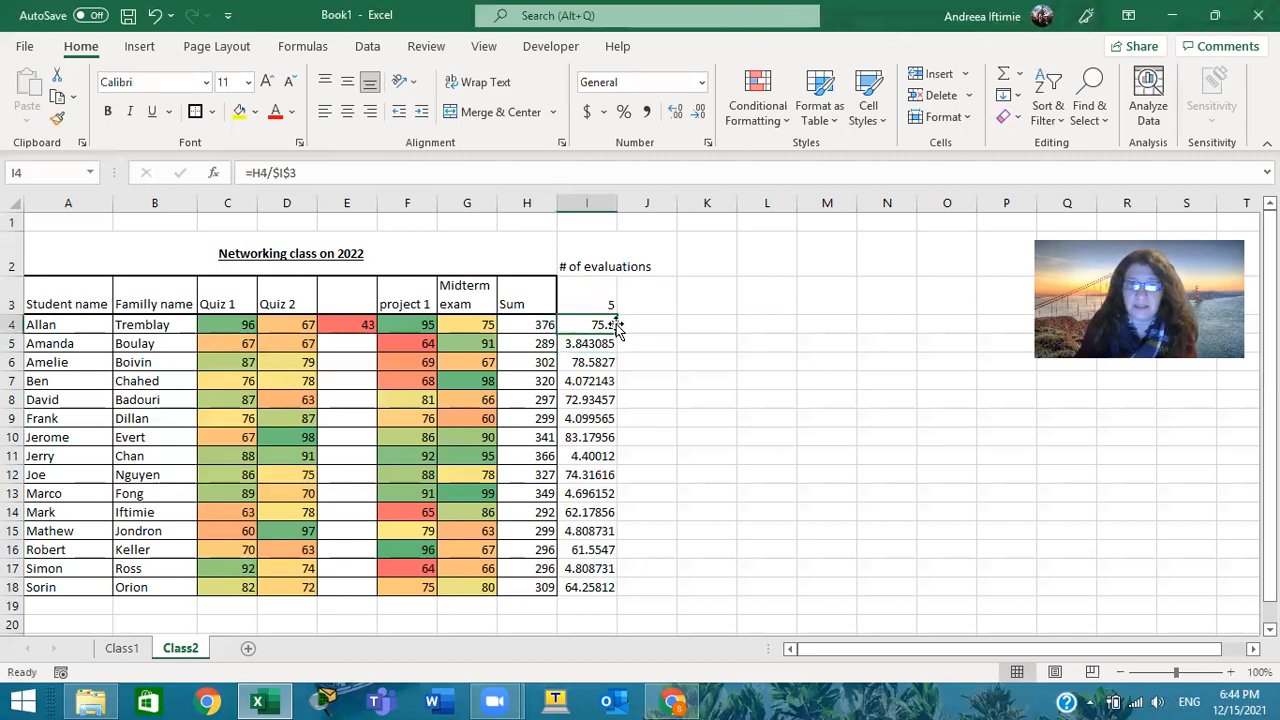
mouse_move(617, 330)
mouse_down()
mouse_move(620, 357)
mouse_move(609, 337)
mouse_up()
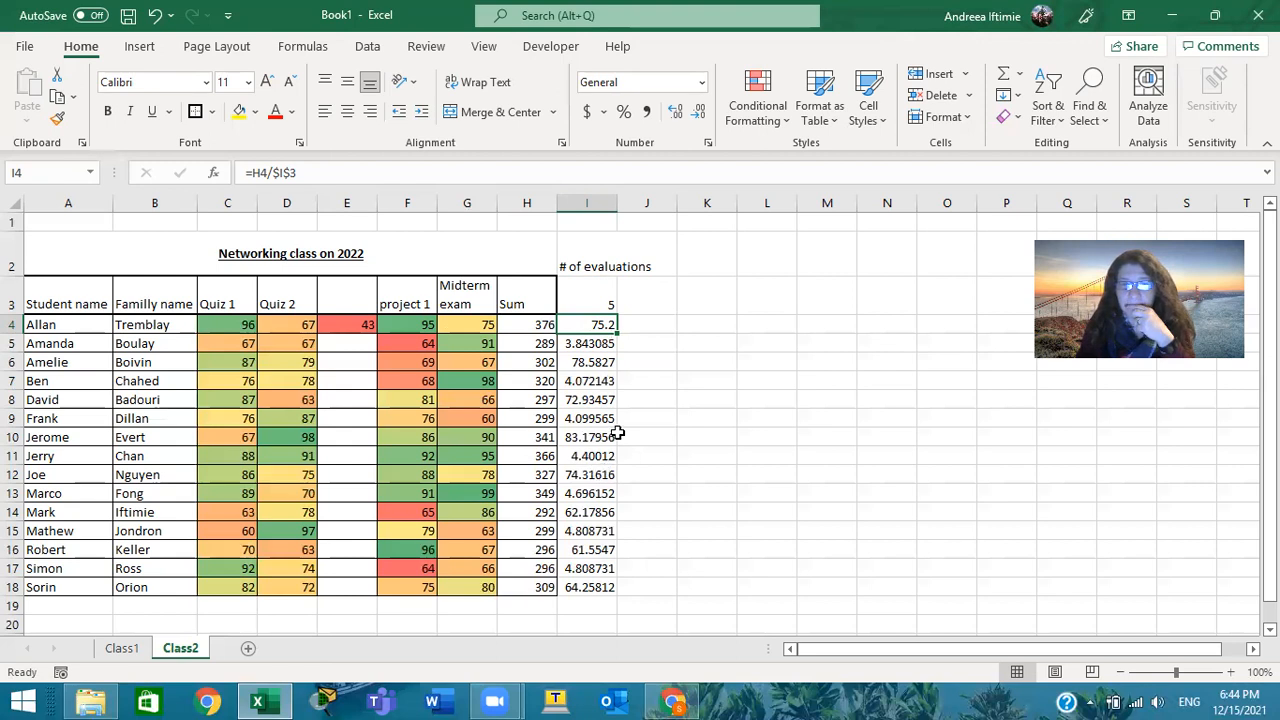
double_click(618, 334)
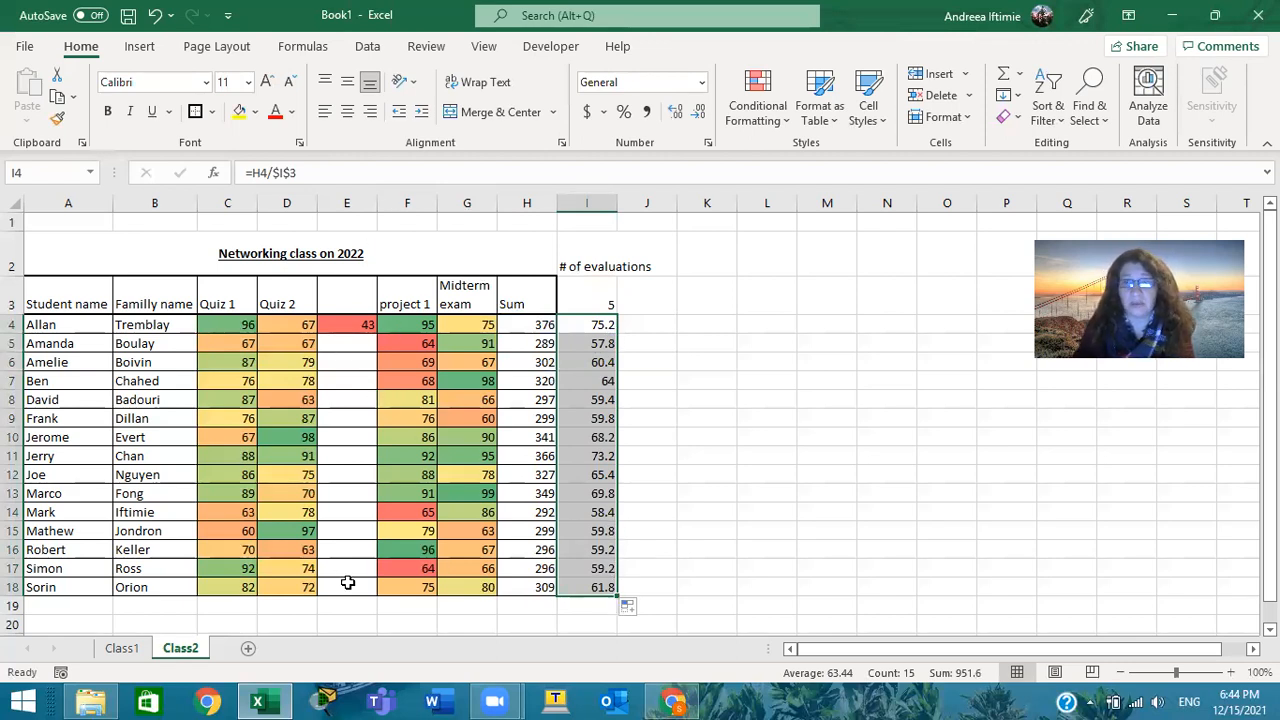
Fill the value 43 from E4 down to E18 in the unnamed evaluation column
click(352, 325)
drag(376, 336, 378, 595)
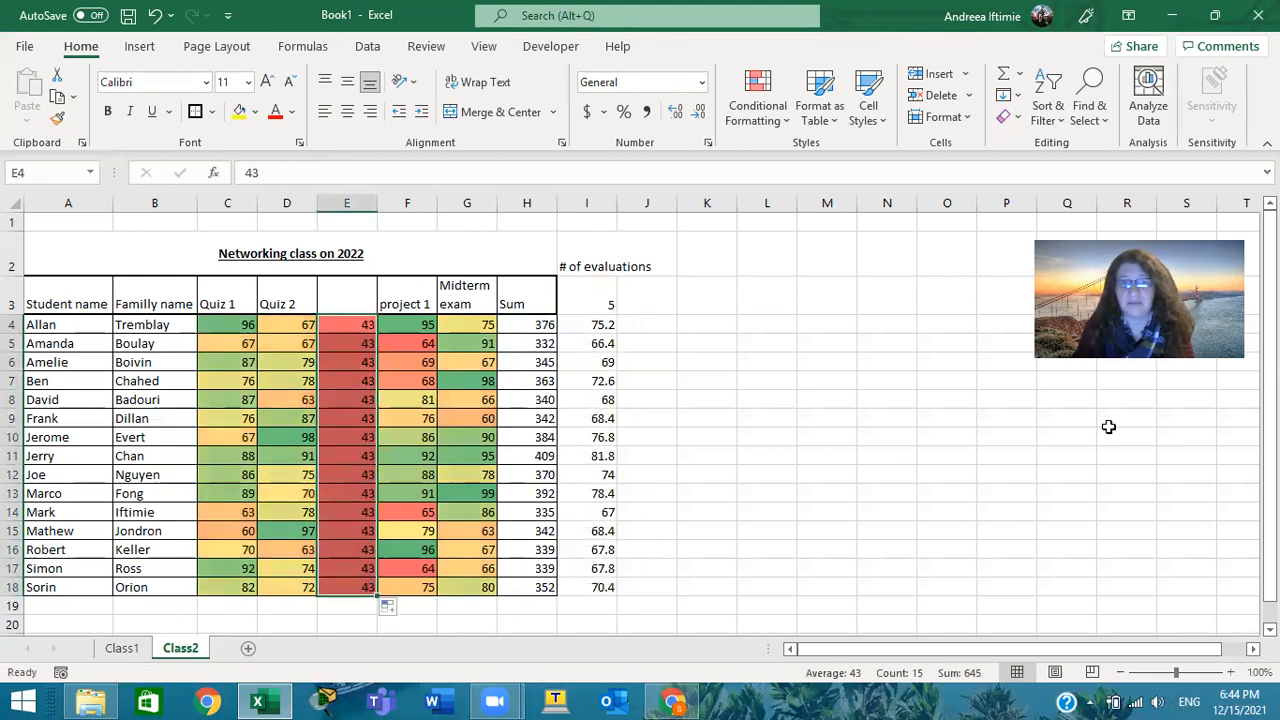
click(895, 483)
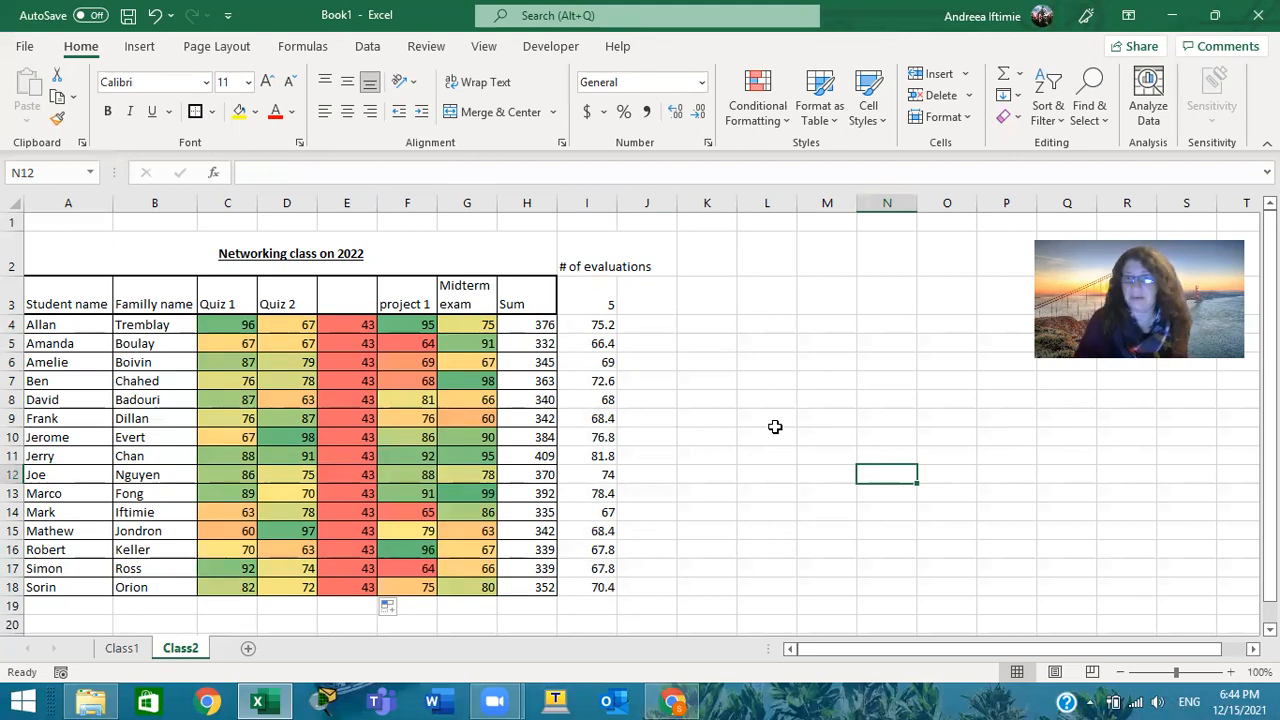
click(654, 150)
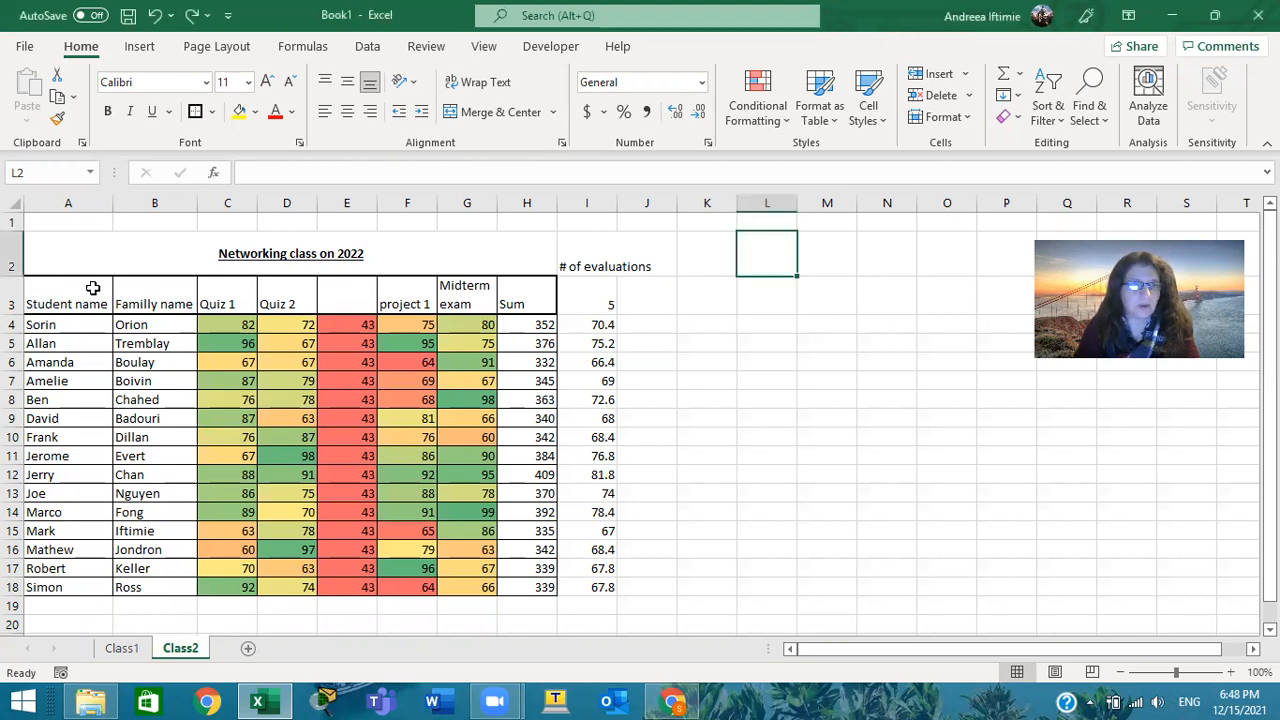
Try to sort the whole range A3:I18, header row included, from A to Z, and undo the sort
drag(31, 290, 612, 598)
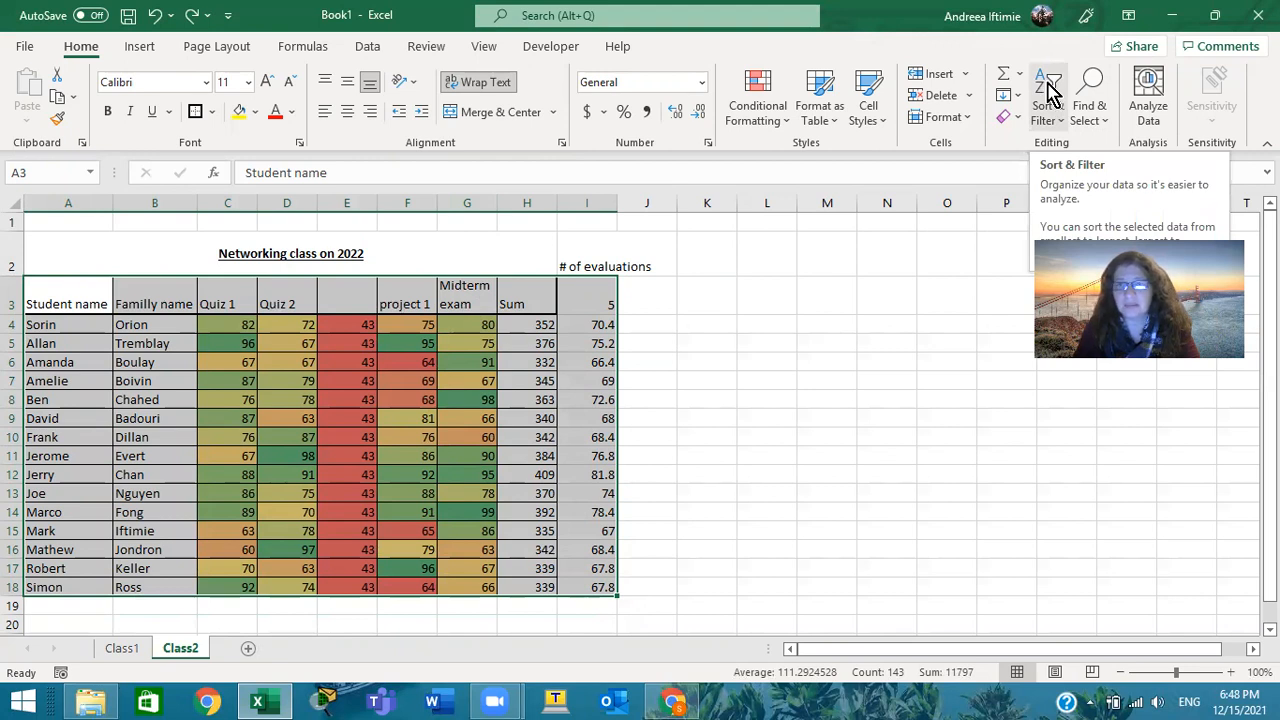
click(1050, 94)
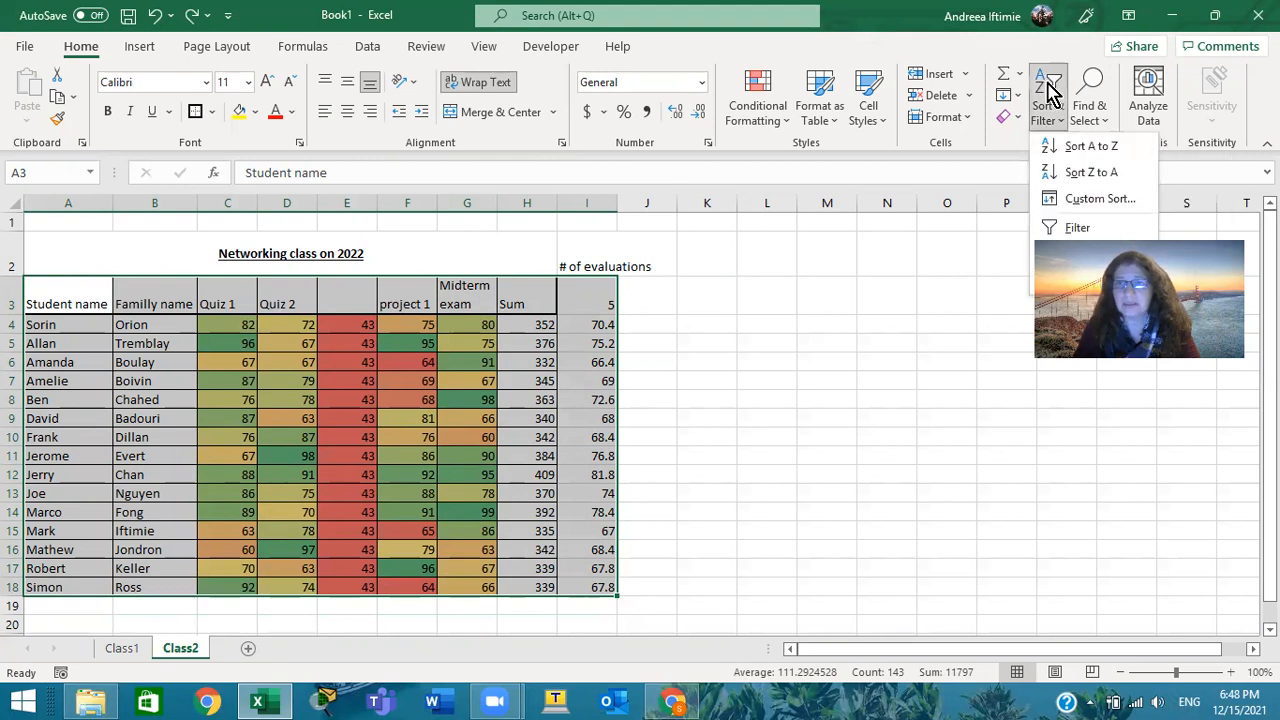
click(1082, 150)
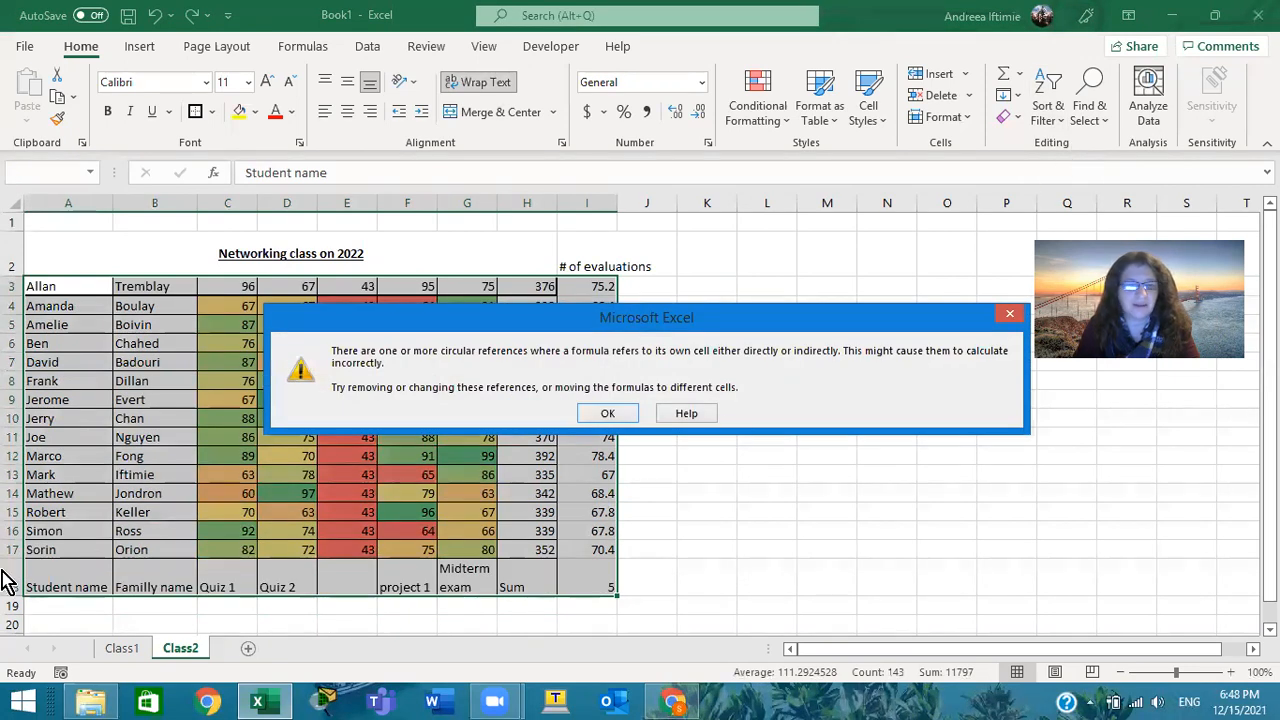
click(605, 414)
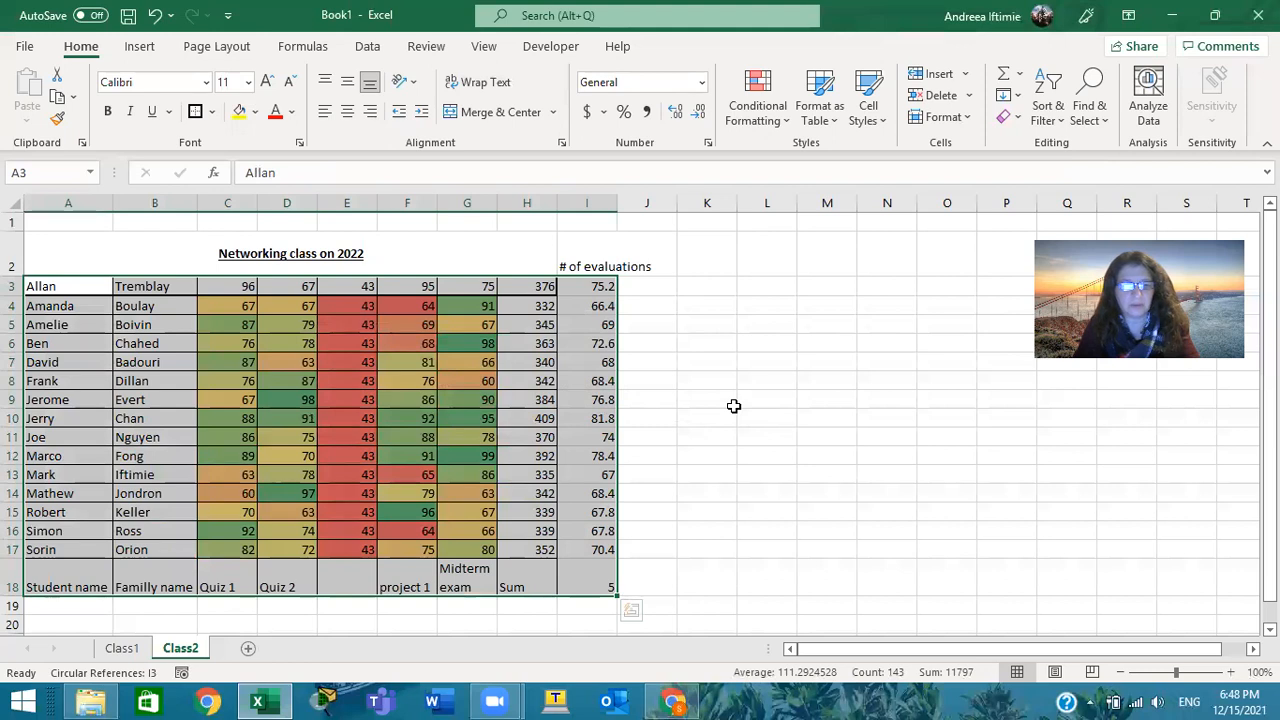
key(ctrl+z)
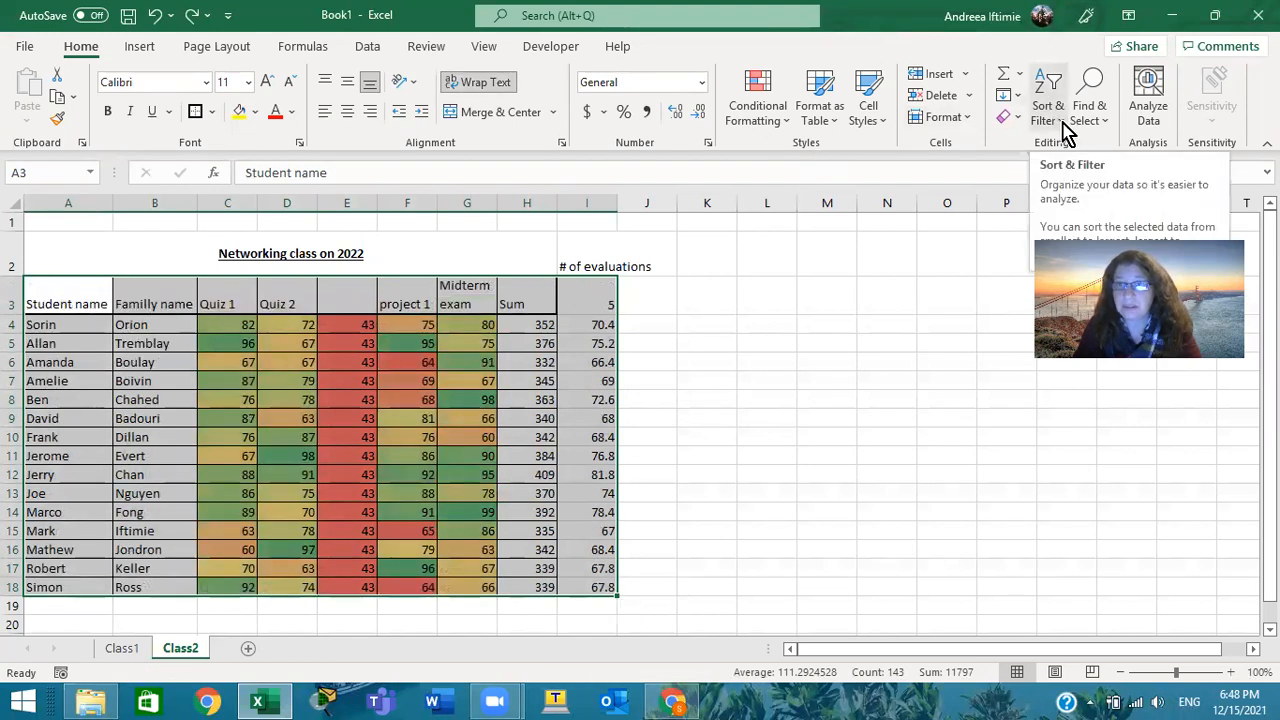
Custom-sort A3:I18 as data with headers, by the Sum column's cell values from largest to smallest
click(1068, 130)
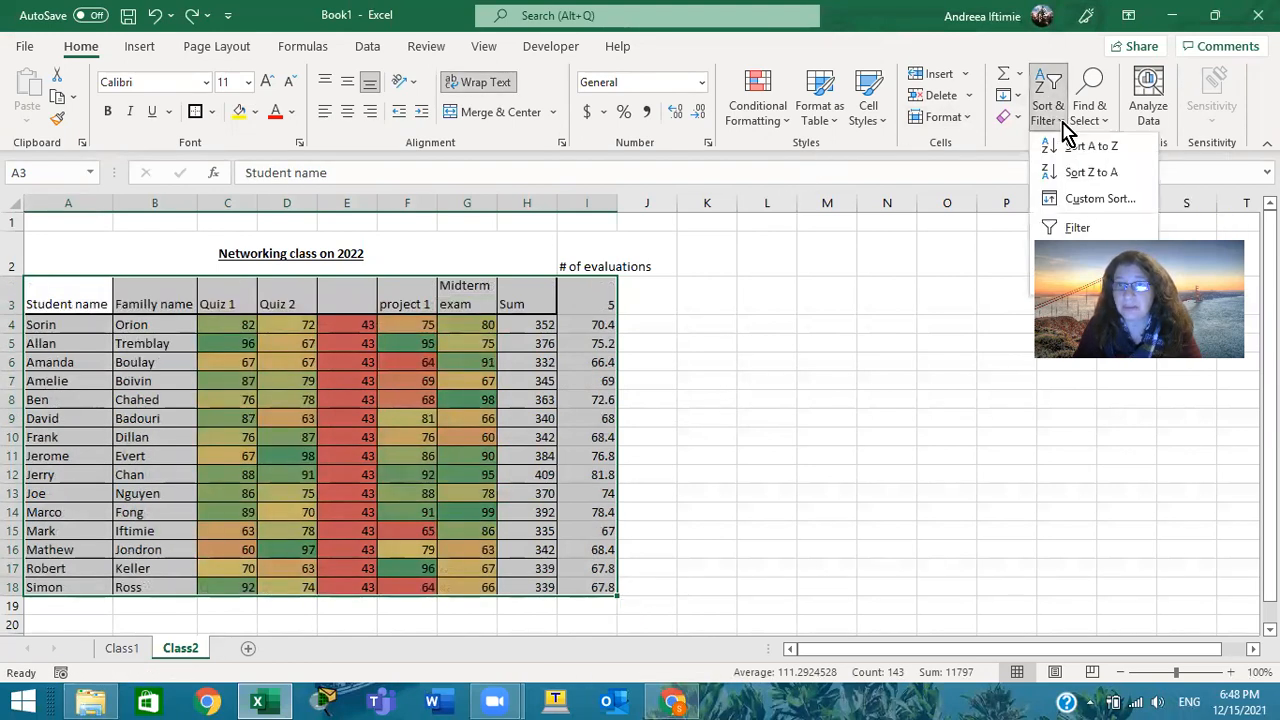
click(1098, 200)
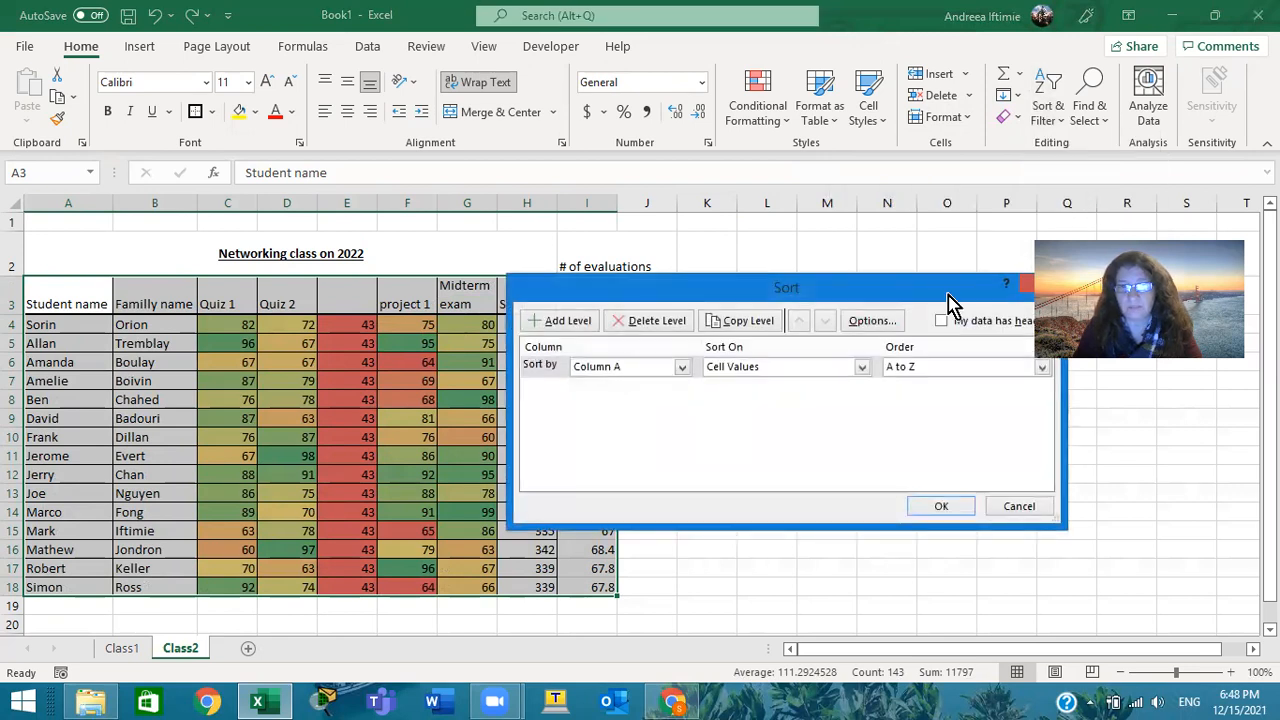
drag(948, 293, 874, 329)
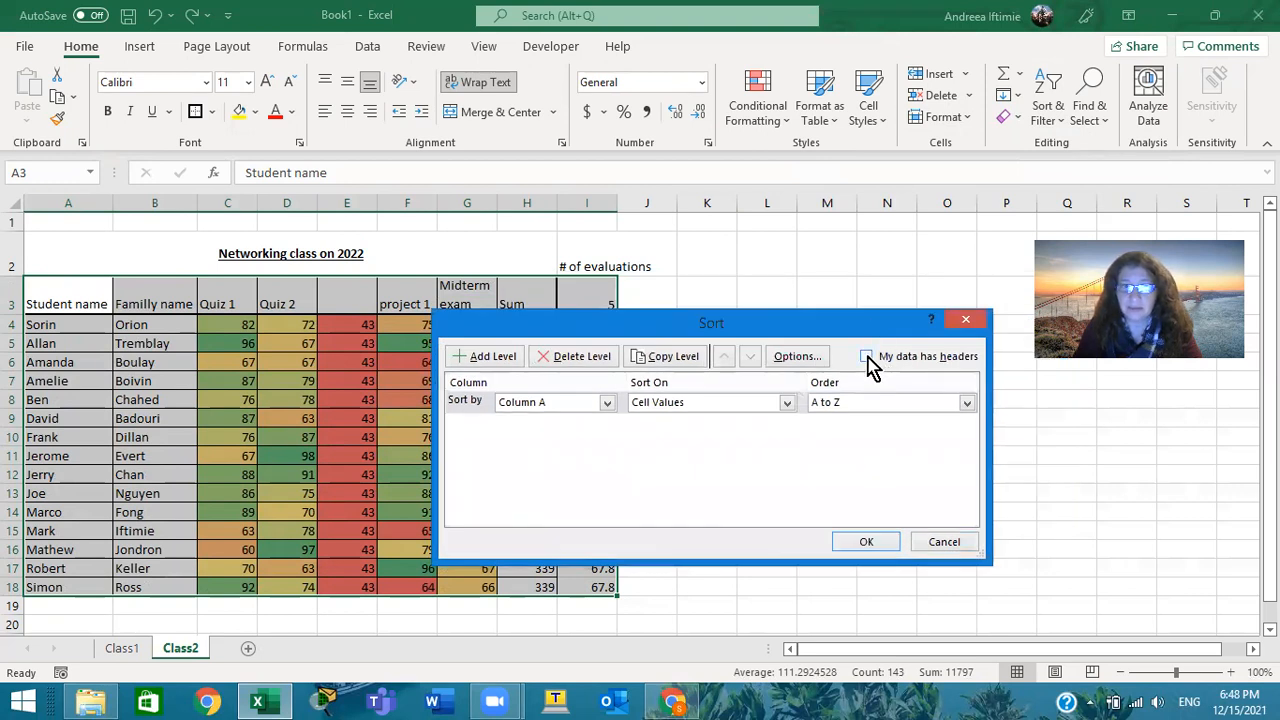
click(867, 358)
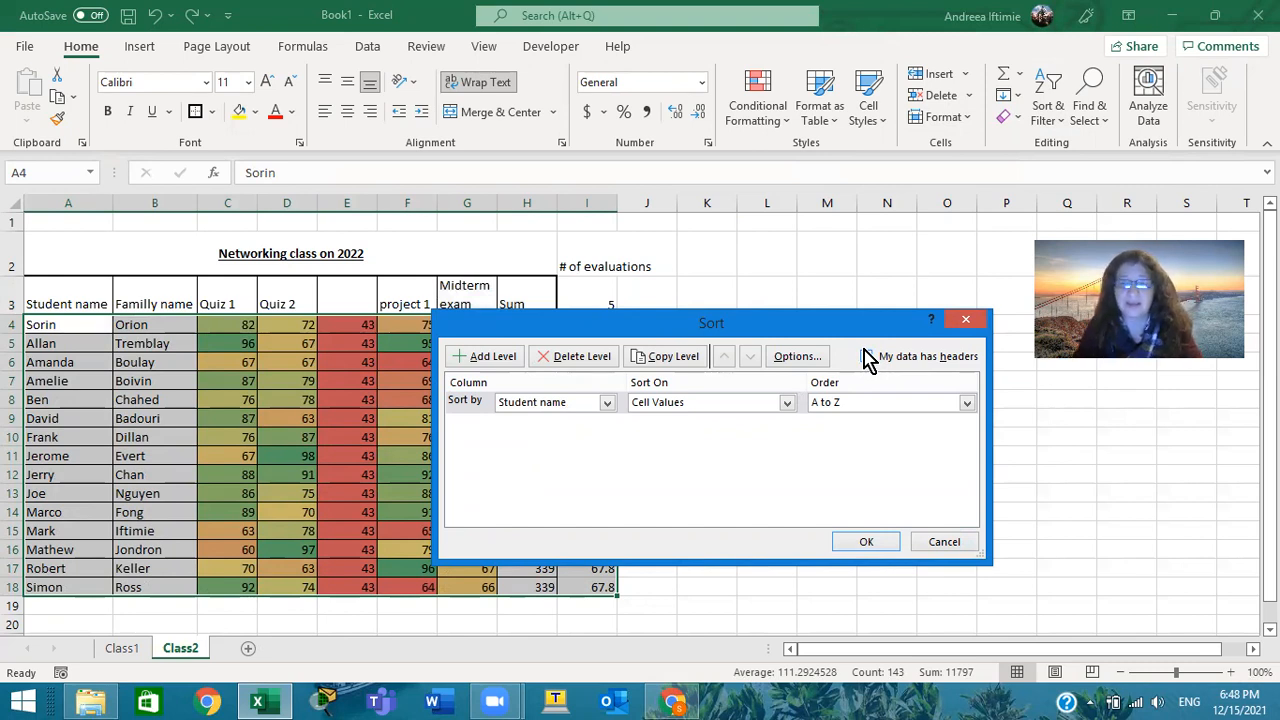
click(866, 357)
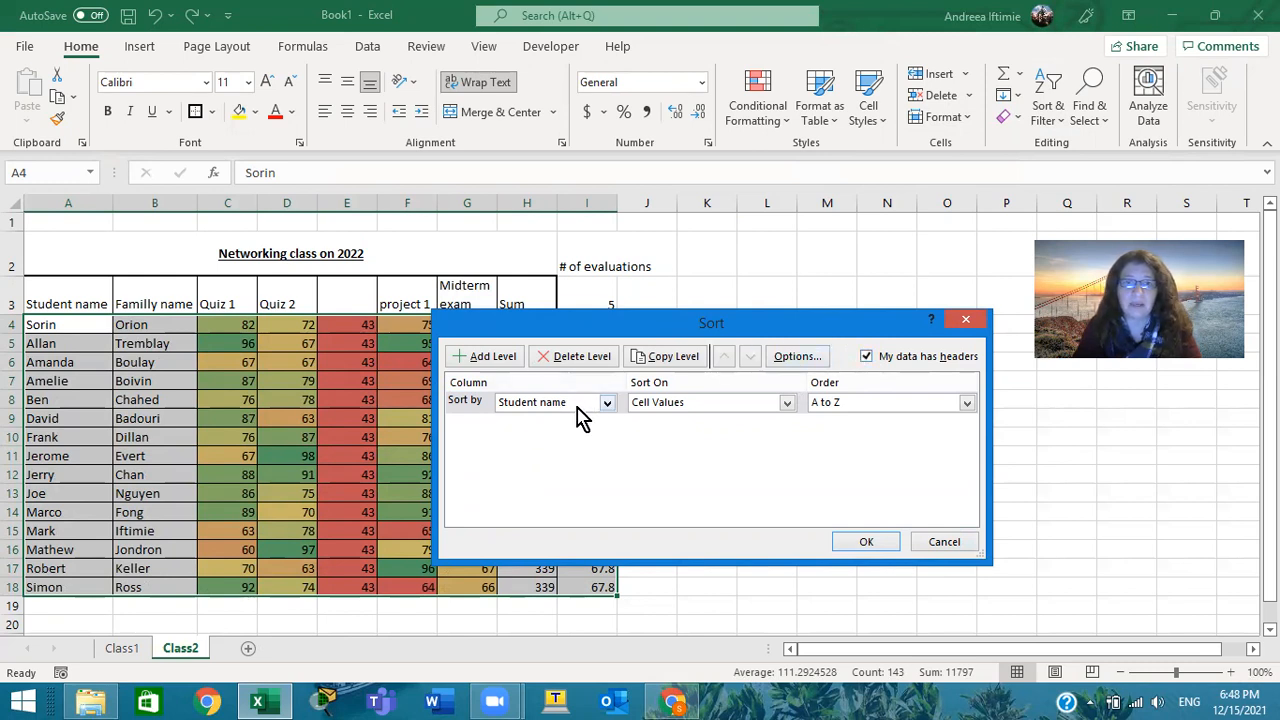
click(607, 403)
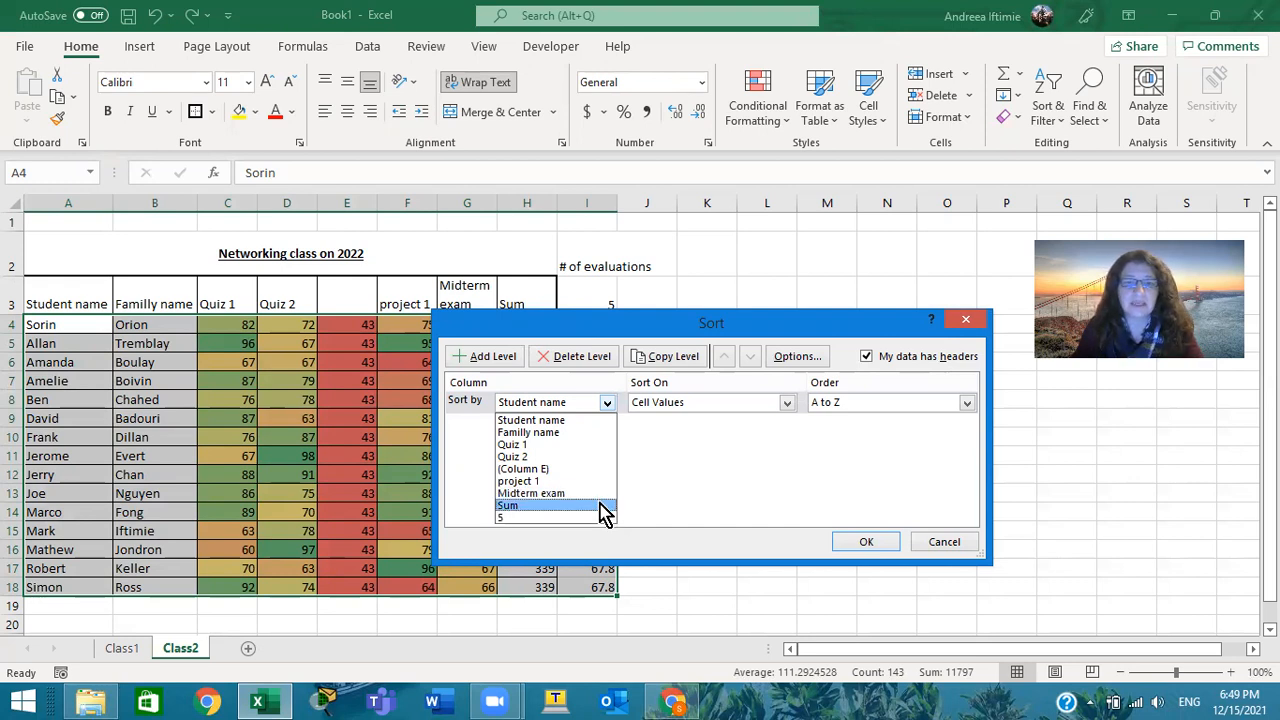
click(607, 506)
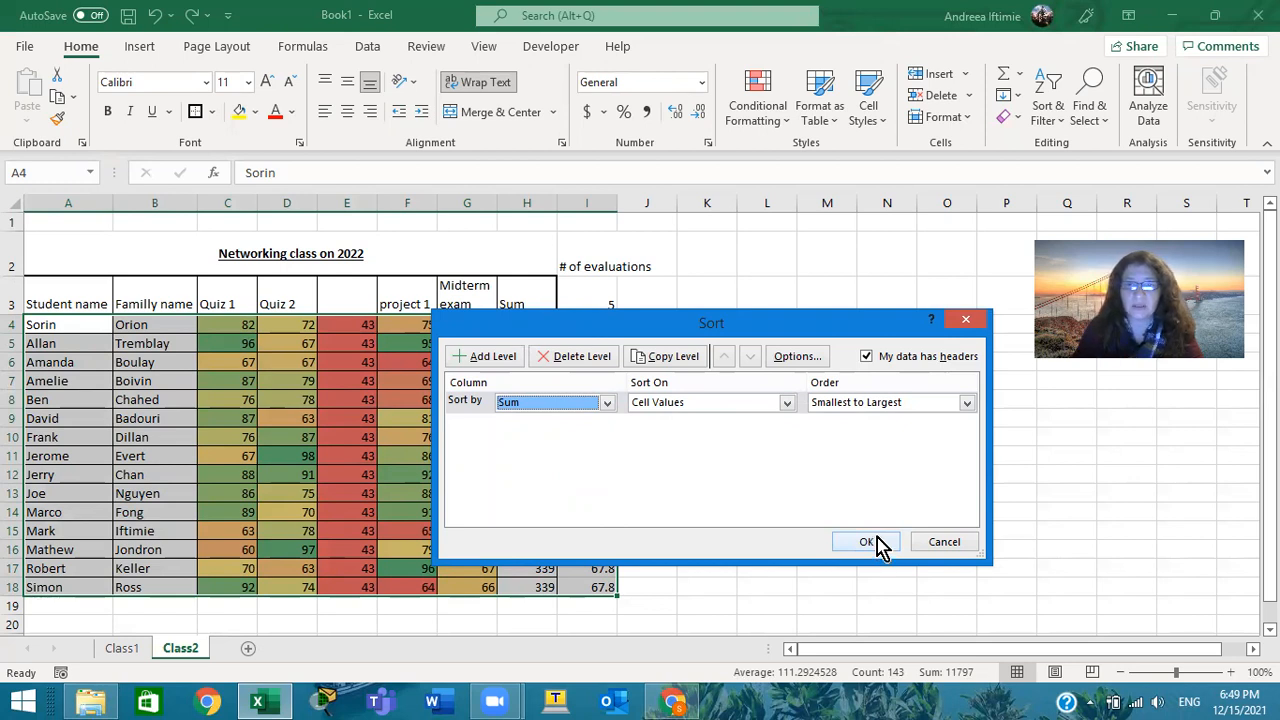
click(966, 403)
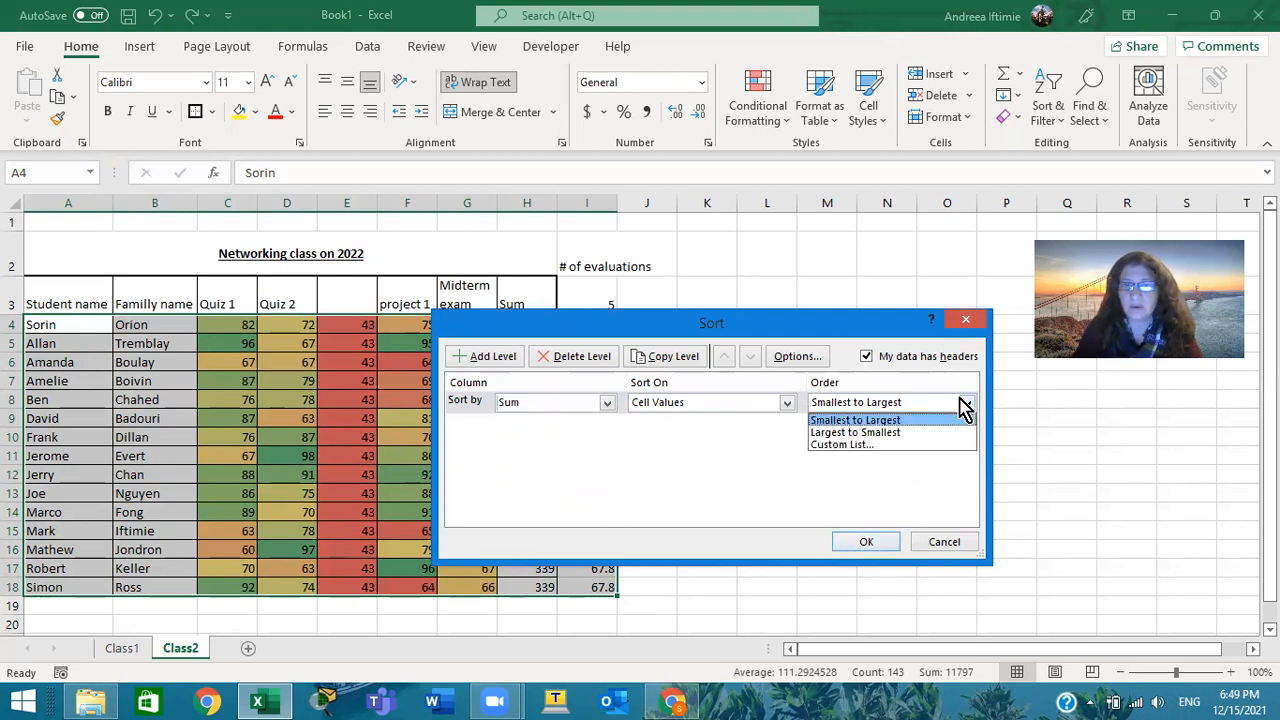
click(945, 433)
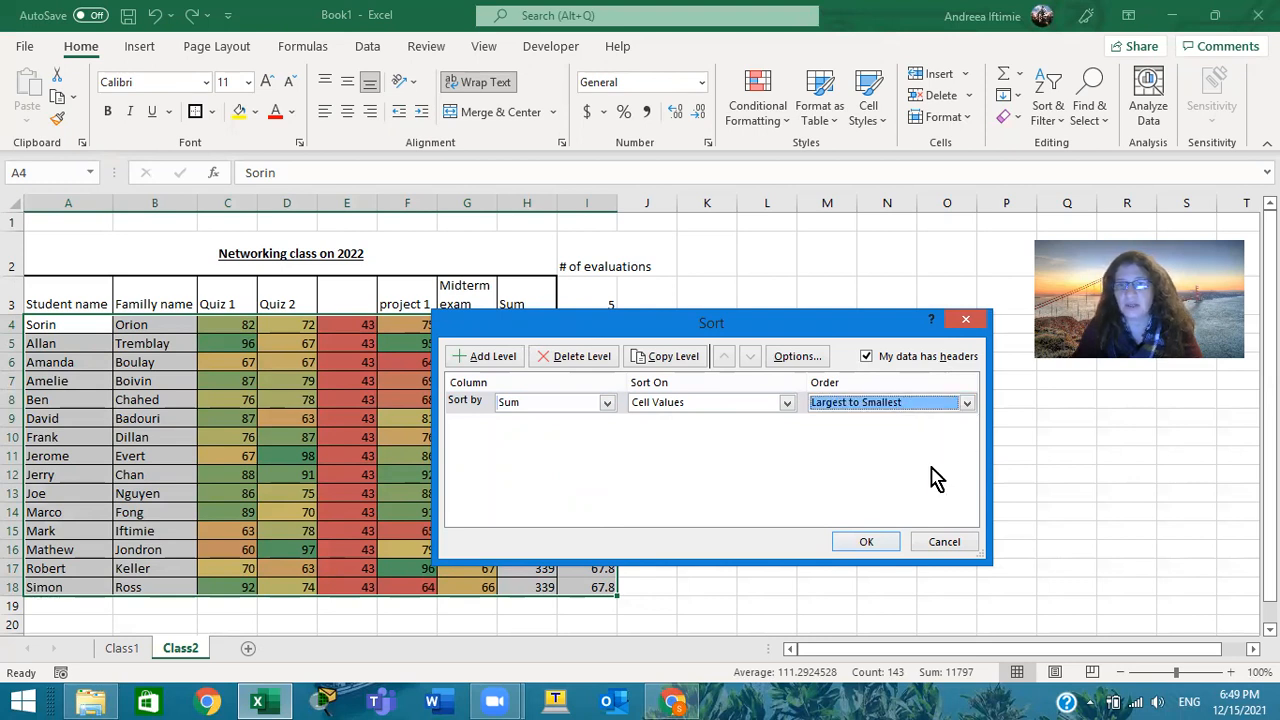
click(872, 539)
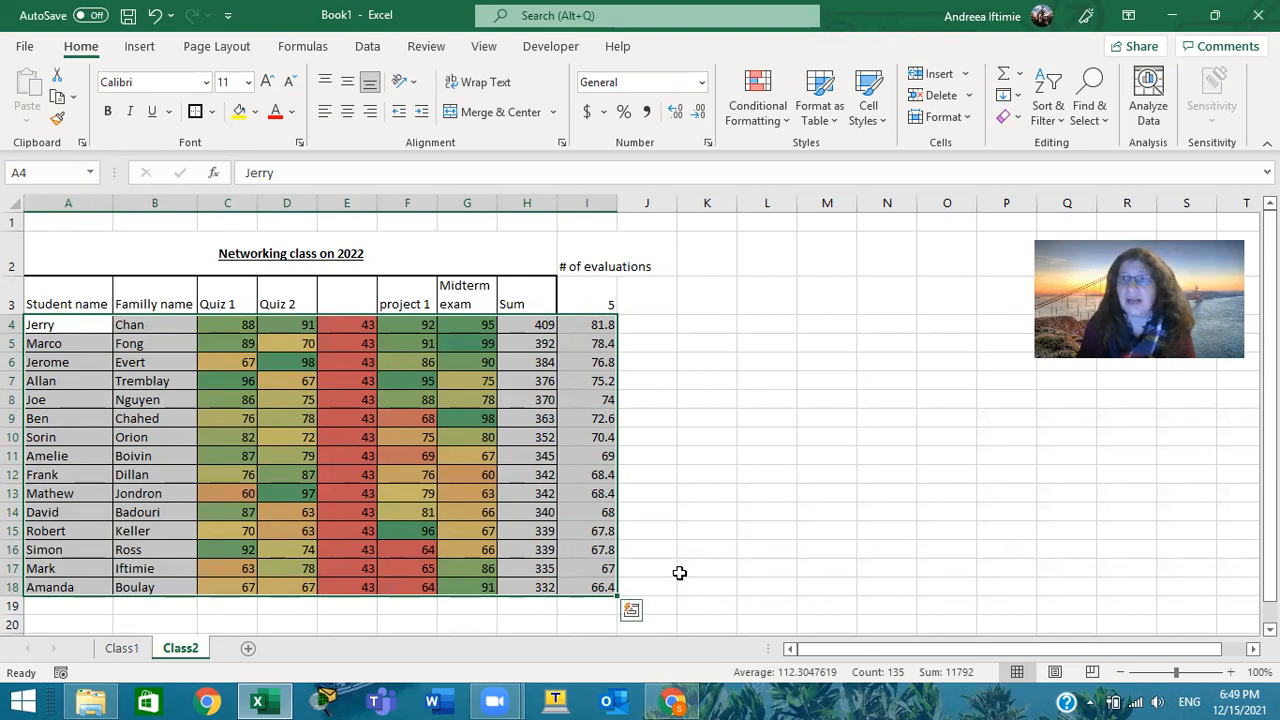
click(1064, 96)
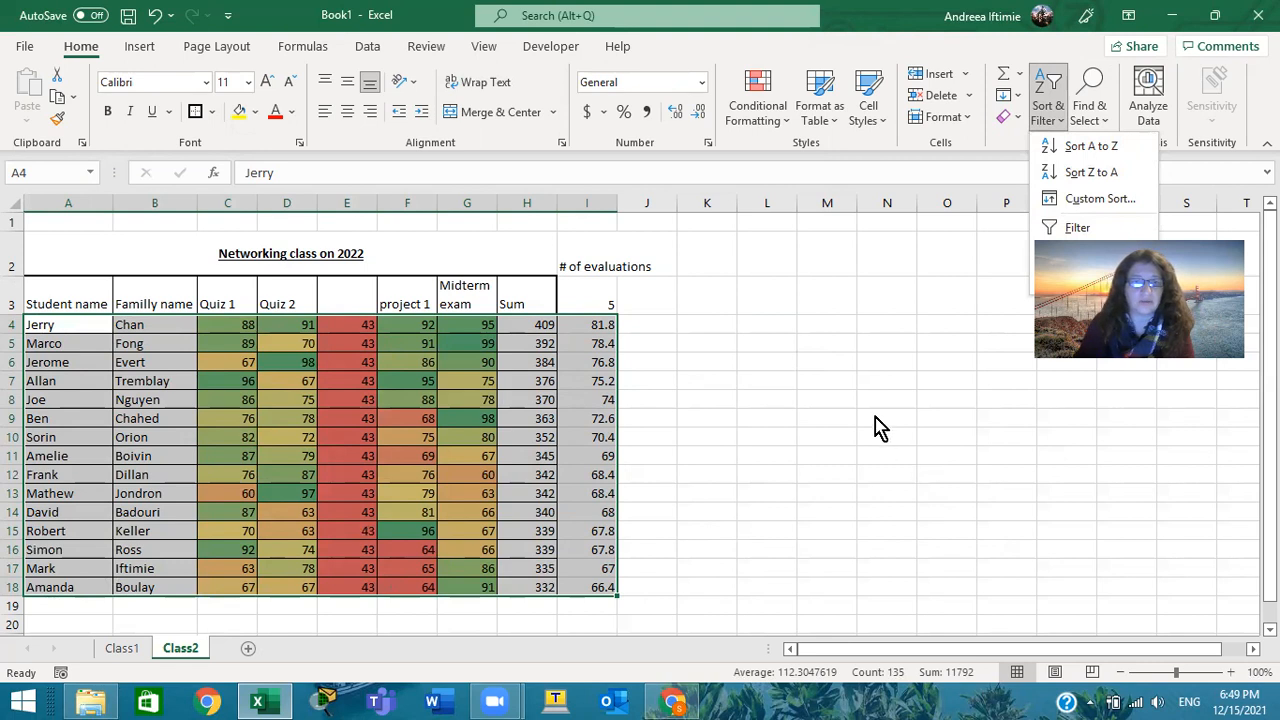
click(874, 384)
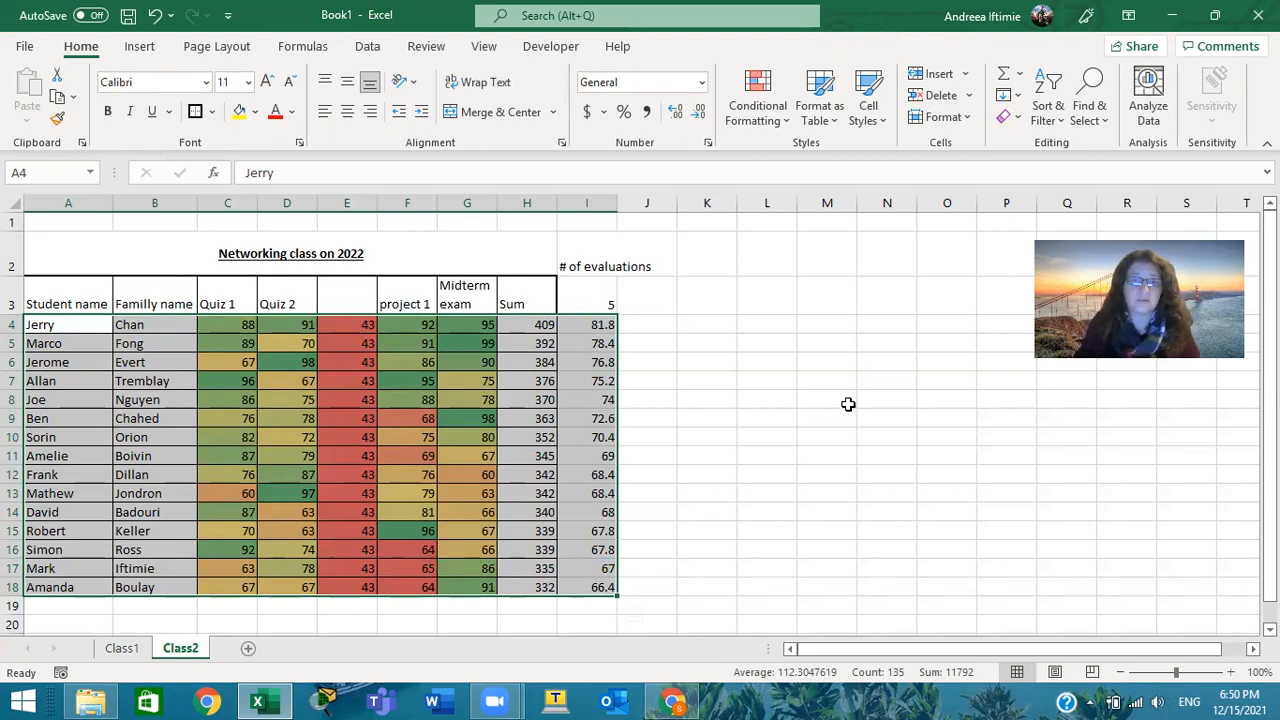
click(848, 410)
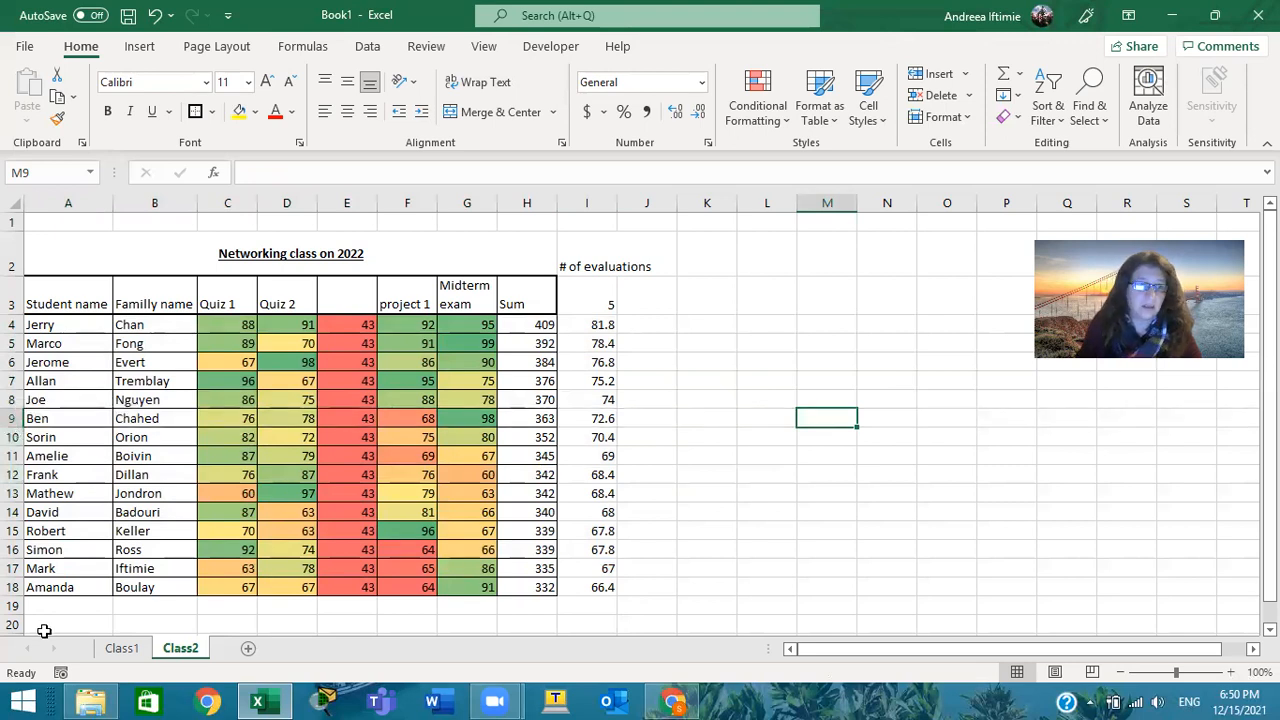
Insert an empty row at row 11 of the student grade table, directly below the row 10 student
click(14, 455)
right_click(14, 455)
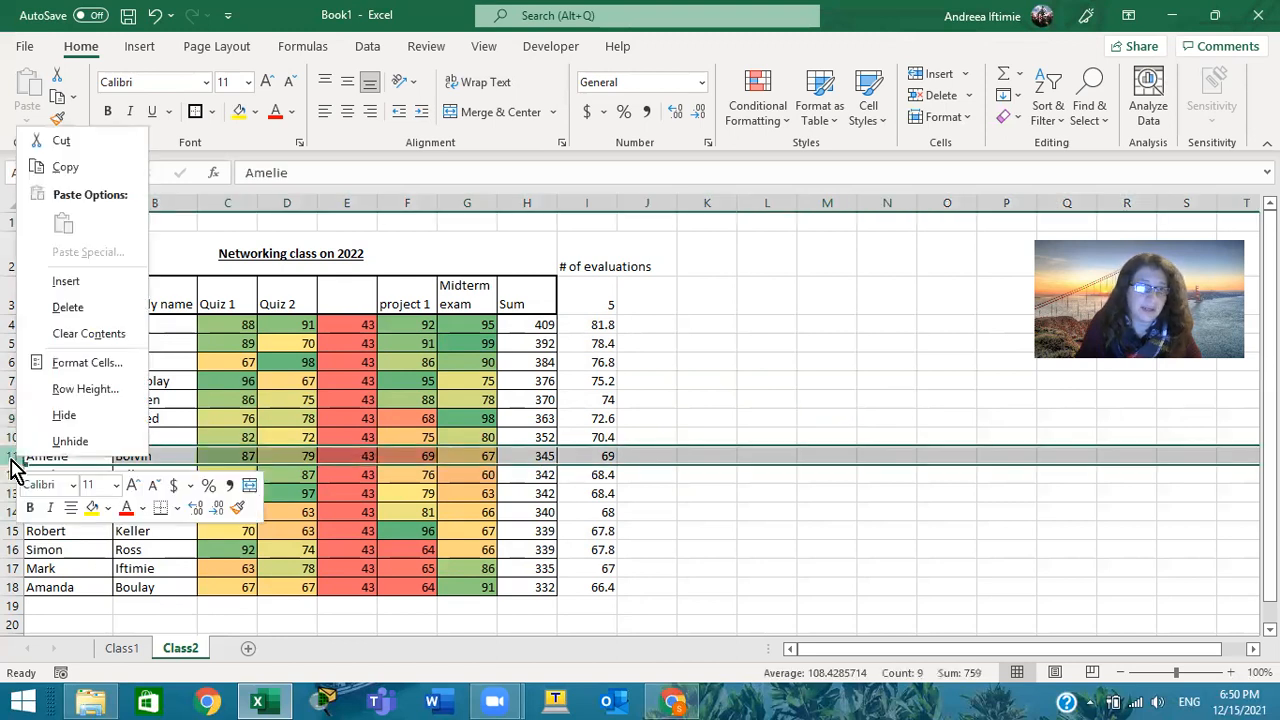
click(84, 281)
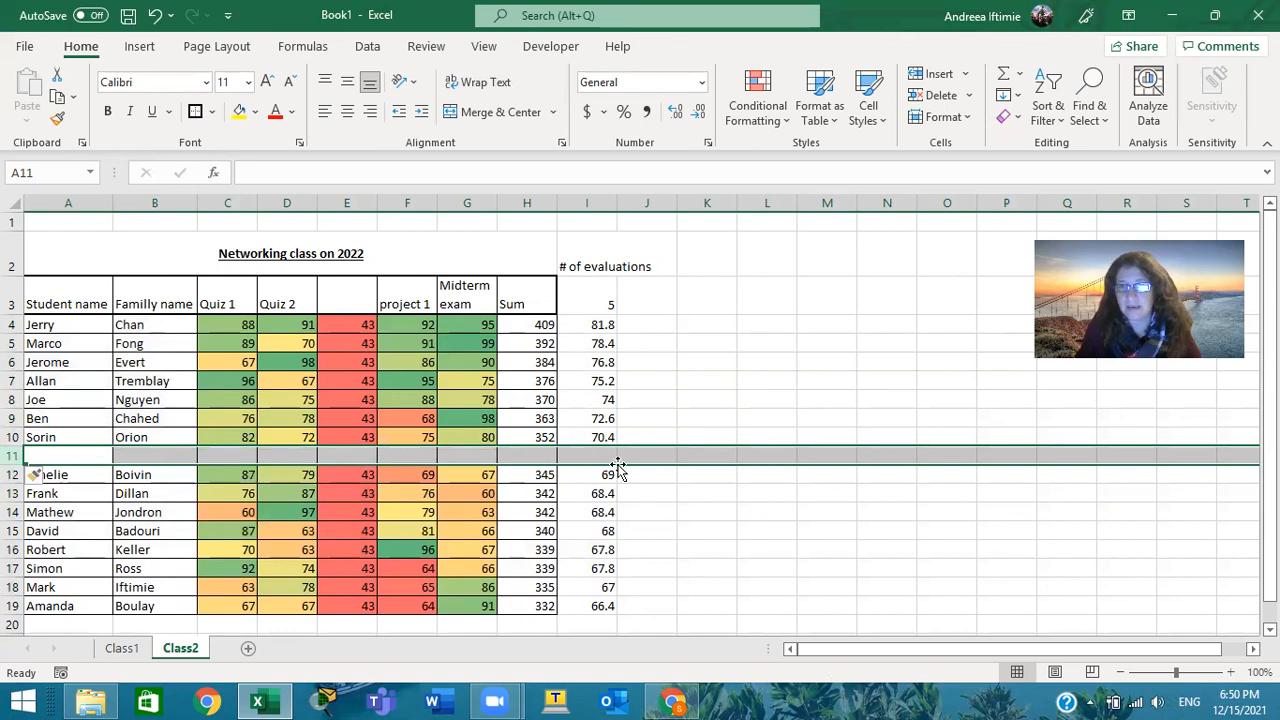
click(536, 453)
click(586, 453)
click(550, 454)
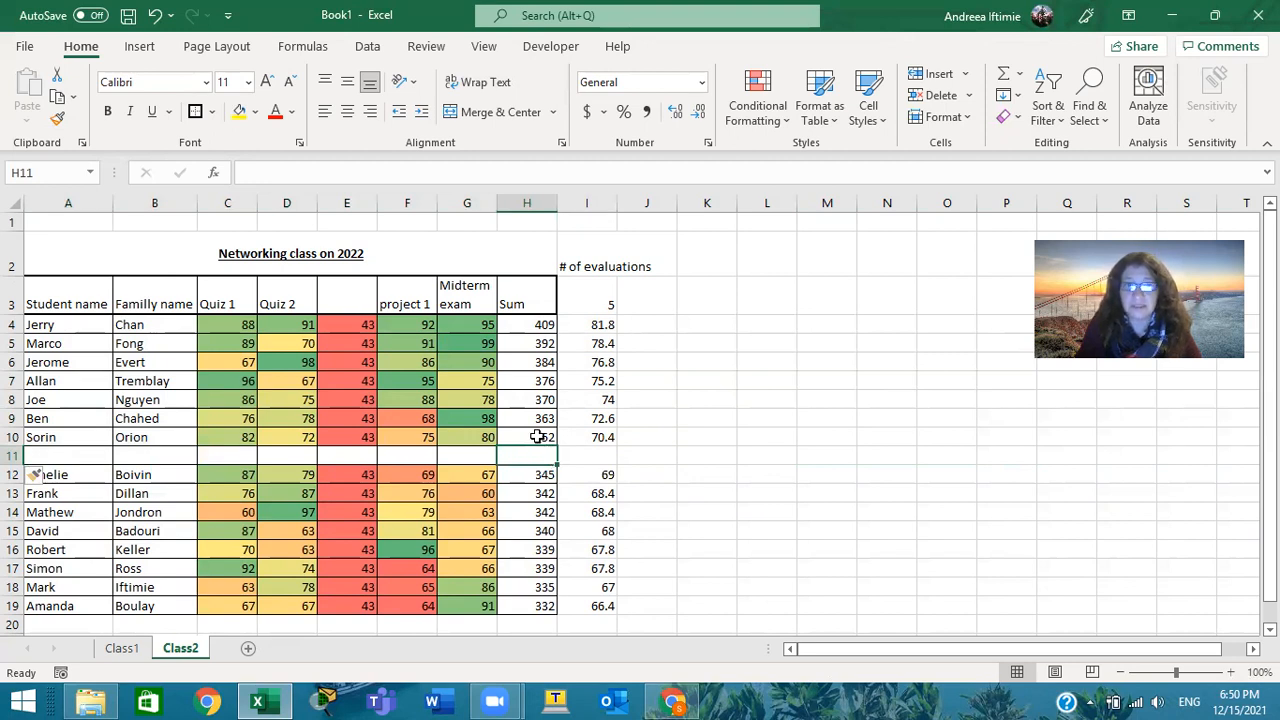
Fill the Sum formula from H10 into H11 and the average formula from I10 into I11, and check the references in I11
click(540, 440)
drag(556, 447, 612, 457)
click(600, 438)
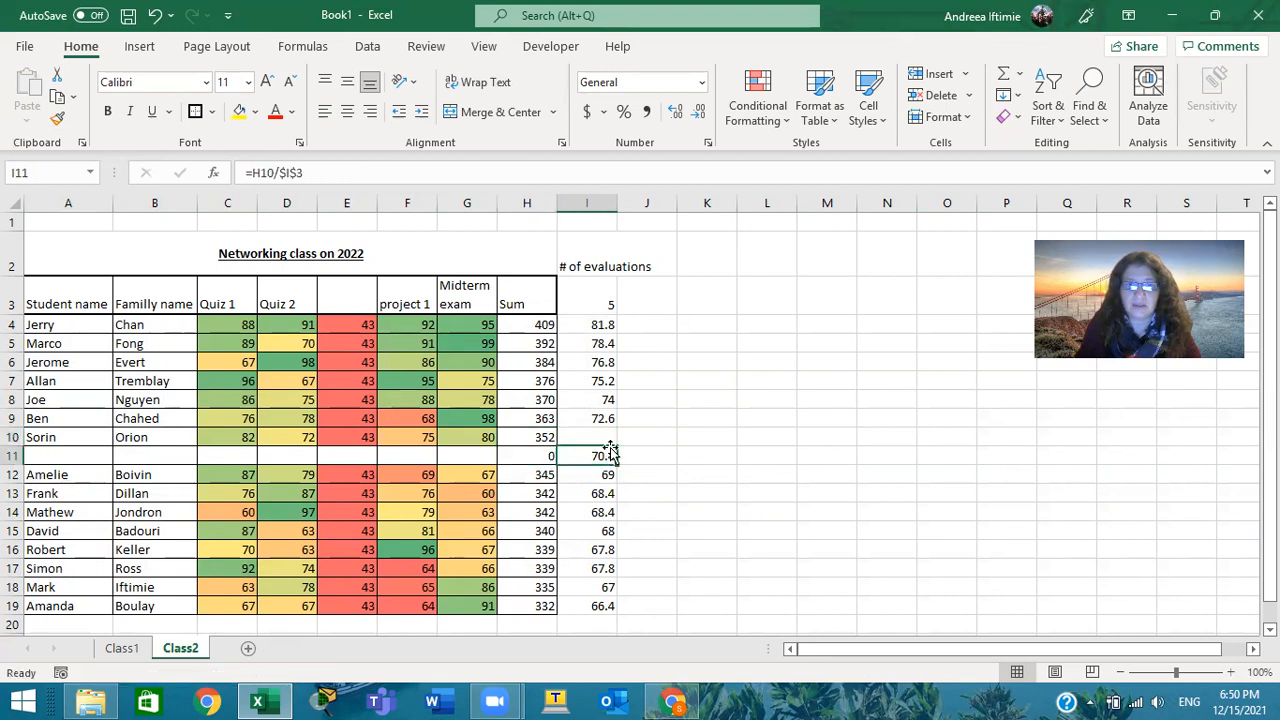
key(ctrl+c)
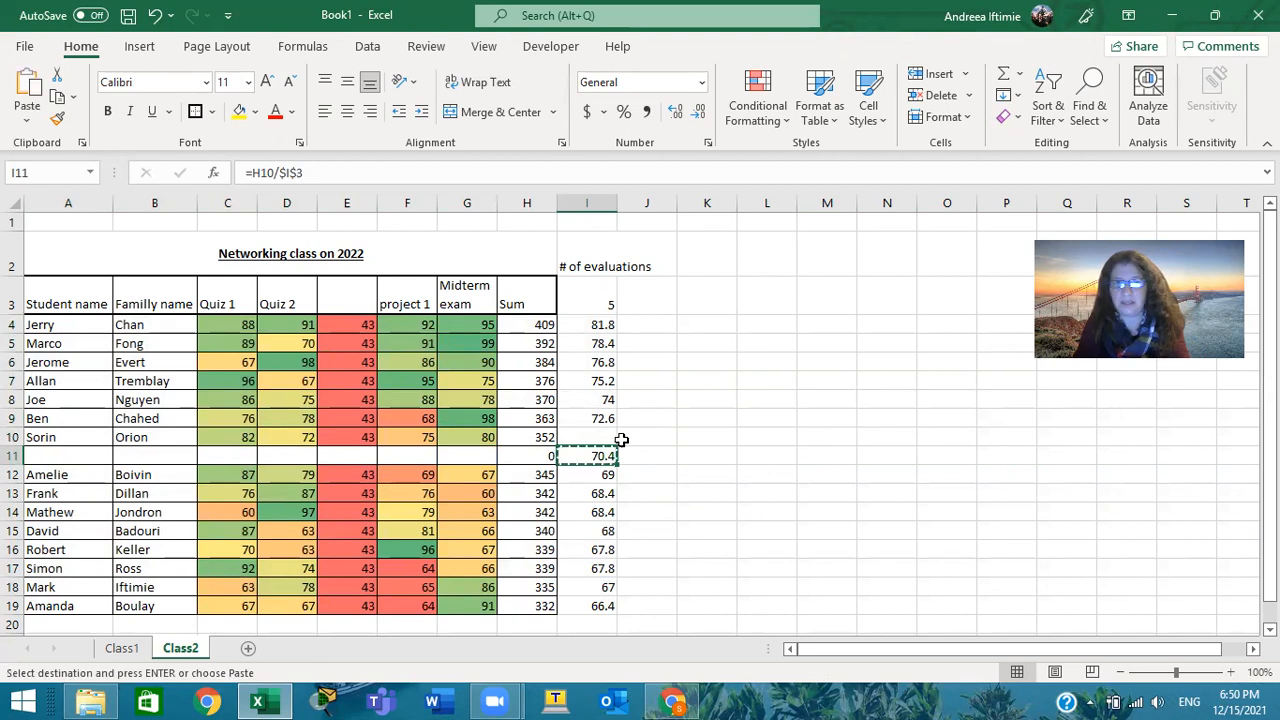
key(ctrl+z)
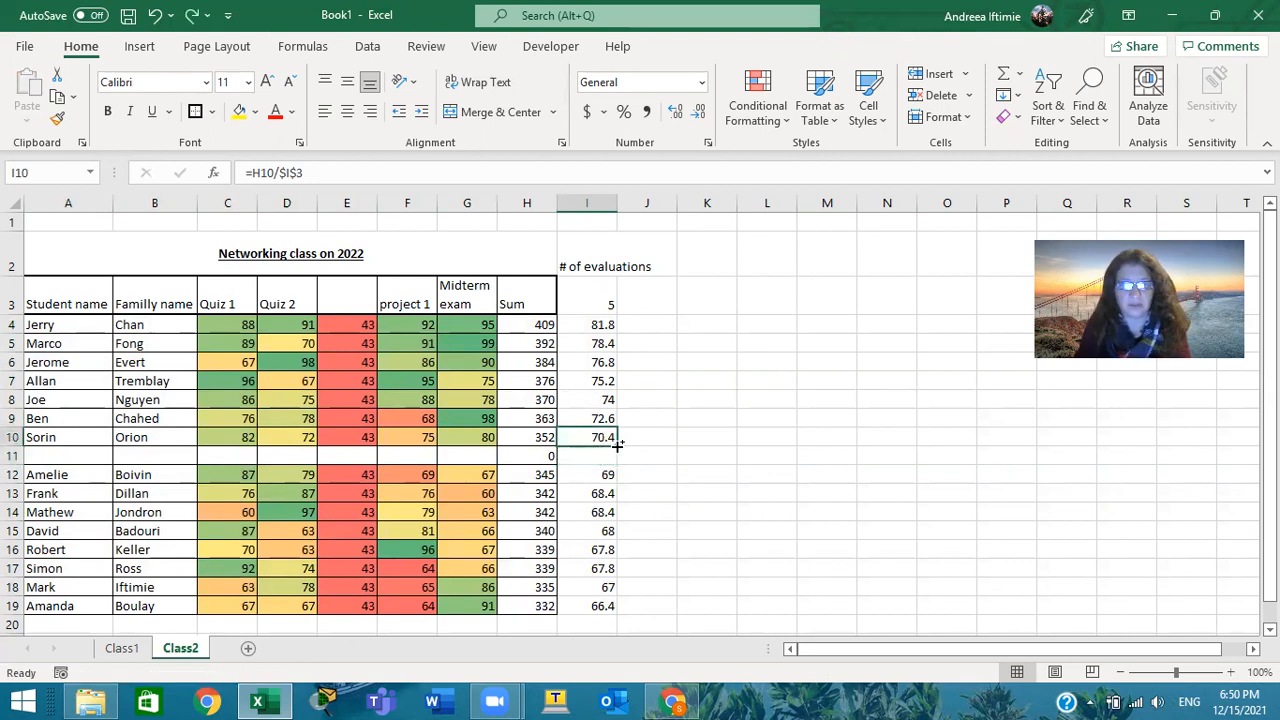
drag(617, 447, 617, 458)
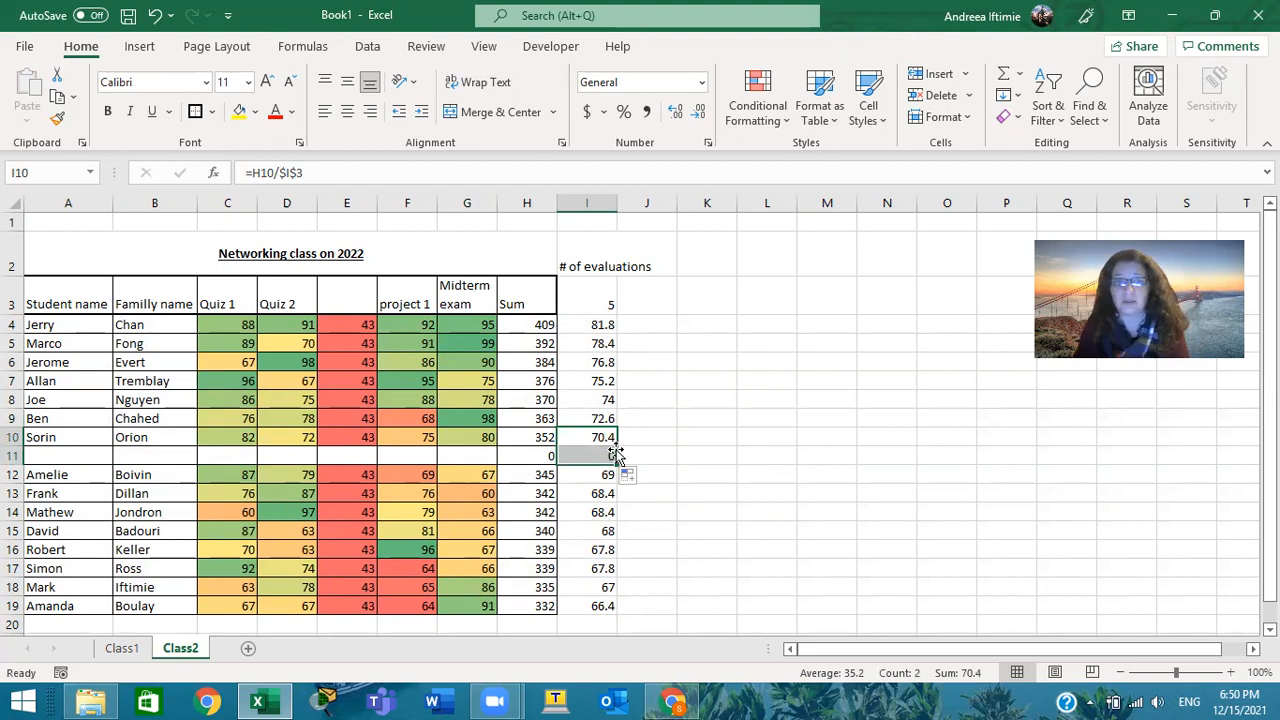
click(606, 454)
double_click(606, 454)
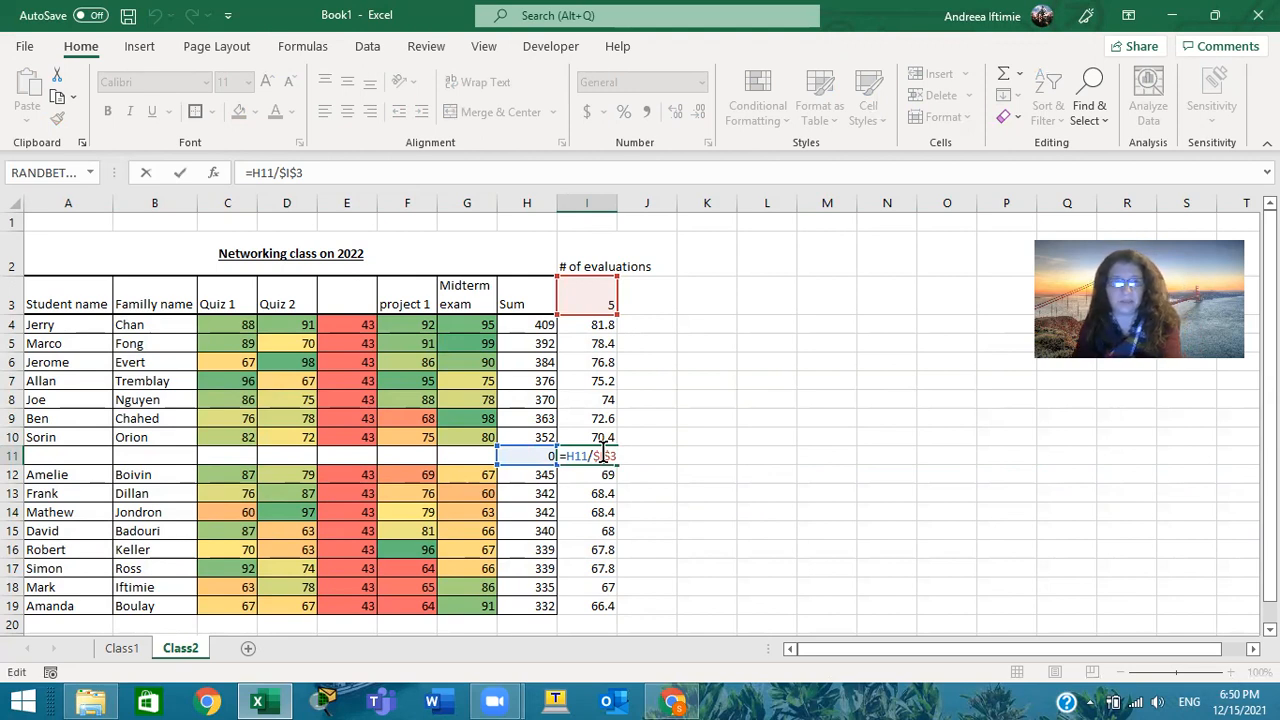
key(Return)
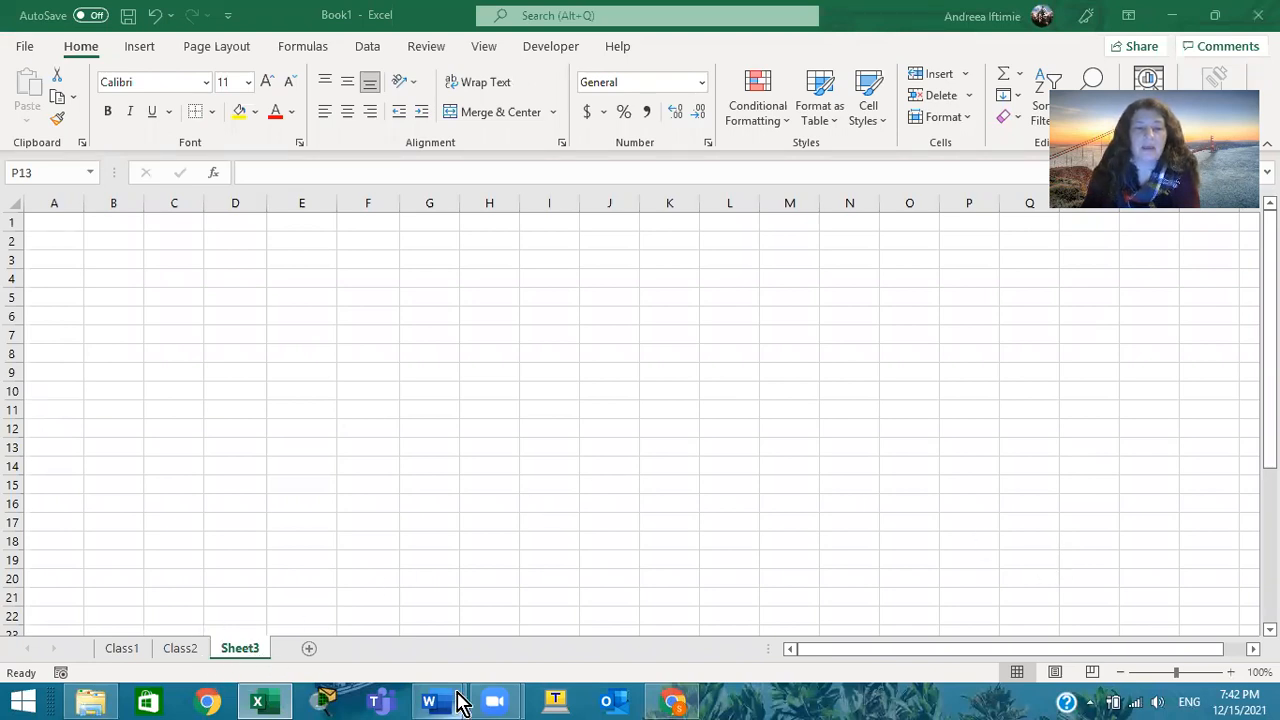
Switch to the Word document Document1 with the frequency measurement table
mouse_move(458, 702)
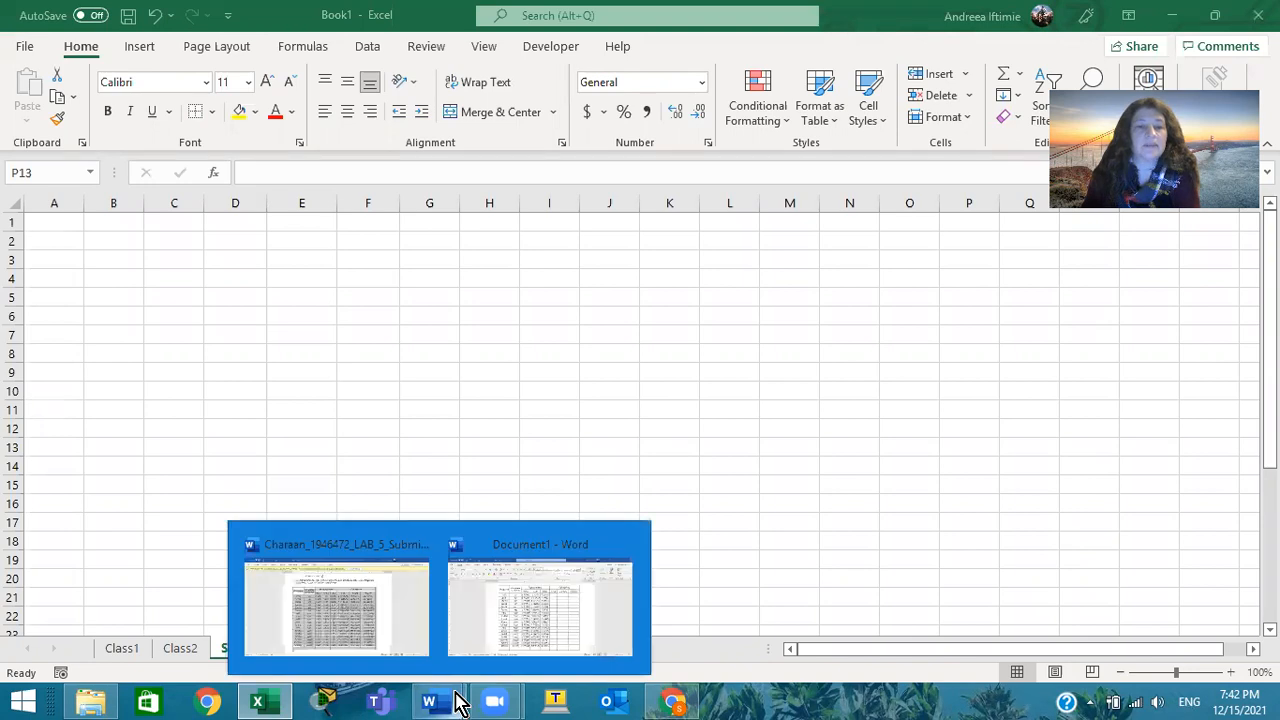
click(518, 620)
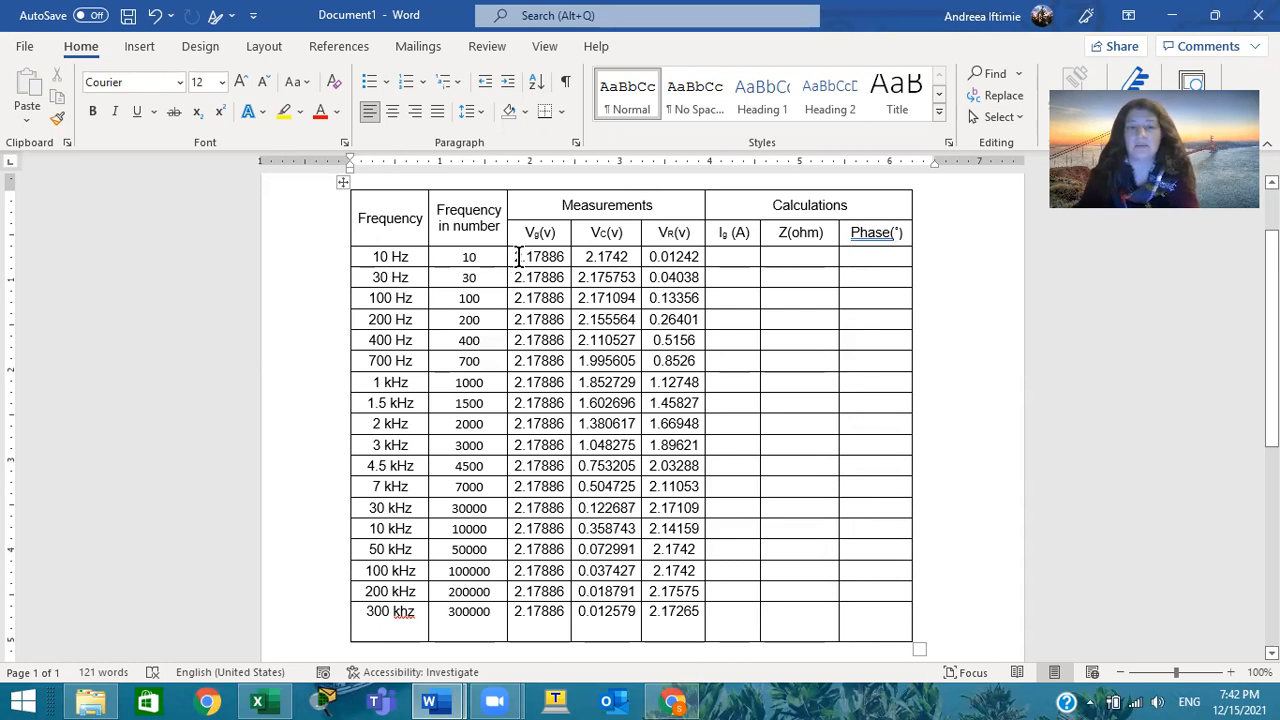
Clear the Vg, Vc and VR values under Measurements for all frequencies, and restore them
drag(518, 257, 672, 603)
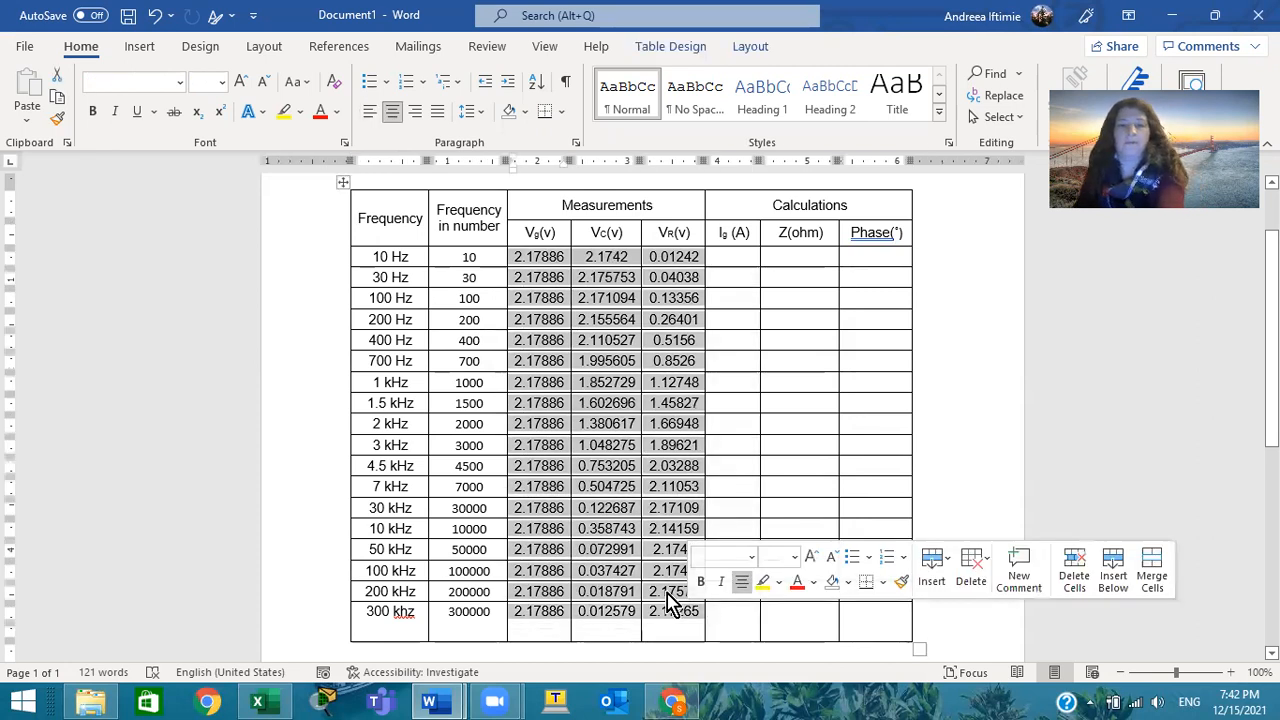
key(Delete)
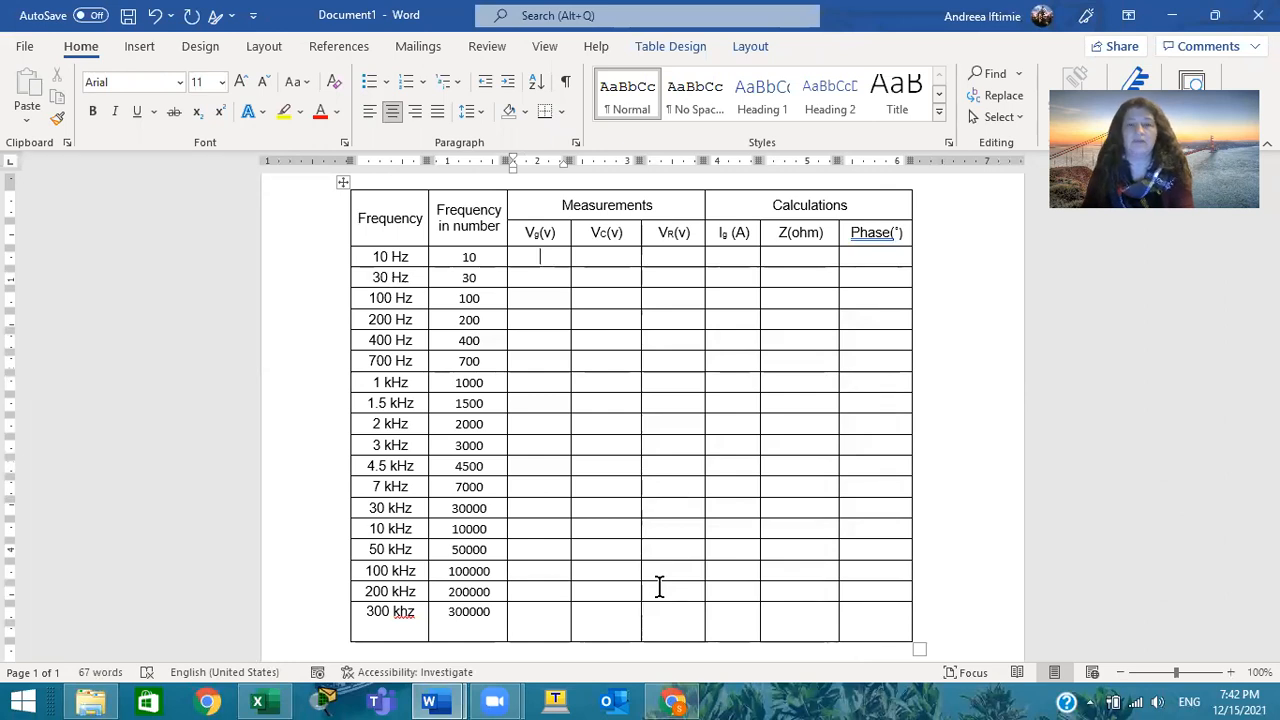
key(ctrl+v)
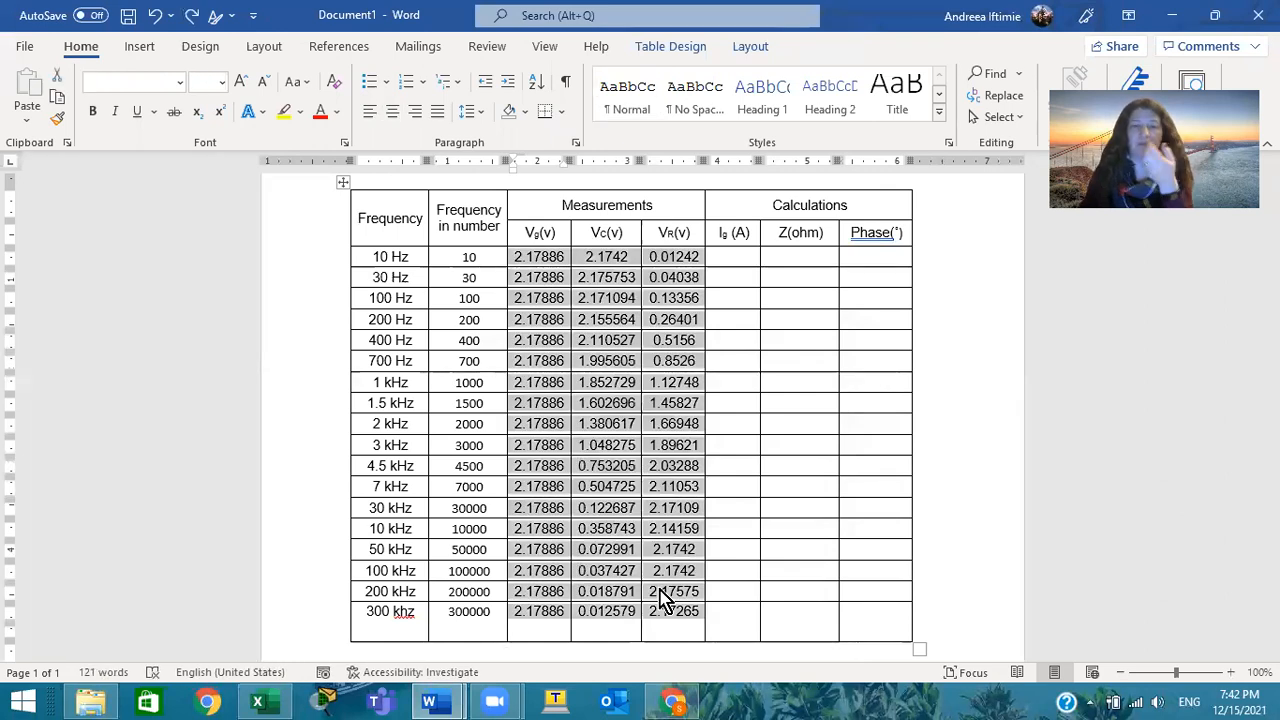
Copy the whole frequency table from Word and paste it into Sheet3 of the Excel workbook, starting at cell B2
click(343, 185)
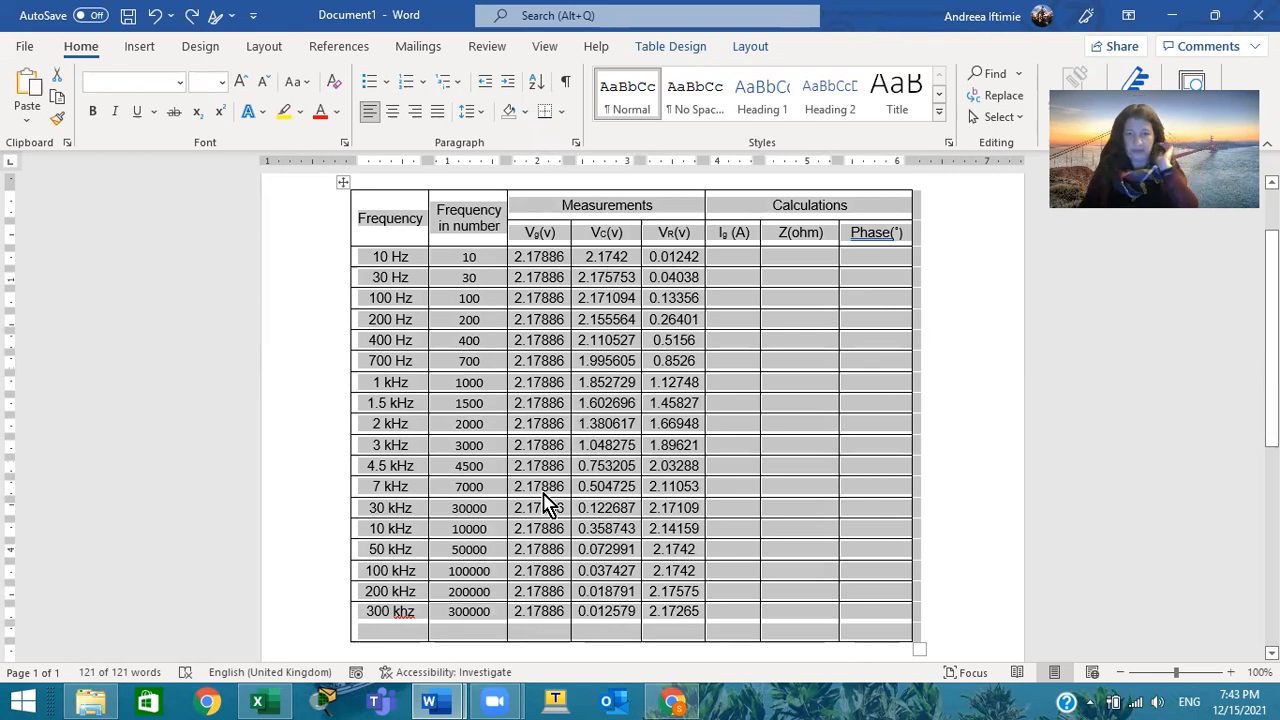
click(268, 700)
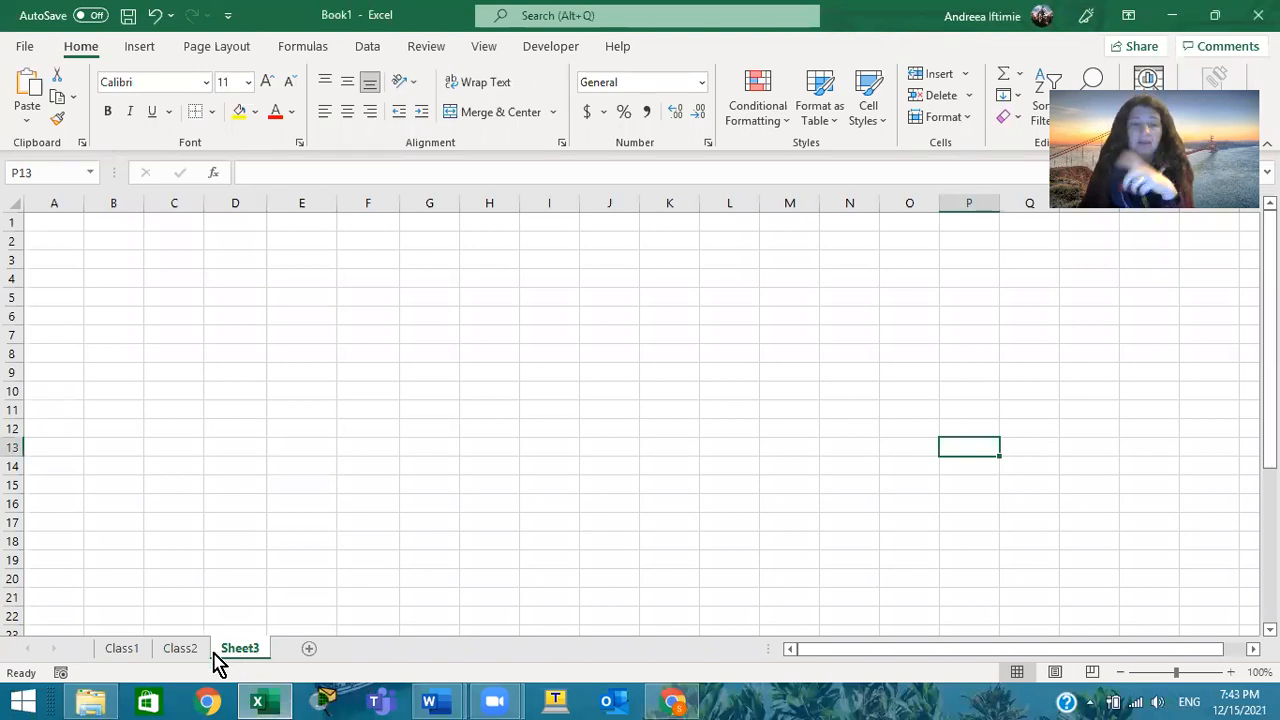
click(179, 650)
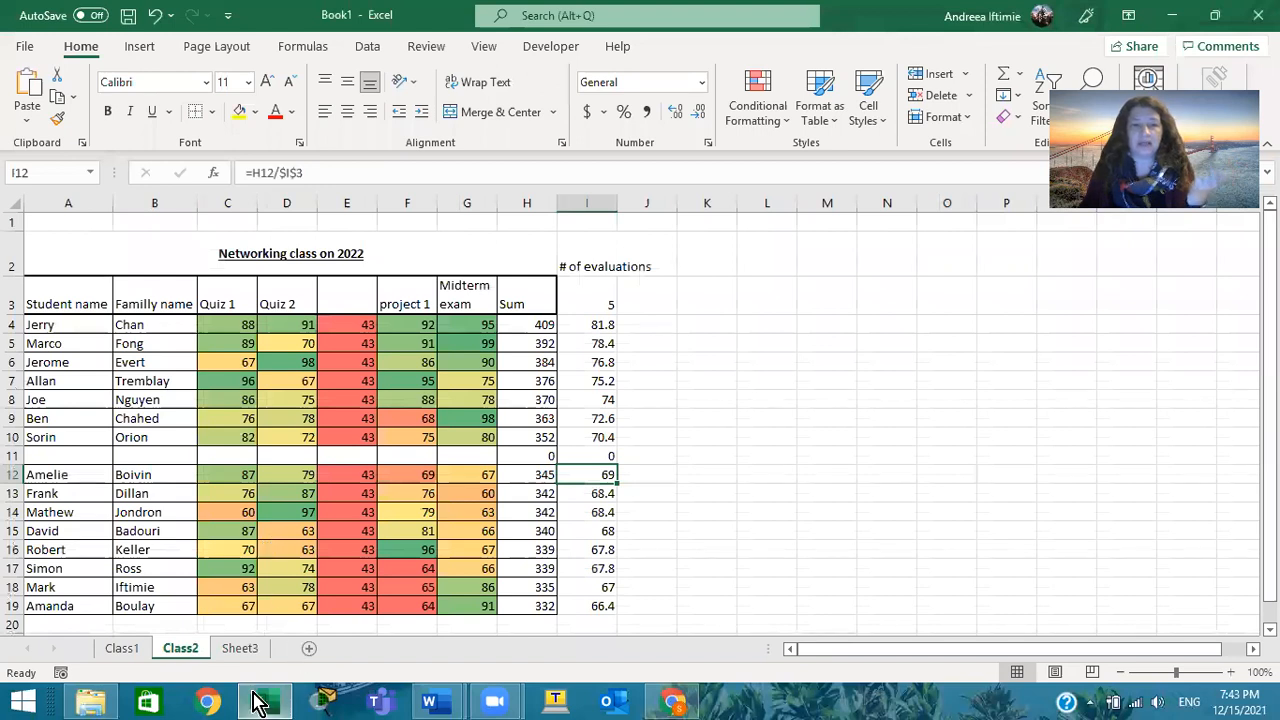
click(240, 648)
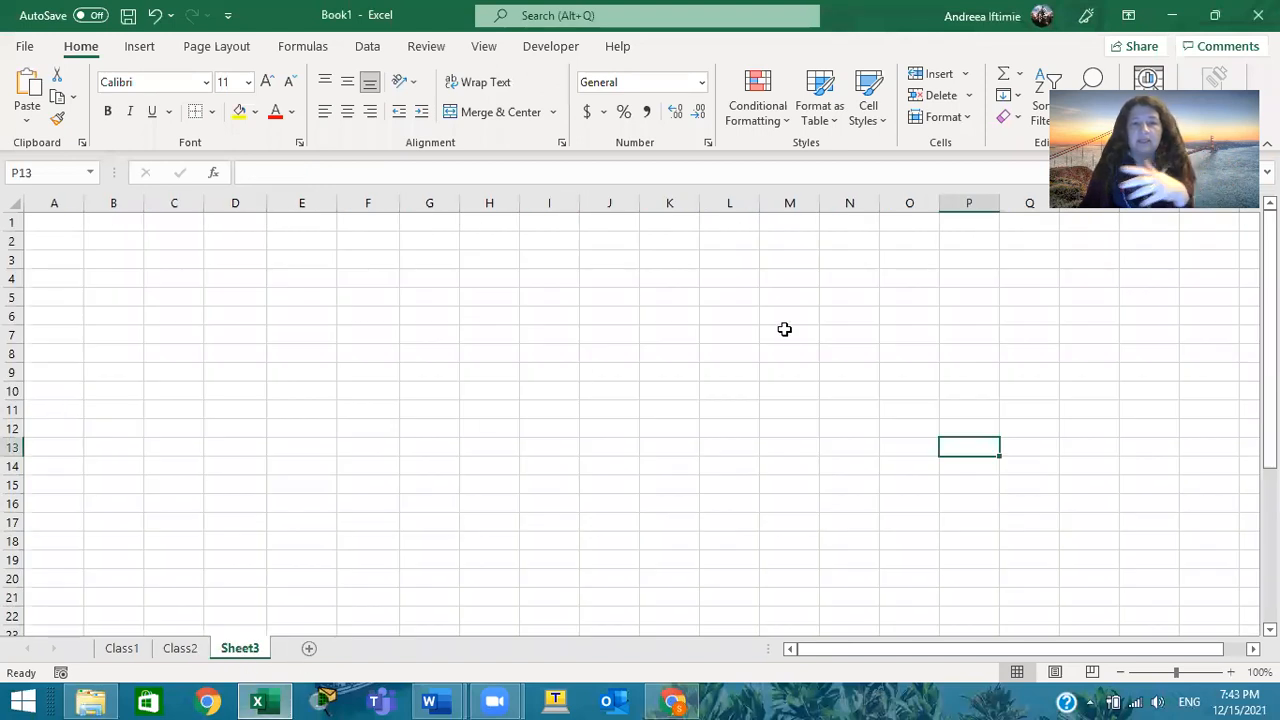
click(66, 240)
click(138, 243)
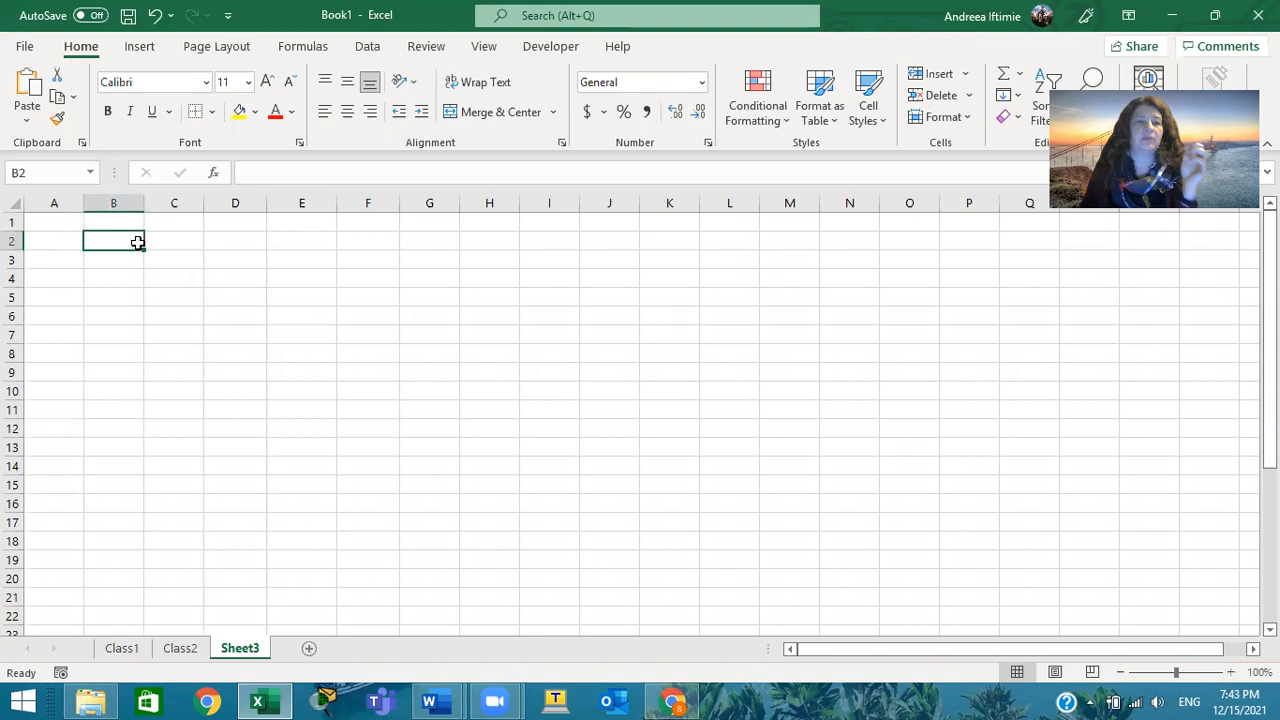
key(ctrl+v)
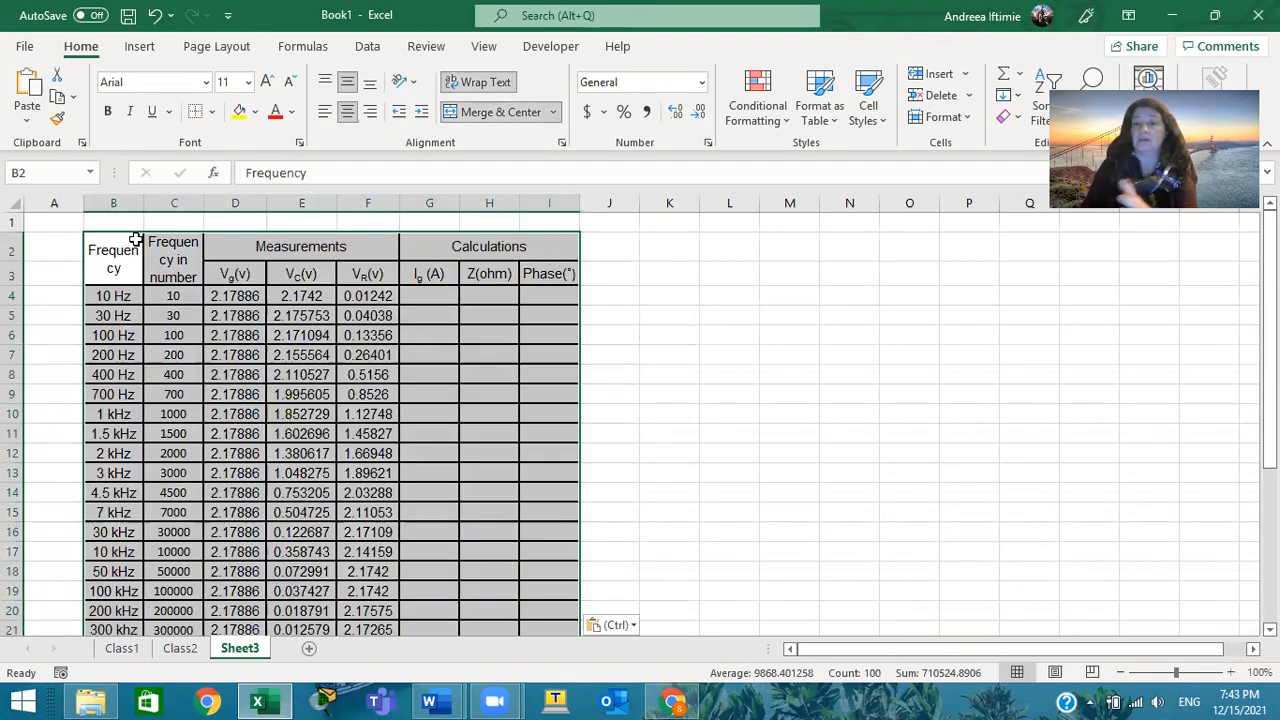
Enter the constant 997 in cell J2, beside the Calculations header
click(172, 203)
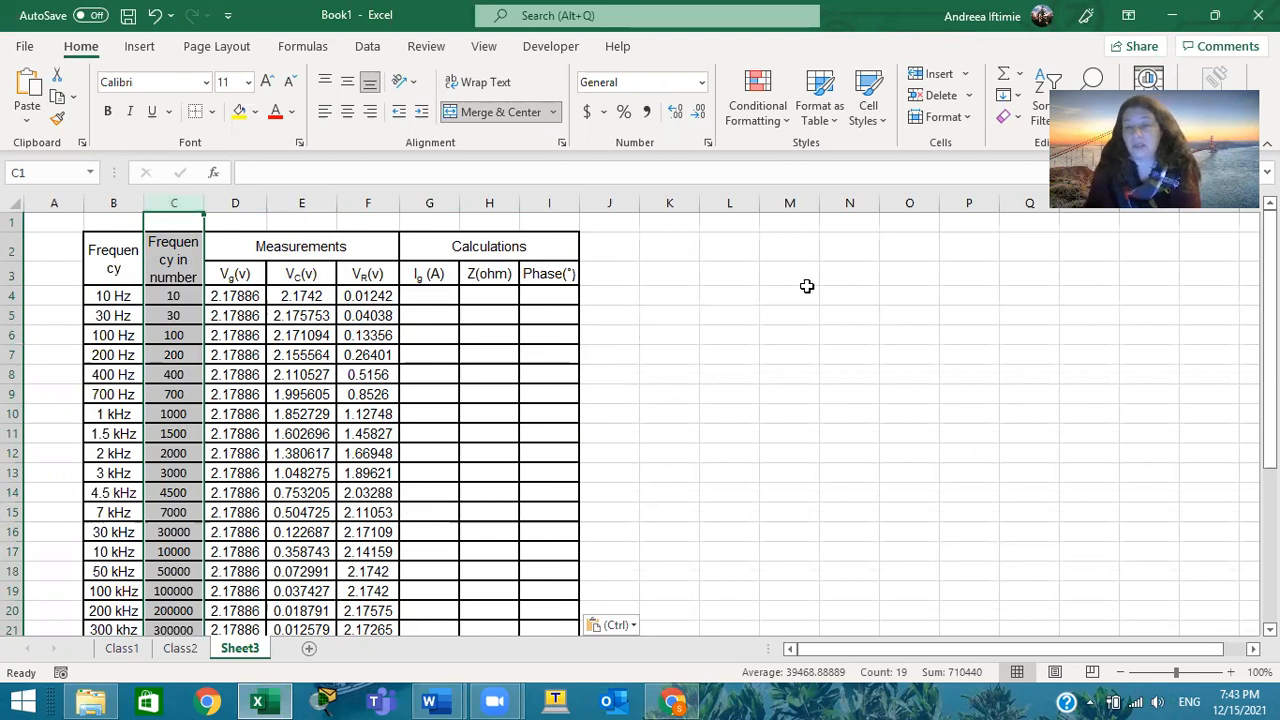
click(443, 292)
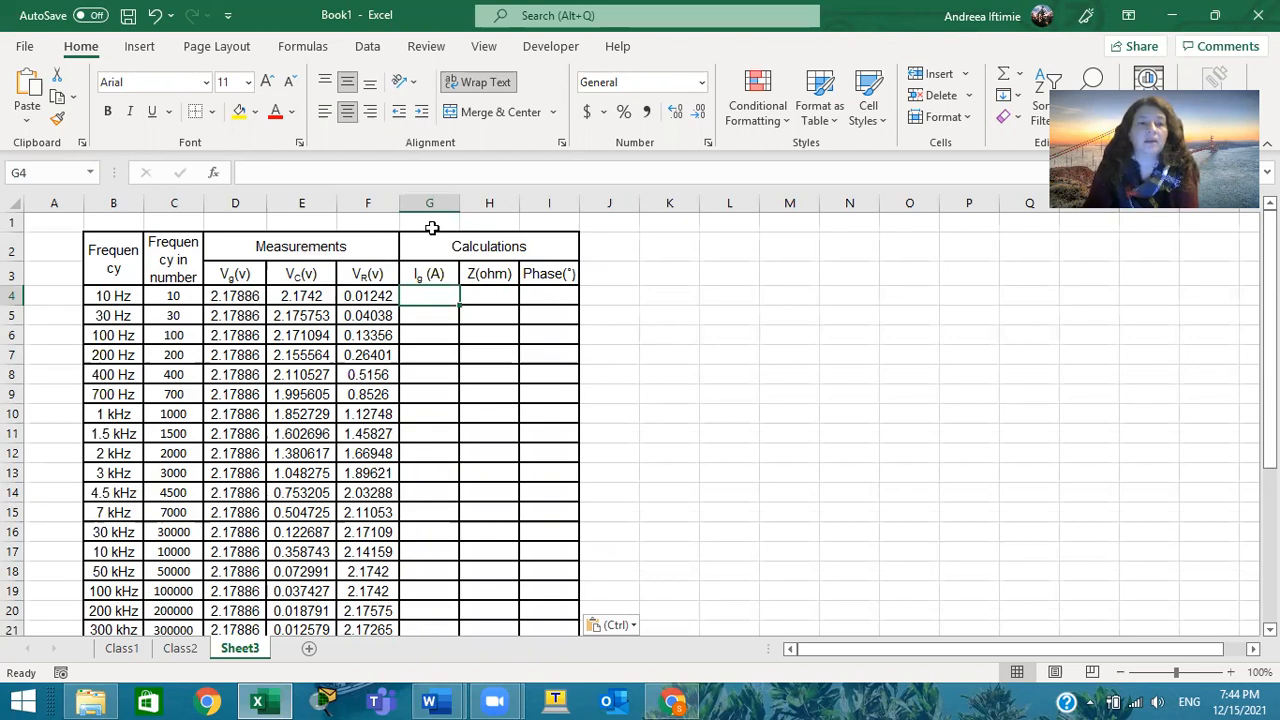
click(623, 240)
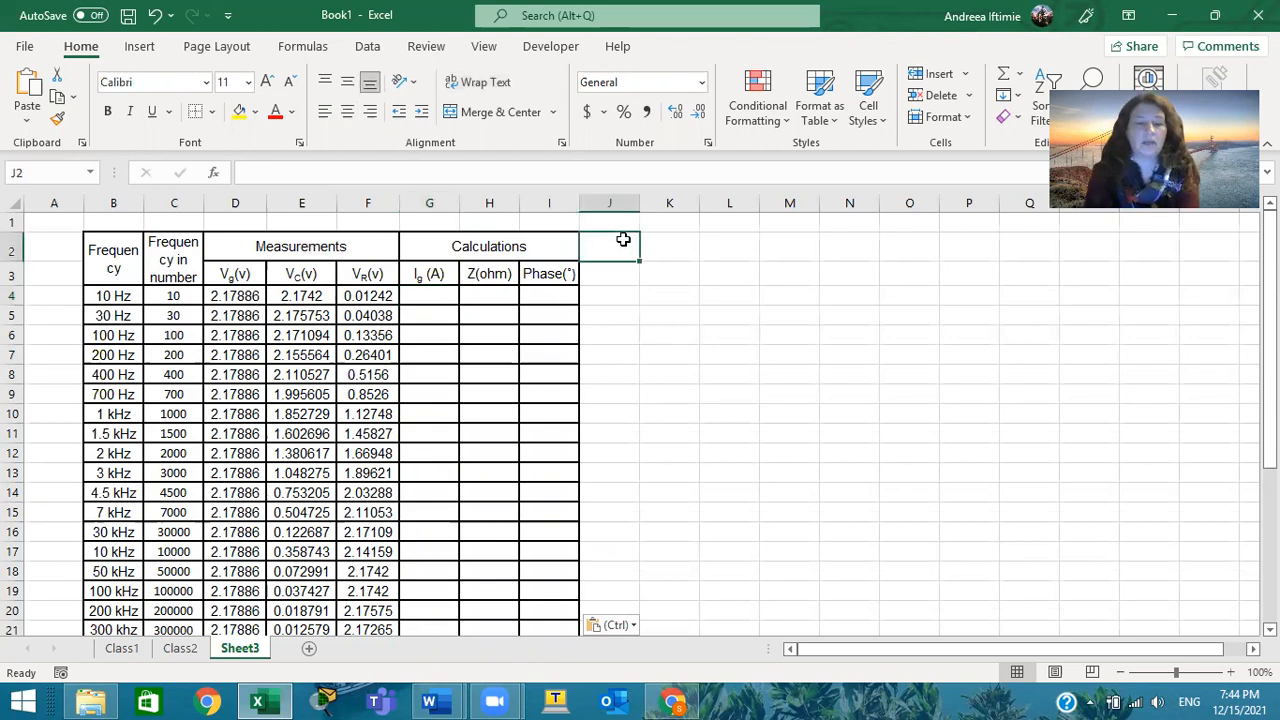
text(997)
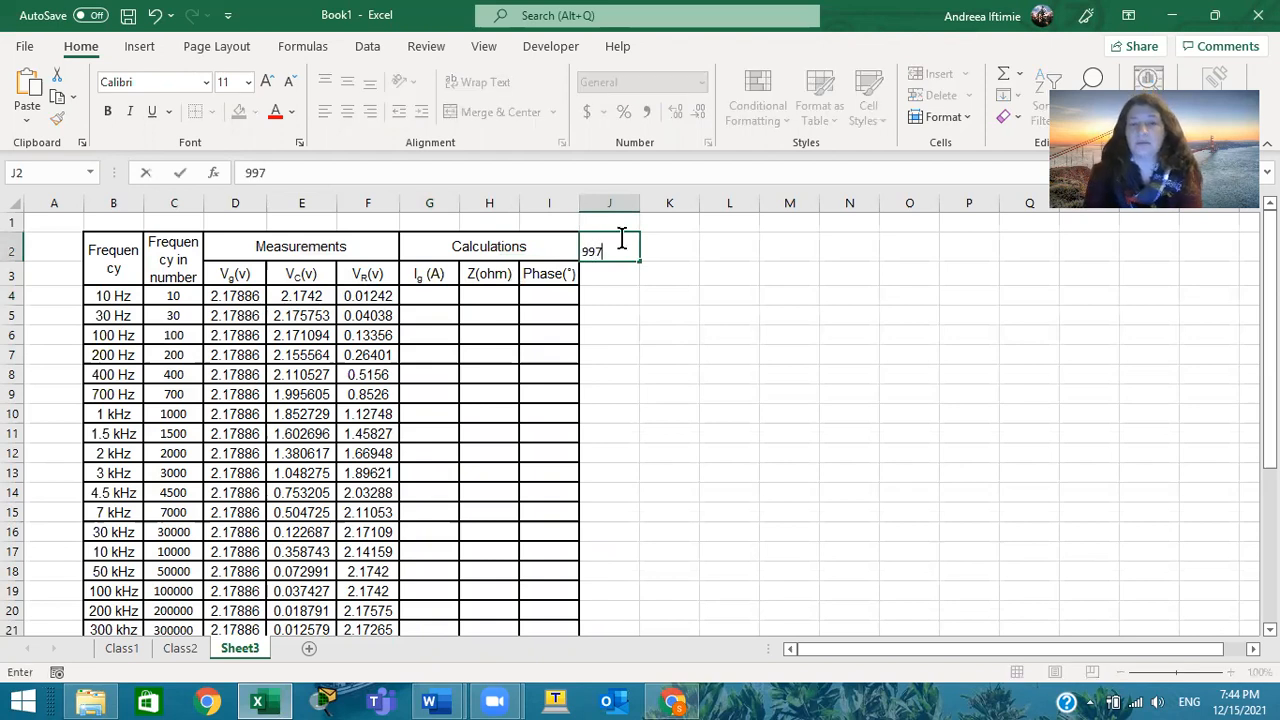
key(Return)
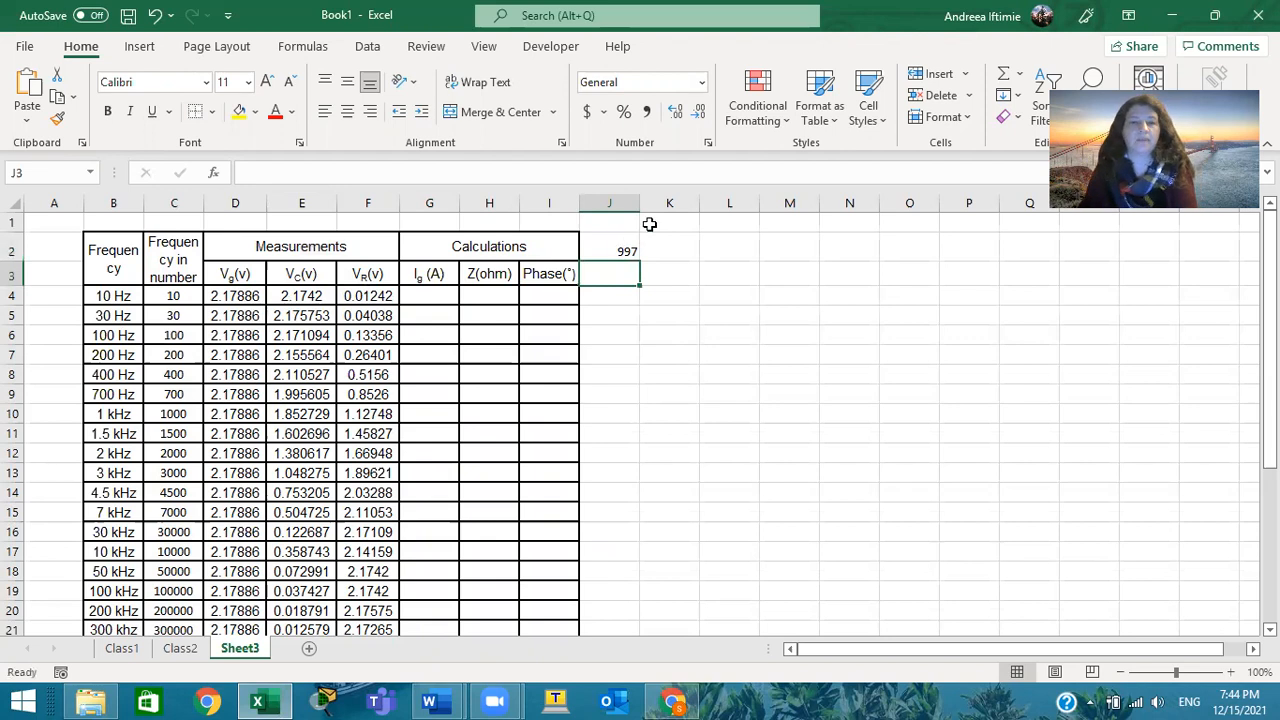
Enter the formula =D4/J2 in G4 to calculate Ig (A) for the 10 Hz row
click(419, 299)
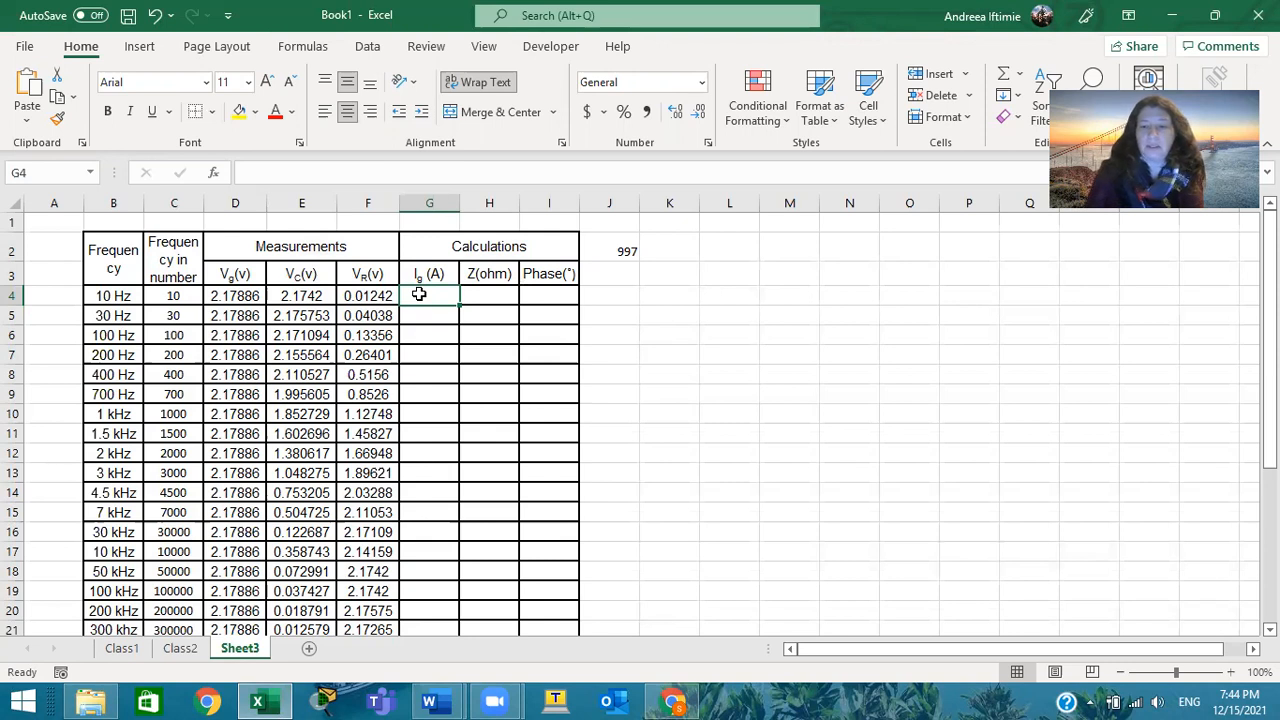
text(=)
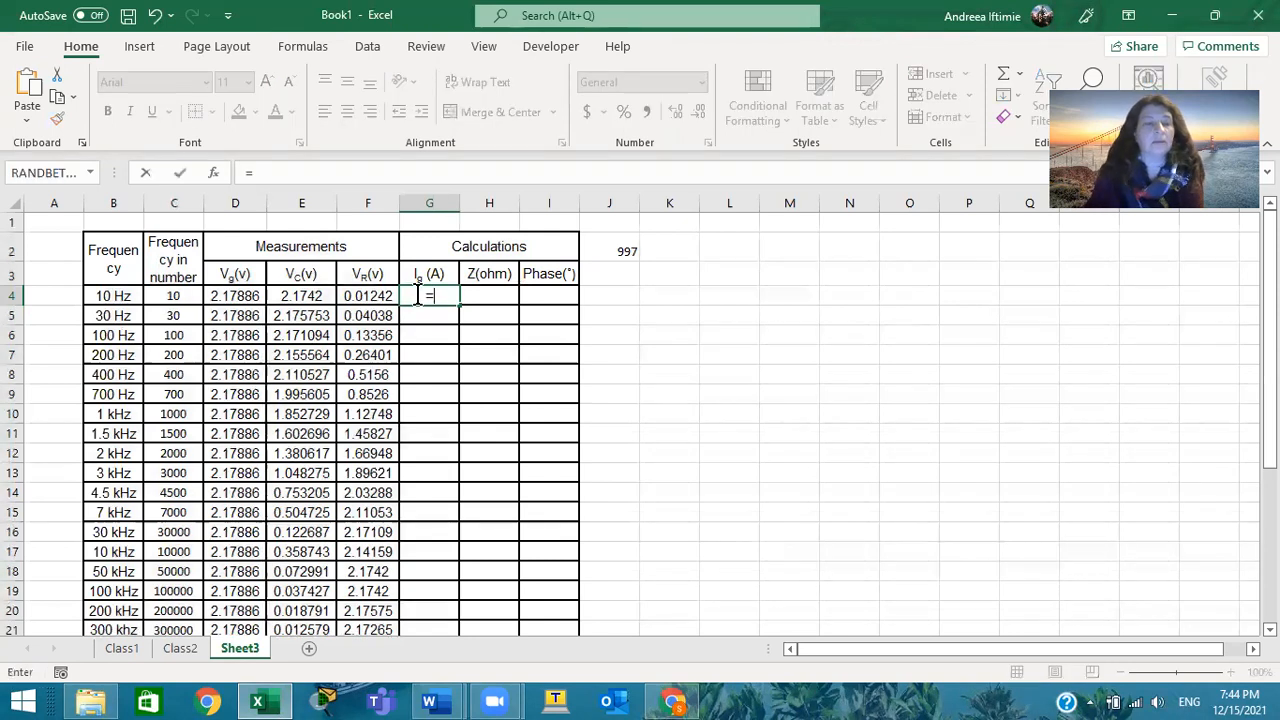
click(246, 296)
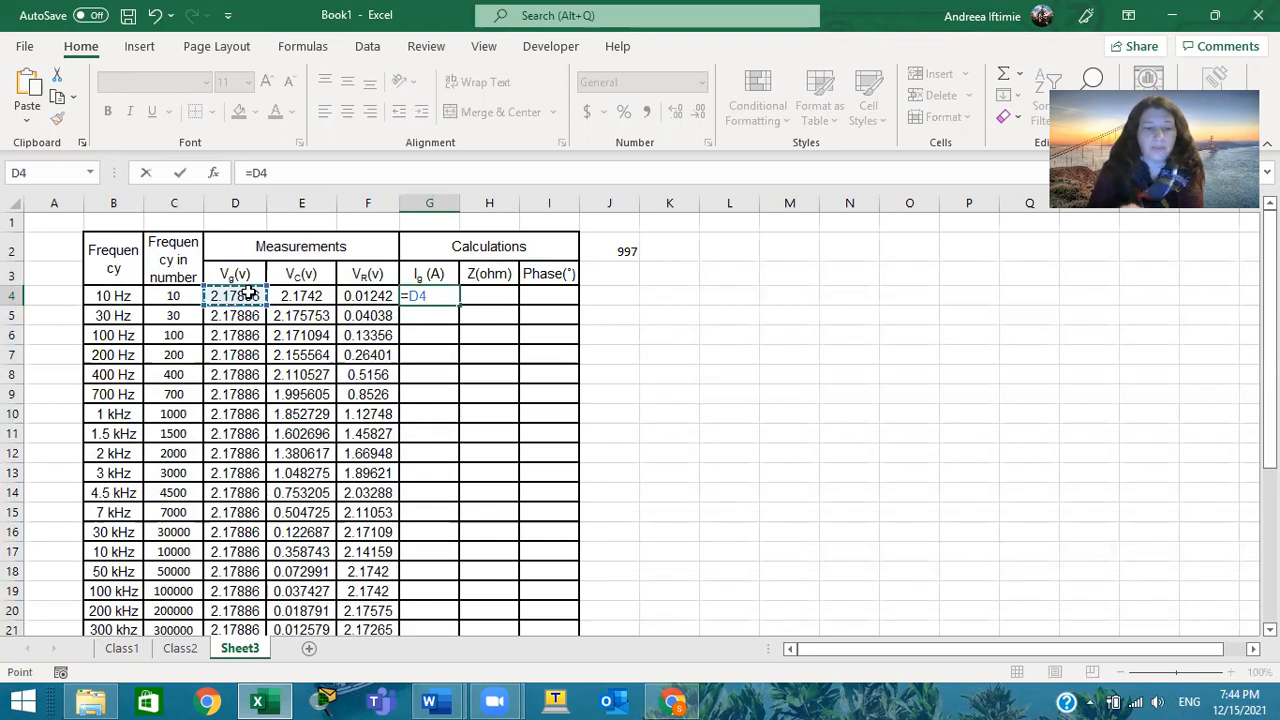
text(/)
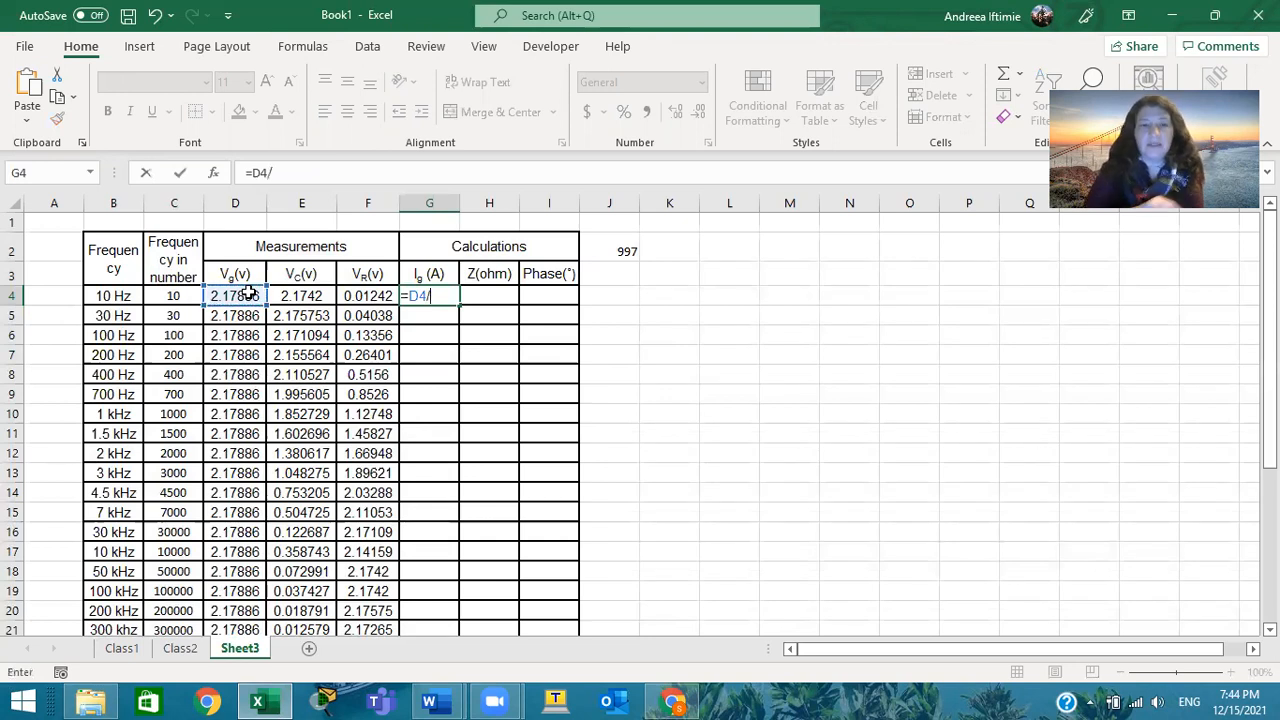
click(604, 249)
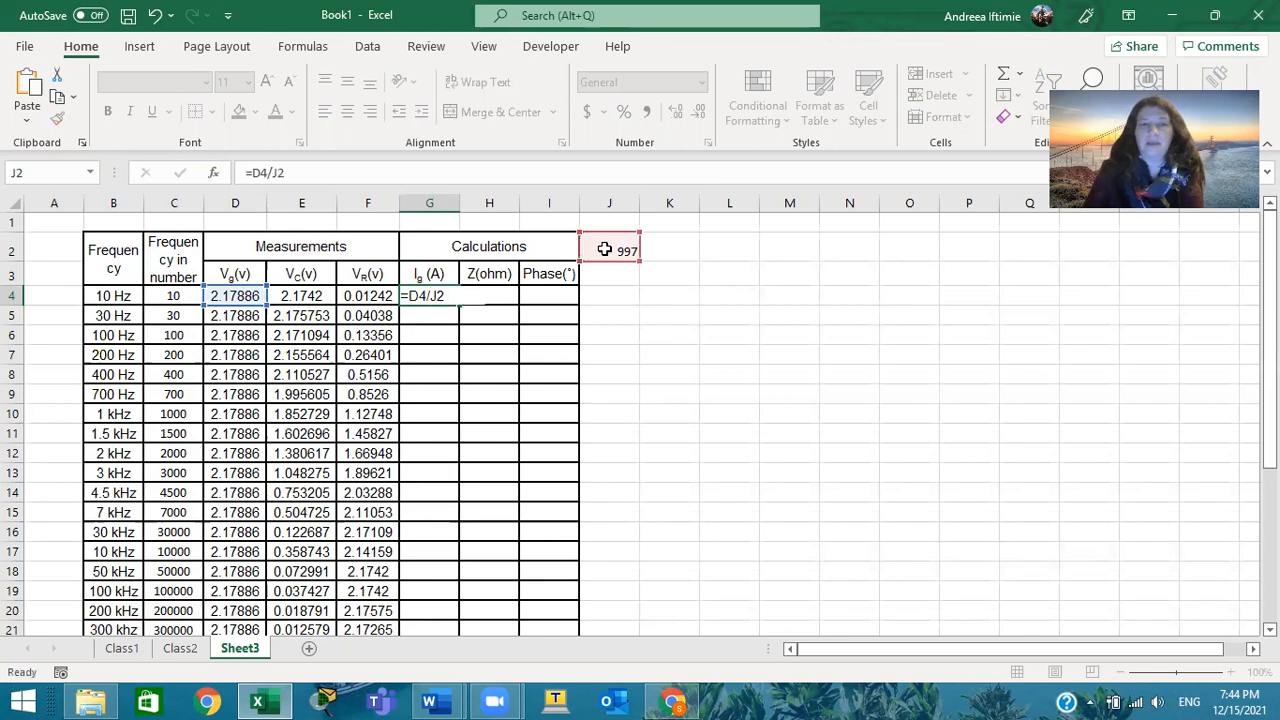
key(Return)
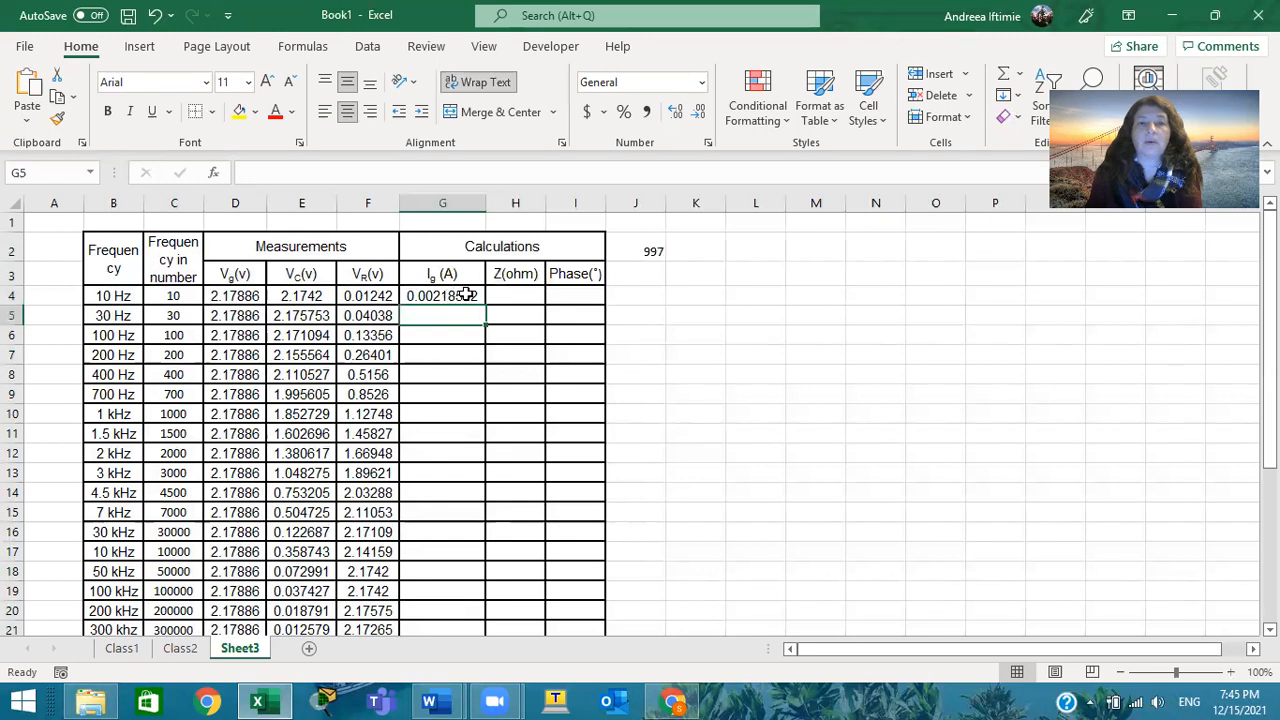
Make the reference to the constant absolute in the 10 Hz Ig (A) formula, so that G4 reads =D4/$J$2
click(645, 248)
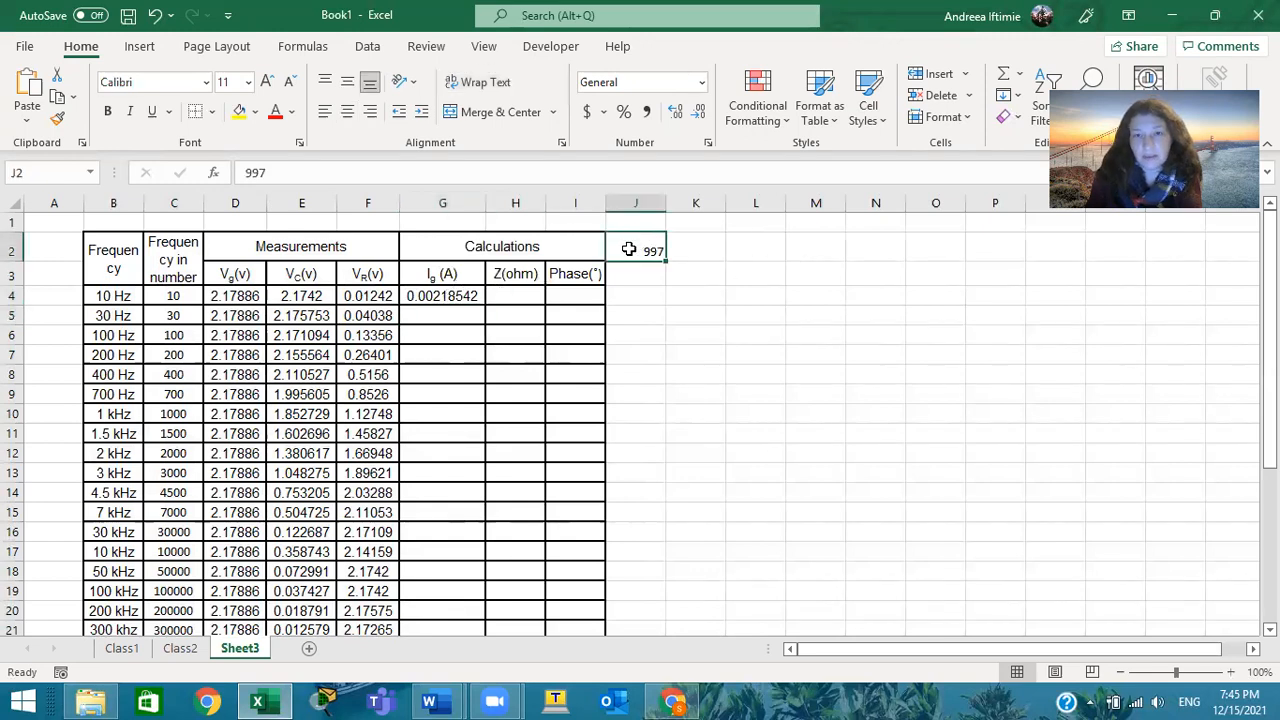
double_click(458, 295)
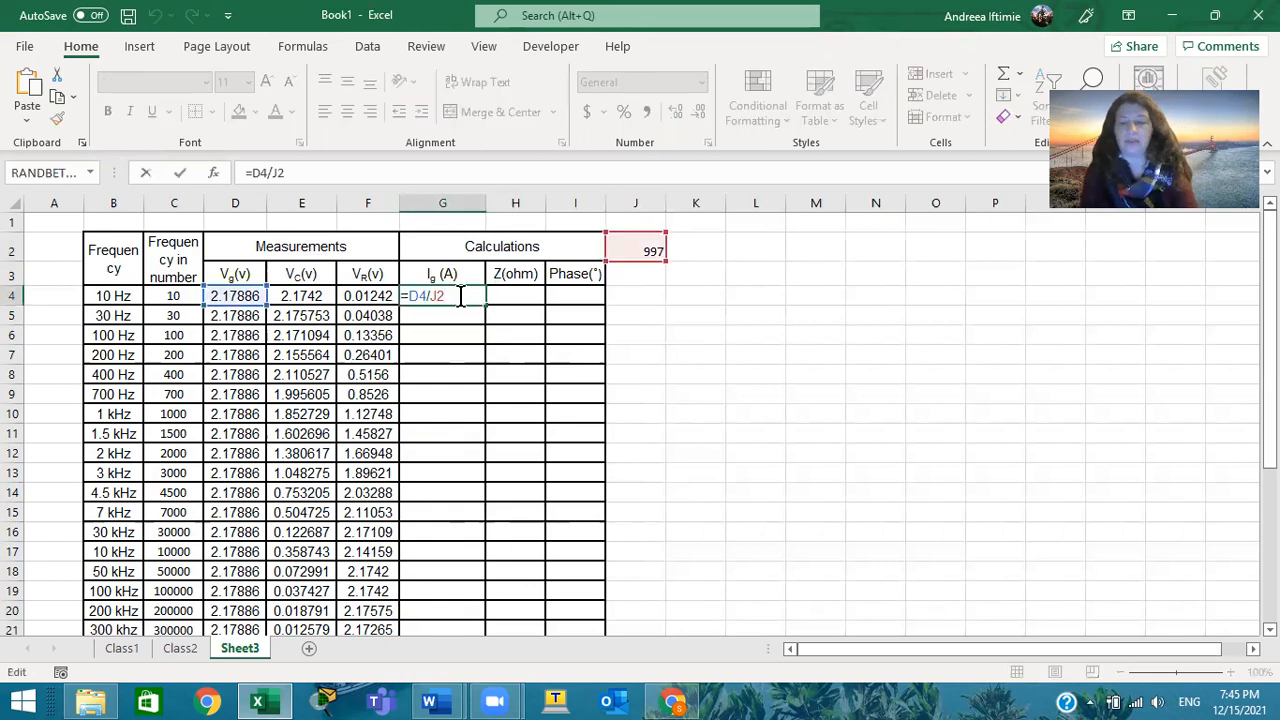
key(F4)
key(F4)
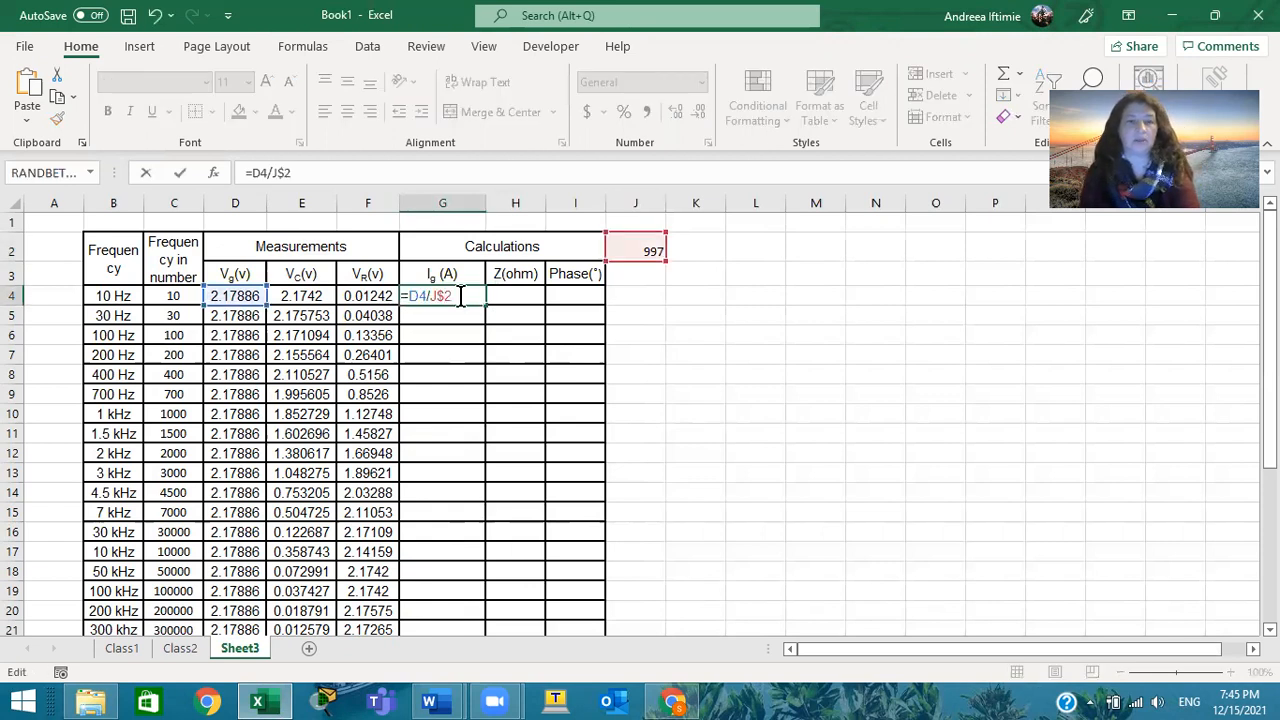
key(F4)
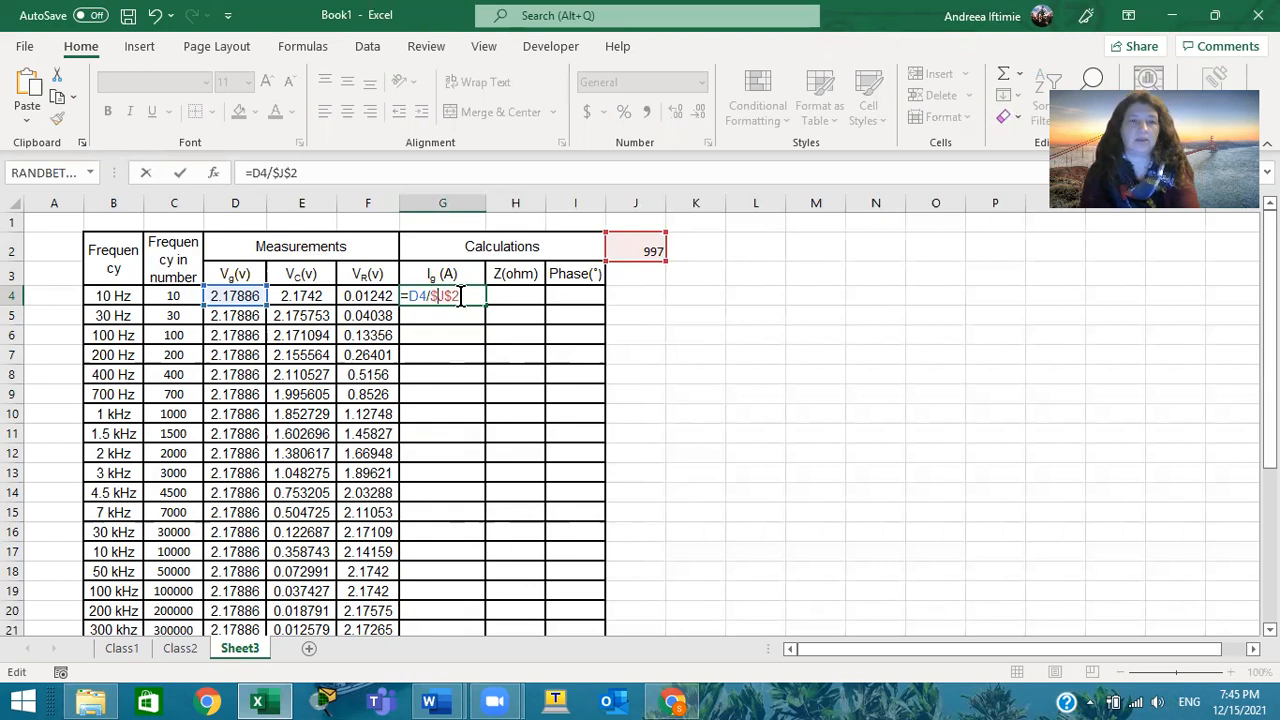
key(Return)
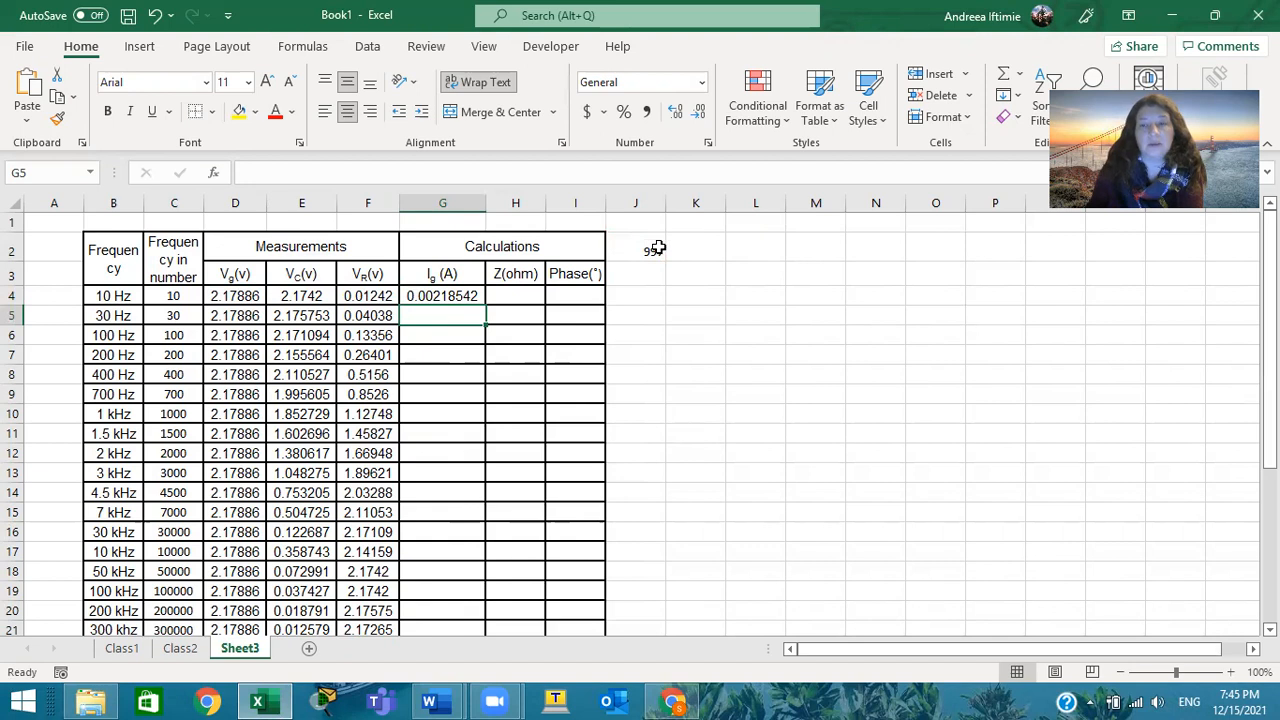
Fill the Ig (A) formula from G4 down to the 300 kHz row in G21
click(468, 298)
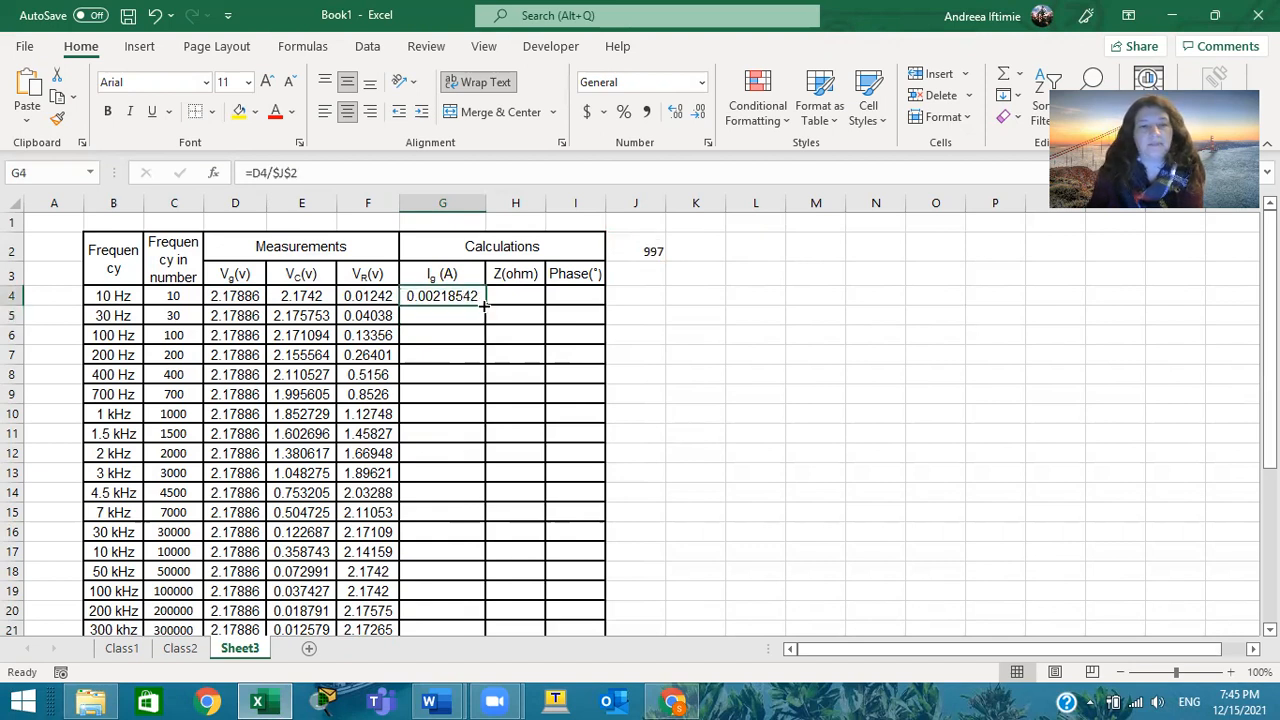
drag(487, 308, 482, 592)
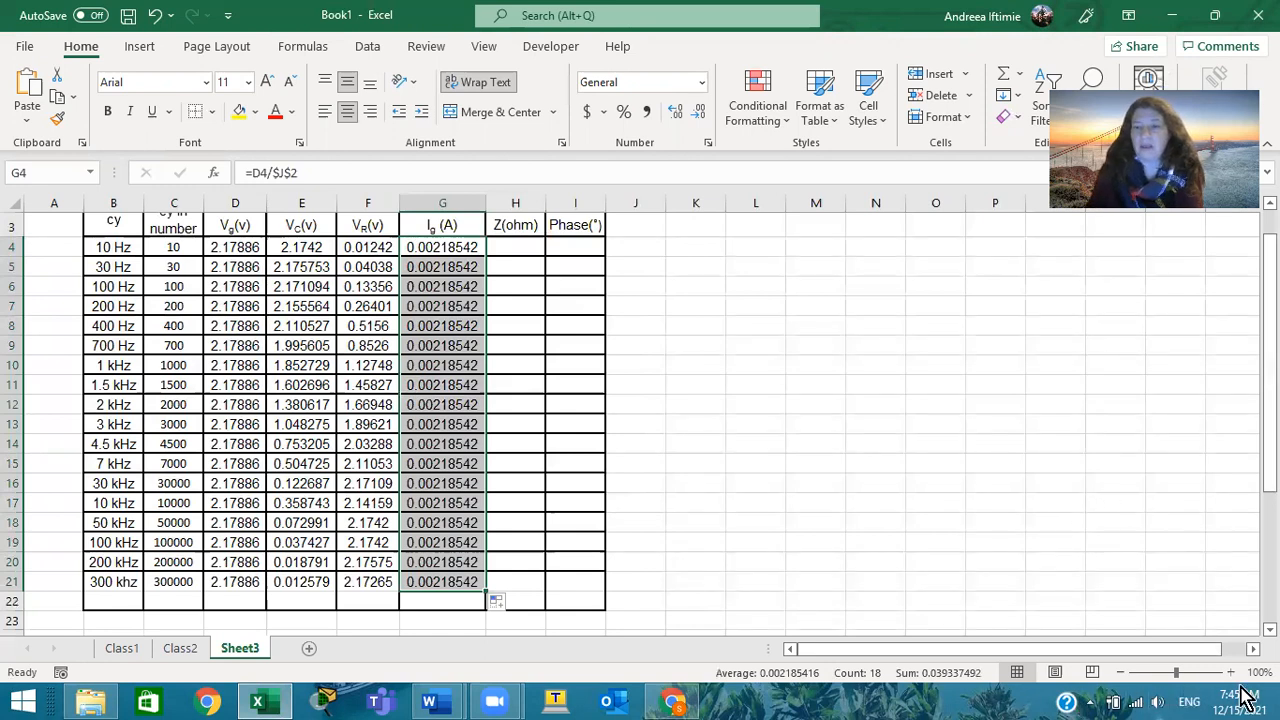
click(1025, 552)
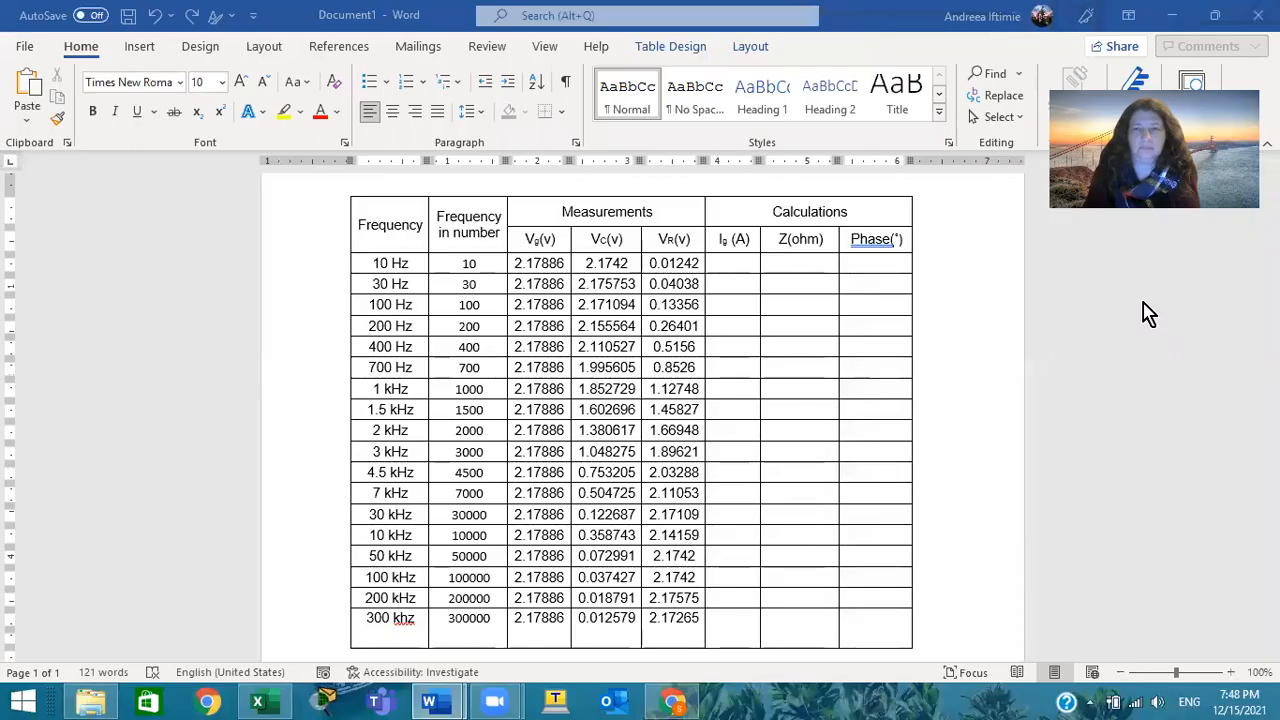
click(1172, 16)
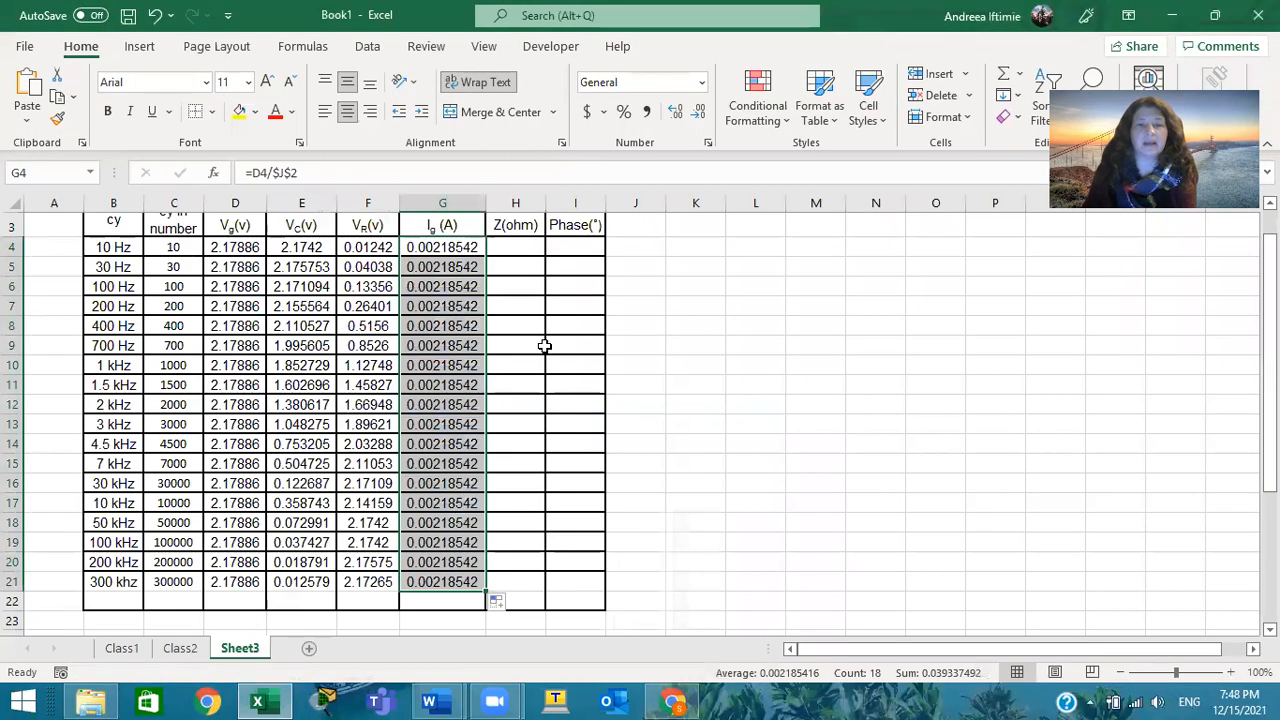
Correct the Ig (A) formula in G4 to =F4/$J$2 so that it divides VR by the constant
scroll(757, 437, up, 1)
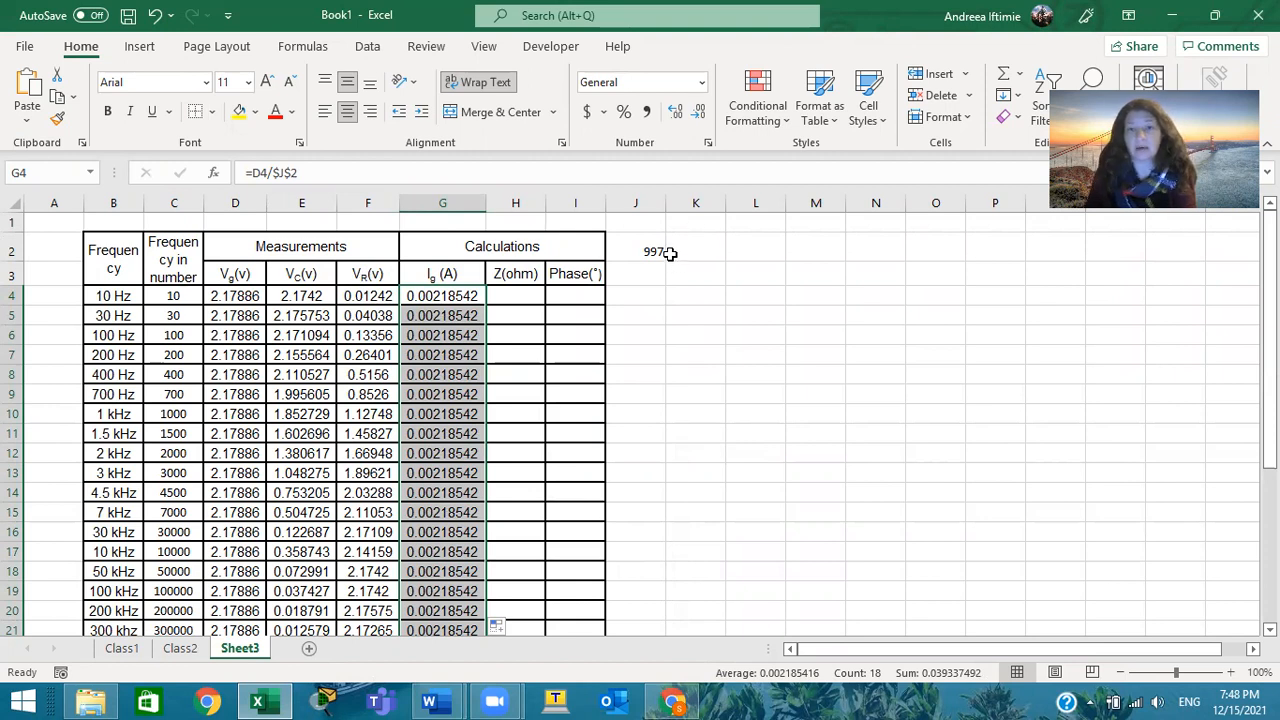
click(453, 299)
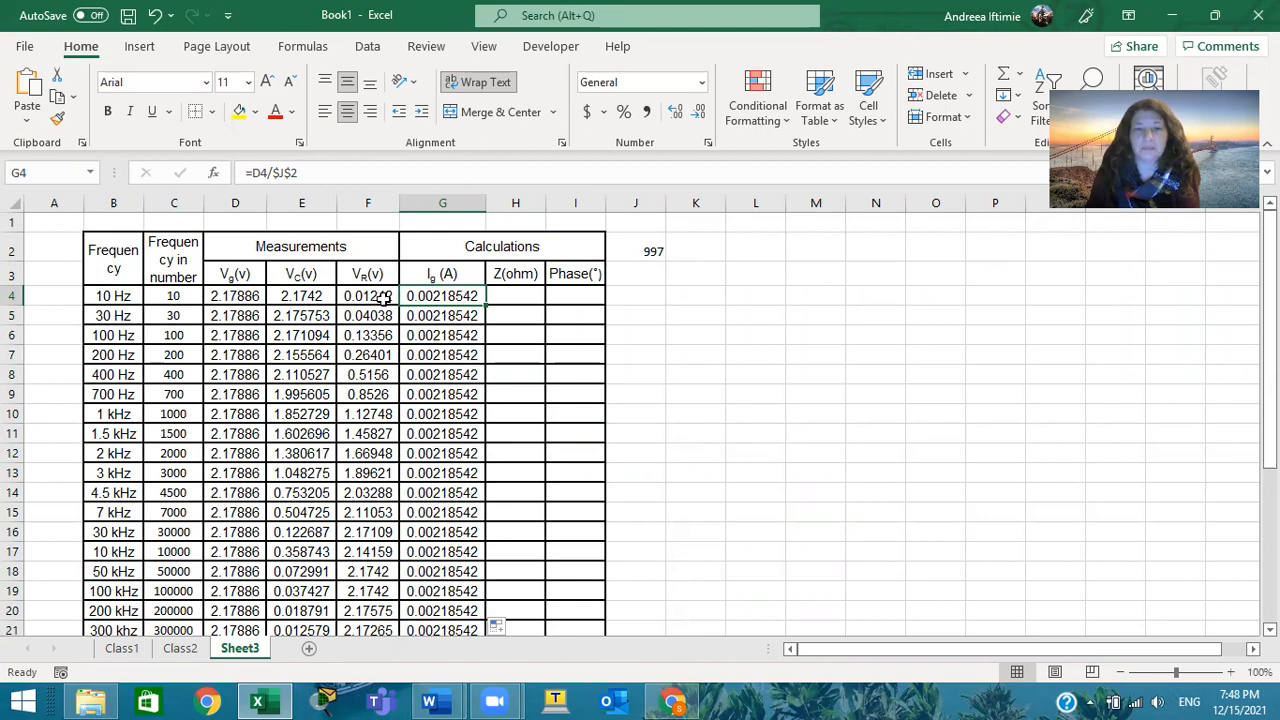
double_click(447, 297)
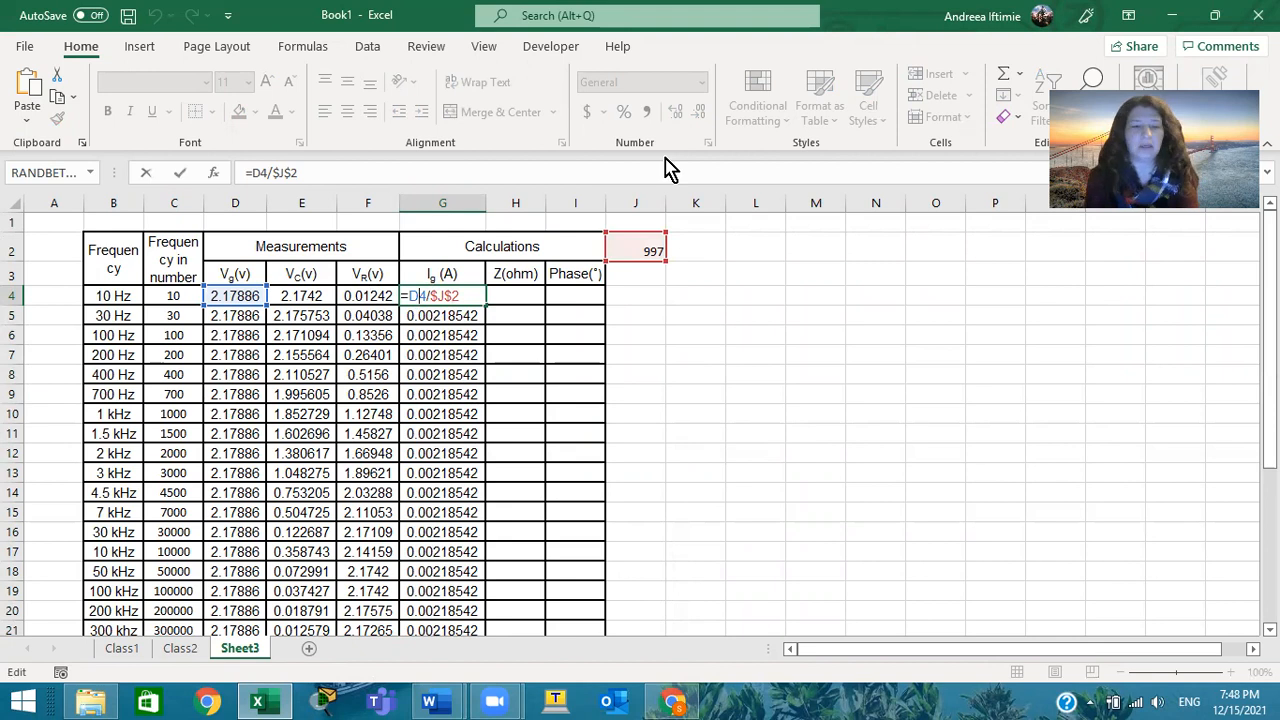
text(f)
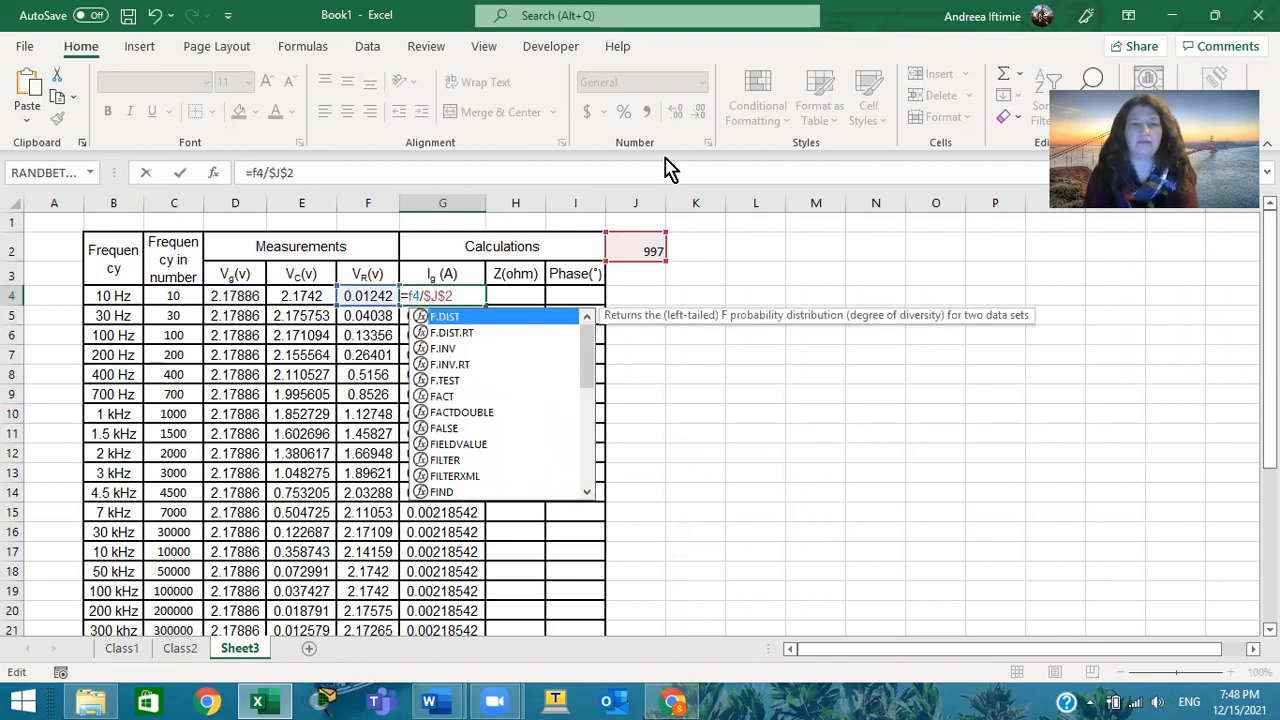
key(Page_Down)
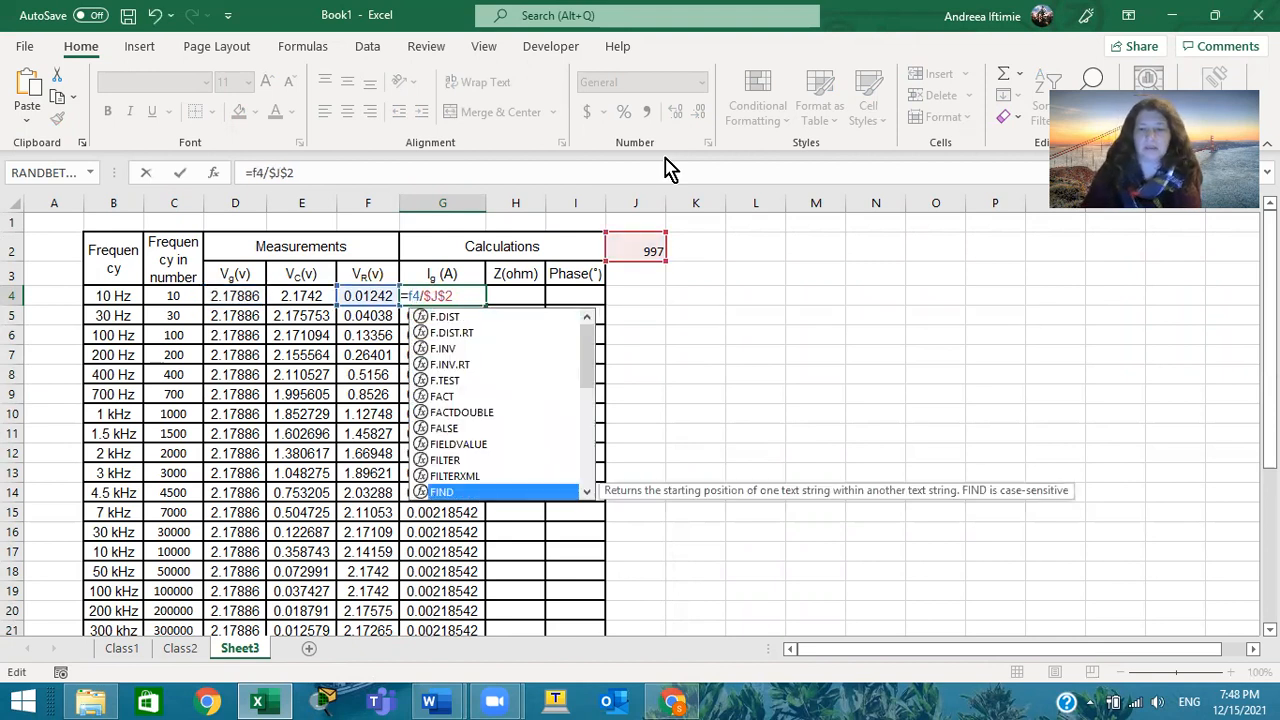
key(Return)
Copy the corrected Ig (A) formula from G4 down through G21 and check the column to its last frequency row
click(484, 297)
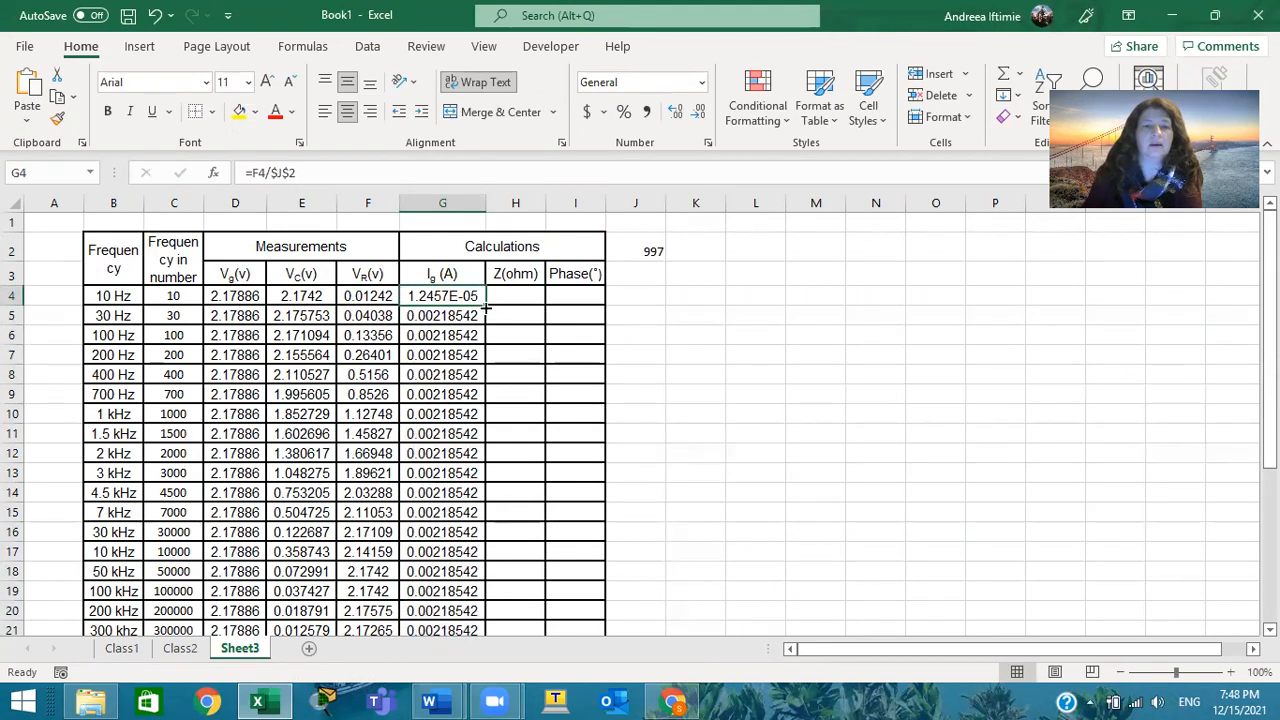
double_click(485, 305)
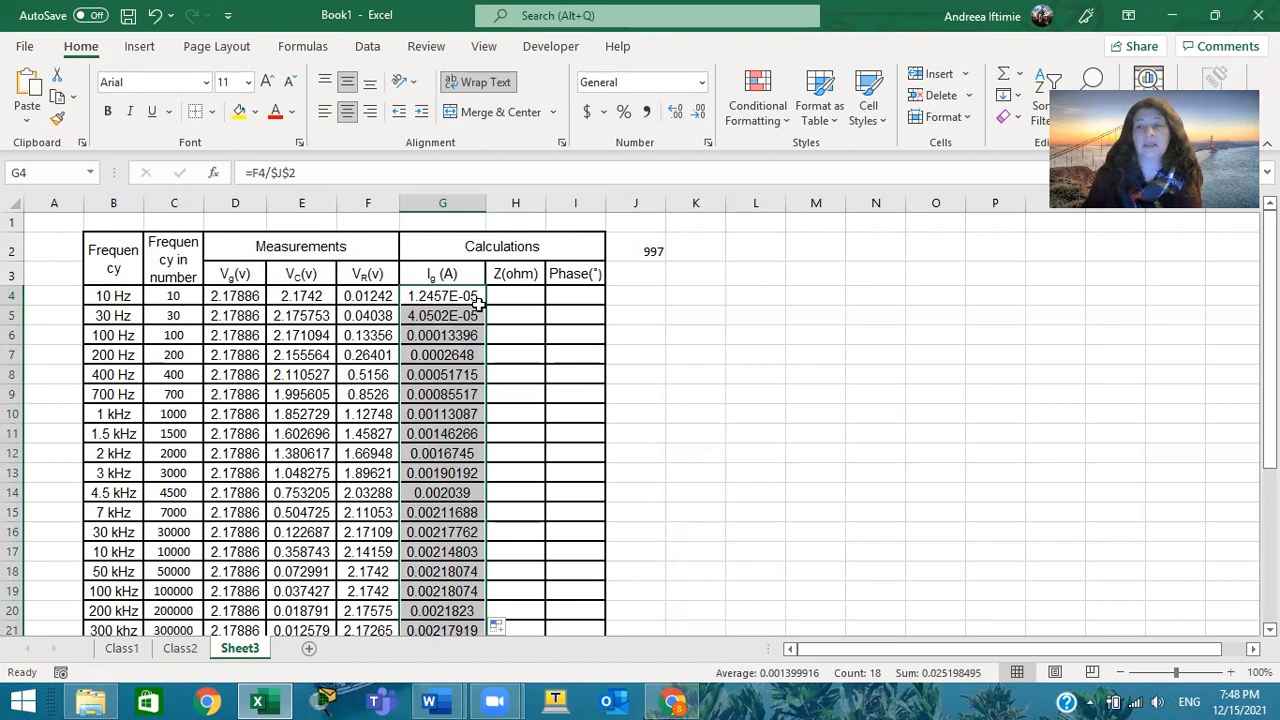
scroll(626, 357, down, 2)
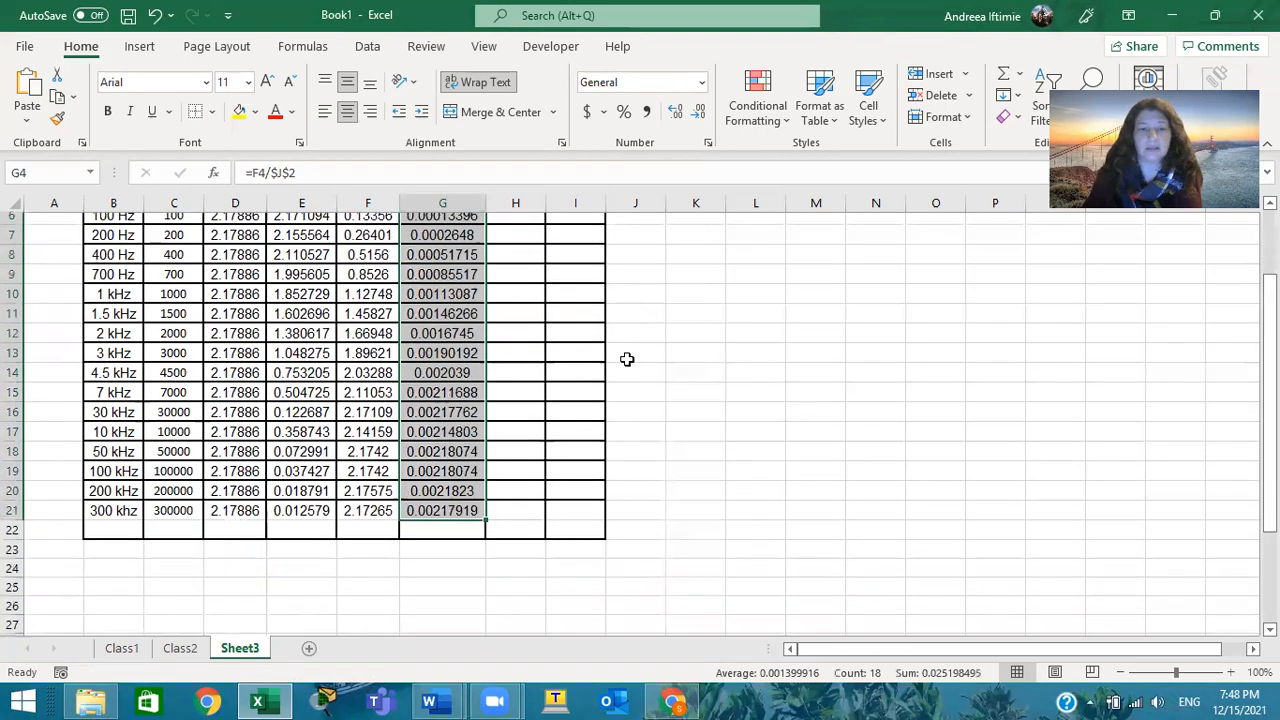
scroll(626, 357, up, 2)
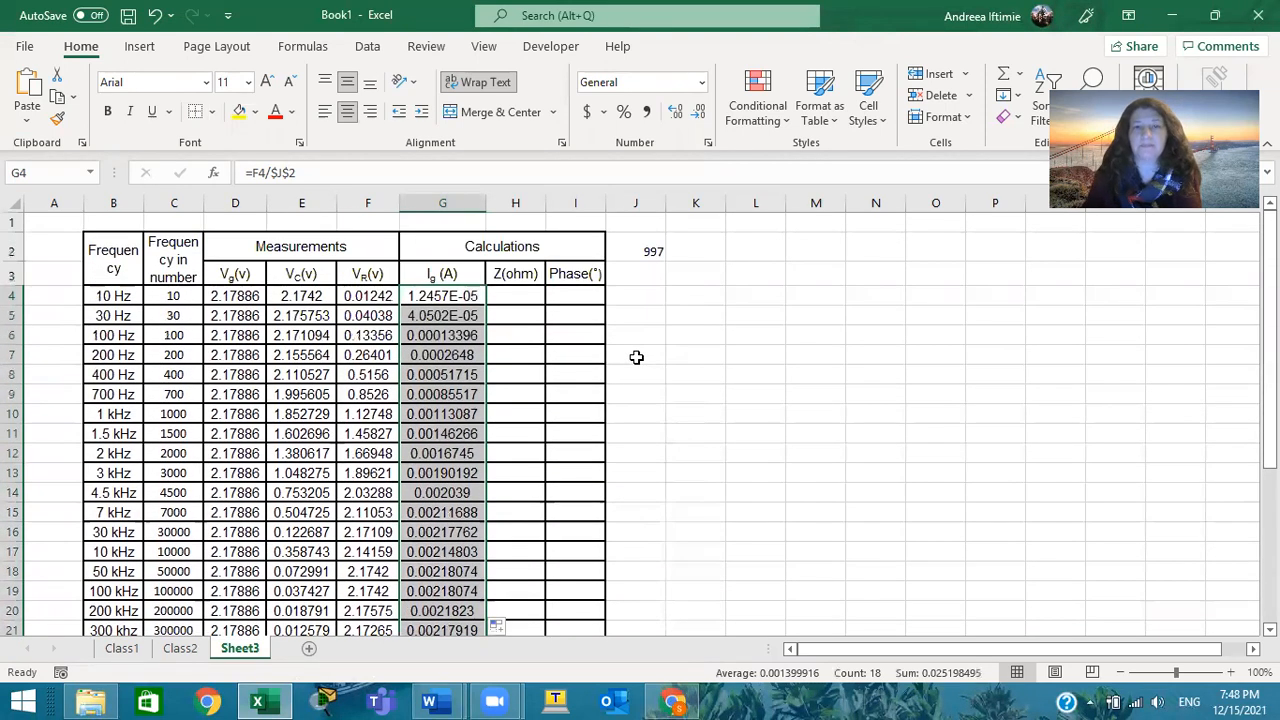
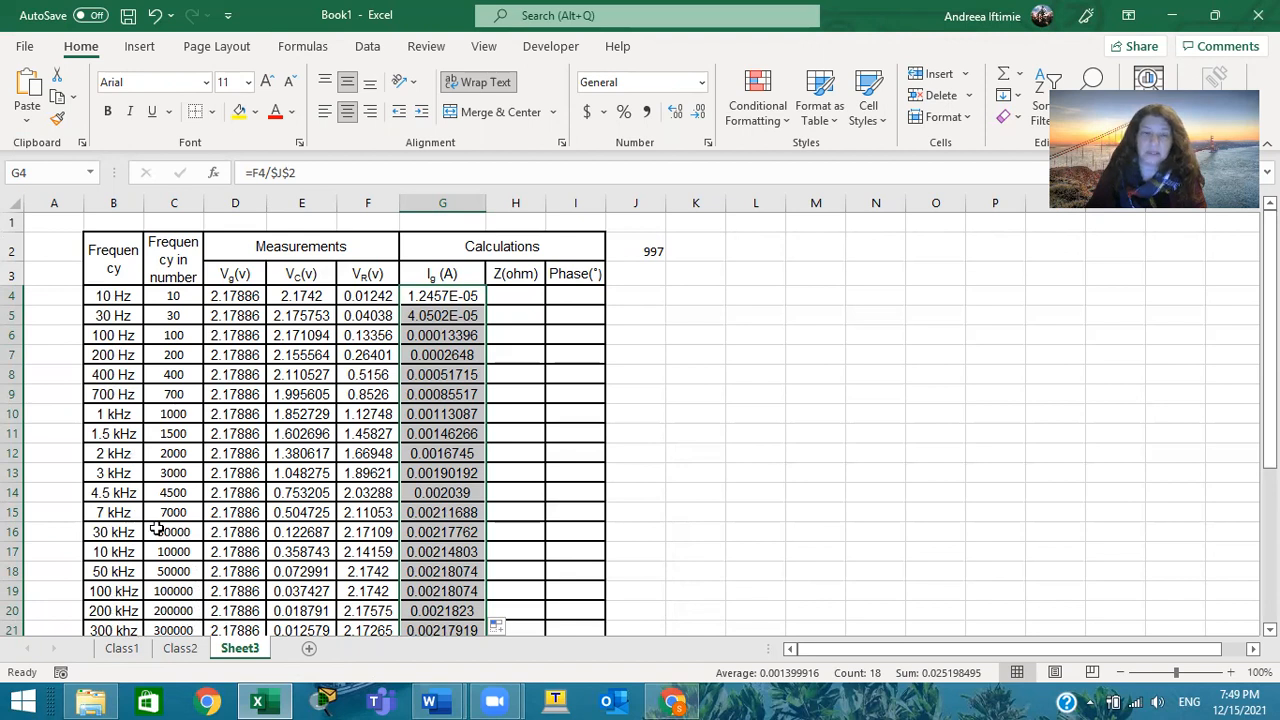
scroll(175, 318, down, 3)
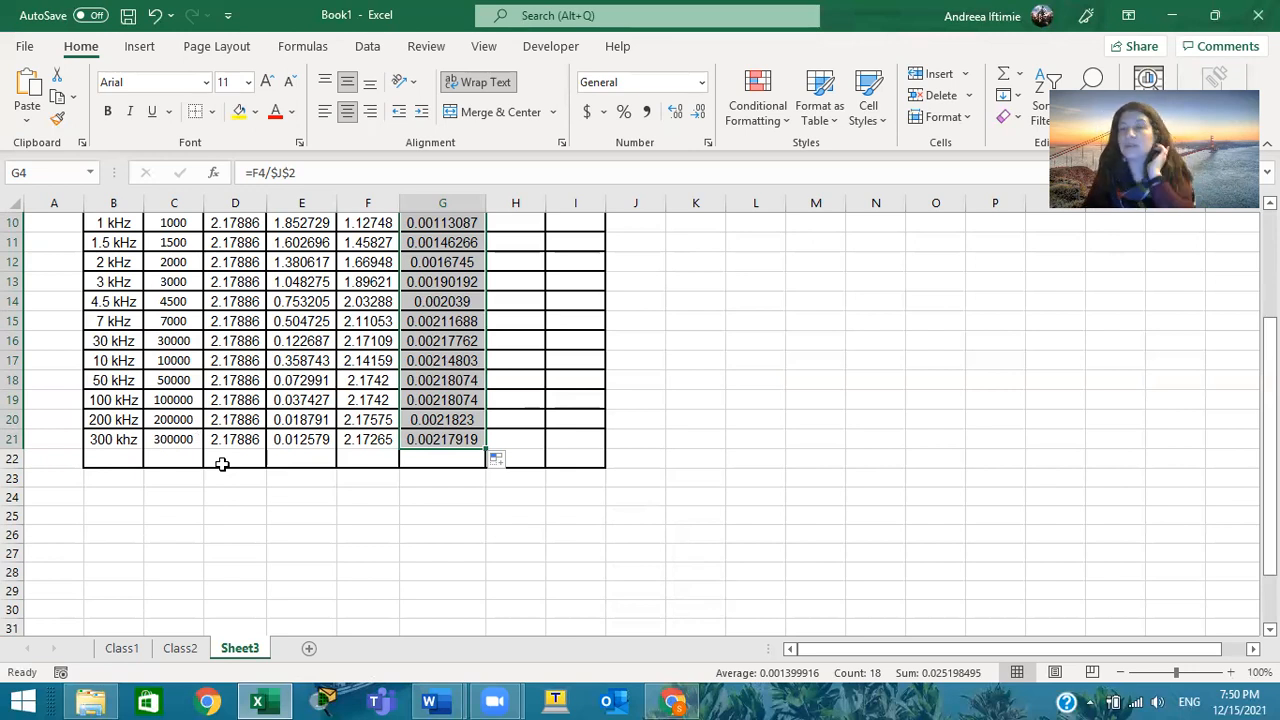
scroll(914, 443, up, 3)
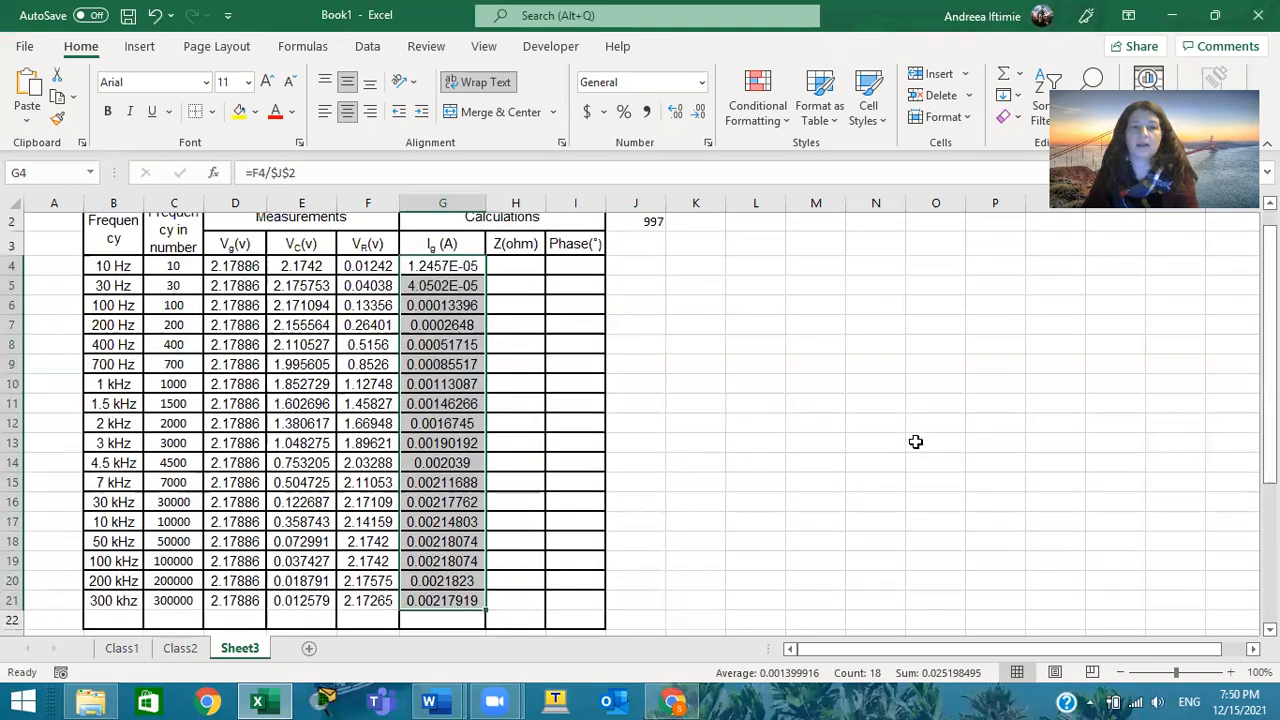
click(515, 296)
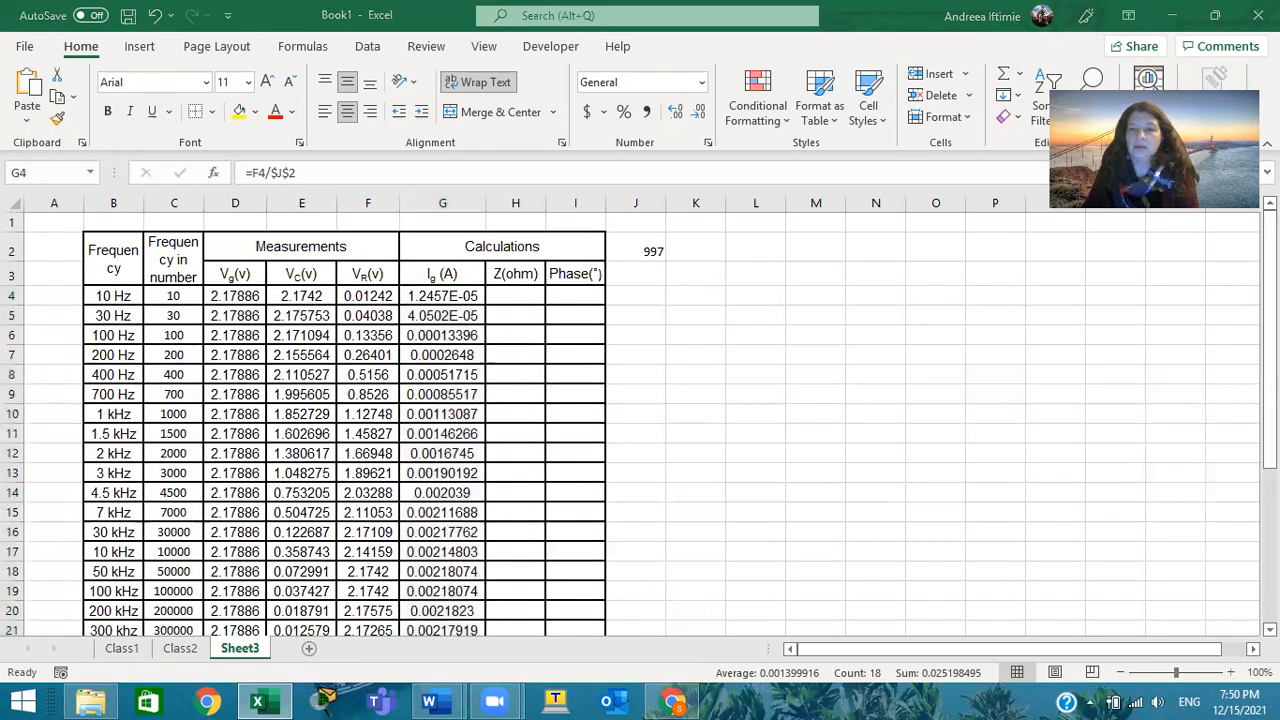
Try to copy the Frequency in number column and the Ig (A) column together, including their headers, down to the 300 kHz row
scroll(1085, 335, down, 1)
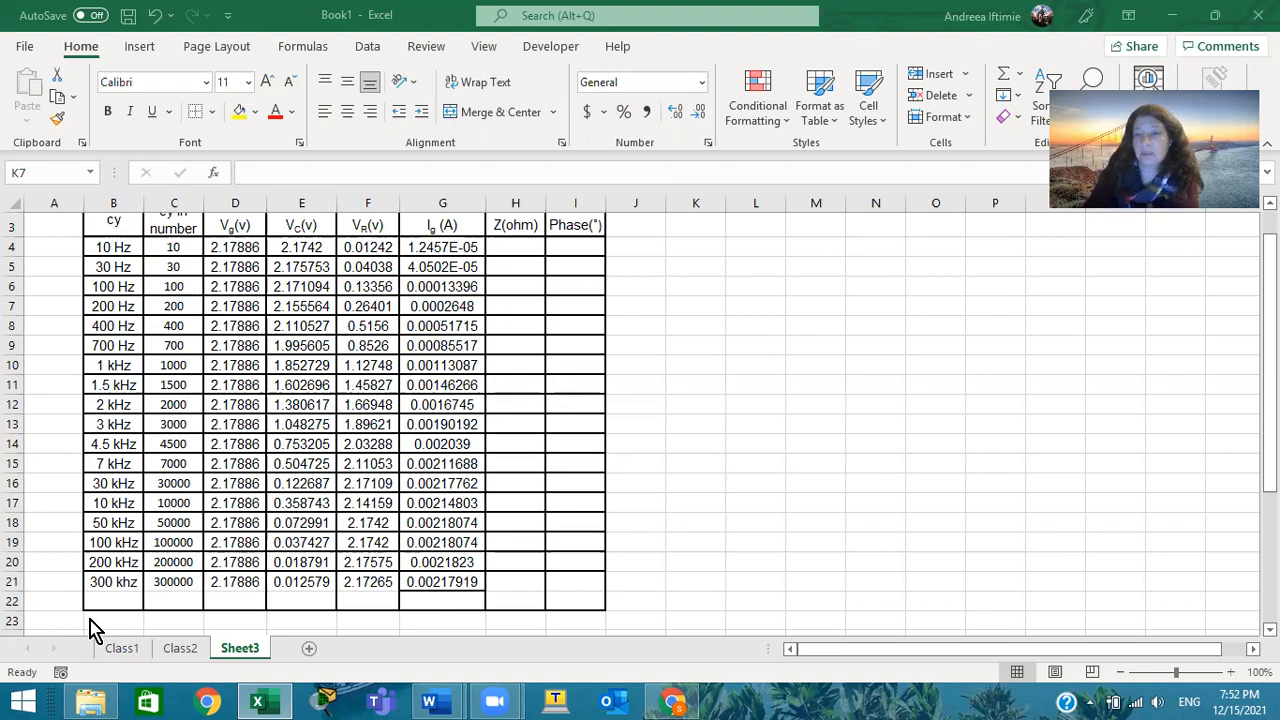
click(184, 246)
drag(176, 226, 176, 594)
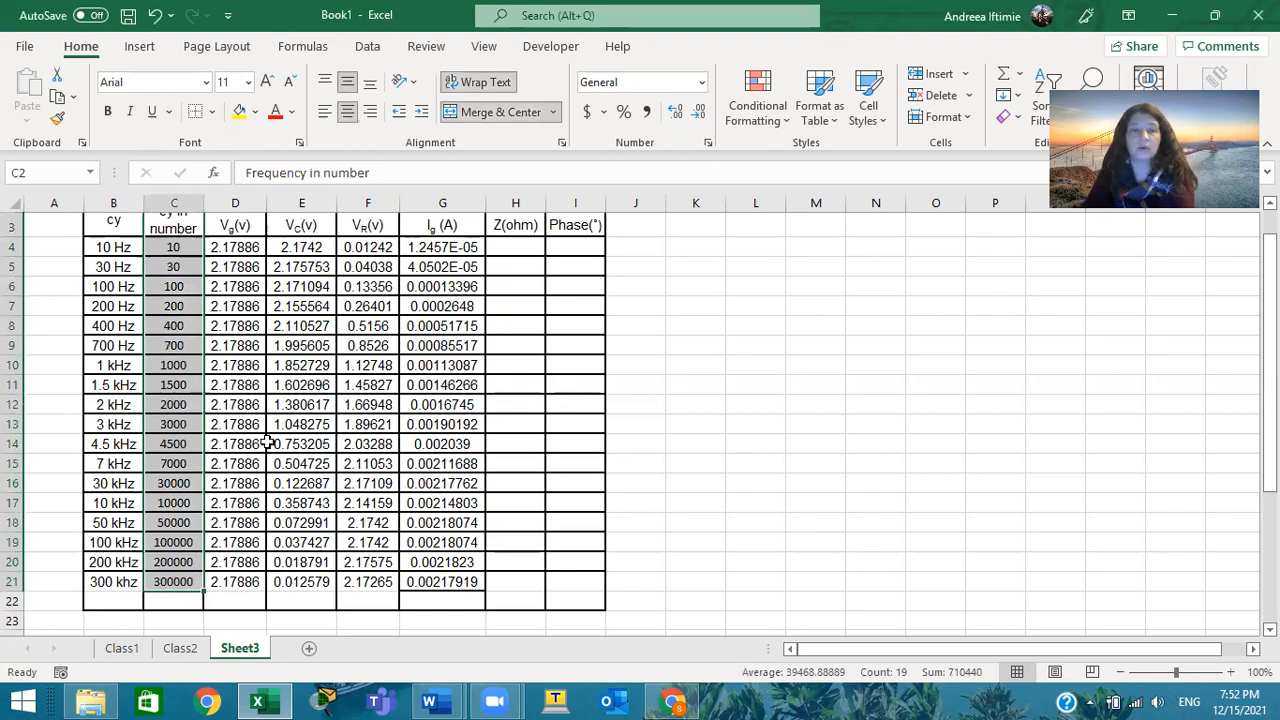
ctrl+click(456, 232)
drag(456, 232, 463, 582)
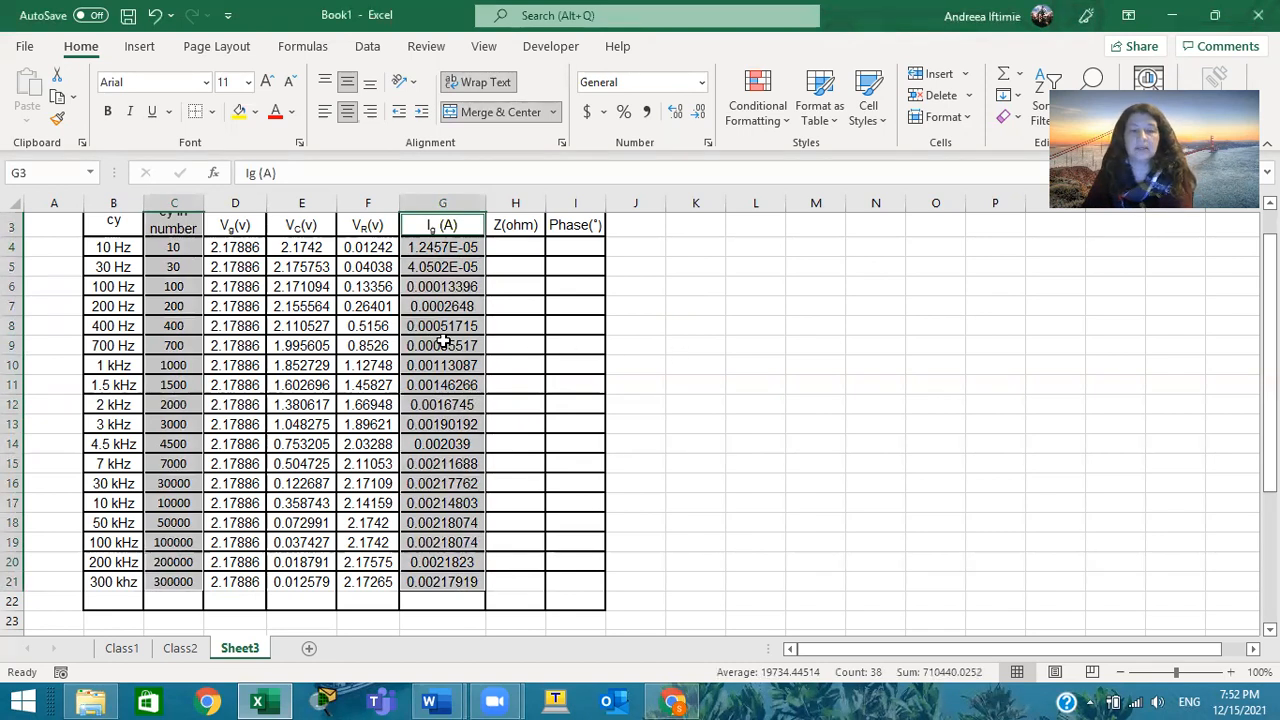
key(ctrl+c)
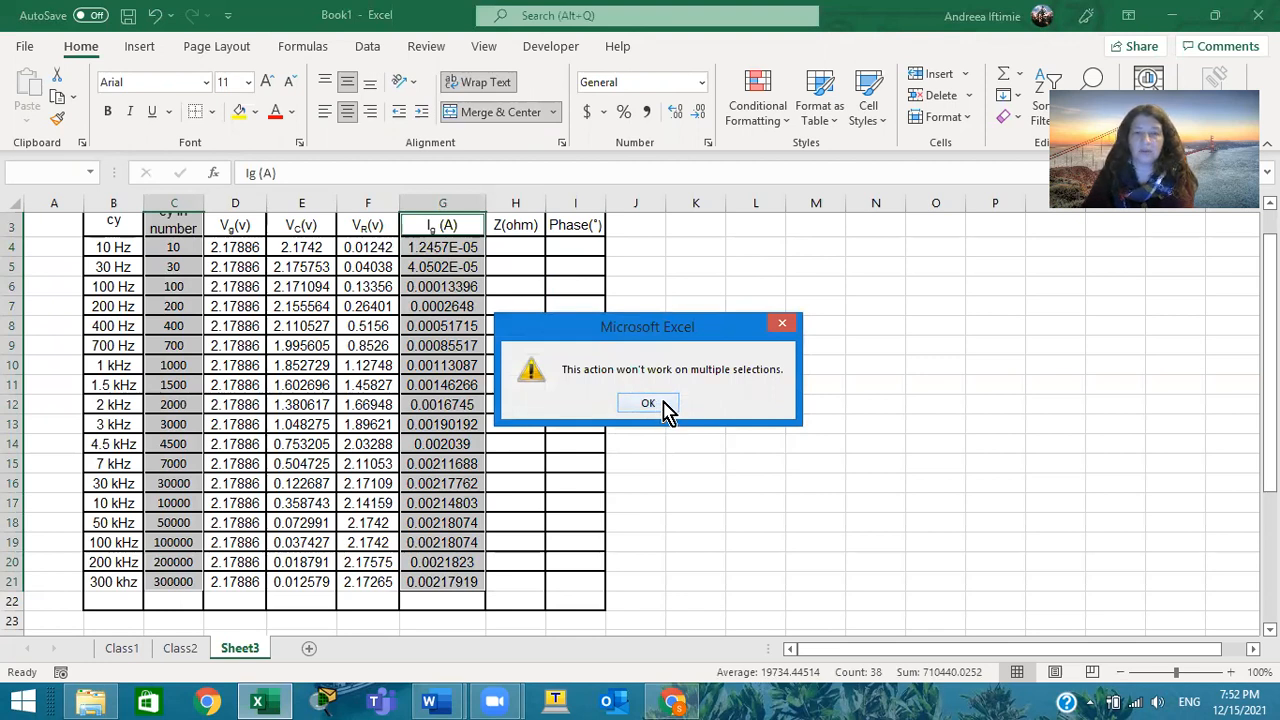
click(661, 406)
click(663, 404)
scroll(708, 404, up, 1)
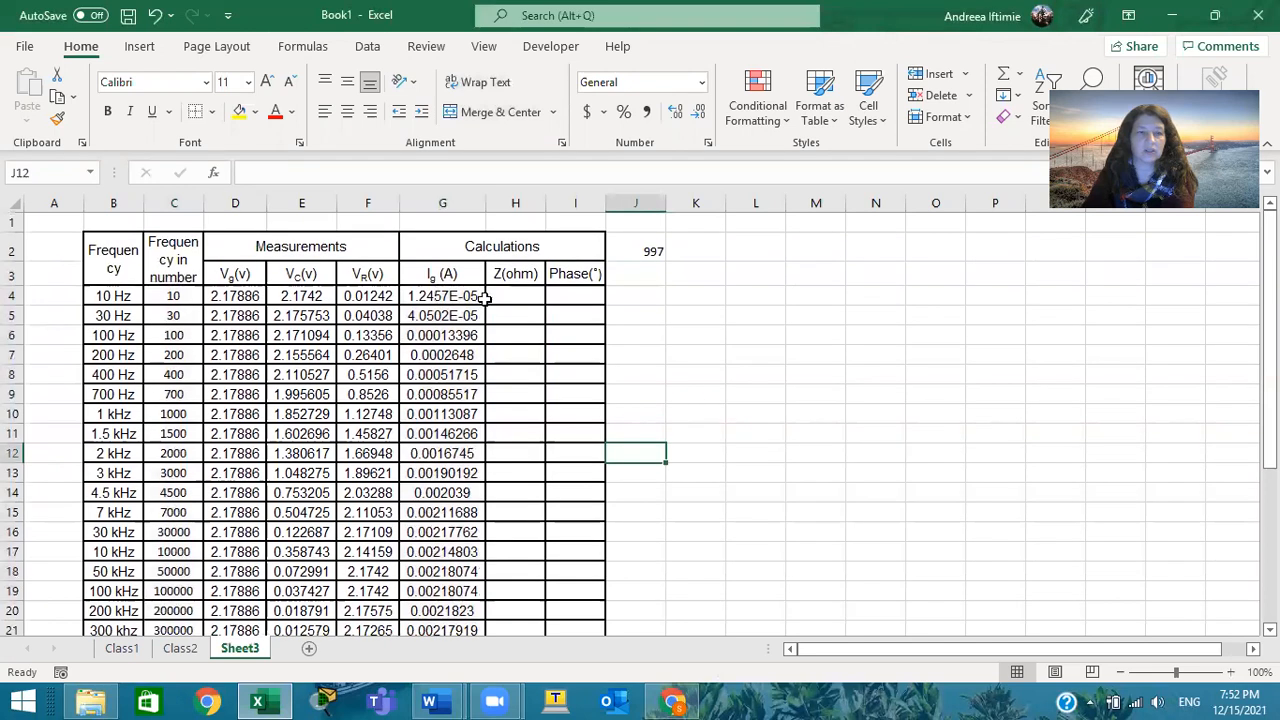
Copy the Vg(v) and Ig (A) columns with their headers to K3 as a test, and undo the paste
drag(235, 274, 240, 575)
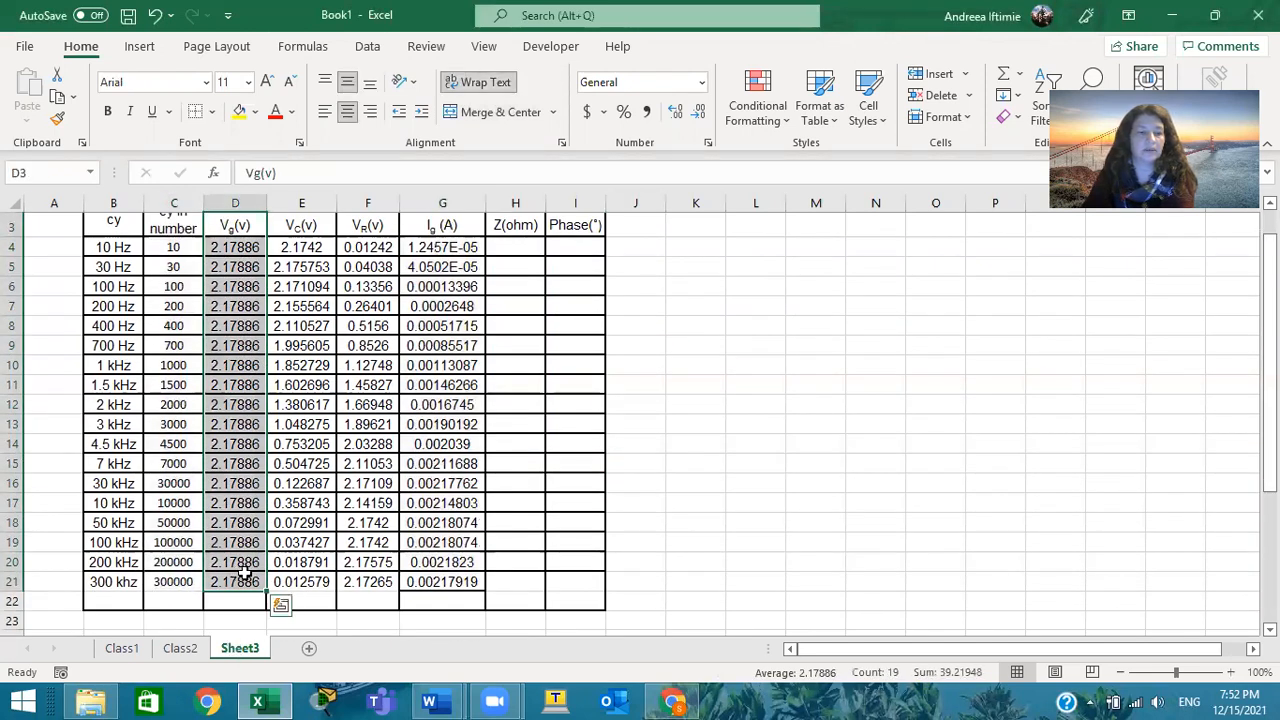
drag(443, 224, 440, 581)
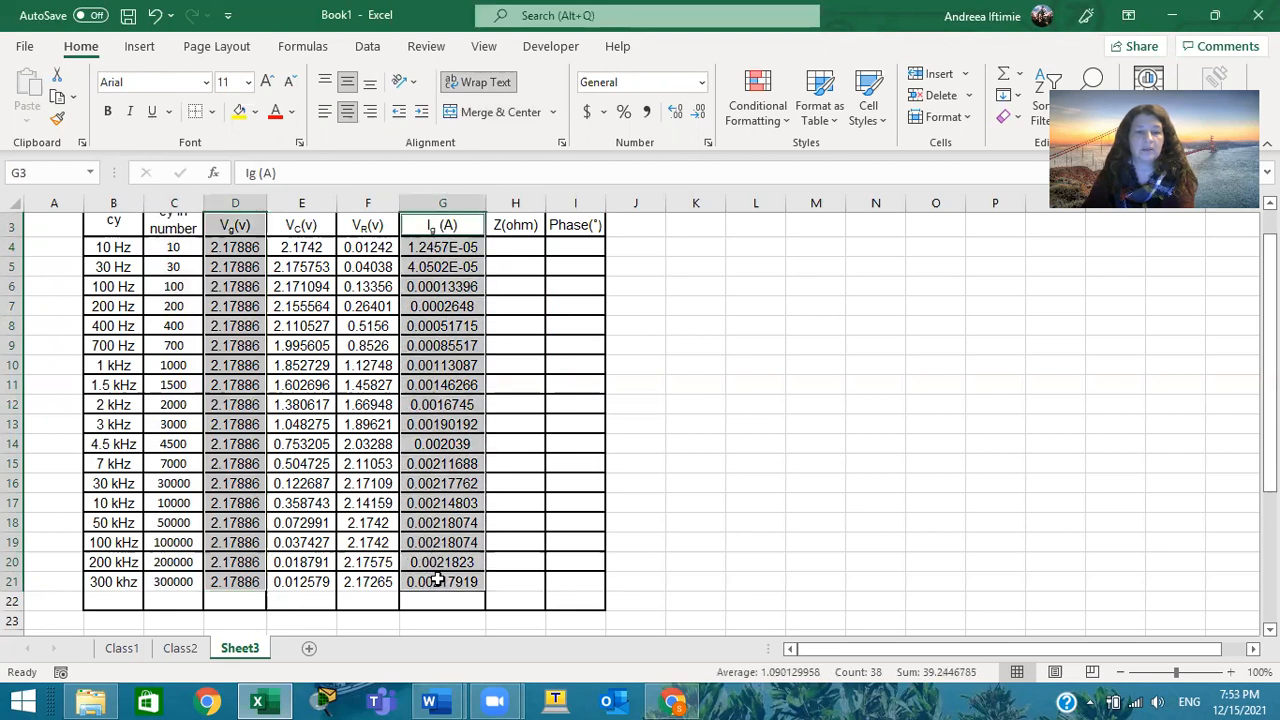
key(ctrl+c)
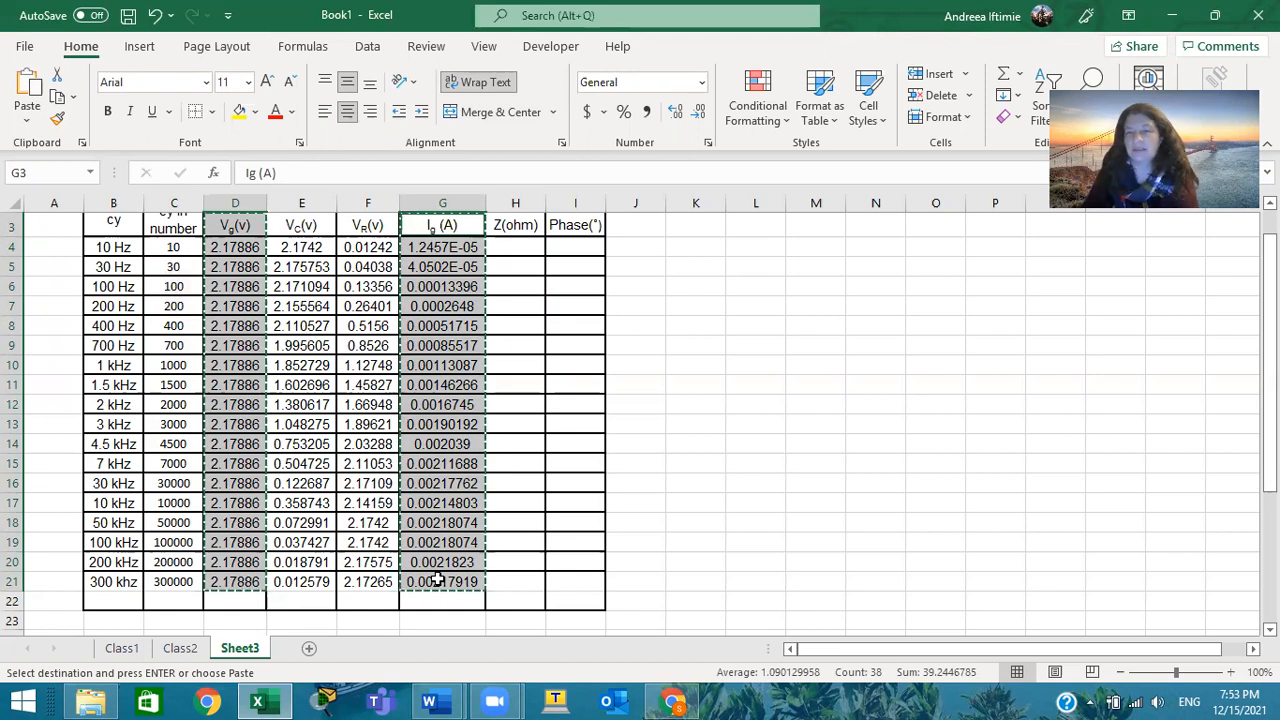
click(698, 228)
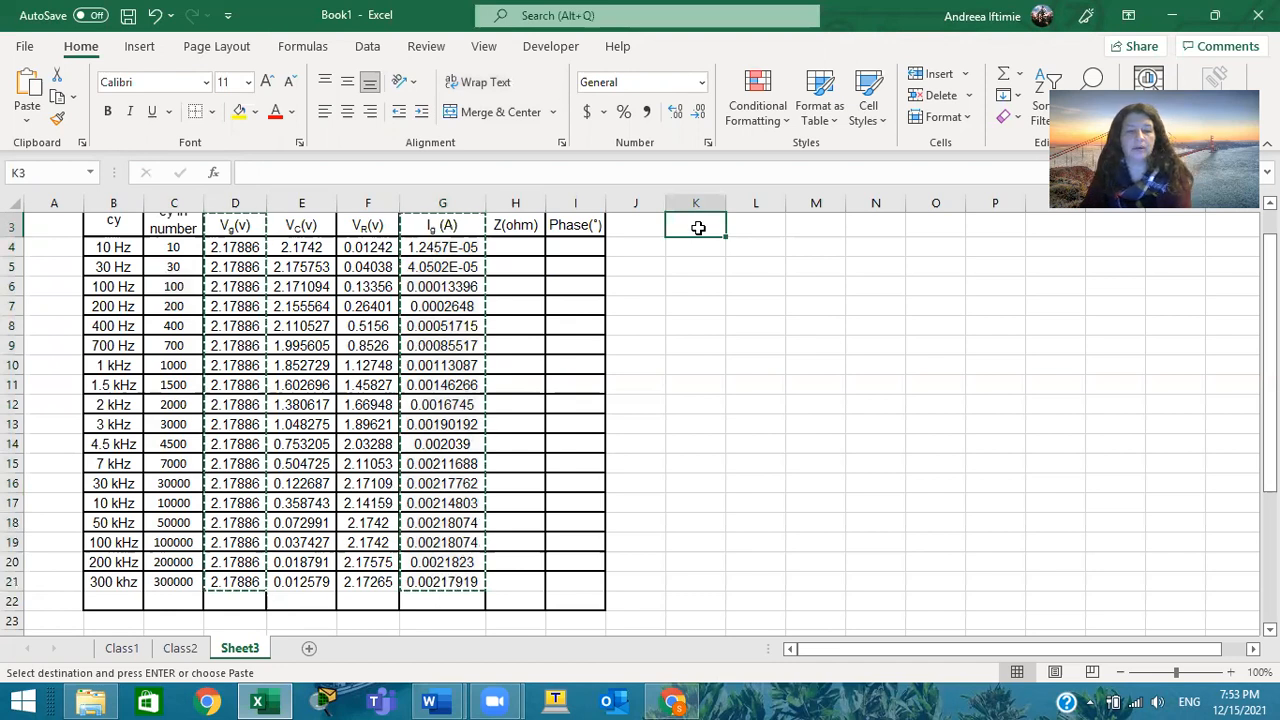
key(ctrl+v)
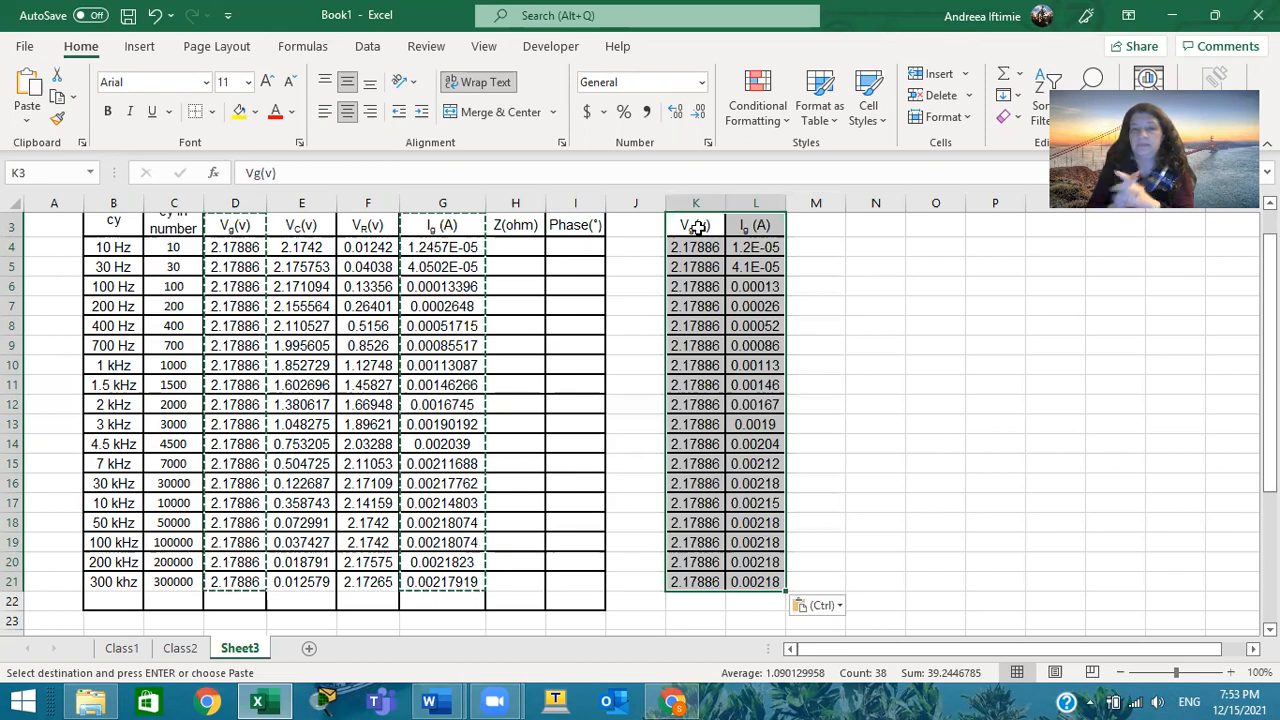
click(983, 420)
drag(688, 225, 716, 347)
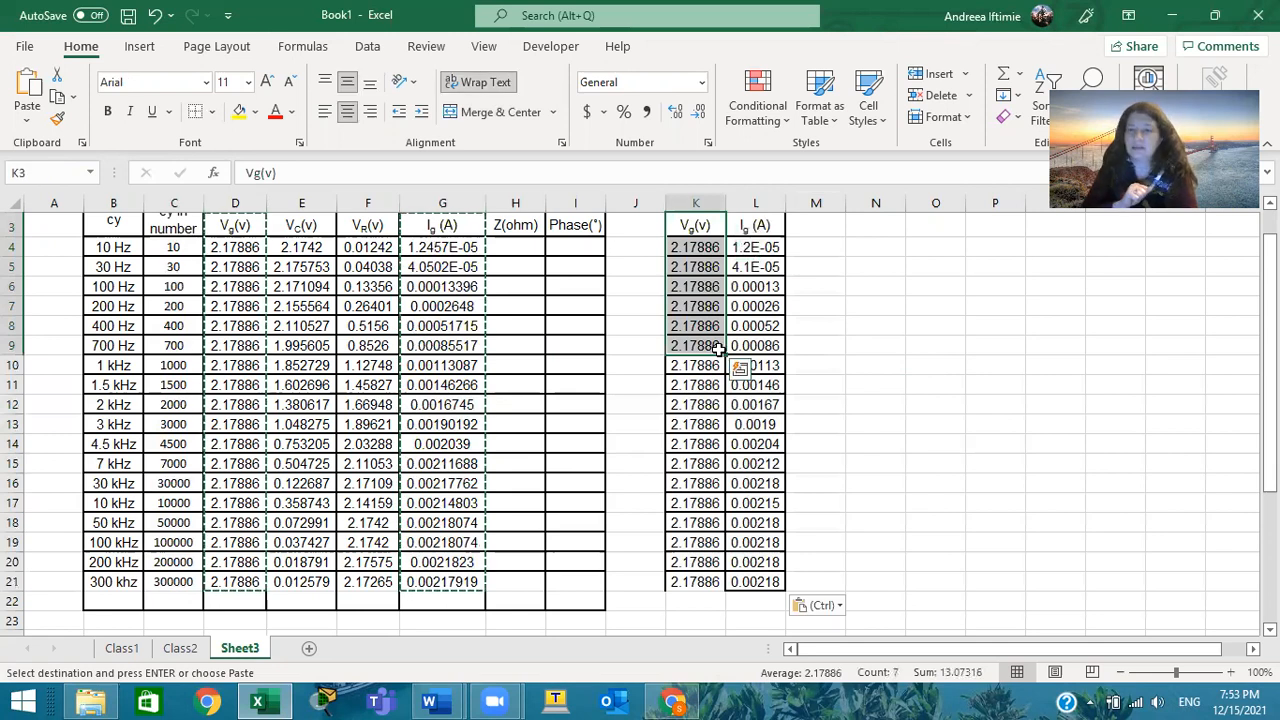
key(ctrl+z)
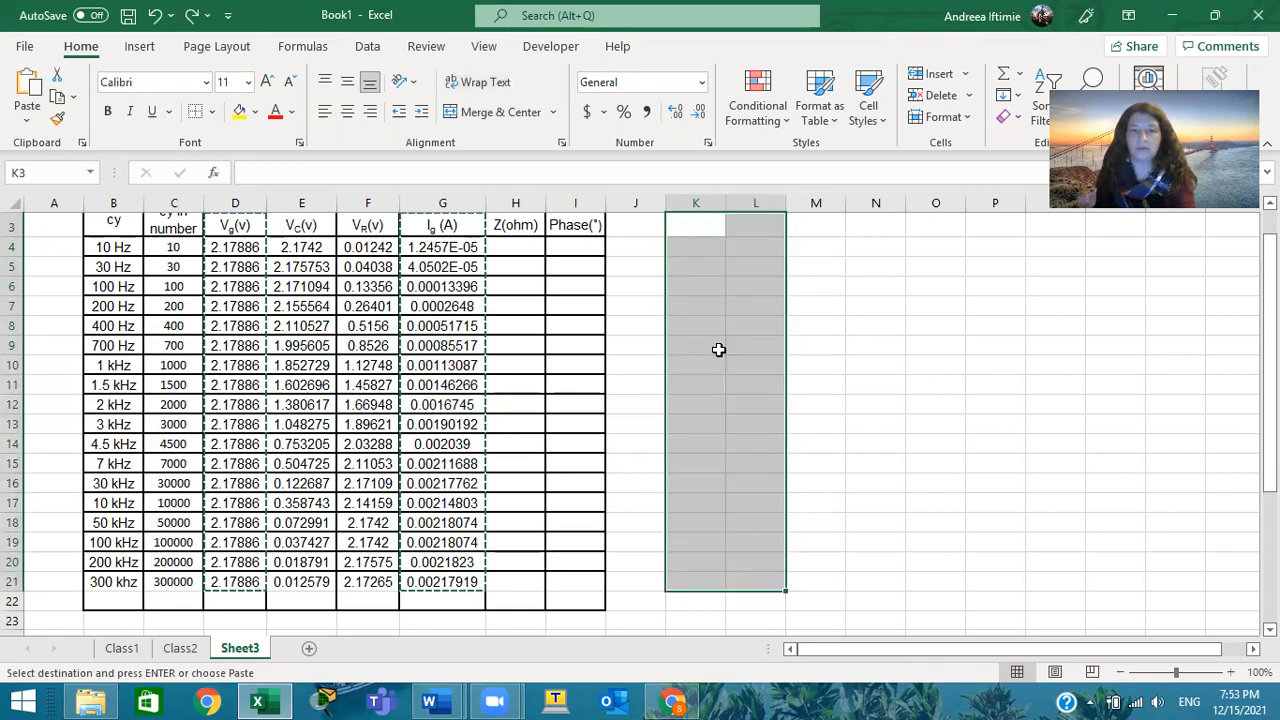
Retry copying the Frequency in number column from its header C2 to row 21 together with Ig (A) in G3:G21
click(178, 228)
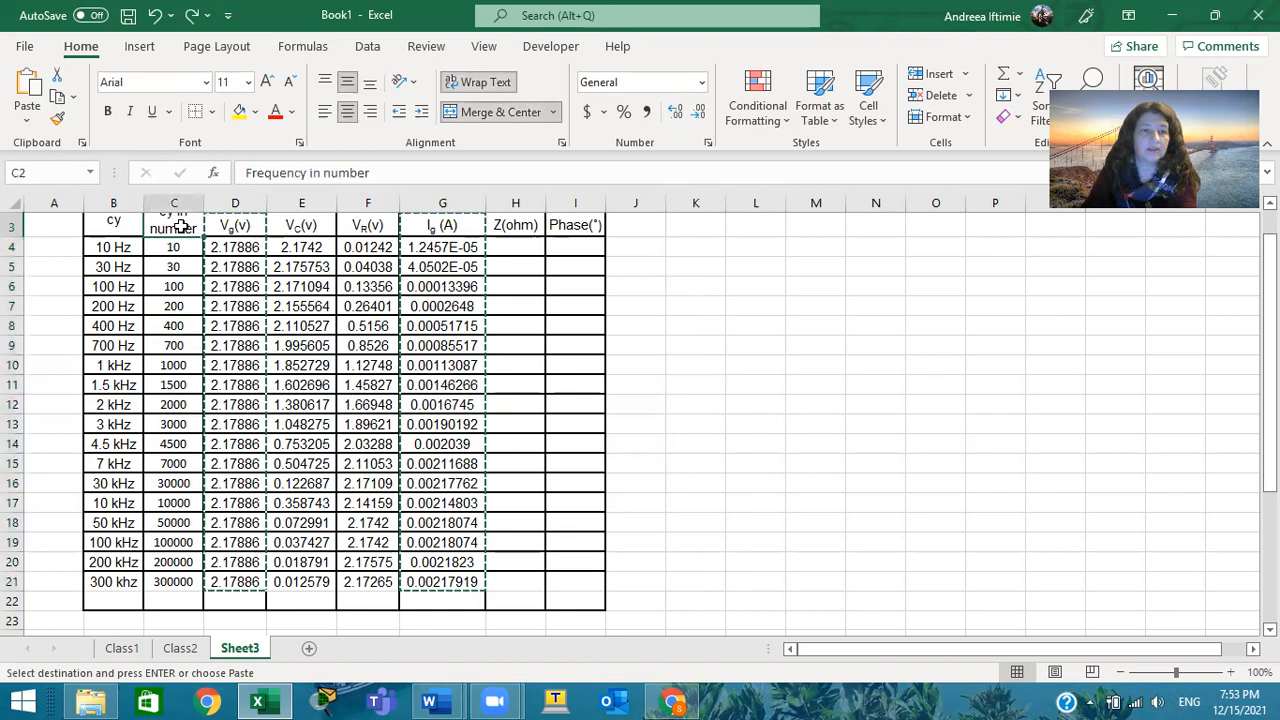
drag(178, 228, 182, 580)
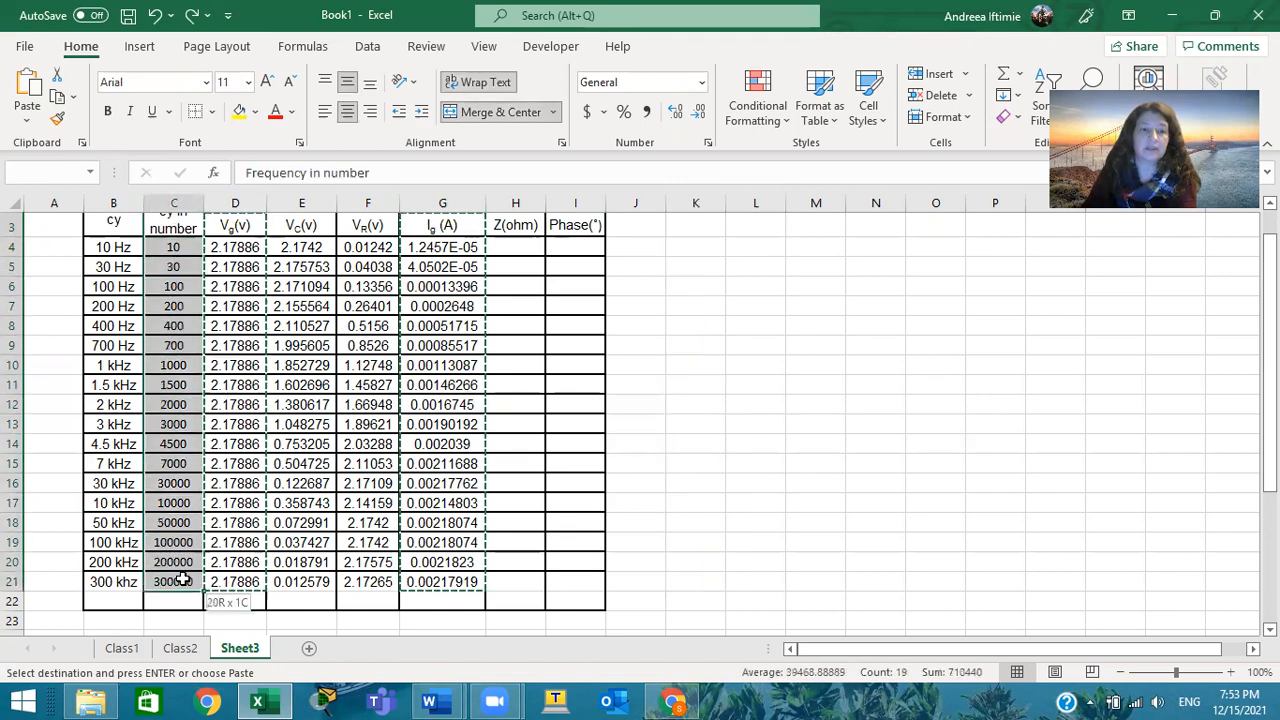
click(788, 410)
drag(170, 222, 182, 578)
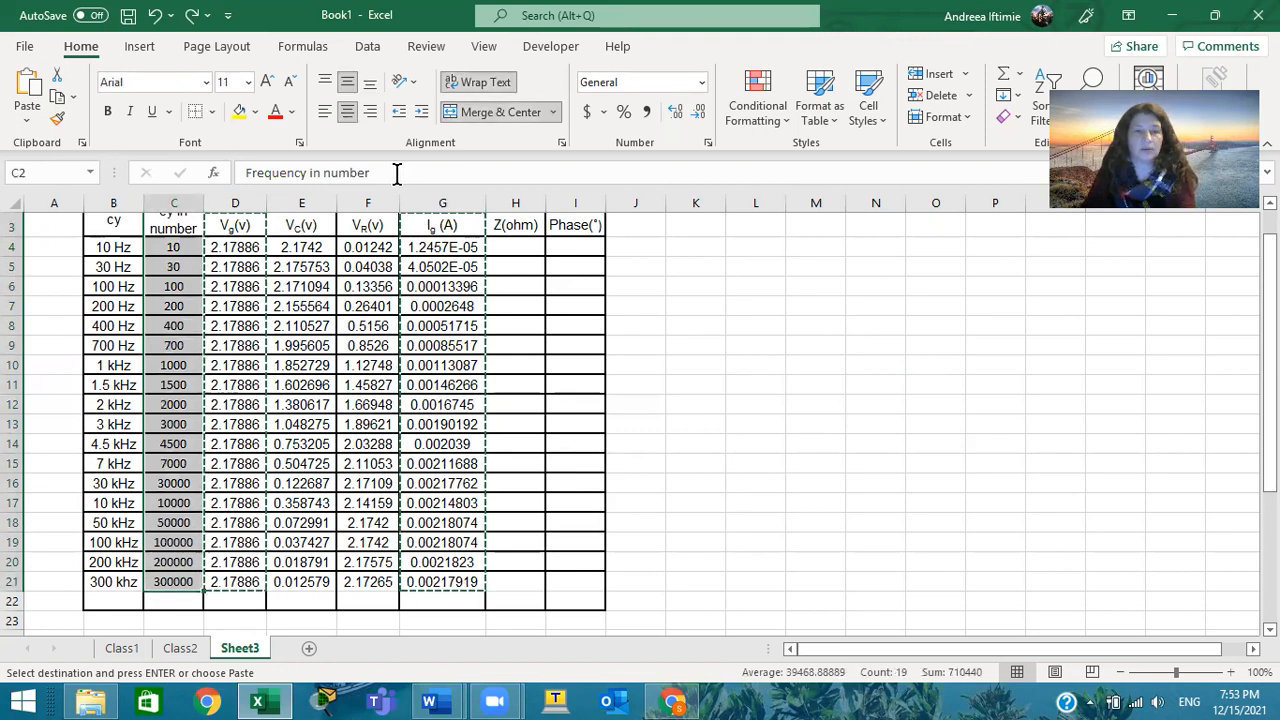
drag(437, 224, 462, 582)
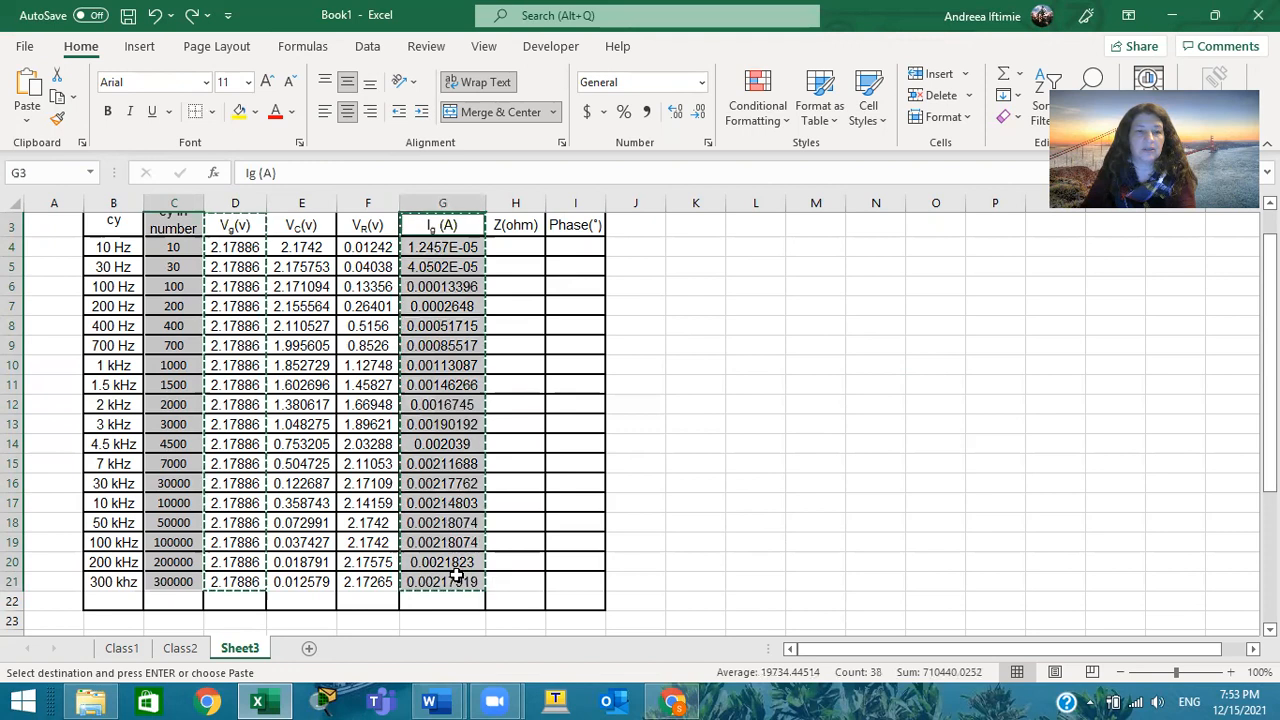
key(ctrl+c)
click(660, 406)
click(790, 438)
Attempt the two-column copy with headers once more, and check the Merge & Center setting of the Frequency in number header
drag(167, 222, 180, 568)
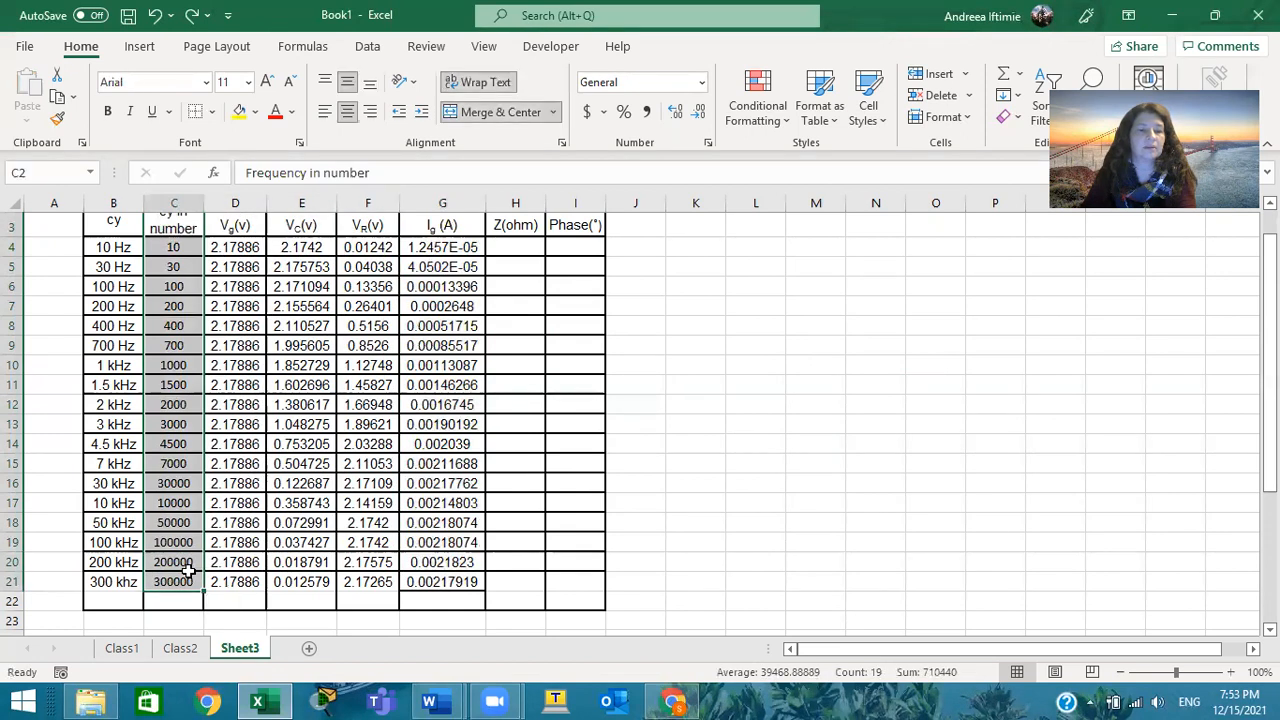
drag(452, 222, 503, 586)
key(ctrl+c)
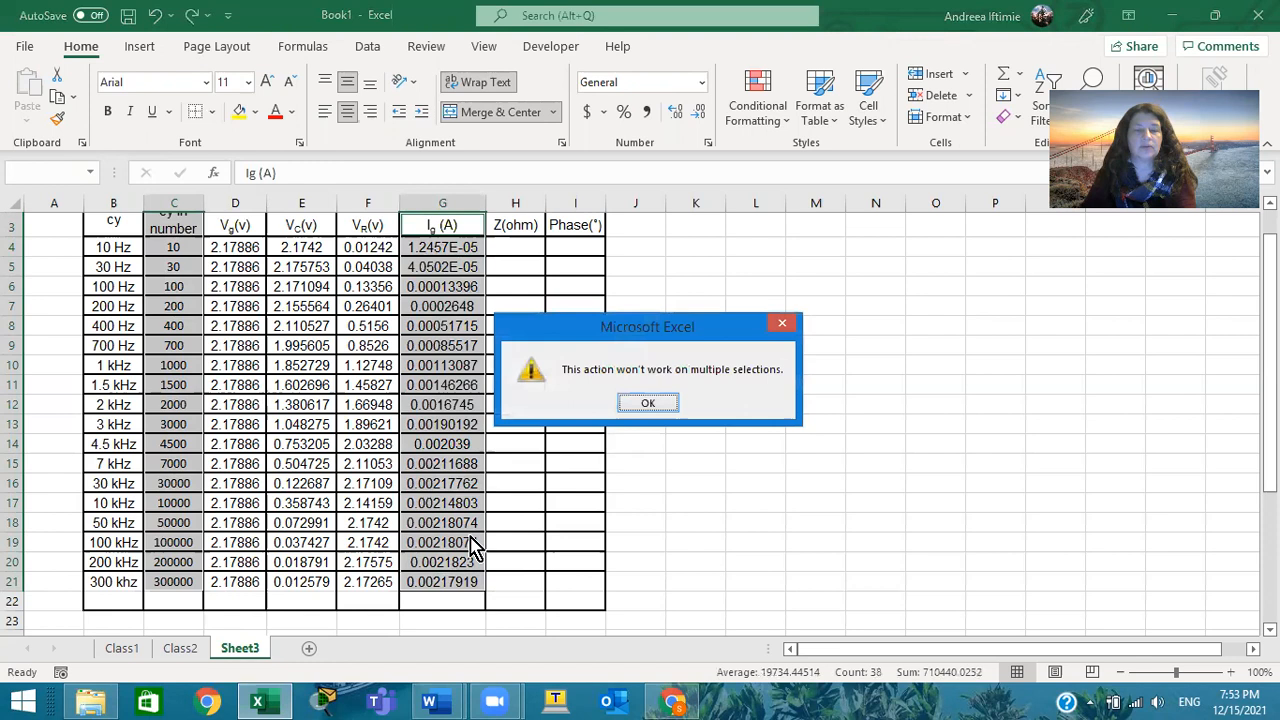
click(650, 405)
scroll(681, 402, up, 1)
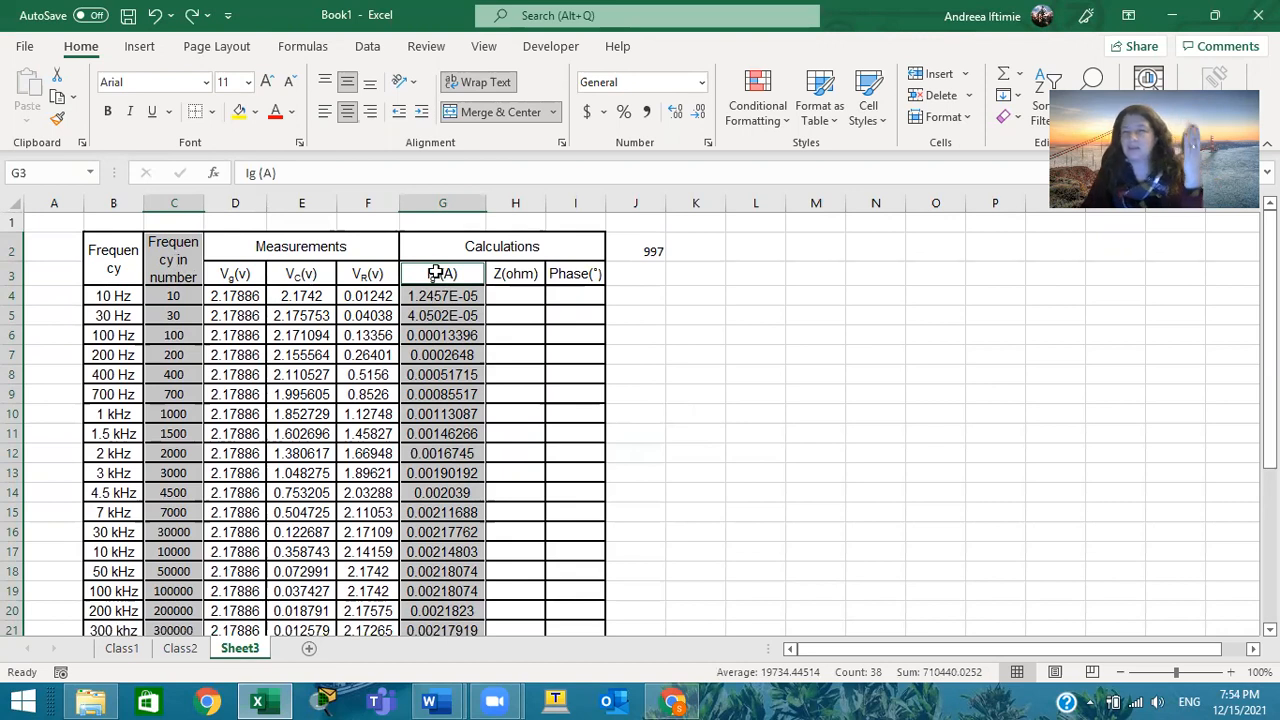
click(178, 268)
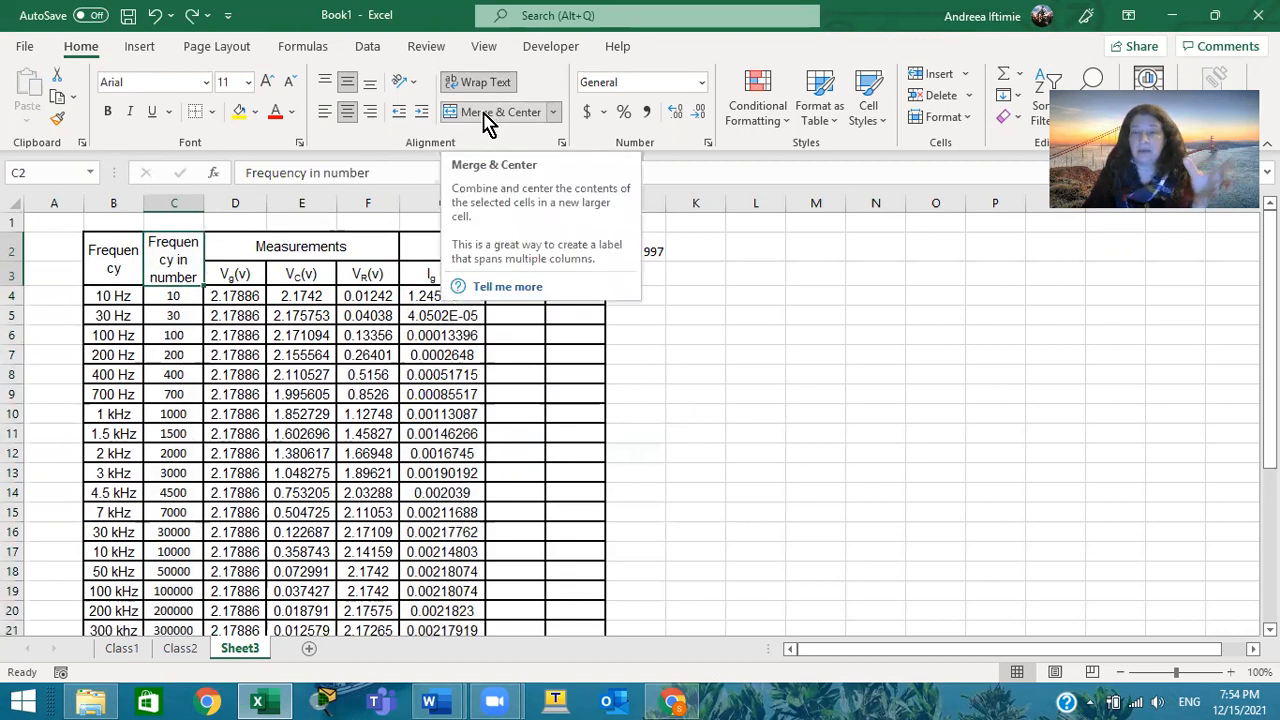
drag(173, 296, 176, 588)
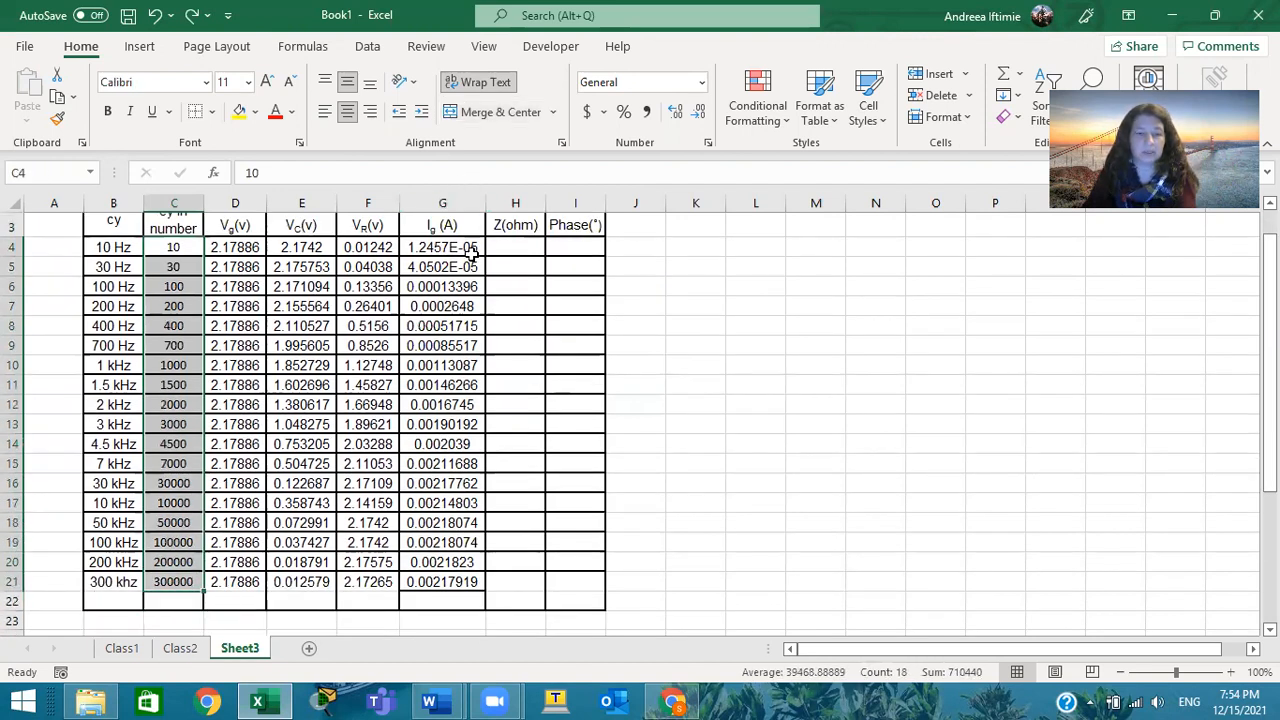
drag(470, 250, 453, 582)
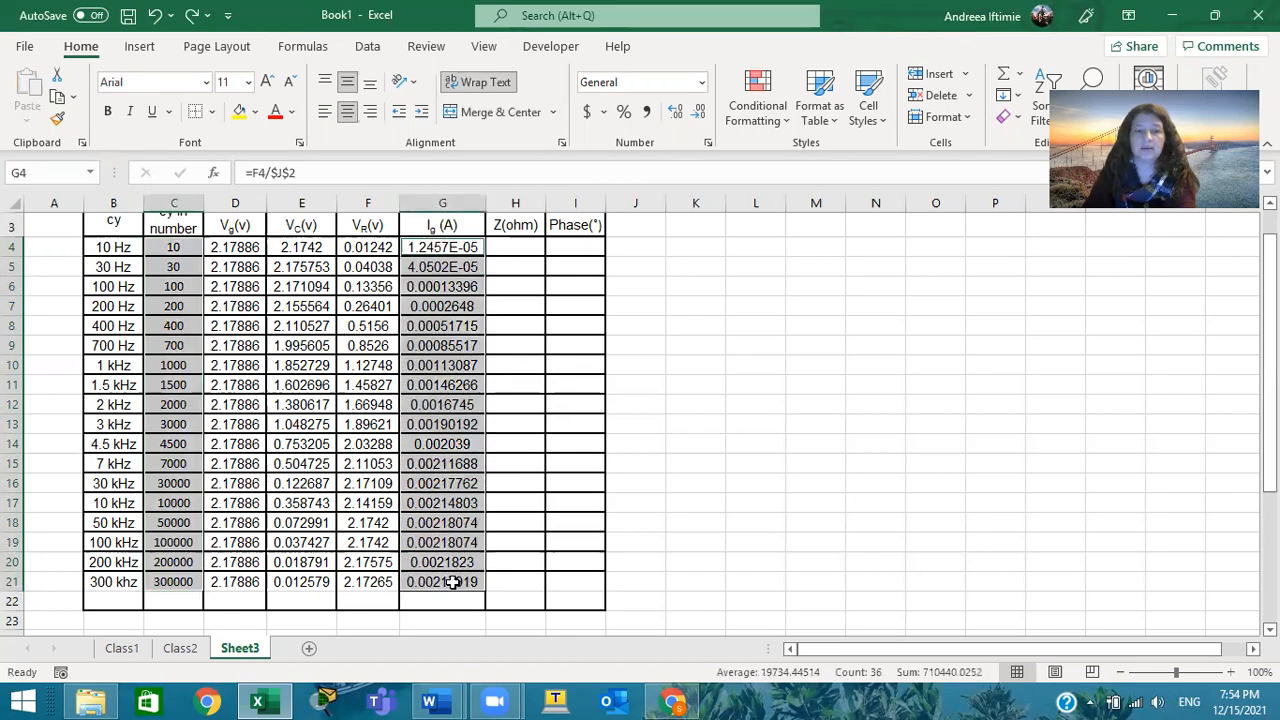
click(749, 245)
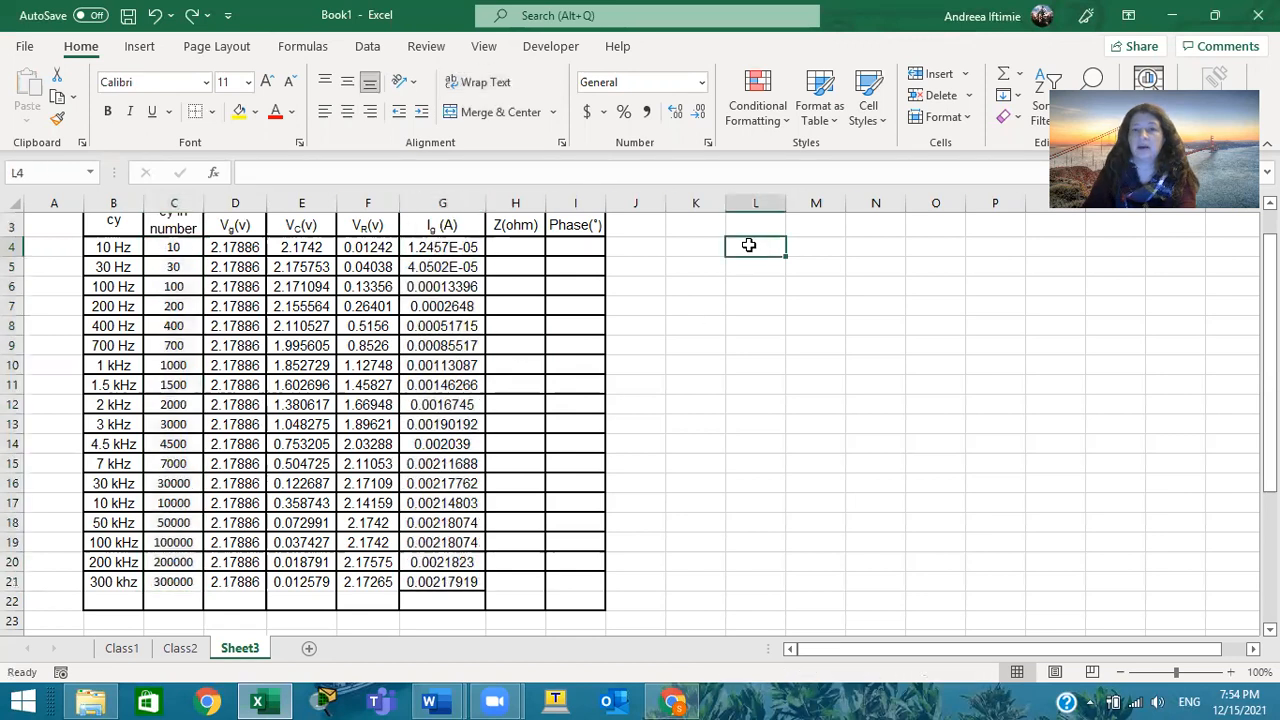
right_click(749, 245)
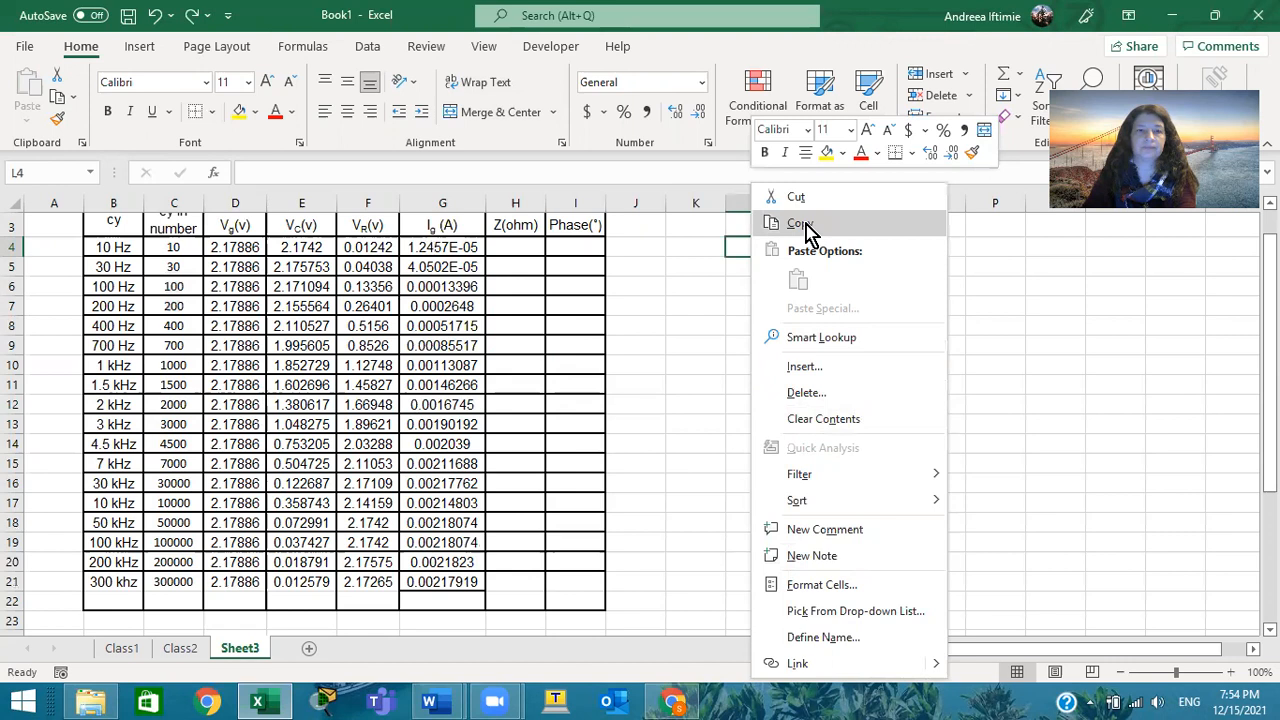
Copy only the values of Frequency in number (C4:C21) and Ig (A) (G4:G21), without headers, into adjacent columns starting at K4
click(177, 243)
drag(177, 243, 190, 575)
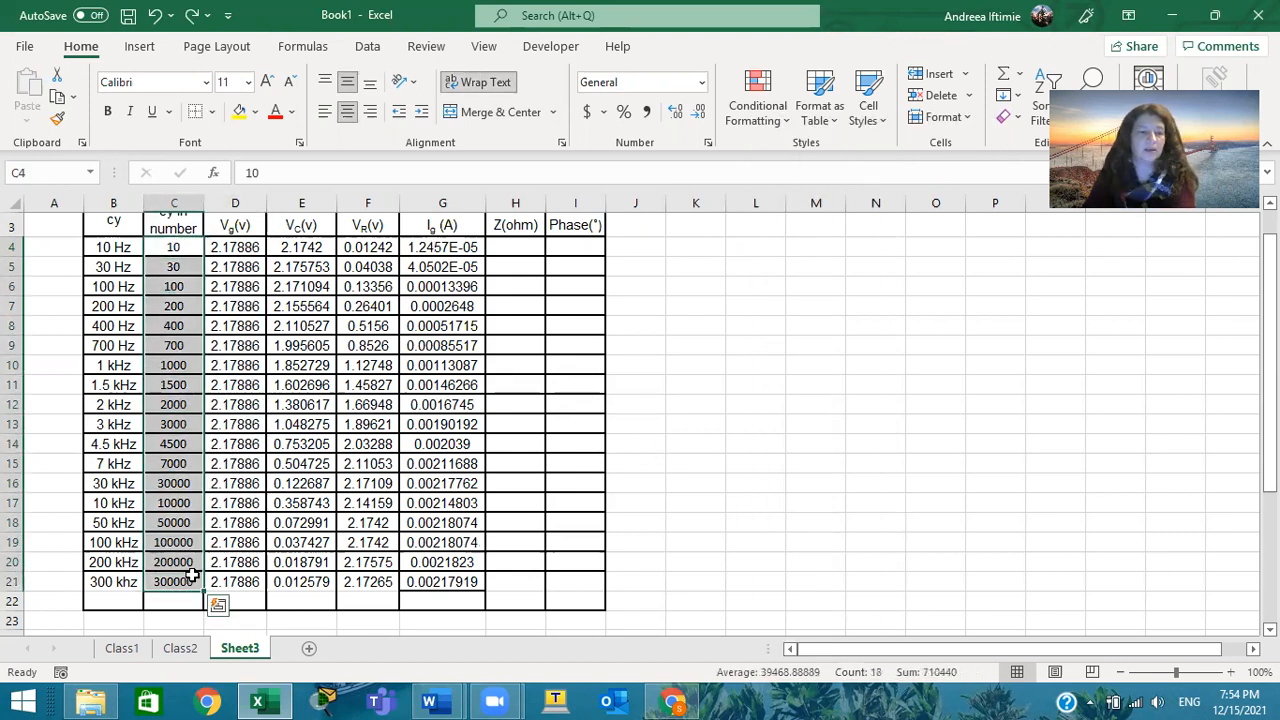
ctrl+drag(465, 246, 477, 581)
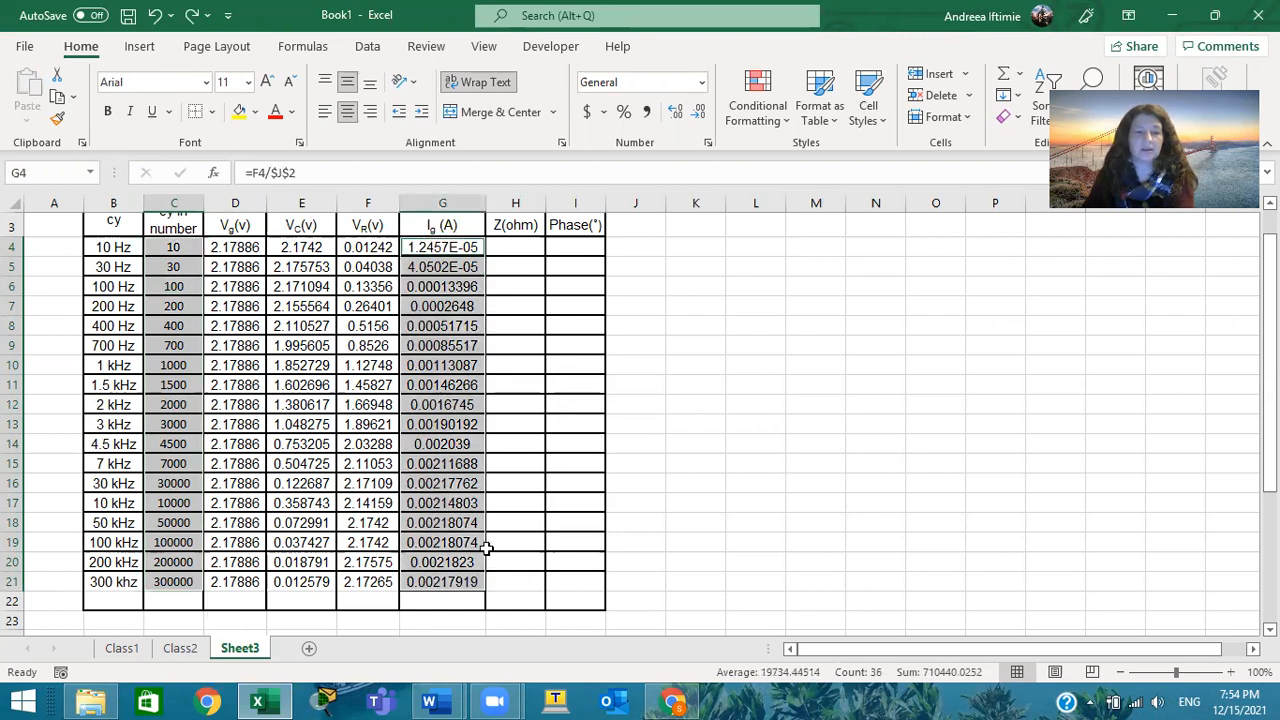
key(ctrl+c)
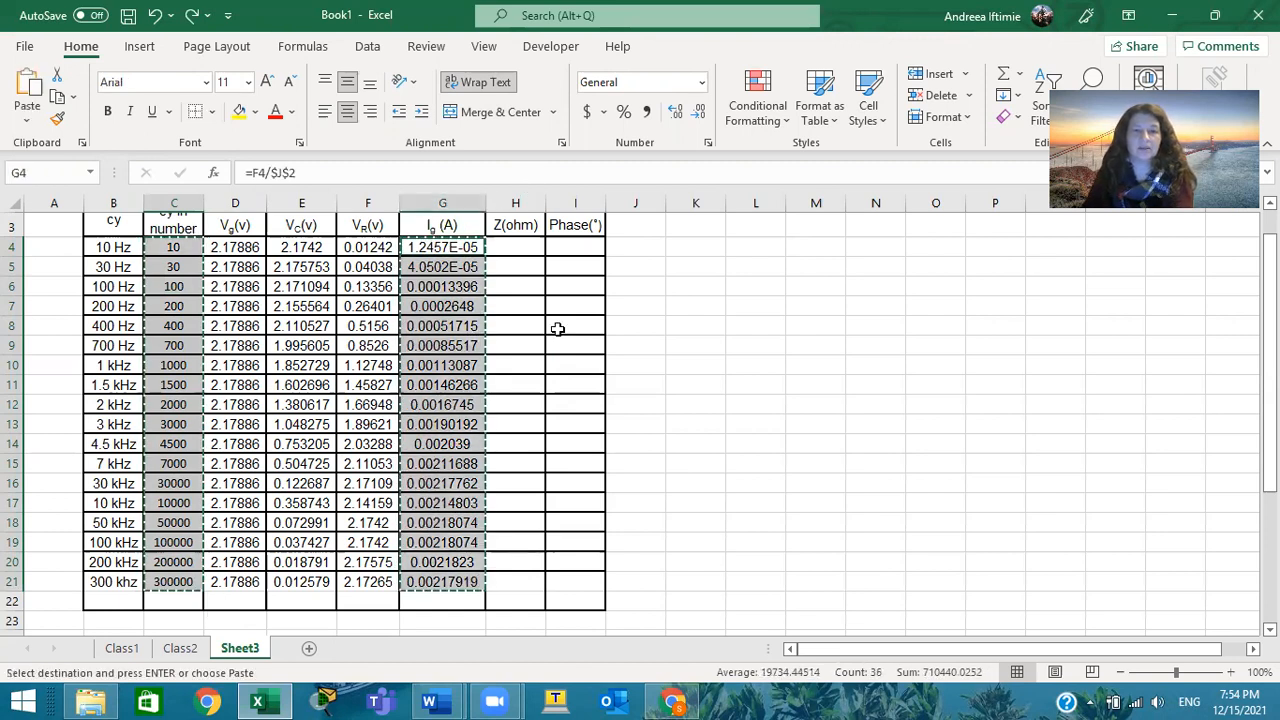
click(707, 243)
key(ctrl+v)
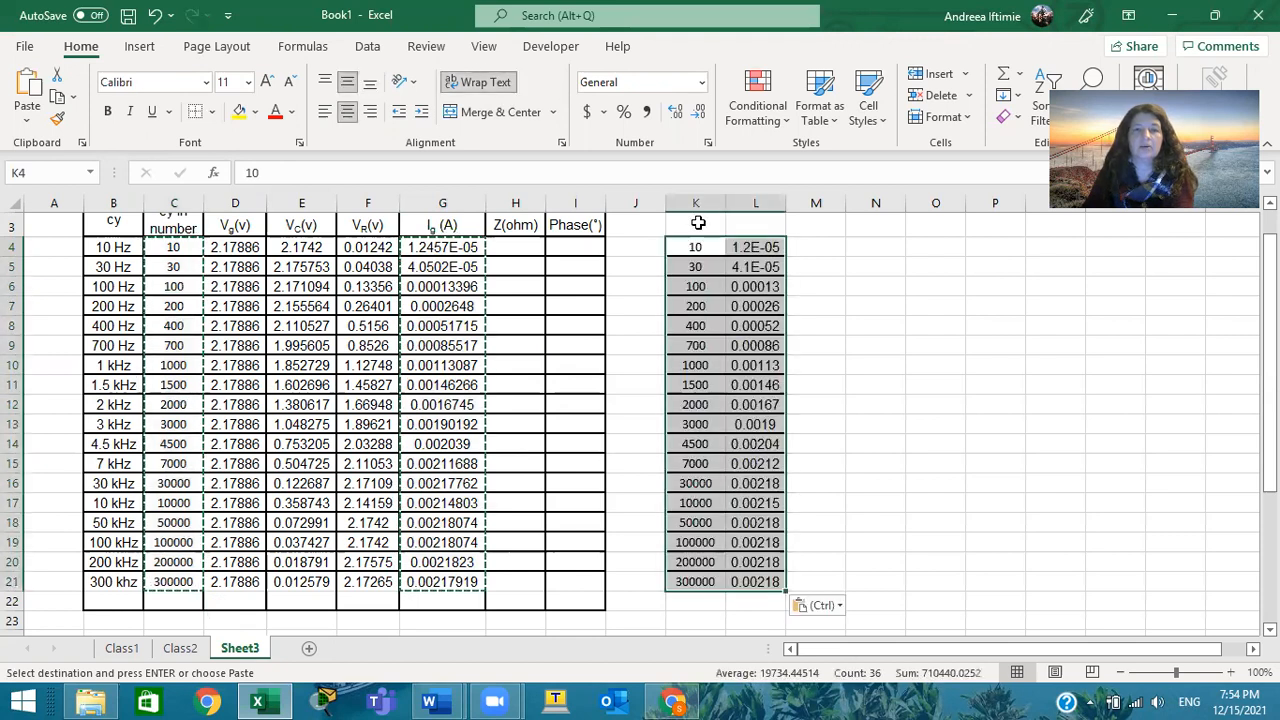
Label the copied columns with the headers "frequency" in K3 and "current" in L3
click(698, 223)
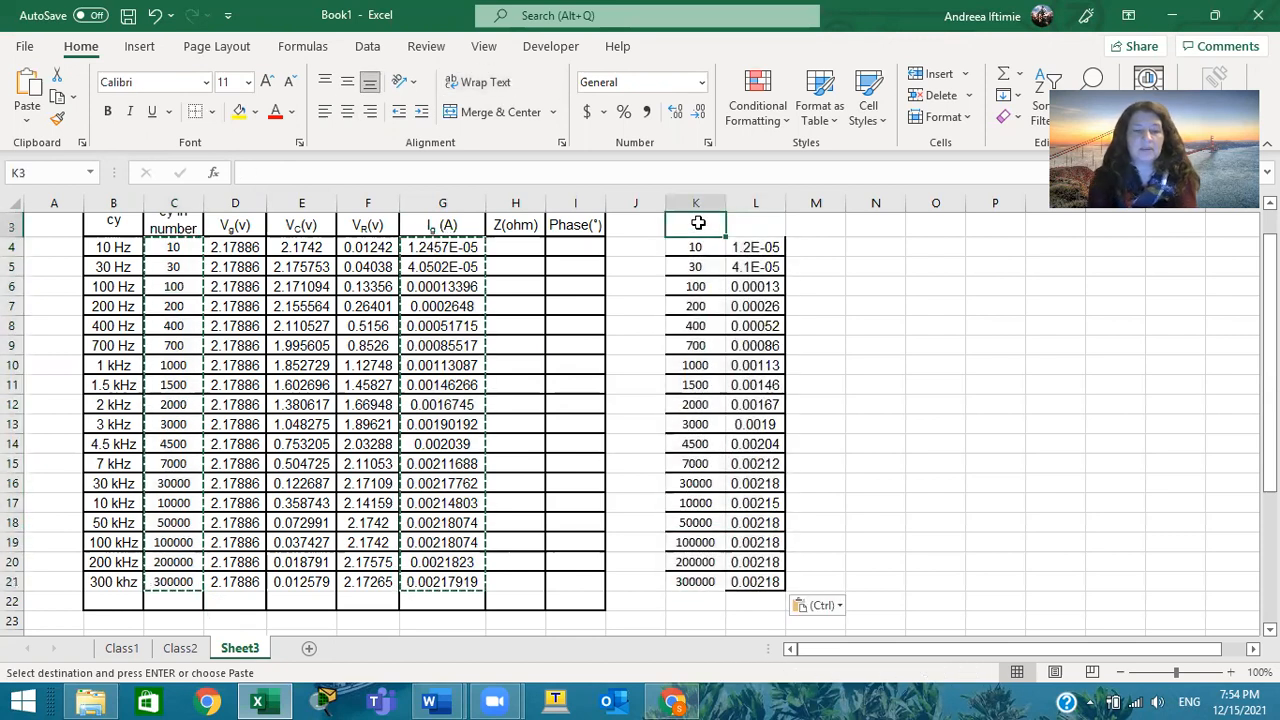
text(fr)
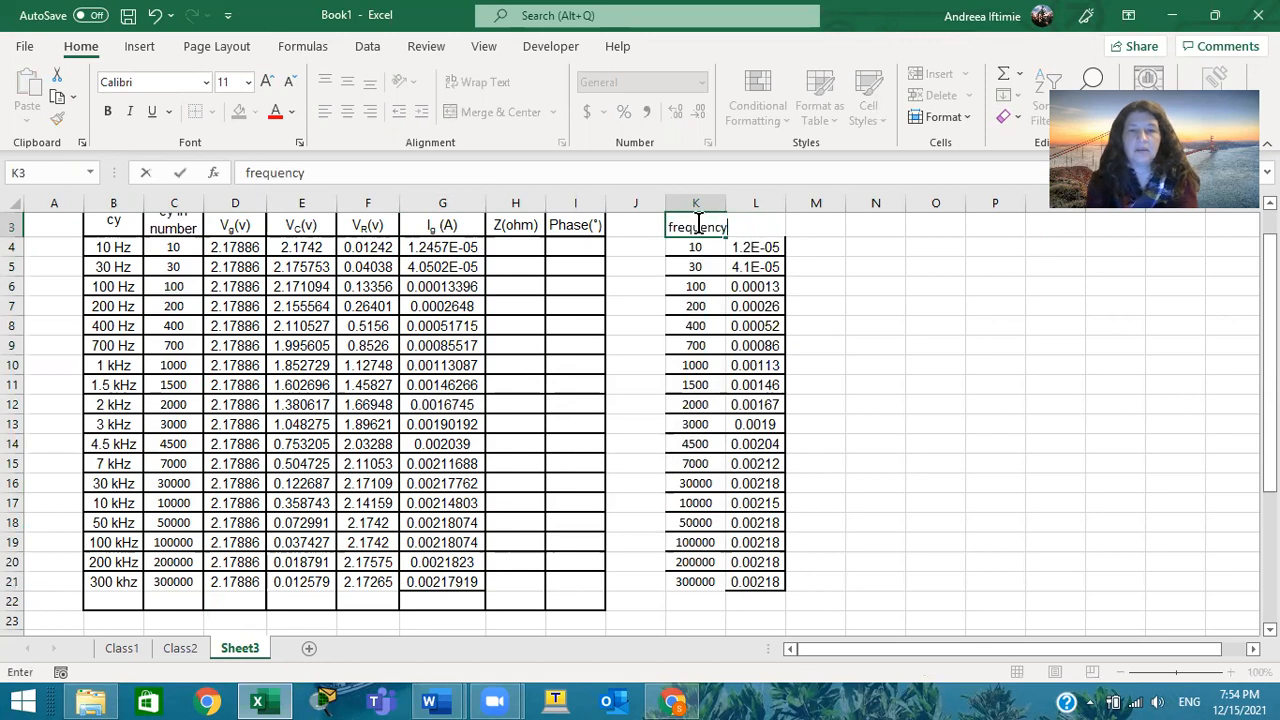
text(equency)
key(Tab)
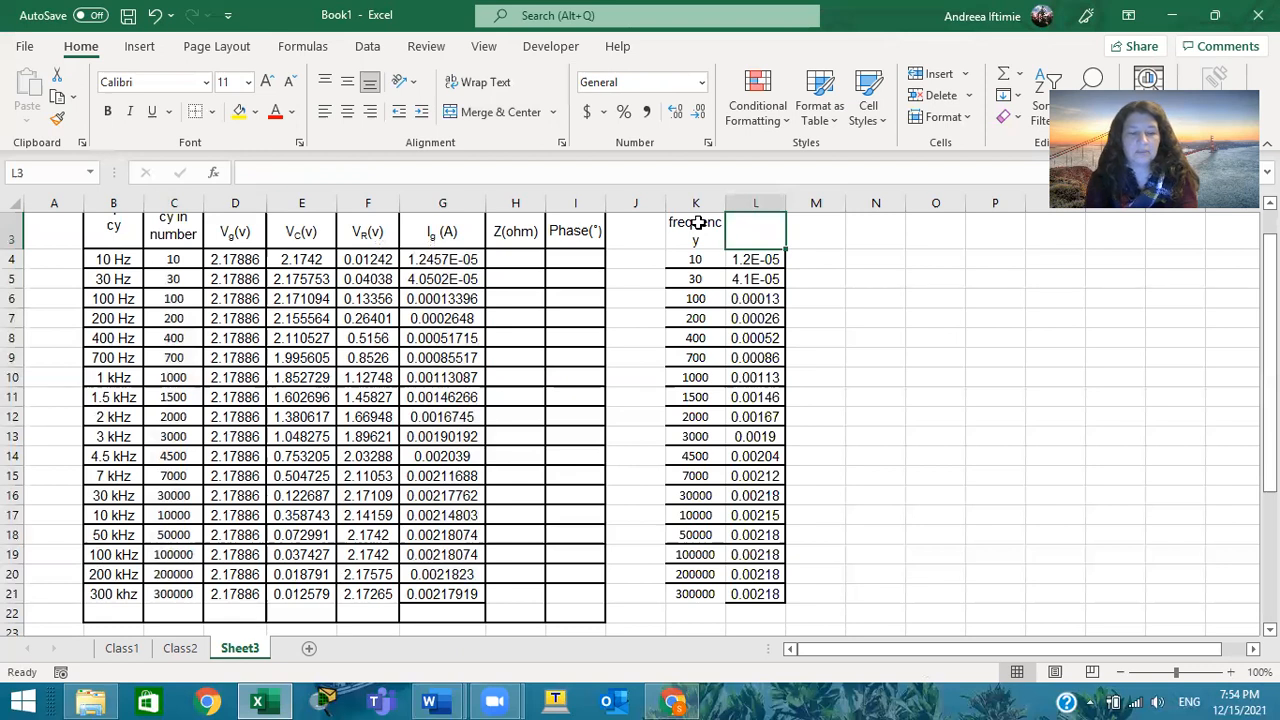
text(current)
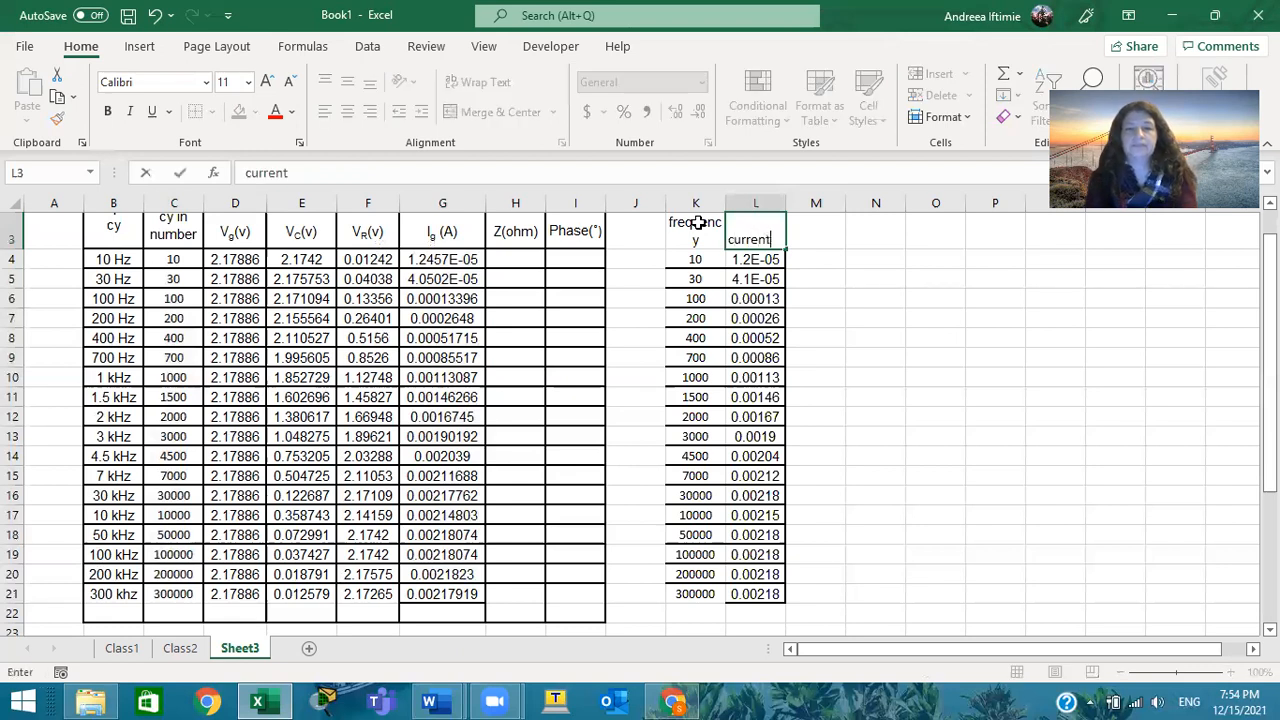
Insert a scatter chart with straight lines and markers from the frequency and current data in K3:L21
key(Return)
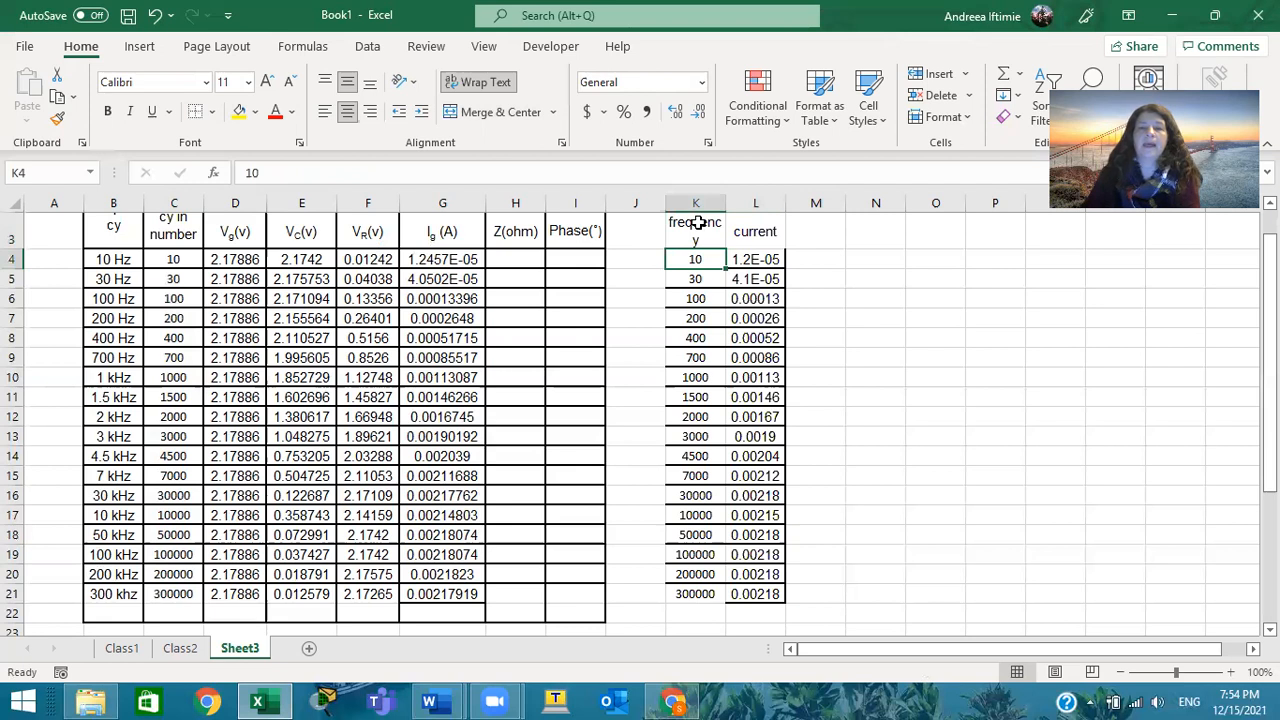
drag(695, 223, 785, 597)
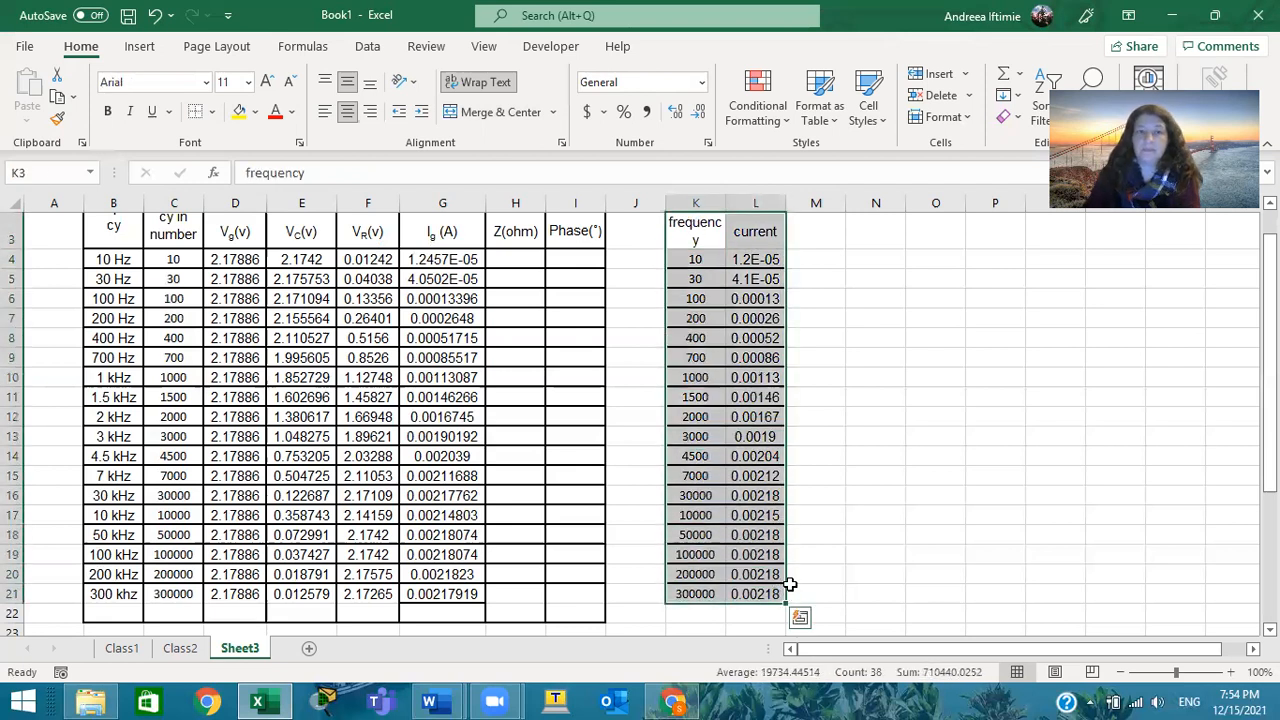
click(136, 50)
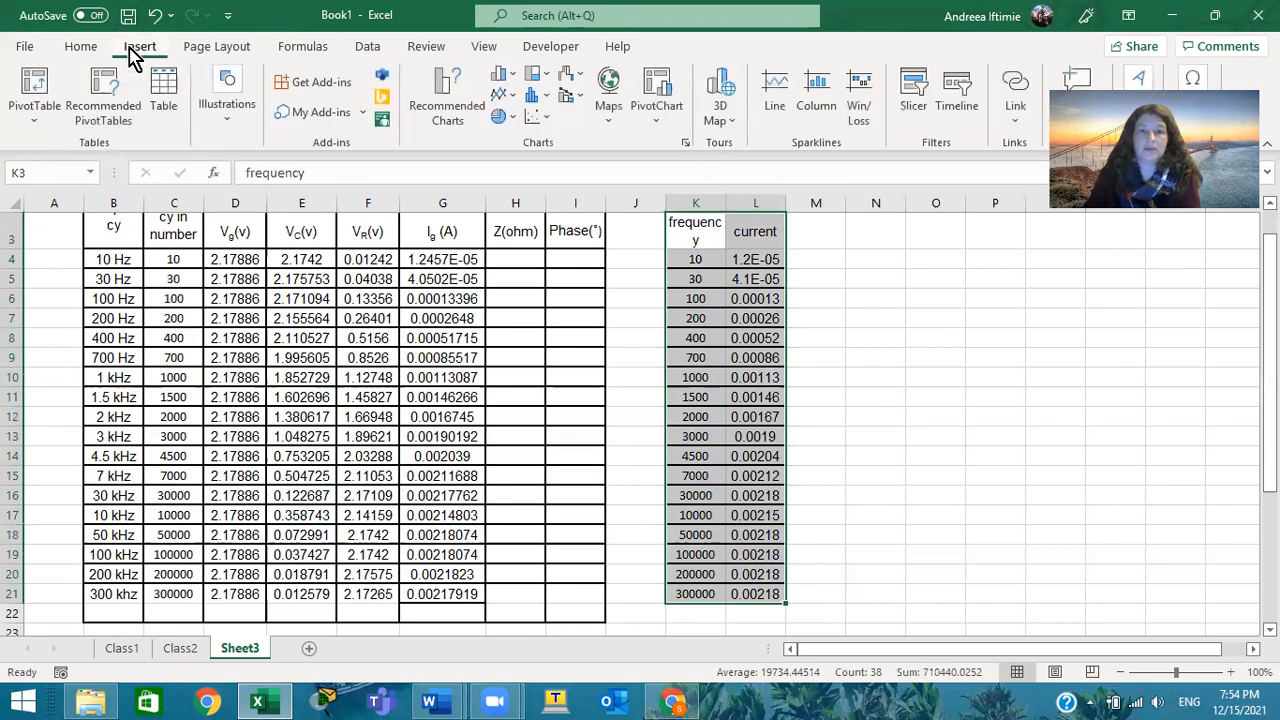
click(549, 114)
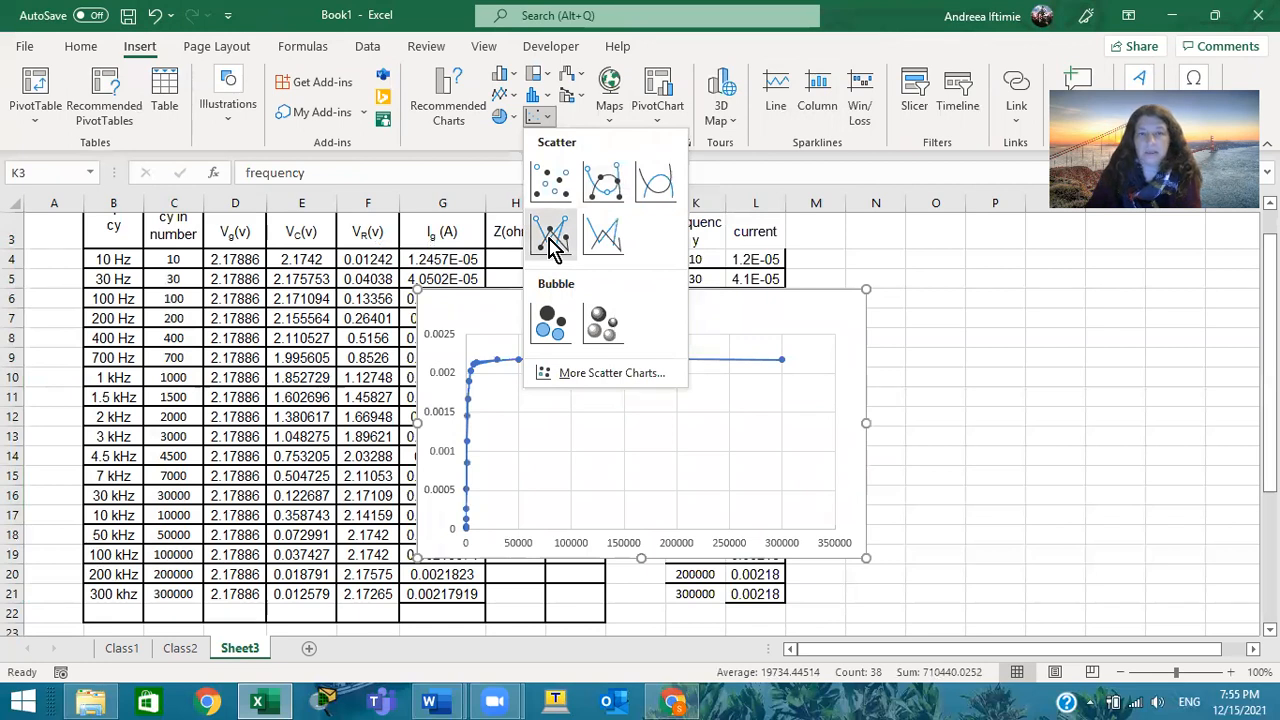
click(551, 238)
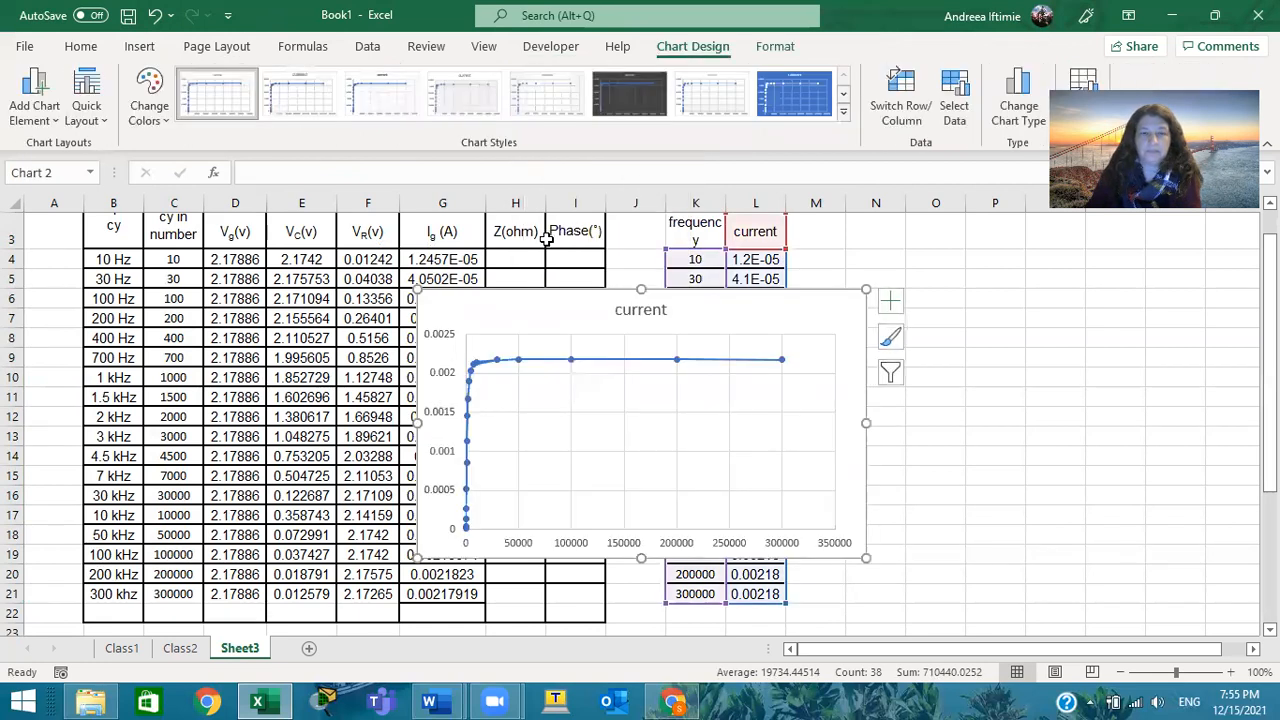
Move the scatter chart into the empty area beside the current column and enlarge it to end around row 22
drag(520, 303, 916, 291)
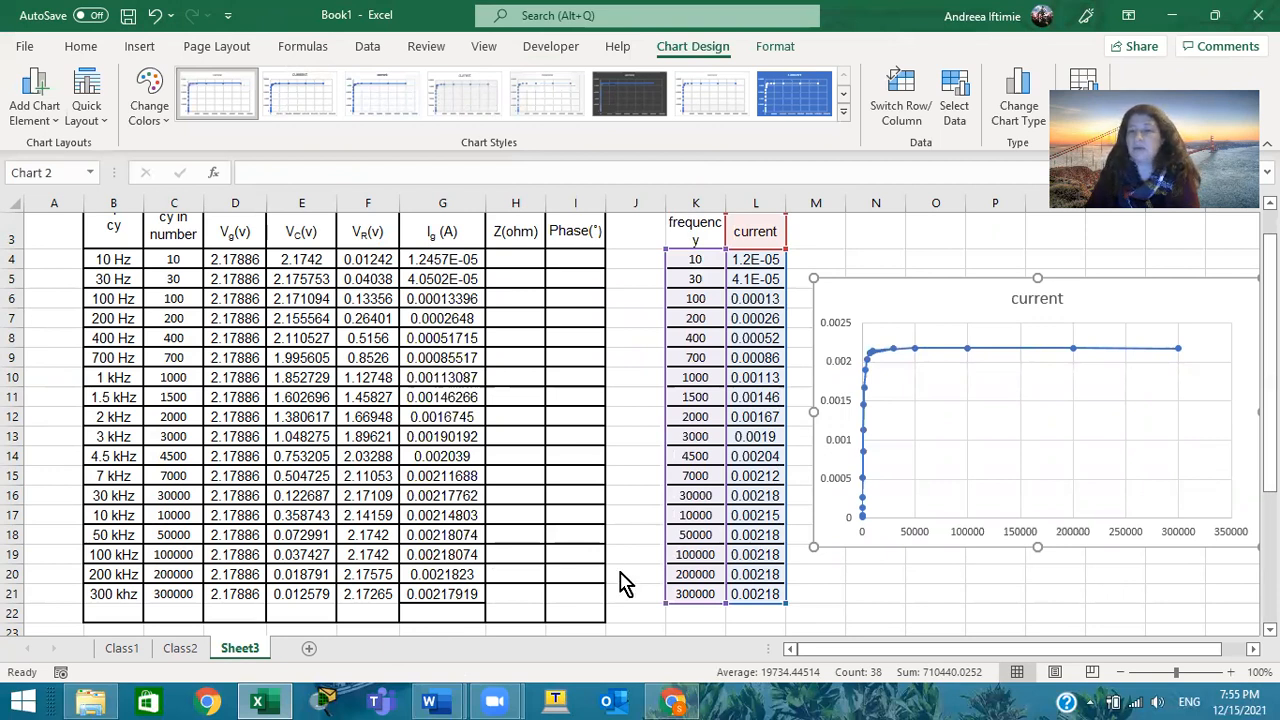
drag(1193, 650, 1031, 664)
drag(741, 549, 808, 614)
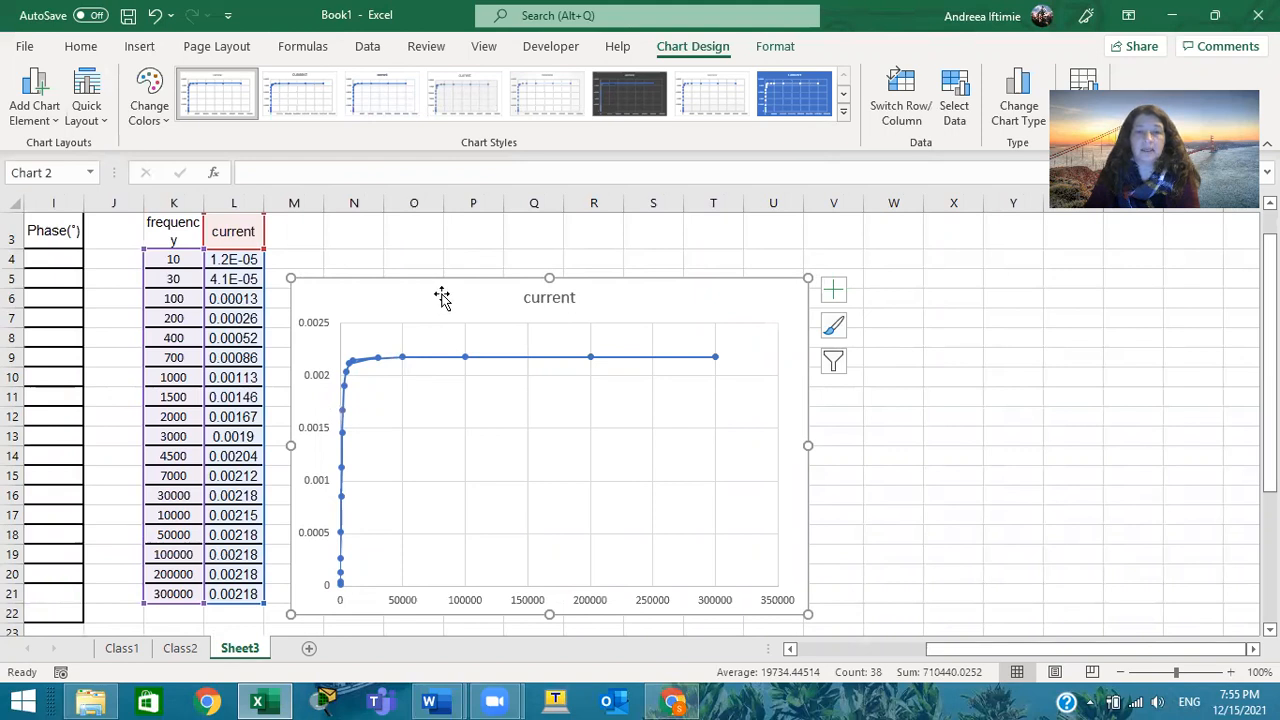
Change the chart title to "current vs Frequency"
click(552, 295)
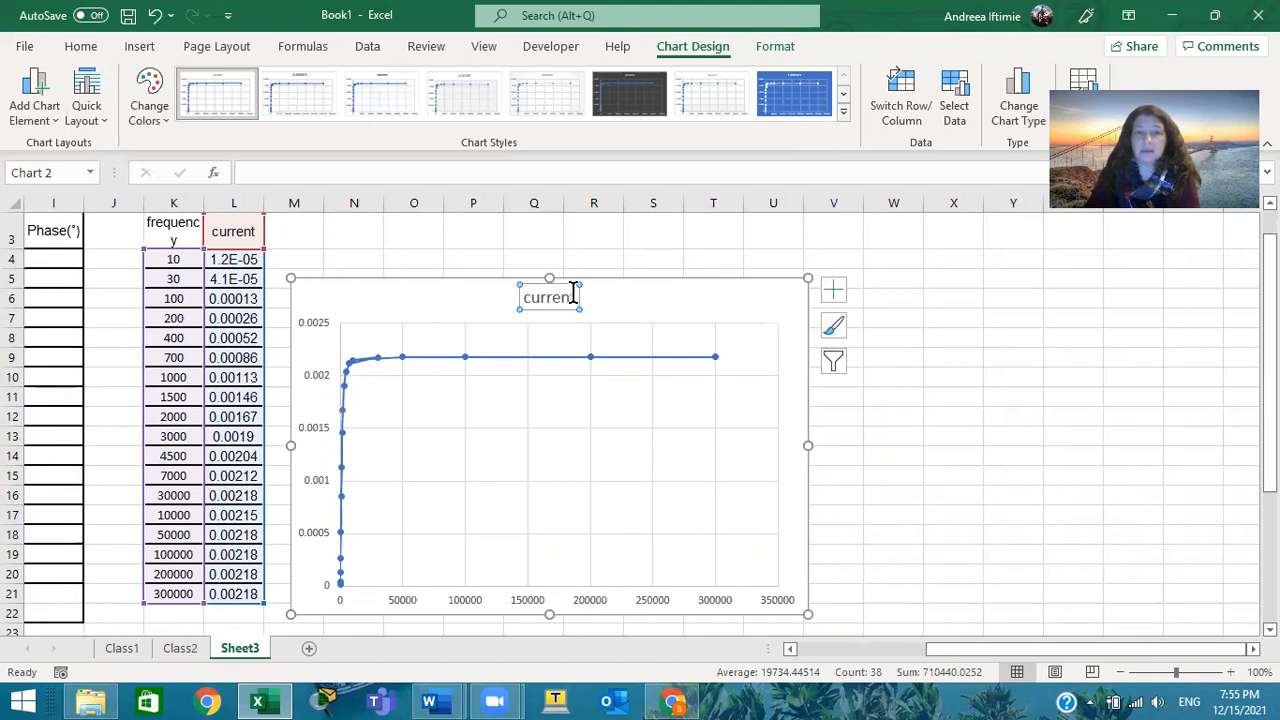
click(574, 301)
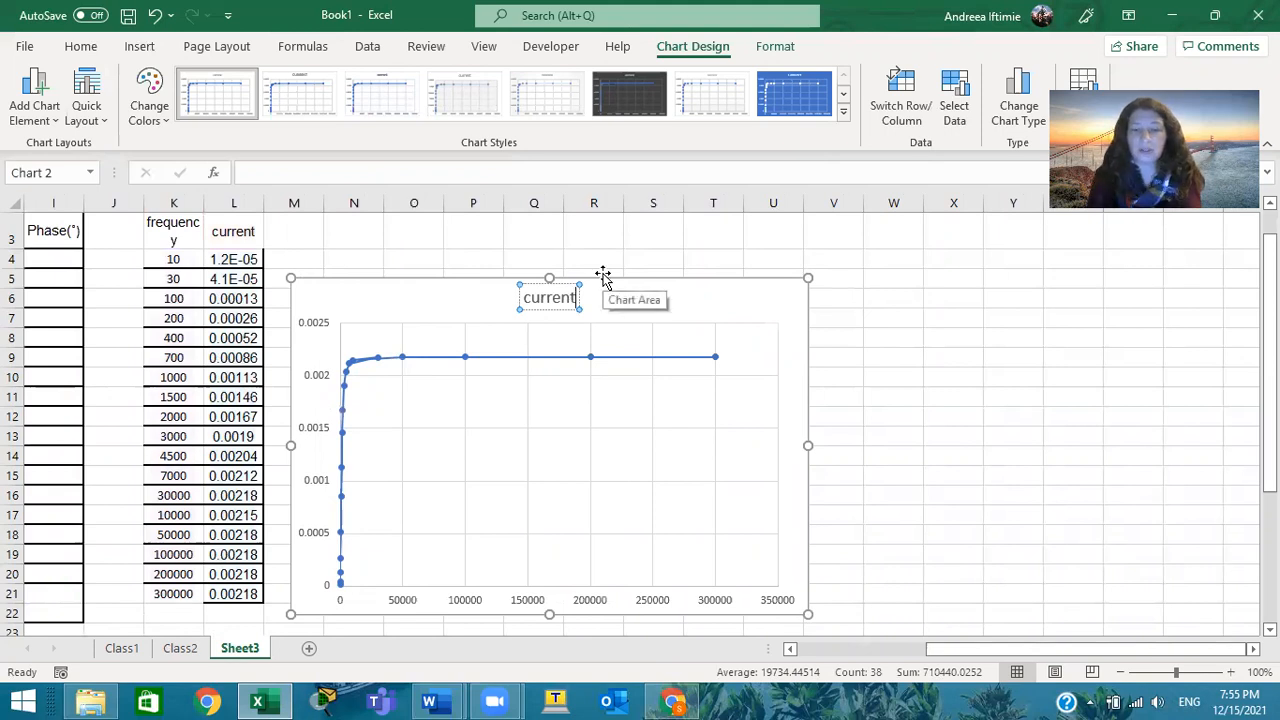
text(vs)
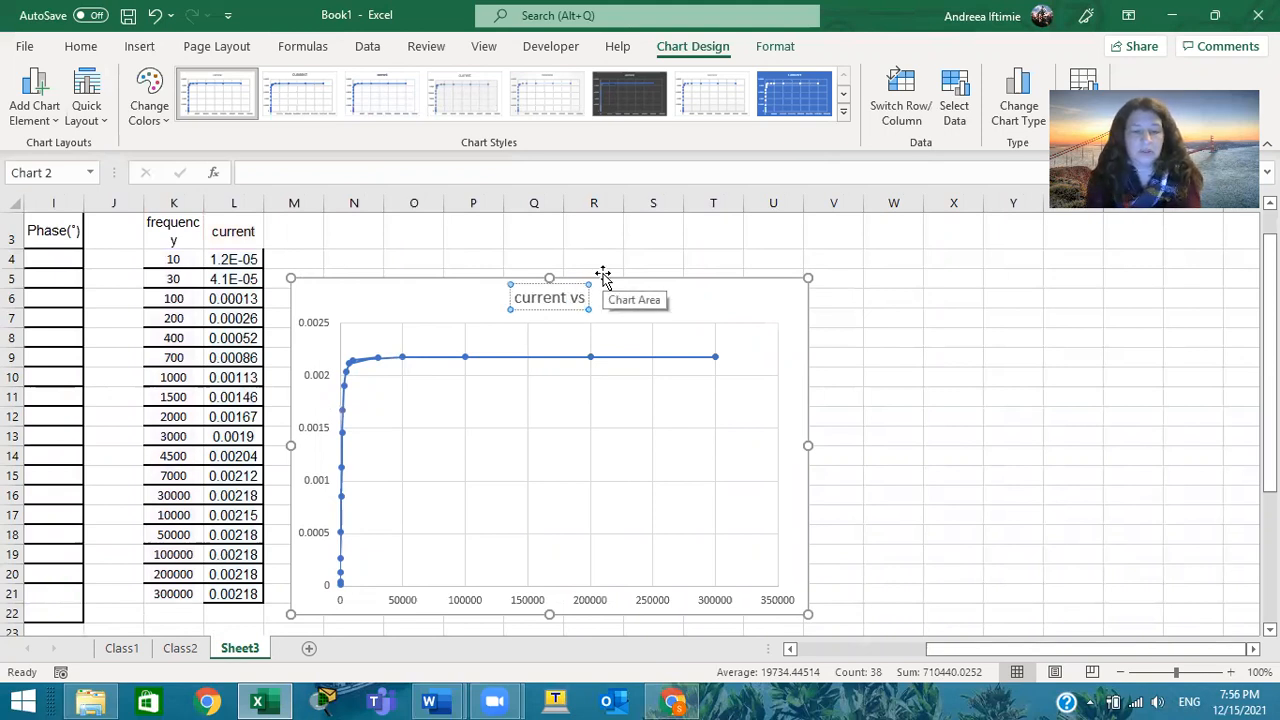
text( Fre)
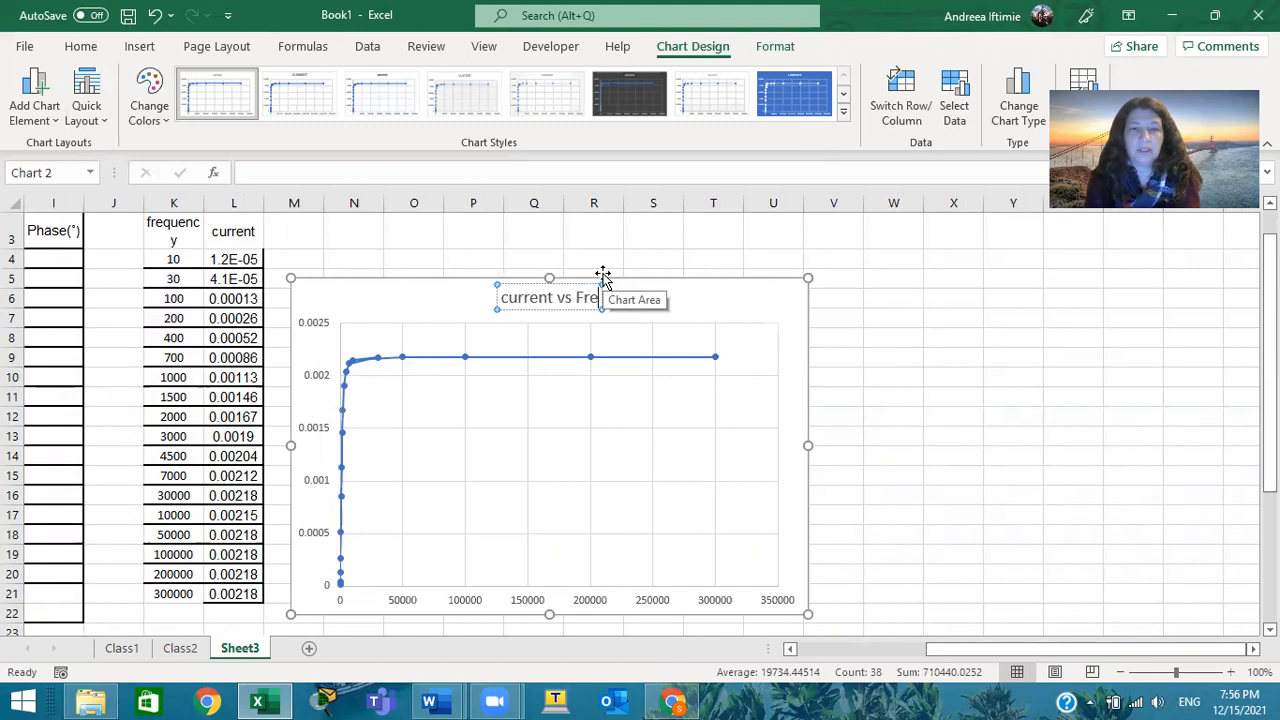
text(quency)
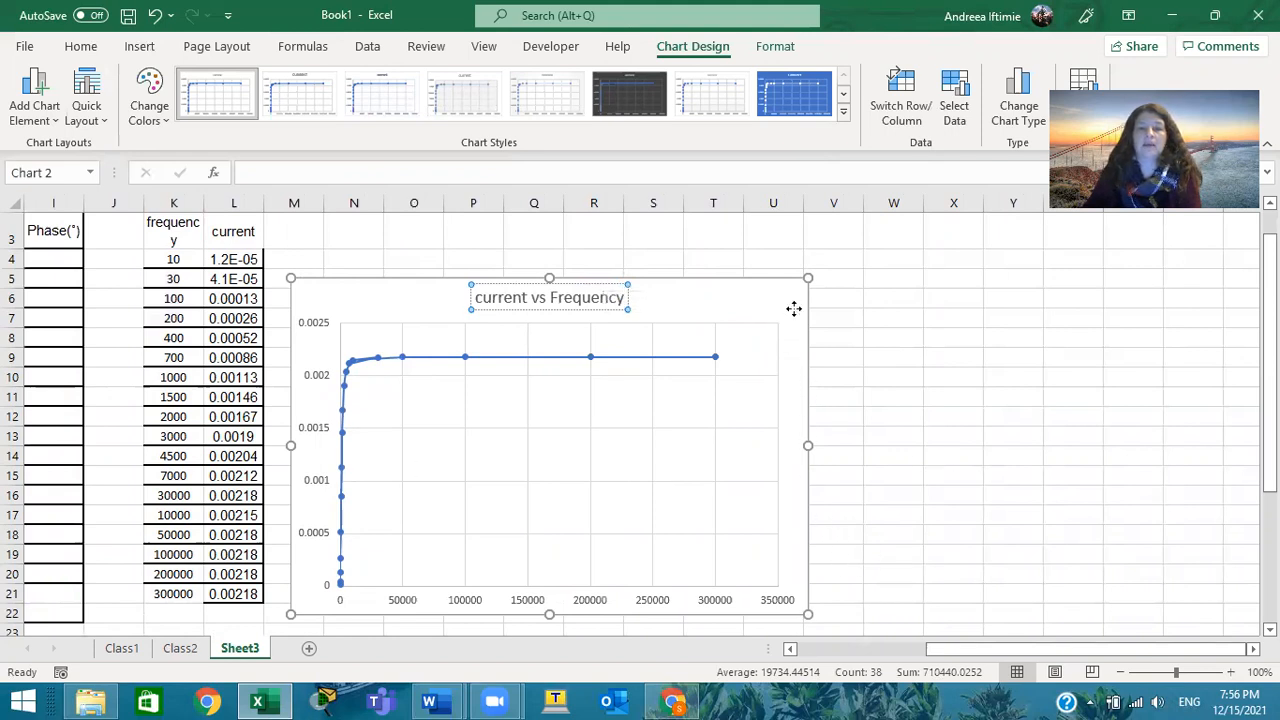
click(793, 309)
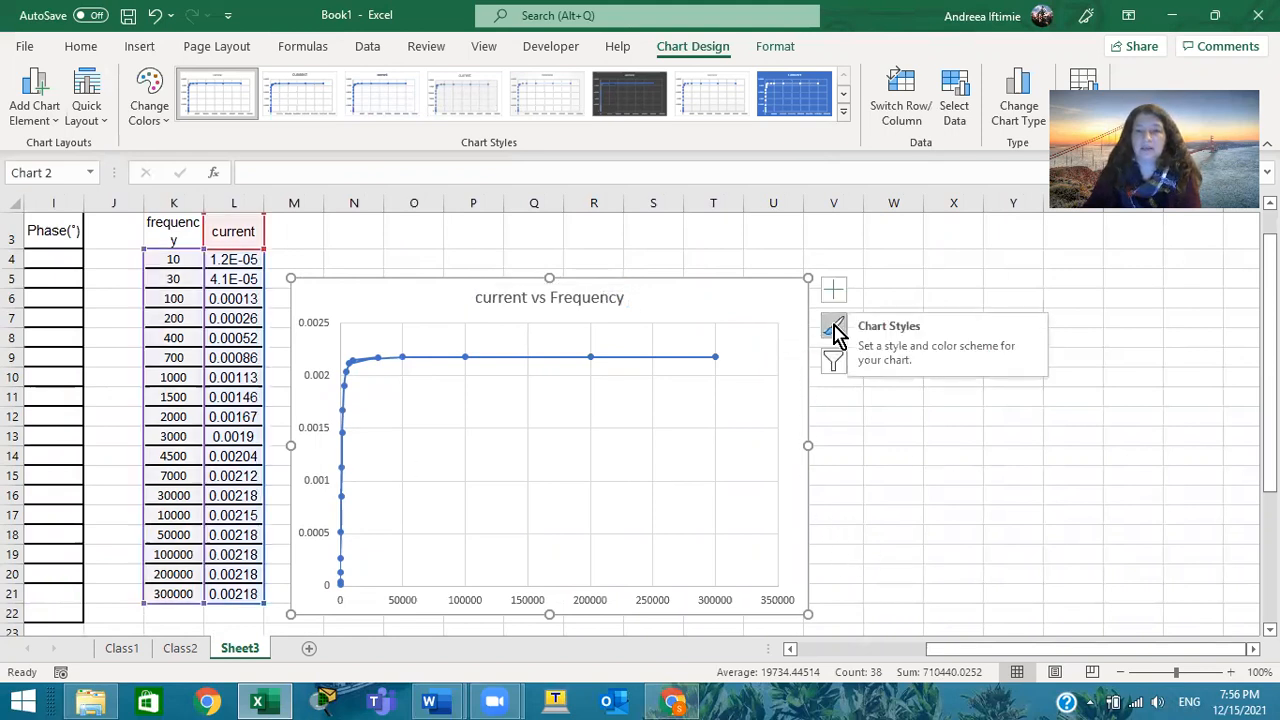
Recolor the chart with the third Colorful palette, which starts with orange, and look at the chart's filter options
click(835, 330)
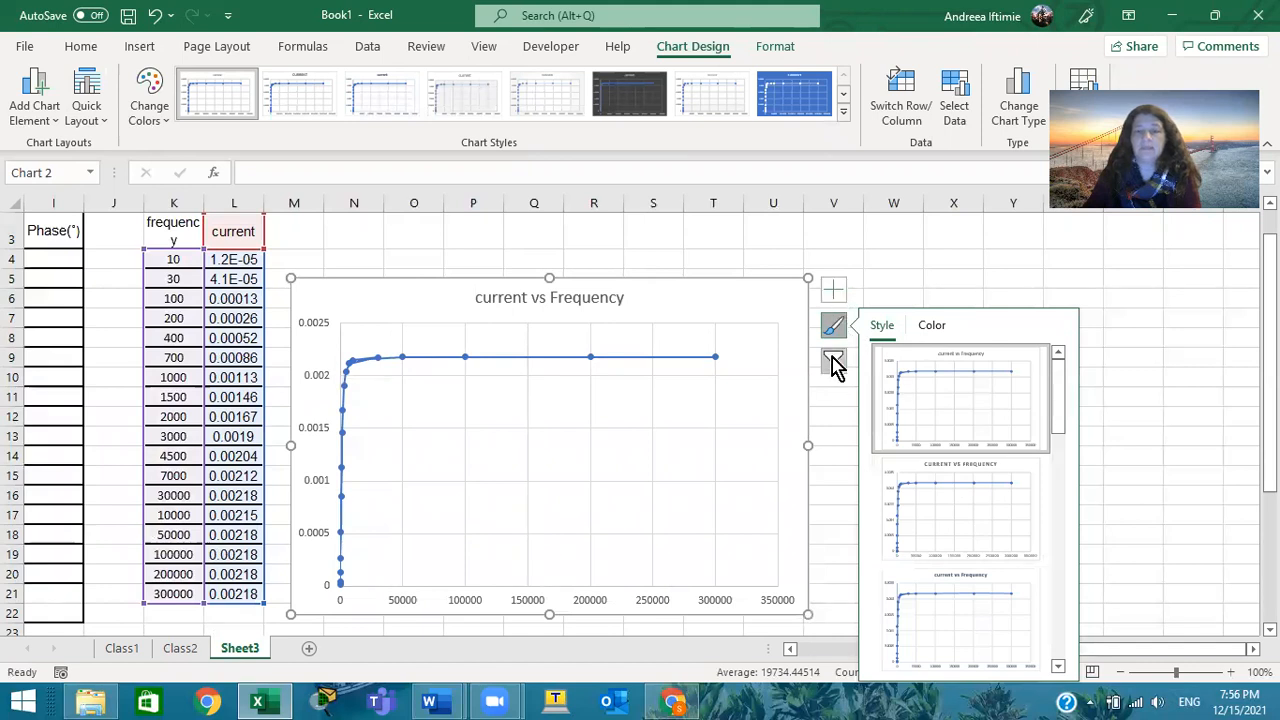
click(931, 325)
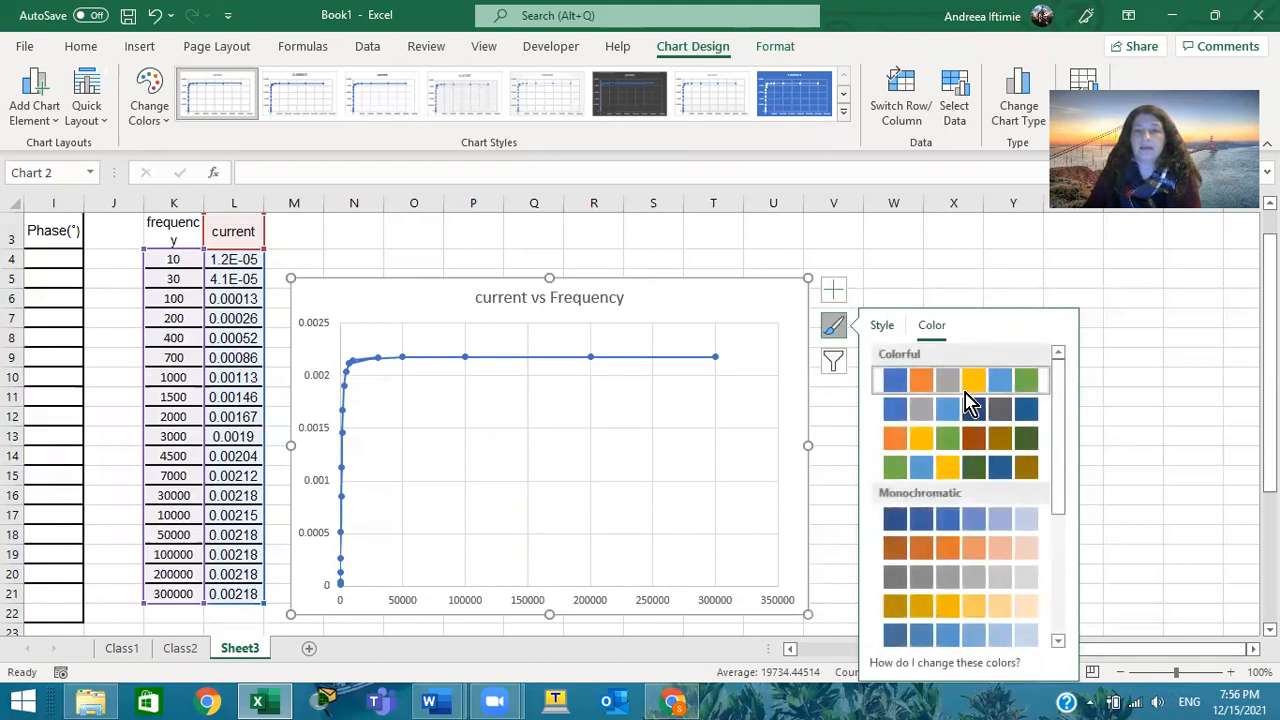
click(1005, 445)
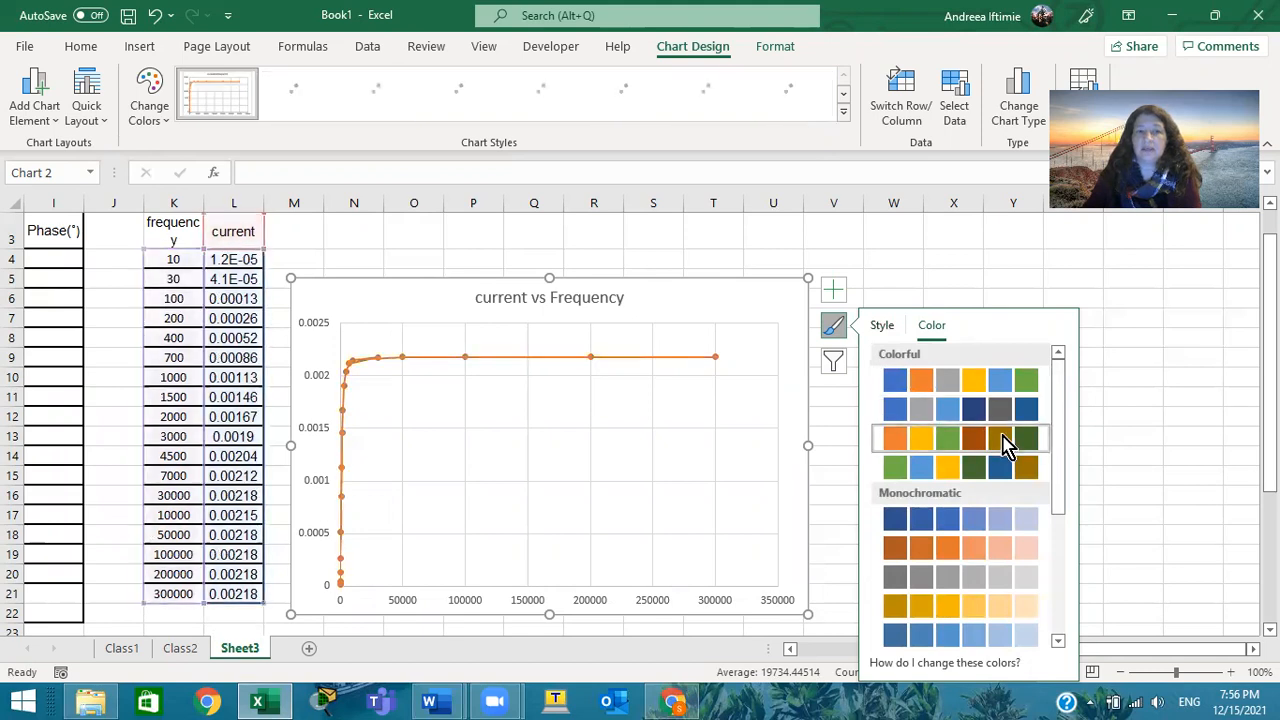
click(879, 325)
click(834, 362)
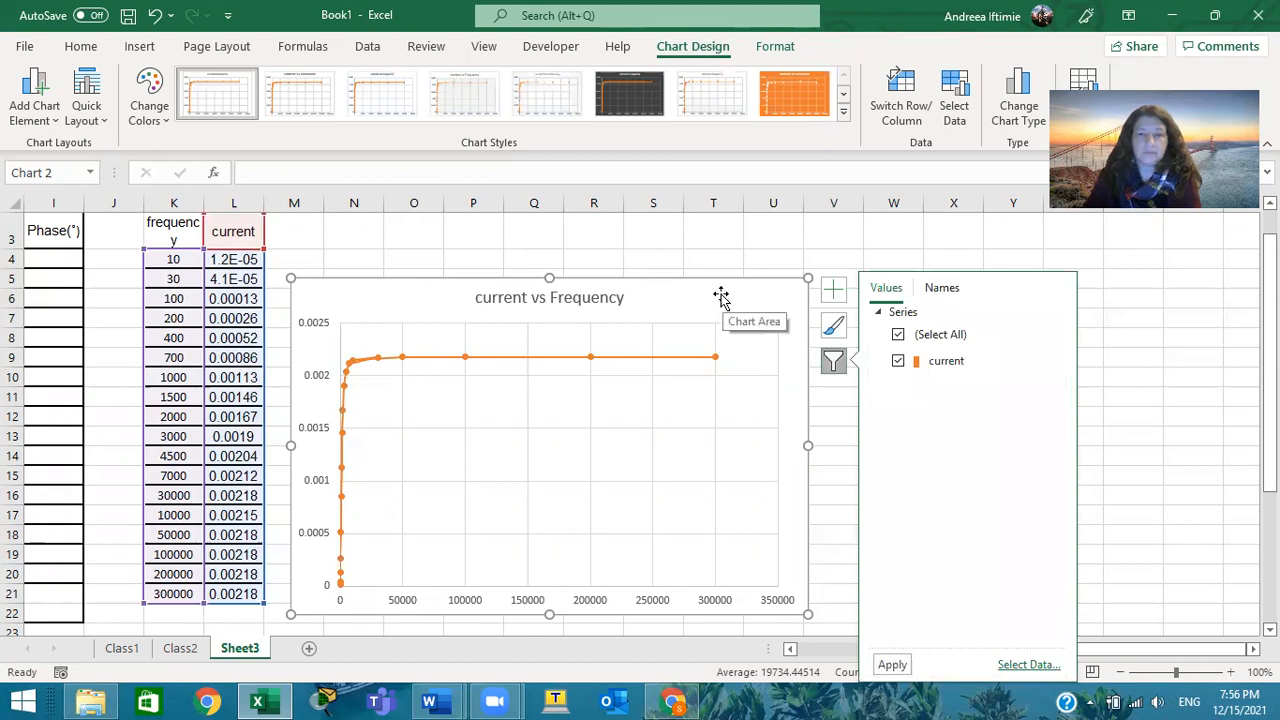
click(717, 301)
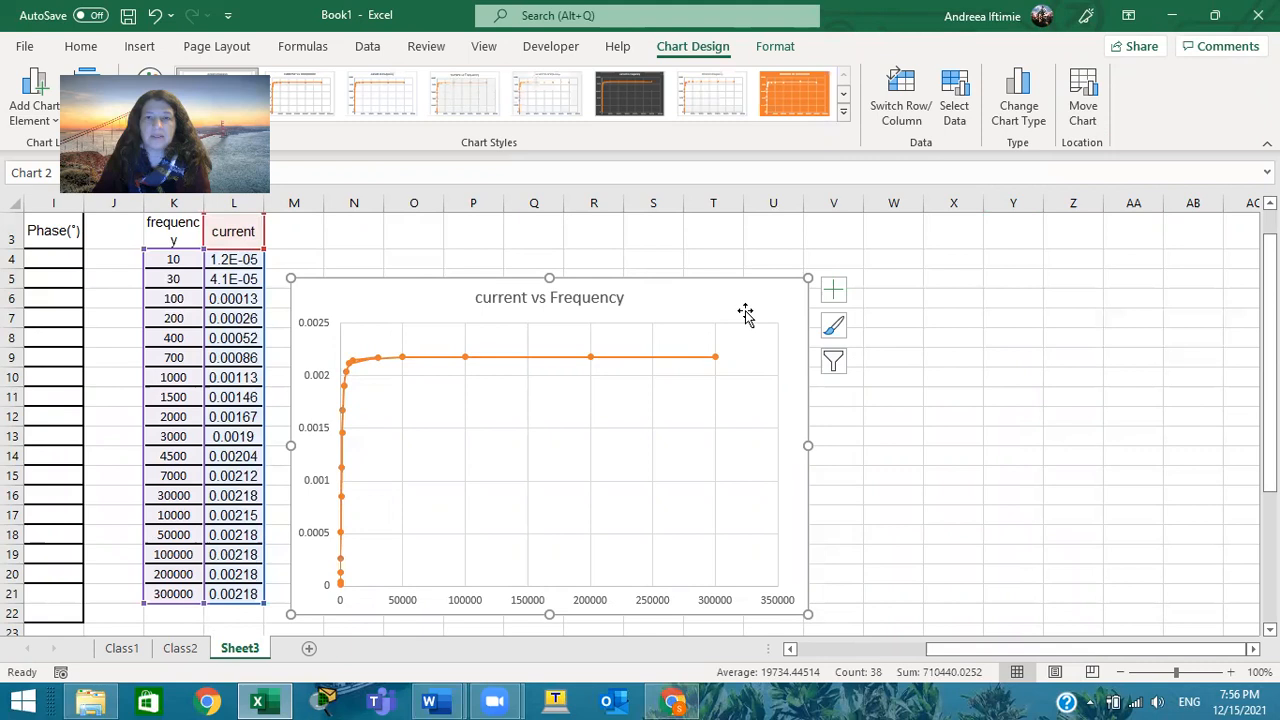
click(836, 330)
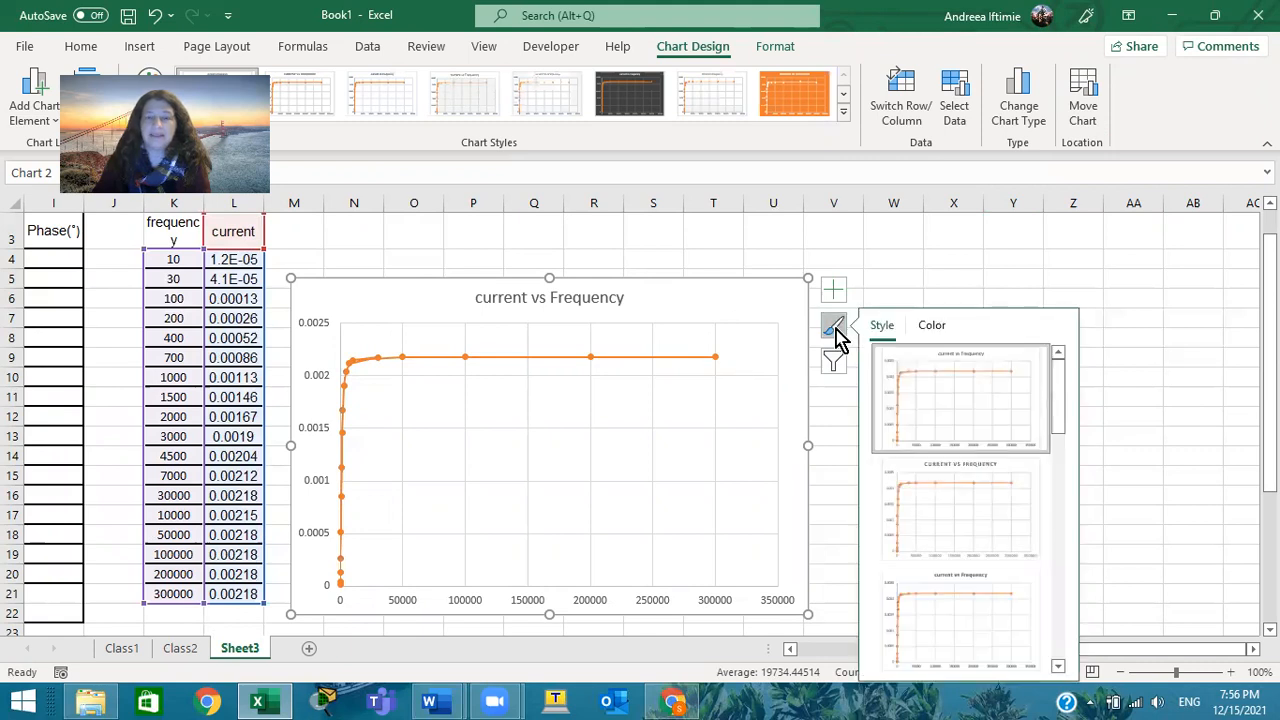
click(608, 286)
drag(627, 299, 656, 292)
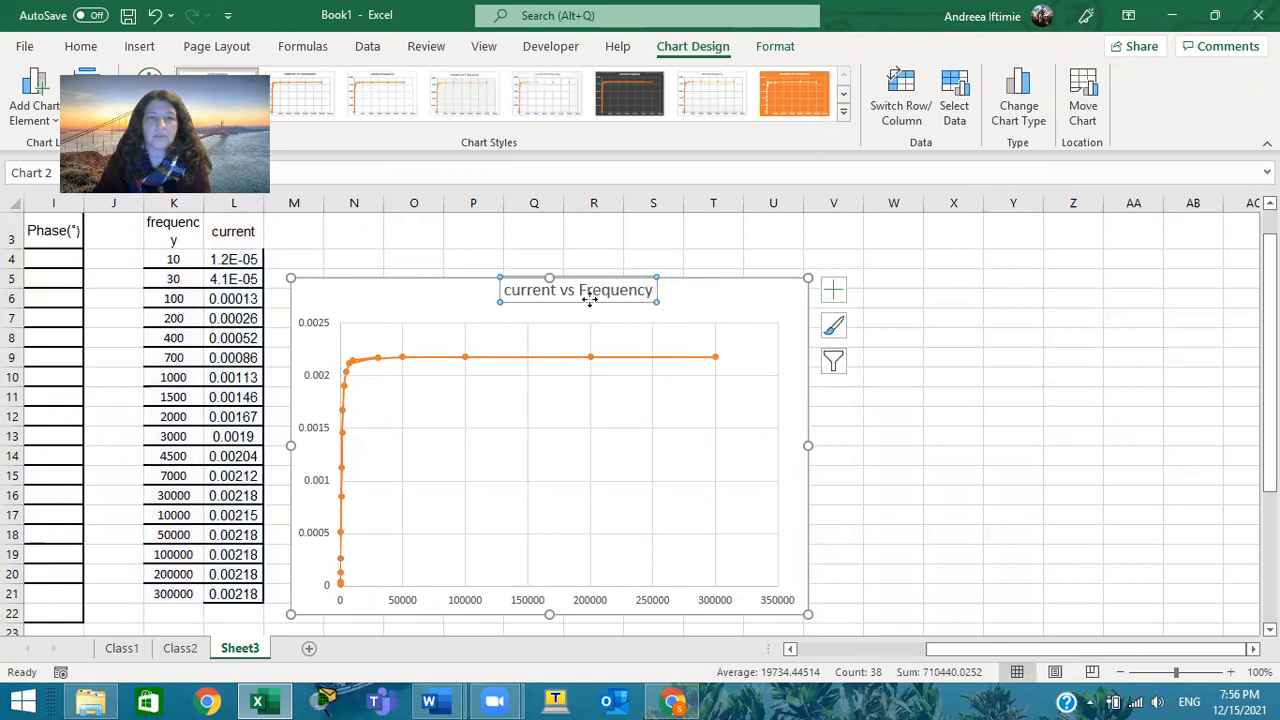
key(ctrl+z)
click(690, 303)
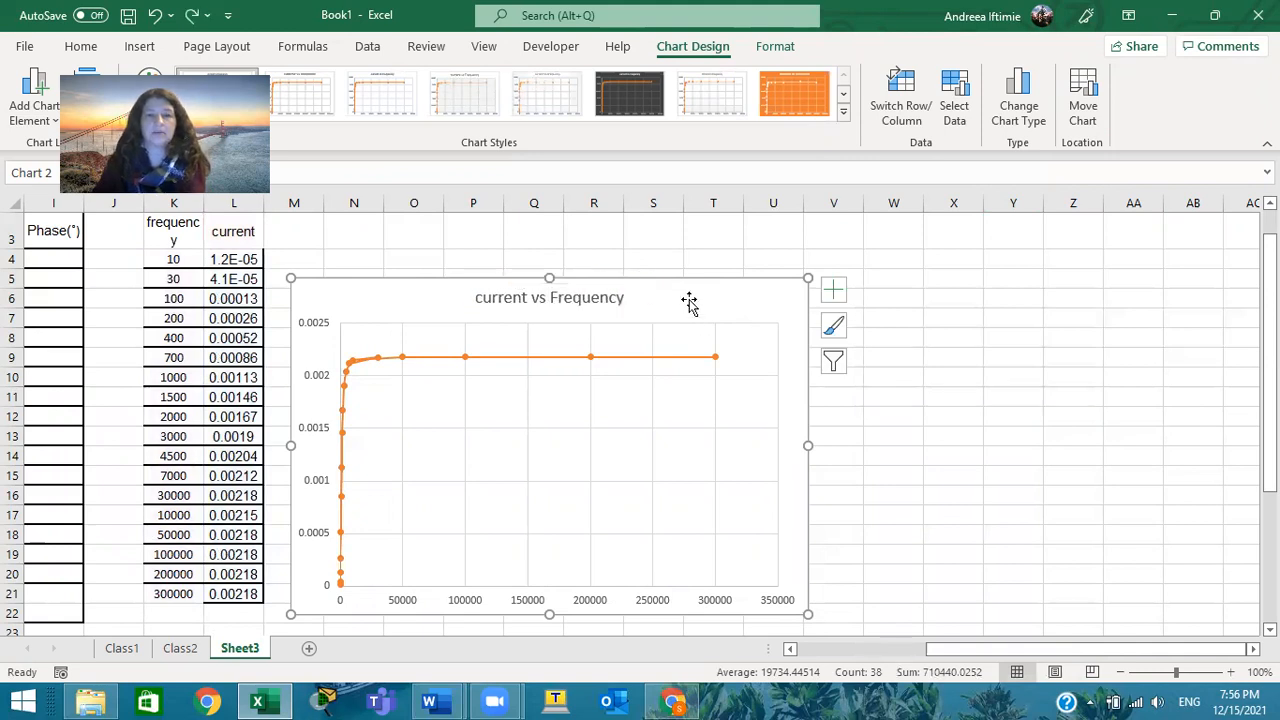
Move the whole chart about two columns further from the data table and two rows up
drag(660, 289, 792, 251)
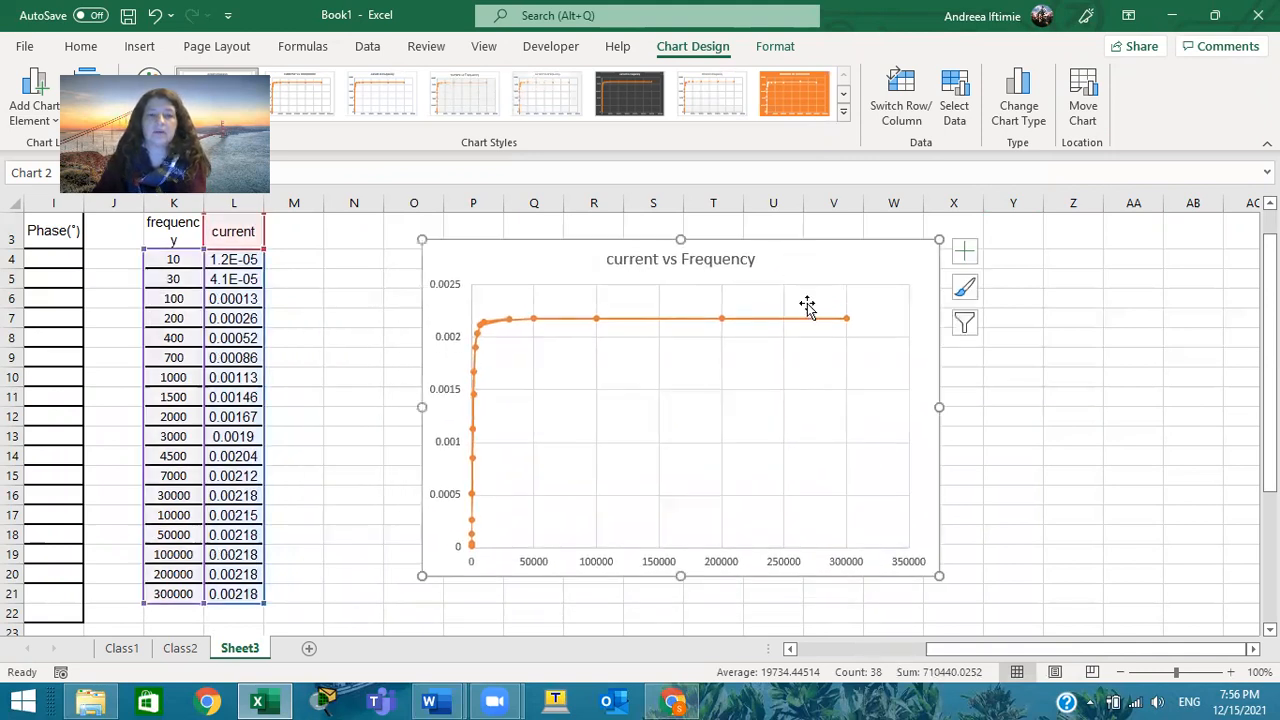
click(459, 390)
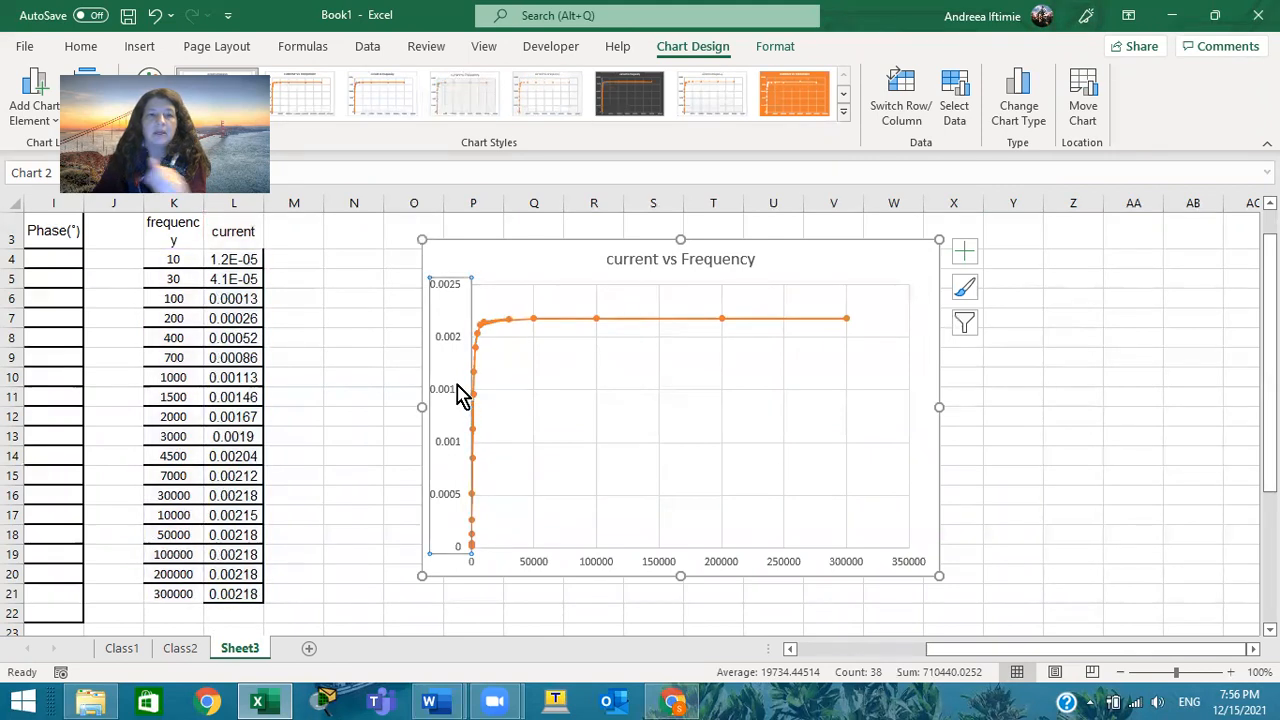
click(966, 288)
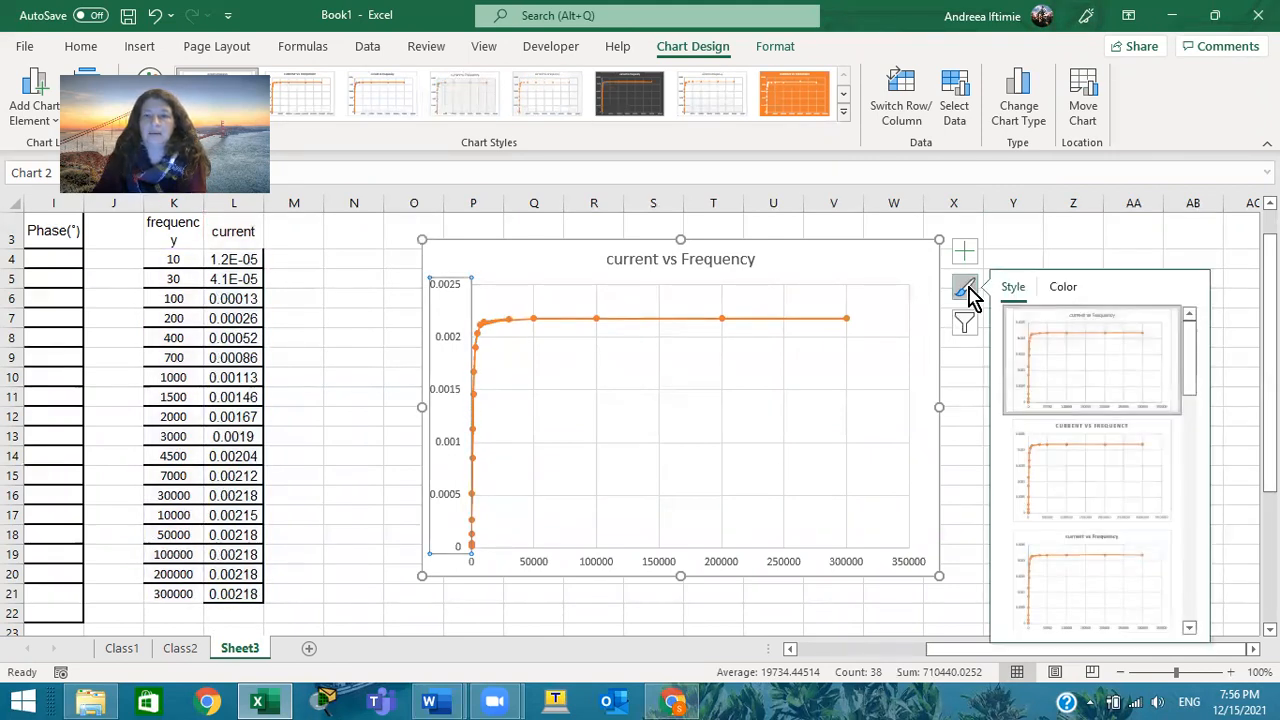
click(546, 694)
click(710, 548)
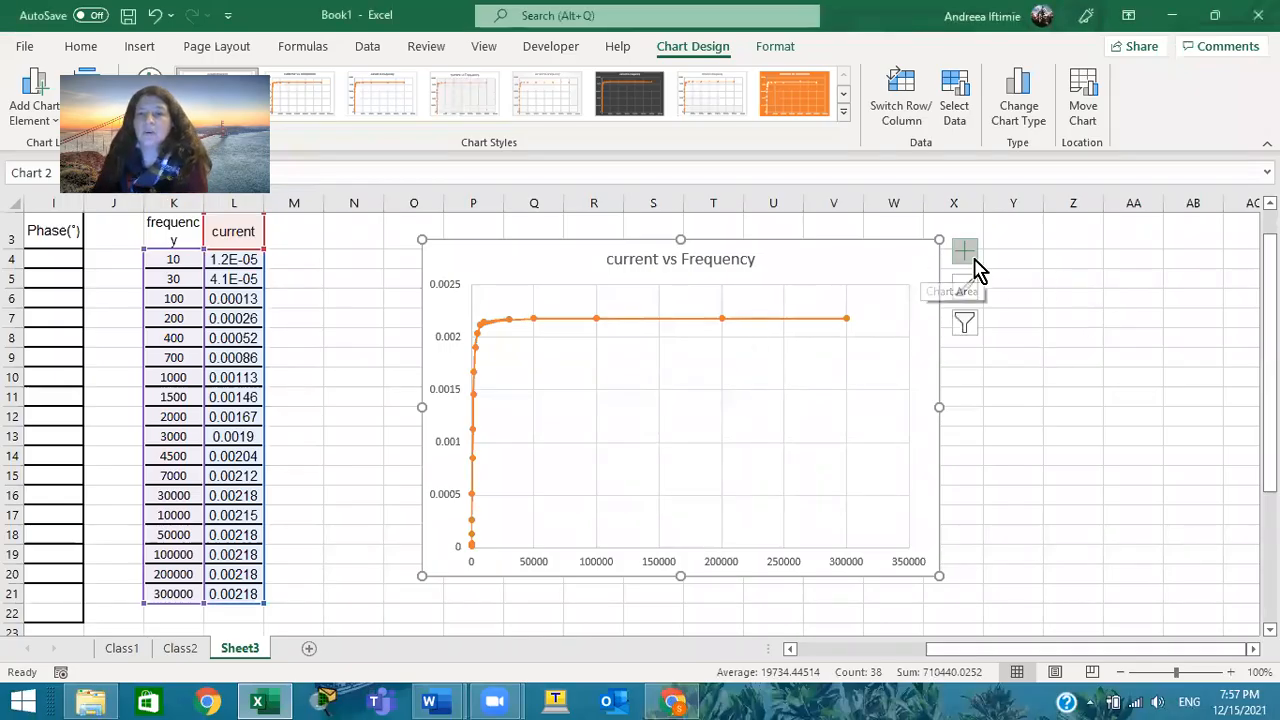
Add axis titles to the chart and label the vertical axis "current"
click(965, 252)
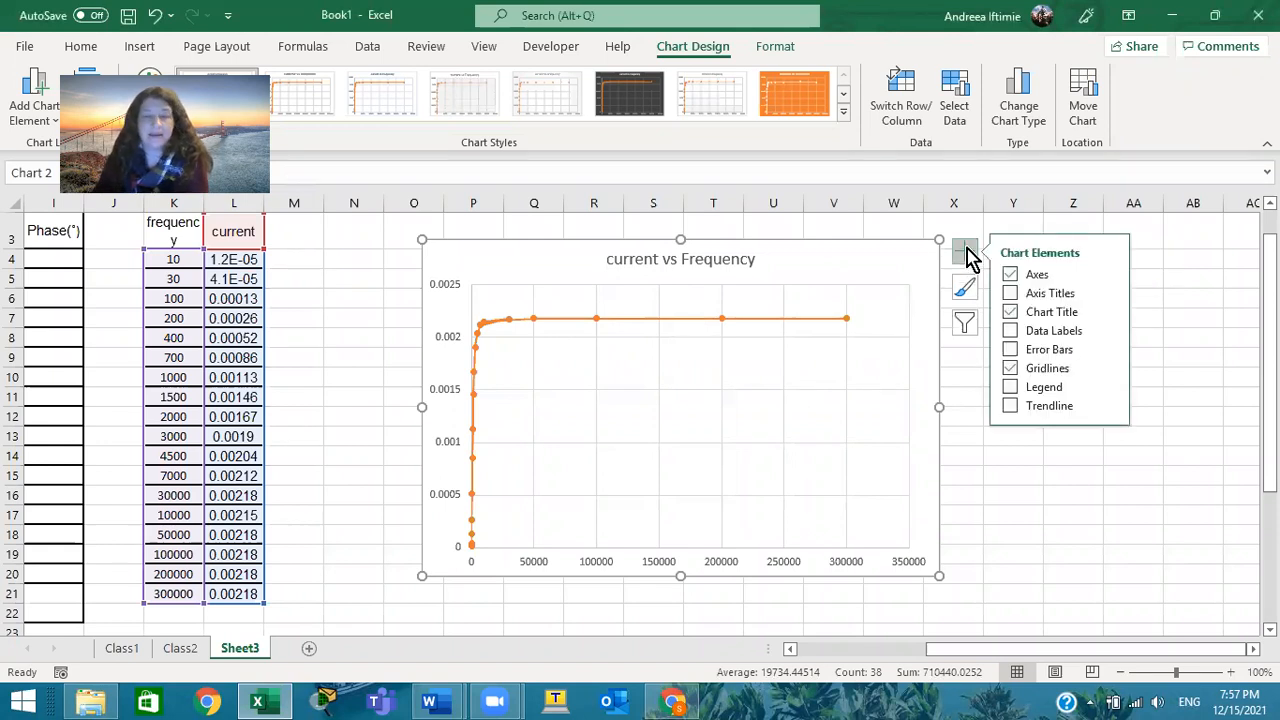
click(1011, 294)
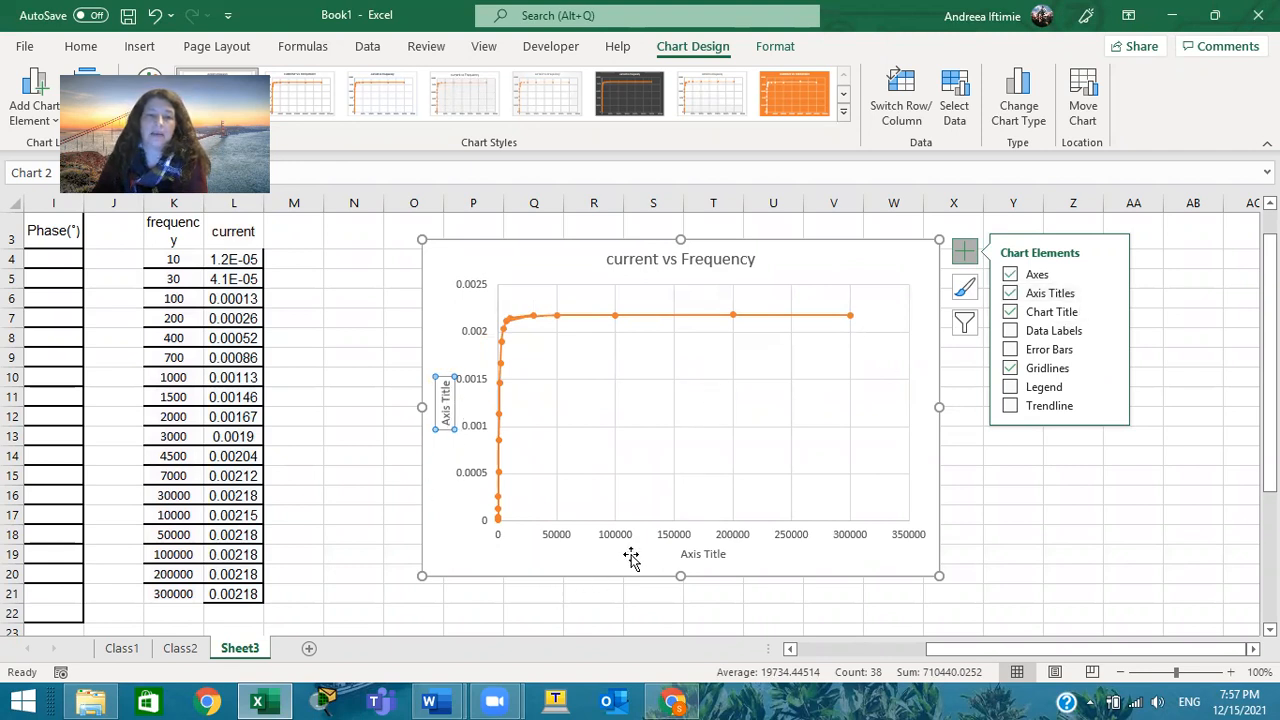
click(446, 413)
double_click(446, 407)
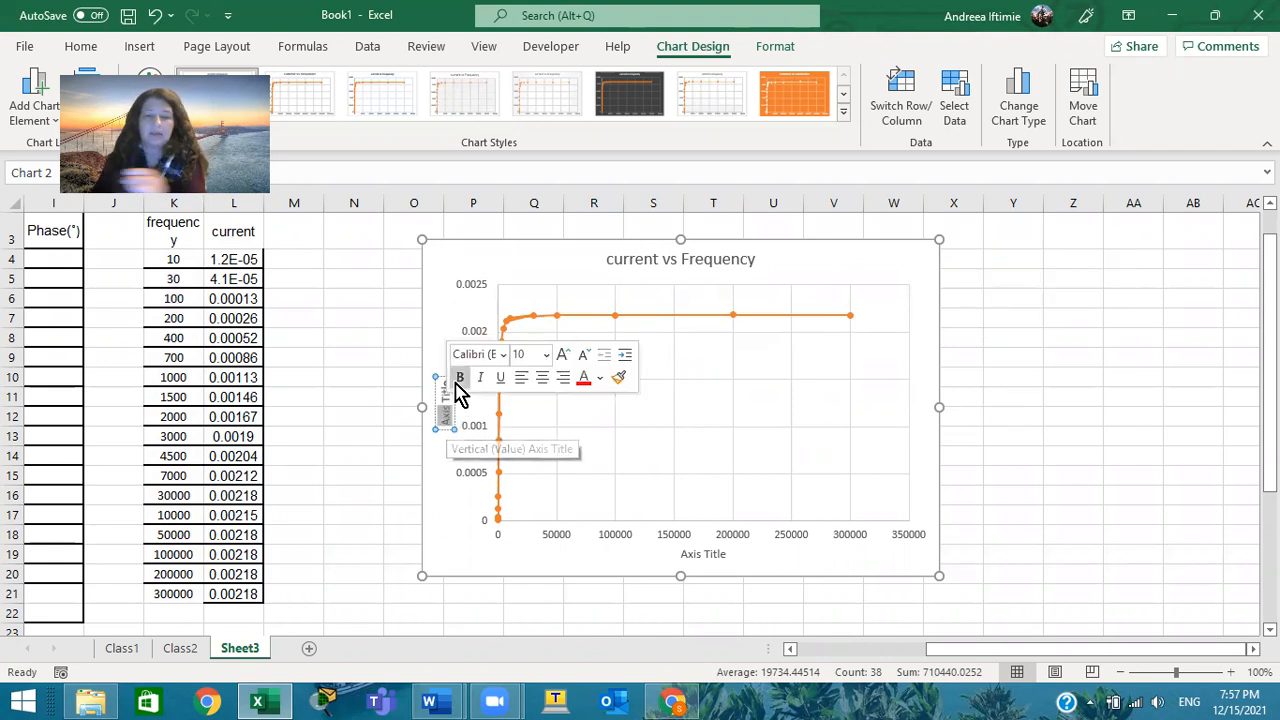
key(BackSpace)
key(Delete)
key(Delete)
key(Delete)
key(Delete)
key(Delete)
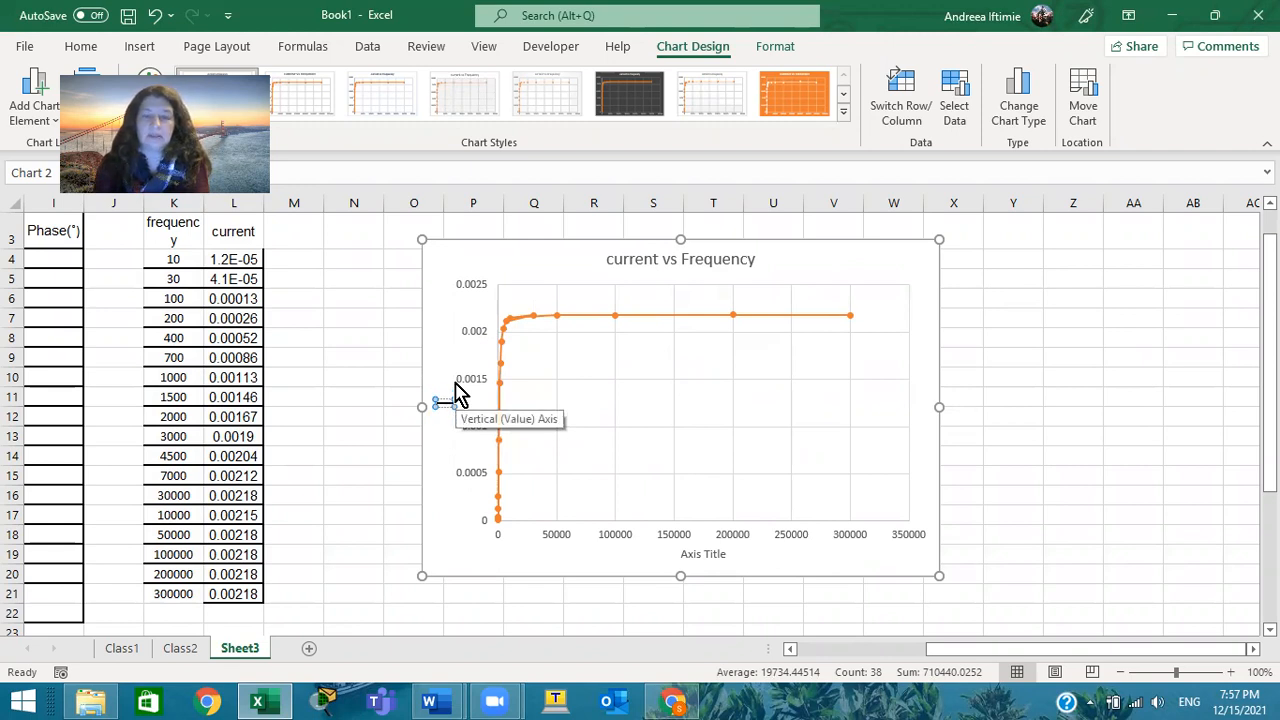
text(current)
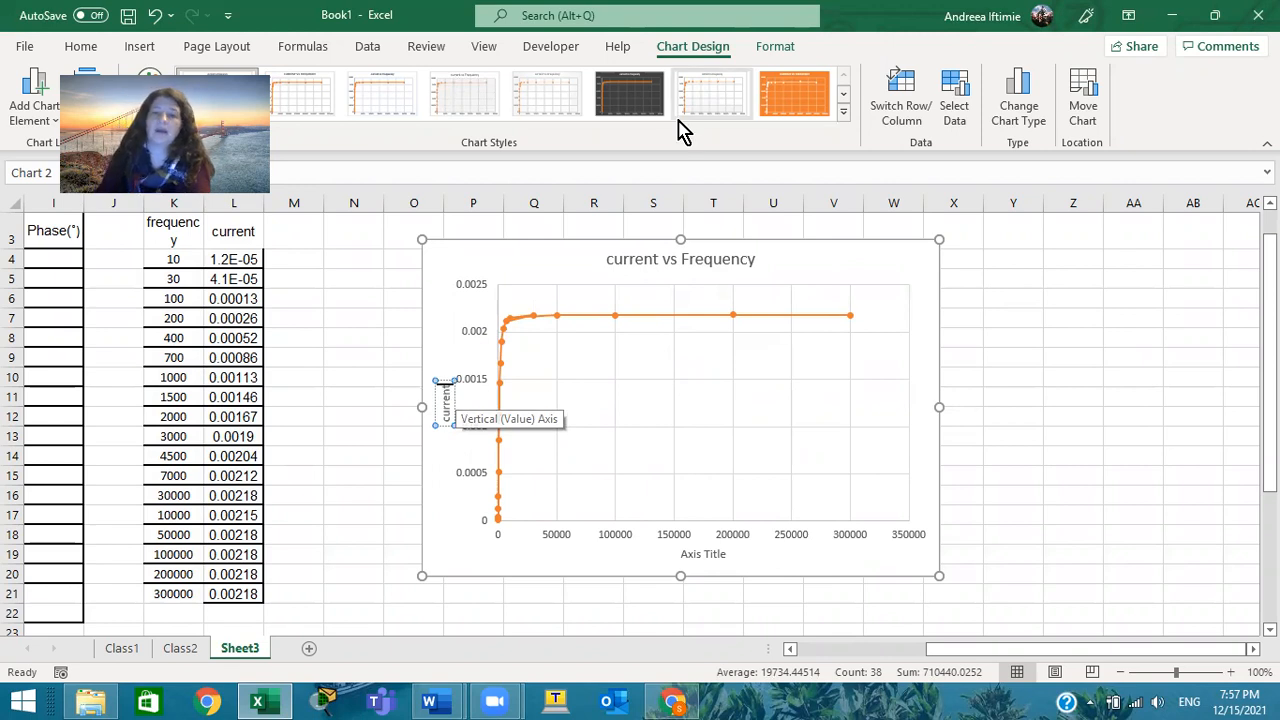
Replace the placeholder title of the horizontal axis with "frequency"
click(690, 555)
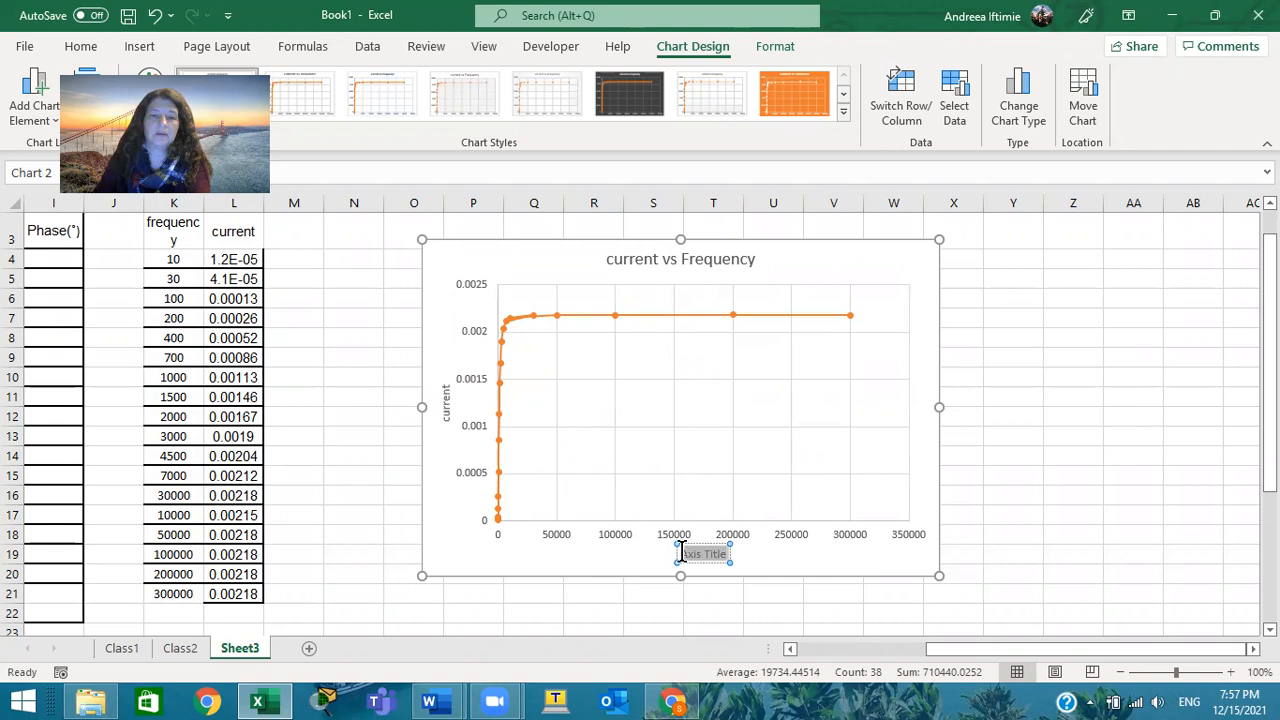
triple_click(688, 557)
text(fr)
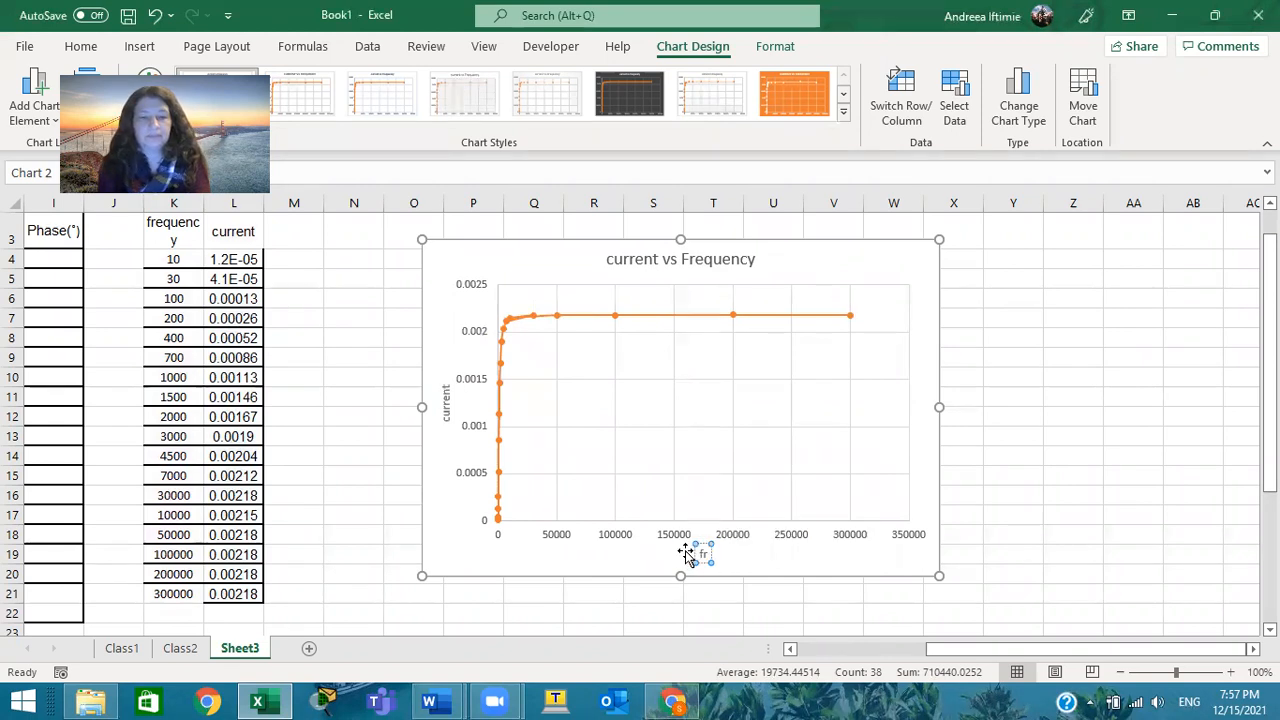
text(equency)
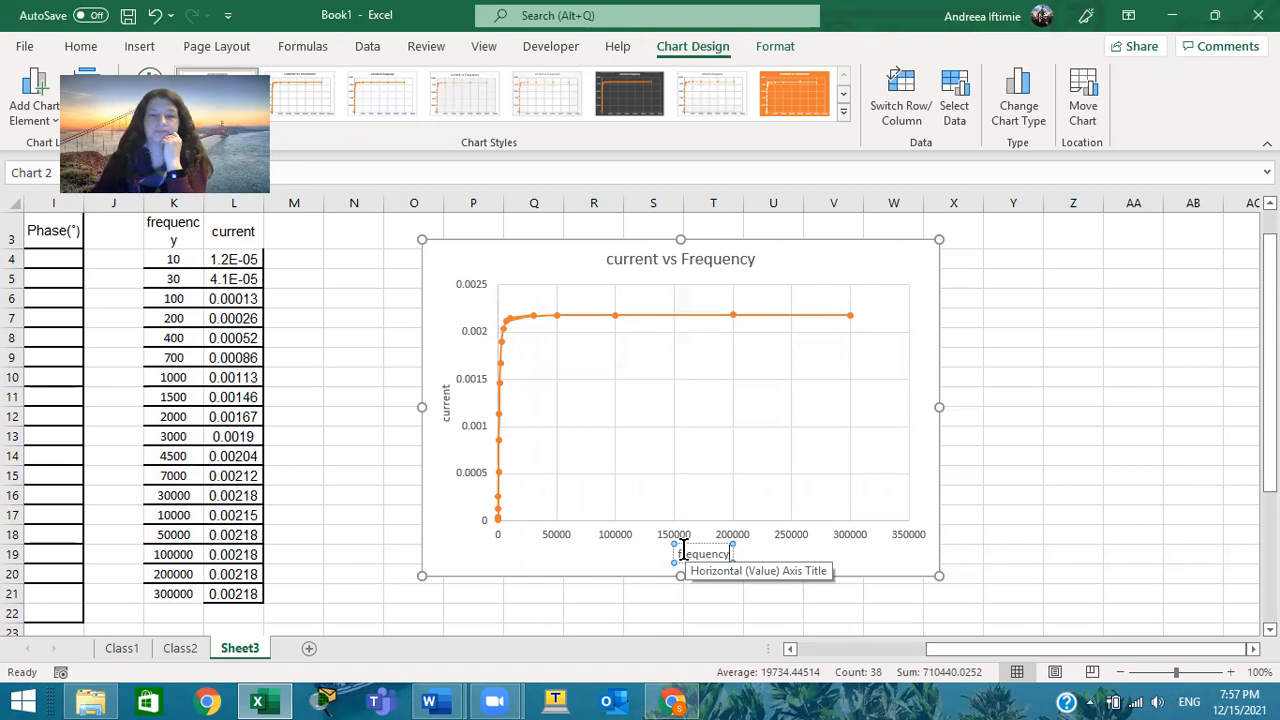
click(930, 343)
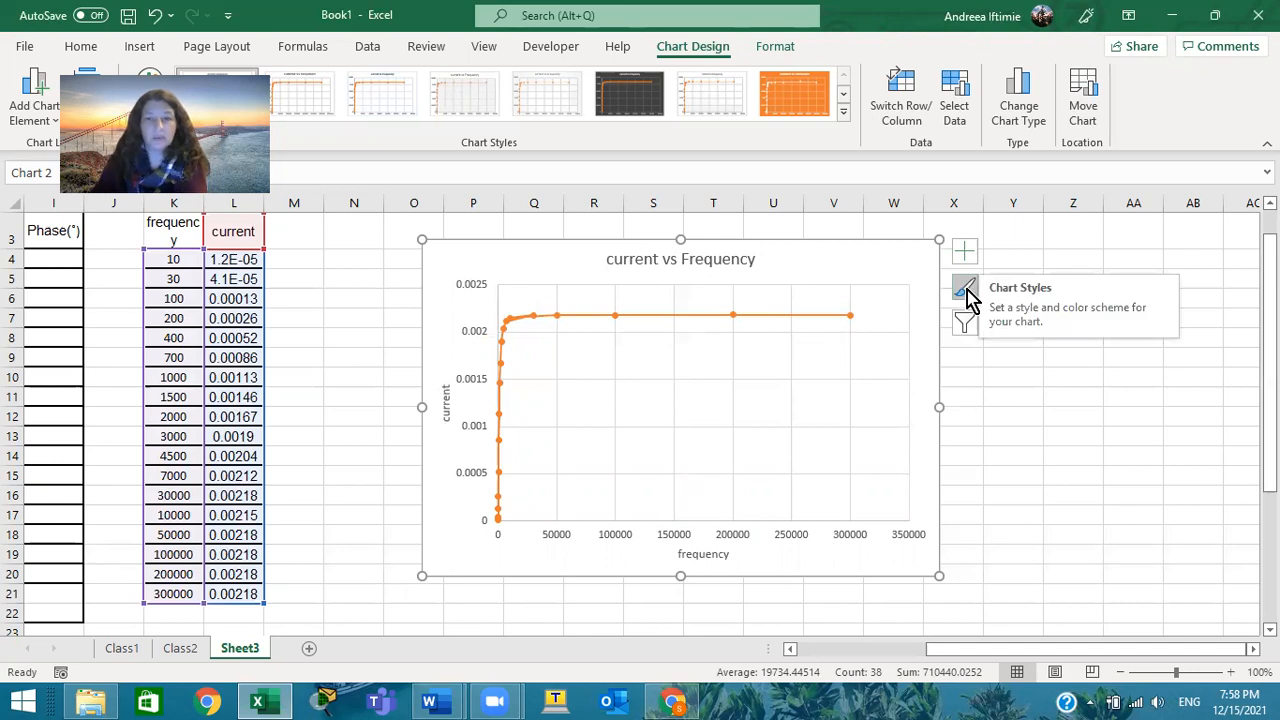
Open the chart's formatting options and select the Horizontal (Value) Axis as the element to format
click(824, 340)
click(965, 292)
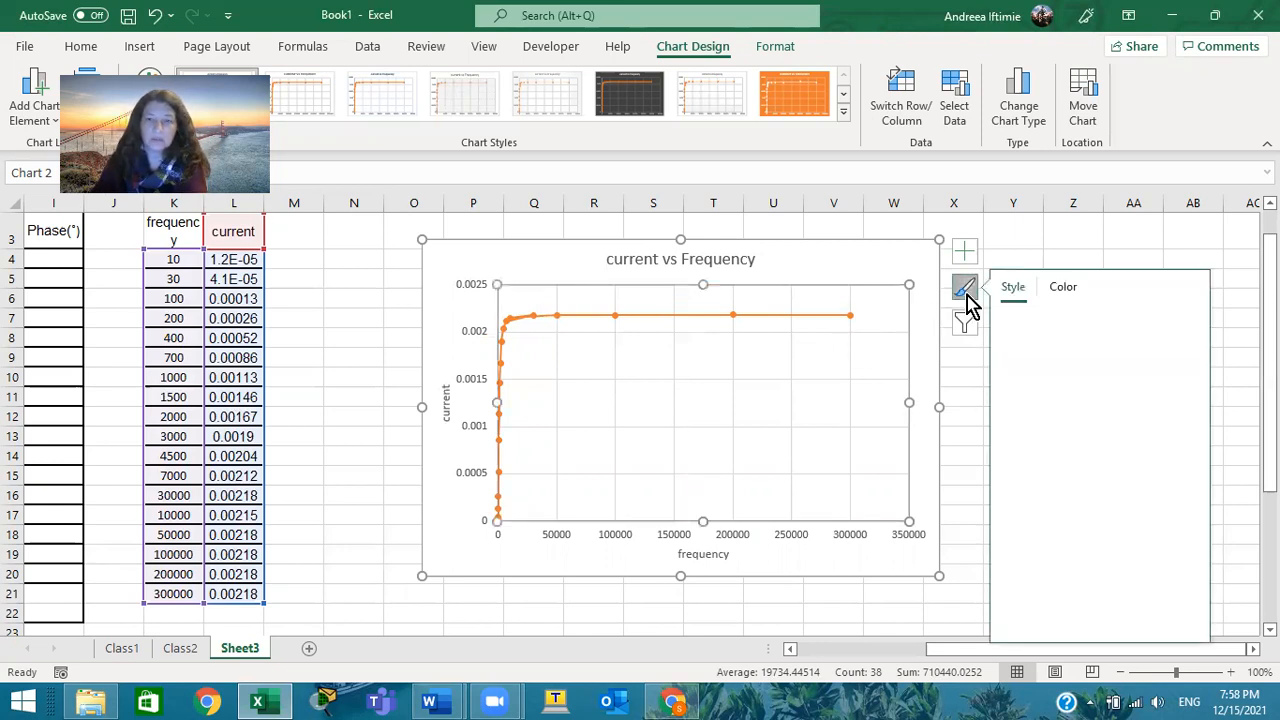
click(845, 257)
right_click(845, 262)
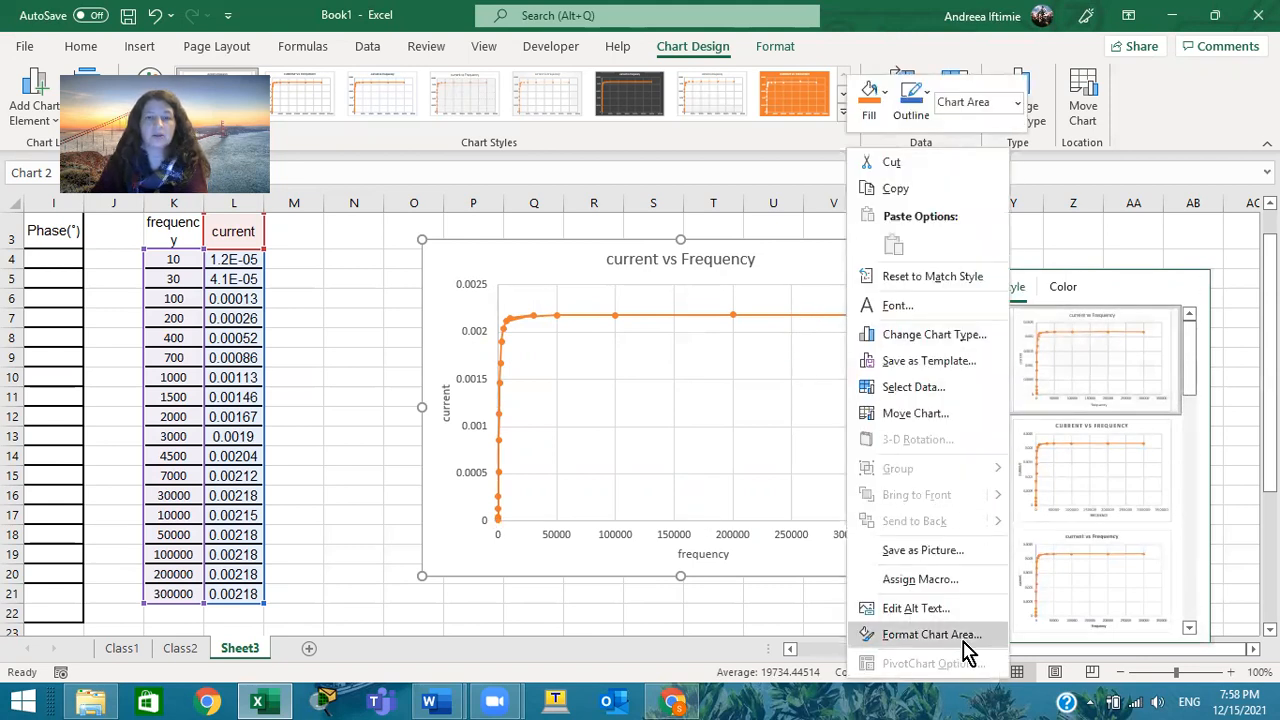
click(930, 635)
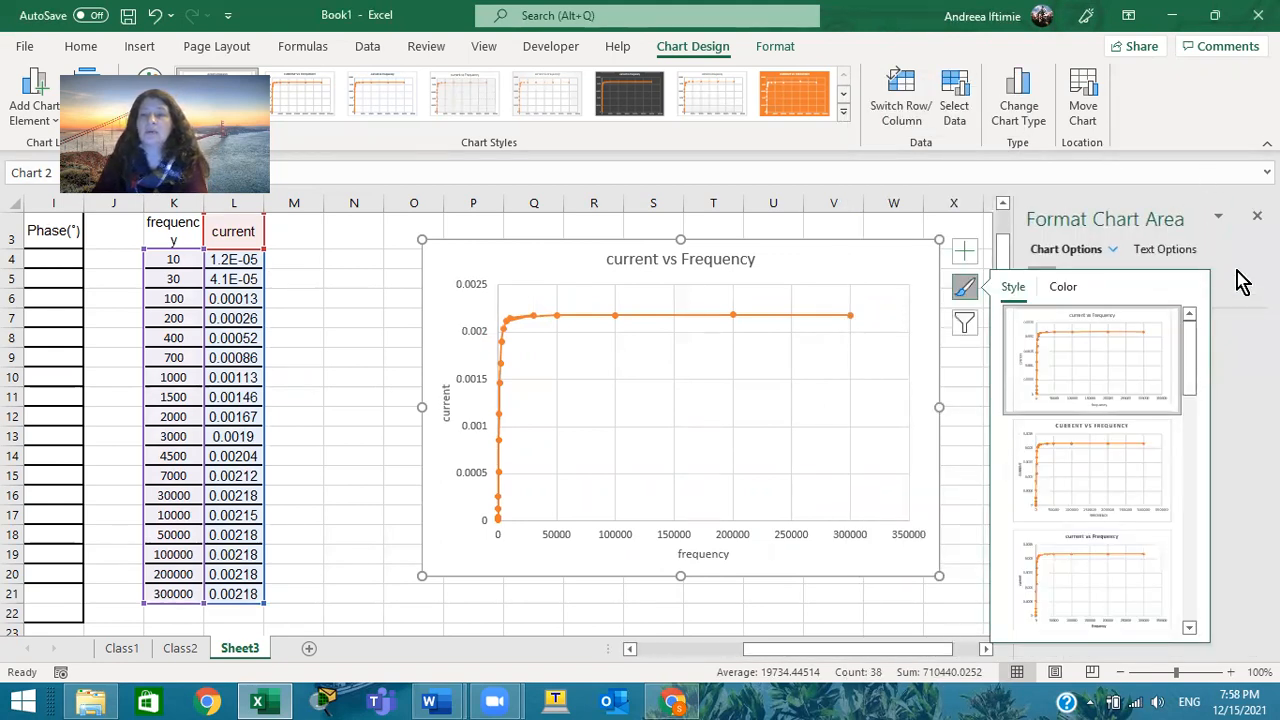
click(966, 291)
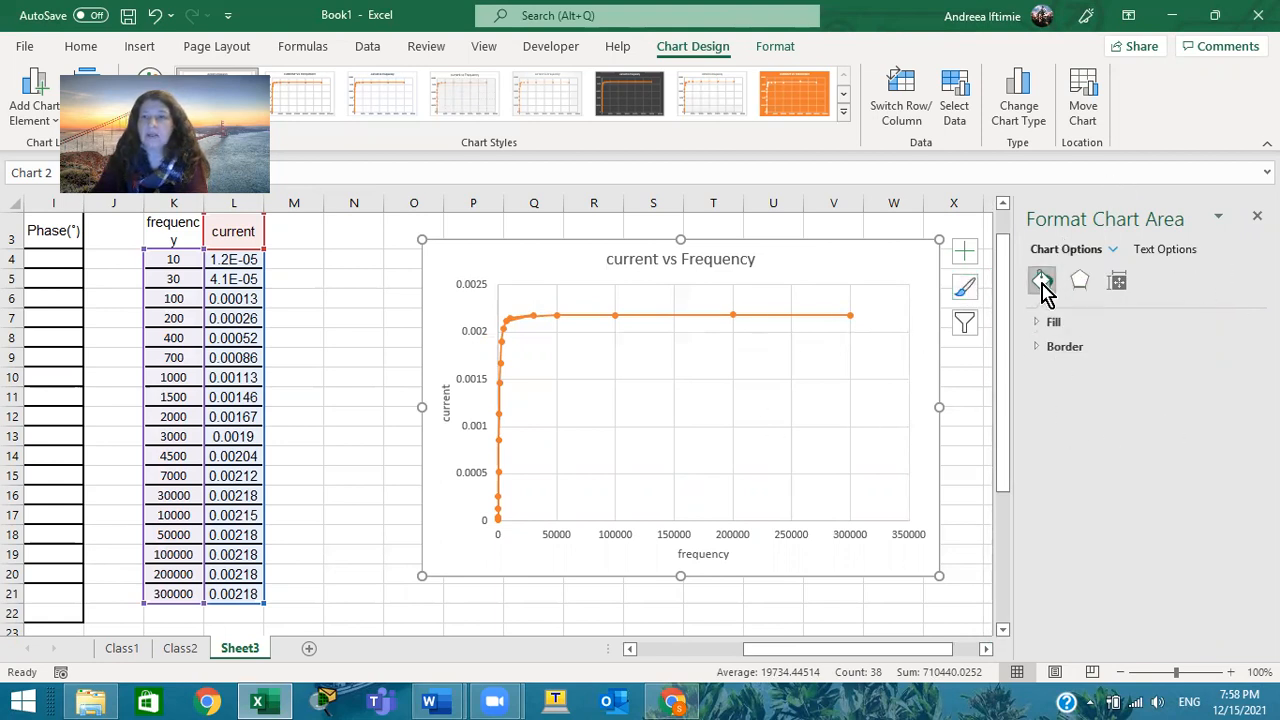
click(1111, 252)
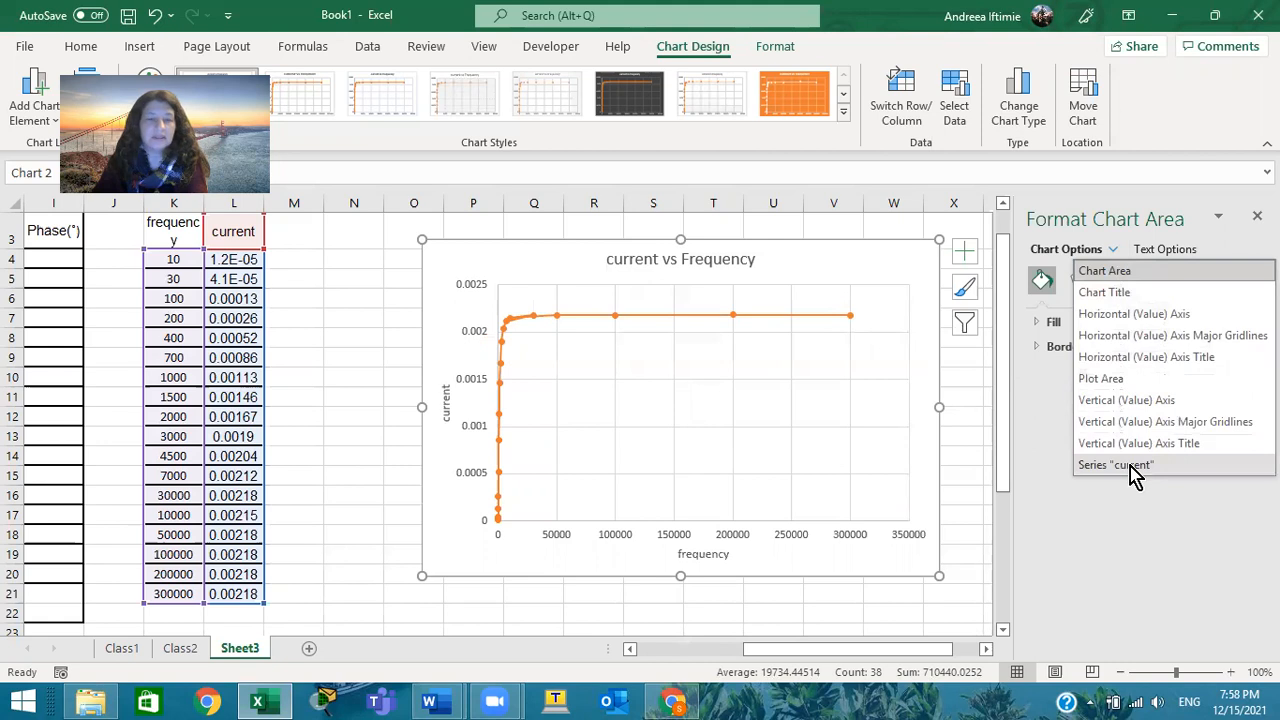
click(1124, 316)
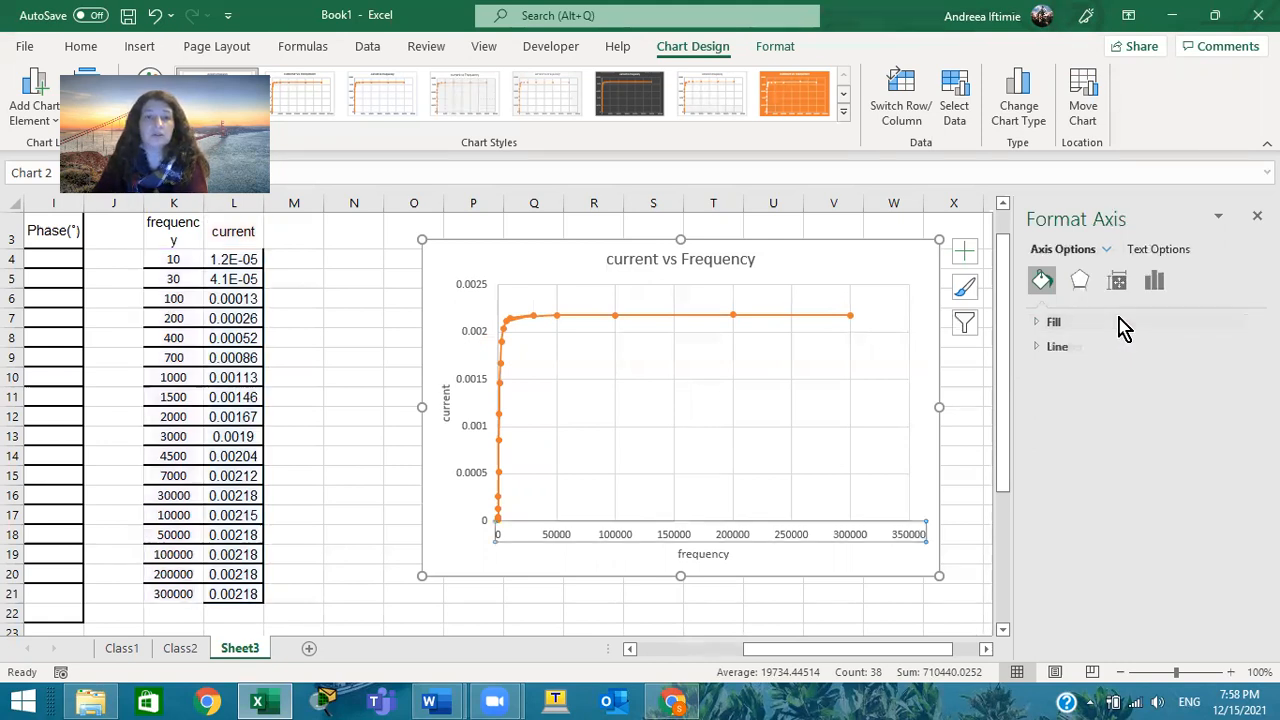
Look through the horizontal axis's fill, shadow and alignment settings, and switch its scale to logarithmic with base 10
click(1043, 322)
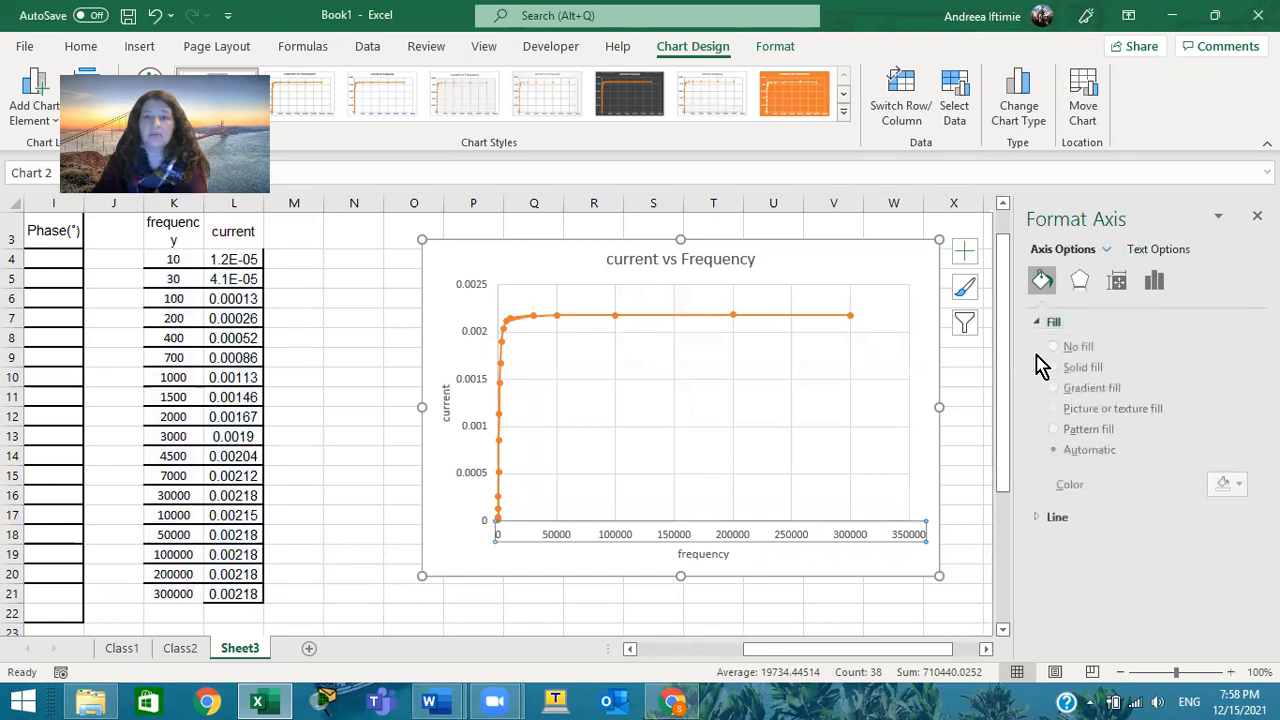
click(1080, 281)
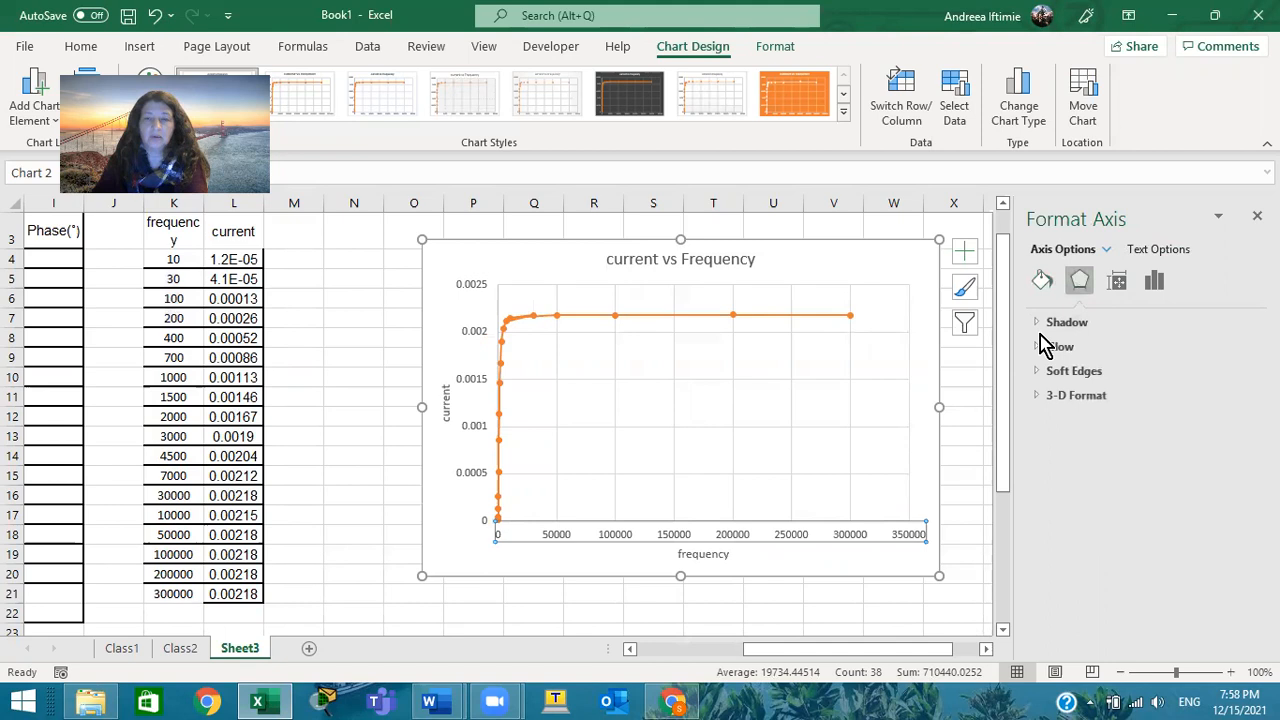
click(1045, 322)
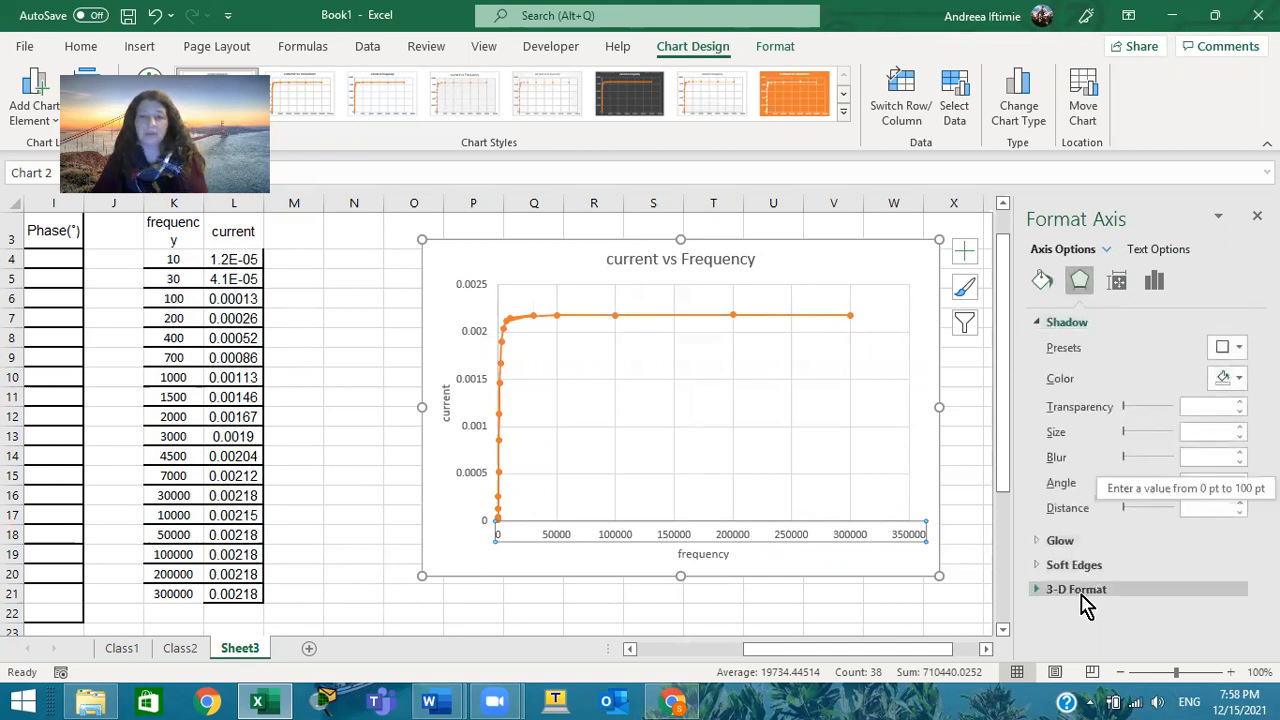
click(1115, 283)
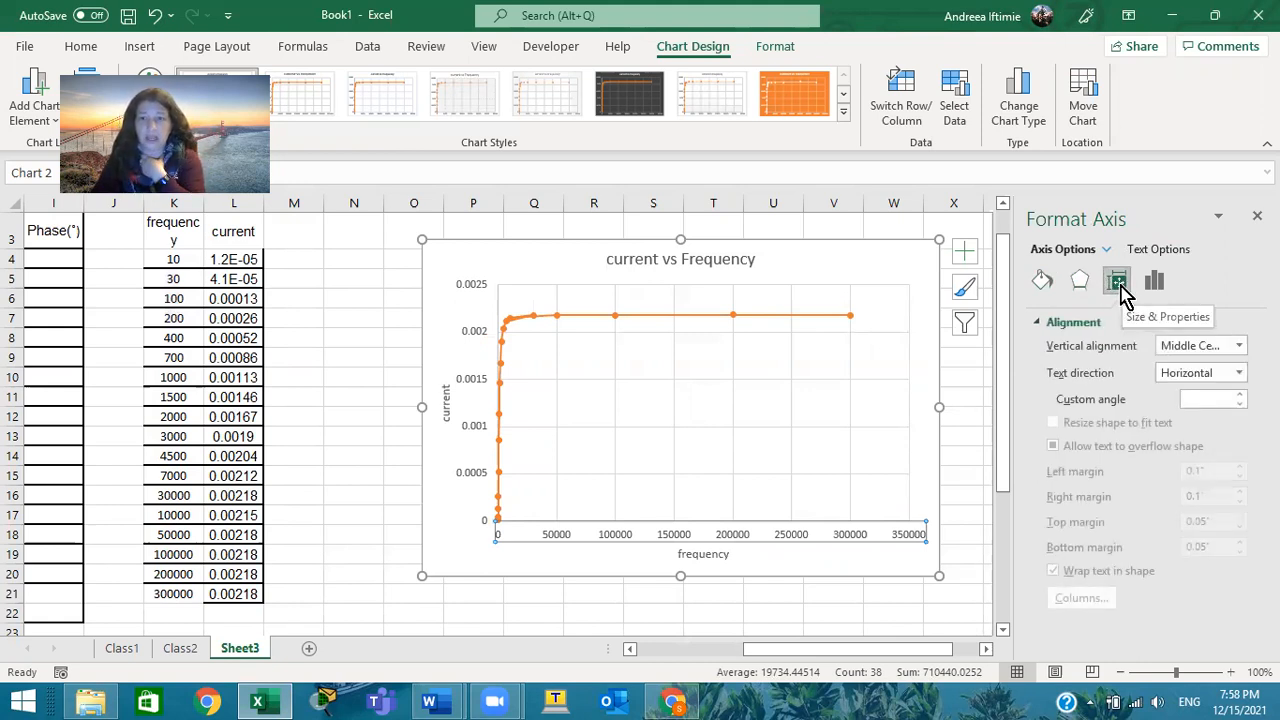
click(1155, 285)
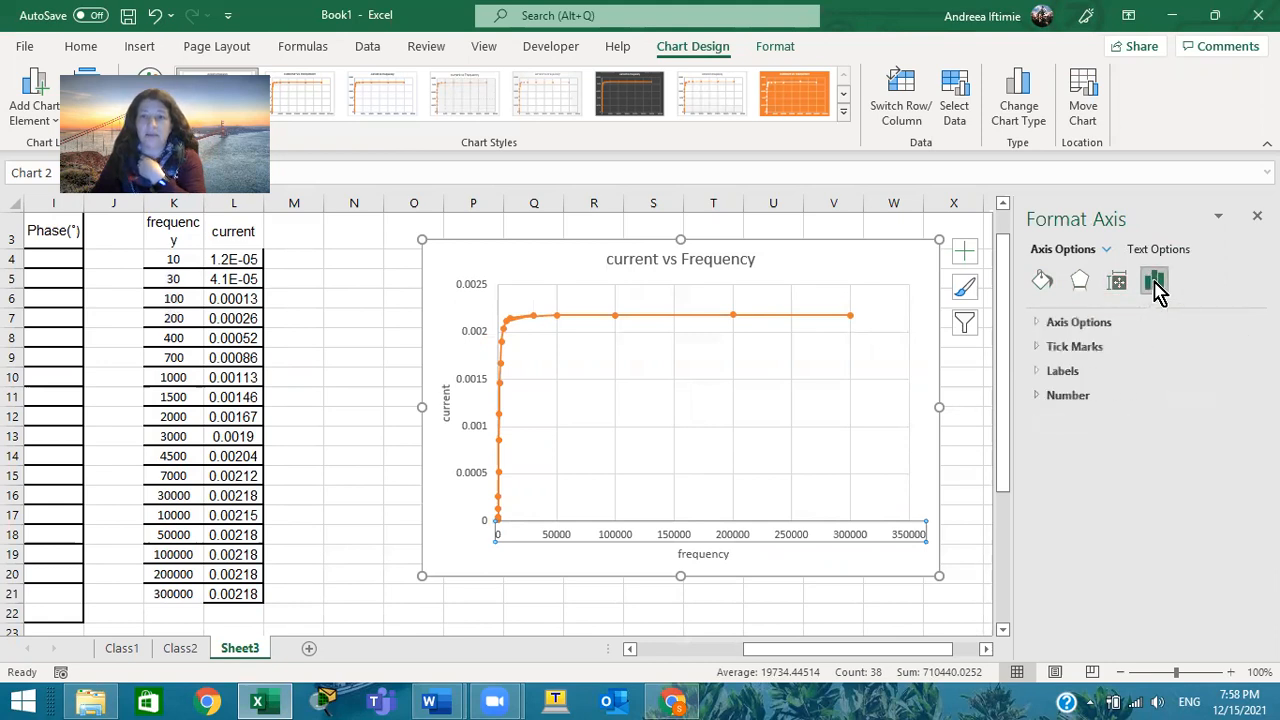
click(1037, 325)
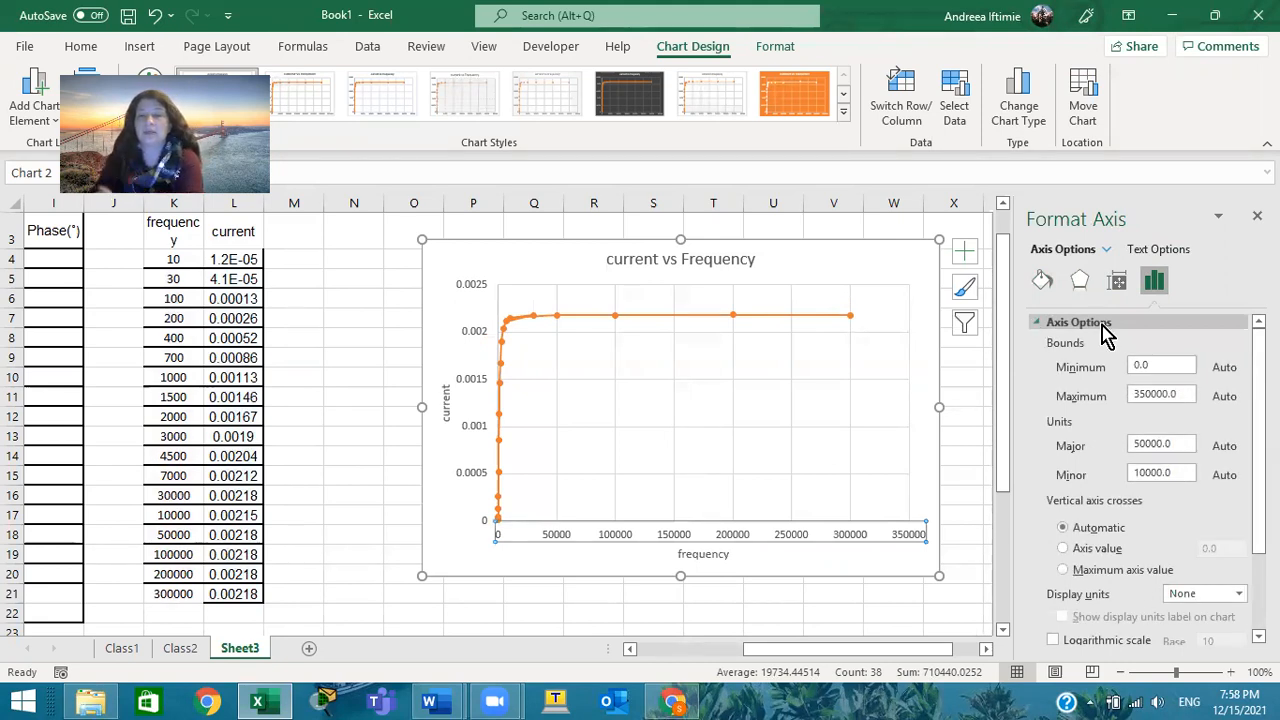
scroll(1137, 335, down, 3)
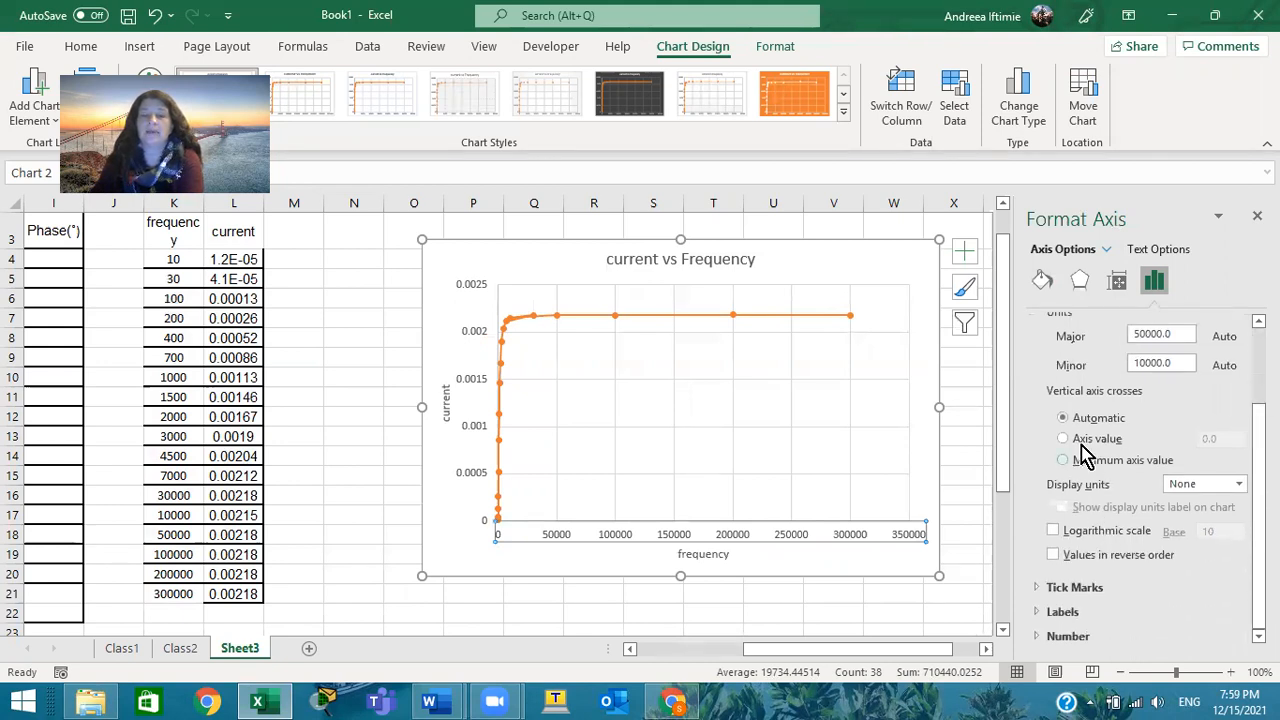
click(1055, 533)
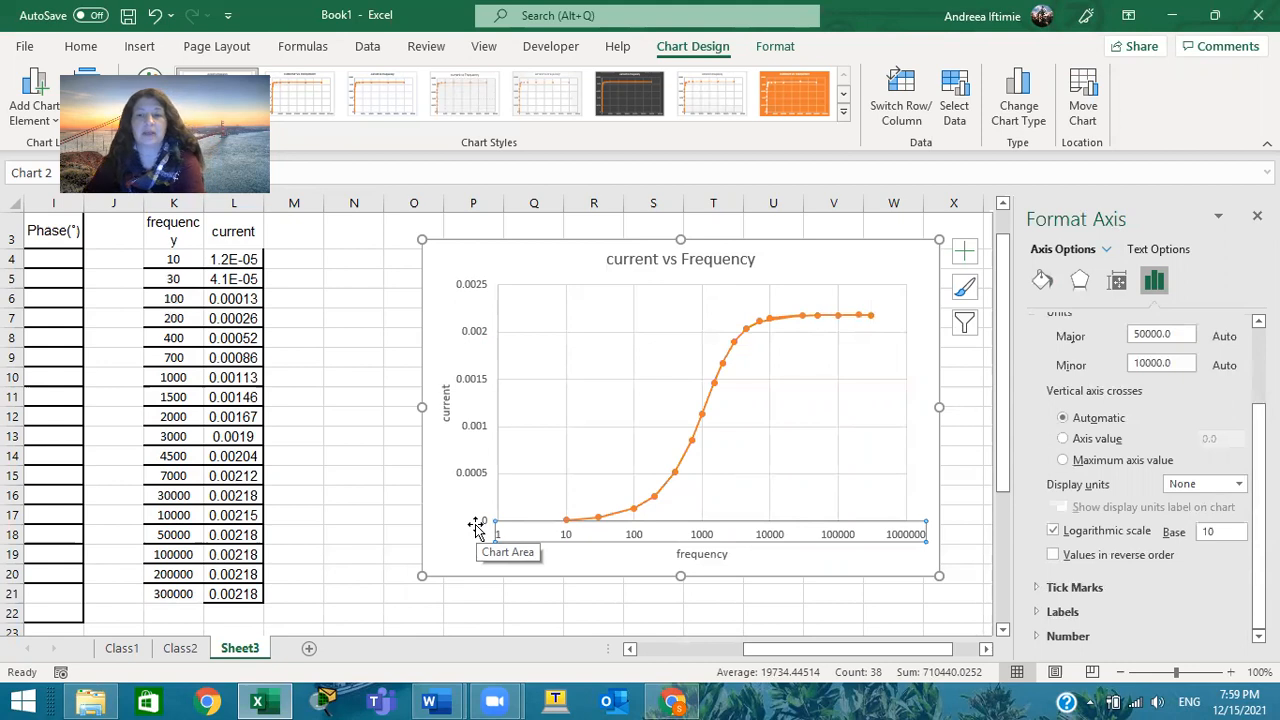
Try solid and gradient lines on the Horizontal (Value) Axis Major Gridlines, keep the solid line, and close the formatting options
click(1108, 250)
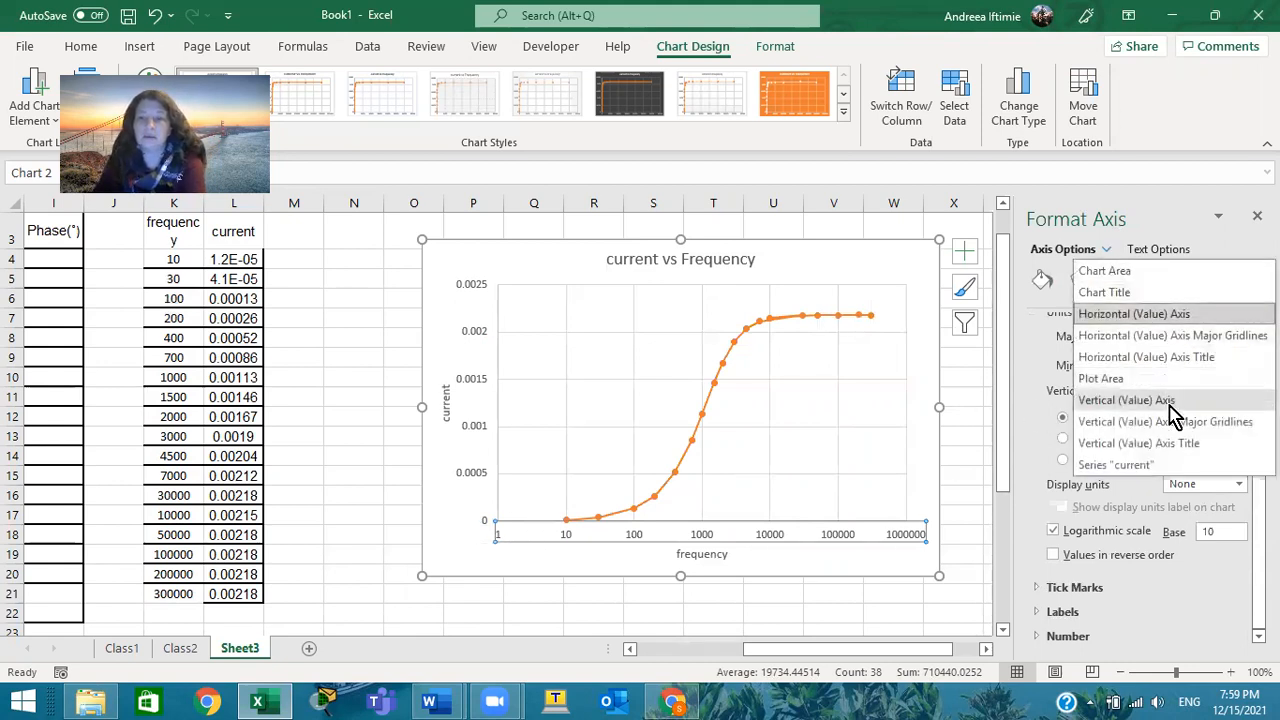
click(1163, 338)
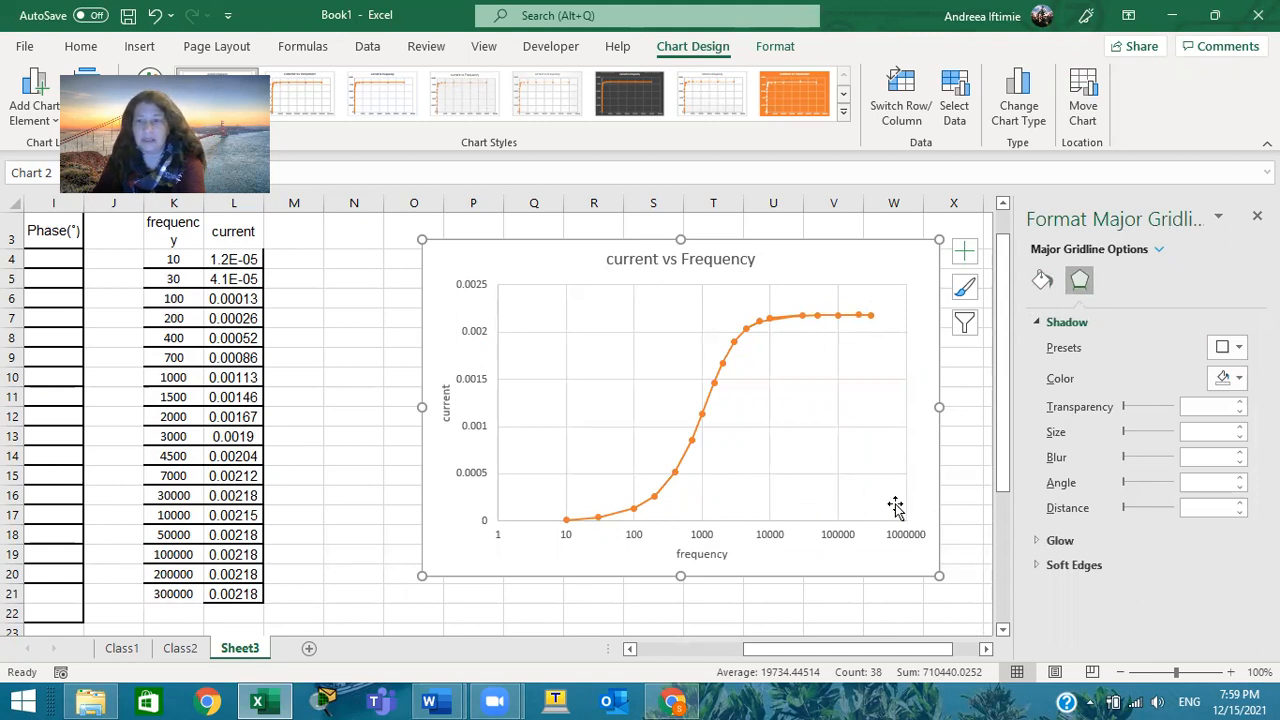
click(1042, 282)
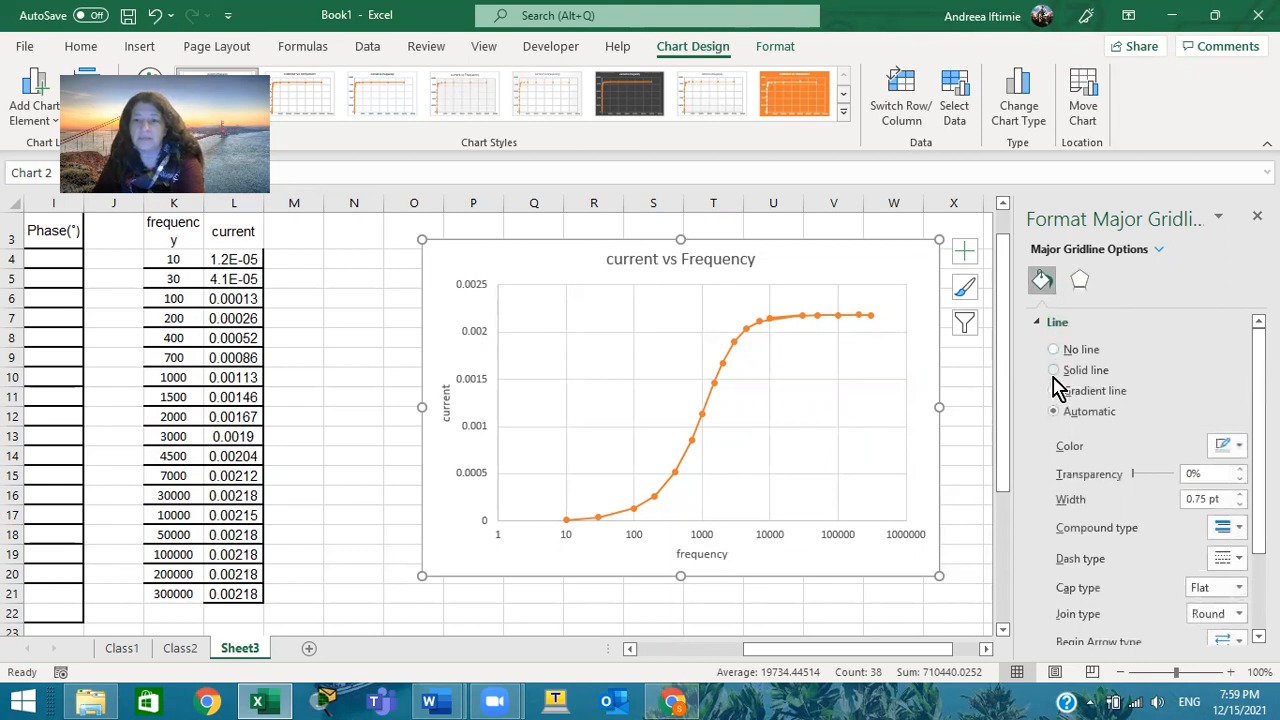
click(1054, 371)
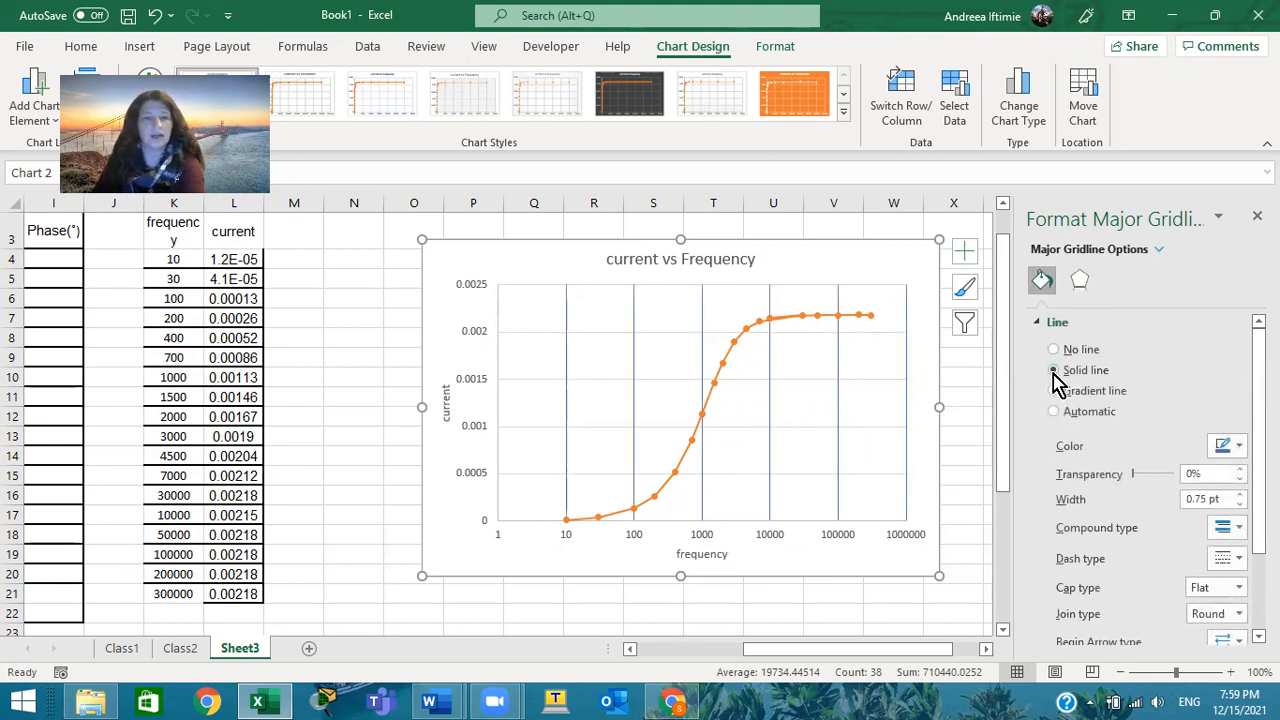
click(1055, 391)
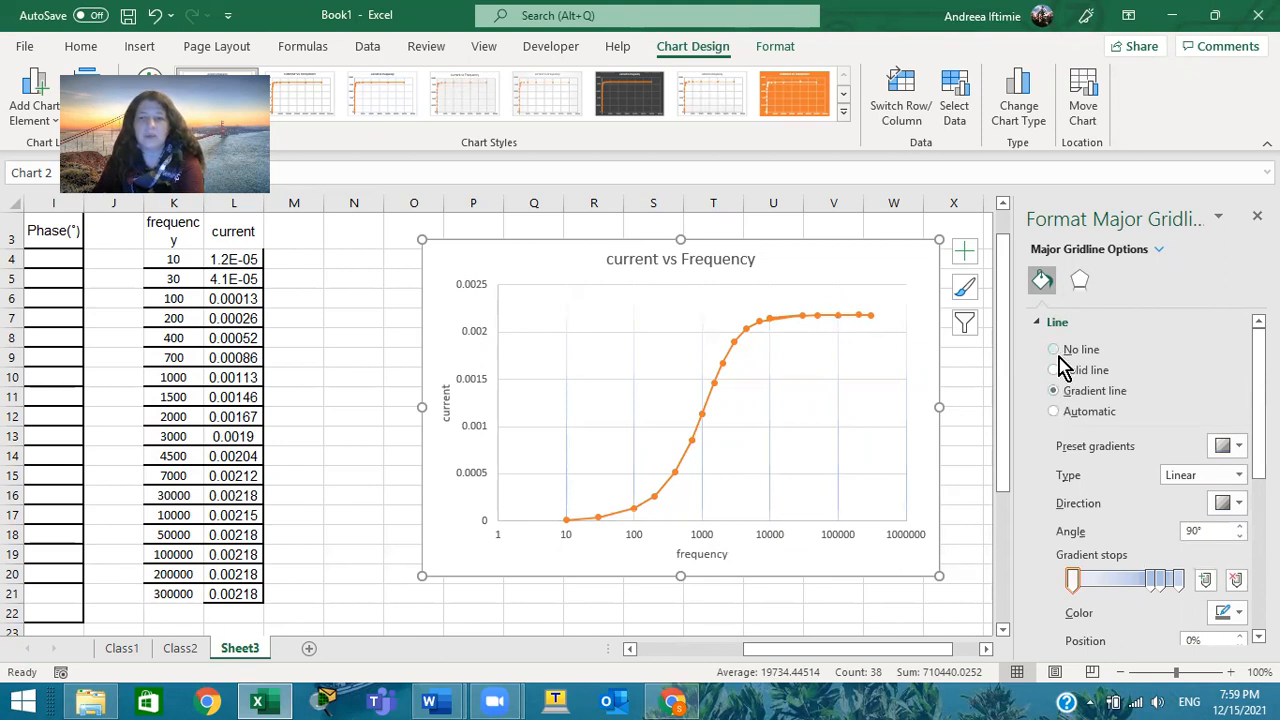
click(1055, 370)
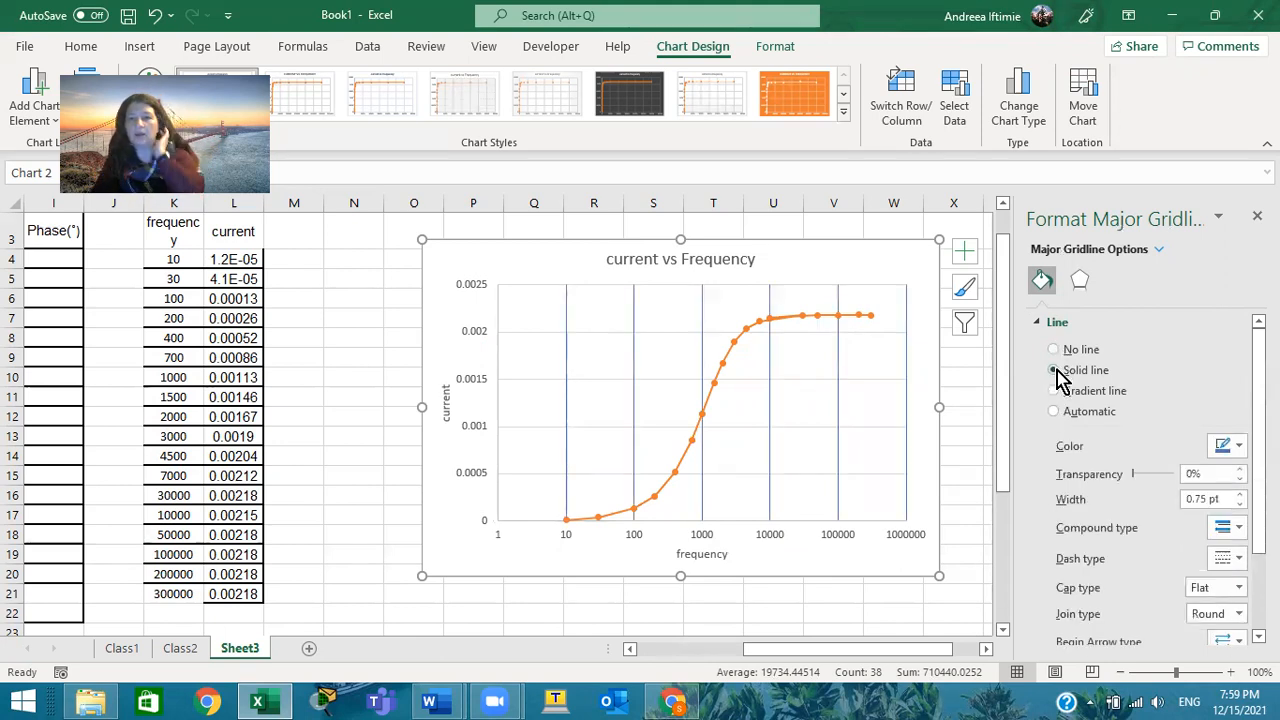
scroll(1140, 543, down, 2)
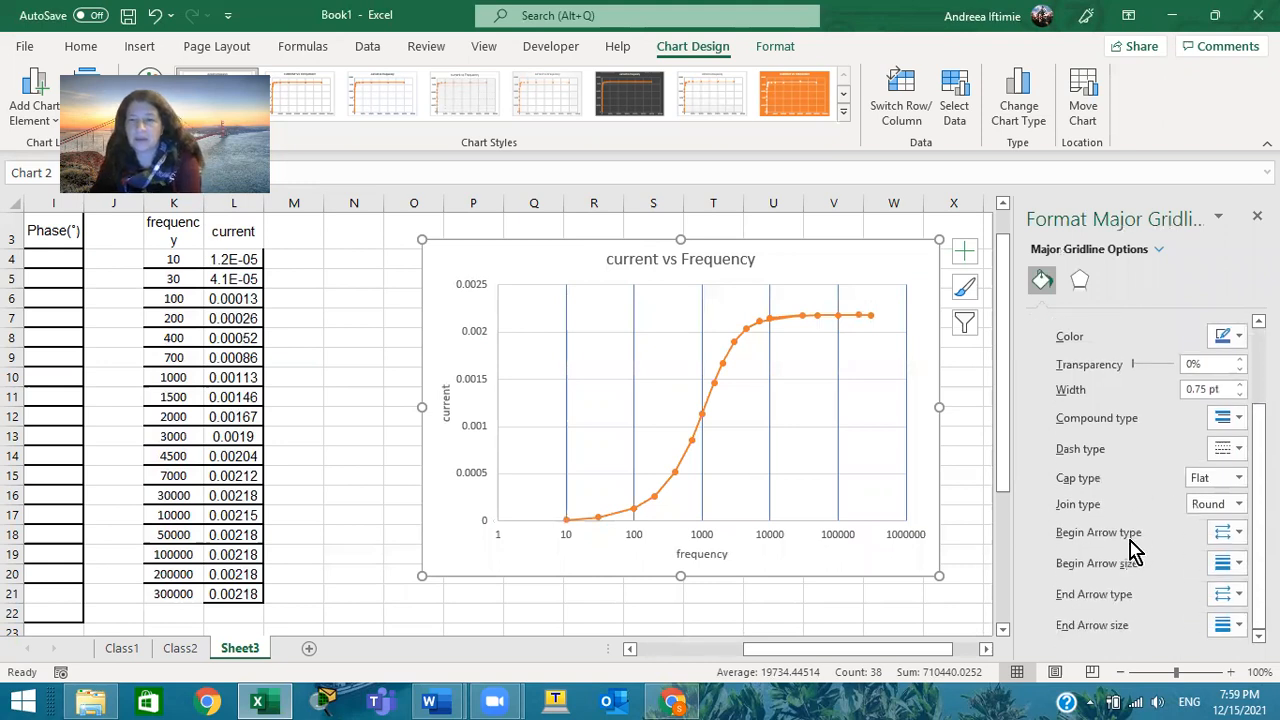
scroll(1131, 551, up, 2)
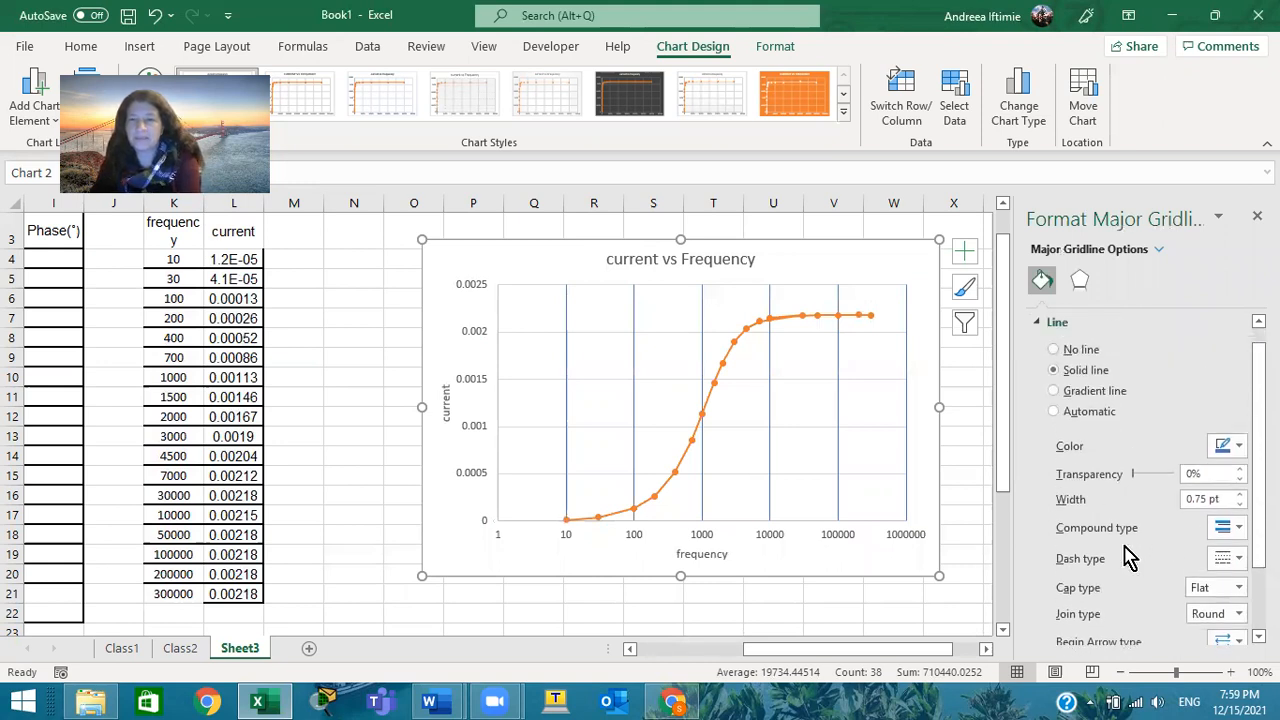
click(1079, 280)
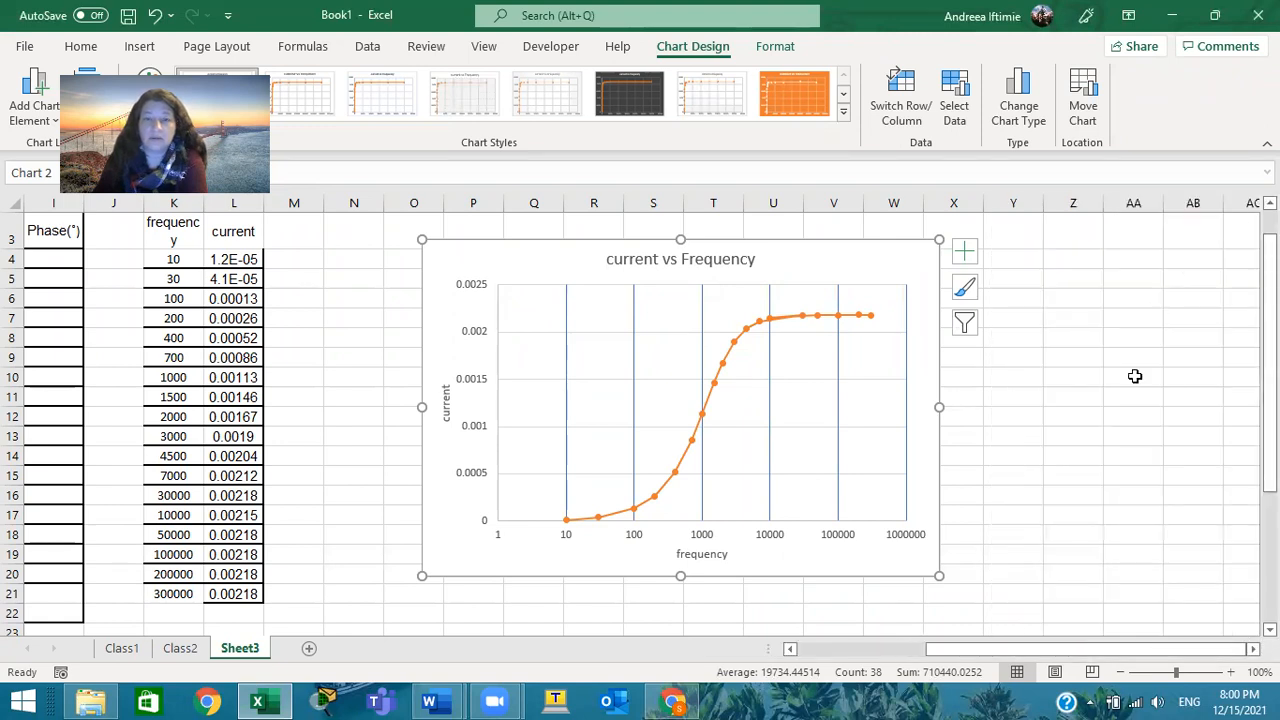
click(1110, 440)
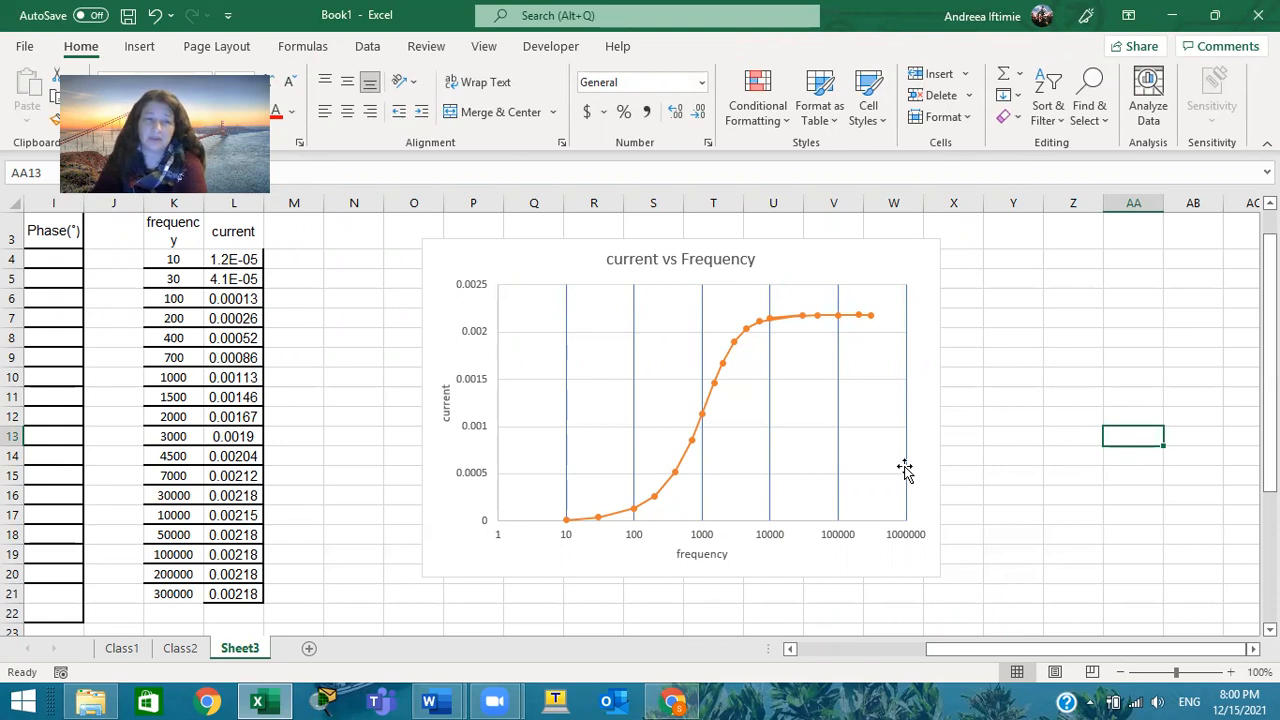
Enlarge the chart by its lower corner so it extends to about column Z and row 24
click(923, 551)
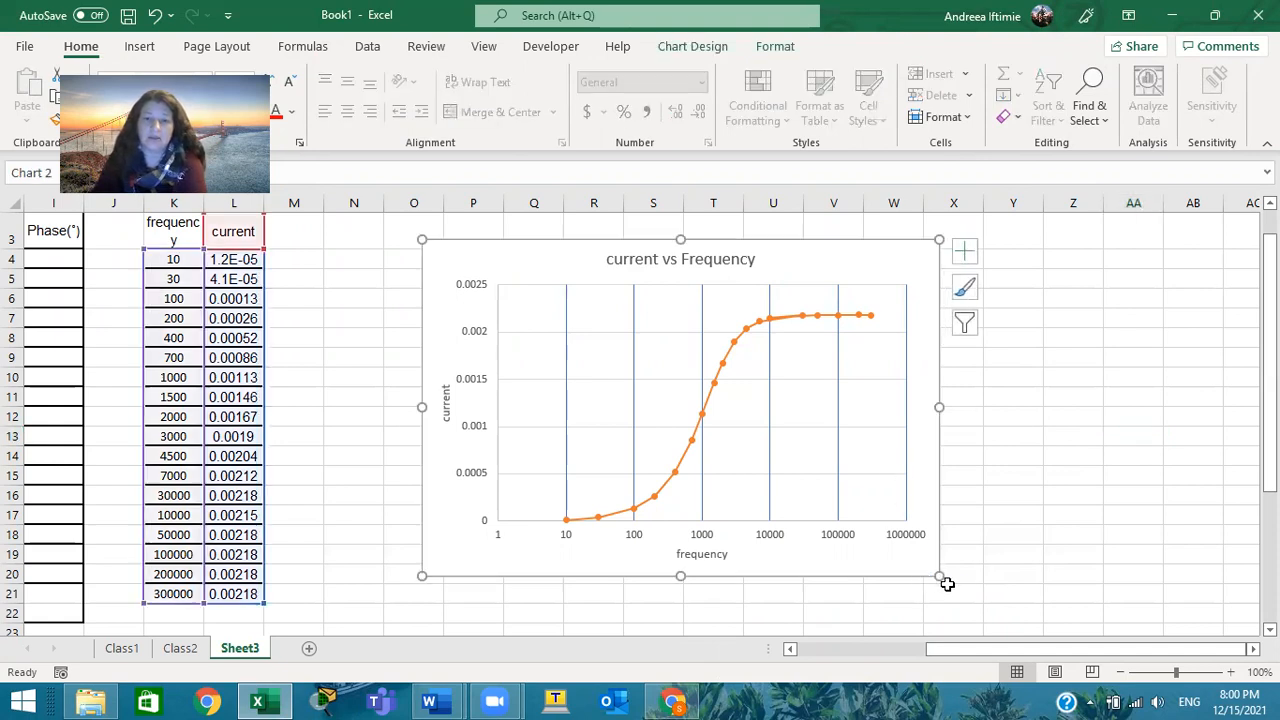
drag(942, 580, 1087, 568)
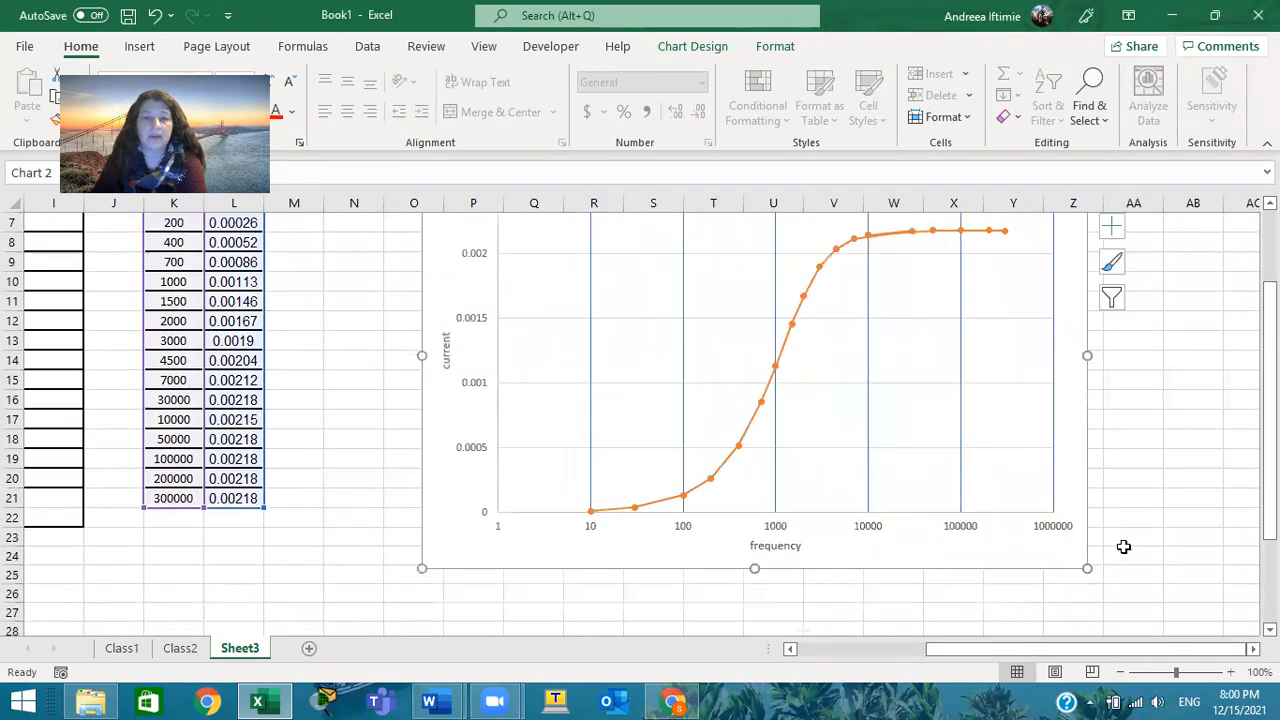
scroll(1243, 483, up, 2)
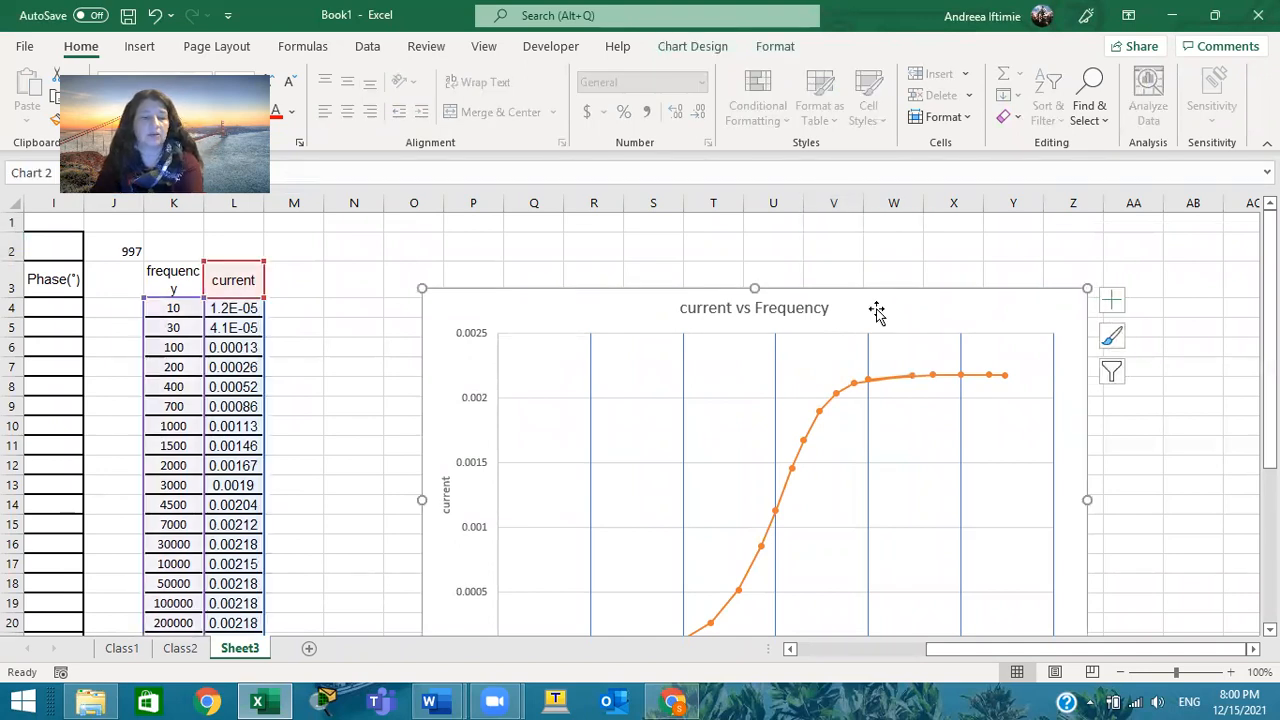
Copy the chart, switch to Document1 in Word, and place the cursor below the measurement table
key(ctrl+c)
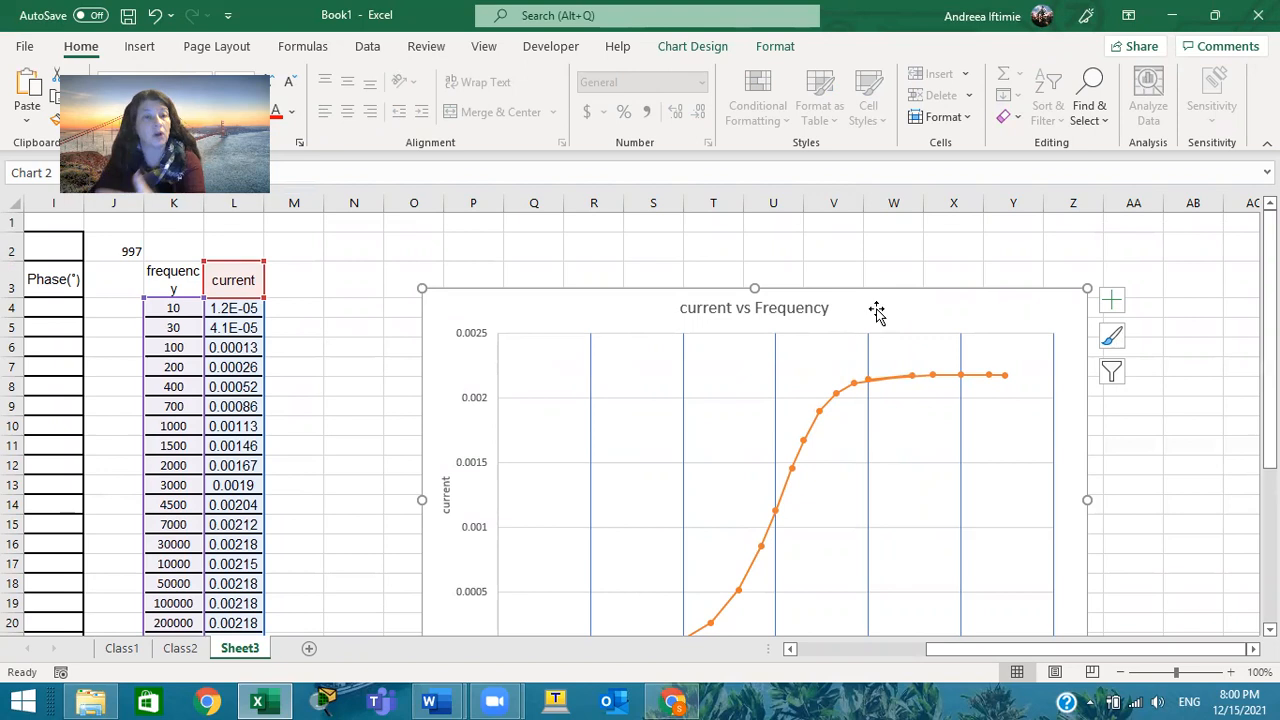
right_click(876, 312)
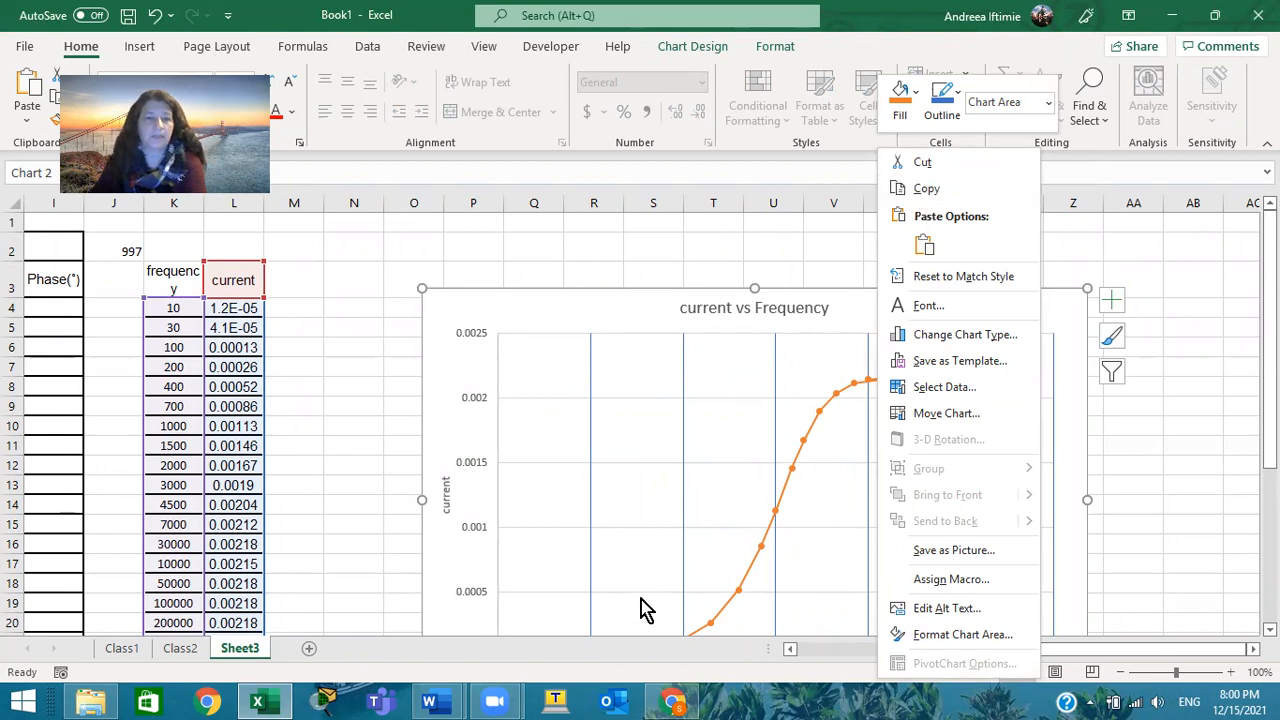
click(449, 696)
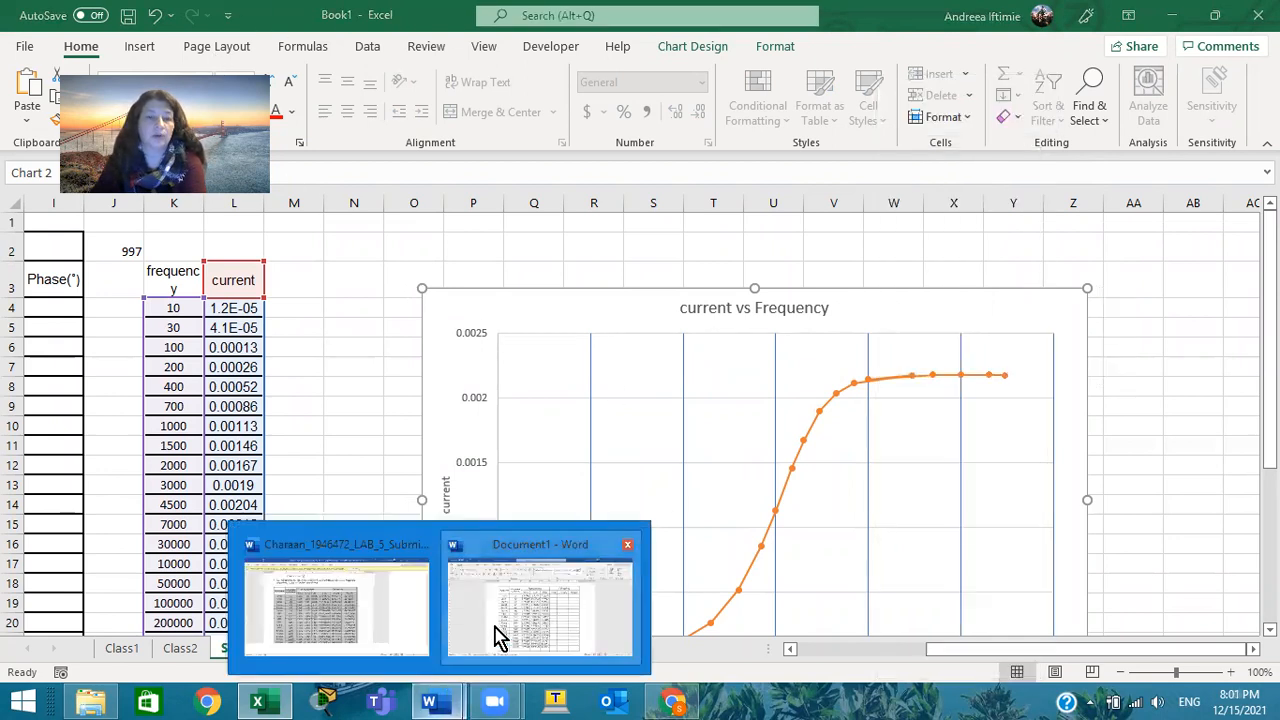
click(520, 583)
scroll(736, 326, down, 5)
scroll(736, 326, down, 3)
click(587, 308)
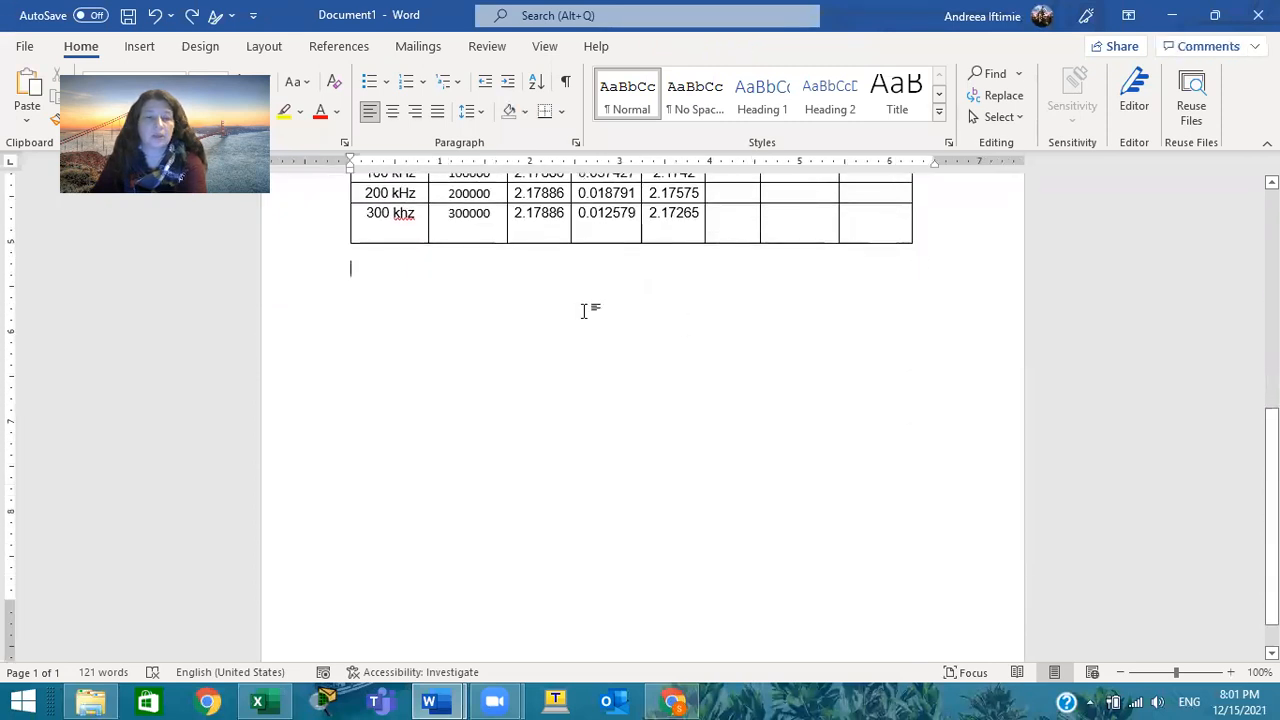
Add three blank lines below the table in the document, paste the copied chart there, and select it
key(Return)
key(Return)
key(Return)
key(Return)
key(Return)
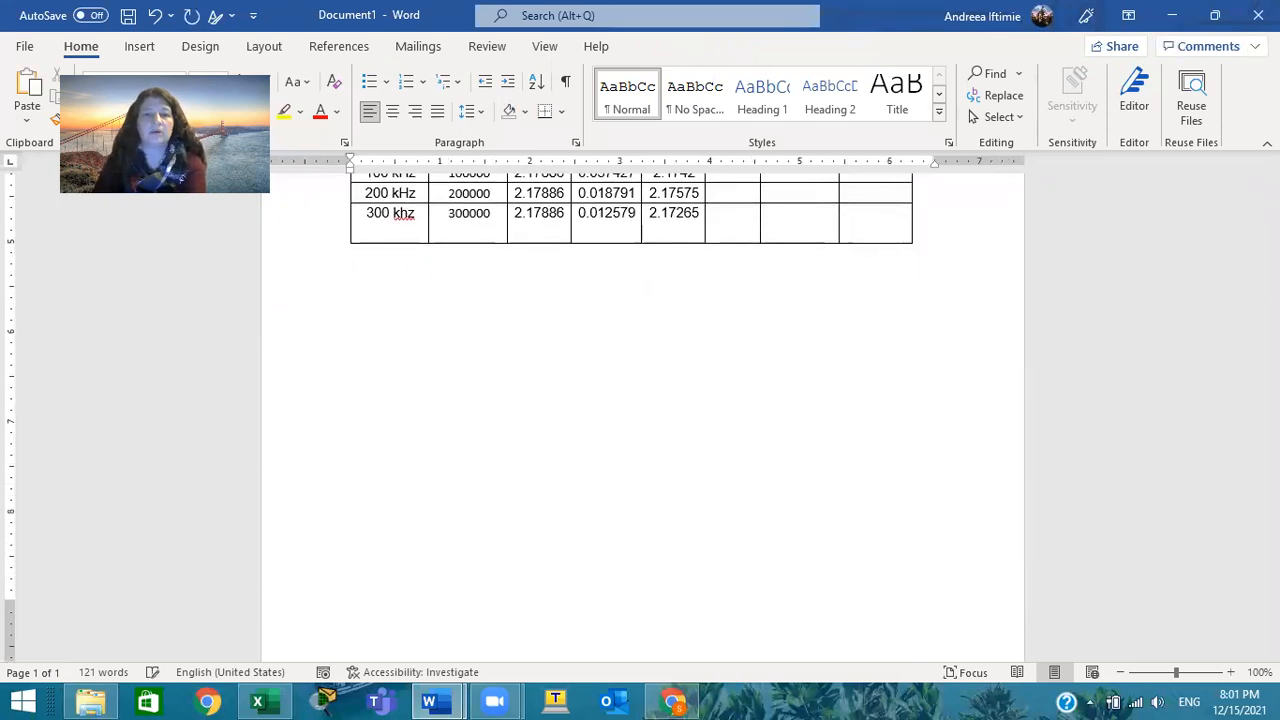
scroll(605, 425, down, 1)
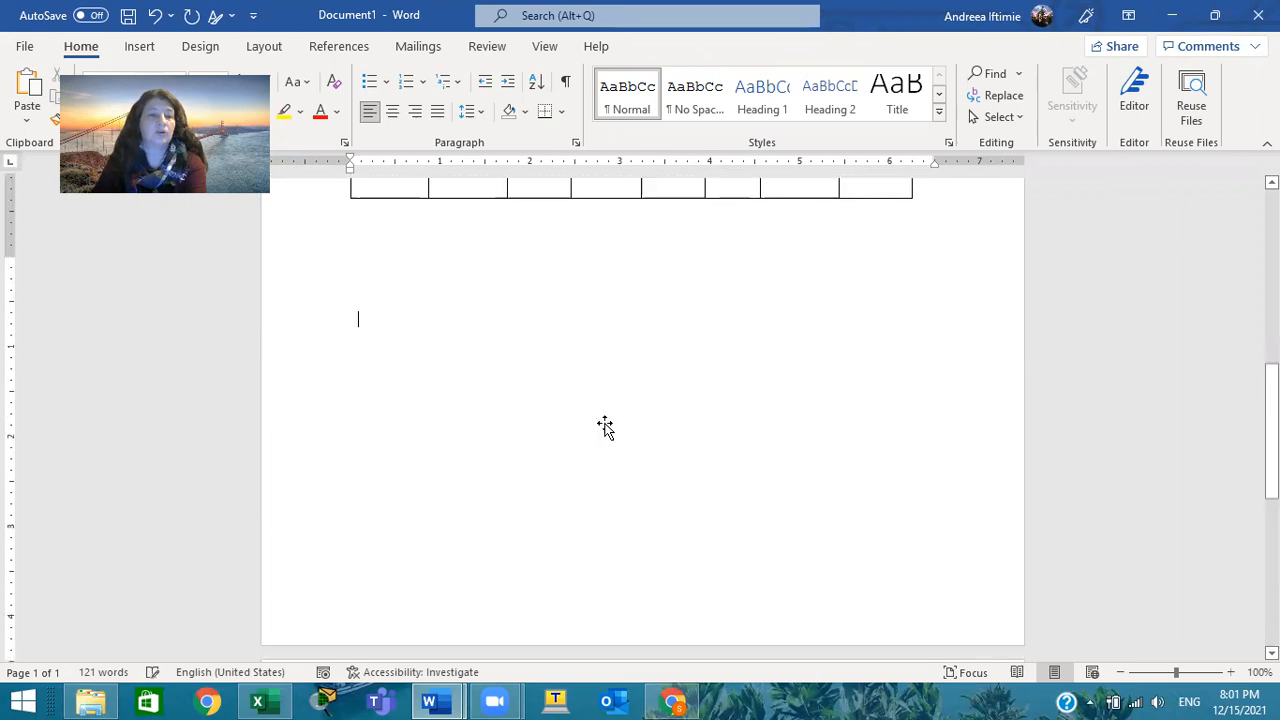
key(ctrl+v)
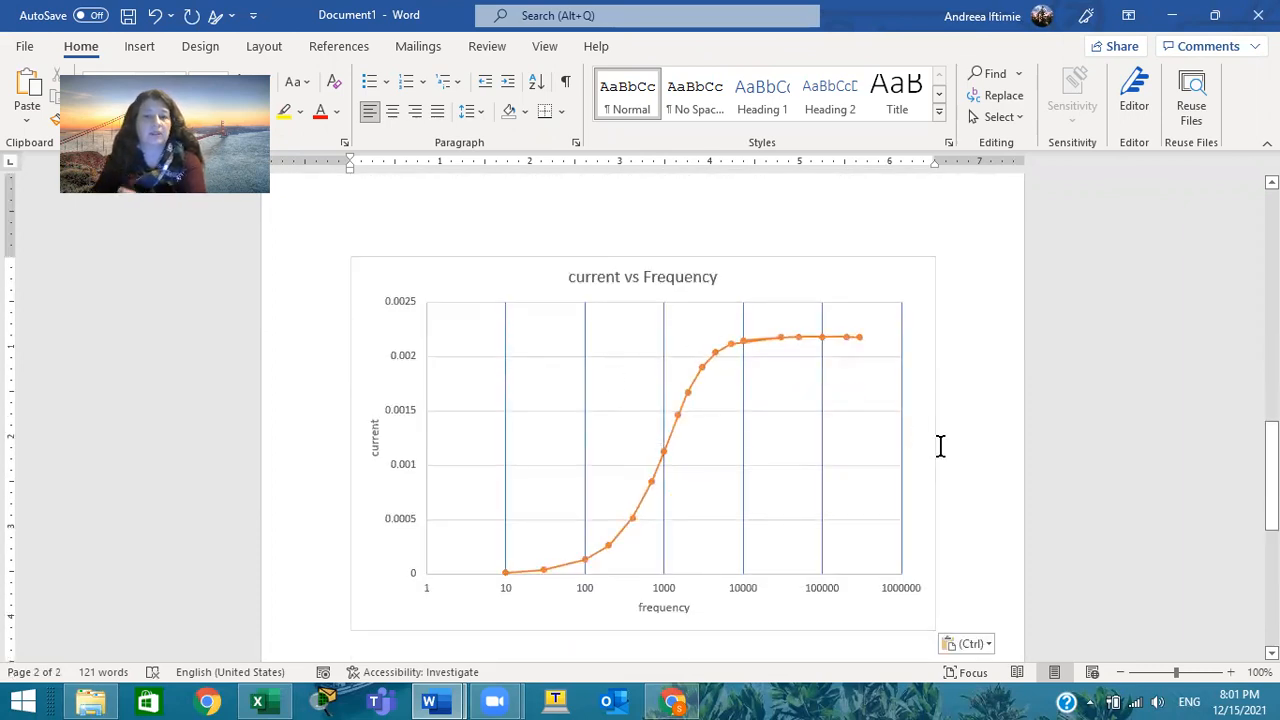
click(880, 428)
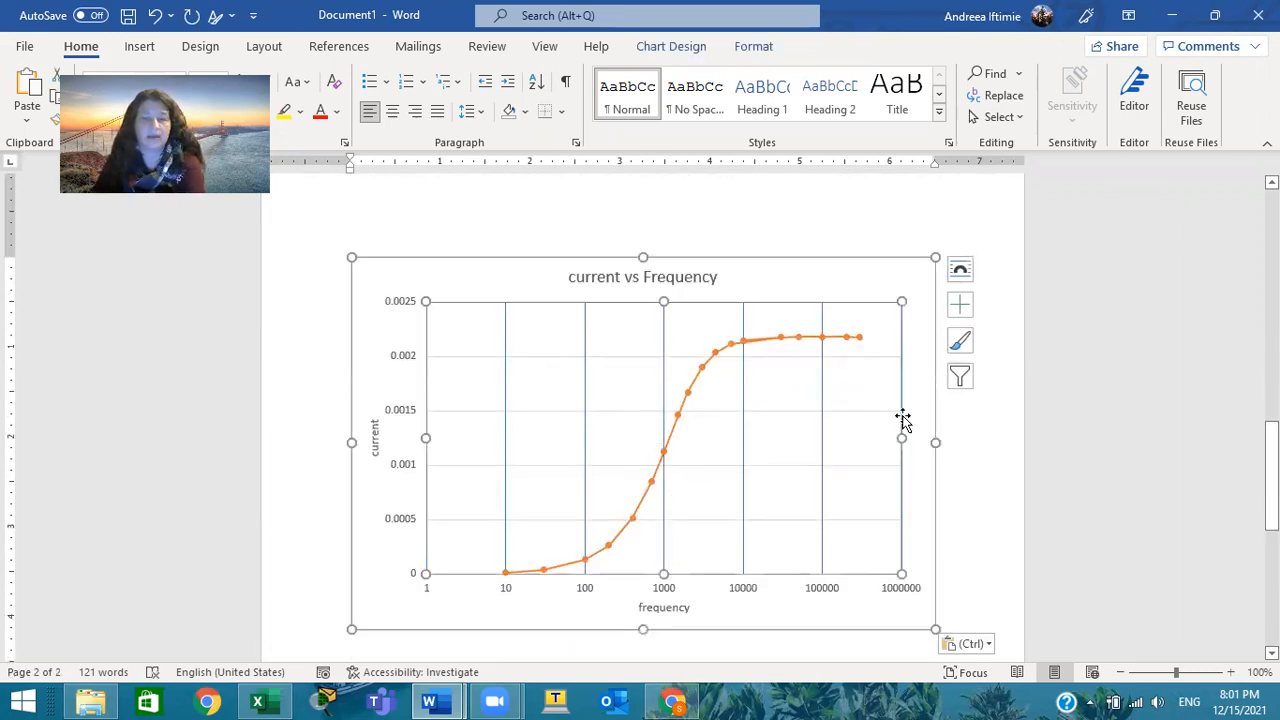
Insert the caption "Figure 1 Current Vs Frequency graph" below the pasted chart and add a new line after it
scroll(966, 409, down, 3)
click(748, 550)
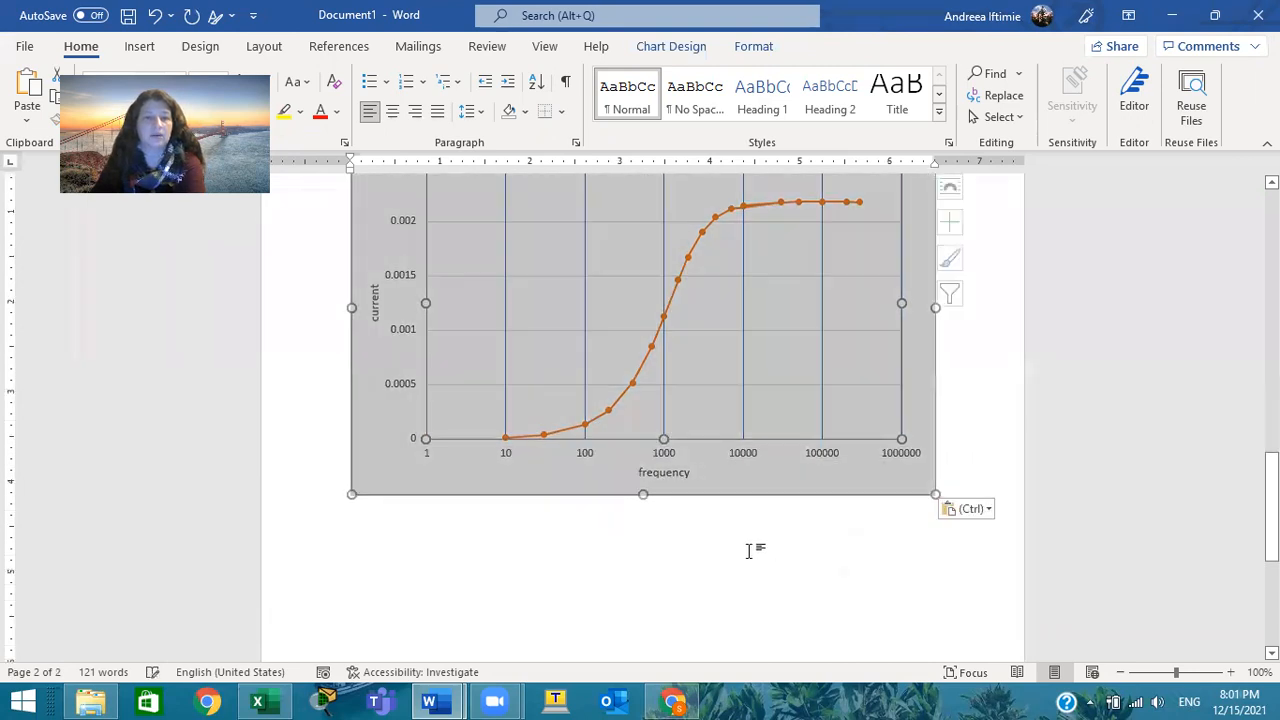
scroll(720, 535, up, 2)
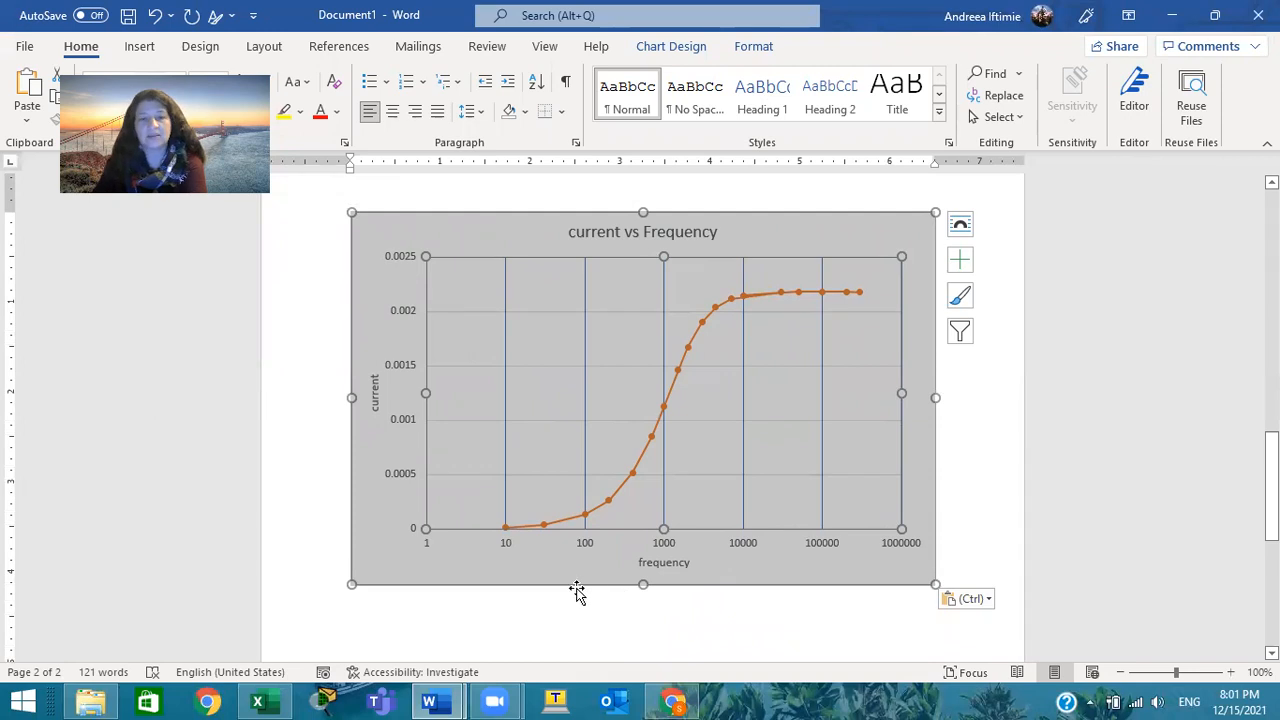
right_click(460, 232)
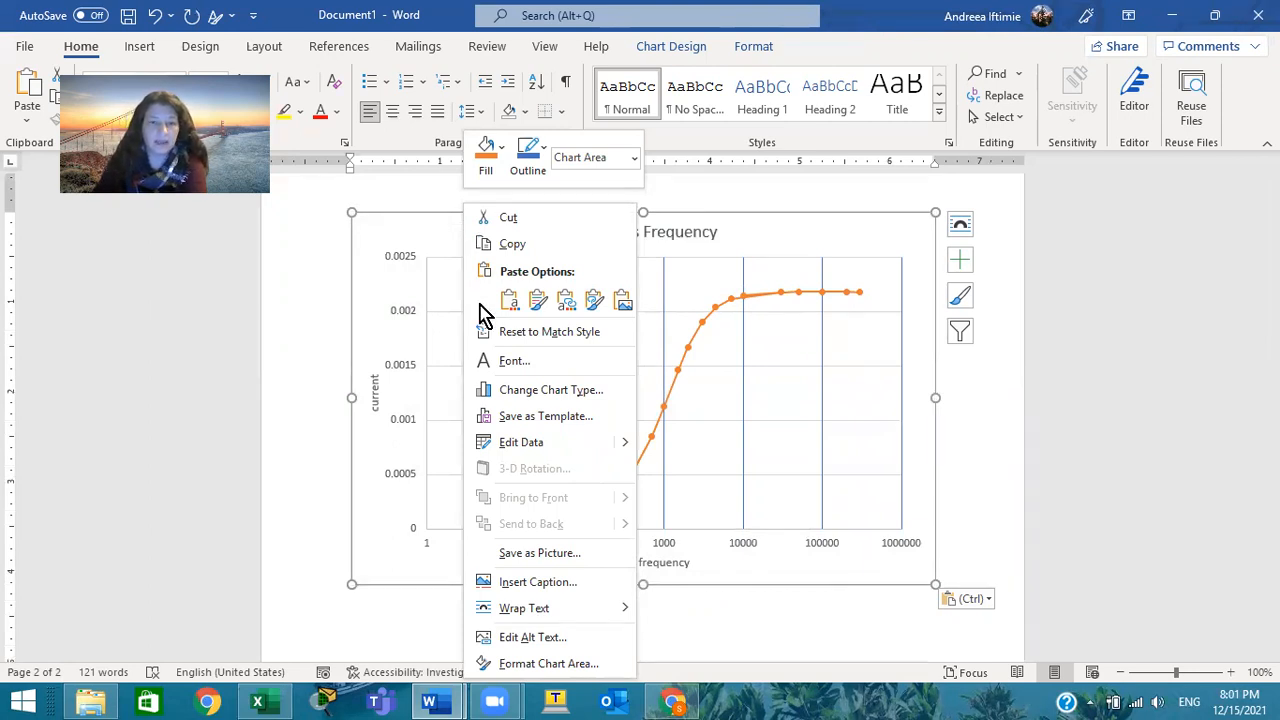
click(567, 583)
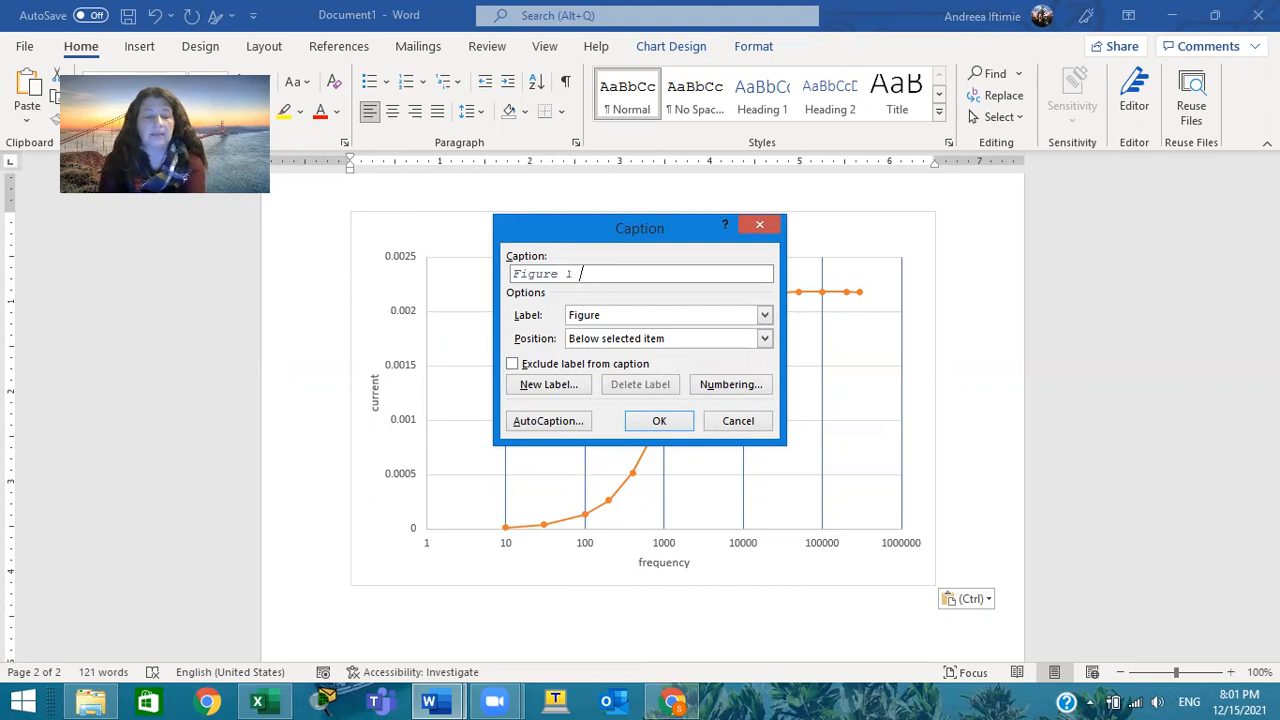
text(Curr)
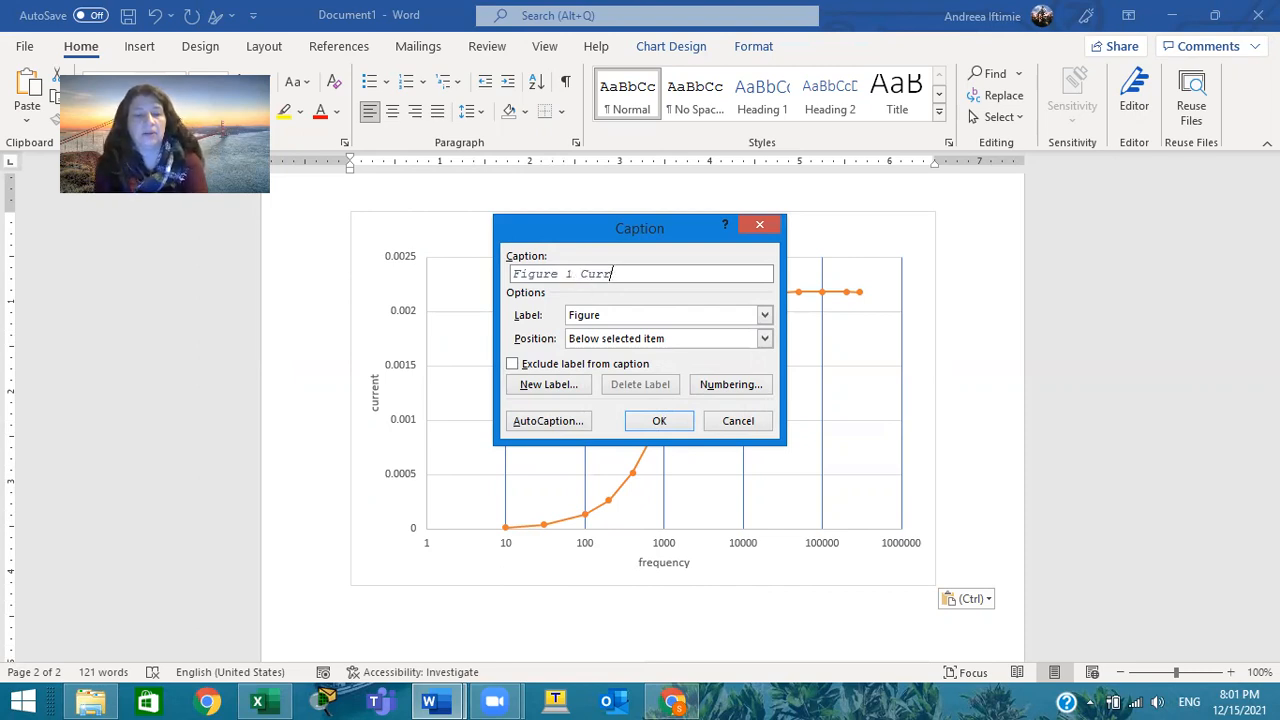
text(ent Vs )
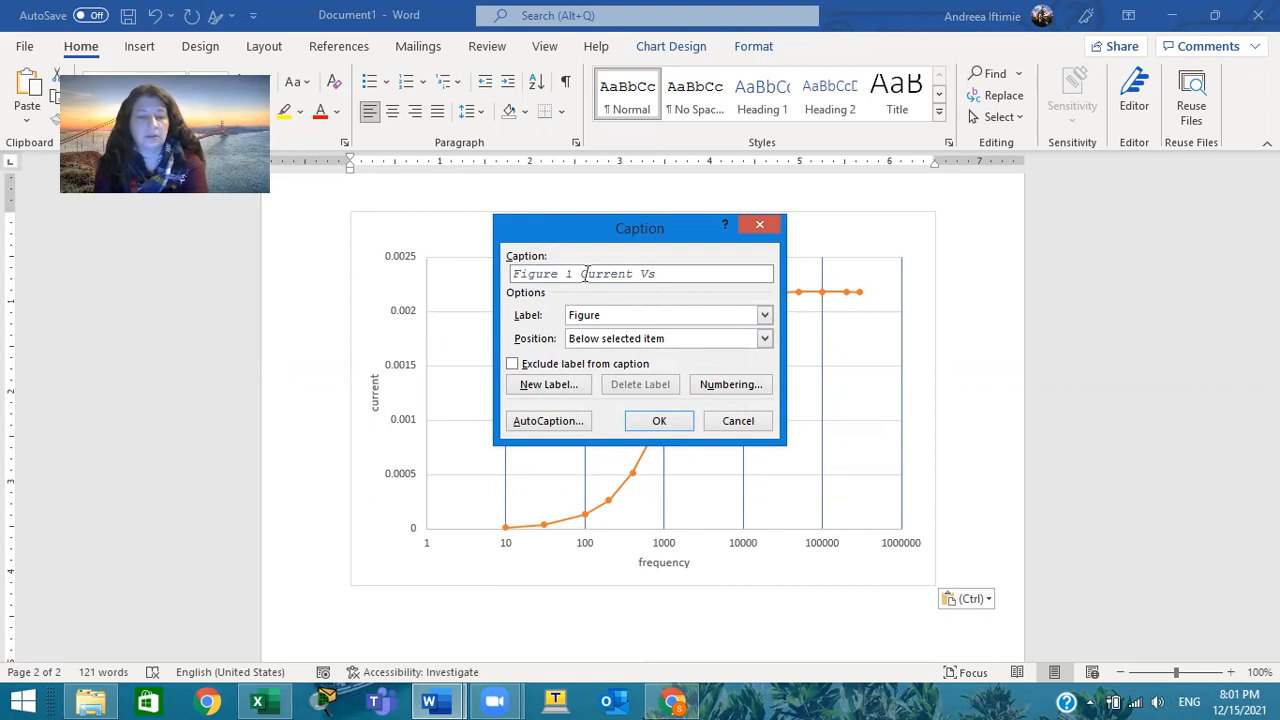
text(Fre)
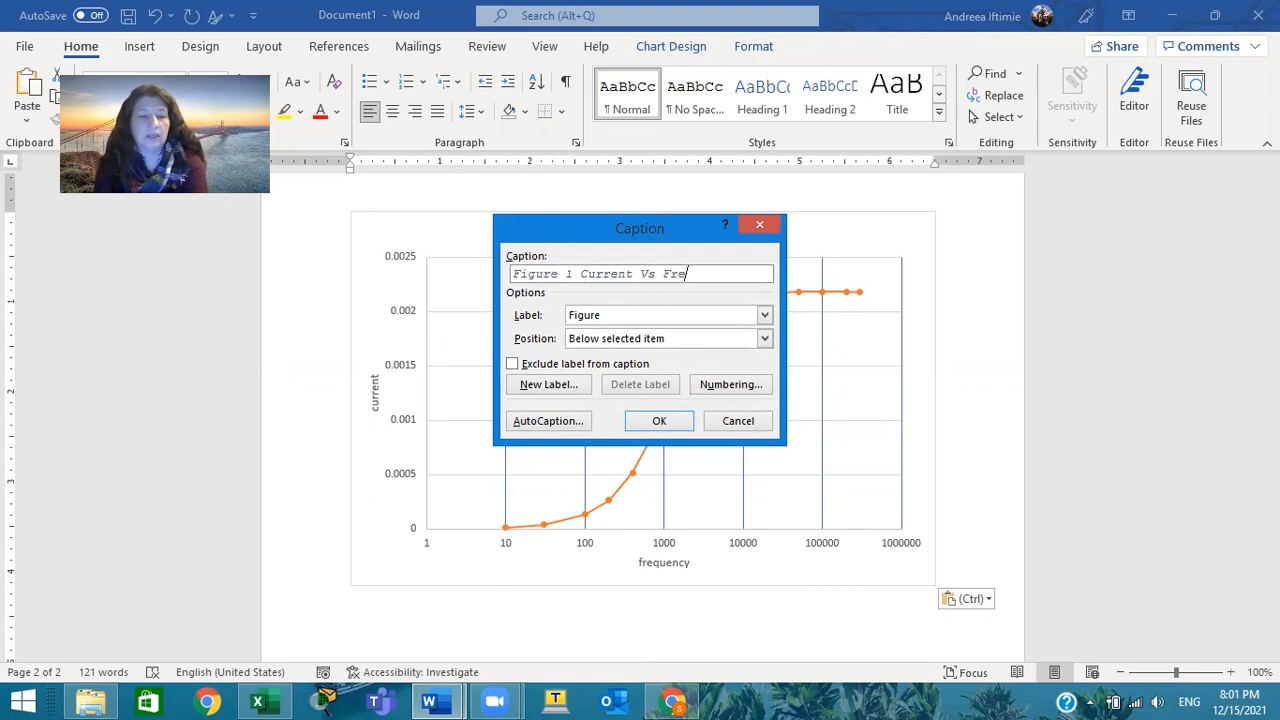
text(quency gra)
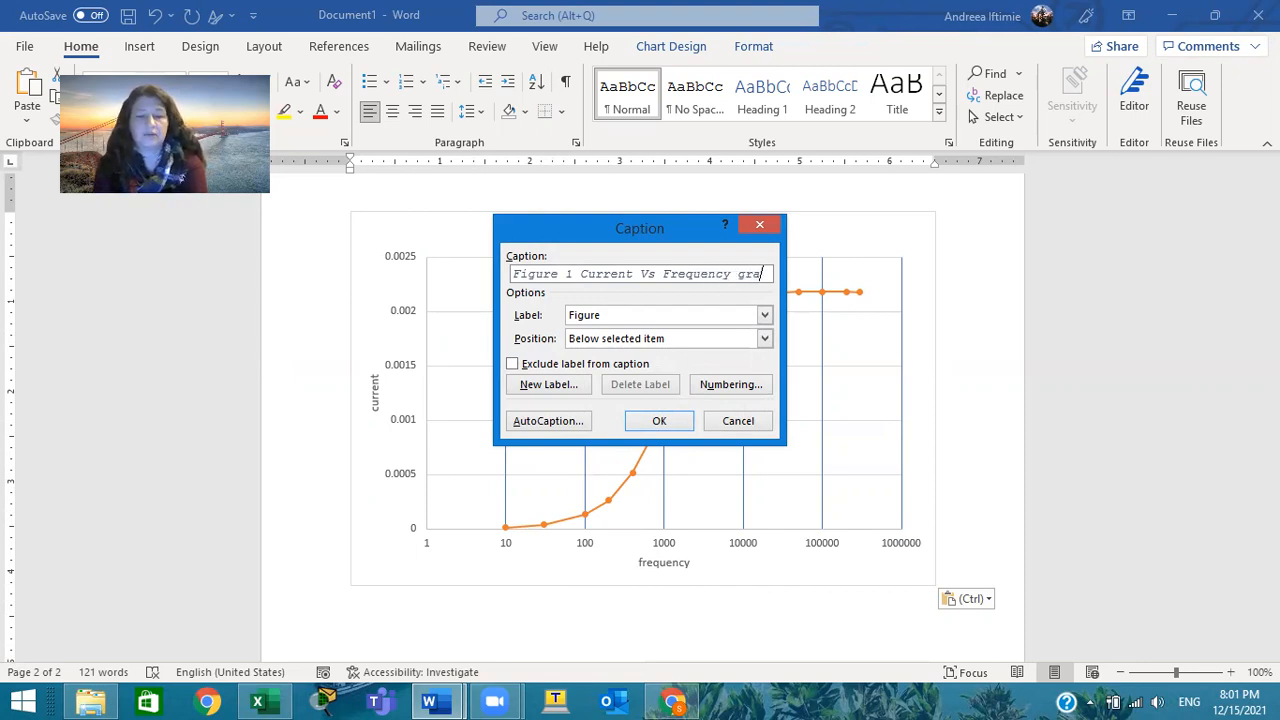
text(ph)
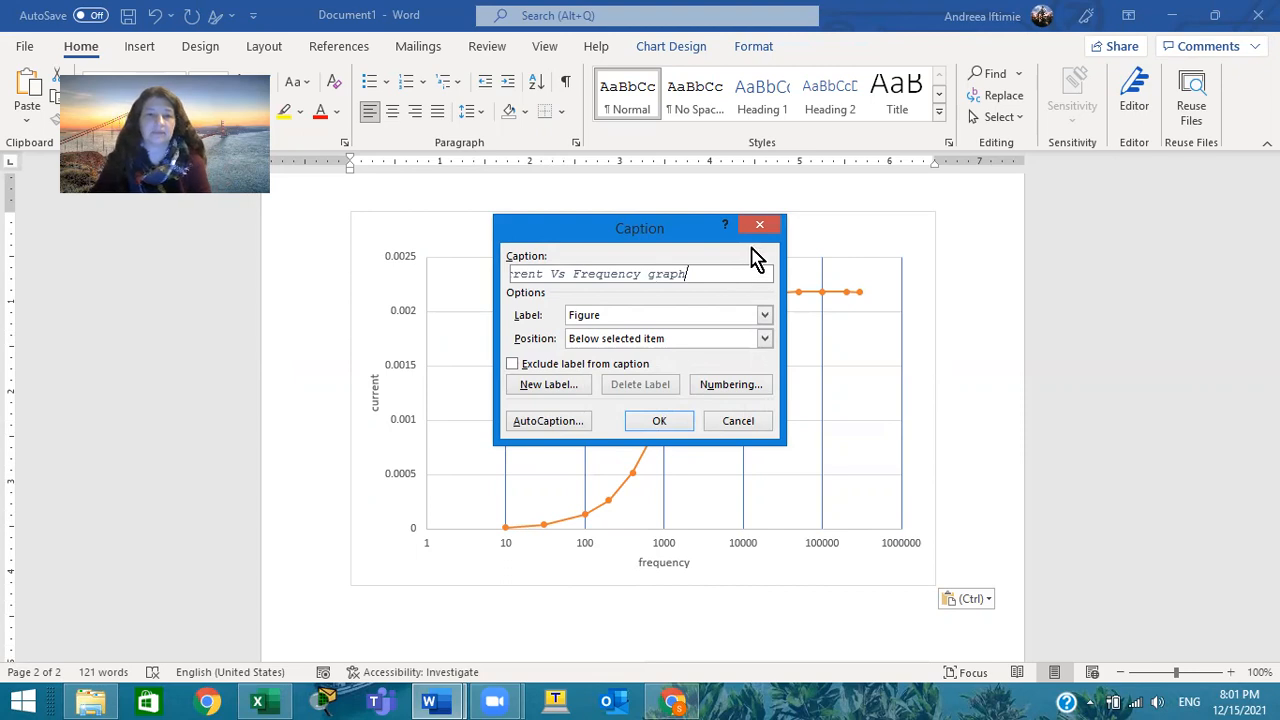
click(670, 426)
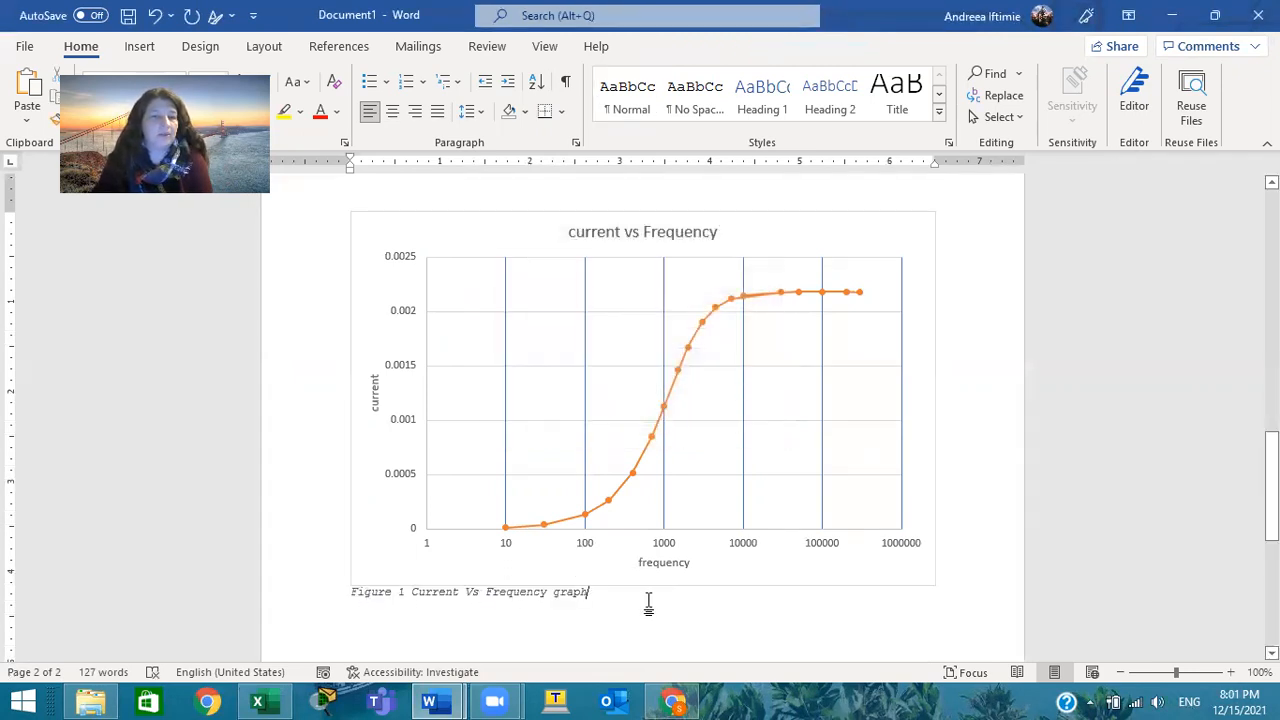
key(Return)
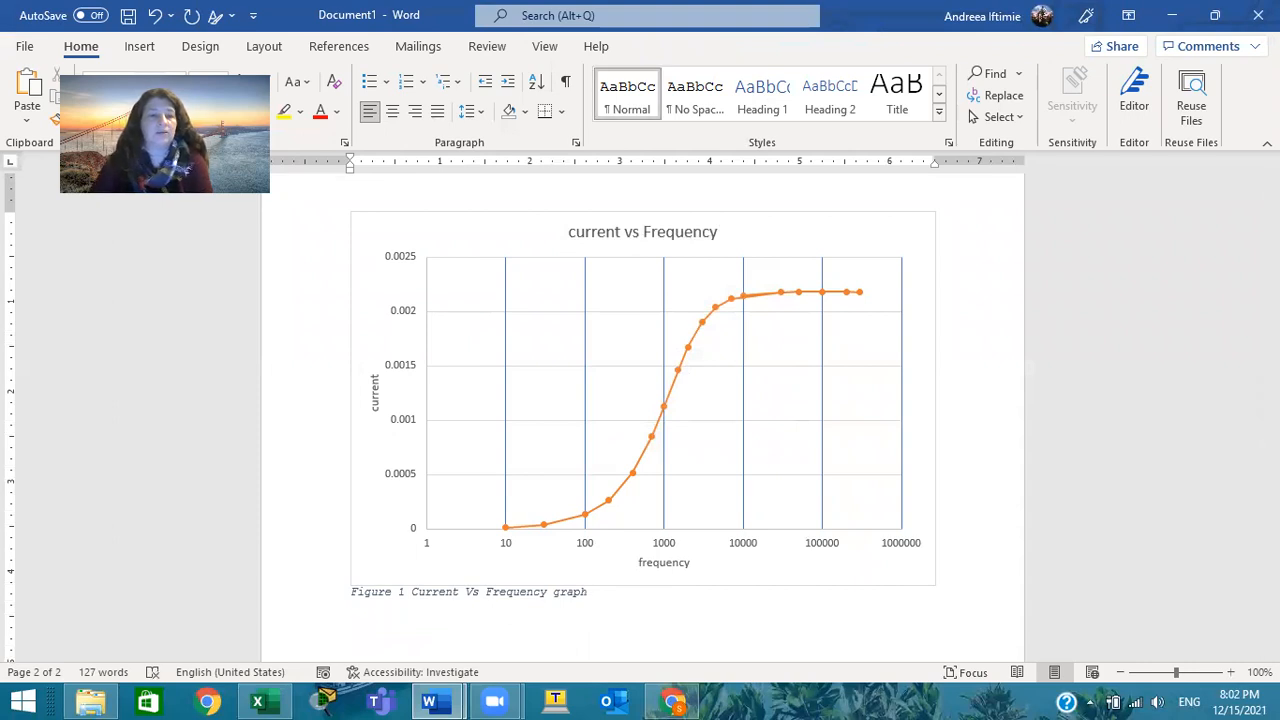